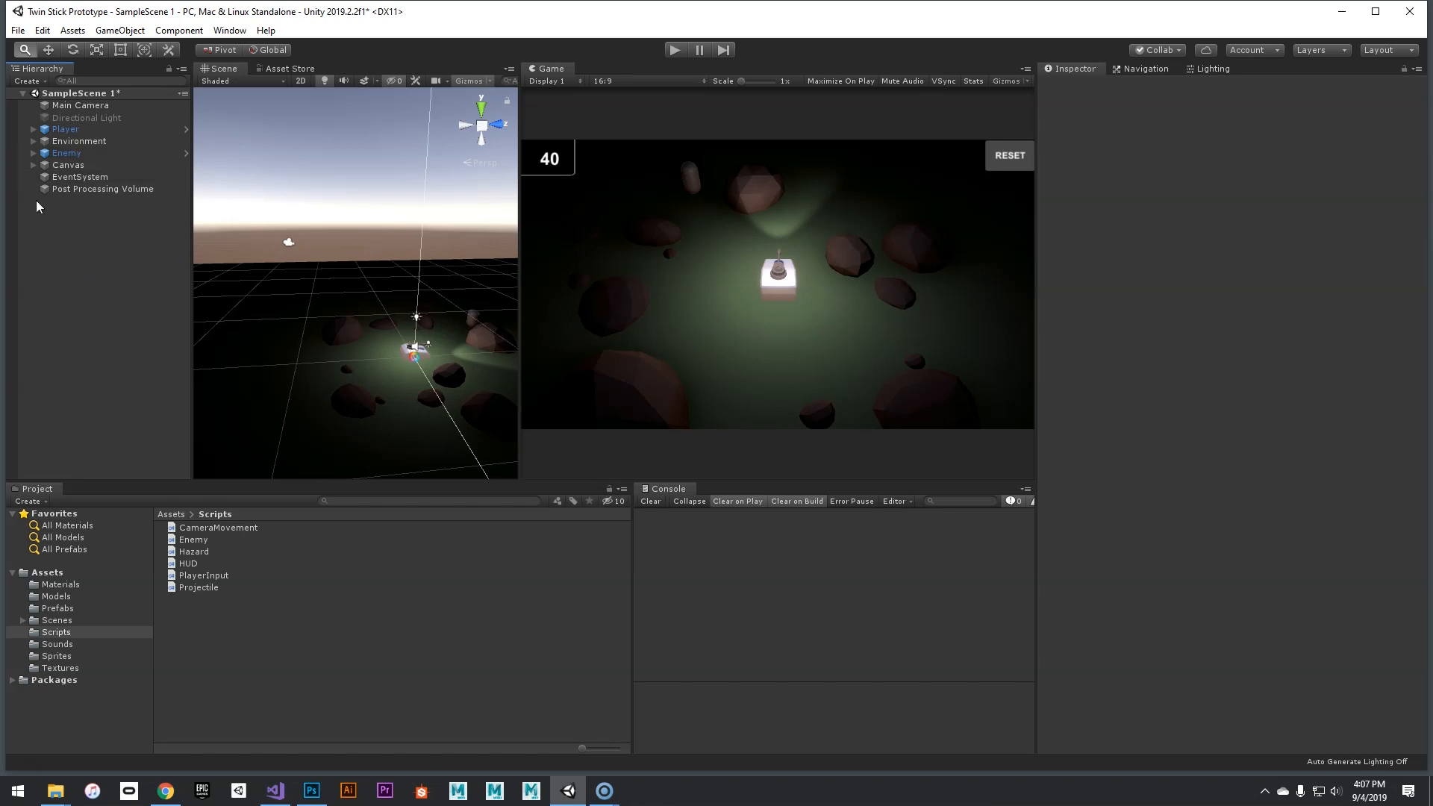
{"action": "right_click", "coordinate": [59, 222]}
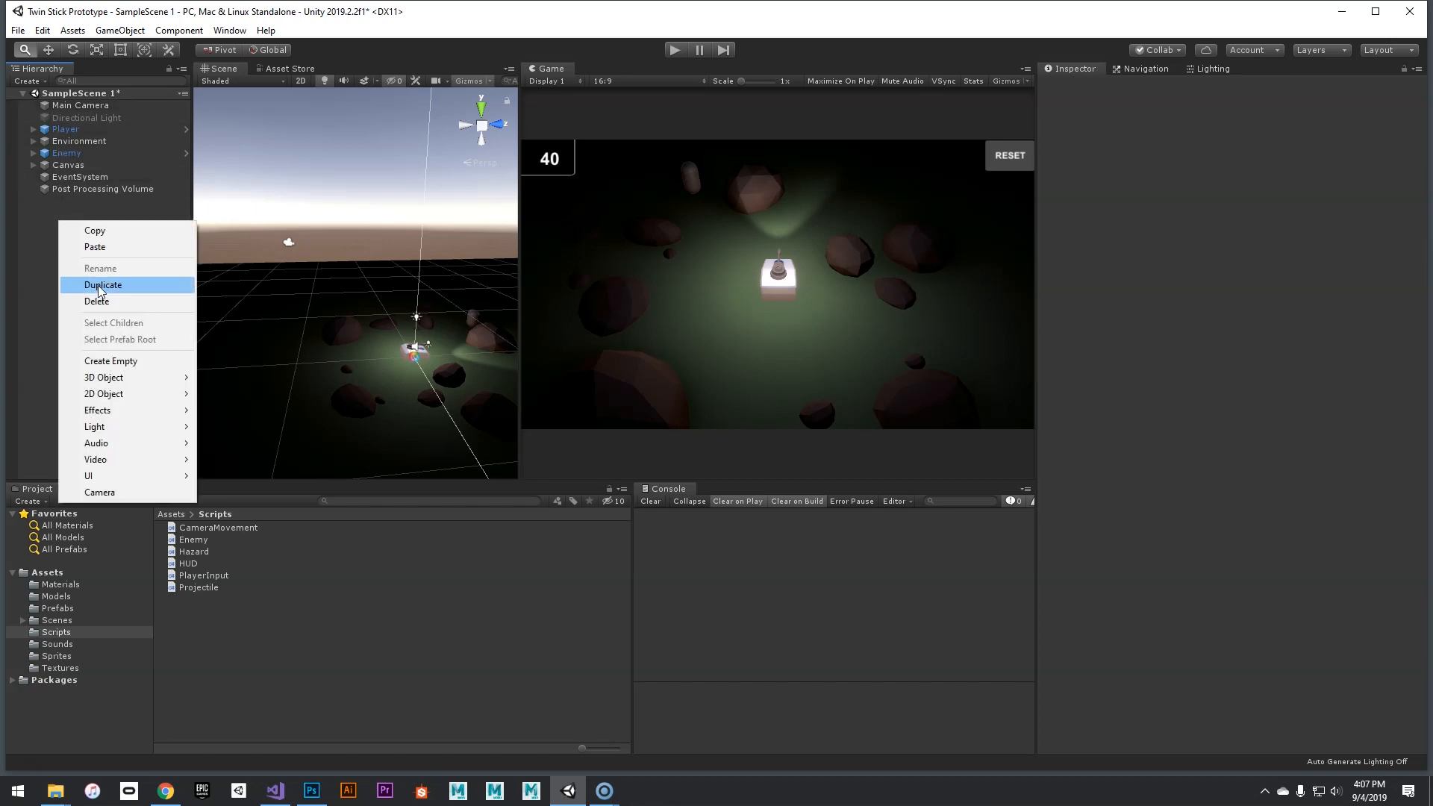
{"action": "mouse_move", "coordinate": [111, 410]}
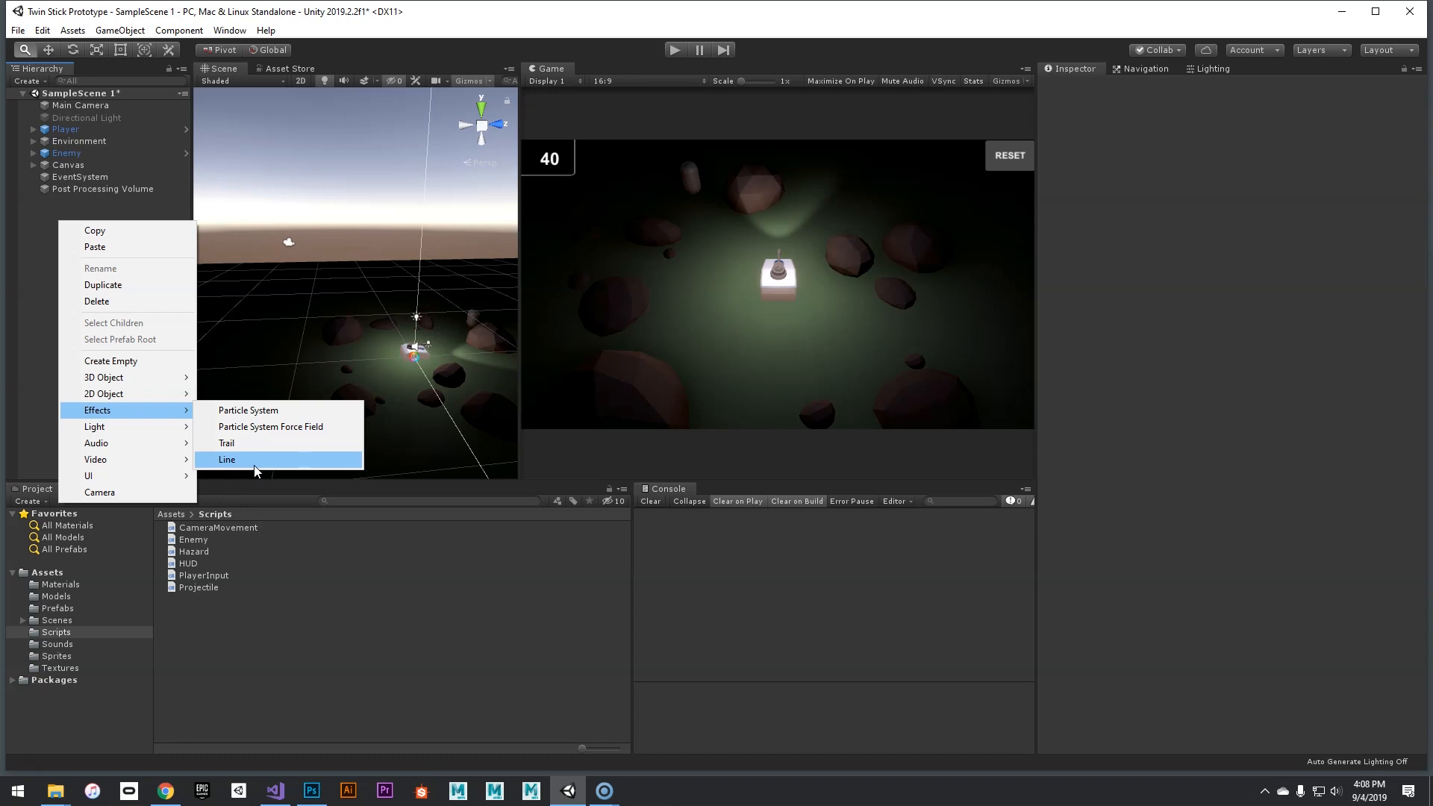
{"action": "left_click", "coordinate": [31, 212]}
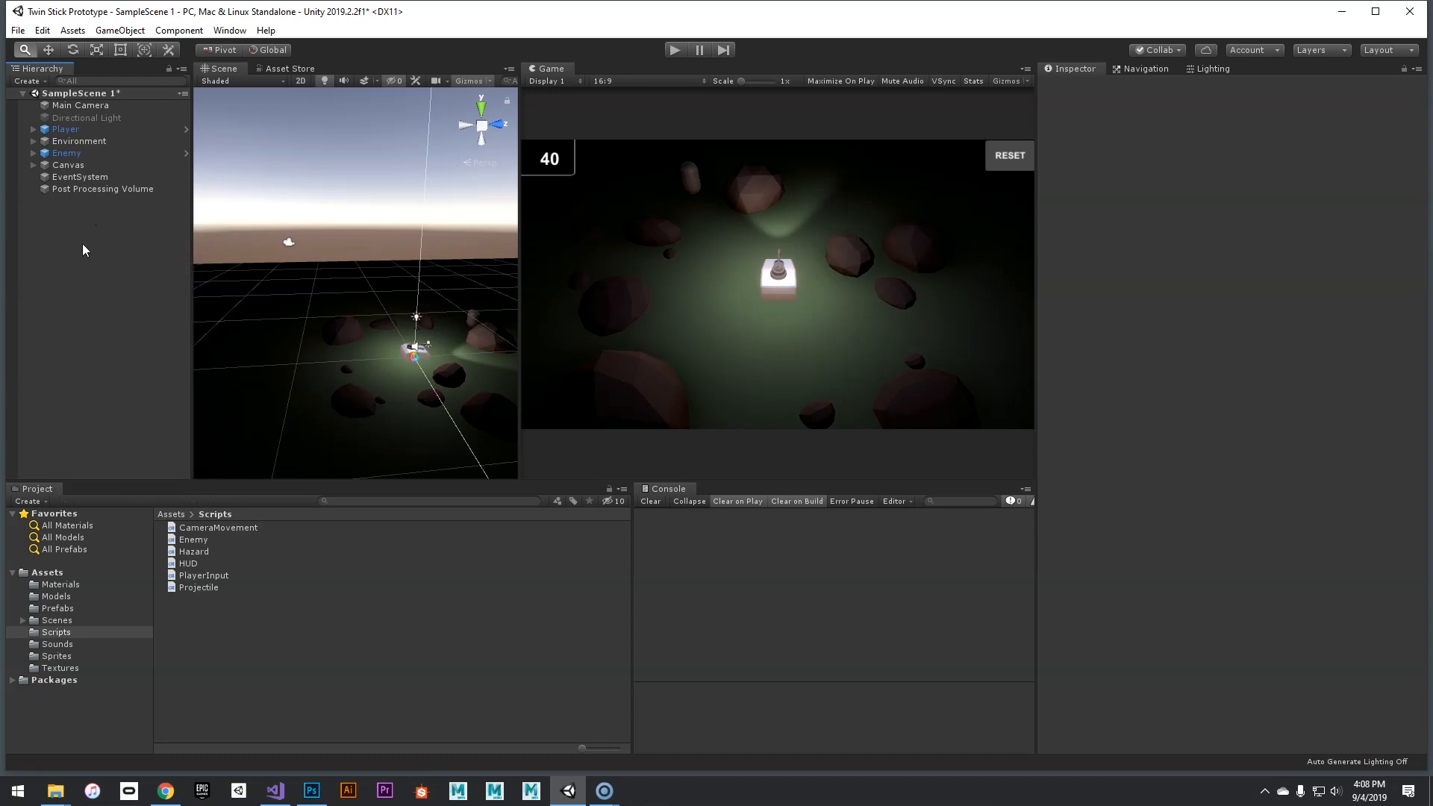
- Add a Trail effect as a child of the Player object
{"action": "left_click", "coordinate": [82, 132]}
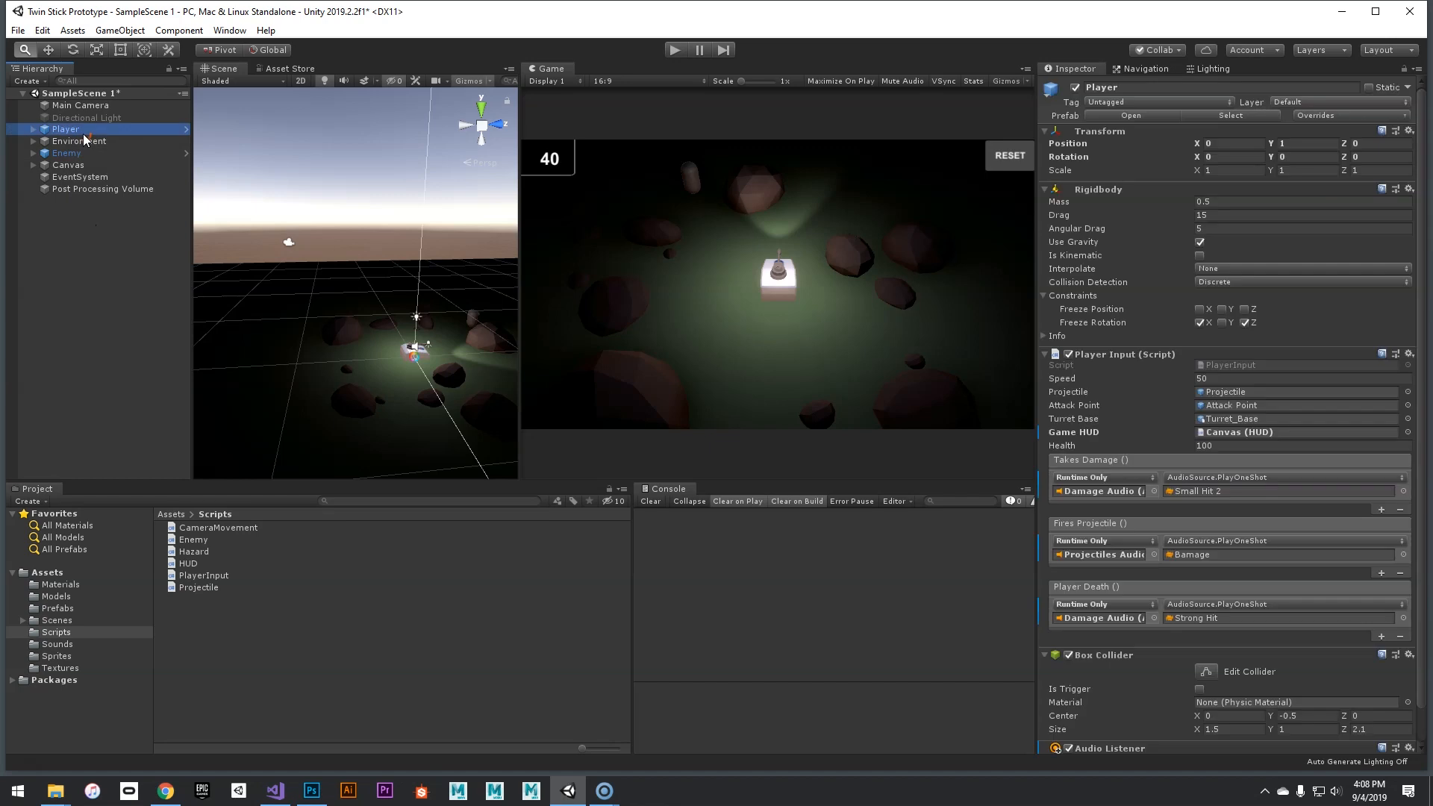
{"action": "left_click", "coordinate": [31, 129]}
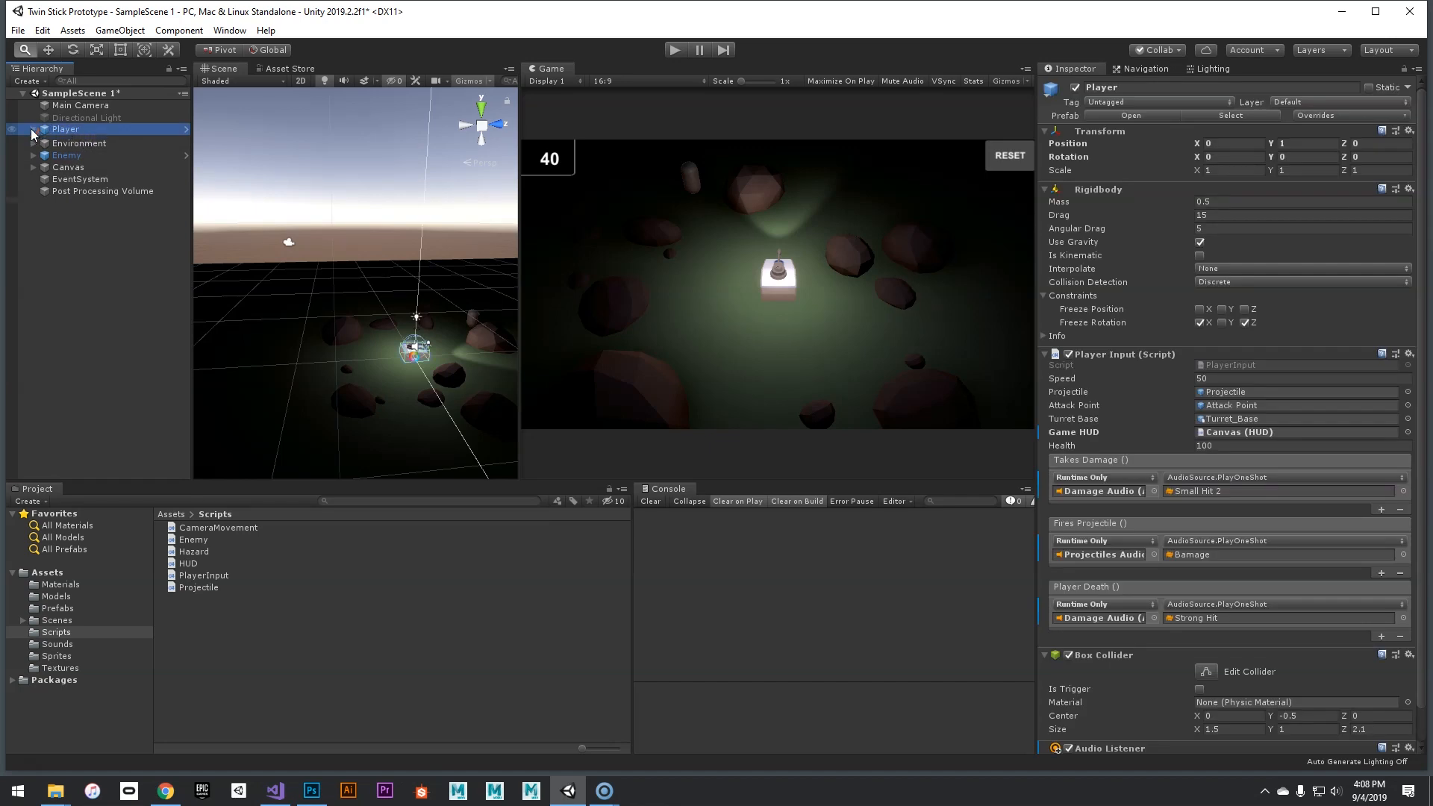
{"action": "right_click", "coordinate": [74, 128]}
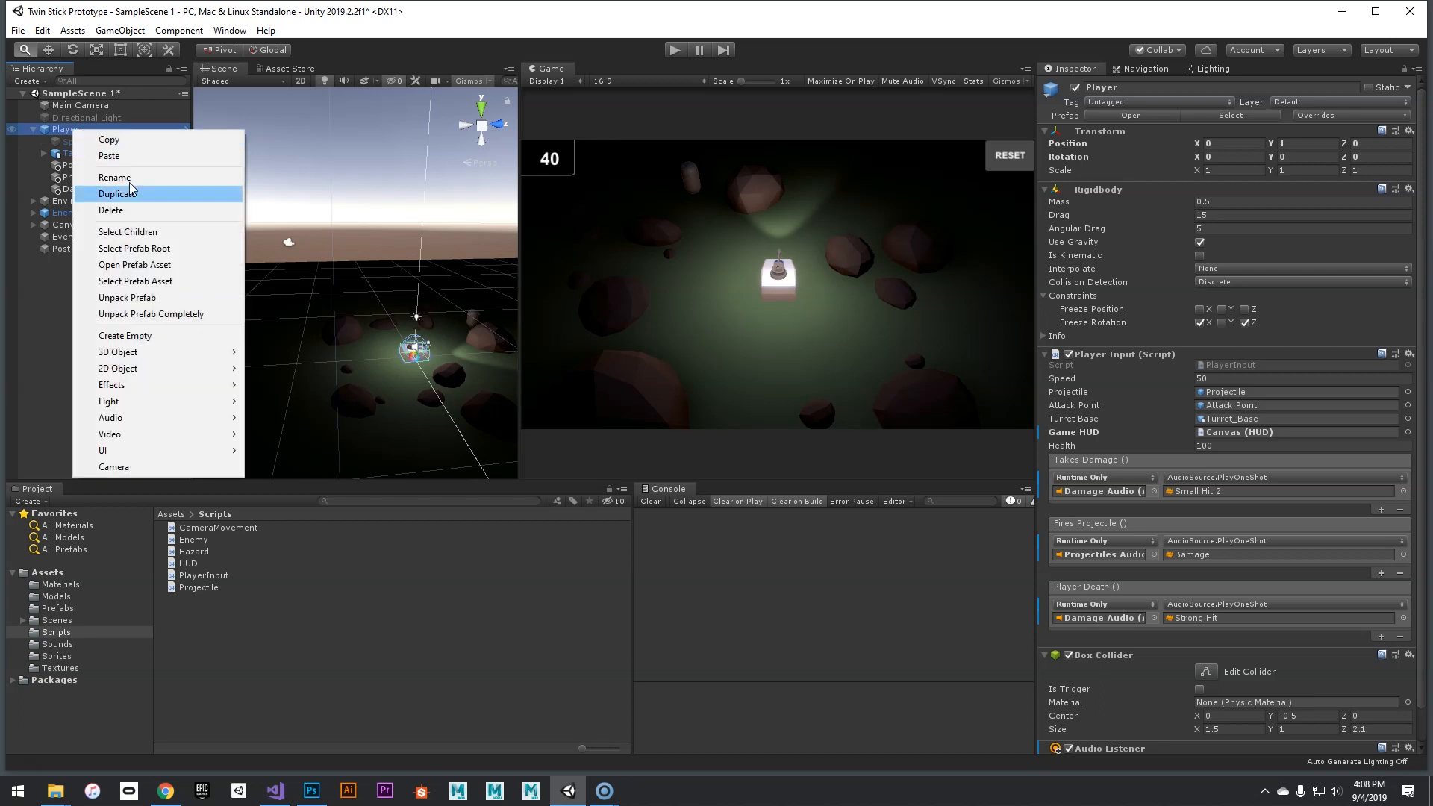
{"action": "mouse_move", "coordinate": [174, 389]}
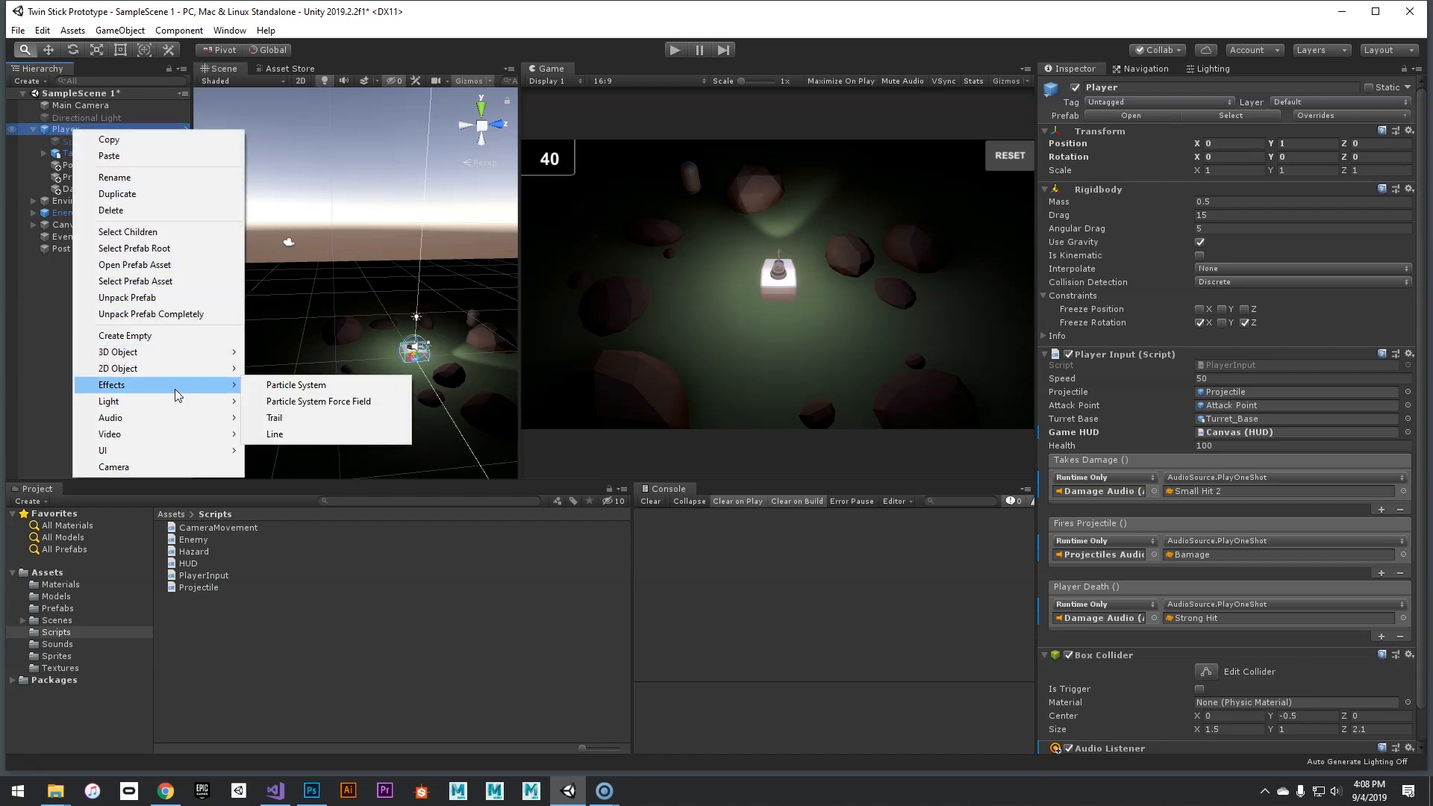
{"action": "left_click", "coordinate": [307, 422]}
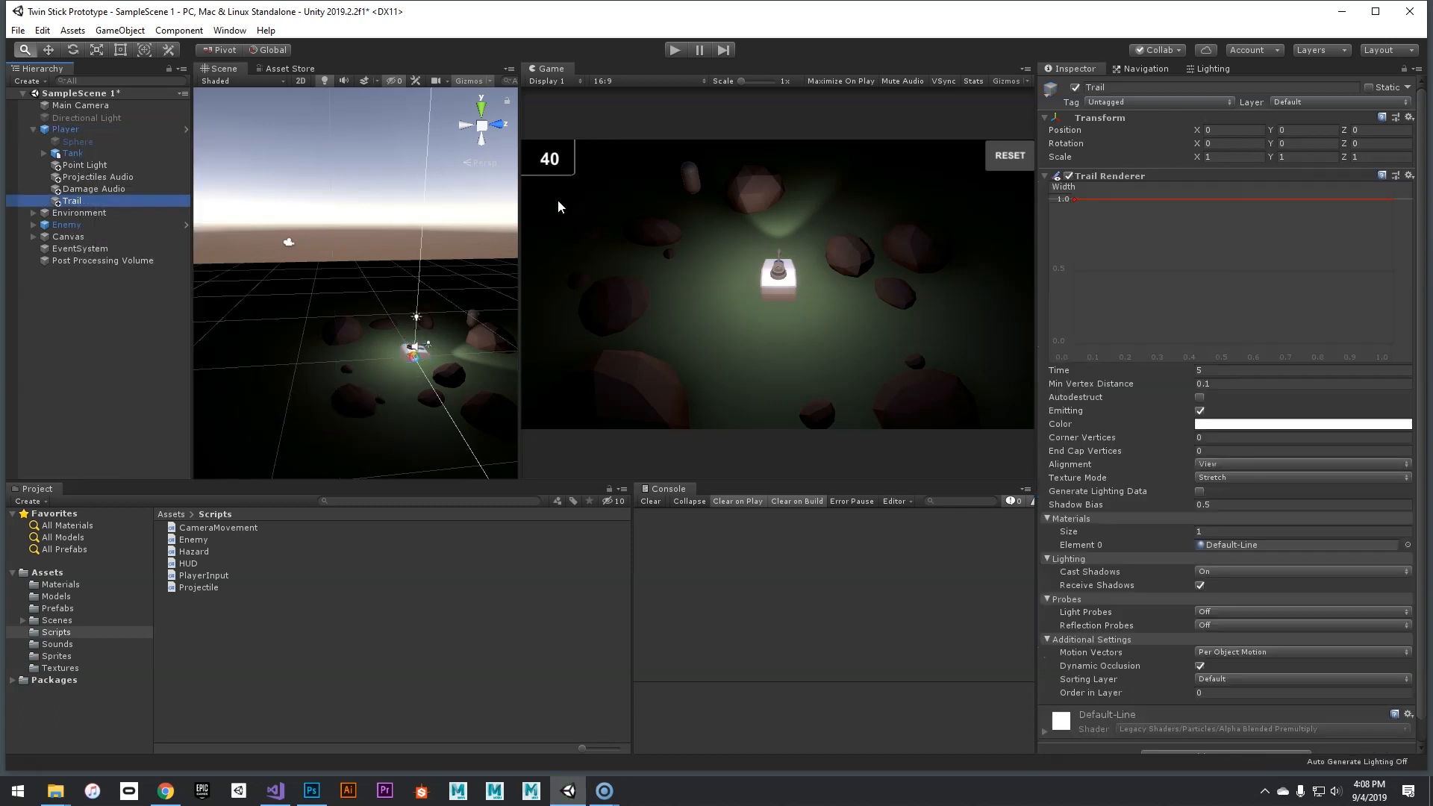
- Play-test the scene, driving the tank around to examine the trail it leaves, and stop the game
{"action": "left_click", "coordinate": [681, 49]}
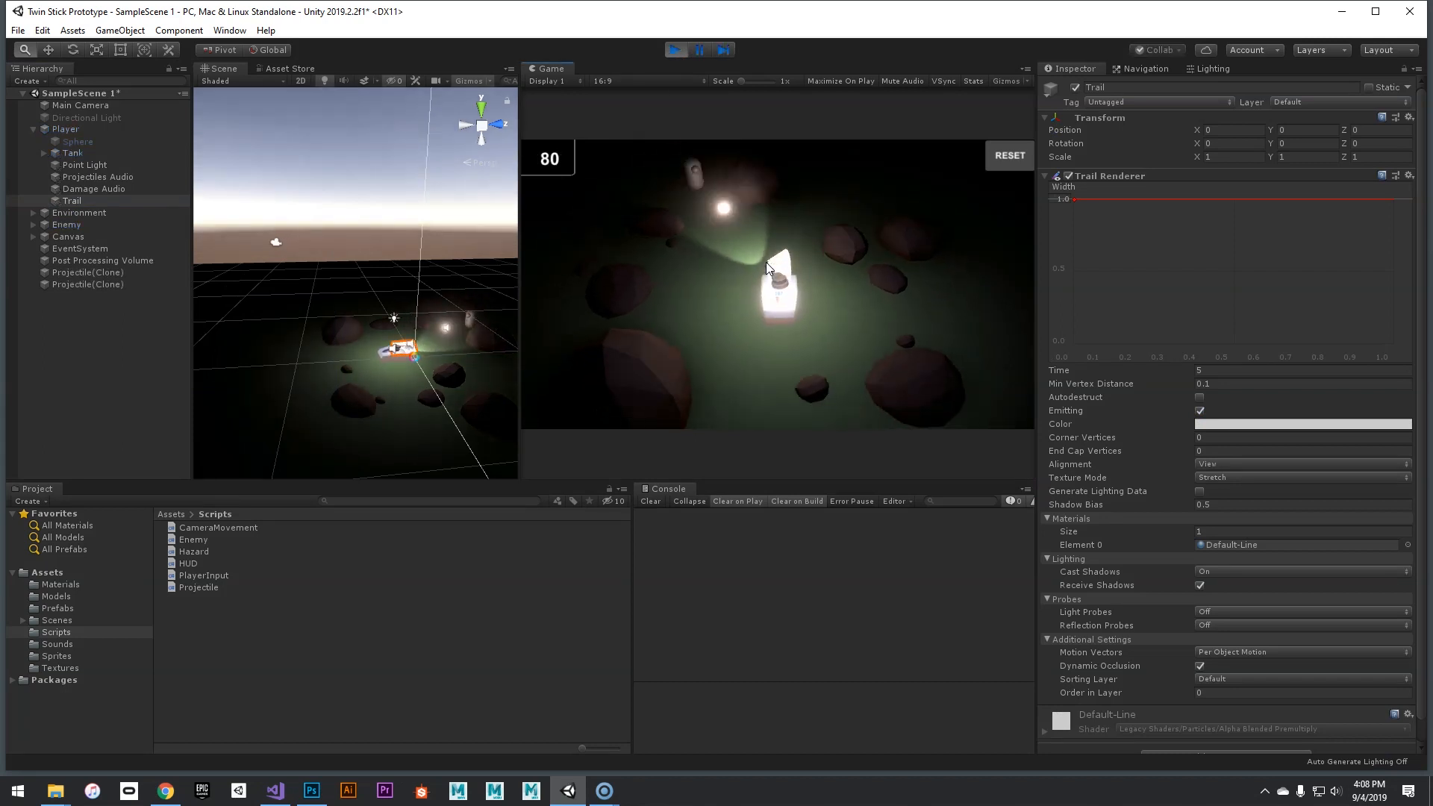
{"action": "key", "text": "a"}
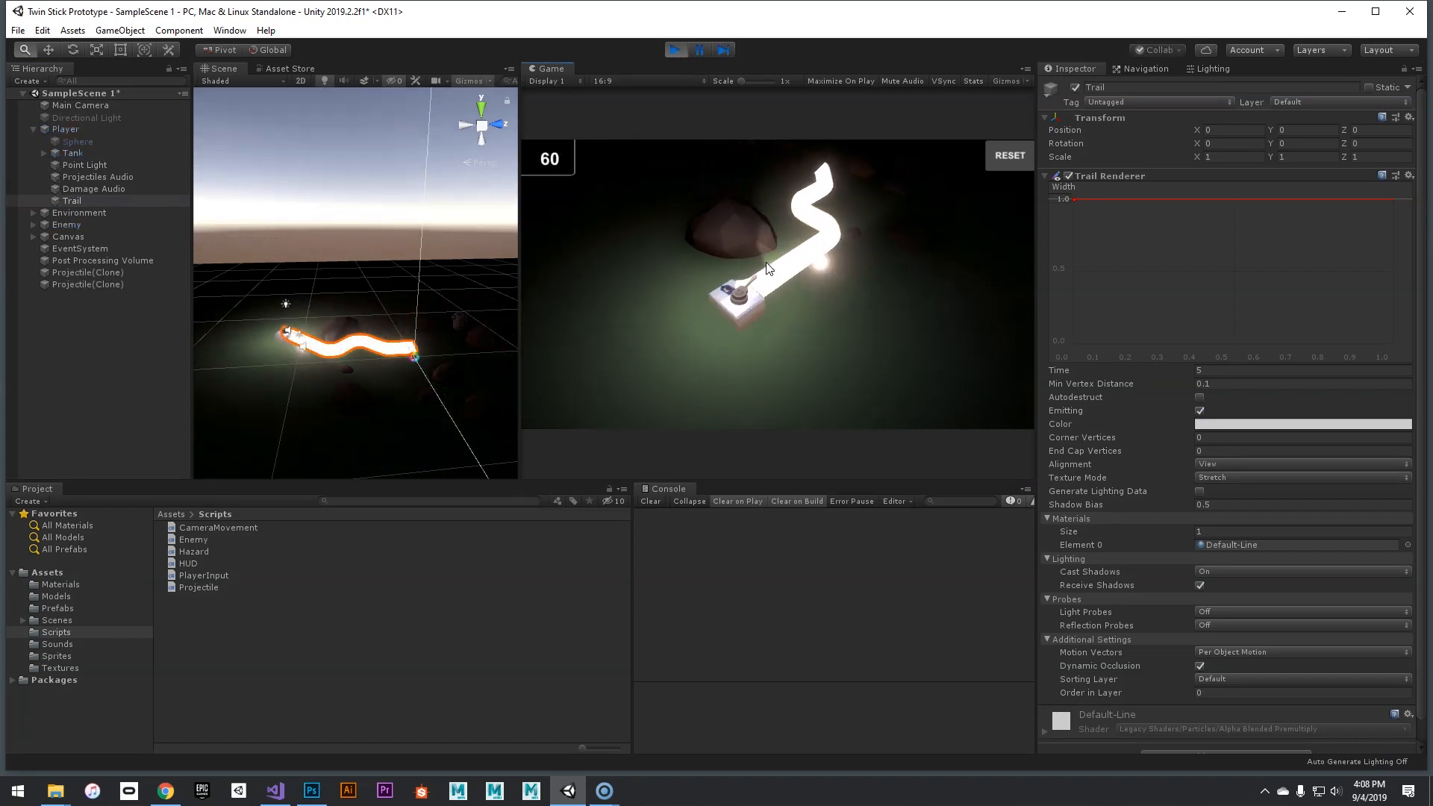
{"action": "key", "text": "w"}
{"action": "key", "text": "s"}
{"action": "key", "text": "d"}
{"action": "key", "text": "d"}
{"action": "key", "text": "w"}
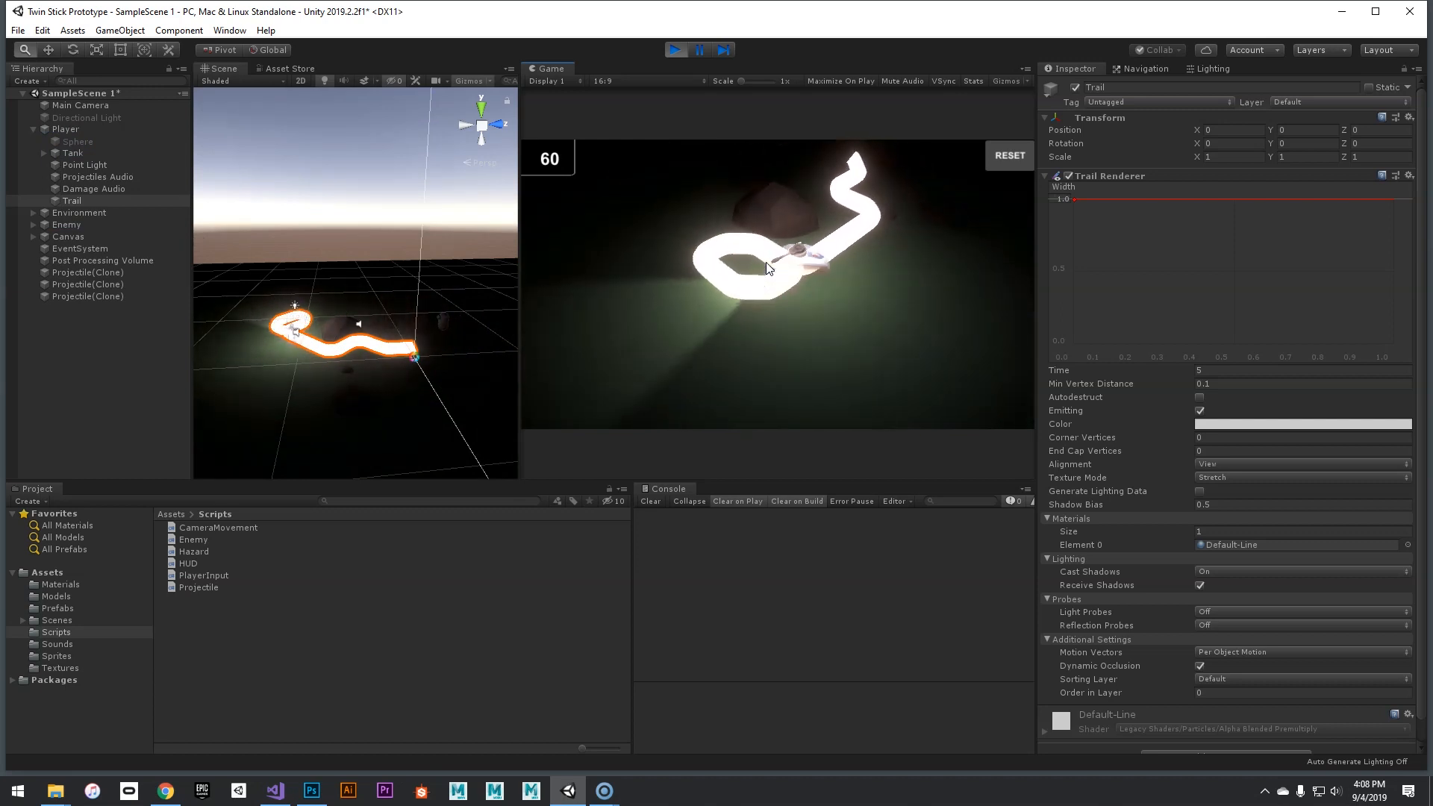
{"action": "key", "text": "w"}
{"action": "key", "text": "w"}
{"action": "key", "text": "d"}
{"action": "key", "text": "s"}
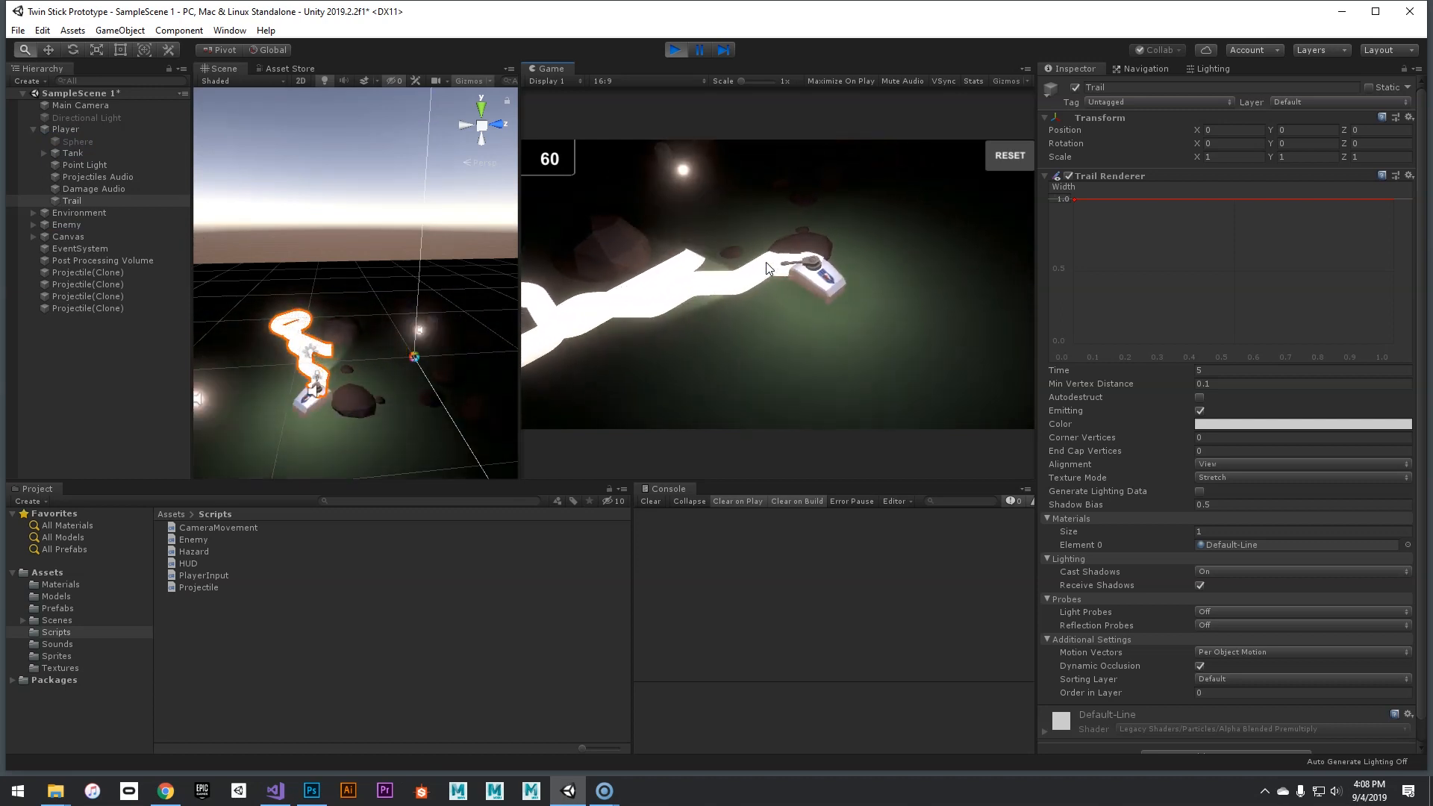
{"action": "key", "text": "a"}
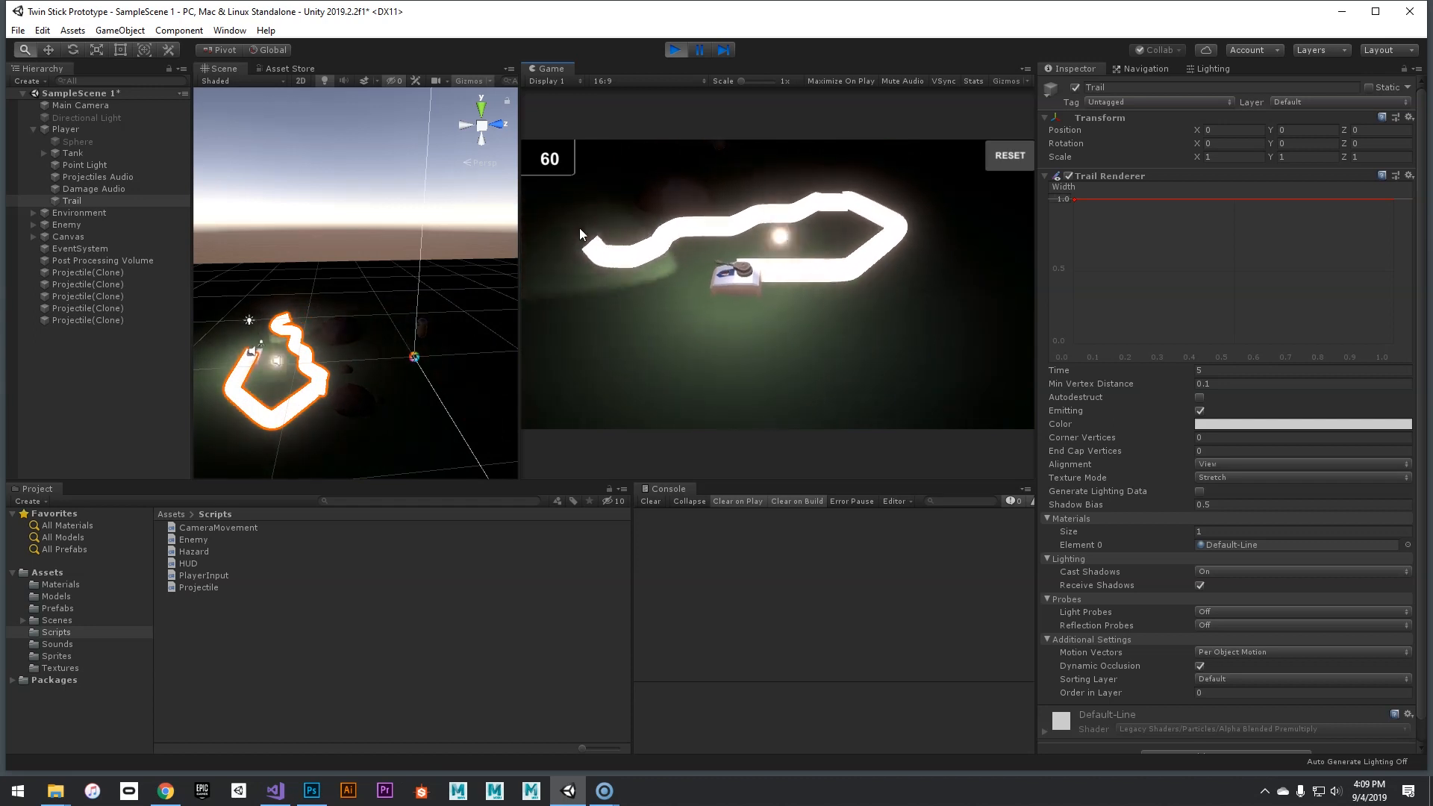
{"action": "key", "text": "w"}
{"action": "key", "text": "w"}
{"action": "key", "text": "d"}
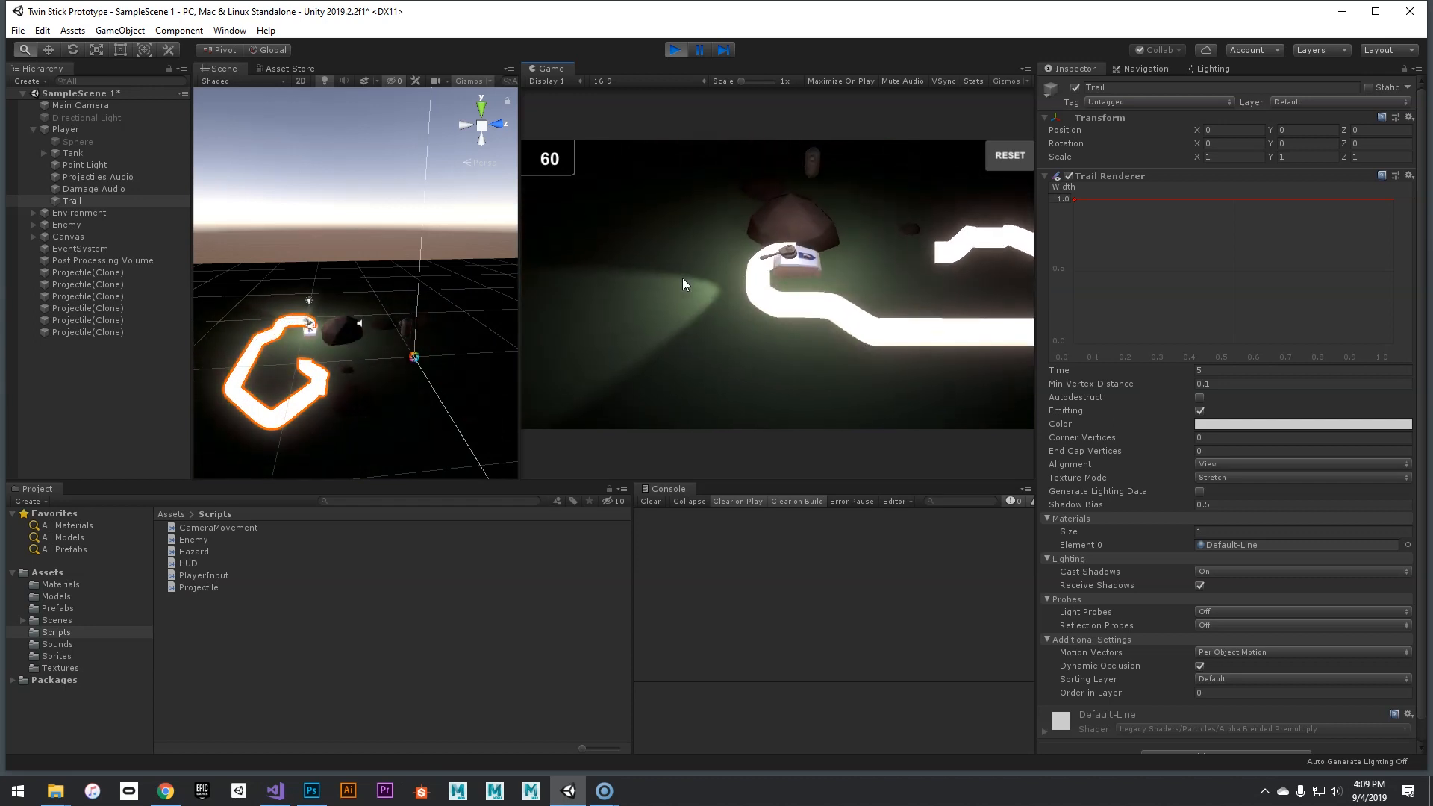
{"action": "left_click", "coordinate": [674, 49]}
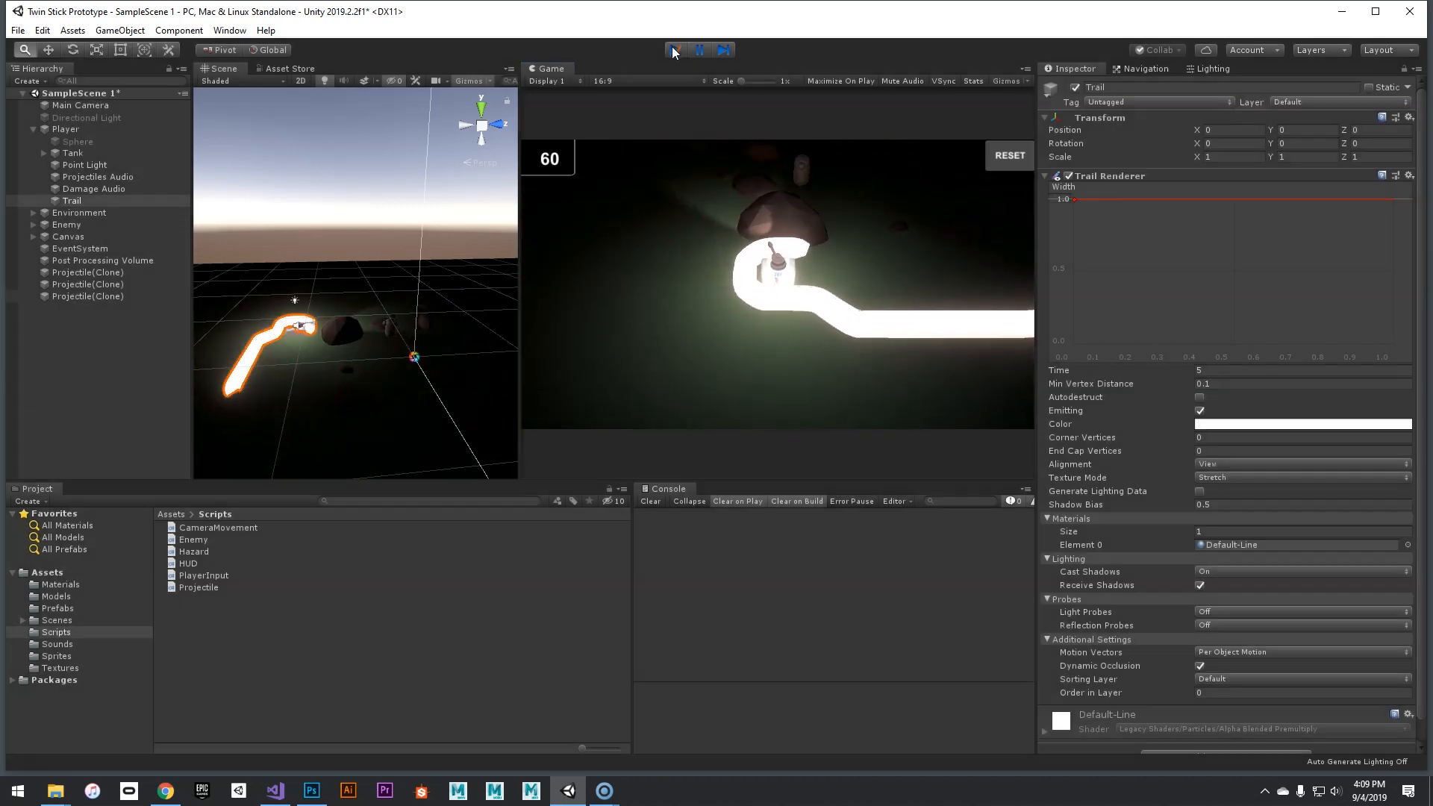
- Deactivate the Enemy object and run the game again, driving the tank around to examine its trail
{"action": "left_click", "coordinate": [82, 225]}
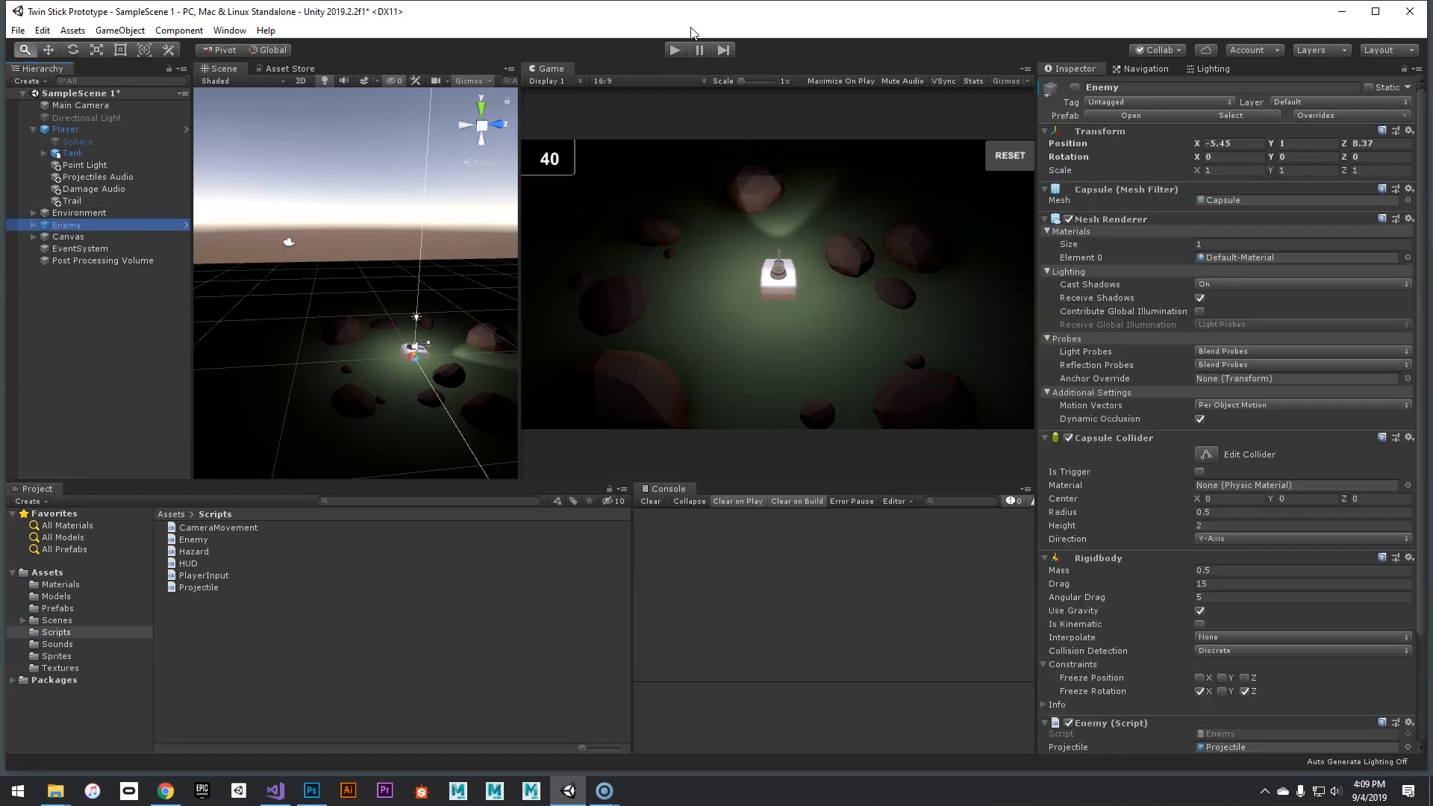
{"action": "left_click", "coordinate": [675, 49]}
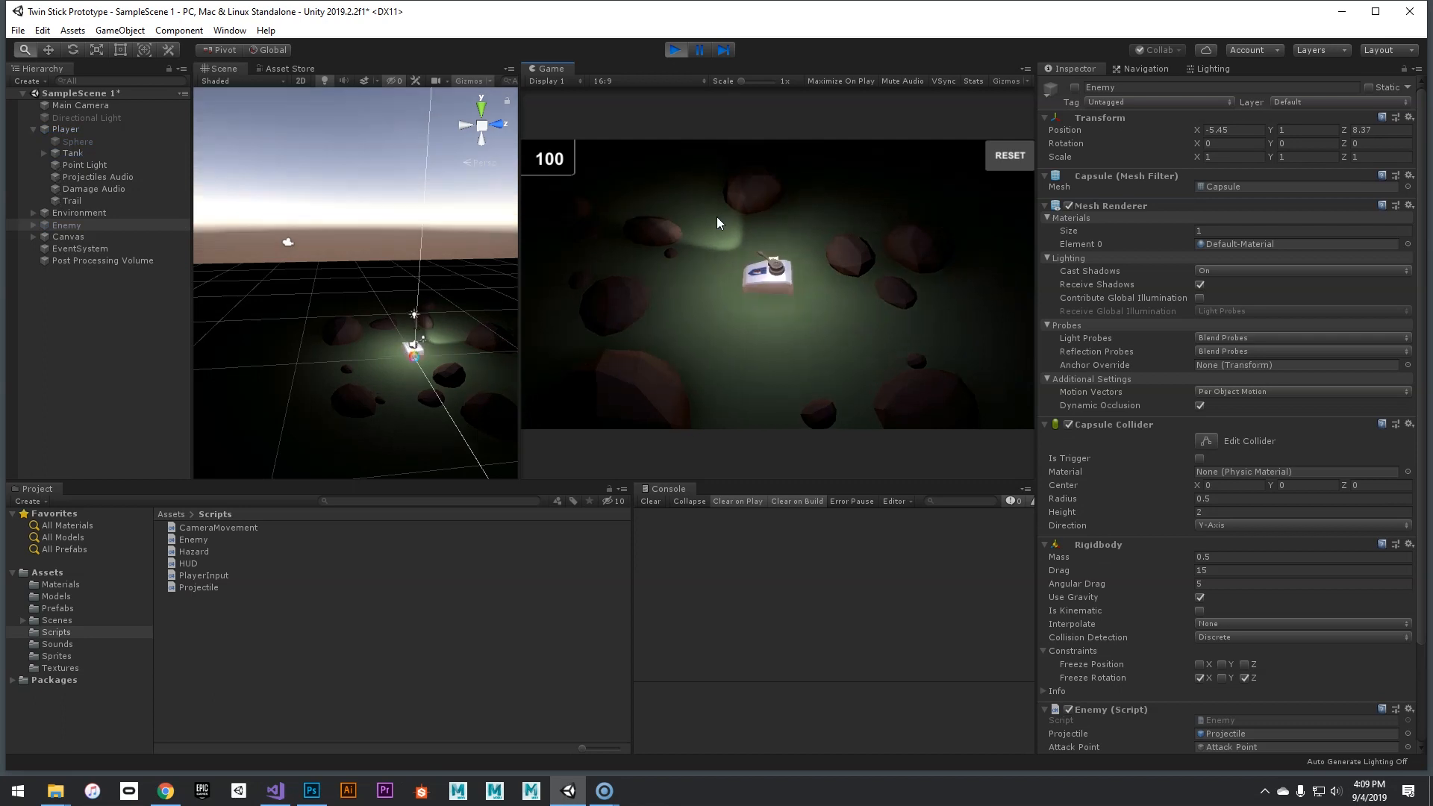
{"action": "key", "text": "d"}
{"action": "key", "text": "d"}
{"action": "key", "text": "a"}
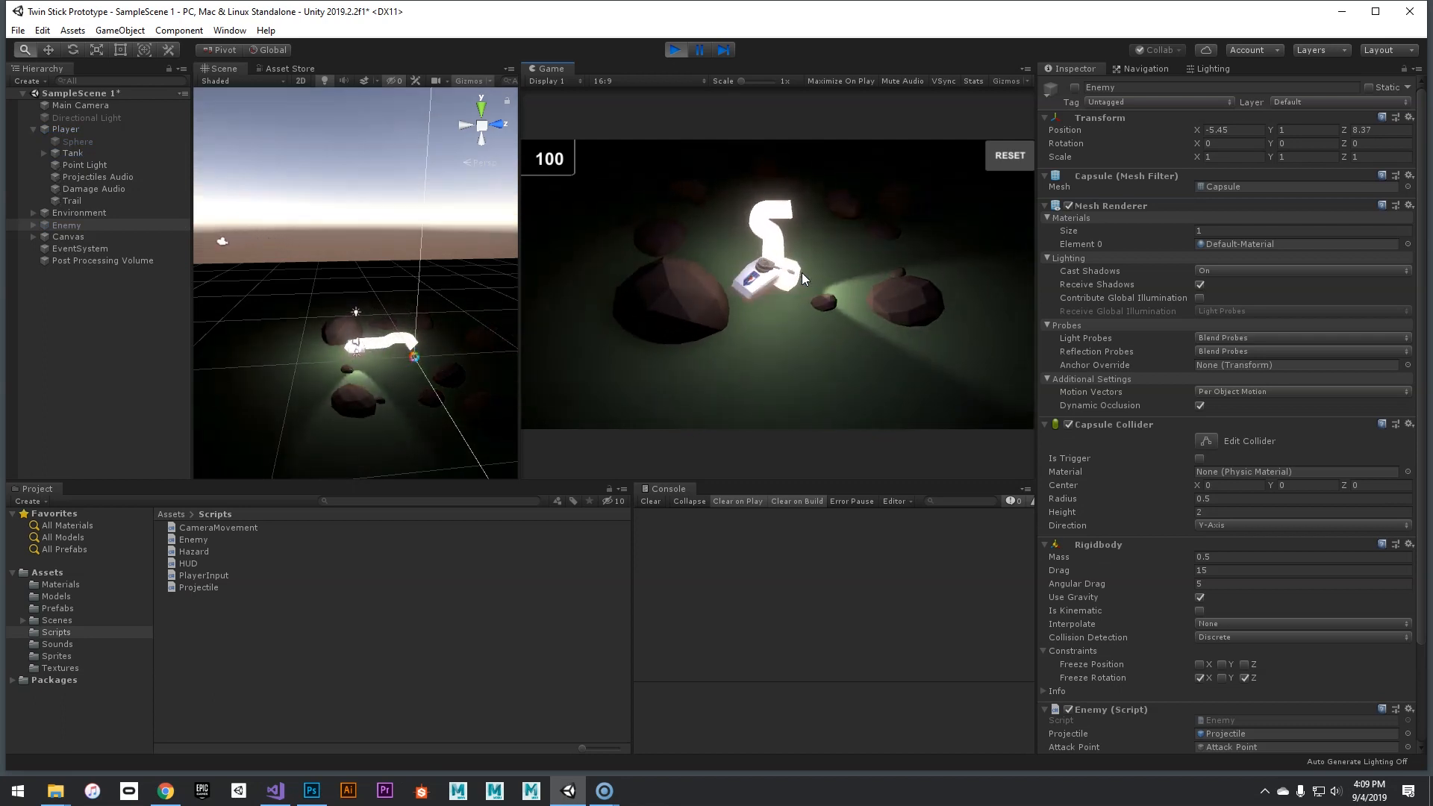
{"action": "key", "text": "s"}
{"action": "key", "text": "a"}
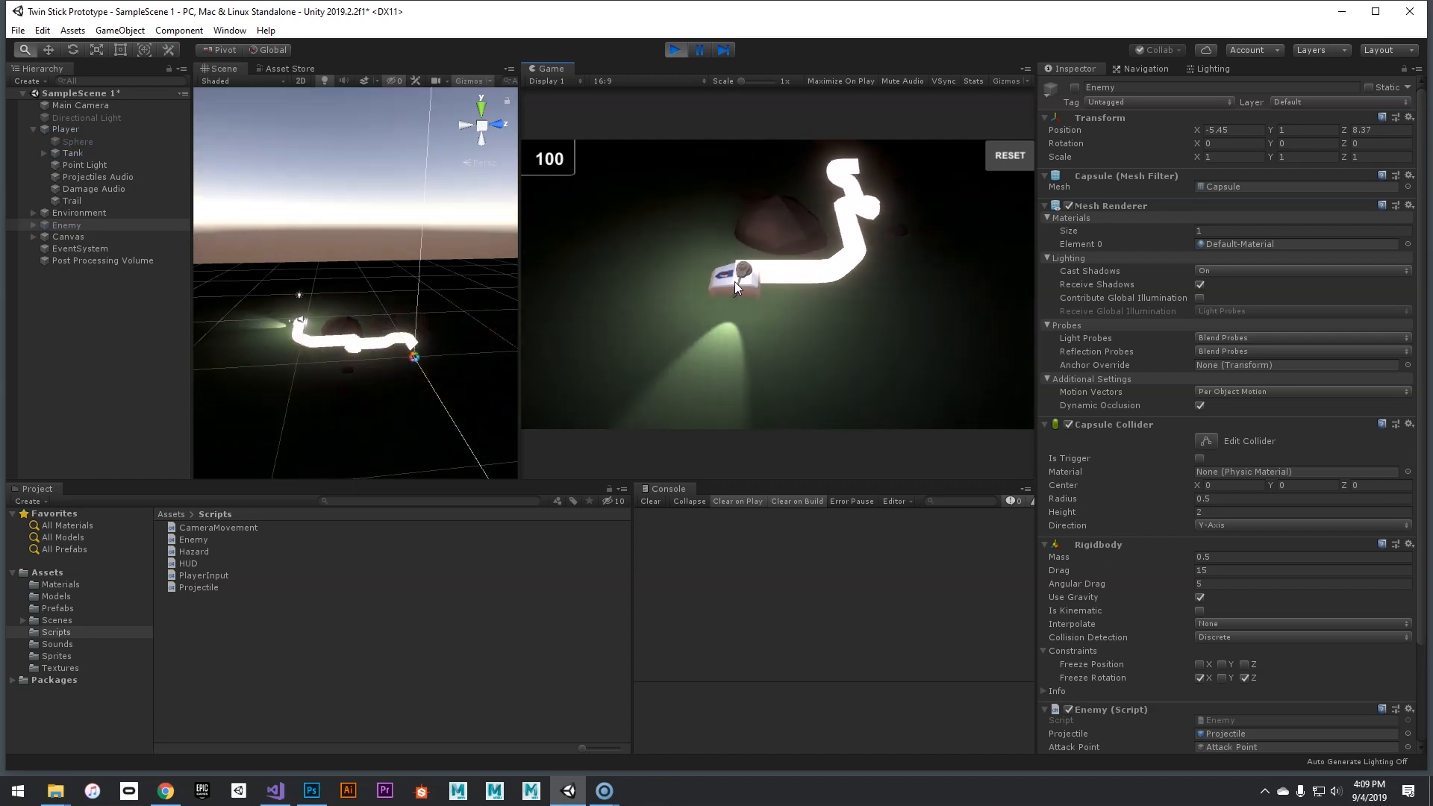
{"action": "key", "text": "d"}
{"action": "key", "text": "w"}
{"action": "key", "text": "a"}
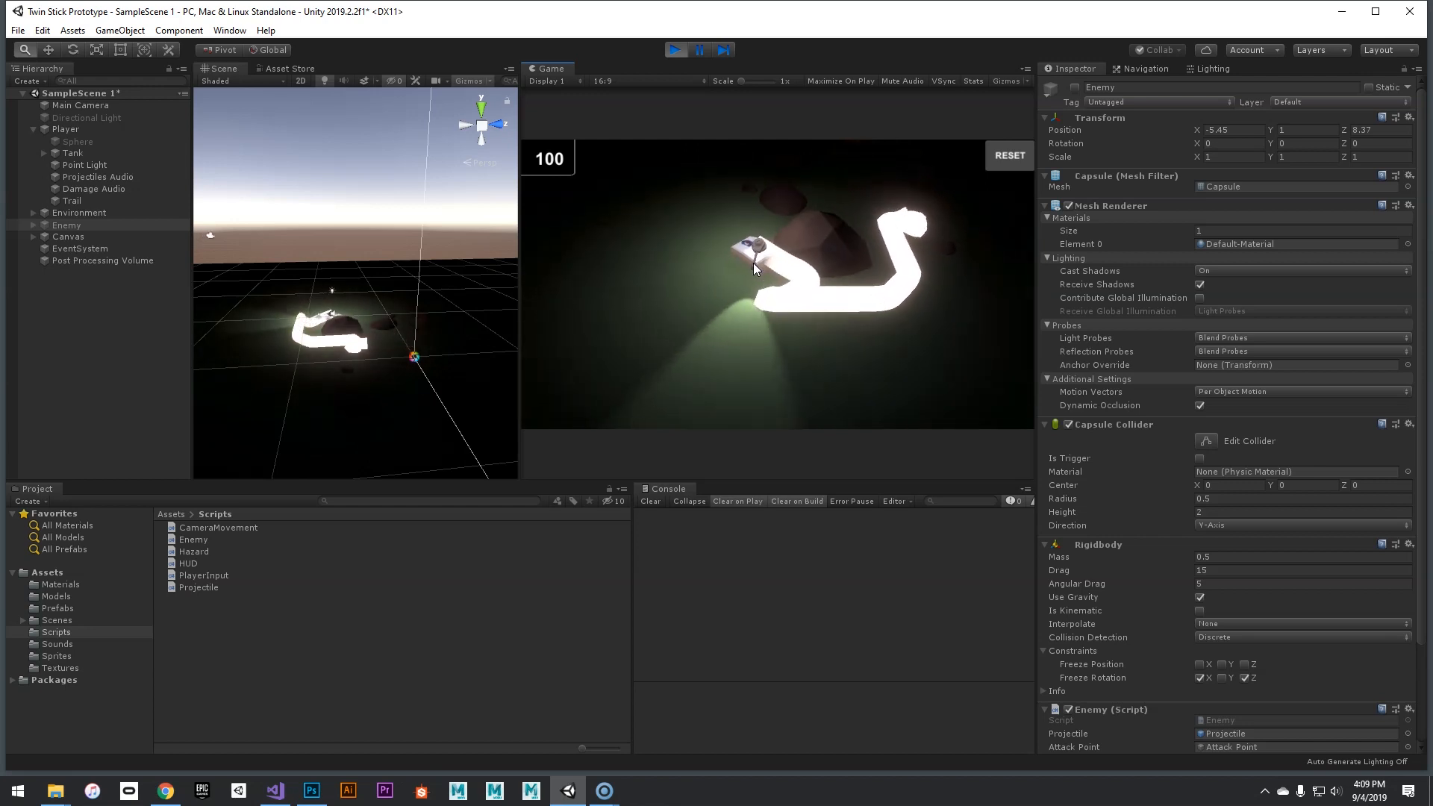
{"action": "key", "text": "a"}
{"action": "key", "text": "s"}
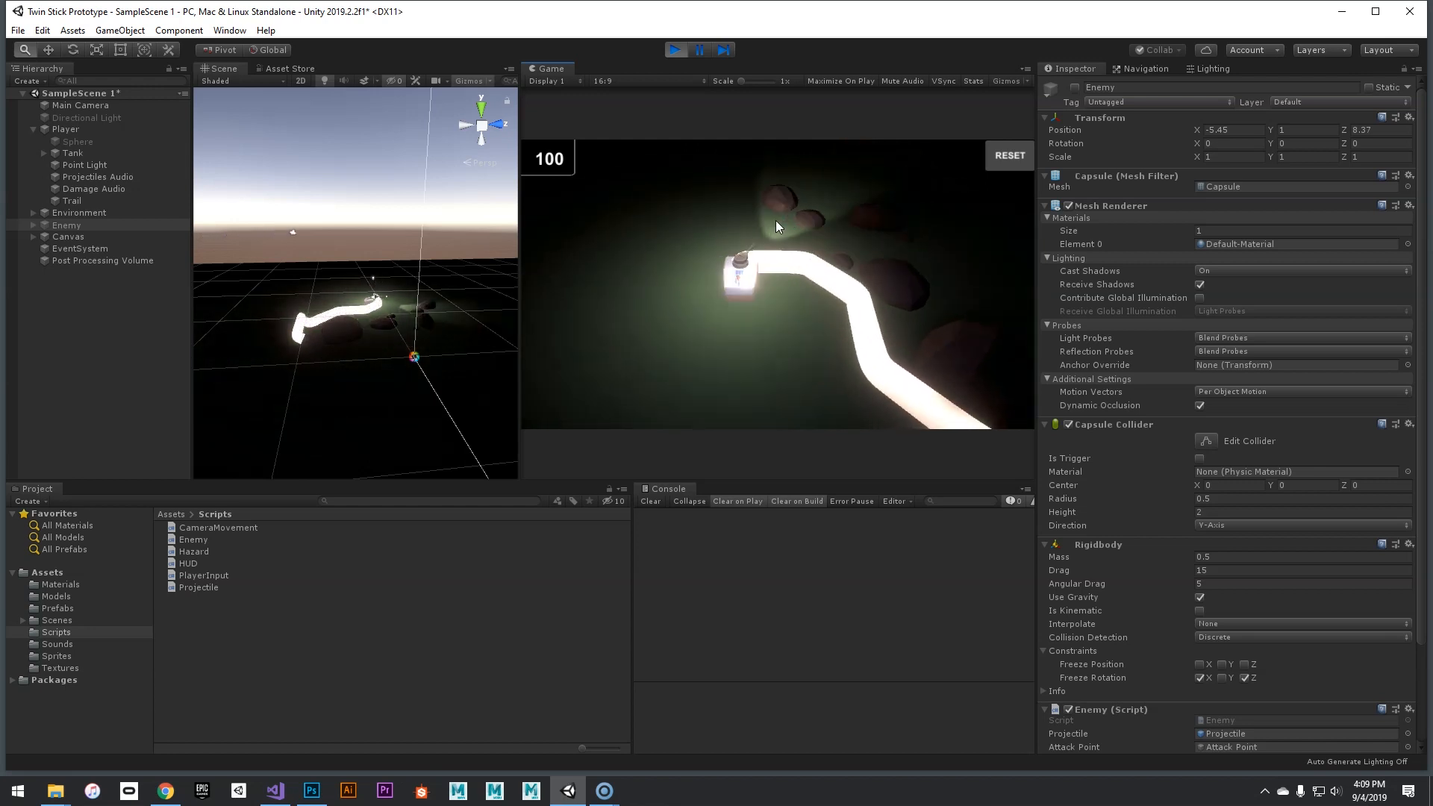
{"action": "key", "text": "d"}
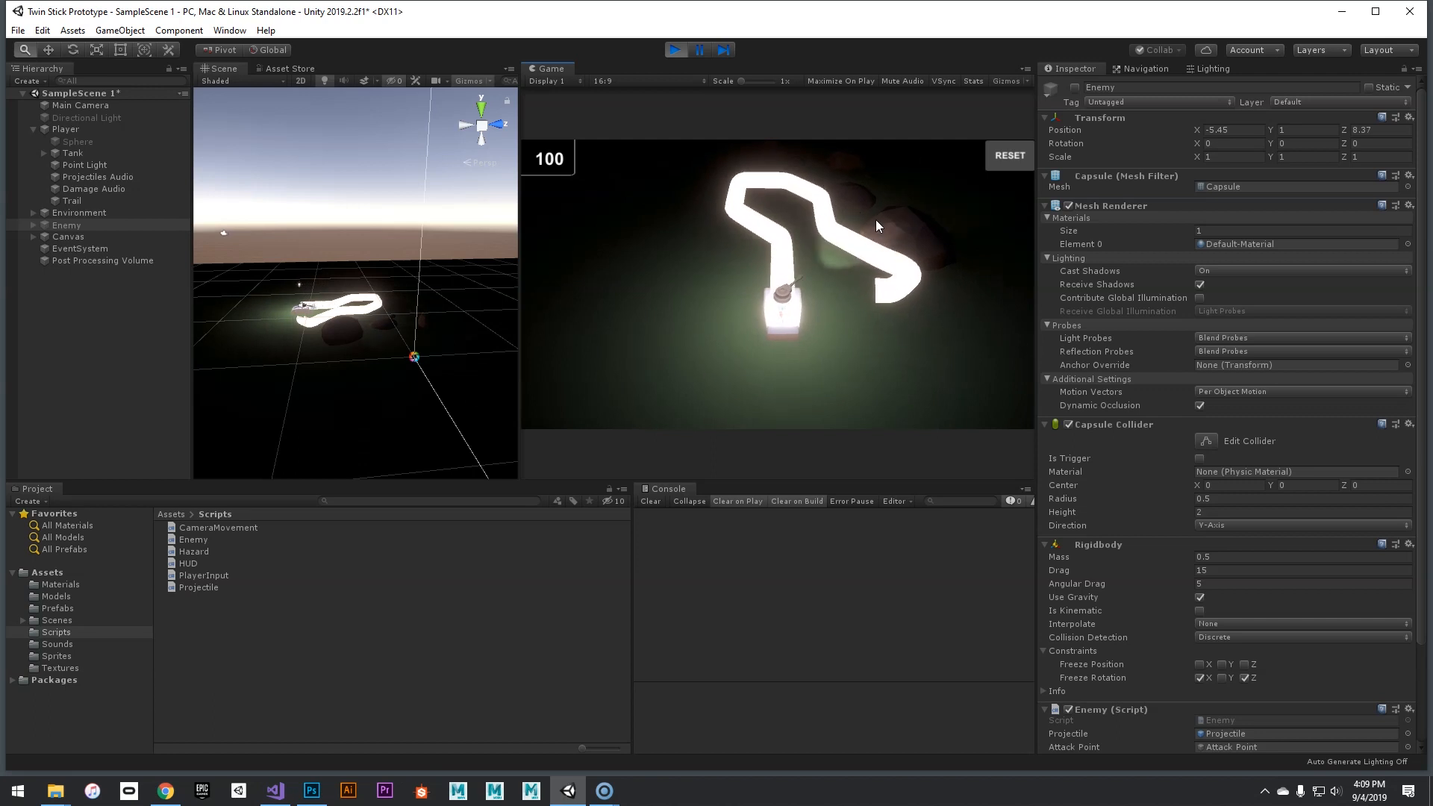
{"action": "key", "text": "d"}
{"action": "key", "text": "w"}
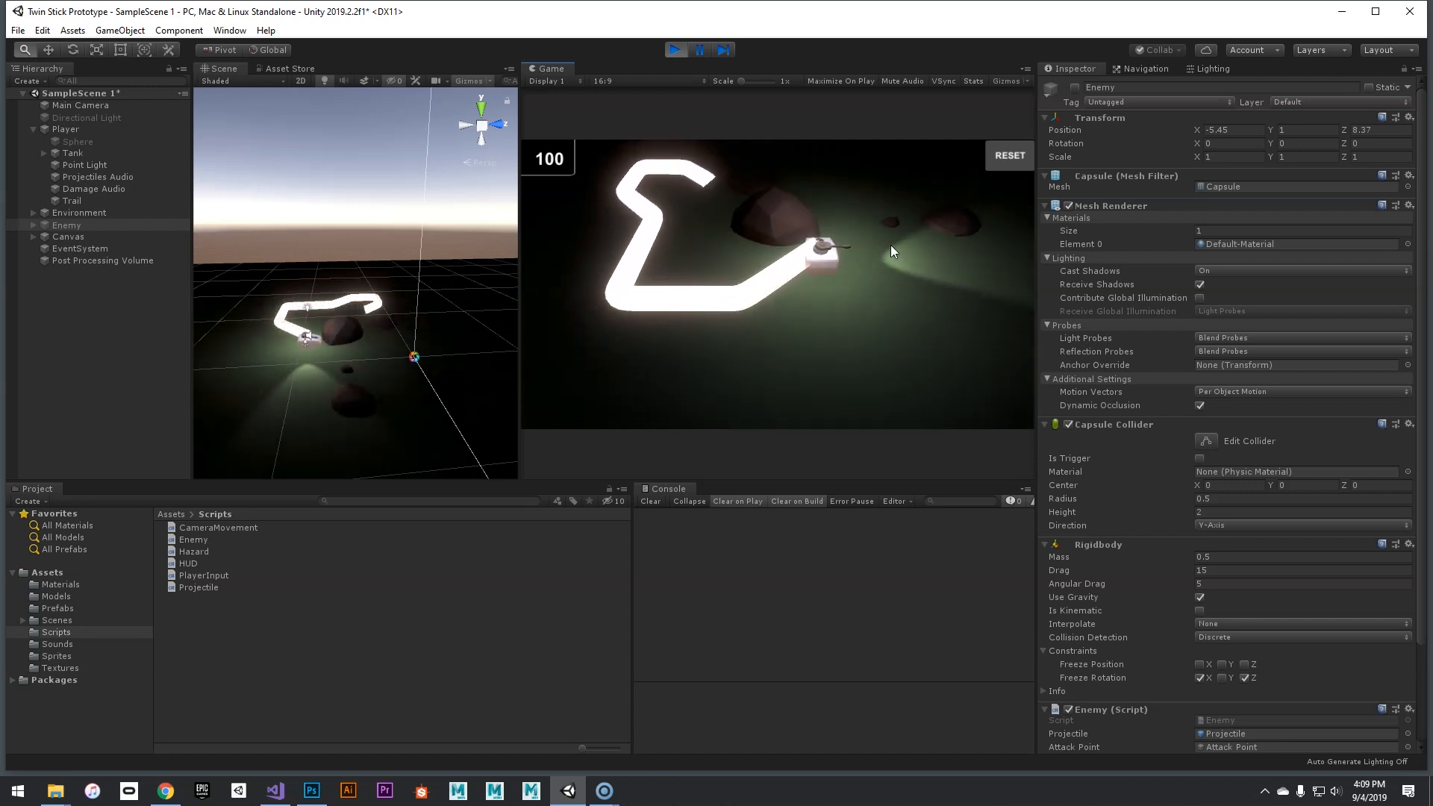
{"action": "key", "text": "s"}
{"action": "key", "text": "a"}
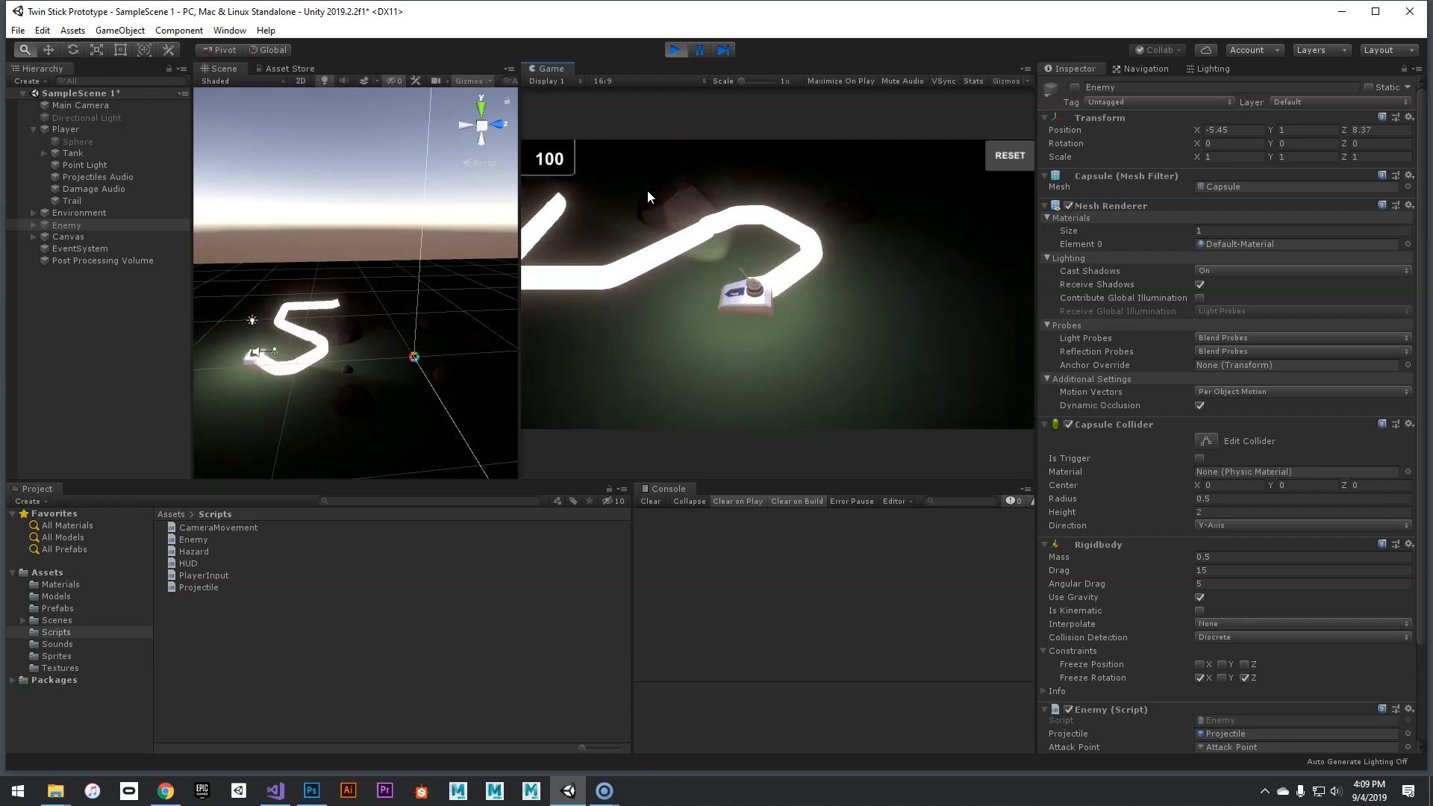
- While the game runs, move the Trail object down and behind the tank to about Y -0.49, Z -1.14
{"action": "left_click", "coordinate": [89, 199]}
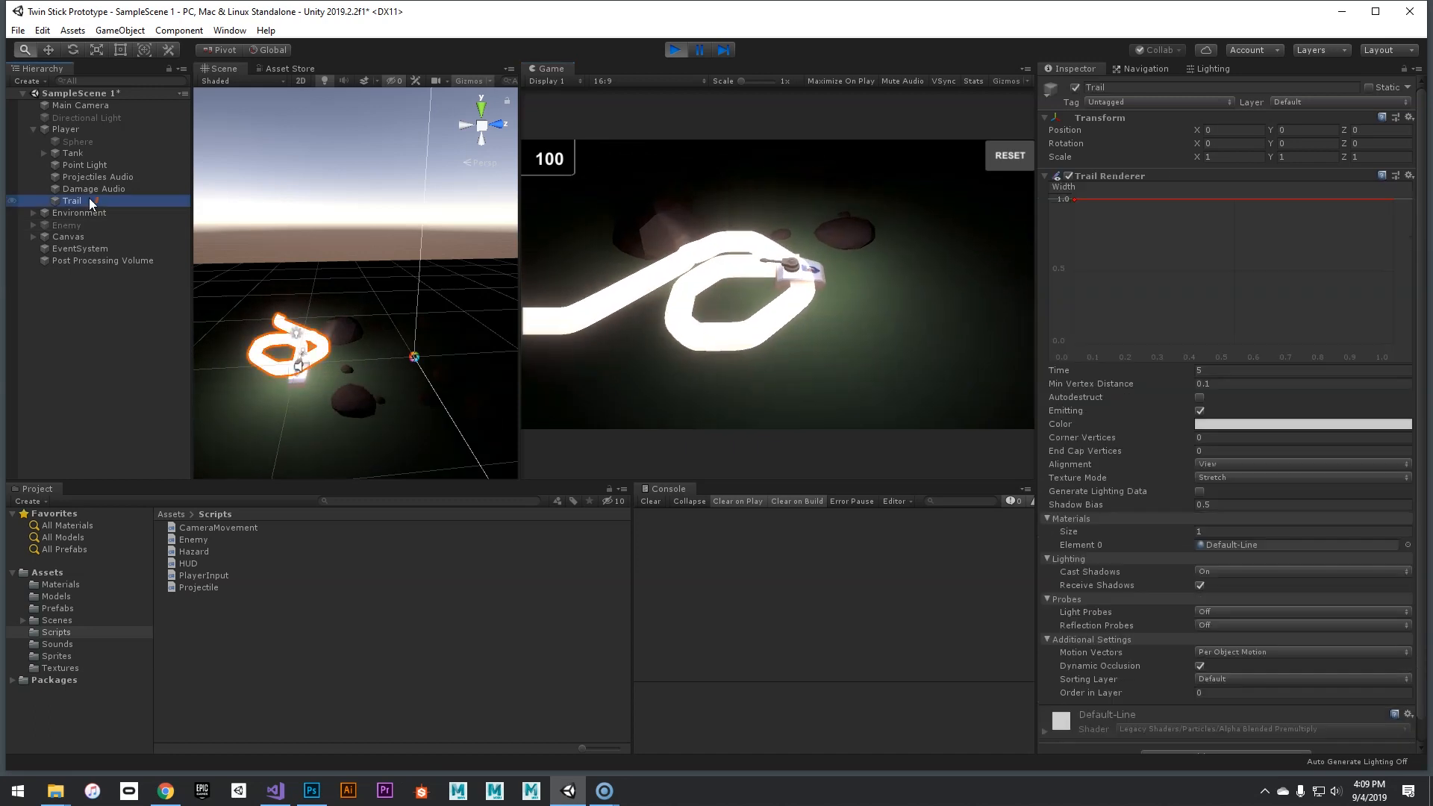
{"action": "middle_click_drag", "start_coordinate": [258, 437], "coordinate": [323, 391]}
{"action": "scroll", "coordinate": [387, 310], "scroll_direction": "up", "scroll_amount": 5}
{"action": "middle_click_drag", "start_coordinate": [478, 347], "coordinate": [400, 323]}
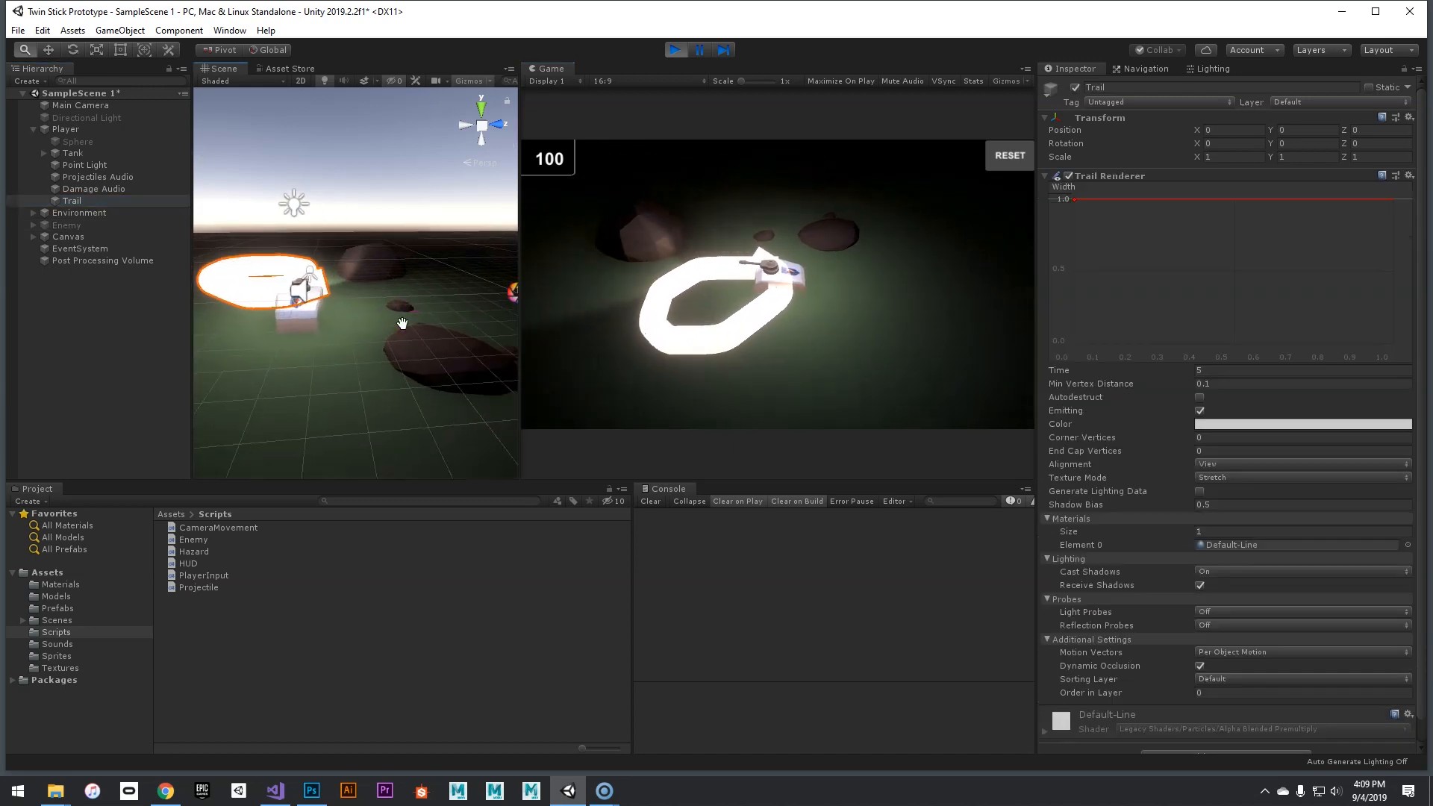
{"action": "scroll", "coordinate": [343, 323], "scroll_direction": "up", "scroll_amount": 6}
{"action": "right_click_drag", "start_coordinate": [341, 323], "coordinate": [377, 333], "text": "alt"}
{"action": "left_click_drag", "start_coordinate": [377, 332], "coordinate": [441, 355], "text": "alt"}
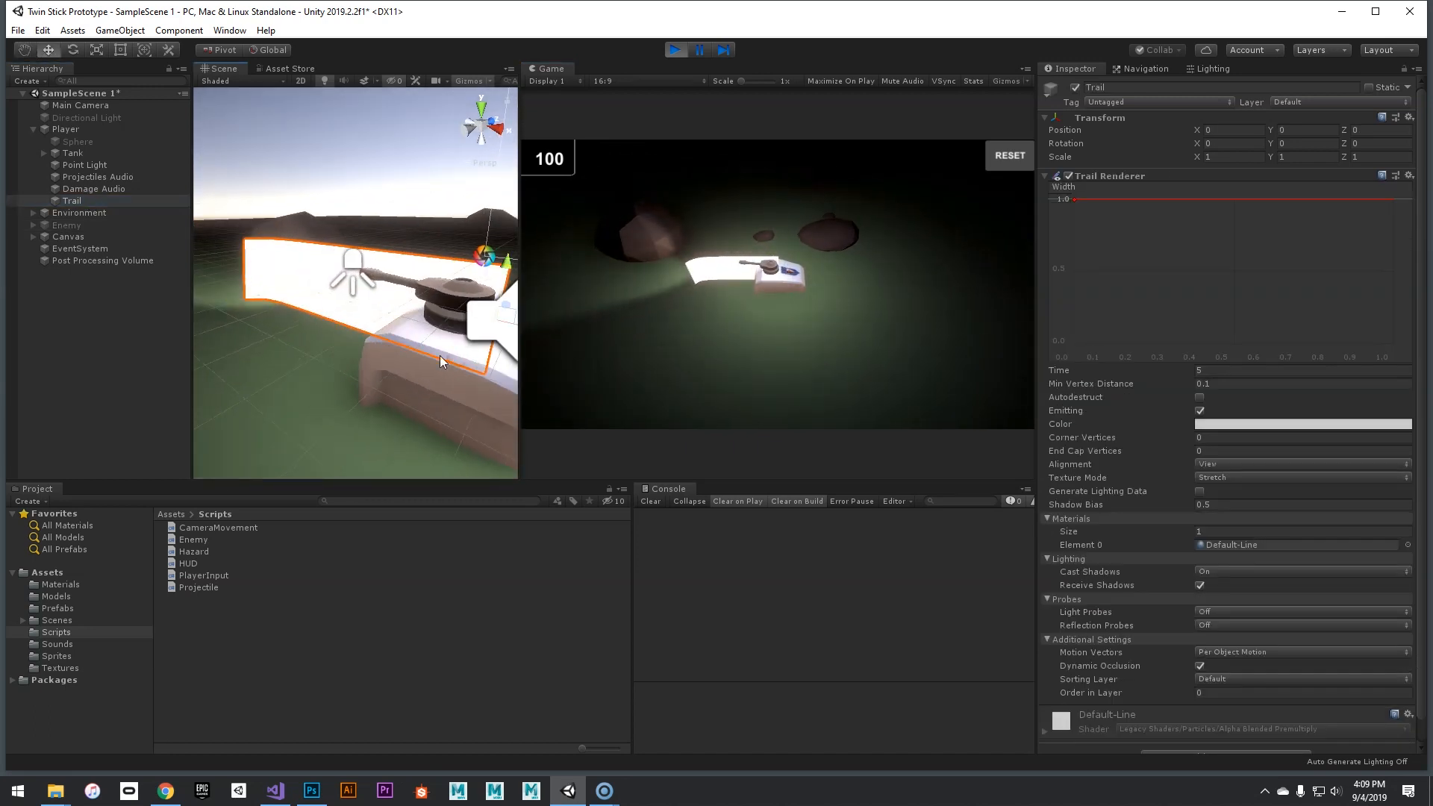
{"action": "right_click_drag", "start_coordinate": [441, 356], "coordinate": [432, 356], "text": "alt"}
{"action": "left_click_drag", "start_coordinate": [433, 356], "coordinate": [500, 326], "text": "alt"}
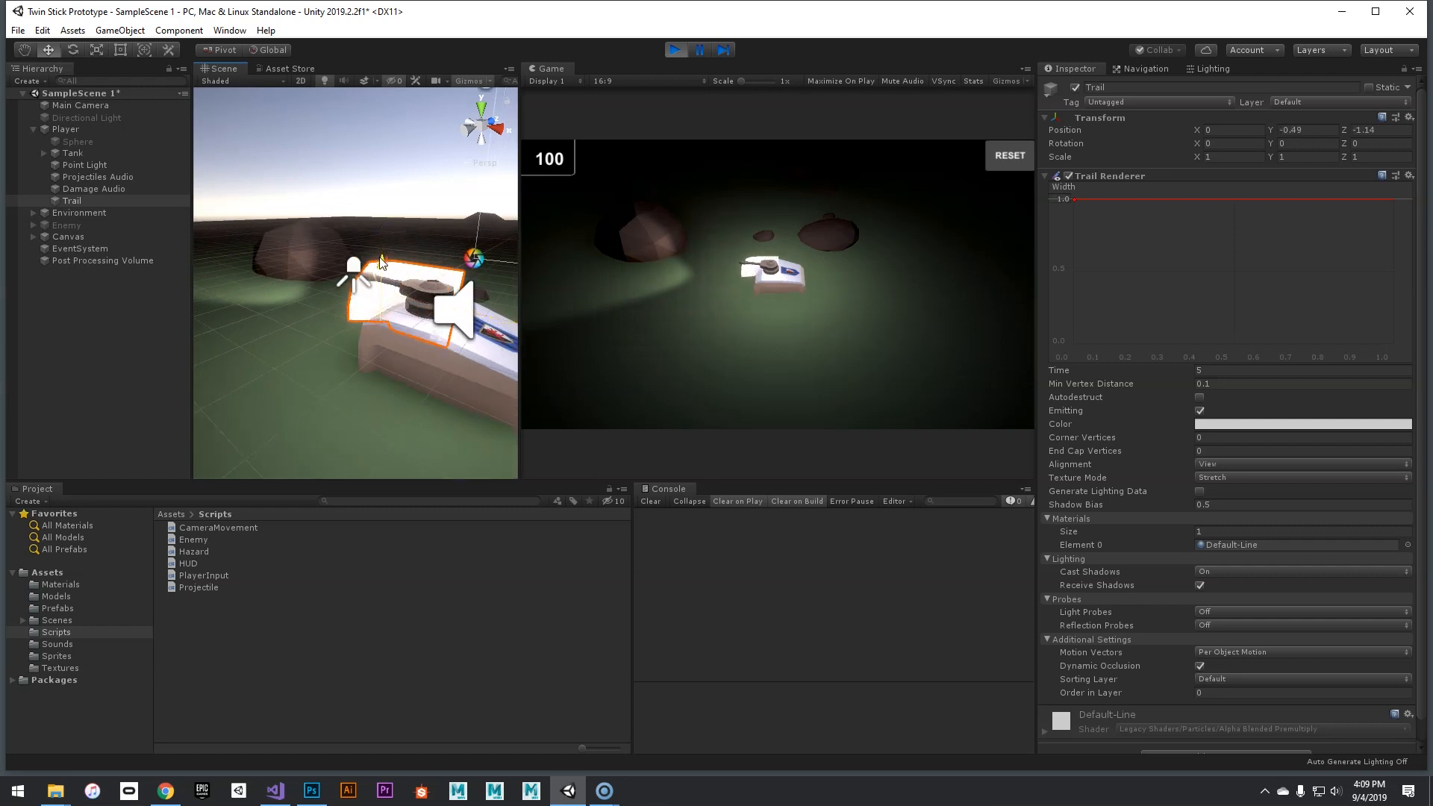
- Drive the tank in several directions to examine the trail from its lowered position behind the tank
{"action": "left_click", "coordinate": [814, 289]}
{"action": "key", "text": "d"}
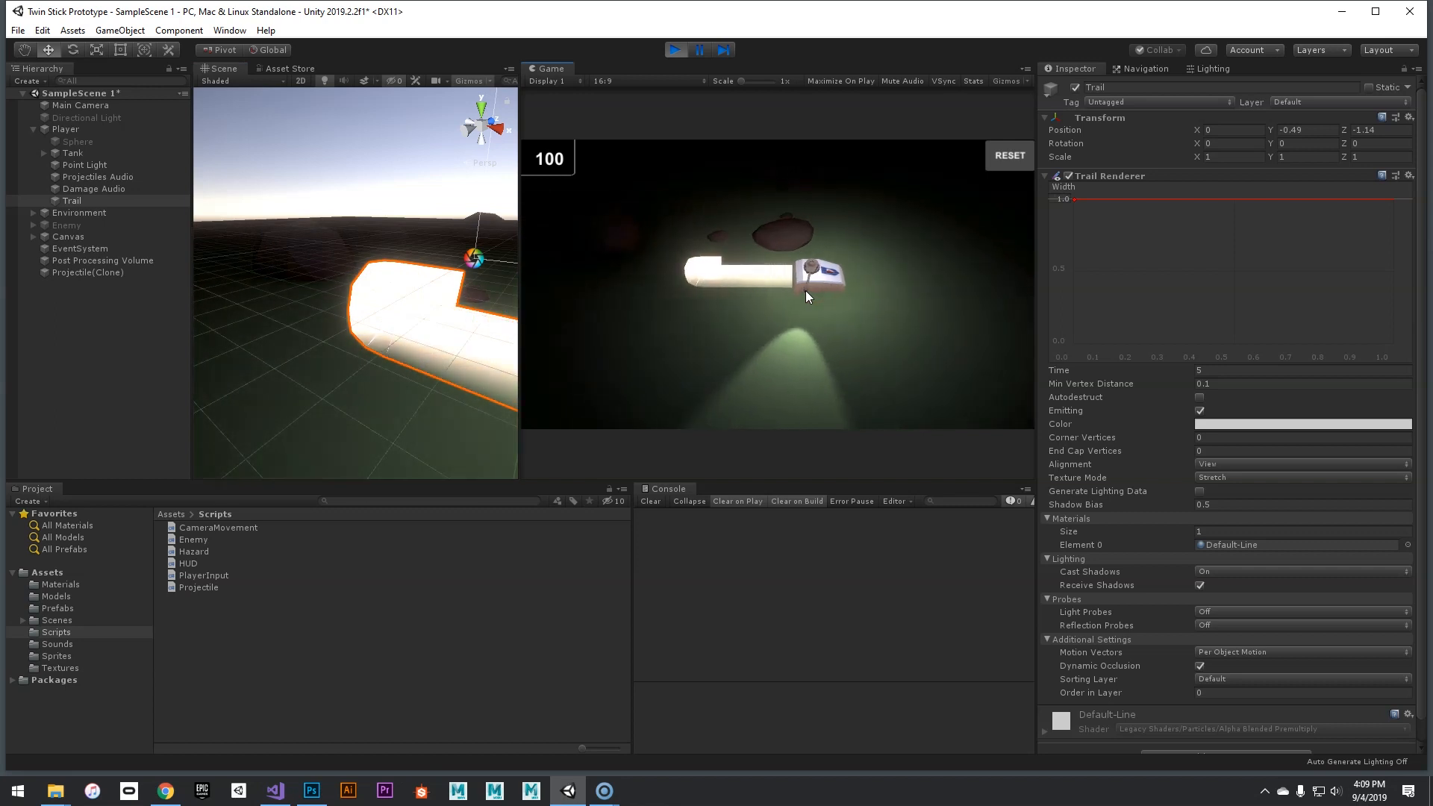
{"action": "key", "text": "w"}
{"action": "key", "text": "a"}
{"action": "key", "text": "d"}
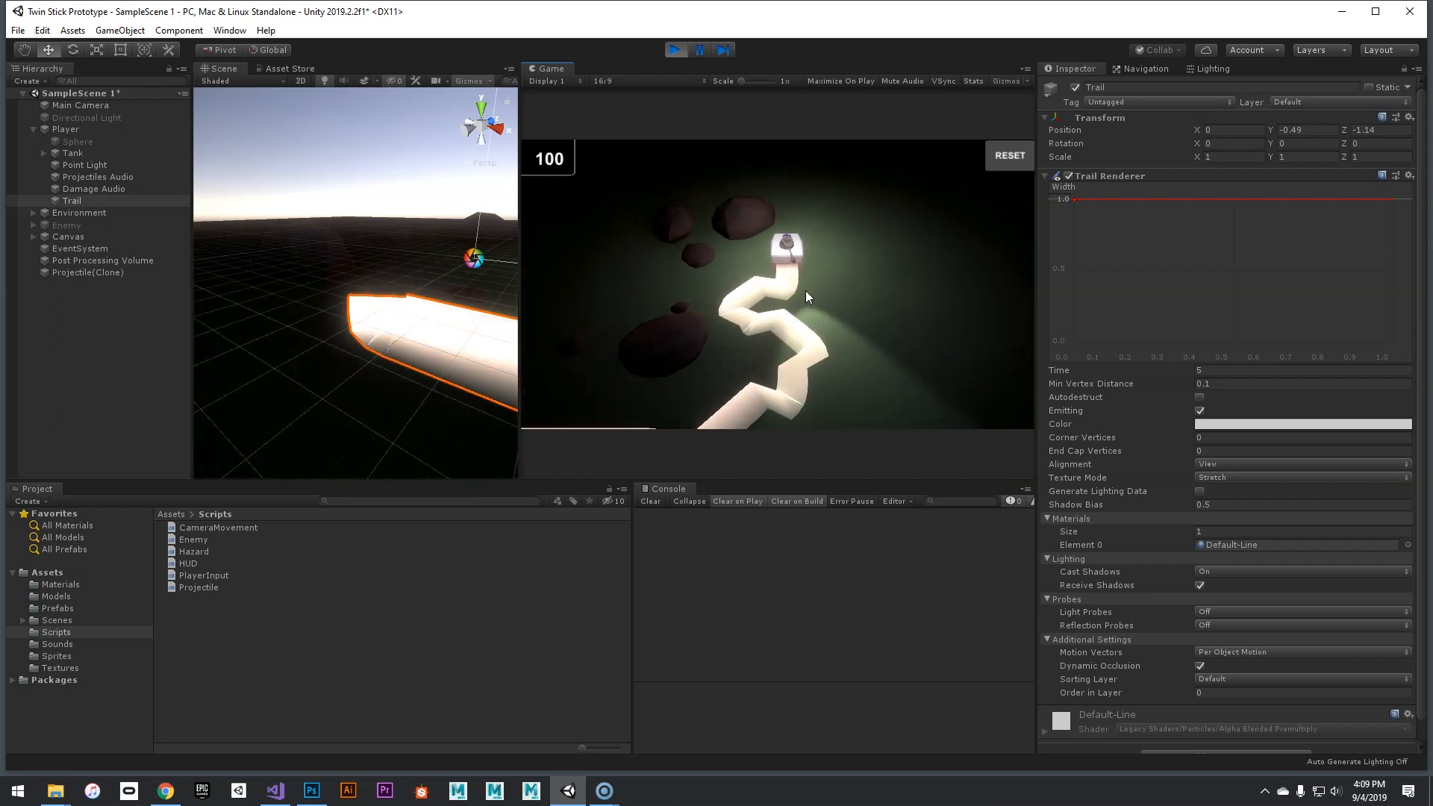
{"action": "key", "text": "a"}
{"action": "key", "text": "d"}
{"action": "key", "text": "w"}
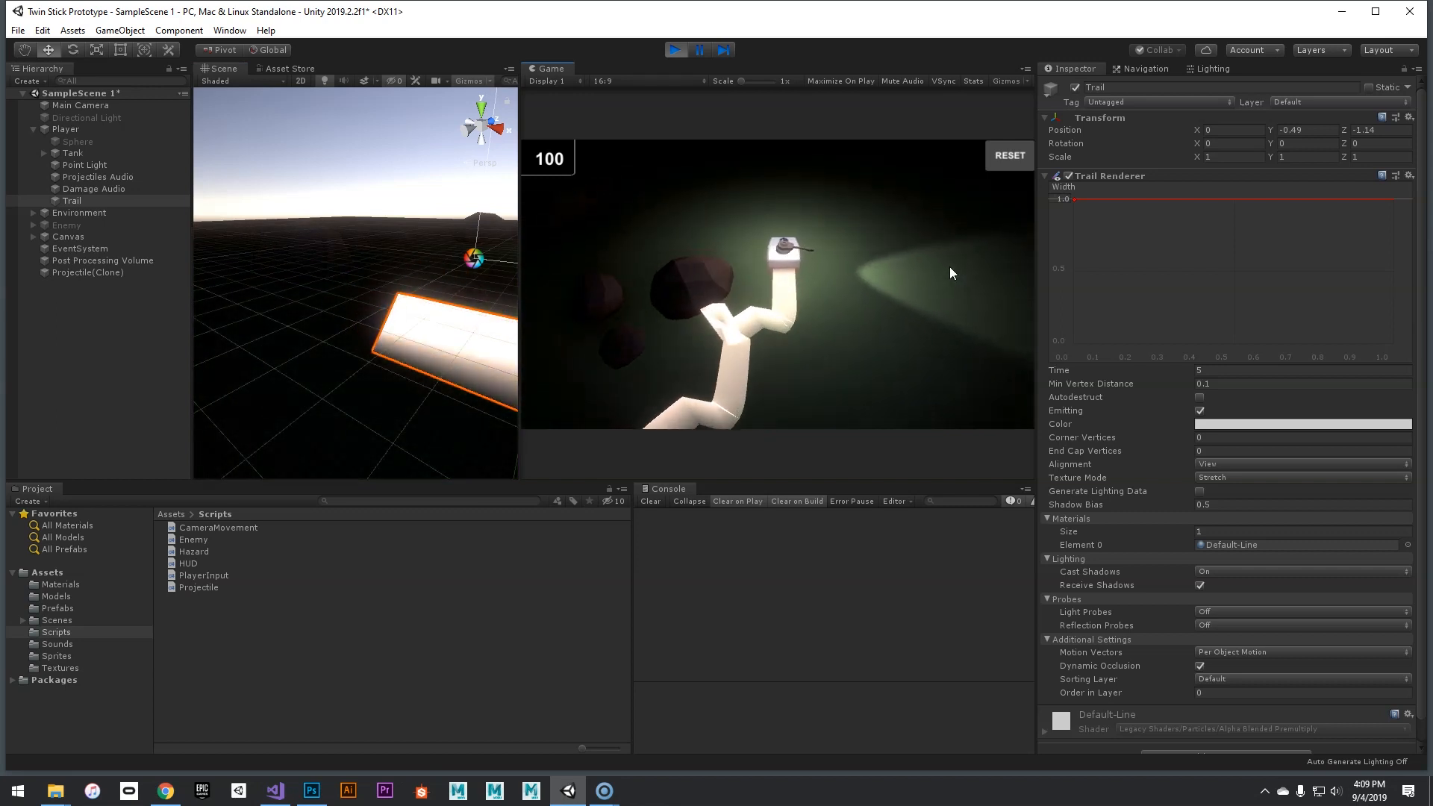
{"action": "key", "text": "a"}
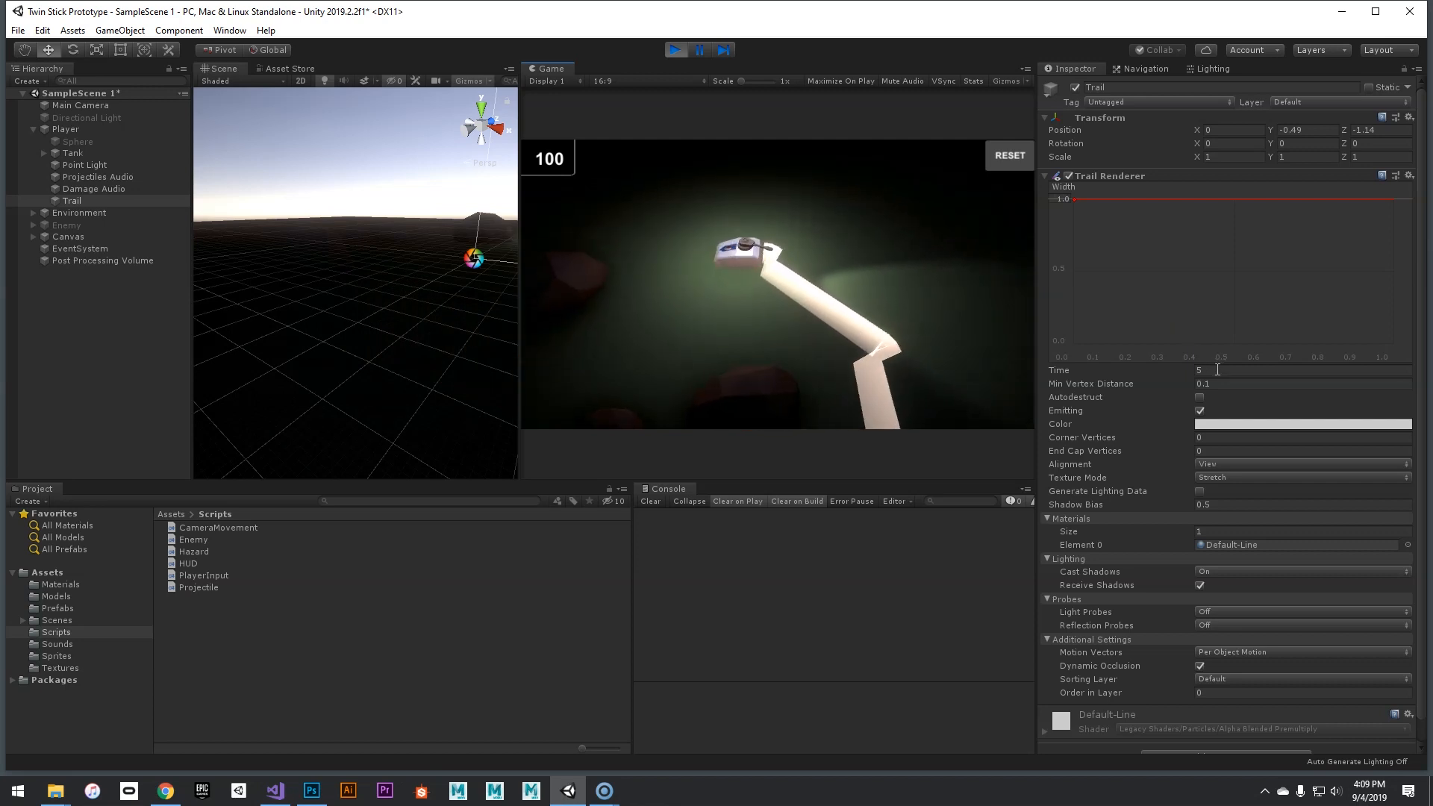
- Set the Trail Renderer's Time to 1 and drive the tank to check the trail's length
{"action": "left_click", "coordinate": [1217, 370]}
{"action": "type", "text": "aaaa"}
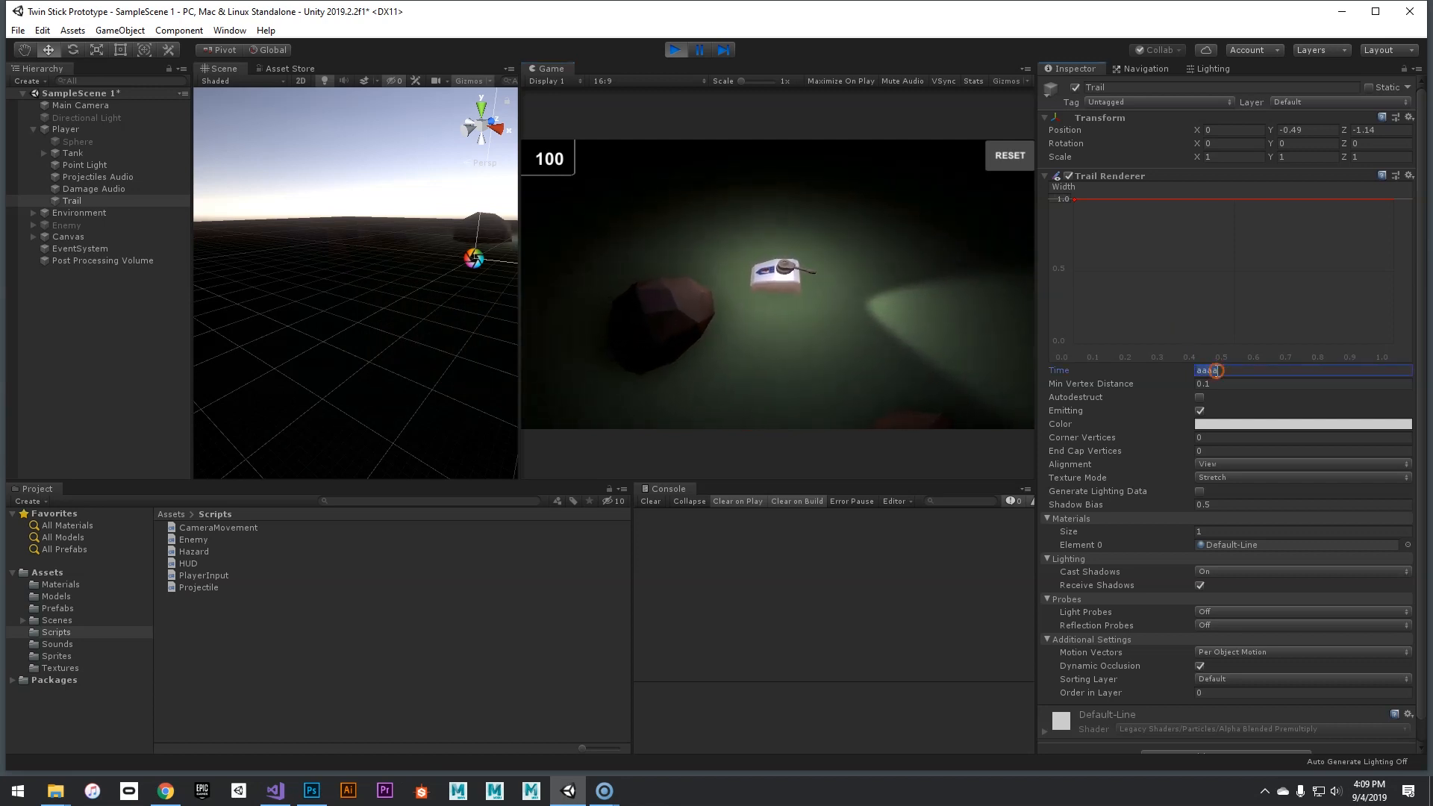
{"action": "left_click", "coordinate": [857, 257]}
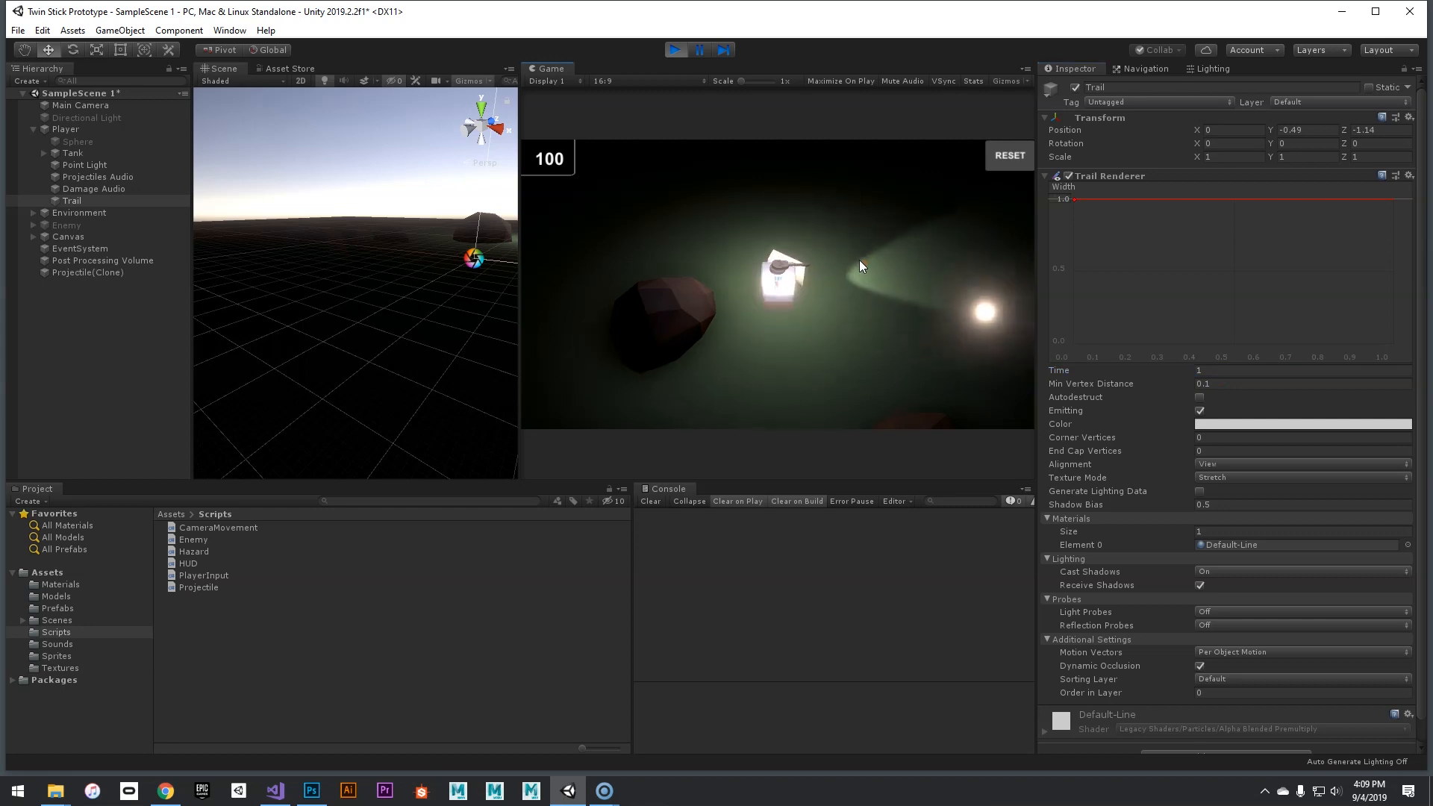
{"action": "key", "text": "a"}
{"action": "key", "text": "s"}
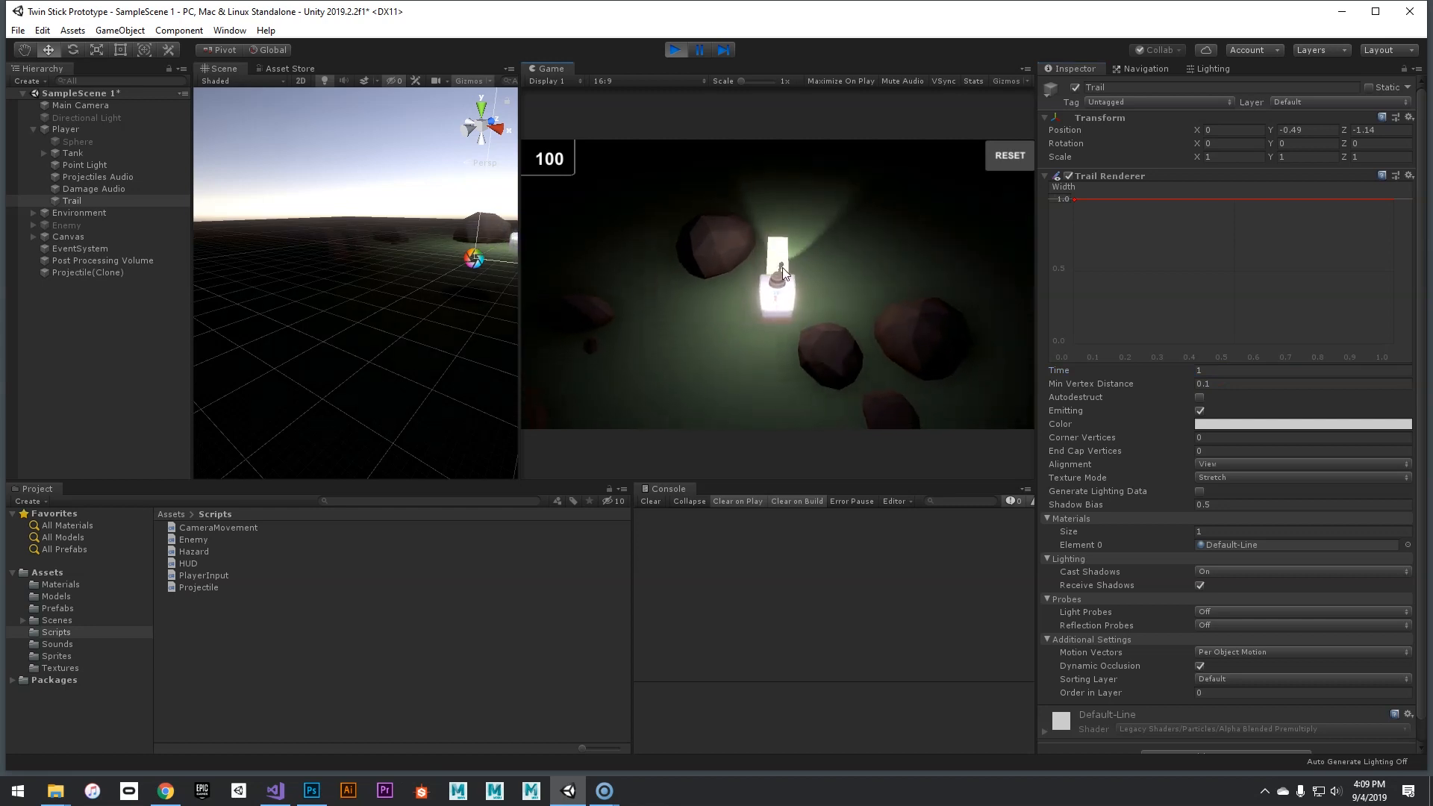
- Set the Trail Renderer's Time to 0.5 and drive the tank to check the trail's length
{"action": "left_click", "coordinate": [1200, 370]}
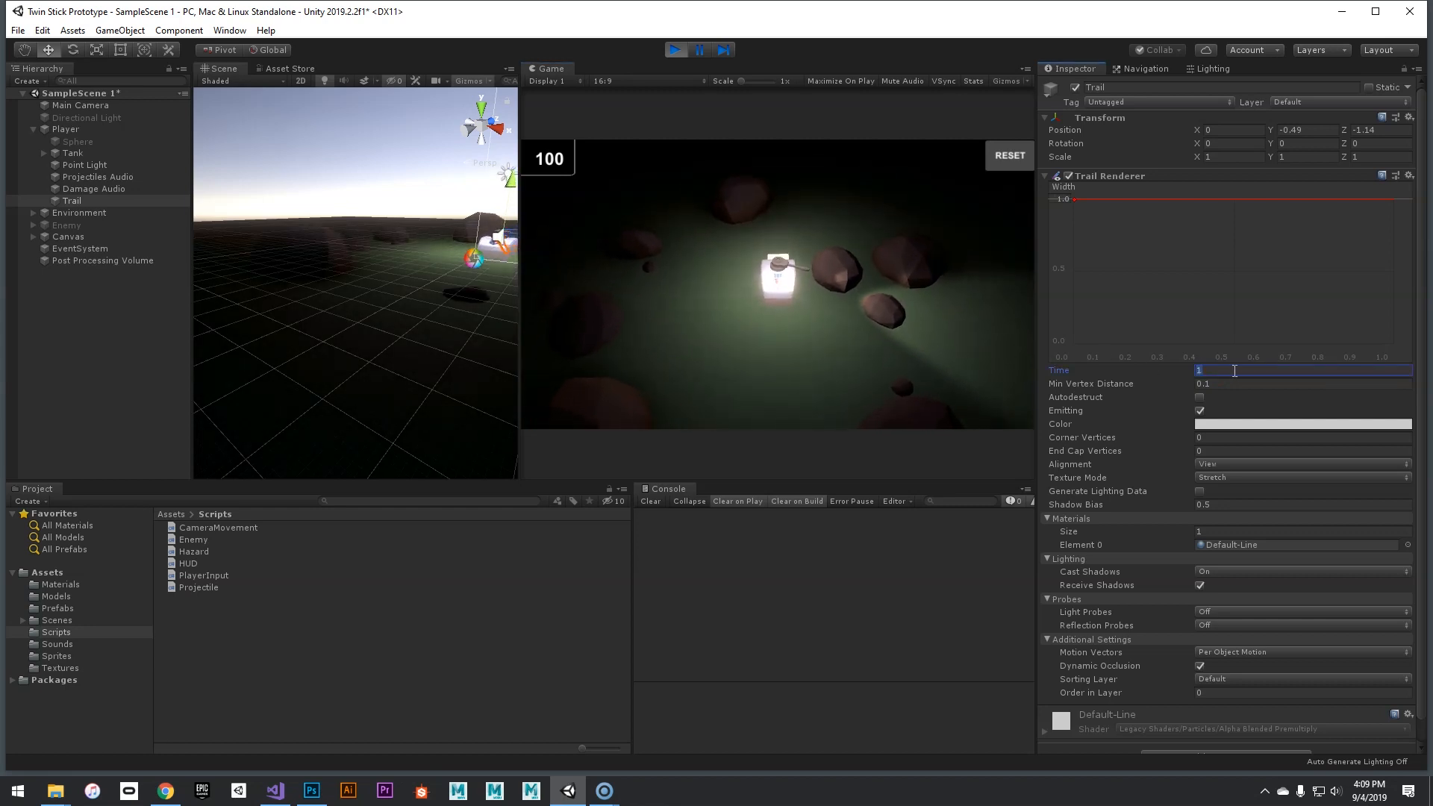
{"action": "left_click", "coordinate": [723, 257]}
{"action": "key", "text": "a"}
{"action": "key", "text": "s"}
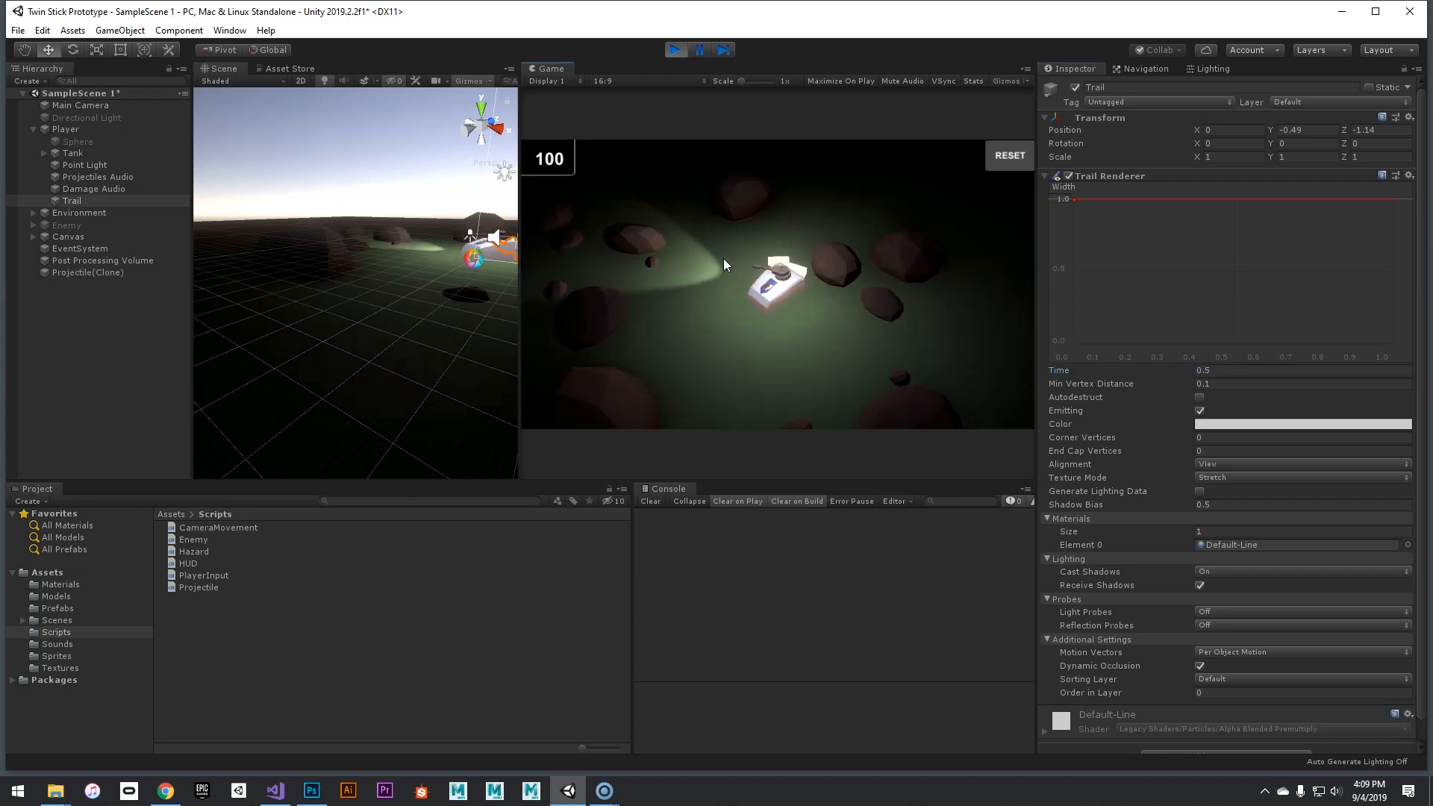
{"action": "key", "text": "d"}
{"action": "key", "text": "s"}
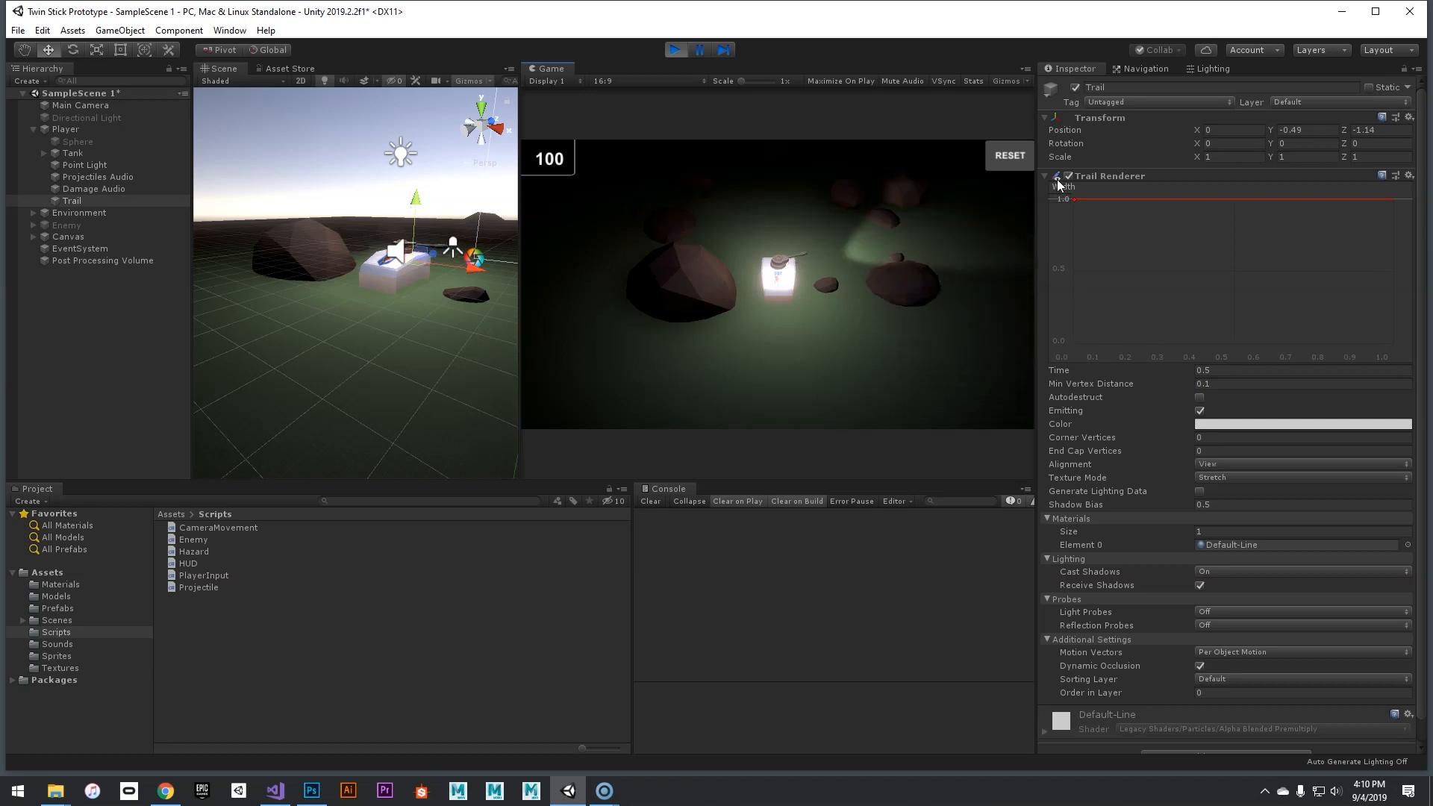
- Add a key at the end of the trail's Width curve and lower it to 0 so the trail tapers from 1.0
{"action": "left_click", "coordinate": [1074, 200]}
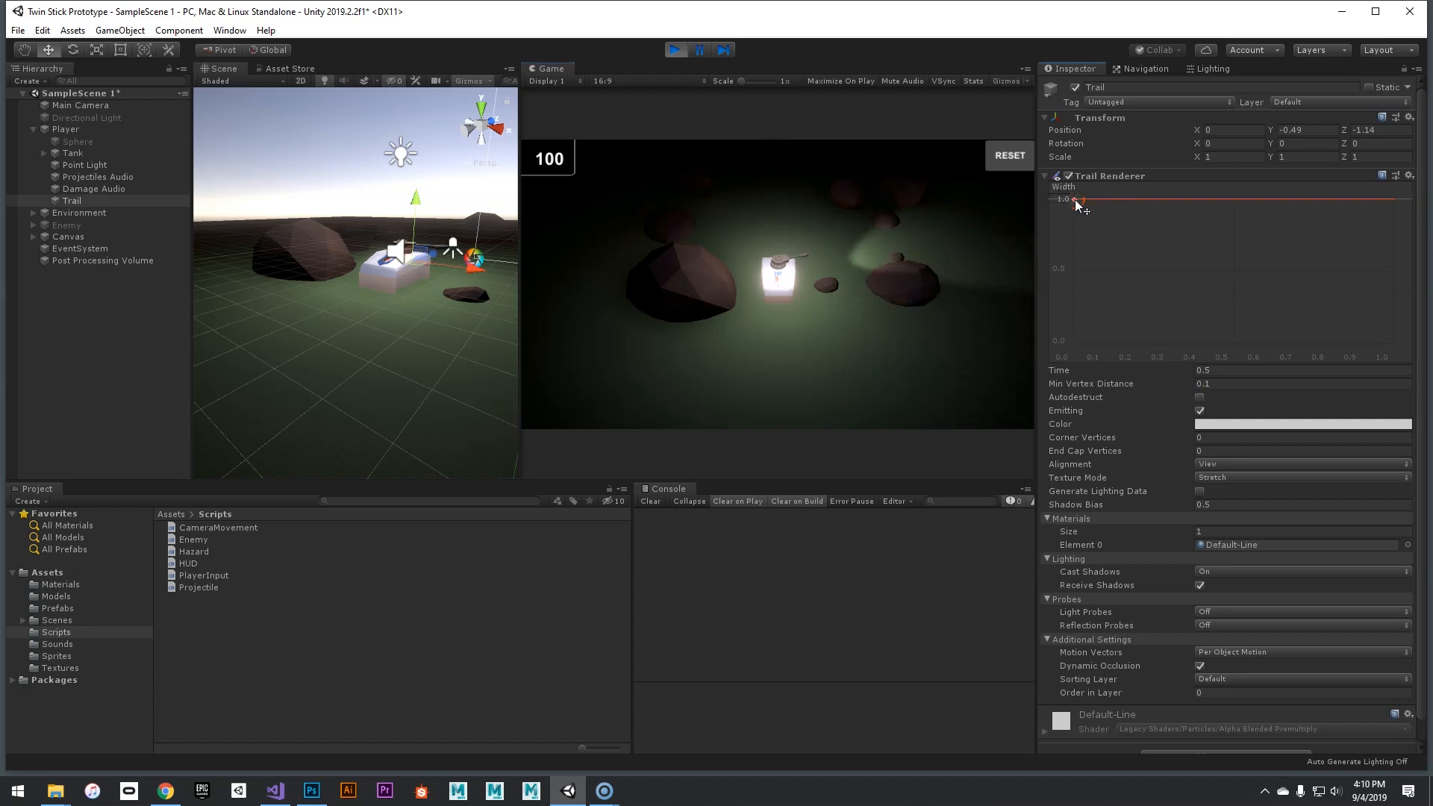
{"action": "right_click", "coordinate": [1075, 199]}
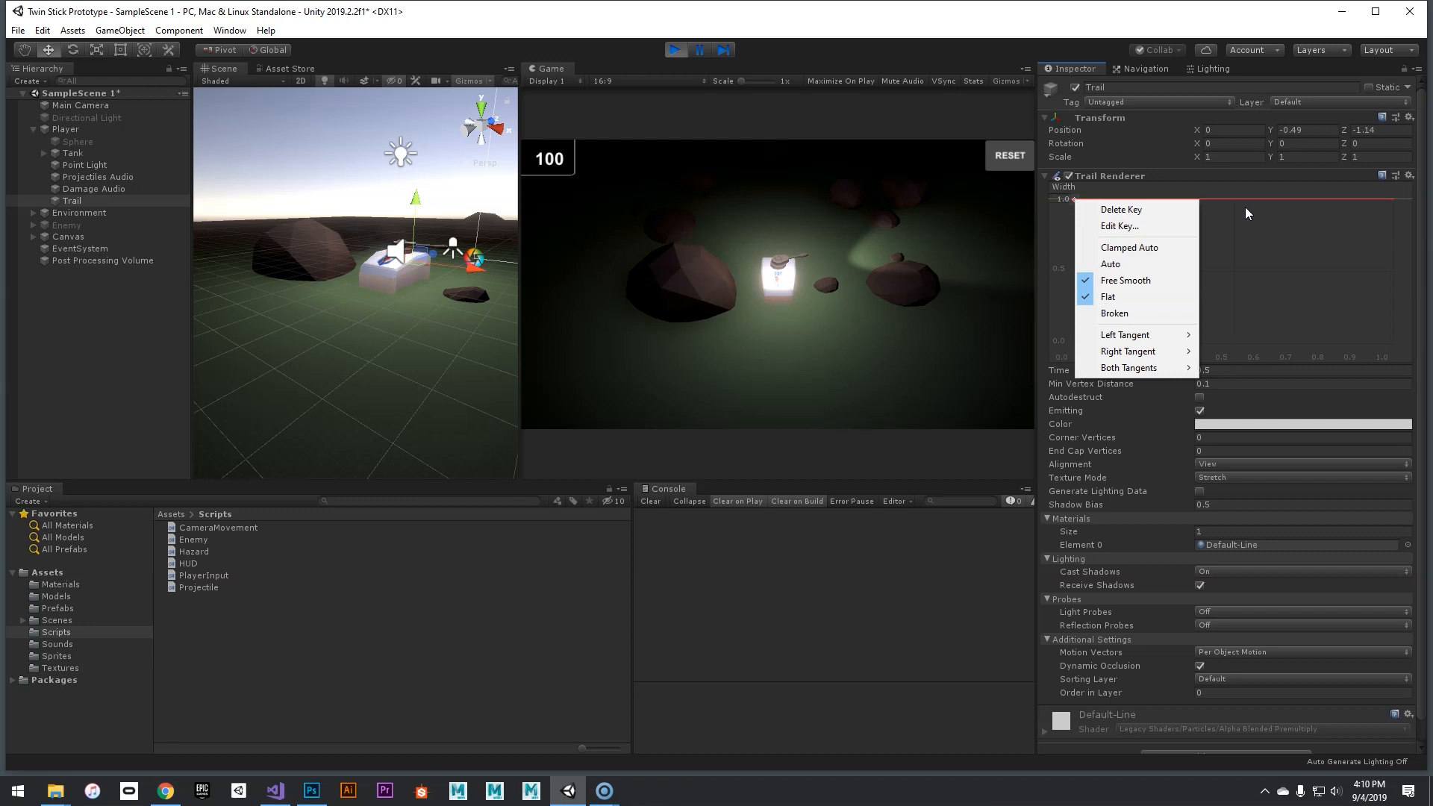
{"action": "left_click", "coordinate": [1407, 176]}
{"action": "left_click", "coordinate": [1409, 176]}
{"action": "left_click", "coordinate": [1409, 176]}
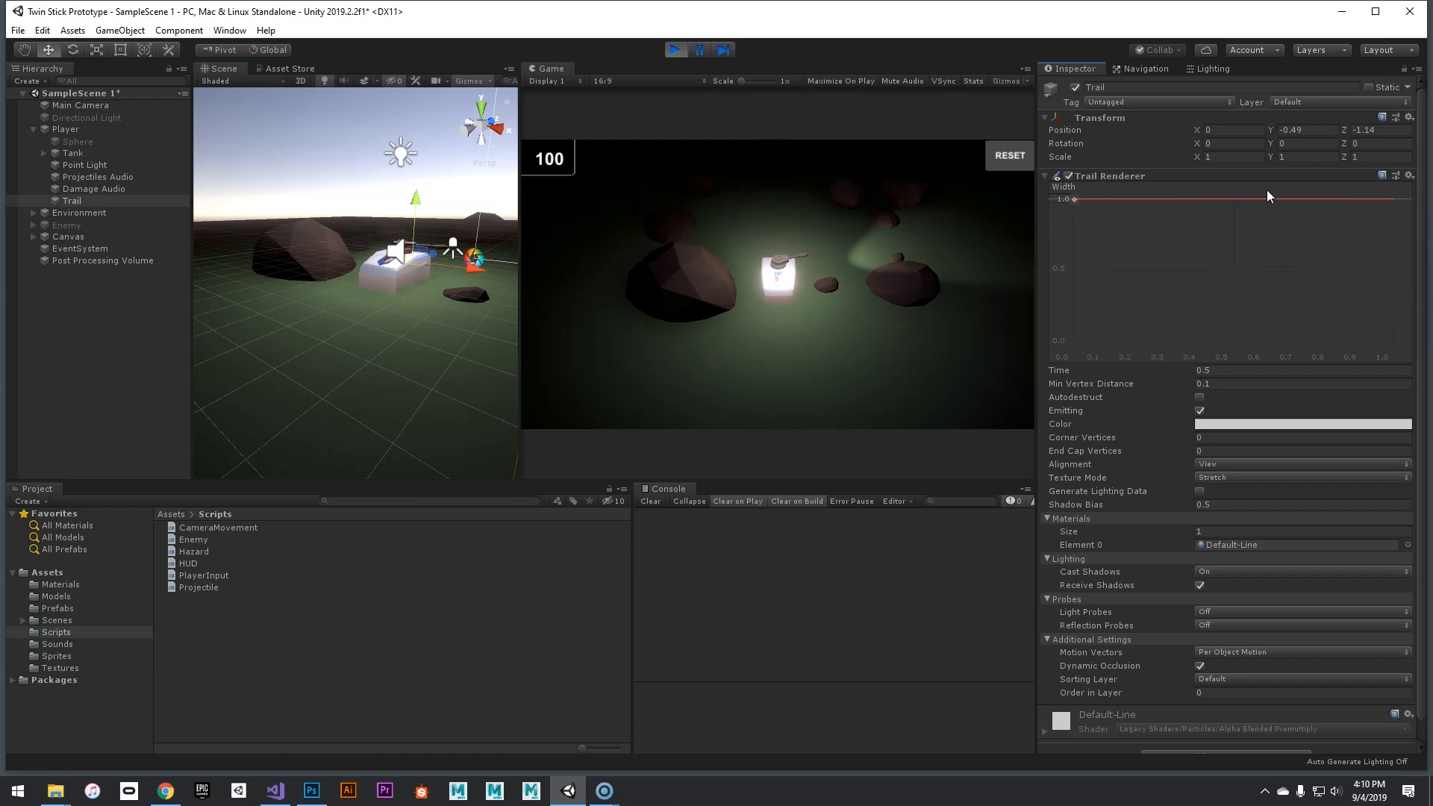
{"action": "double_click", "coordinate": [1395, 197]}
{"action": "left_click_drag", "start_coordinate": [1393, 197], "coordinate": [1391, 344]}
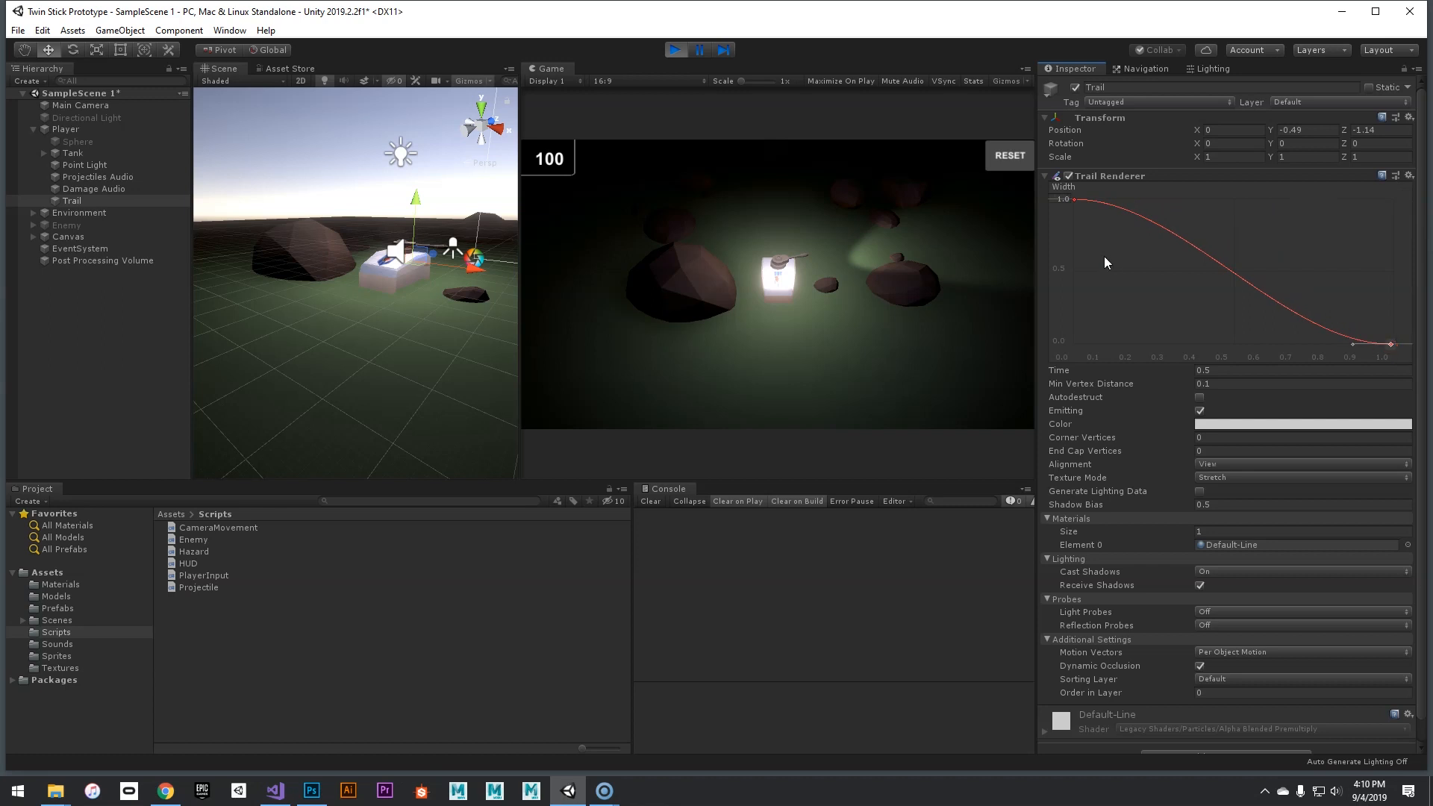
- Drive the tank with turns in several directions to examine the shape of the tapered trail
{"action": "left_click", "coordinate": [851, 354]}
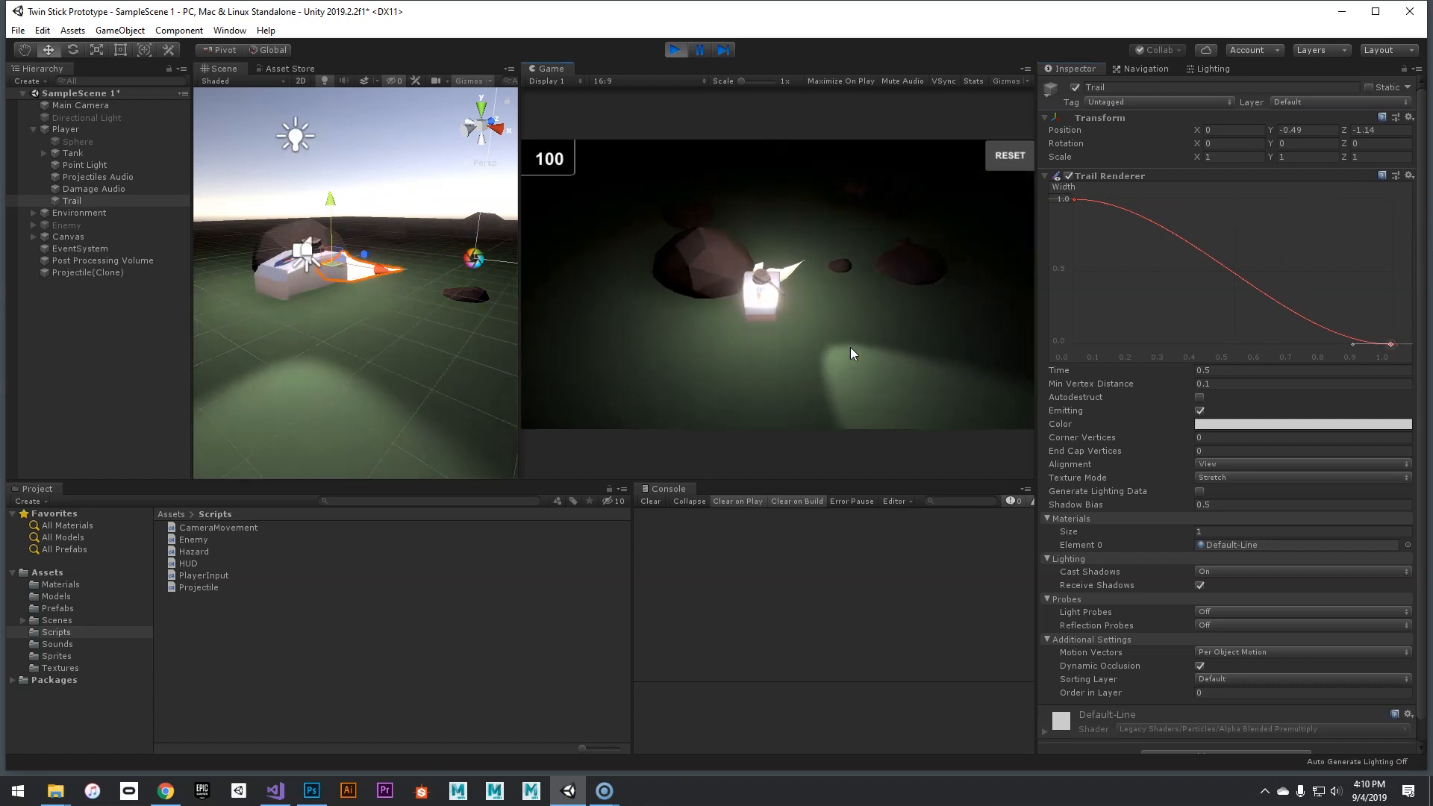
{"action": "key", "text": "a"}
{"action": "key", "text": "w"}
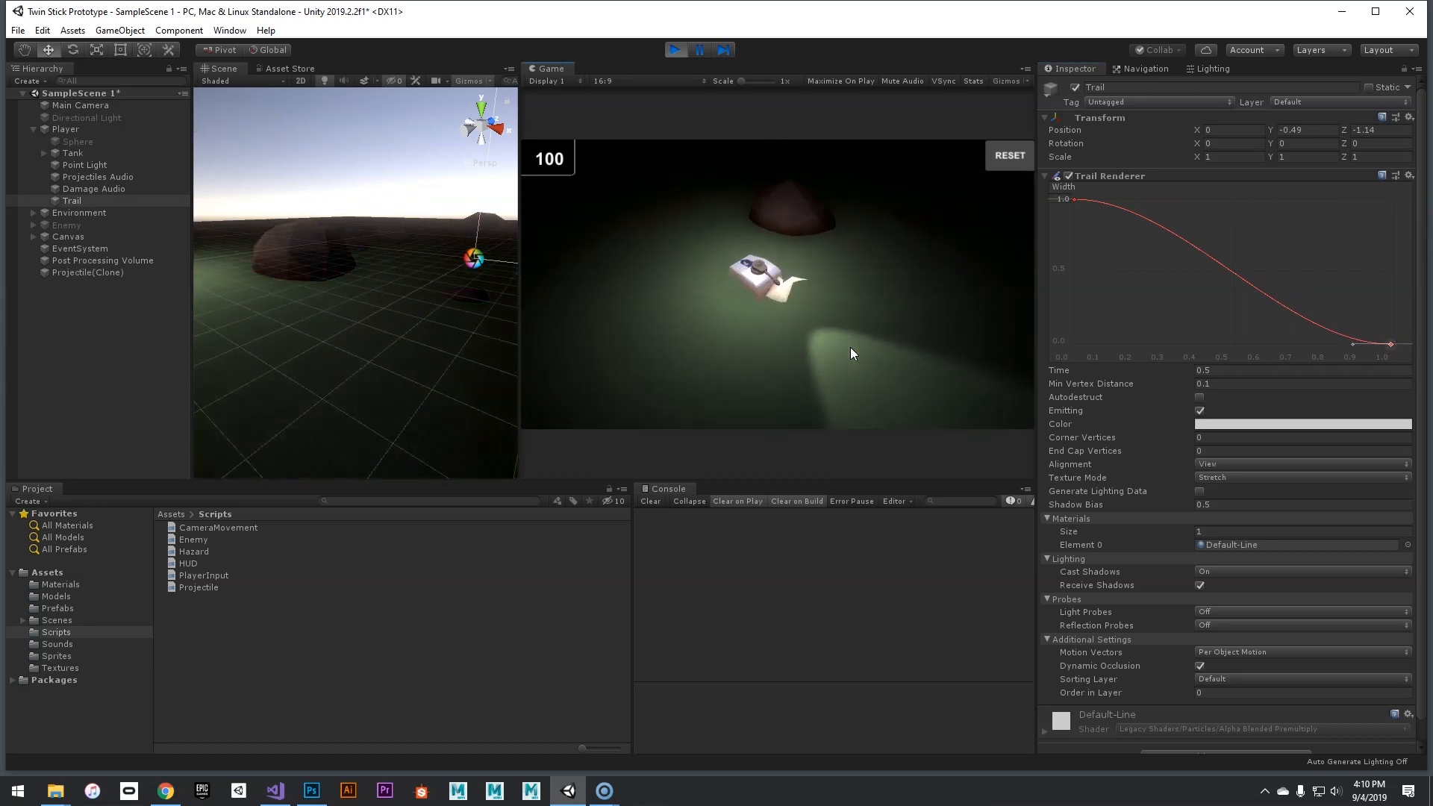
{"action": "key", "text": "a"}
{"action": "key", "text": "w"}
{"action": "key", "text": "d"}
{"action": "key", "text": "w"}
{"action": "key", "text": "a"}
{"action": "key", "text": "d"}
{"action": "key", "text": "a"}
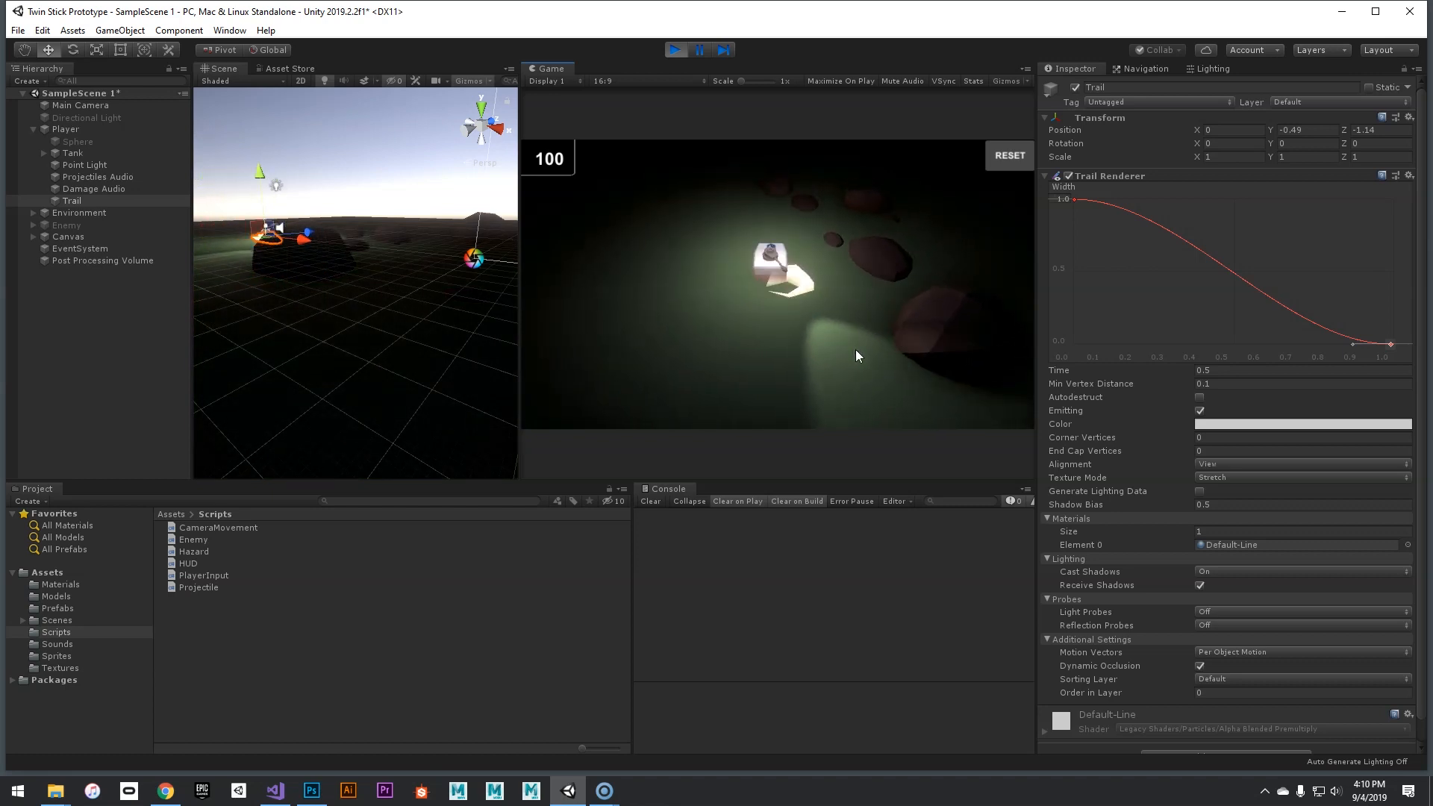
{"action": "key", "text": "w"}
{"action": "key", "text": "d"}
{"action": "key", "text": "a"}
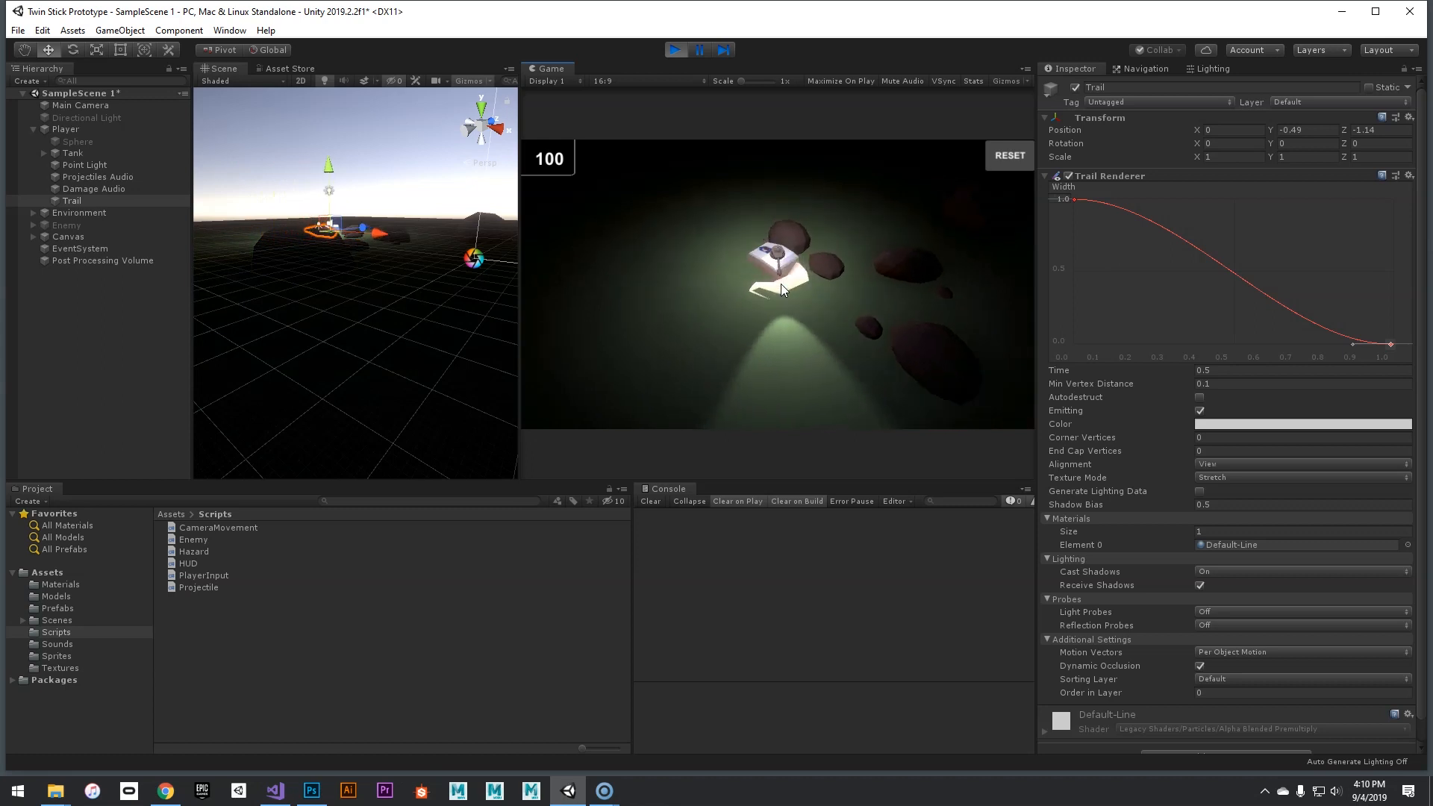
{"action": "key", "text": "w"}
{"action": "key", "text": "a"}
{"action": "key", "text": "s"}
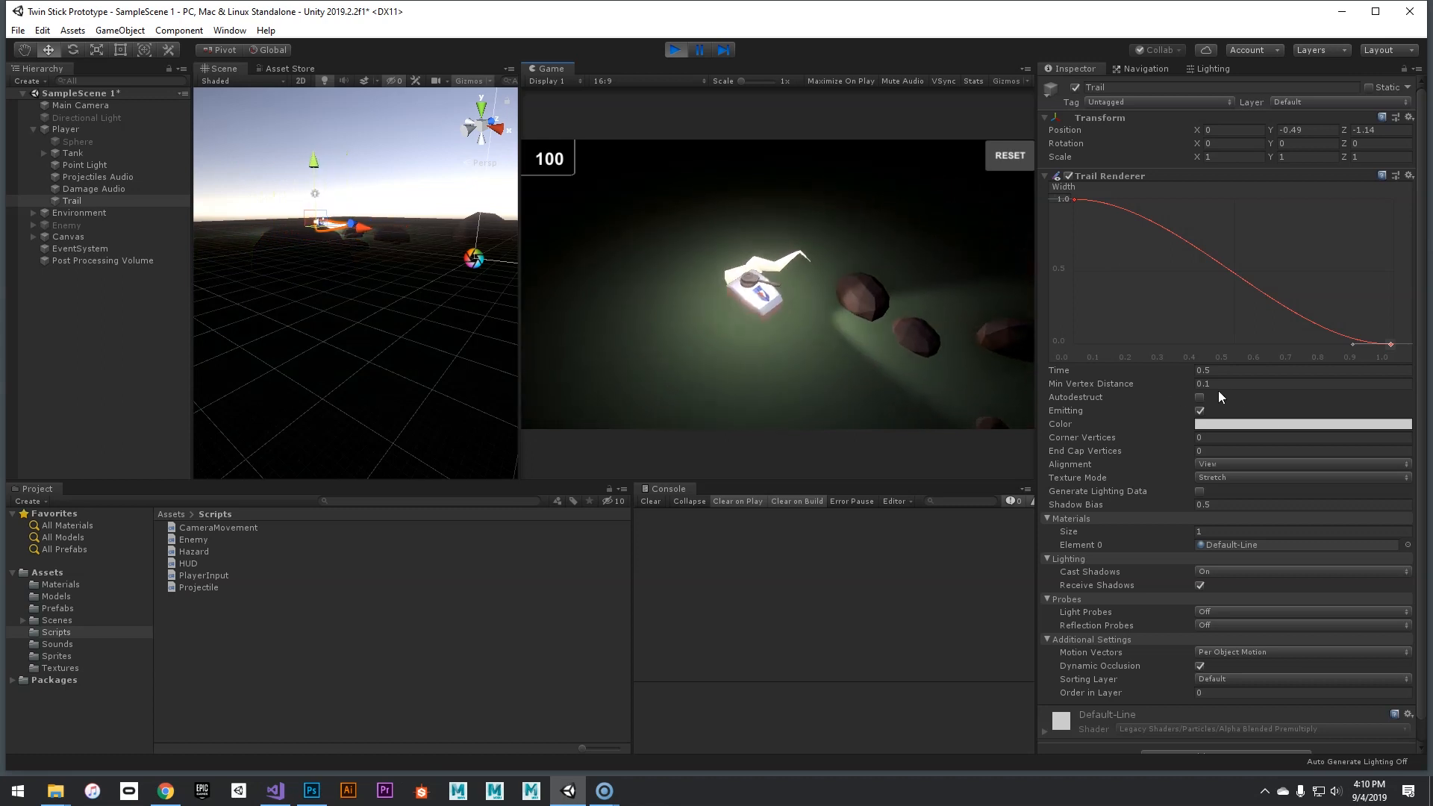
- Set the Trail Renderer's Time to 1 and test the tapered trail by driving the tank
{"action": "left_click", "coordinate": [1224, 371]}
{"action": "left_click", "coordinate": [836, 322]}
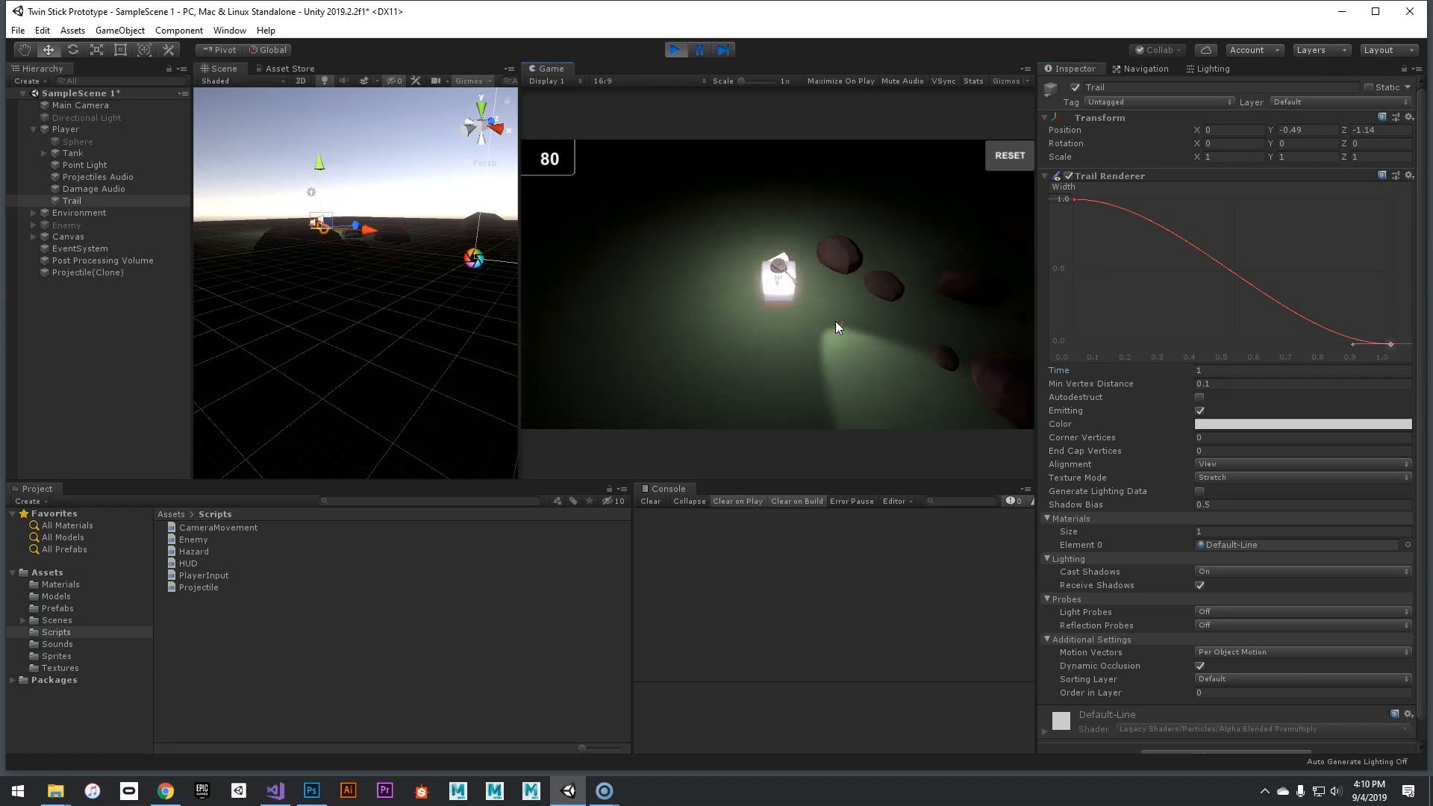
{"action": "key", "text": "s"}
{"action": "key", "text": "a"}
{"action": "key", "text": "d"}
{"action": "key", "text": "s"}
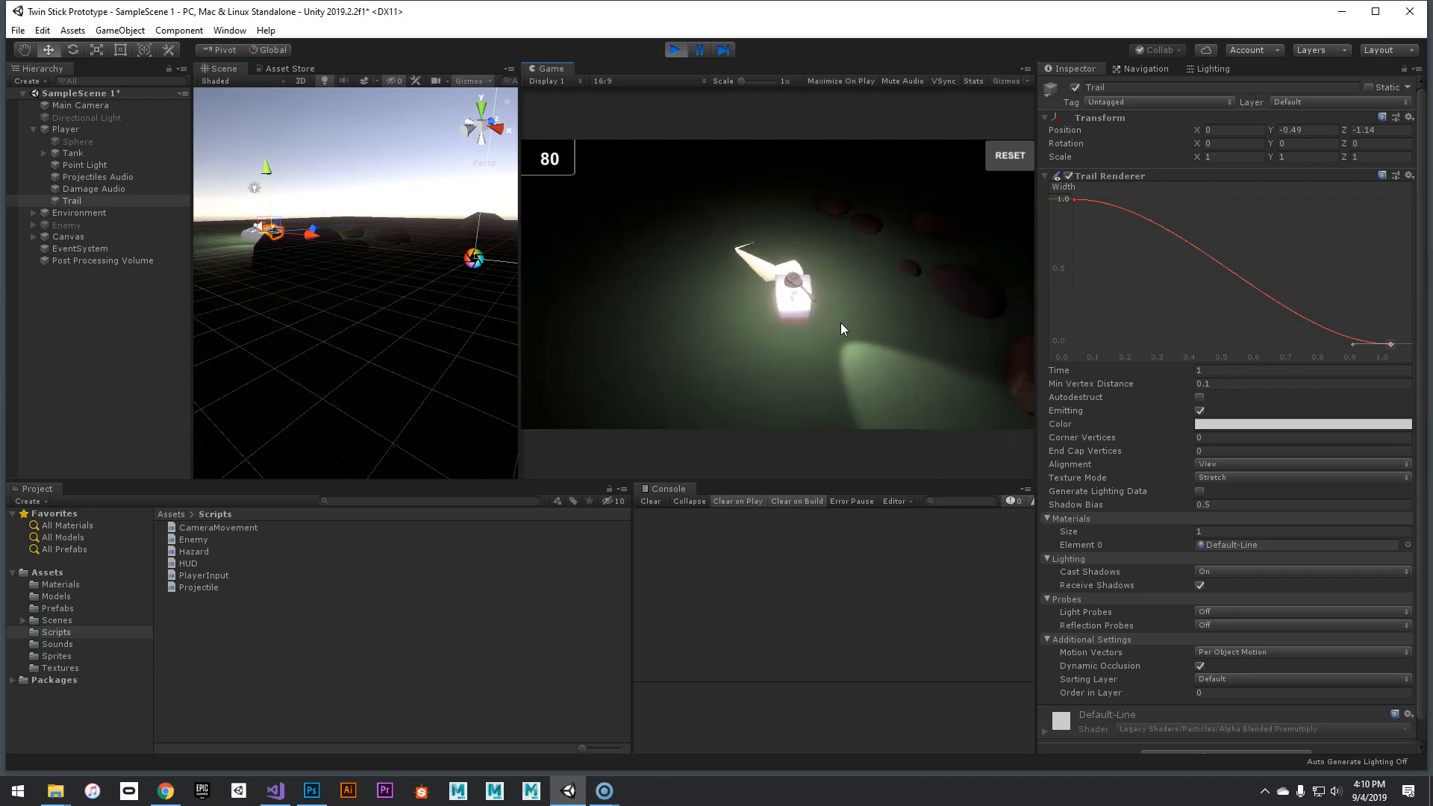
{"action": "key", "text": "d"}
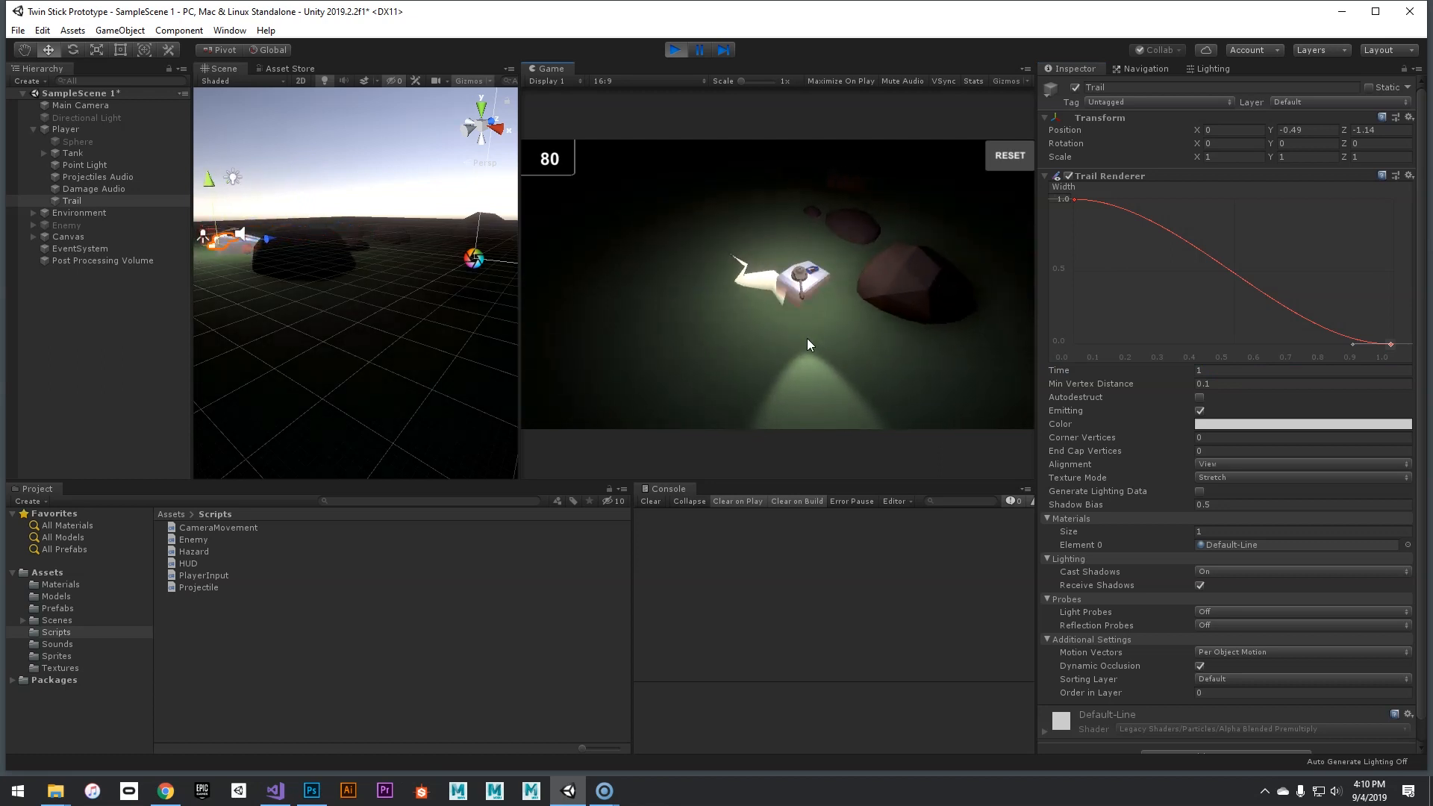
- Drive the tank through repeated direction changes to examine how the longer tapered trail bends in turns
{"action": "key", "text": "w"}
{"action": "key", "text": "a"}
{"action": "key", "text": "w"}
{"action": "key", "text": "w"}
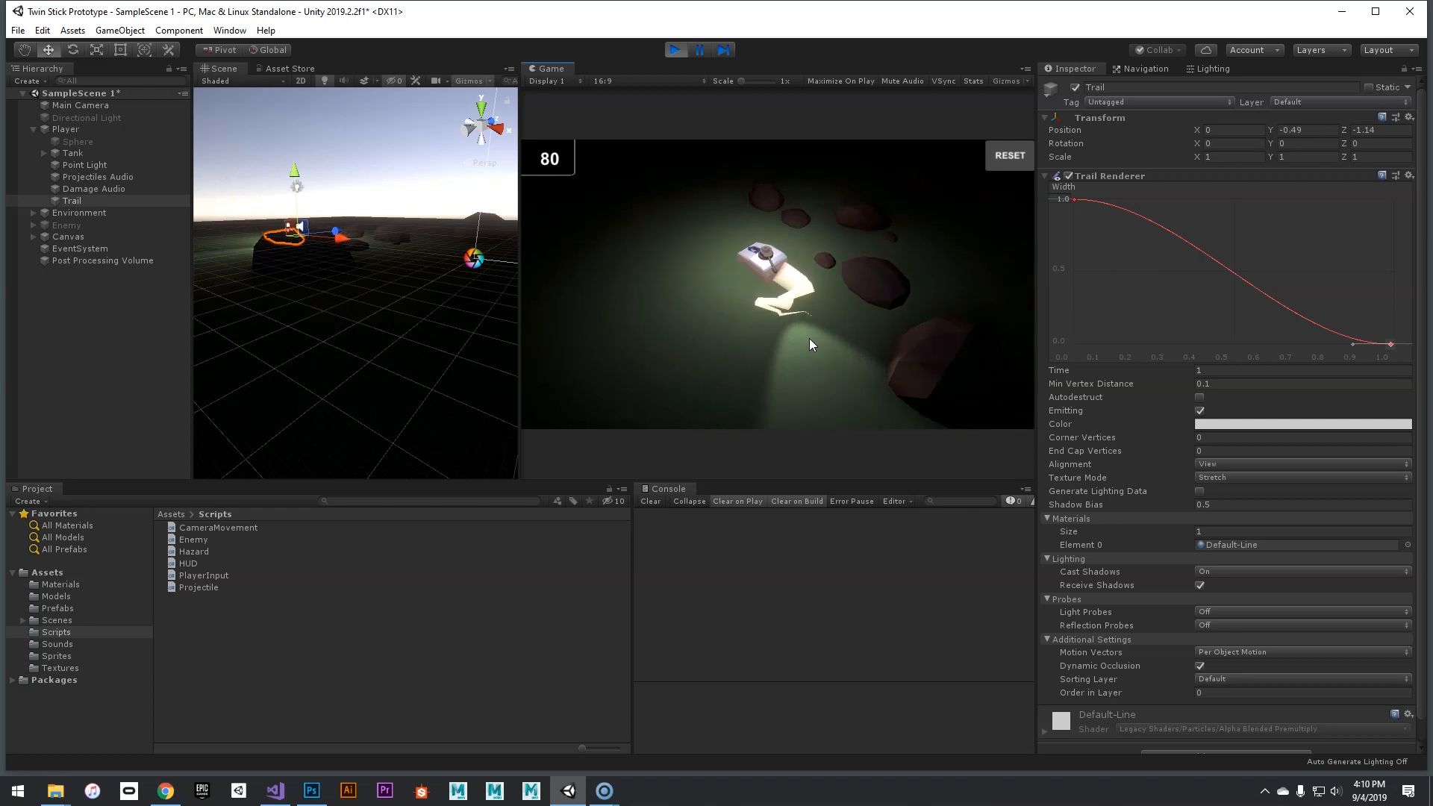
{"action": "key", "text": "a"}
{"action": "key", "text": "d"}
{"action": "key", "text": "a"}
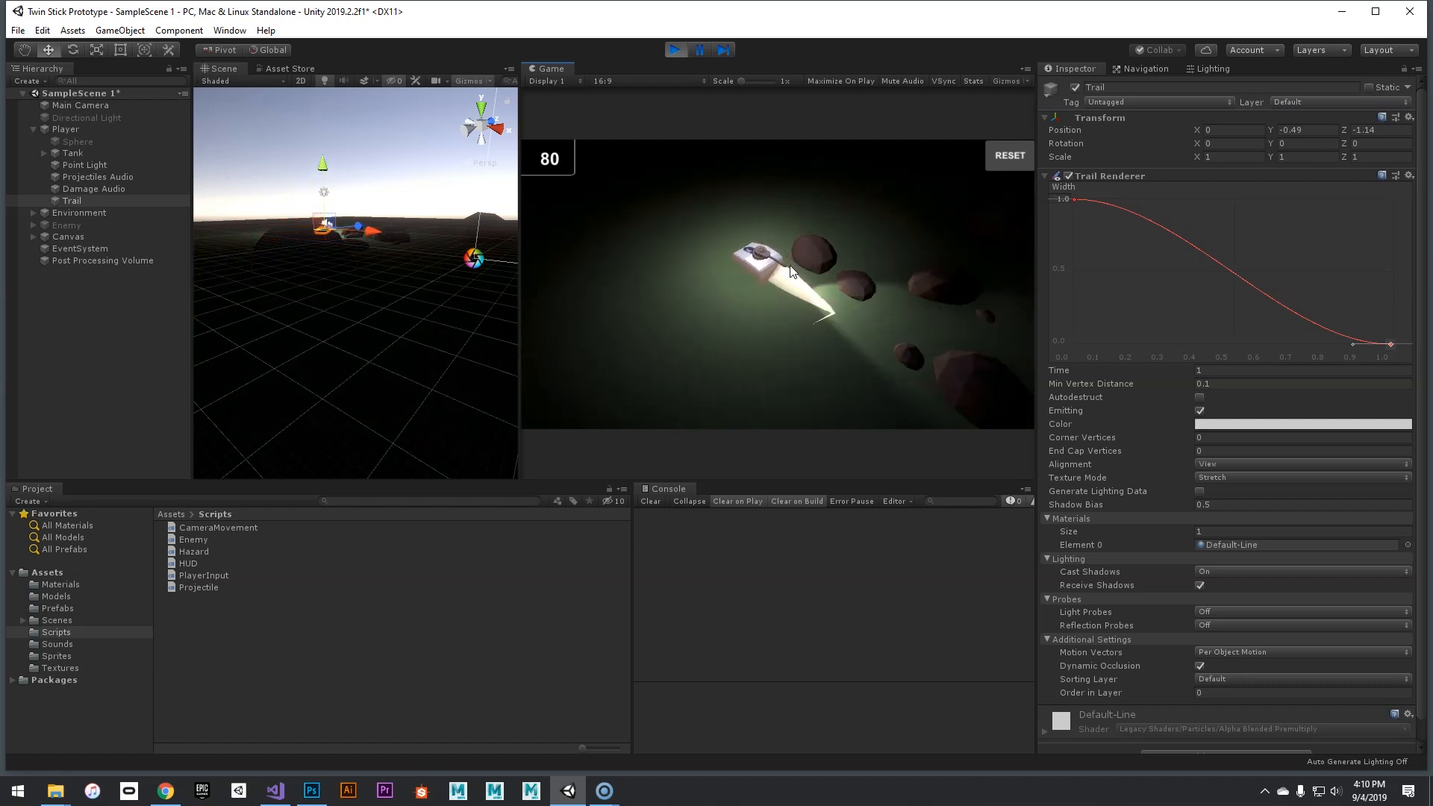
{"action": "key", "text": "a"}
{"action": "key", "text": "w"}
{"action": "key", "text": "d"}
{"action": "key", "text": "w"}
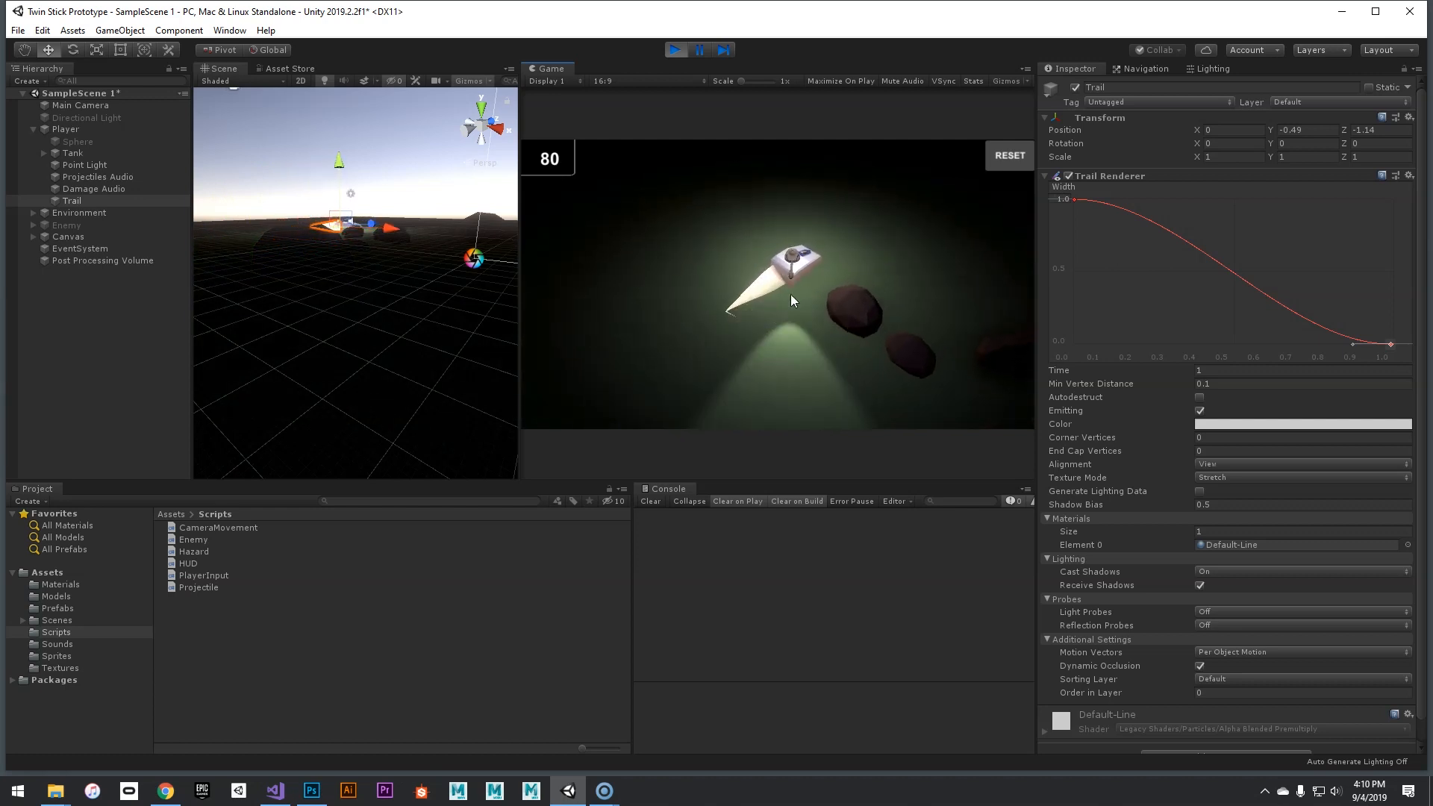
{"action": "key", "text": "d"}
{"action": "key", "text": "w"}
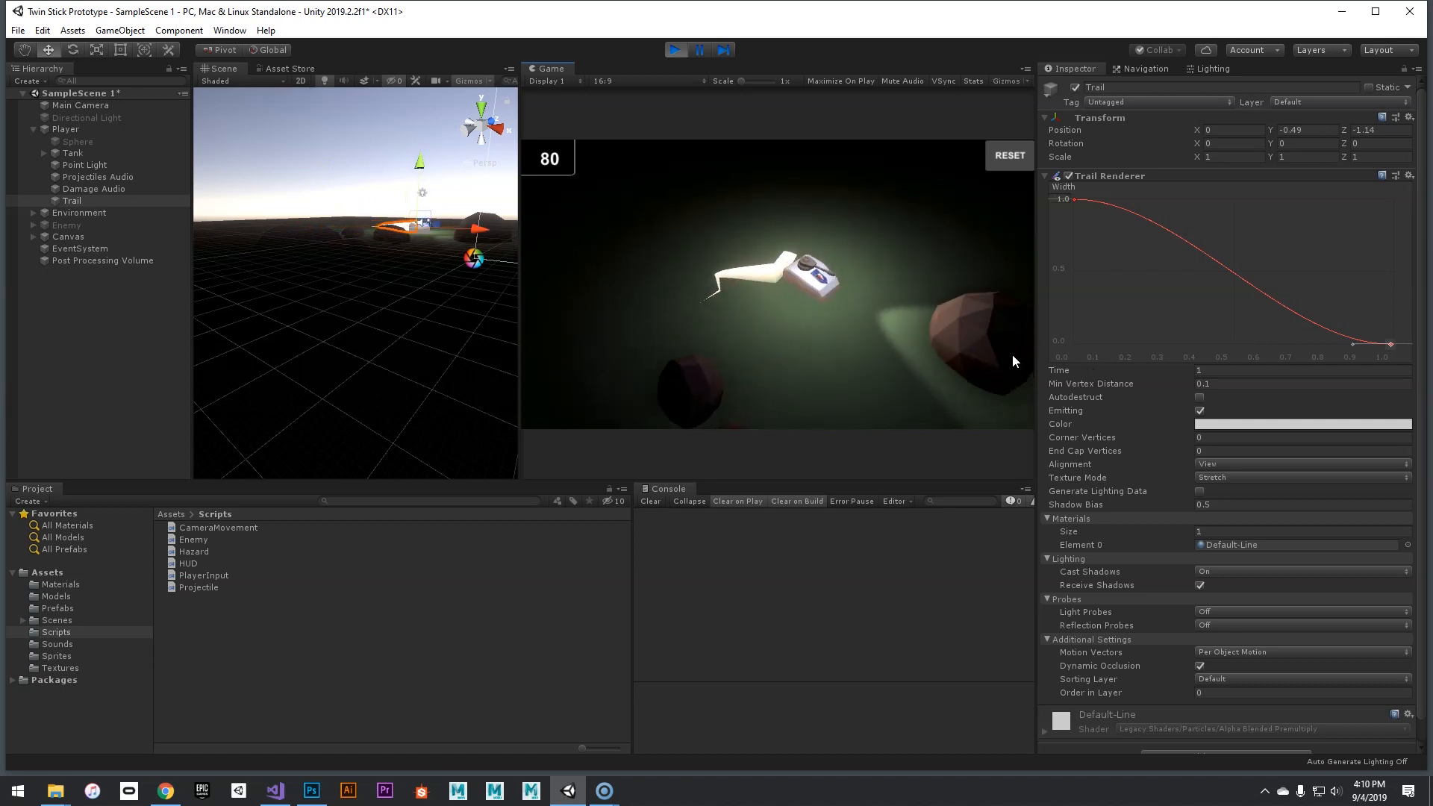
{"action": "key", "text": "s"}
{"action": "key", "text": "d"}
{"action": "key", "text": "w"}
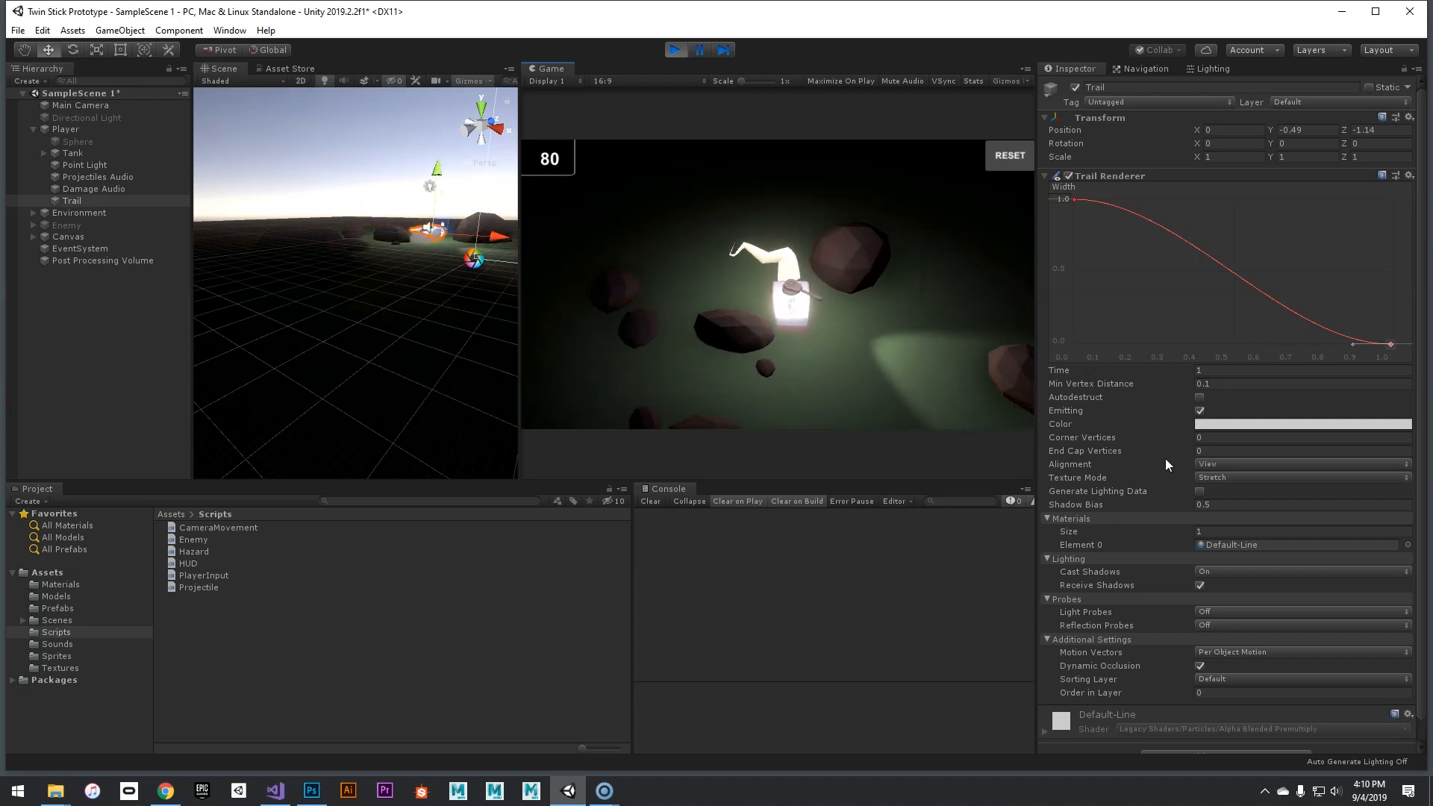
- Set the Trail Renderer's Alignment to Transform Z and drive the tank to check the trail's orientation
{"action": "left_click", "coordinate": [1235, 463]}
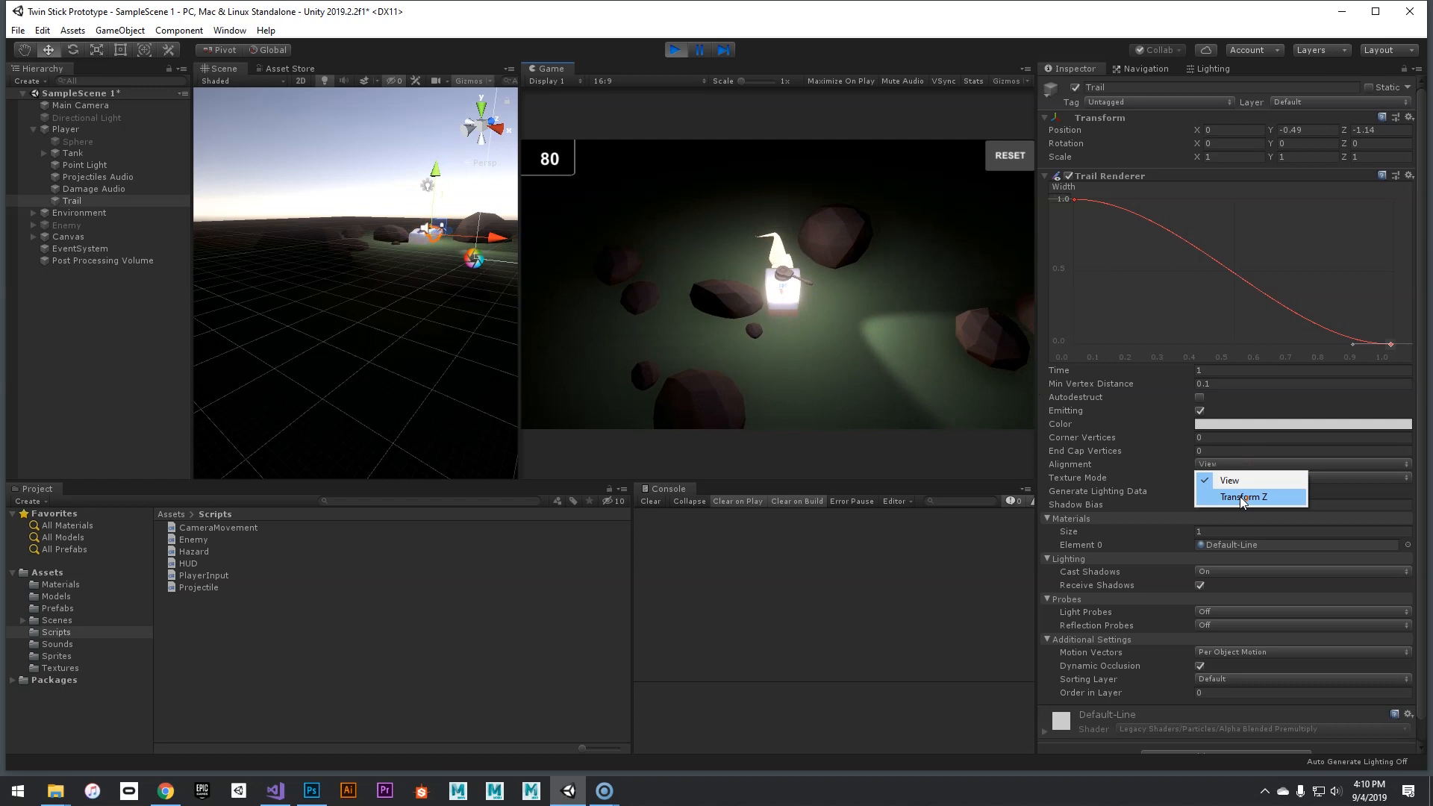
{"action": "left_click", "coordinate": [1243, 498]}
{"action": "left_click", "coordinate": [921, 355]}
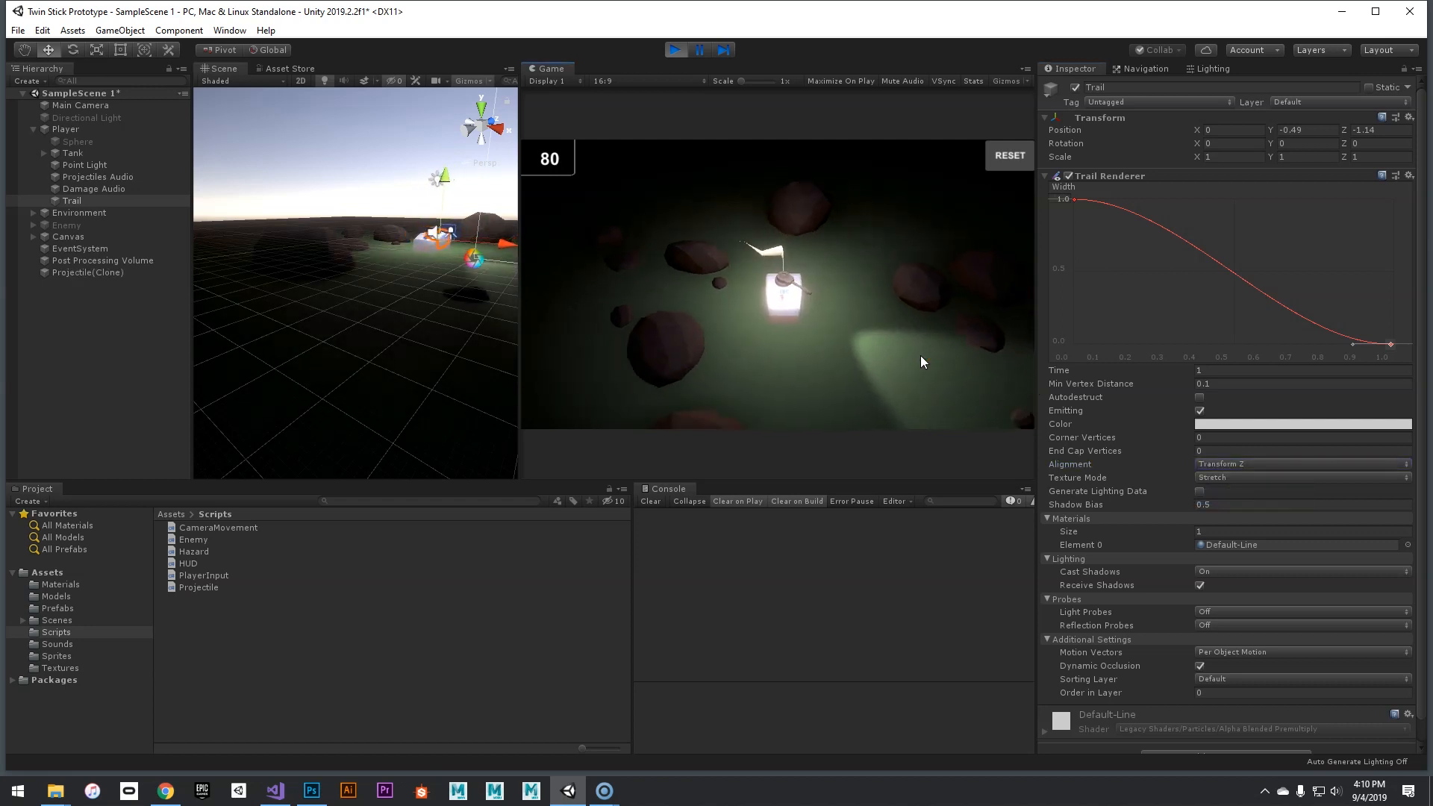
{"action": "key", "text": "a"}
{"action": "key", "text": "w"}
{"action": "key", "text": "d"}
{"action": "key", "text": "s"}
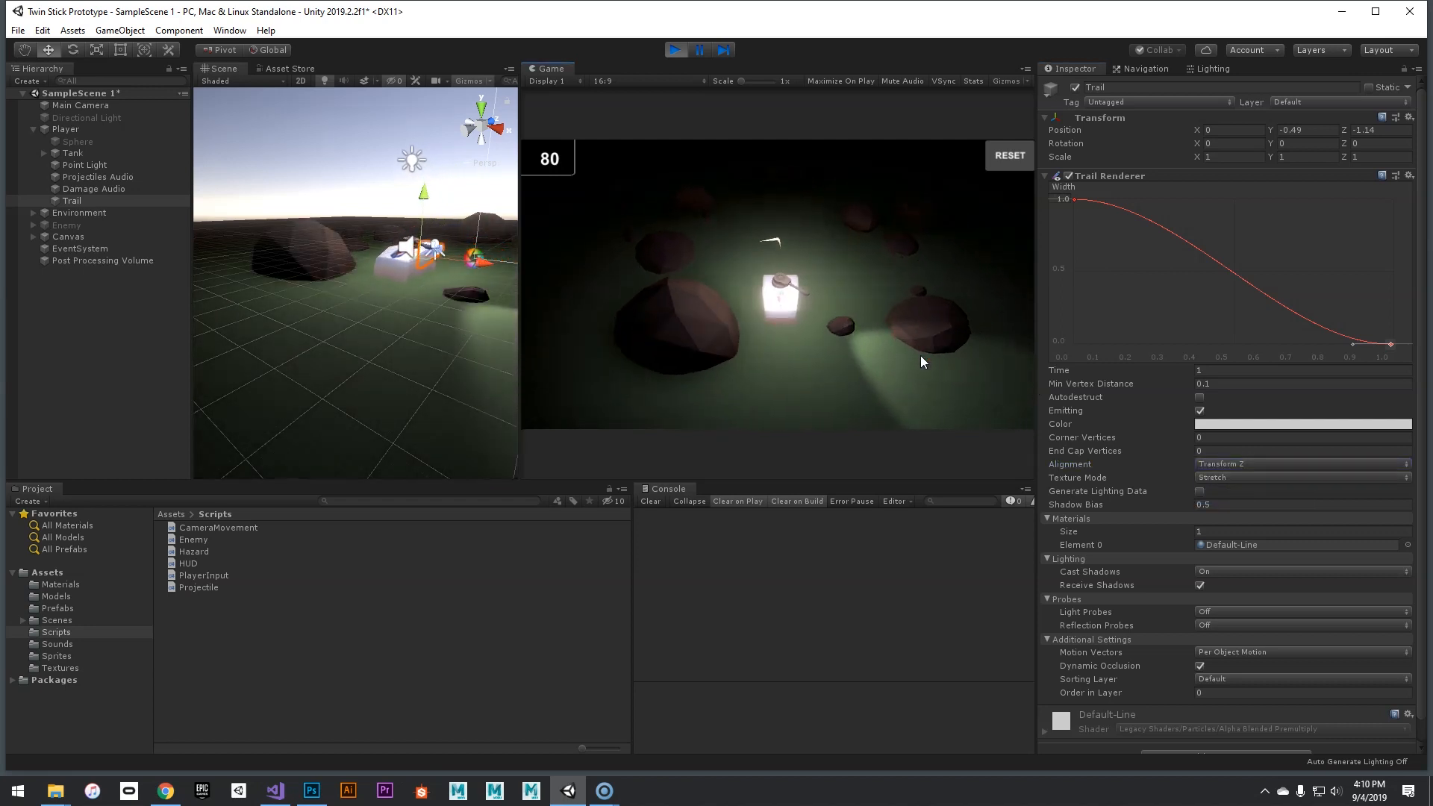
{"action": "key", "text": "d"}
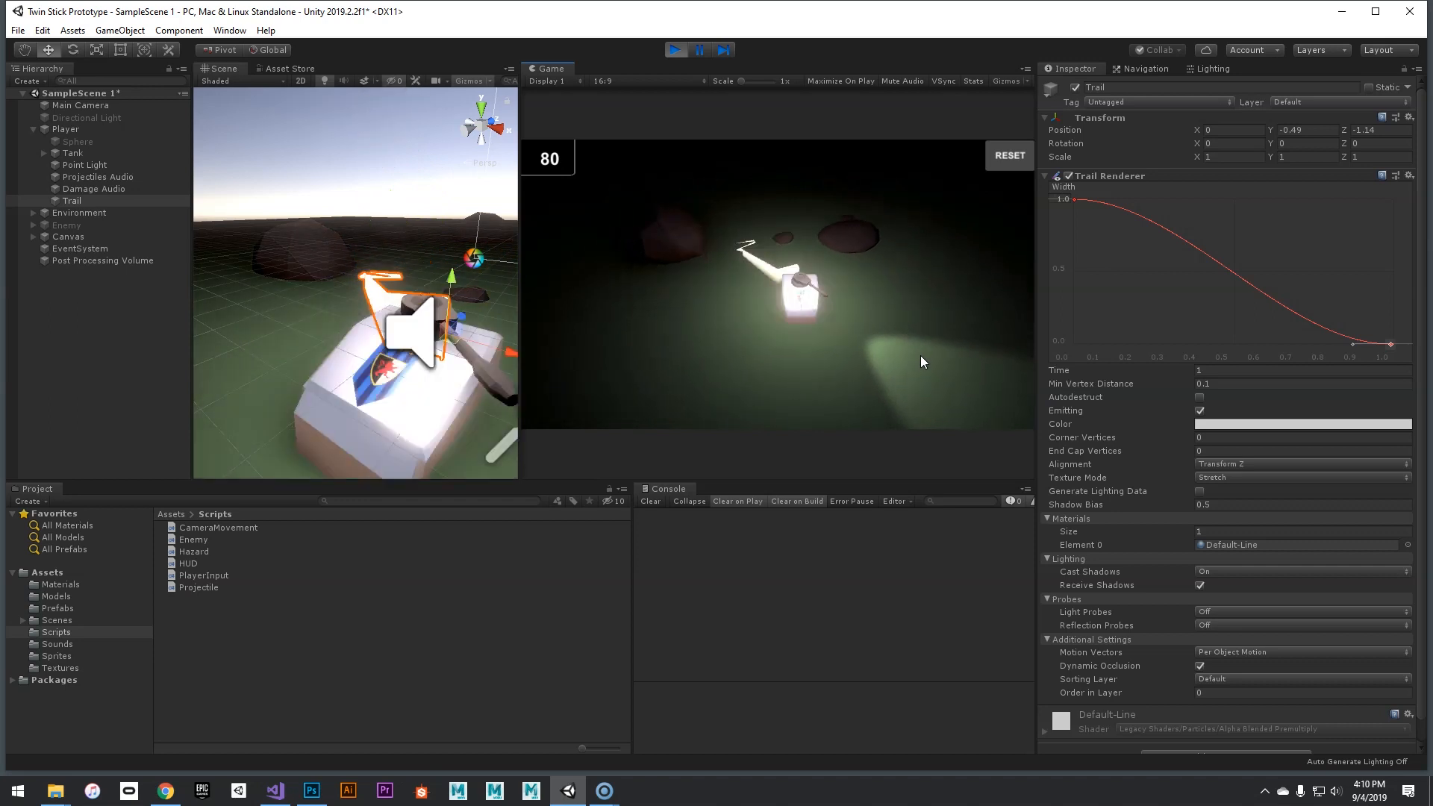
{"action": "key", "text": "a"}
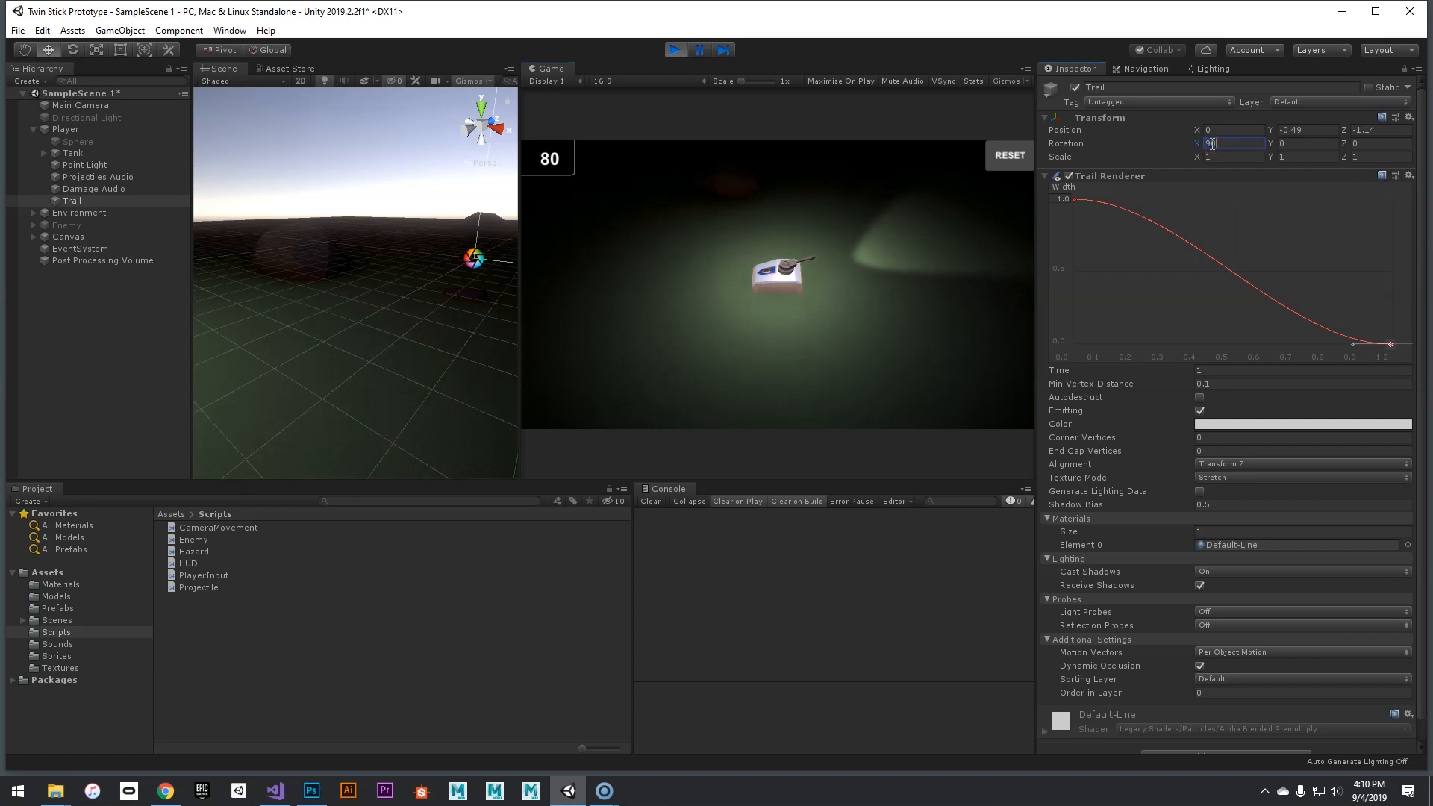
- Set the Trail object's X rotation to 90 and drive the tank to test the trail lying flat
{"action": "left_click", "coordinate": [924, 207]}
{"action": "key", "text": "a"}
{"action": "key", "text": "d"}
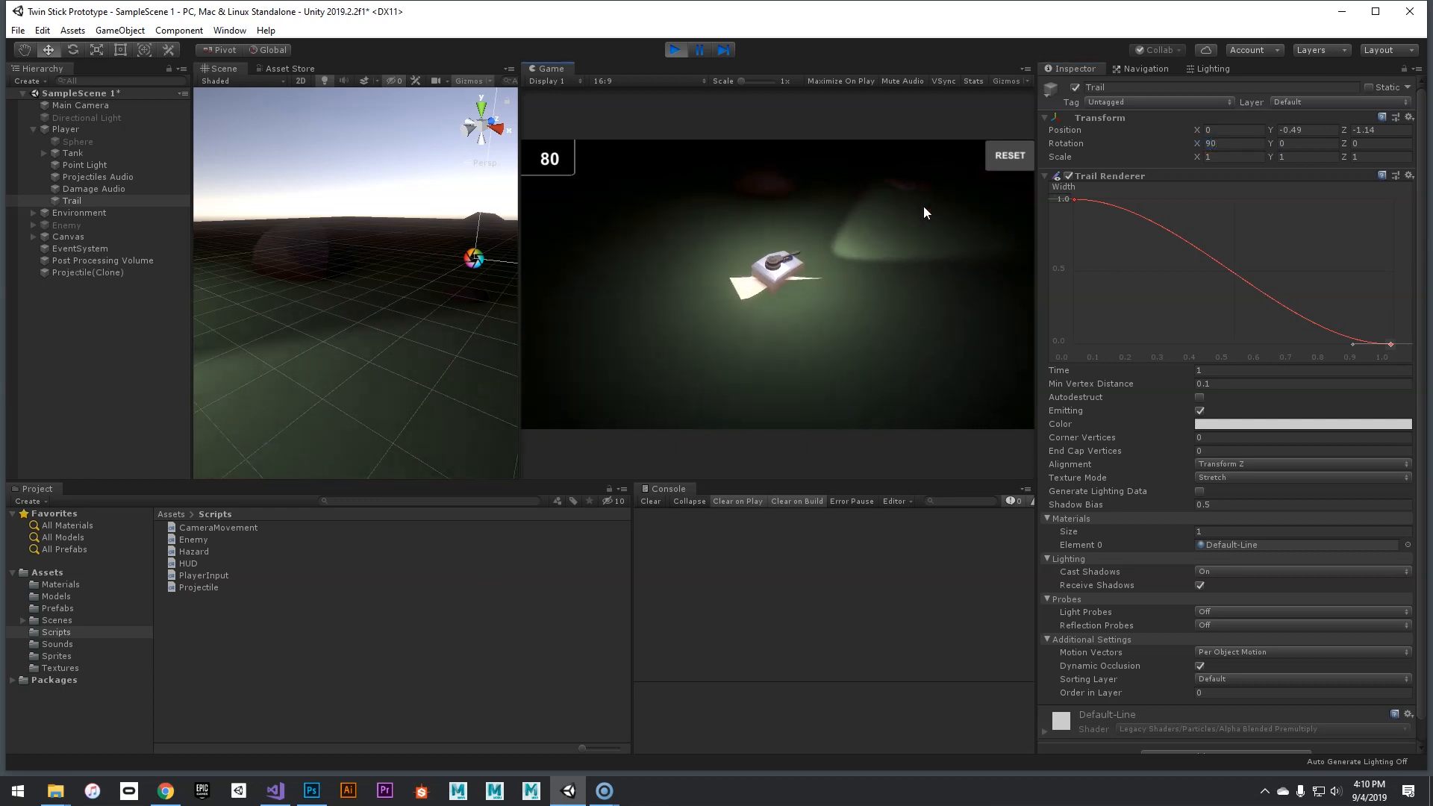
{"action": "key", "text": "w"}
{"action": "key", "text": "a"}
{"action": "key", "text": "d"}
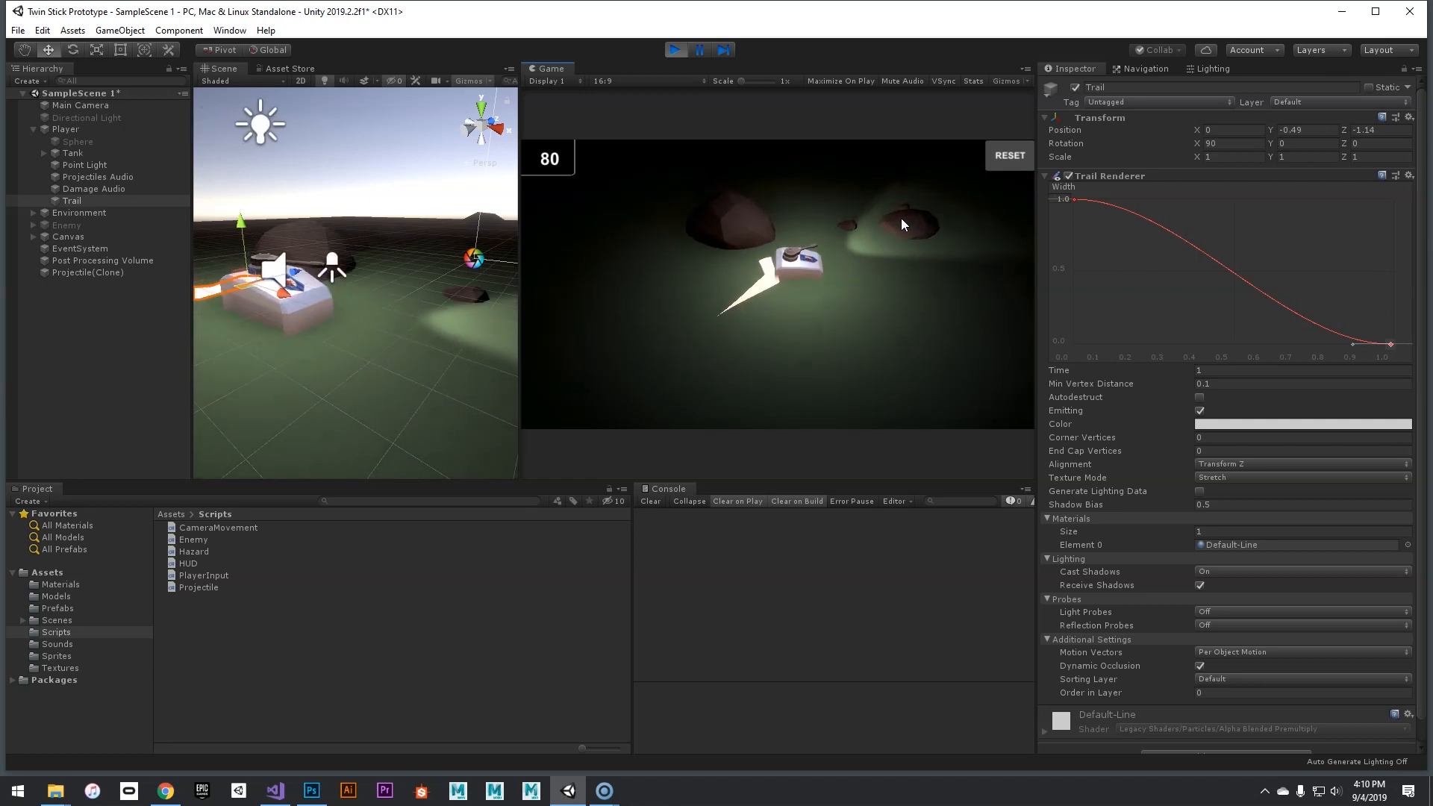
{"action": "key", "text": "s"}
{"action": "key", "text": "a"}
{"action": "key", "text": "w"}
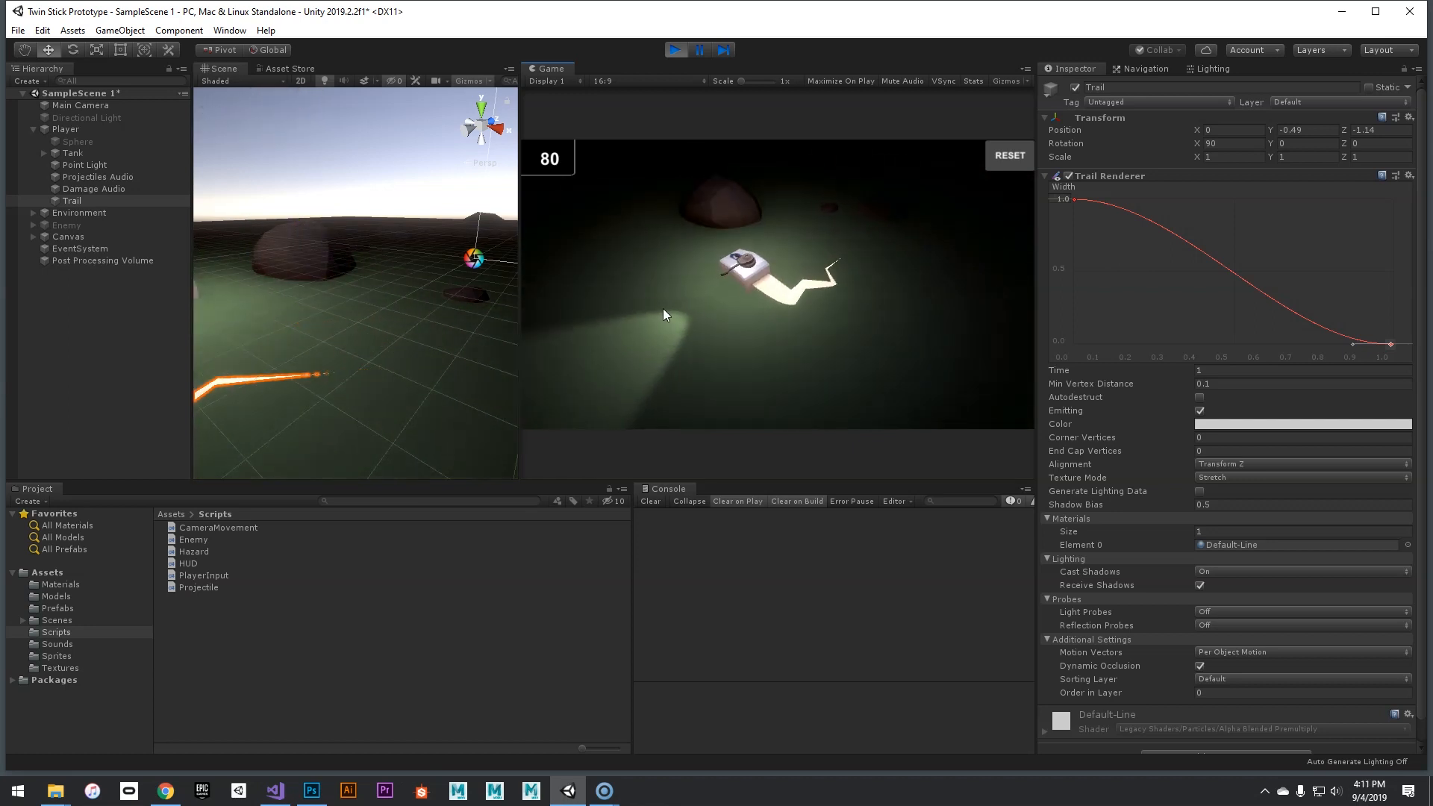
{"action": "key", "text": "a"}
{"action": "key", "text": "w"}
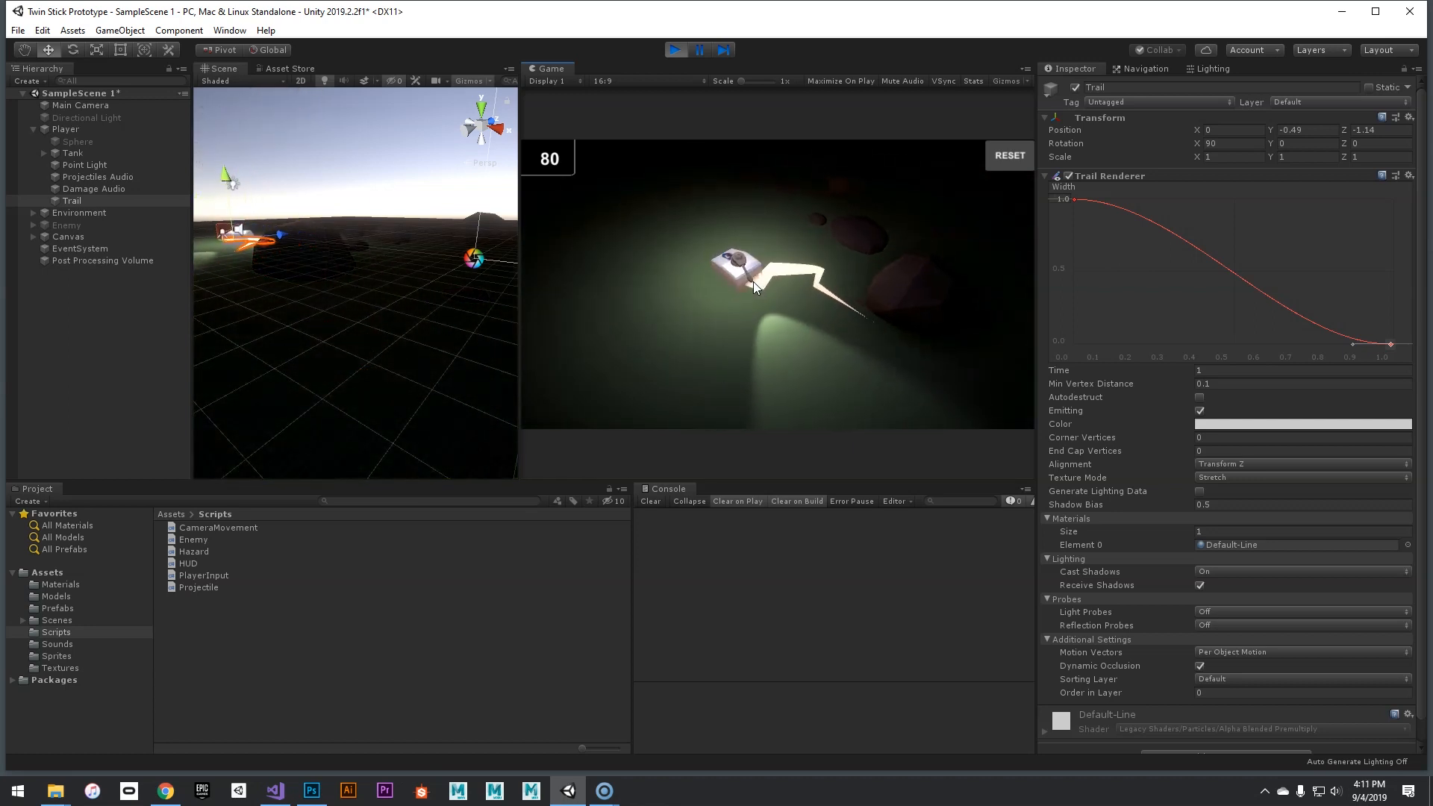
- Drive the tank in zigzags and straight runs to examine the rotated trail's corners and taper
{"action": "key", "text": "w"}
{"action": "key", "text": "d"}
{"action": "key", "text": "a"}
{"action": "key", "text": "d"}
{"action": "key", "text": "a"}
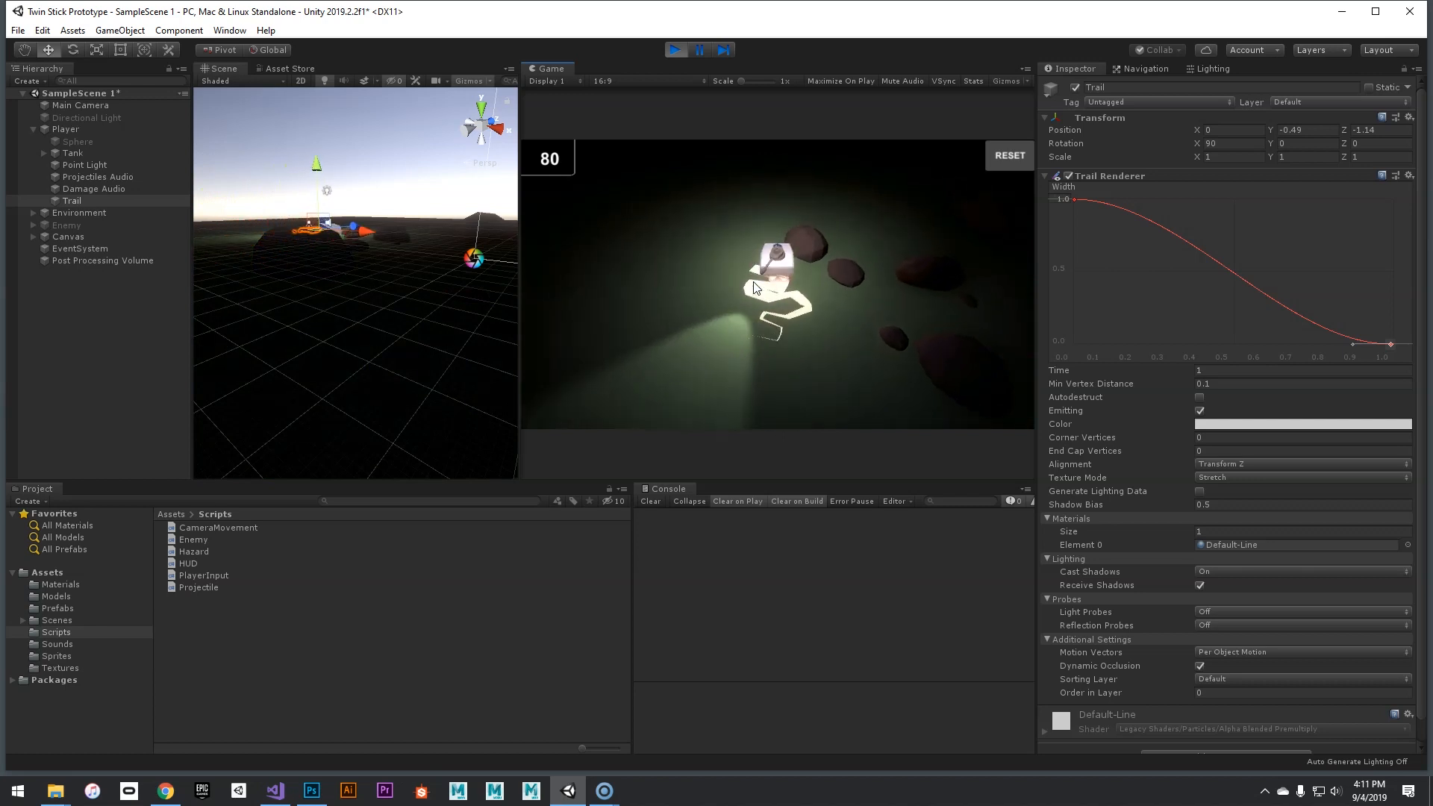
{"action": "key", "text": "w"}
{"action": "key", "text": "d"}
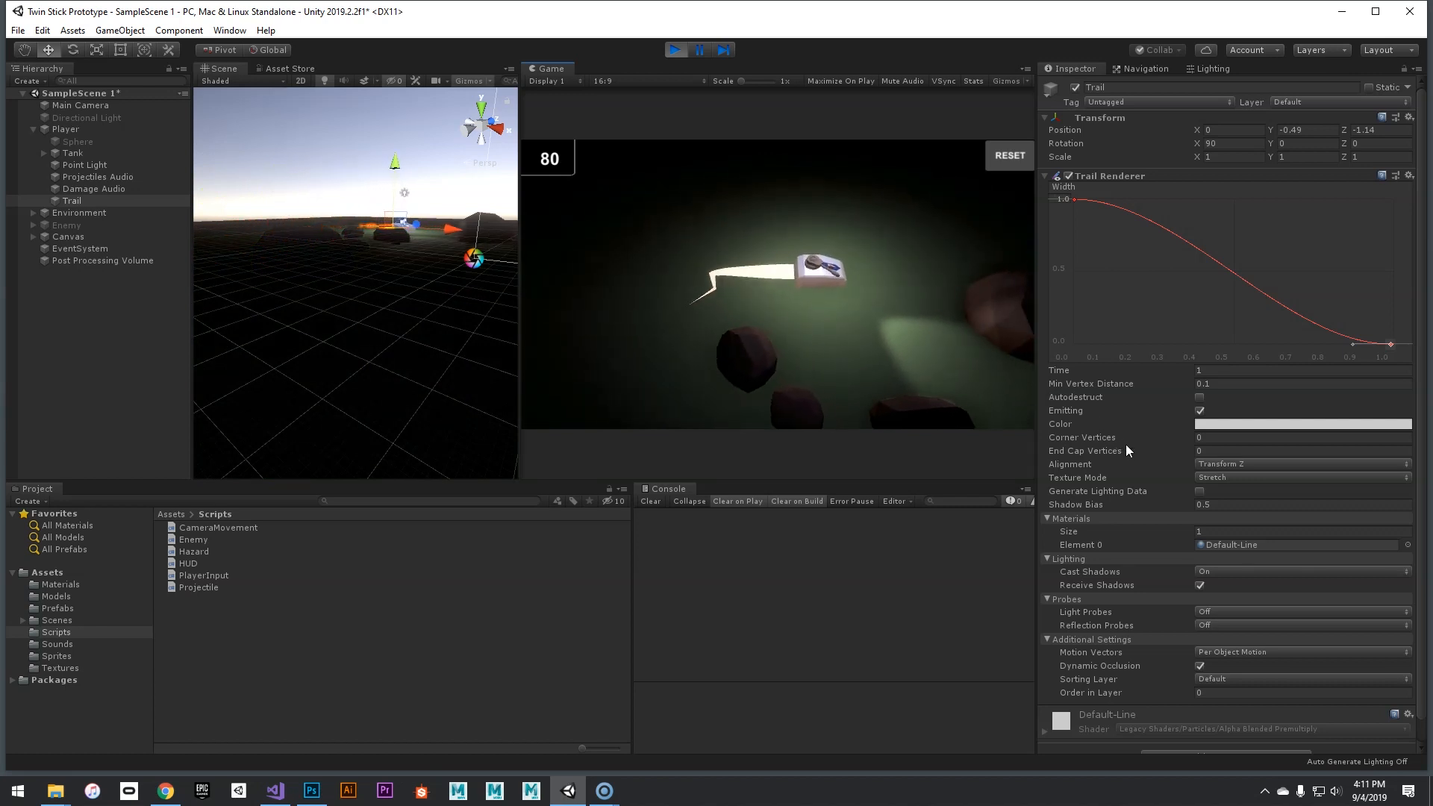
{"action": "key", "text": "s"}
{"action": "key", "text": "a"}
{"action": "key", "text": "d"}
{"action": "key", "text": "s"}
{"action": "key", "text": "d"}
{"action": "key", "text": "w"}
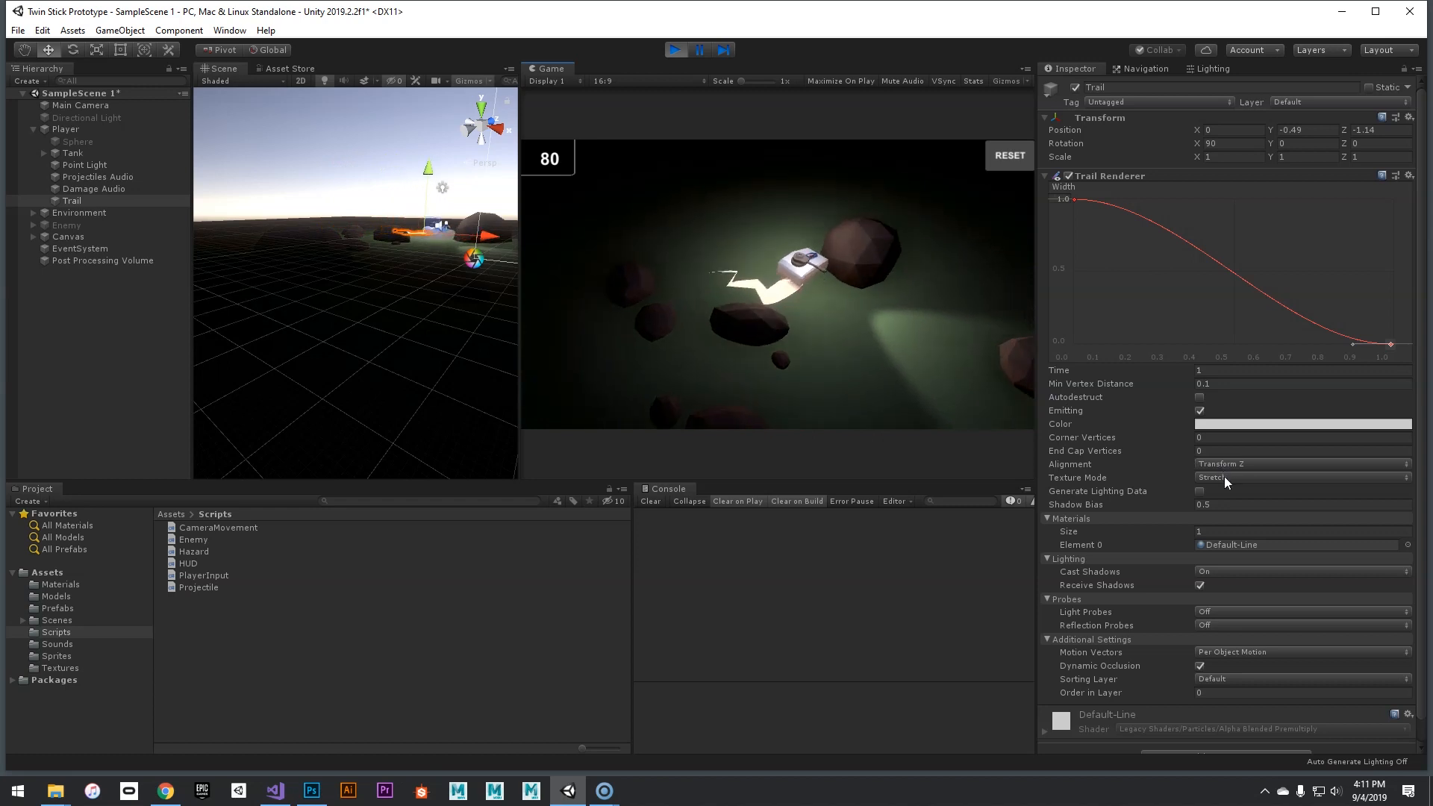
{"action": "key", "text": "s"}
{"action": "key", "text": "a"}
{"action": "key", "text": "d"}
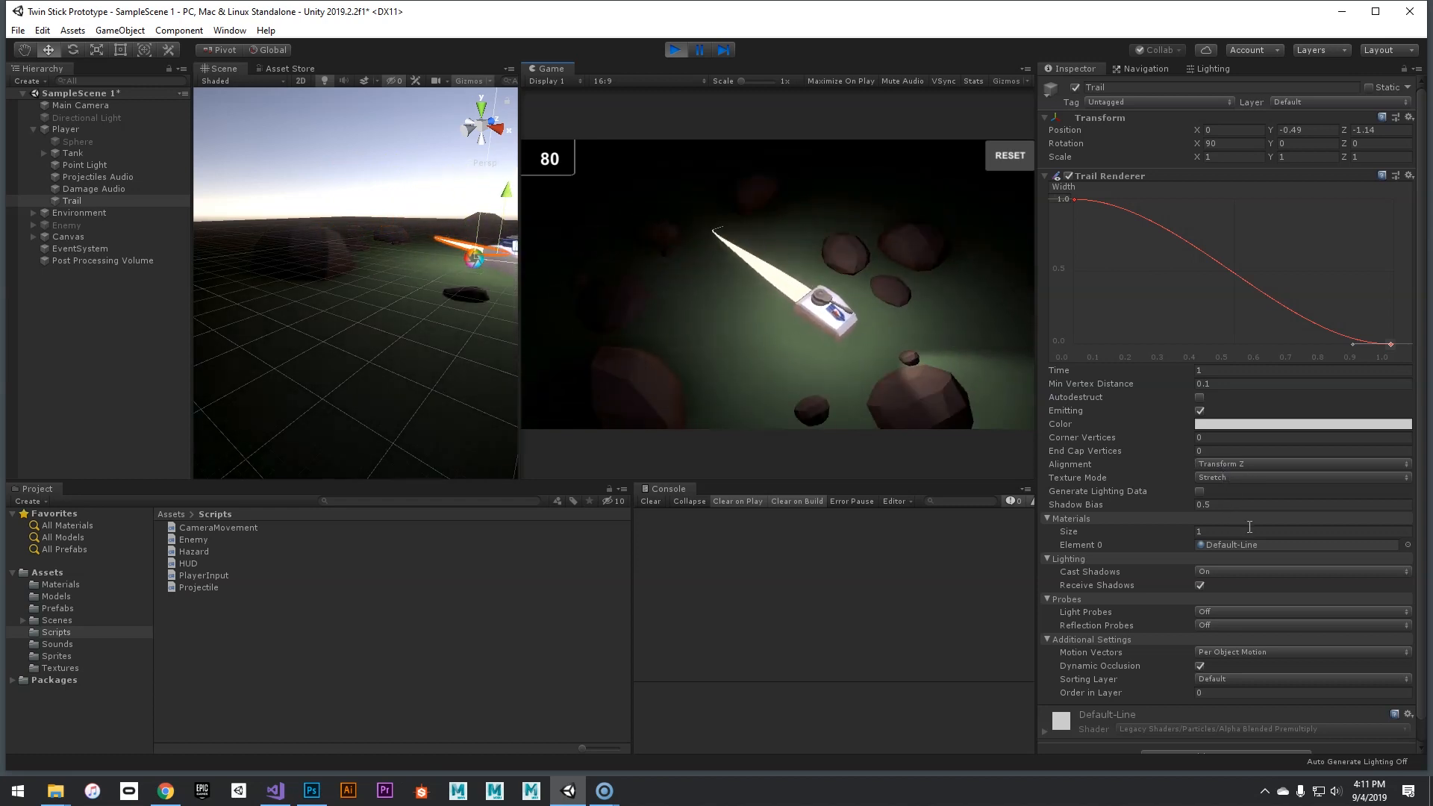
{"action": "key", "text": "w"}
{"action": "key", "text": "d"}
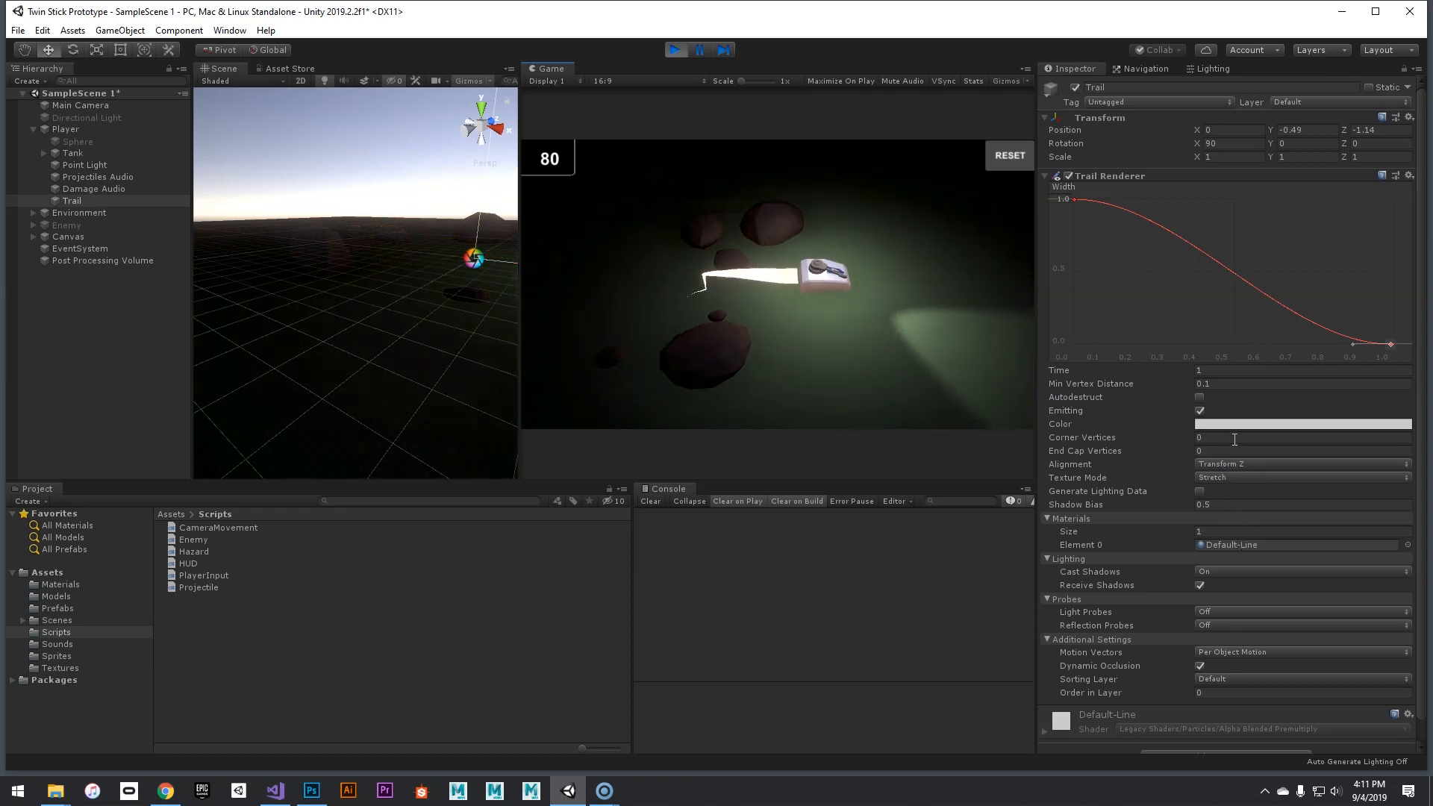
- Edit the Trail Renderer's color gradient and set the alpha at its end to 0
{"action": "left_click", "coordinate": [1234, 425]}
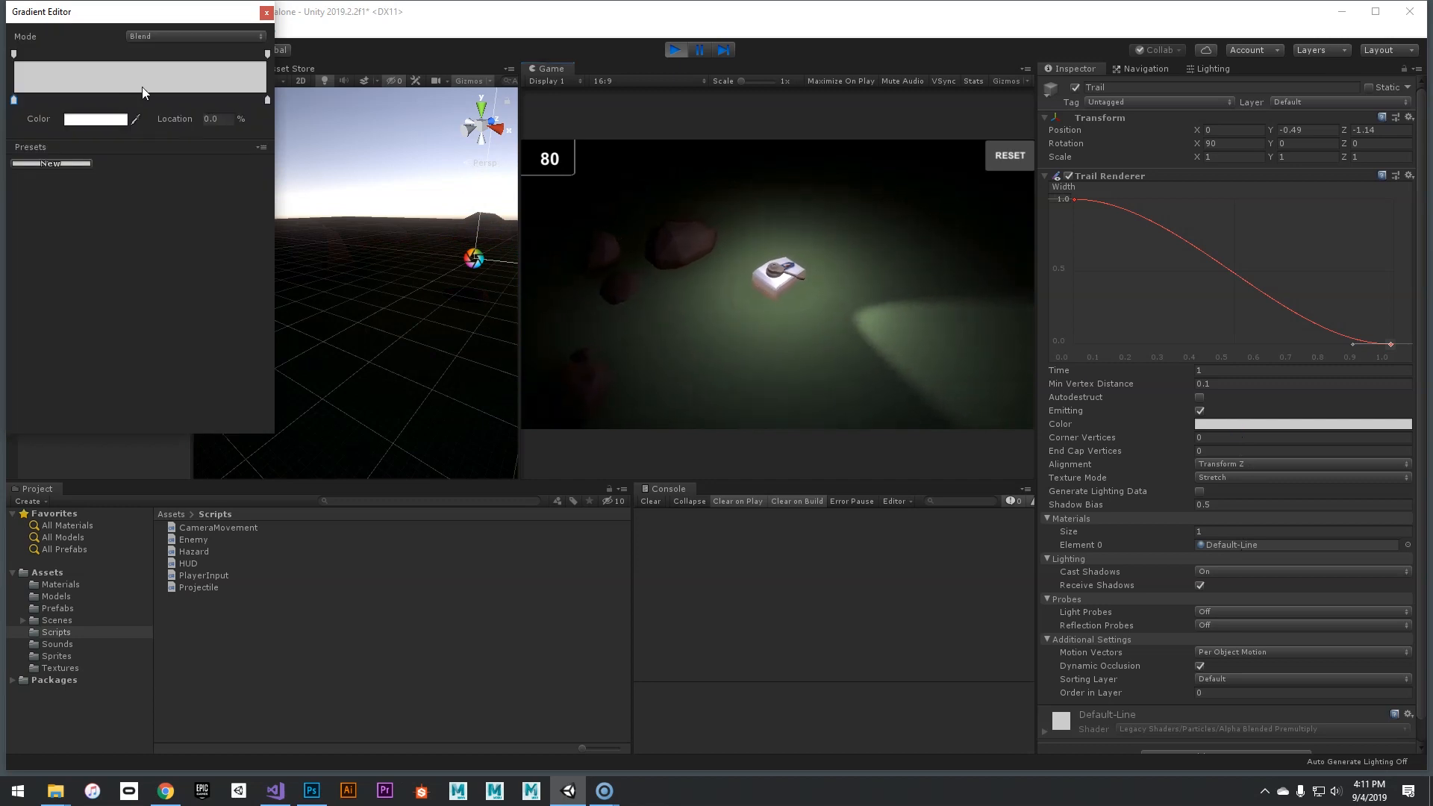
{"action": "left_click", "coordinate": [266, 12]}
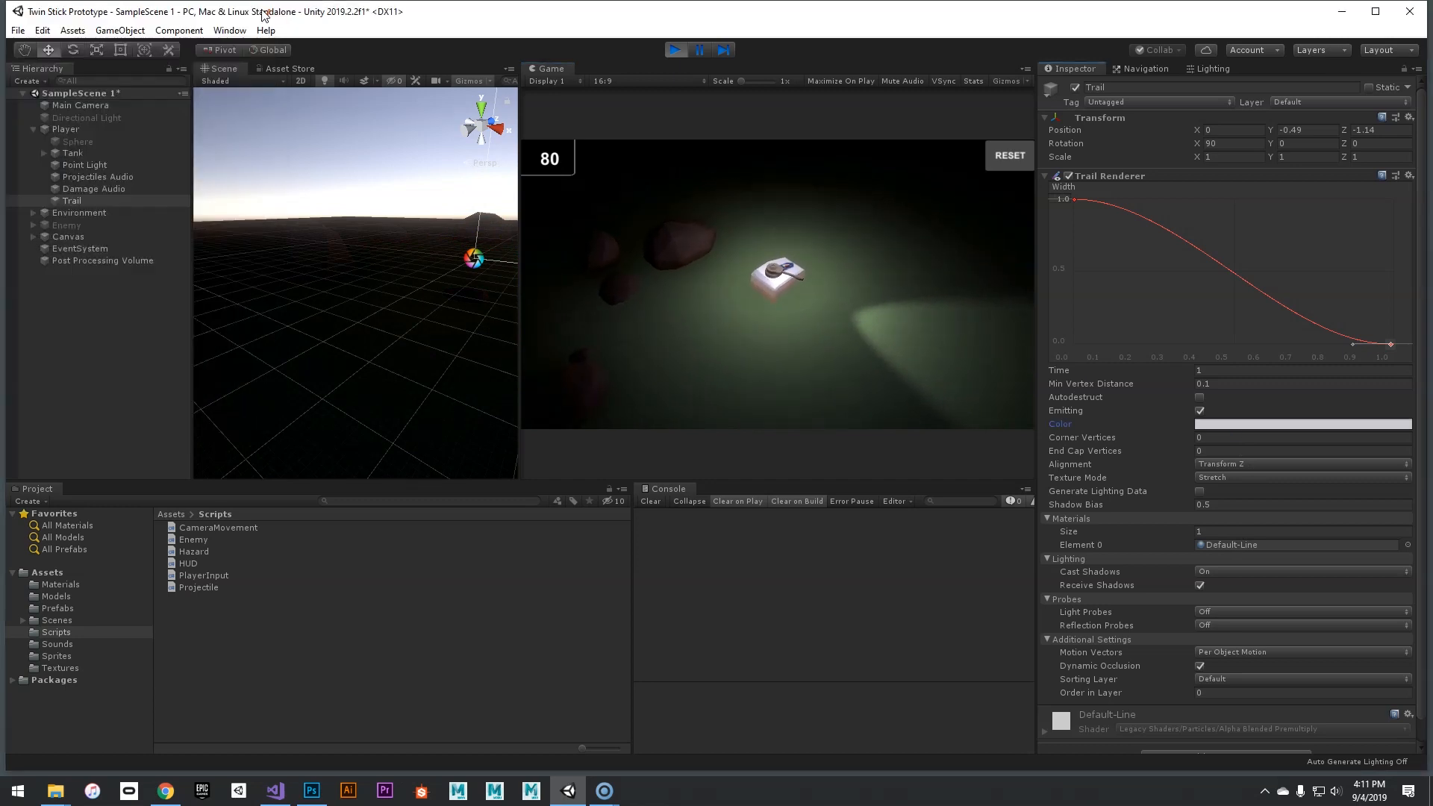
{"action": "left_click", "coordinate": [1296, 425]}
{"action": "left_click_drag", "start_coordinate": [121, 22], "coordinate": [730, 249]}
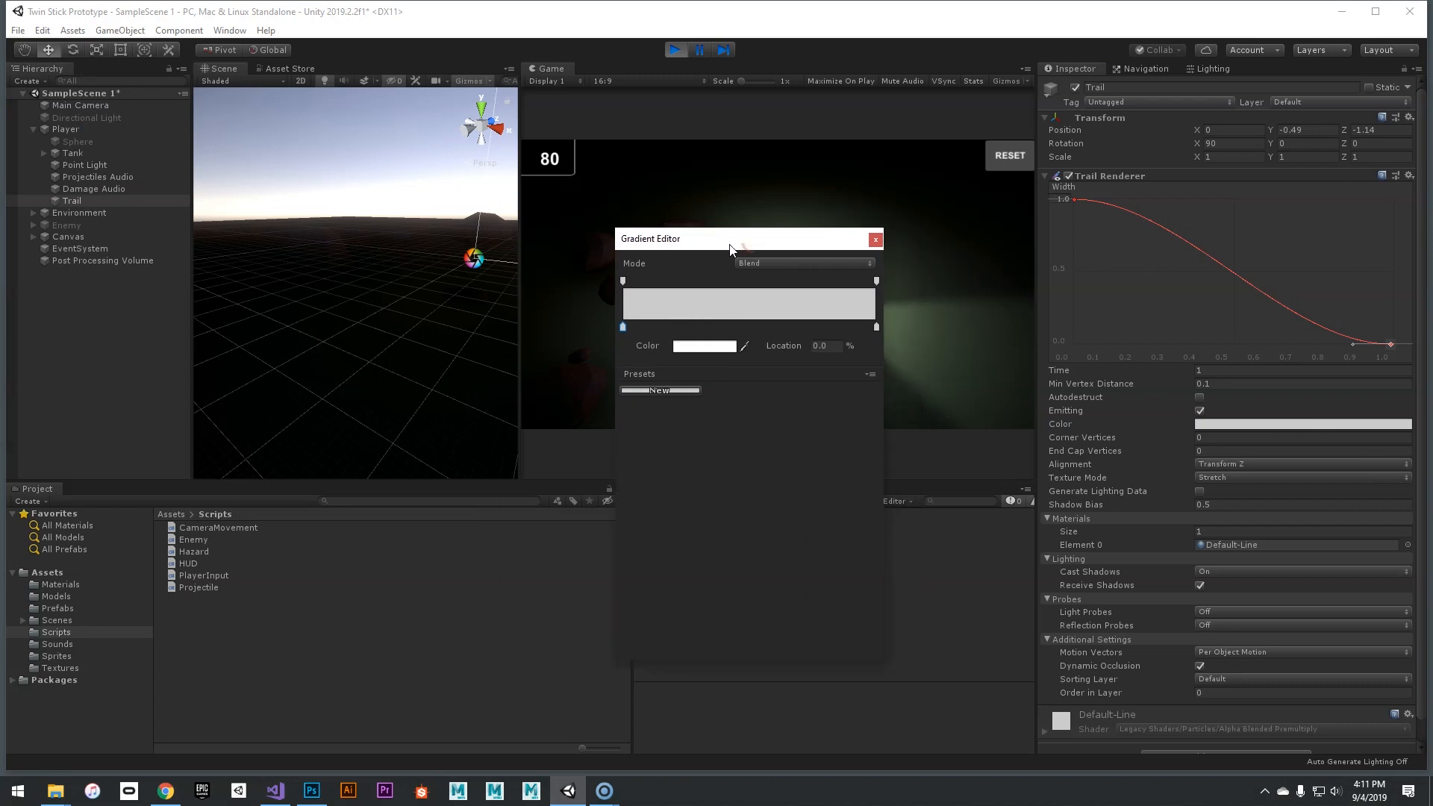
{"action": "left_click", "coordinate": [878, 282]}
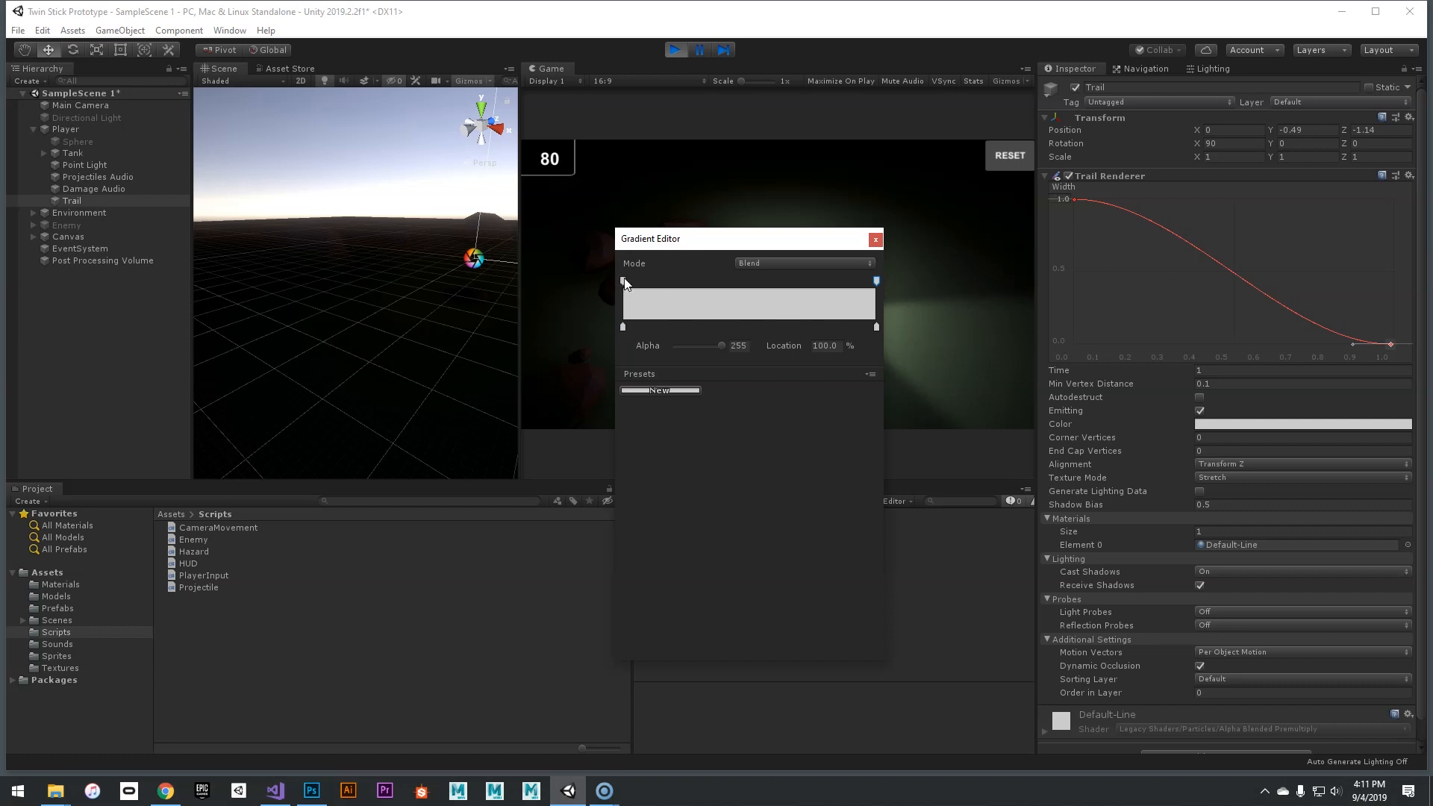
{"action": "left_click_drag", "start_coordinate": [624, 279], "coordinate": [625, 279]}
{"action": "left_click", "coordinate": [877, 280]}
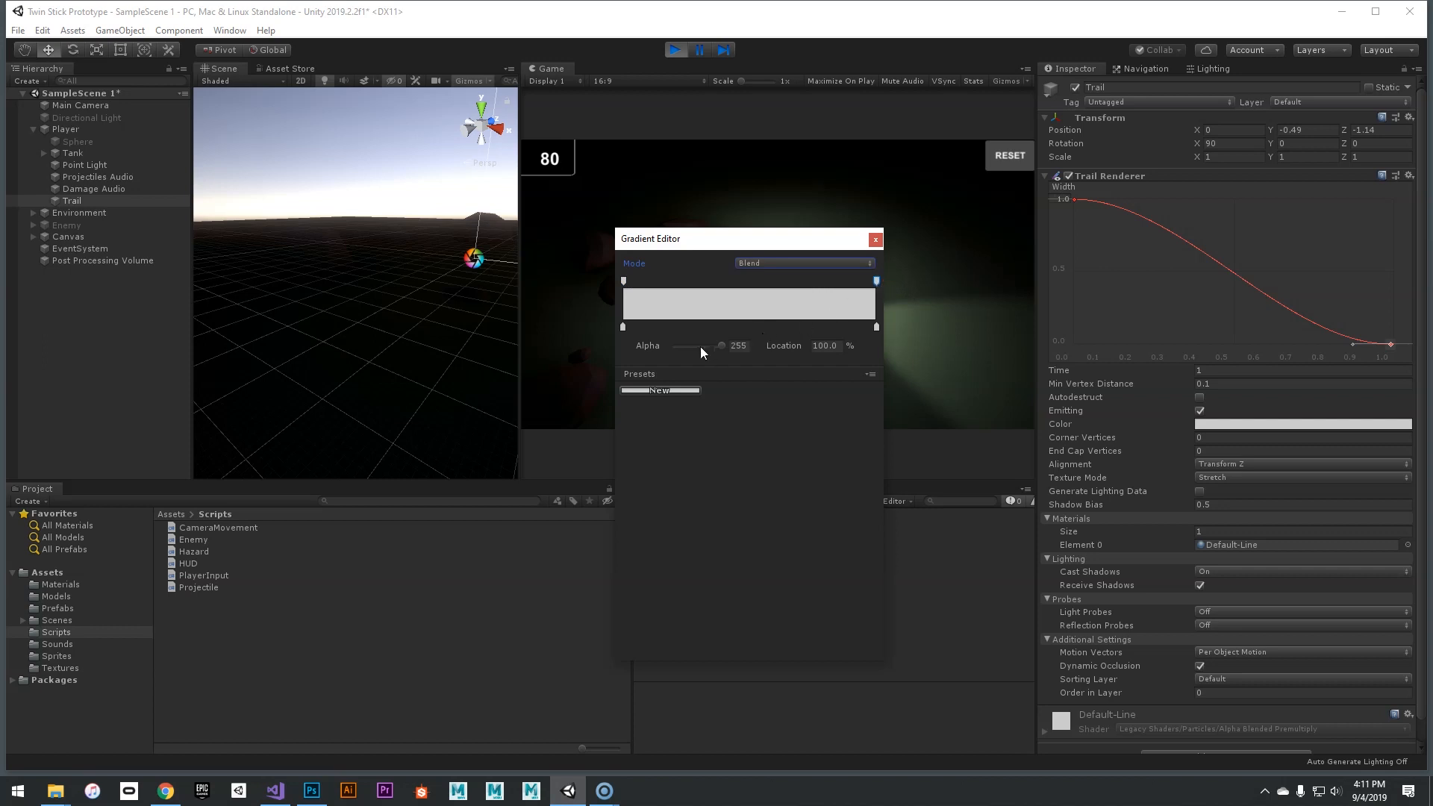
{"action": "left_click_drag", "start_coordinate": [722, 345], "coordinate": [666, 346]}
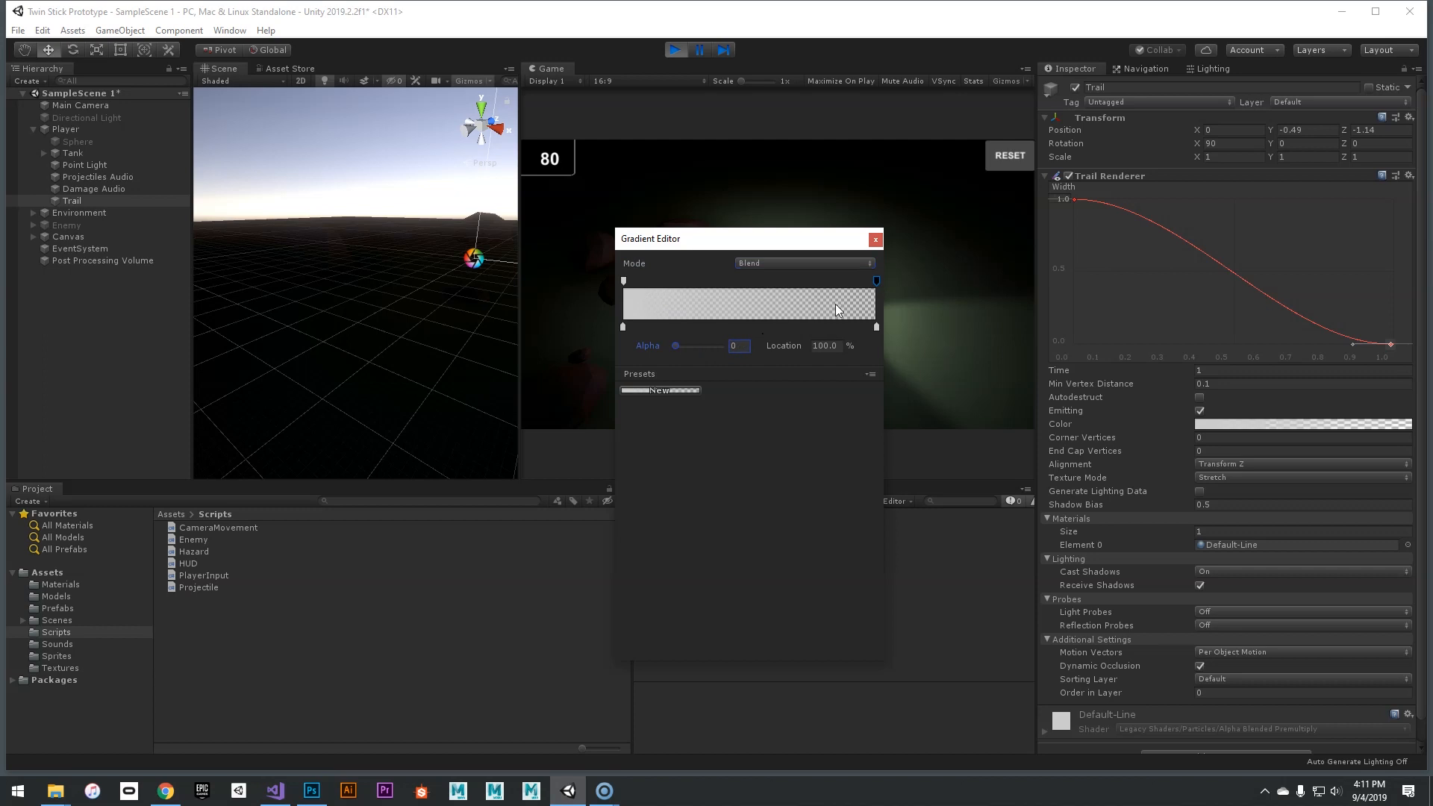
- Set the gradient's end alpha to 165 and its end color to dark gray 1D1D1D
{"action": "left_click_drag", "start_coordinate": [687, 350], "coordinate": [707, 346]}
{"action": "left_click", "coordinate": [728, 348]}
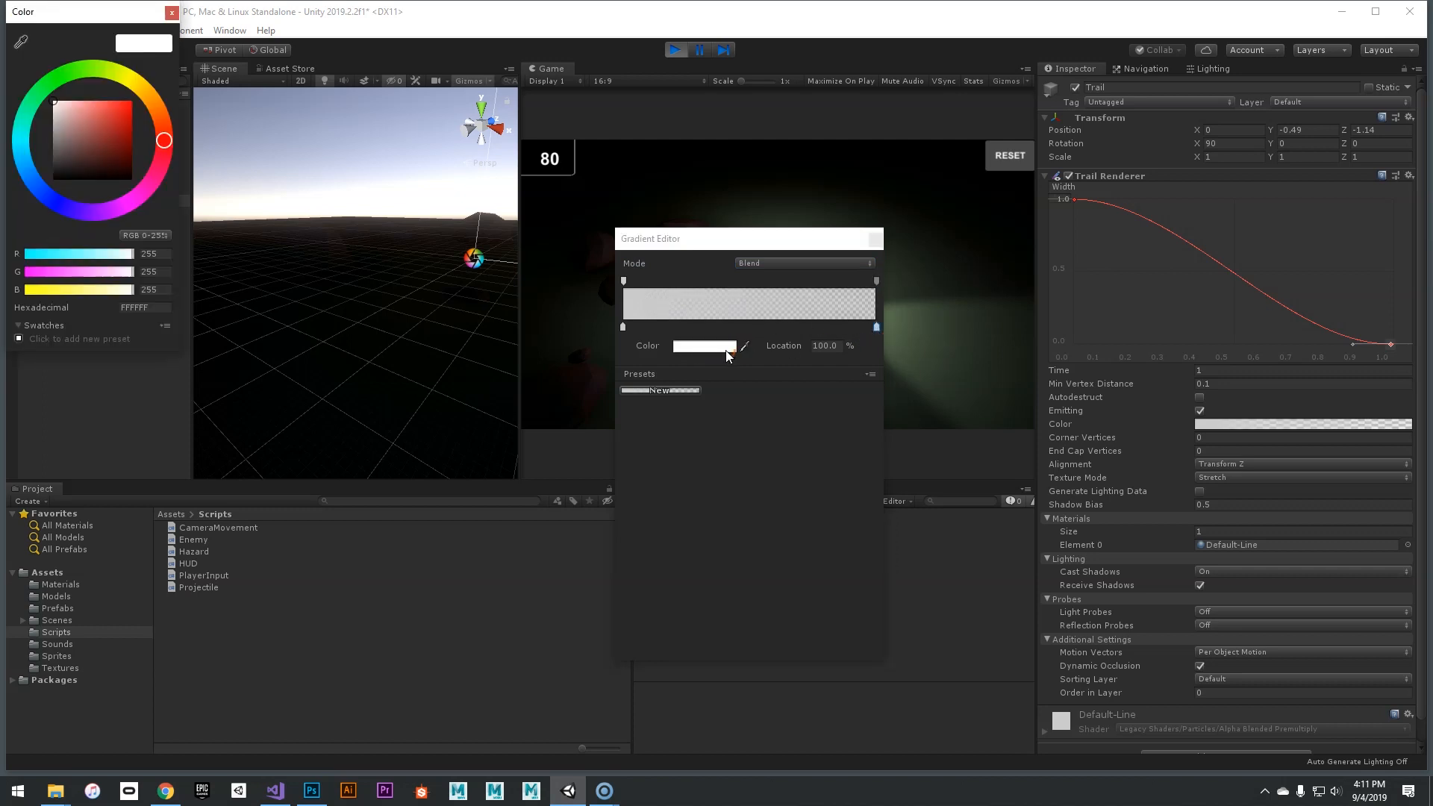
{"action": "mouse_move", "coordinate": [85, 125]}
{"action": "left_mouse_down"}
{"action": "mouse_move", "coordinate": [136, 98]}
{"action": "mouse_move", "coordinate": [9, 100]}
{"action": "mouse_move", "coordinate": [12, 176]}
{"action": "left_mouse_up"}
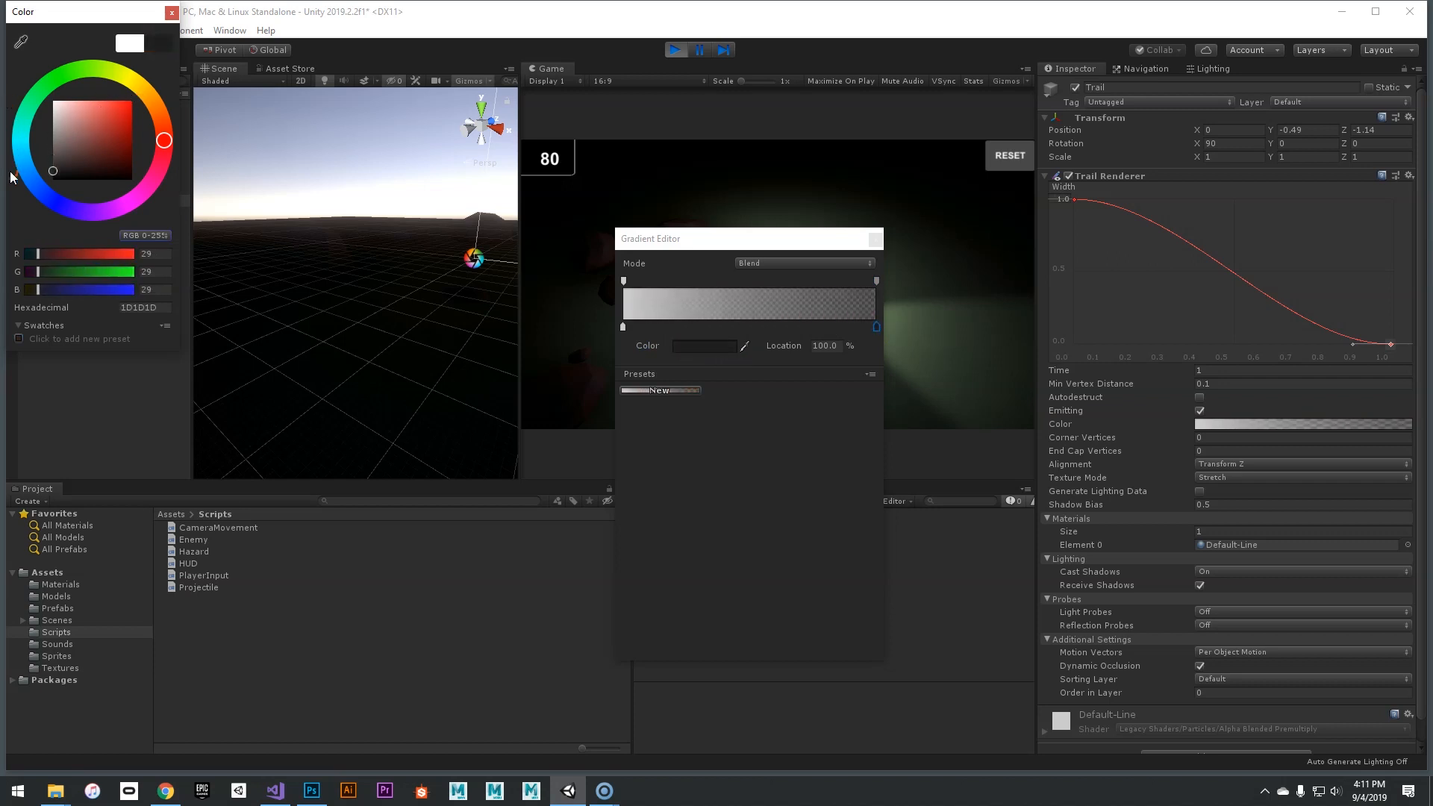
- Set the gradient's end alpha to 0 and drive the tank to check how the trail fades
{"action": "left_click", "coordinate": [874, 281]}
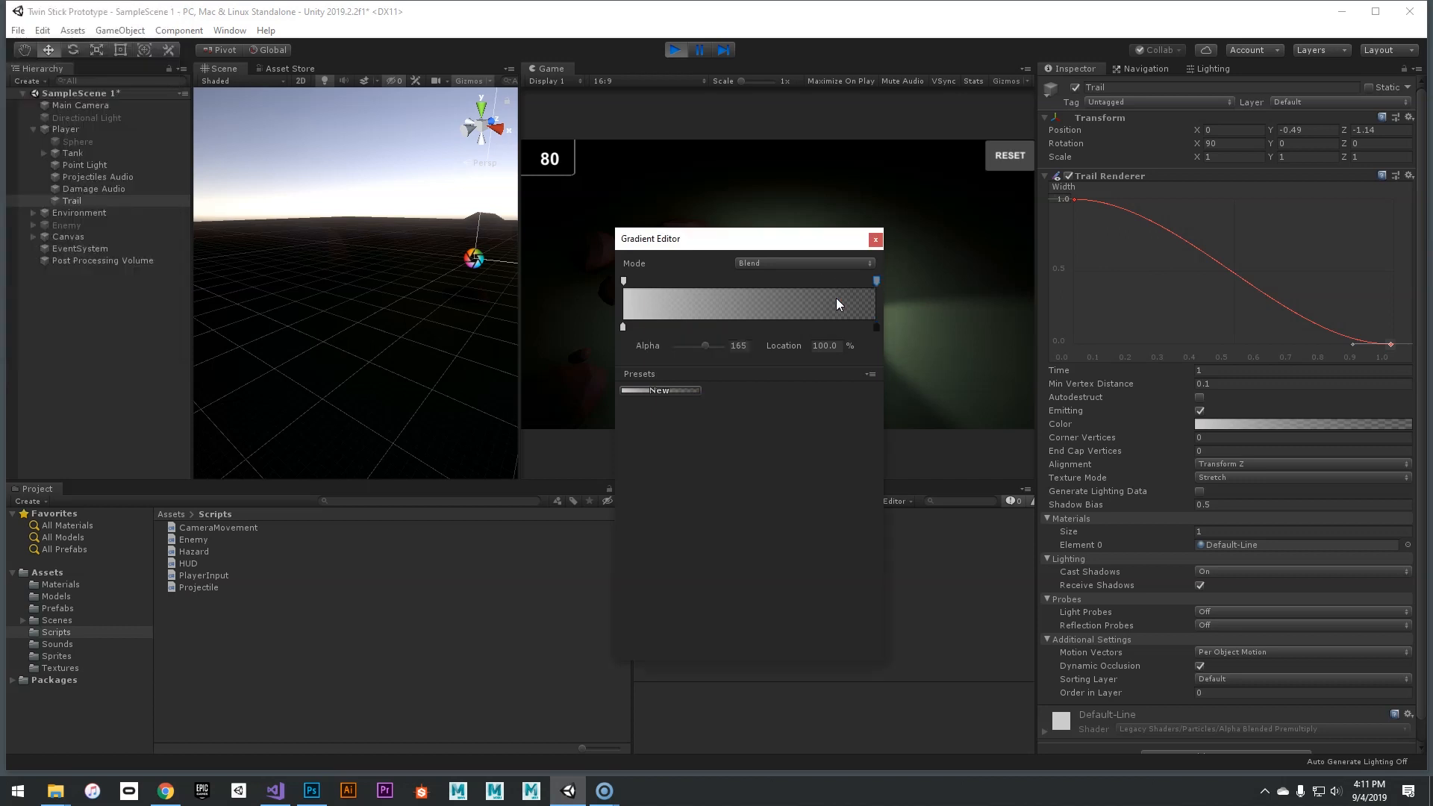
{"action": "left_click_drag", "start_coordinate": [703, 346], "coordinate": [639, 343]}
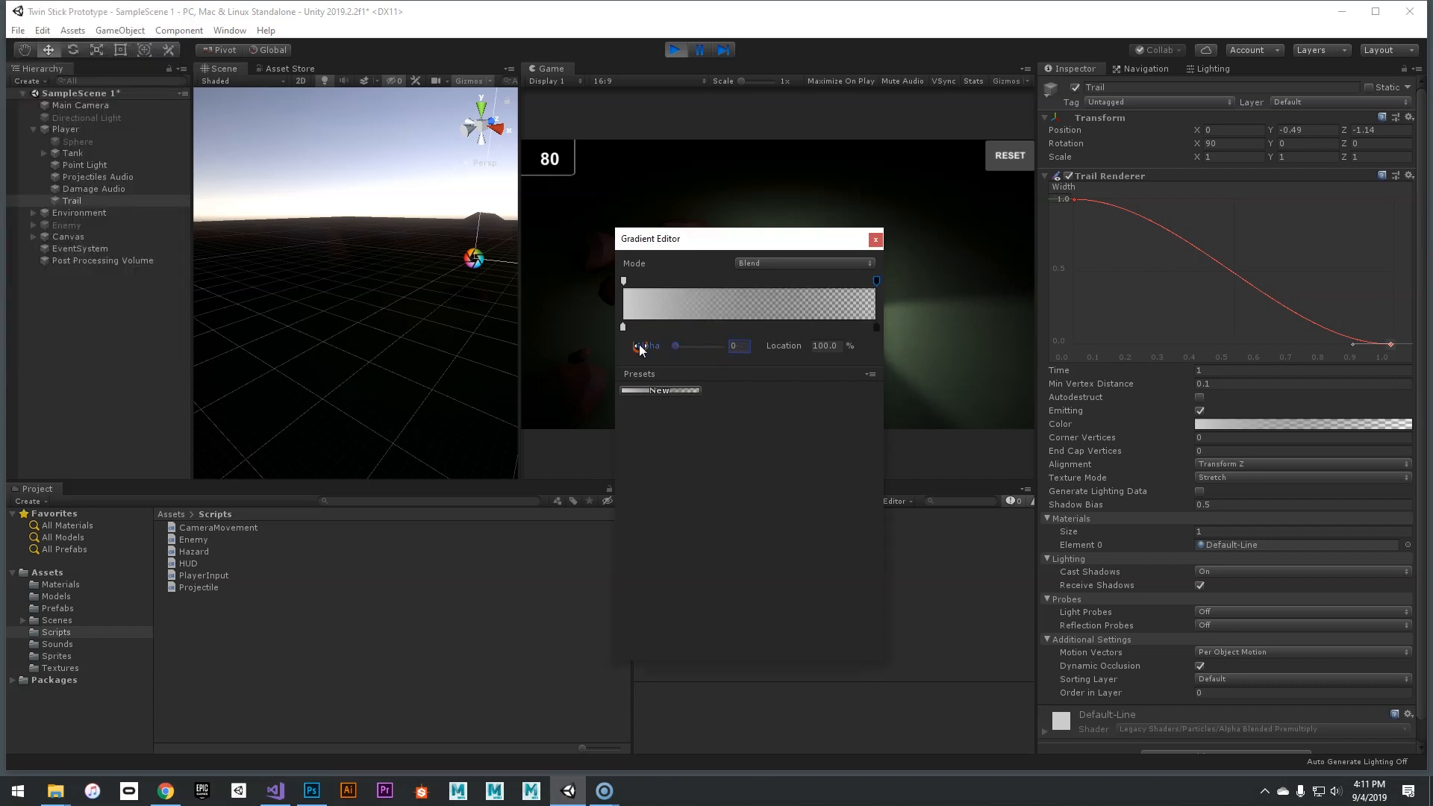
{"action": "left_click", "coordinate": [876, 240]}
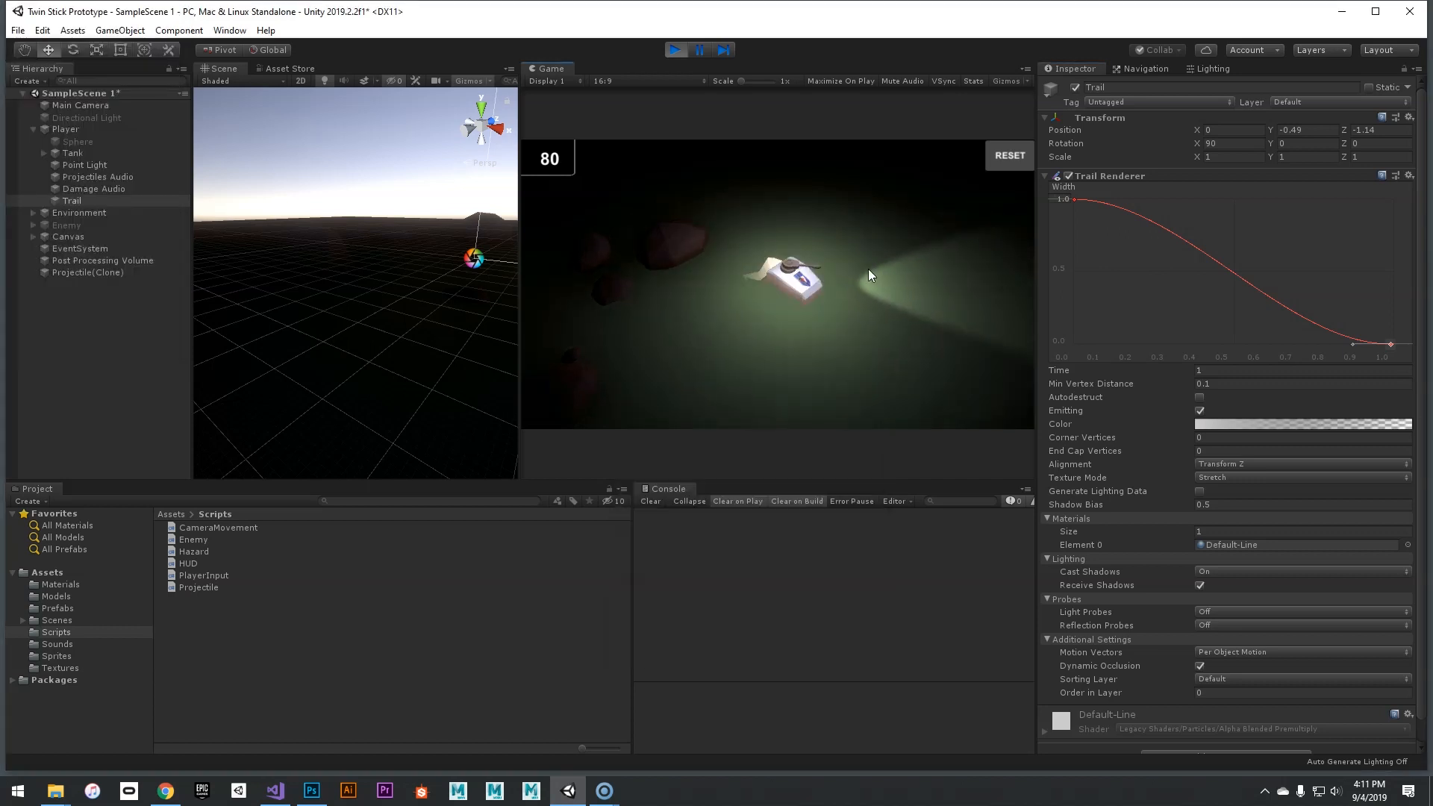
{"action": "key", "text": "s"}
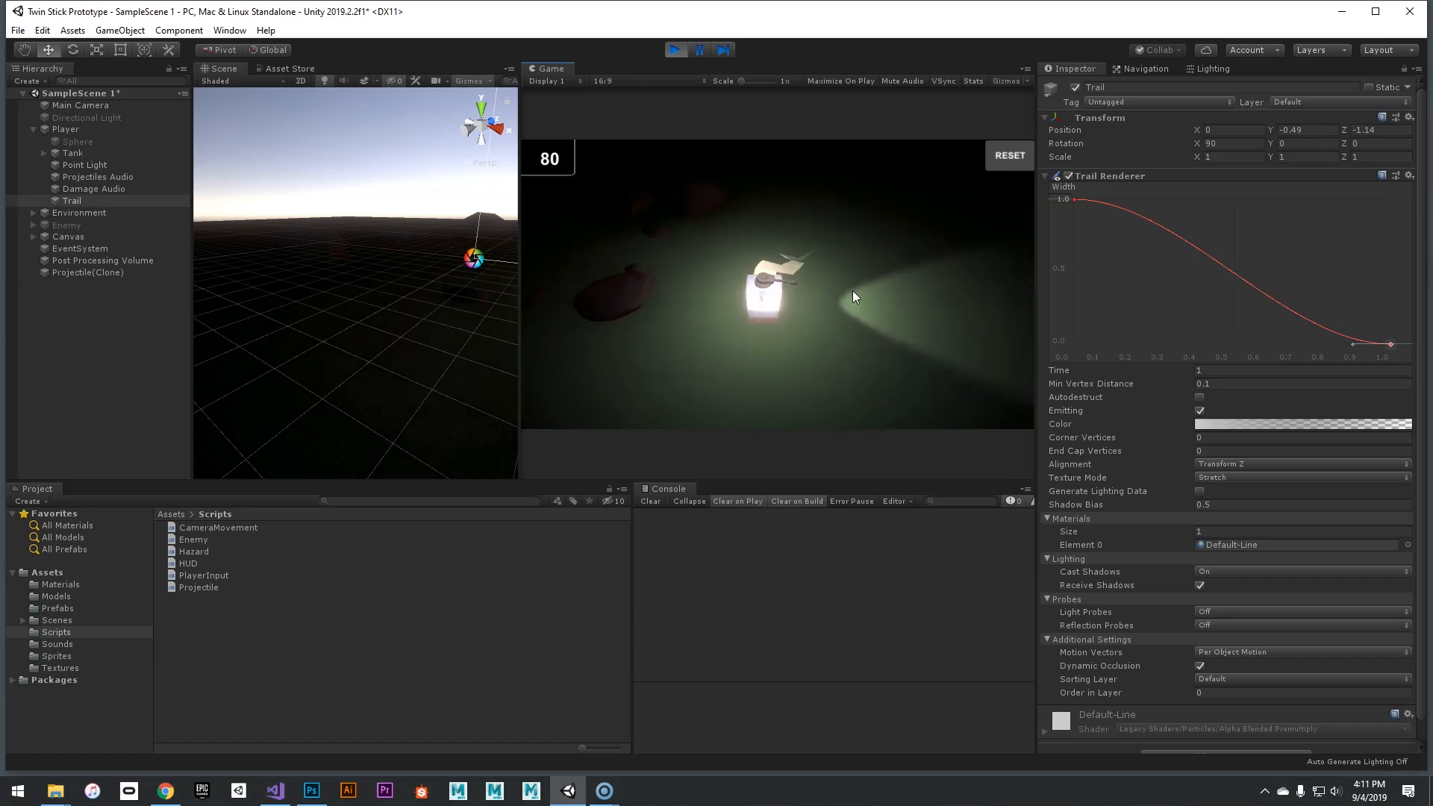
{"action": "key", "text": "a"}
{"action": "key", "text": "w"}
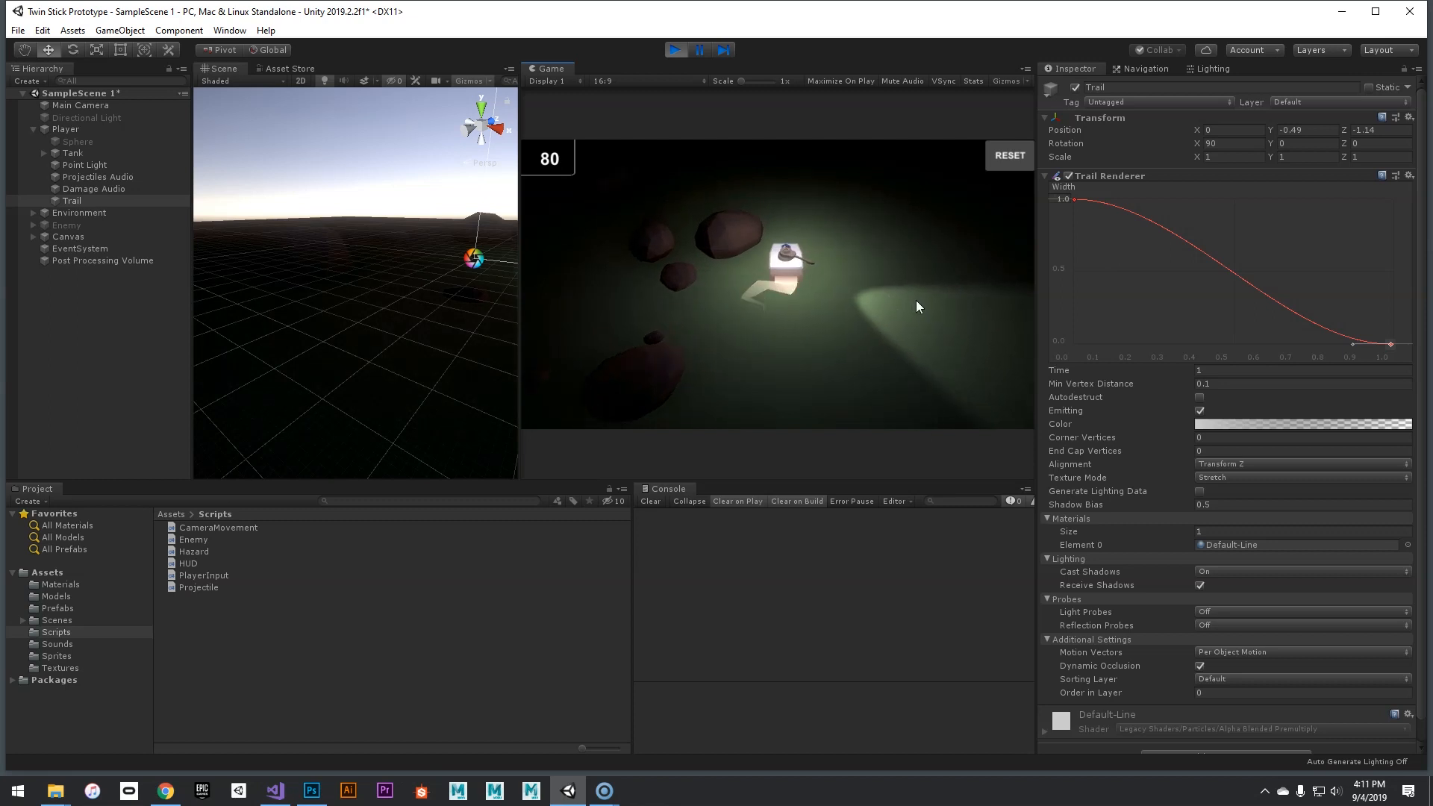
- Set the Trail Renderer's Time to 1.5 and drive the tank to test the longer trail
{"action": "left_click", "coordinate": [1210, 371]}
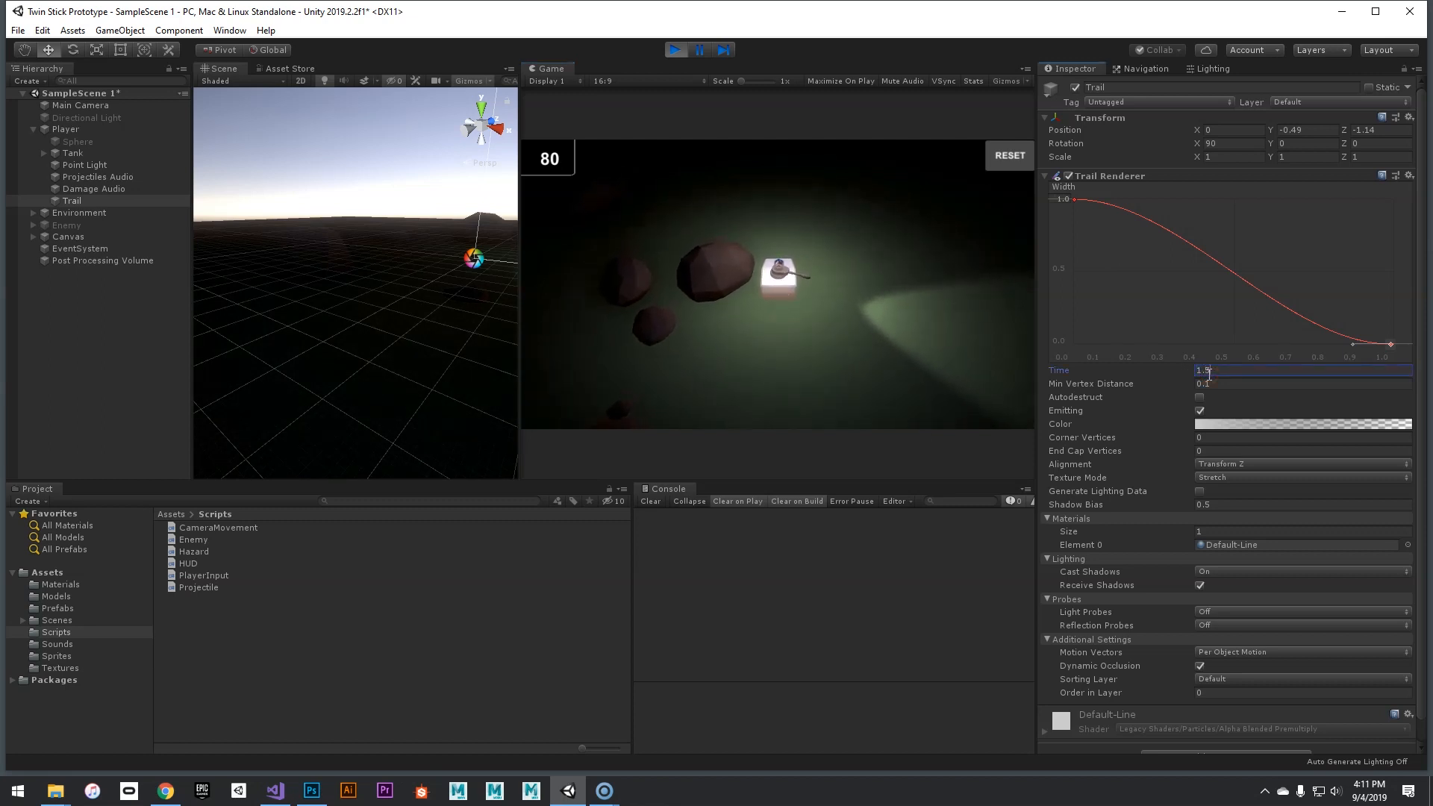
{"action": "left_click", "coordinate": [854, 321]}
{"action": "key", "text": "a"}
{"action": "key", "text": "w"}
{"action": "key", "text": "d"}
{"action": "key", "text": "w"}
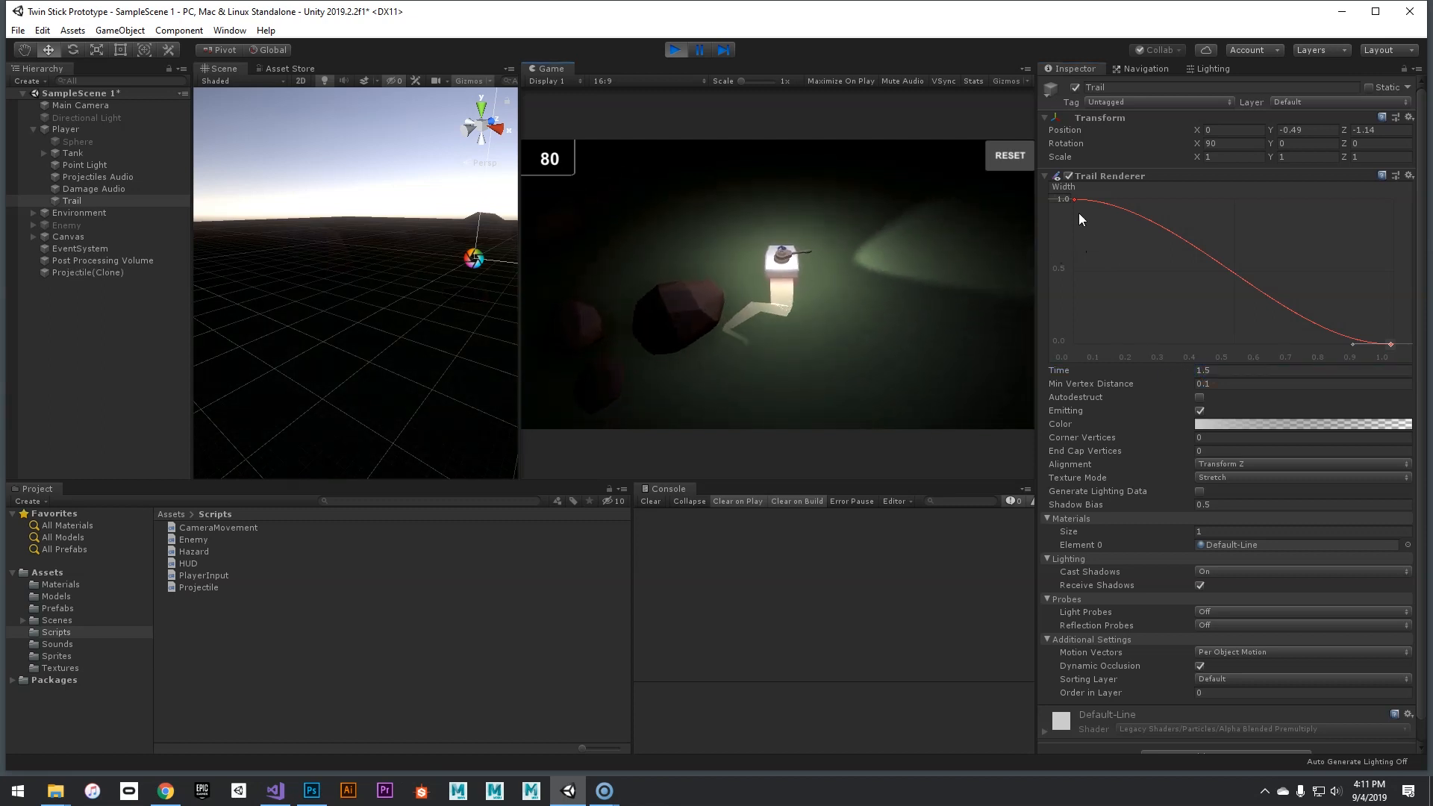
- Lower the width curve's starting key to about 0.75 and drive the tank to test the narrower trail
{"action": "left_click", "coordinate": [1075, 200]}
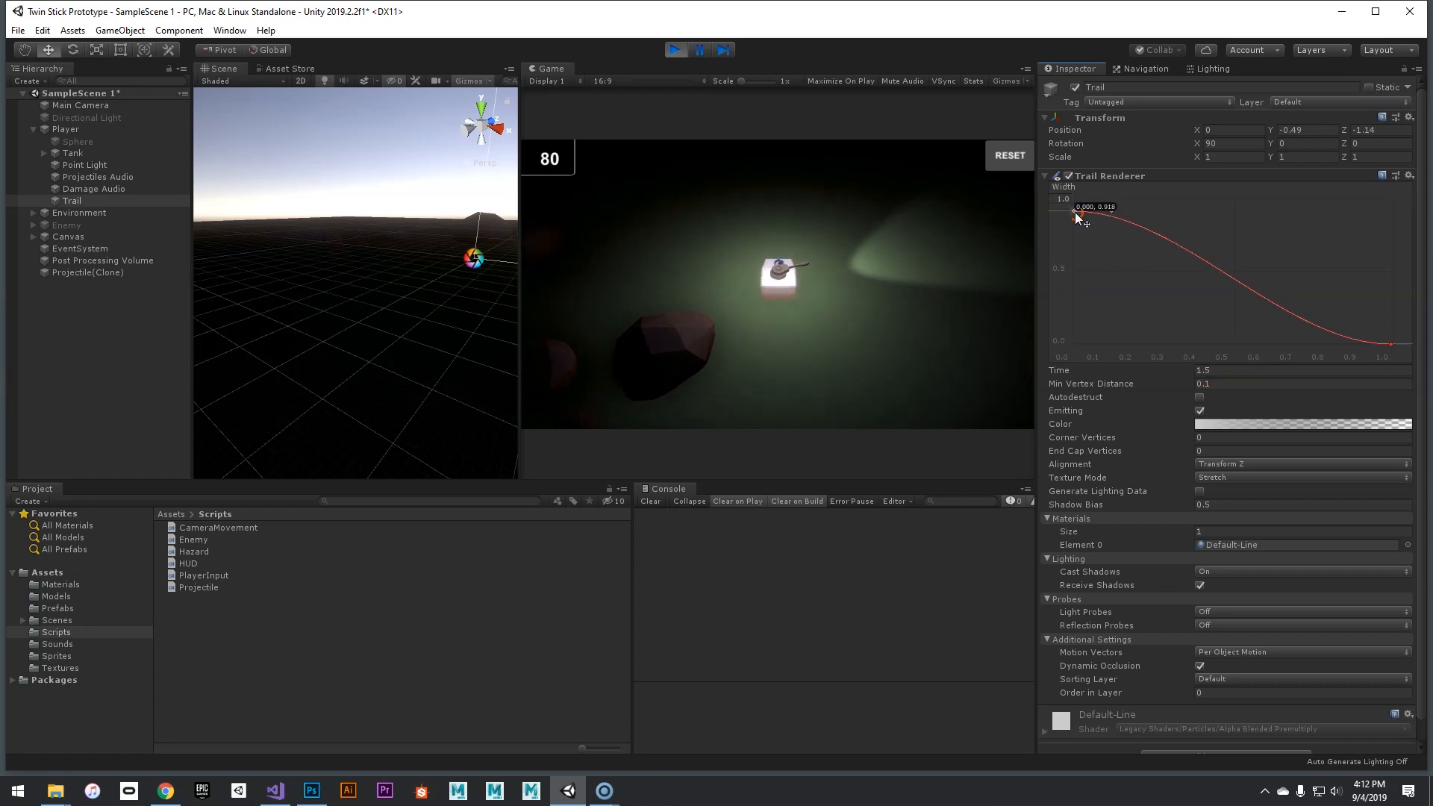
{"action": "left_click_drag", "start_coordinate": [1075, 230], "coordinate": [1074, 235]}
{"action": "left_click", "coordinate": [902, 293]}
{"action": "key", "text": "s"}
{"action": "key", "text": "d"}
{"action": "key", "text": "a"}
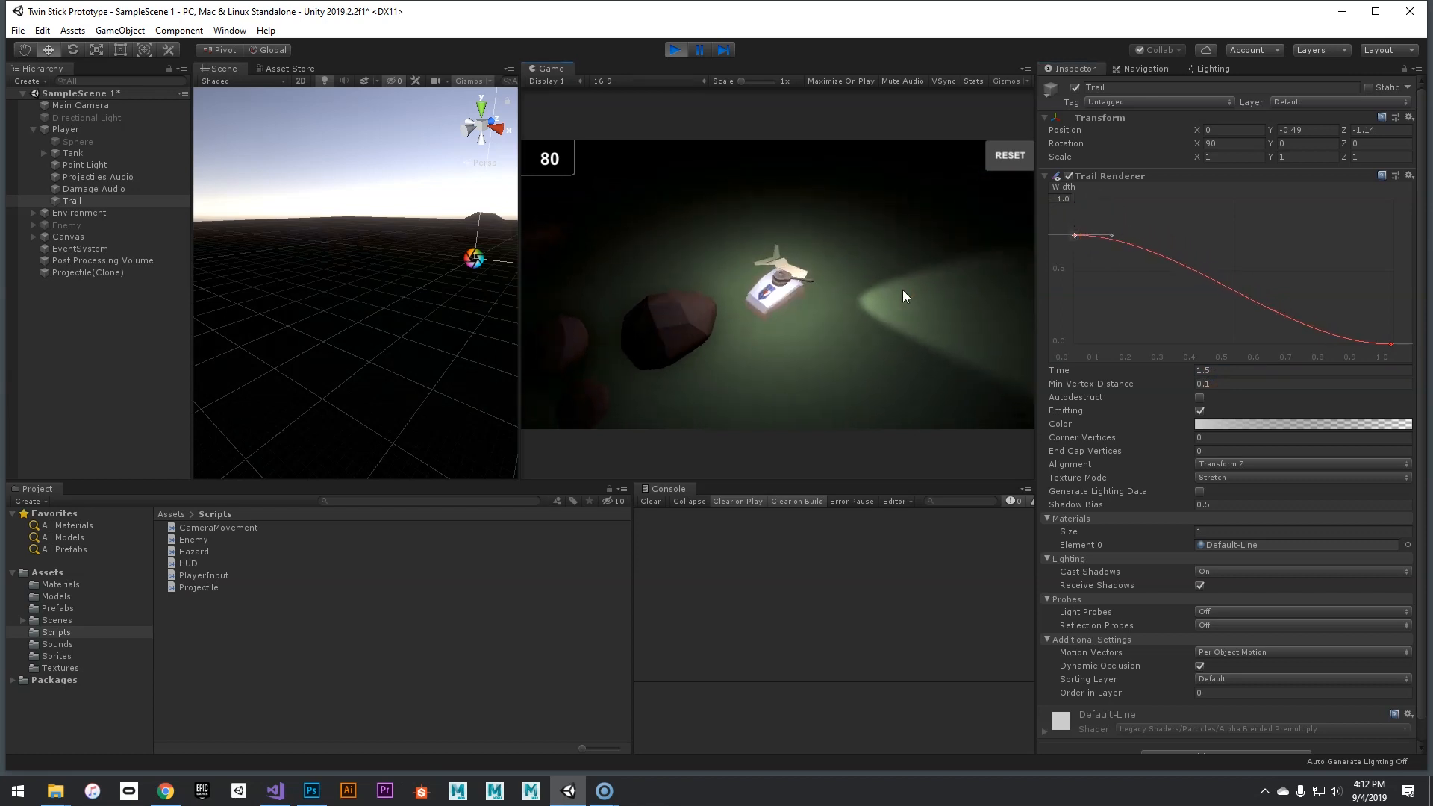
{"action": "key", "text": "s"}
{"action": "key", "text": "d"}
{"action": "key", "text": "a"}
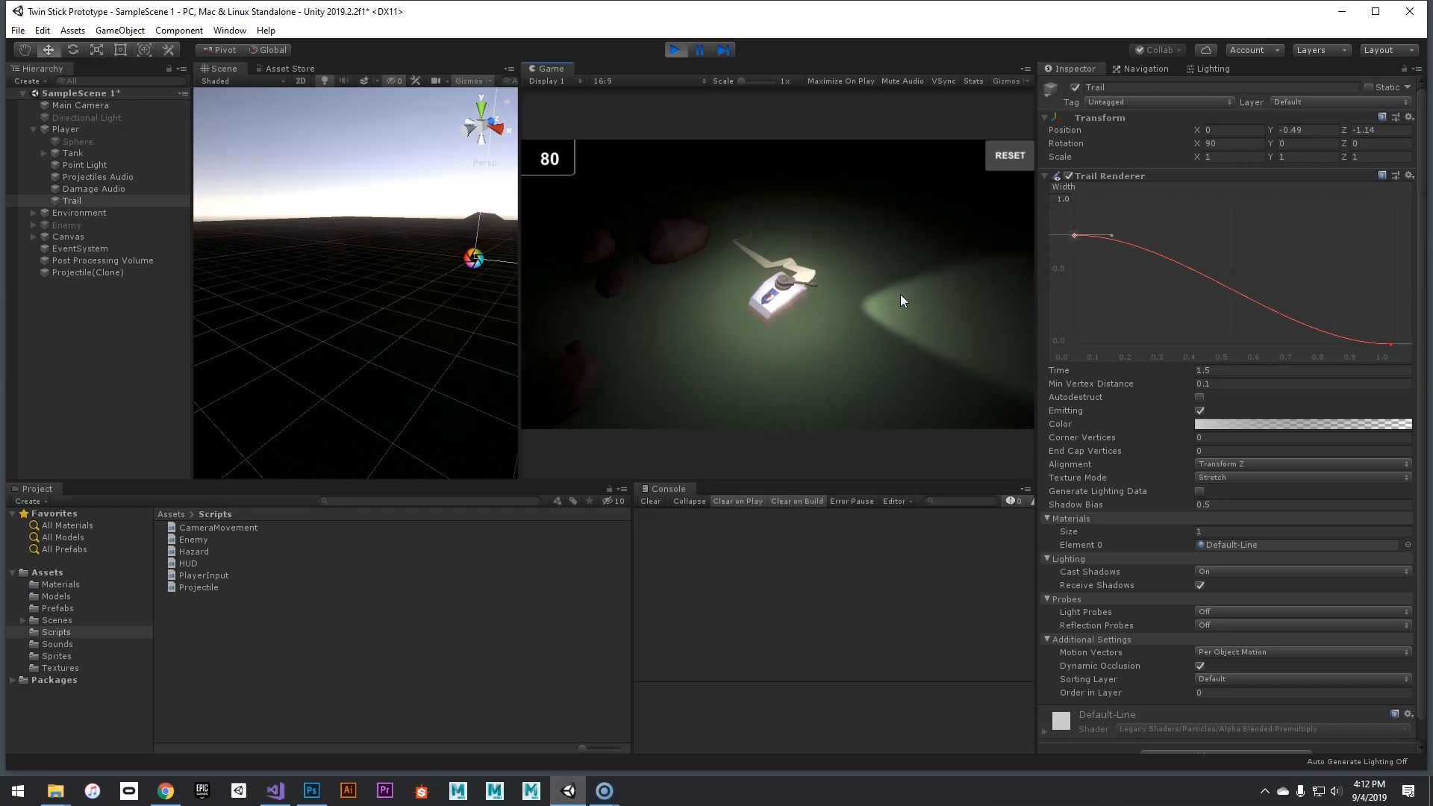
- Set the width scale to 2 and raise the curve's starting key to about 0.86
{"action": "left_click", "coordinate": [1077, 204]}
{"action": "type", "text": "2"}
{"action": "key", "text": "Return"}
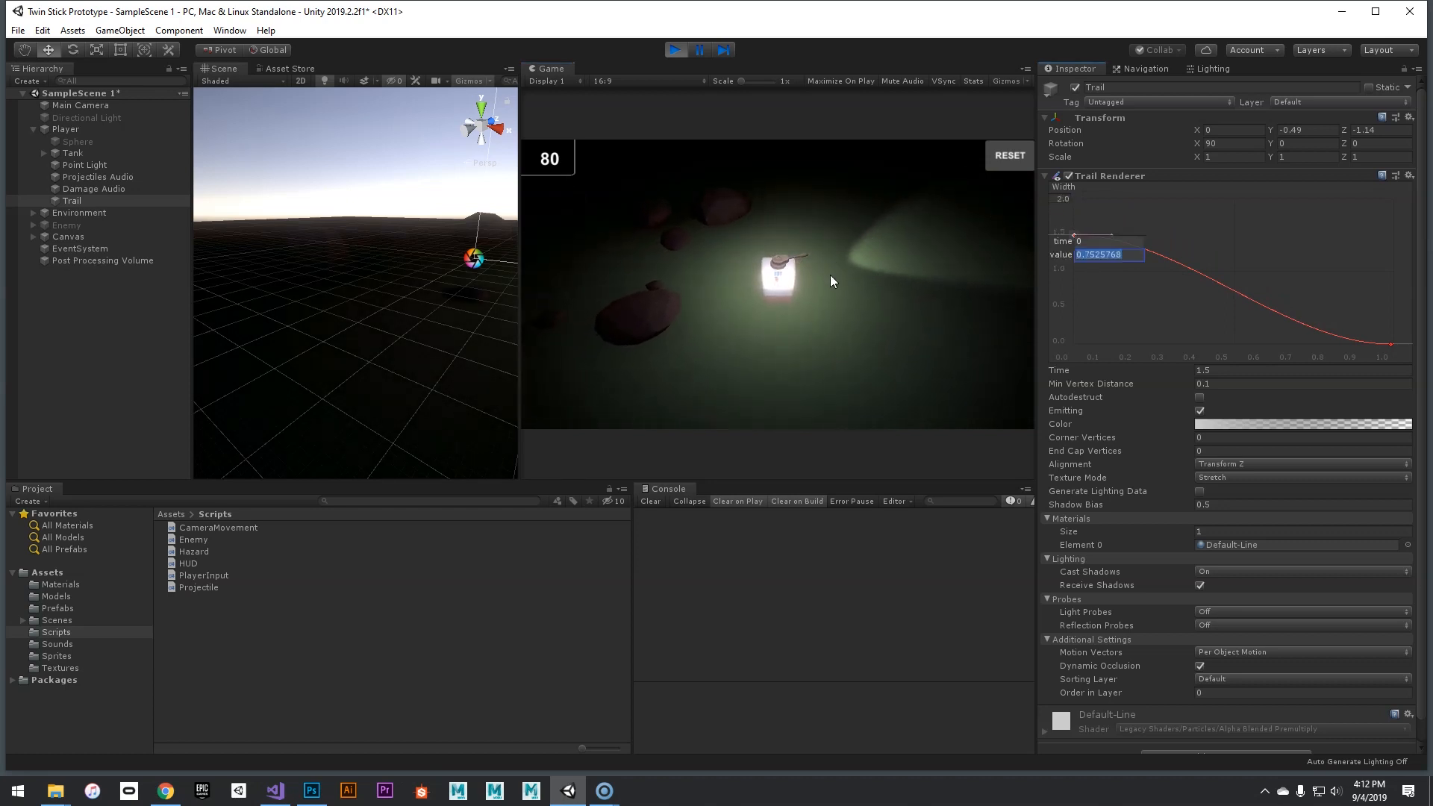
{"action": "left_click", "coordinate": [830, 274]}
{"action": "left_click_drag", "start_coordinate": [1073, 234], "coordinate": [1075, 220]}
- Drive the tank in varied directions to examine the wider trail on turns and straight runs
{"action": "left_click", "coordinate": [883, 231]}
{"action": "key", "text": "s"}
{"action": "key", "text": "d"}
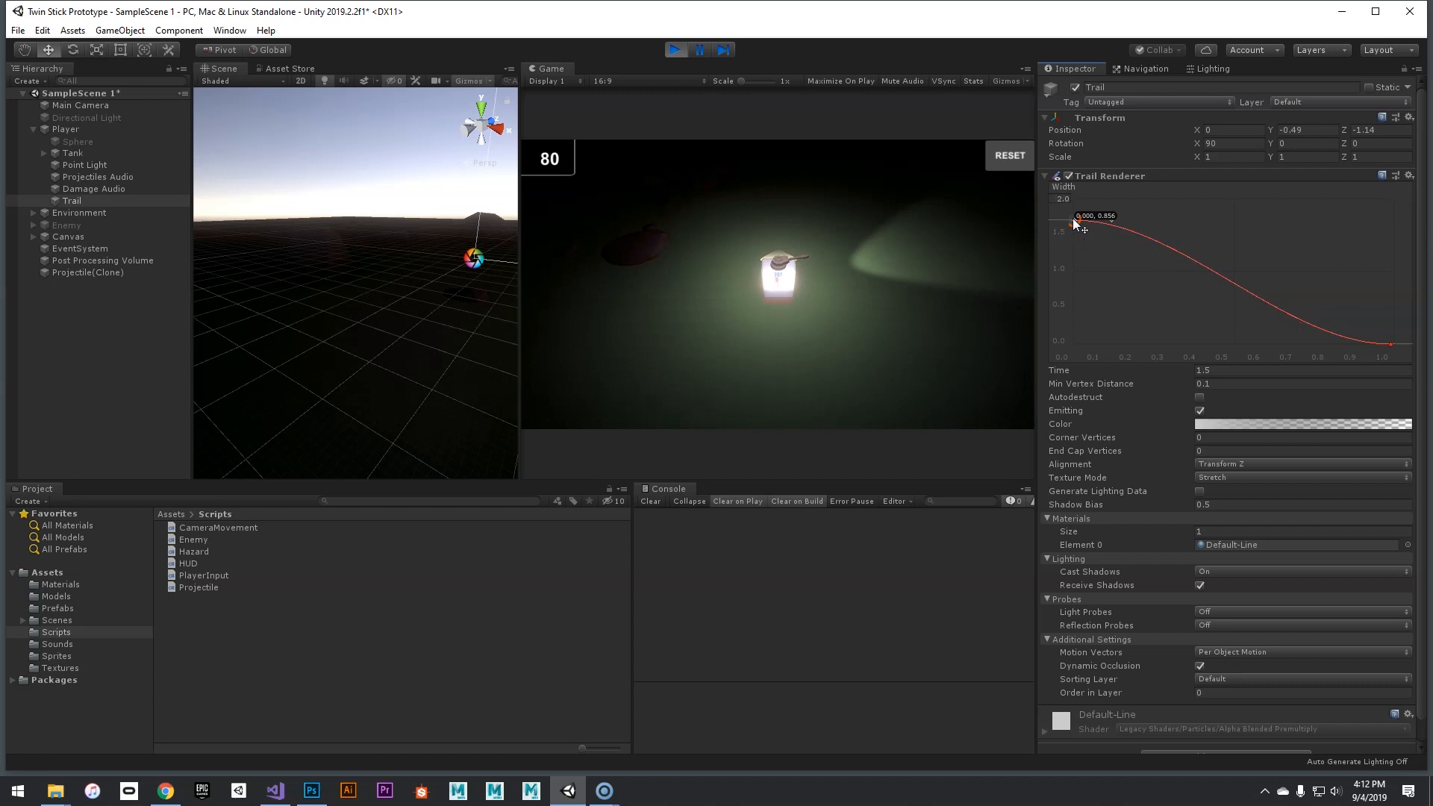
{"action": "left_click", "coordinate": [903, 262]}
{"action": "key", "text": "a"}
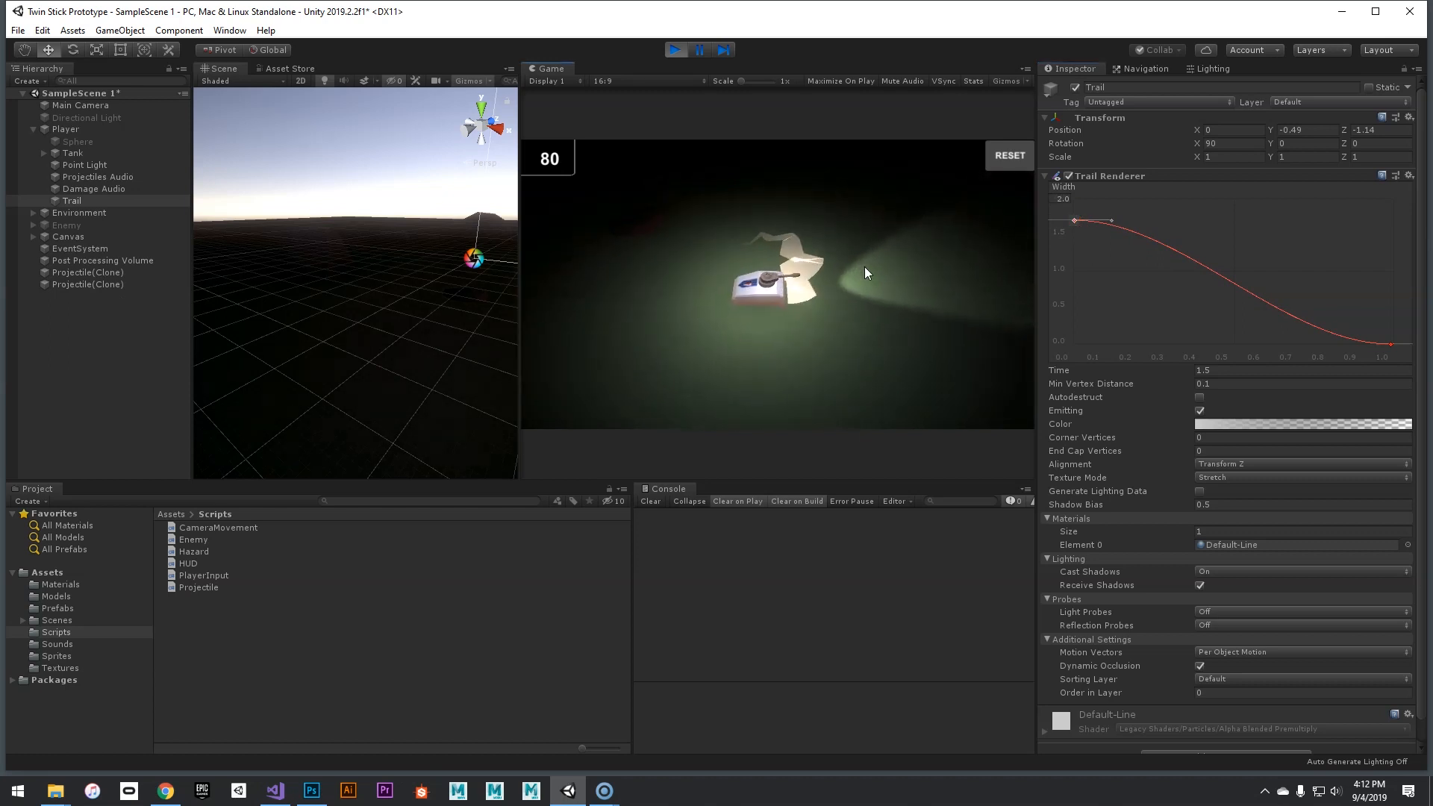
{"action": "key", "text": "w"}
{"action": "key", "text": "w"}
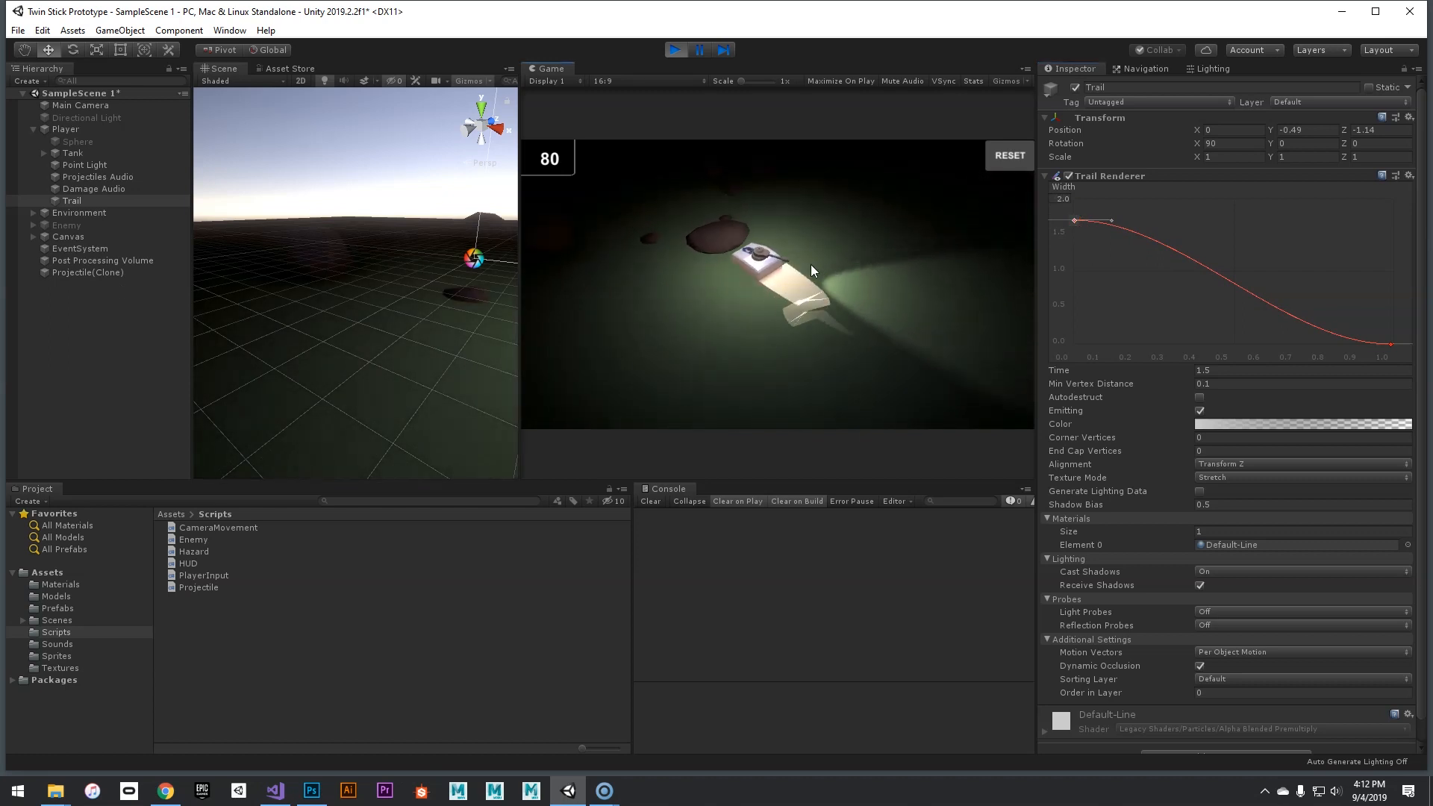
{"action": "key", "text": "a"}
{"action": "key", "text": "a"}
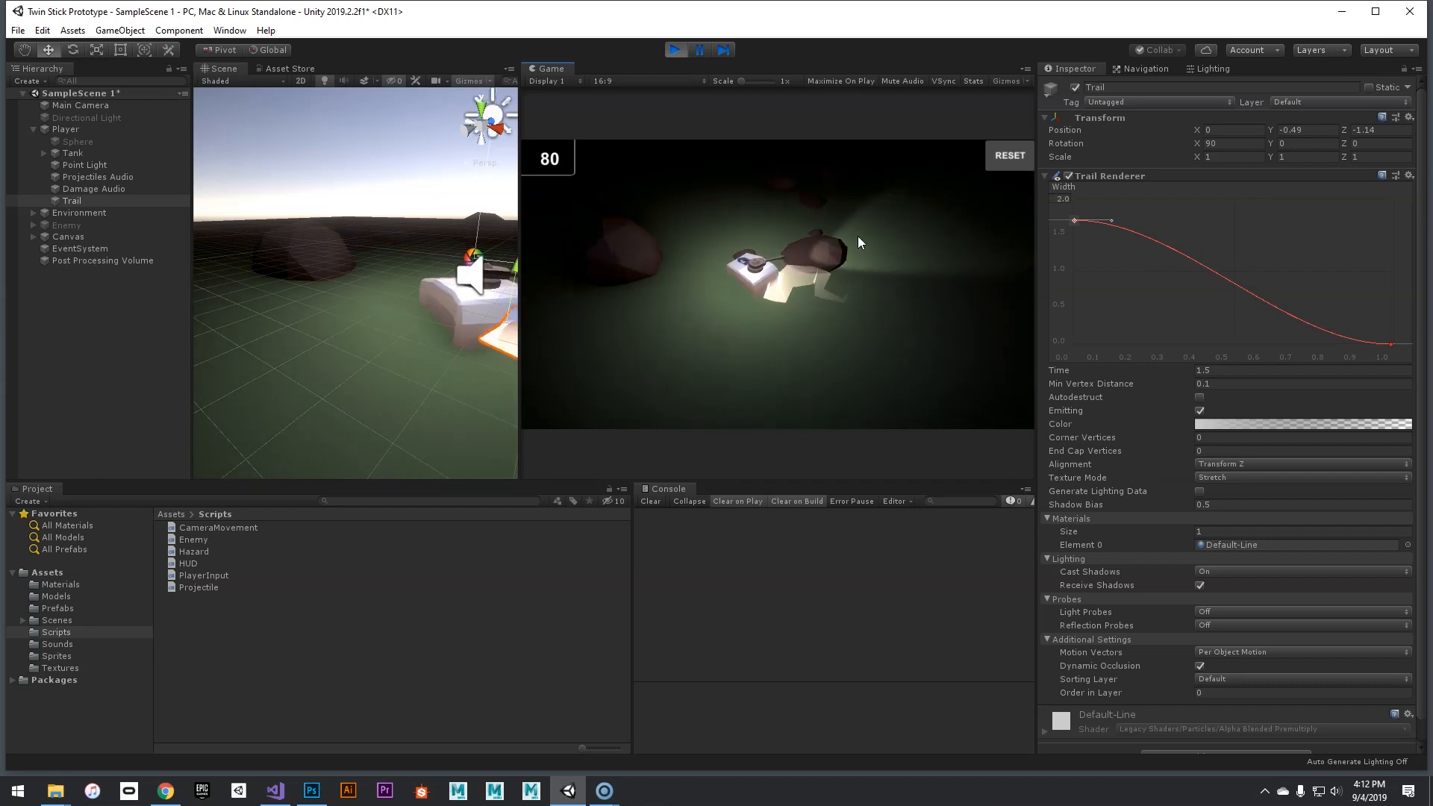
{"action": "key", "text": "w"}
- Stop play mode and delete the Trail object from Player
{"action": "left_click", "coordinate": [669, 50]}
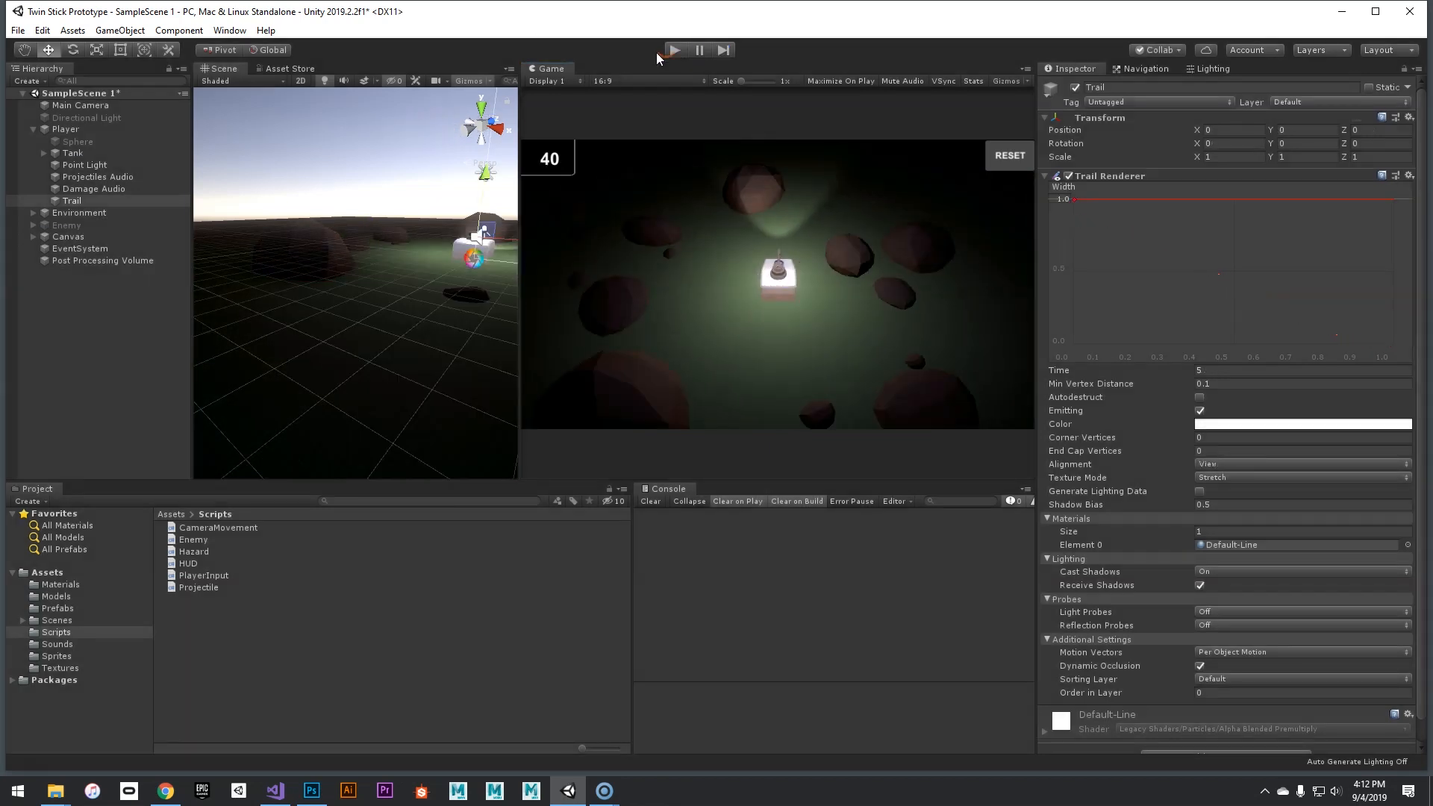
{"action": "right_click", "coordinate": [99, 200]}
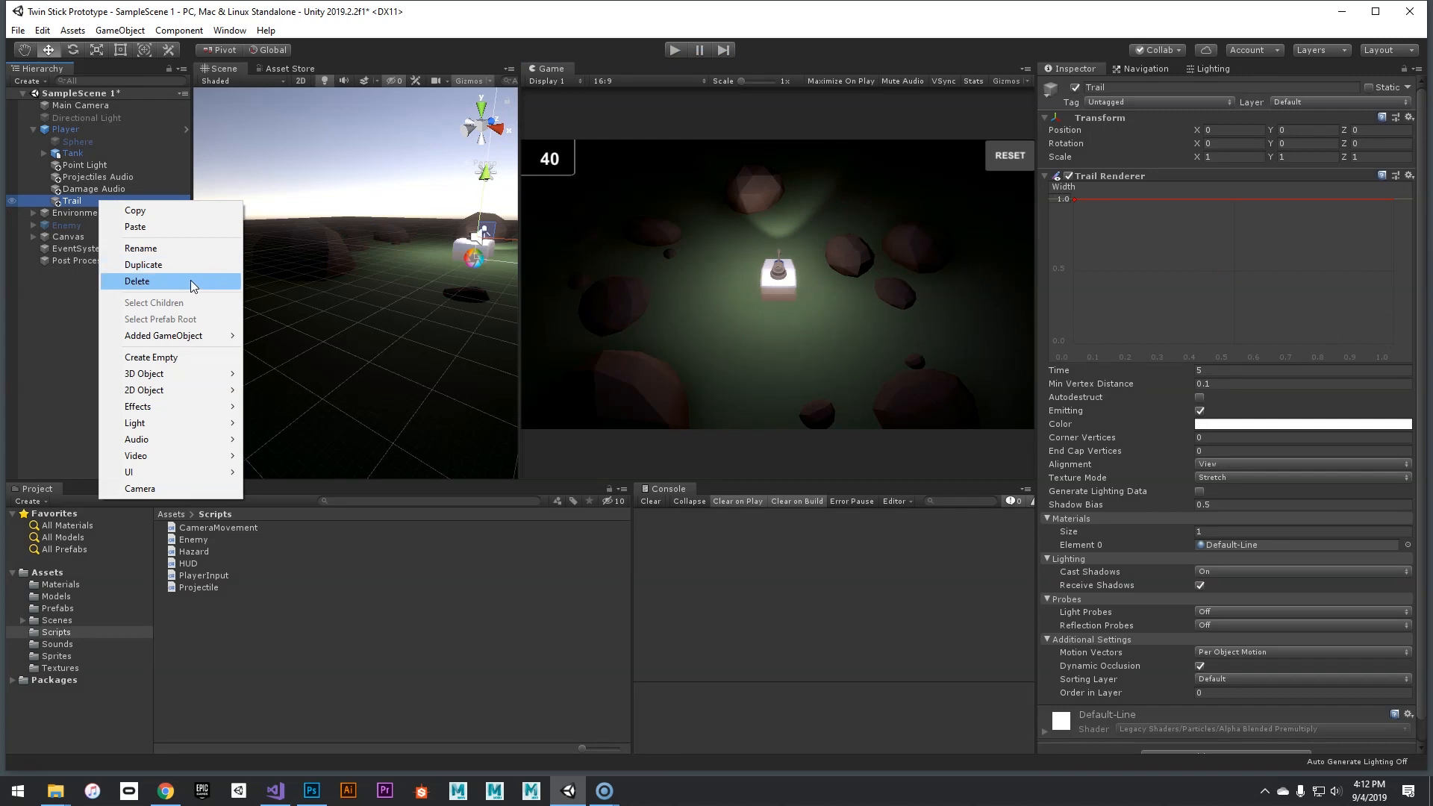
{"action": "left_click", "coordinate": [167, 281]}
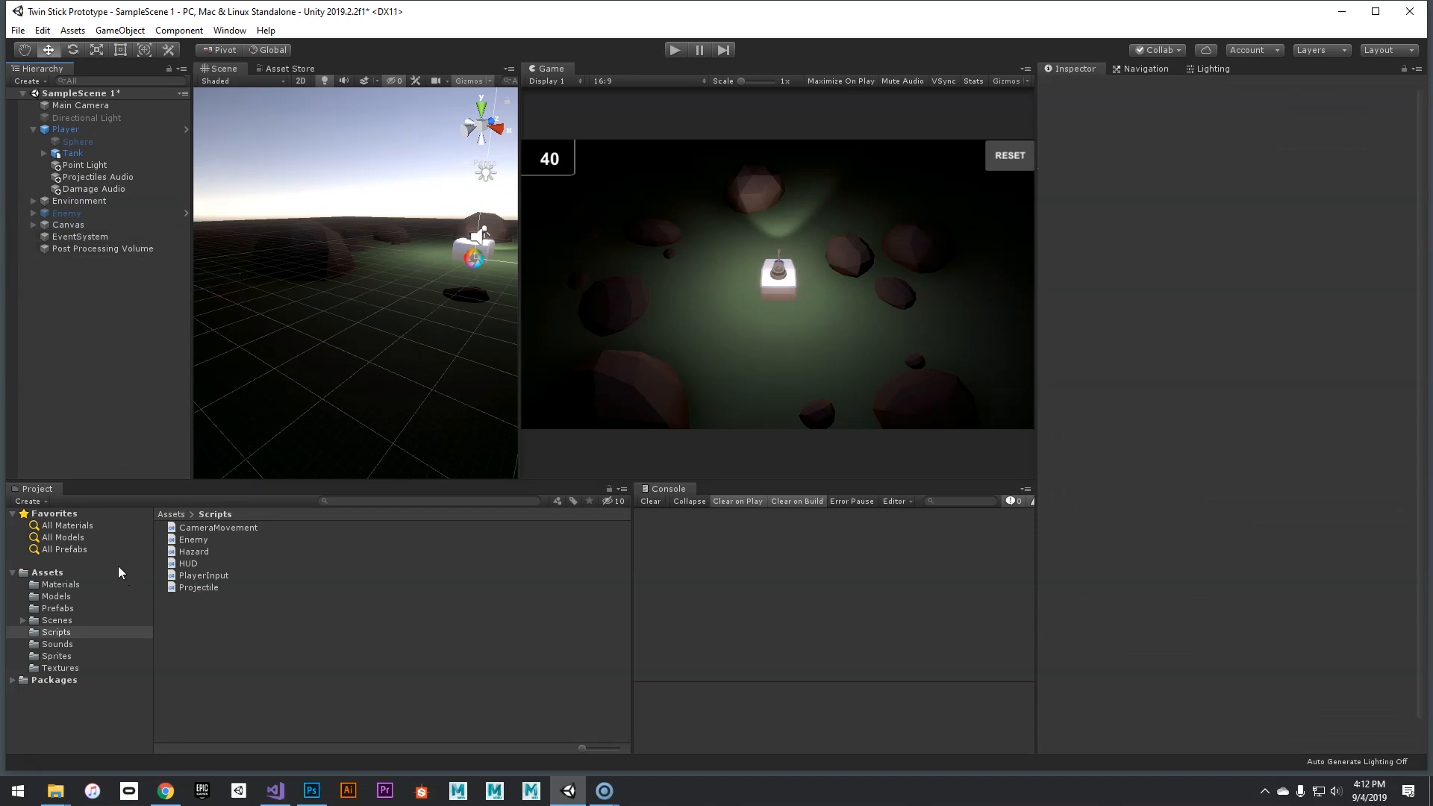
- Open the Projectile prefab from the Prefabs folder to inspect its components and return to the scene
{"action": "left_click", "coordinate": [57, 609]}
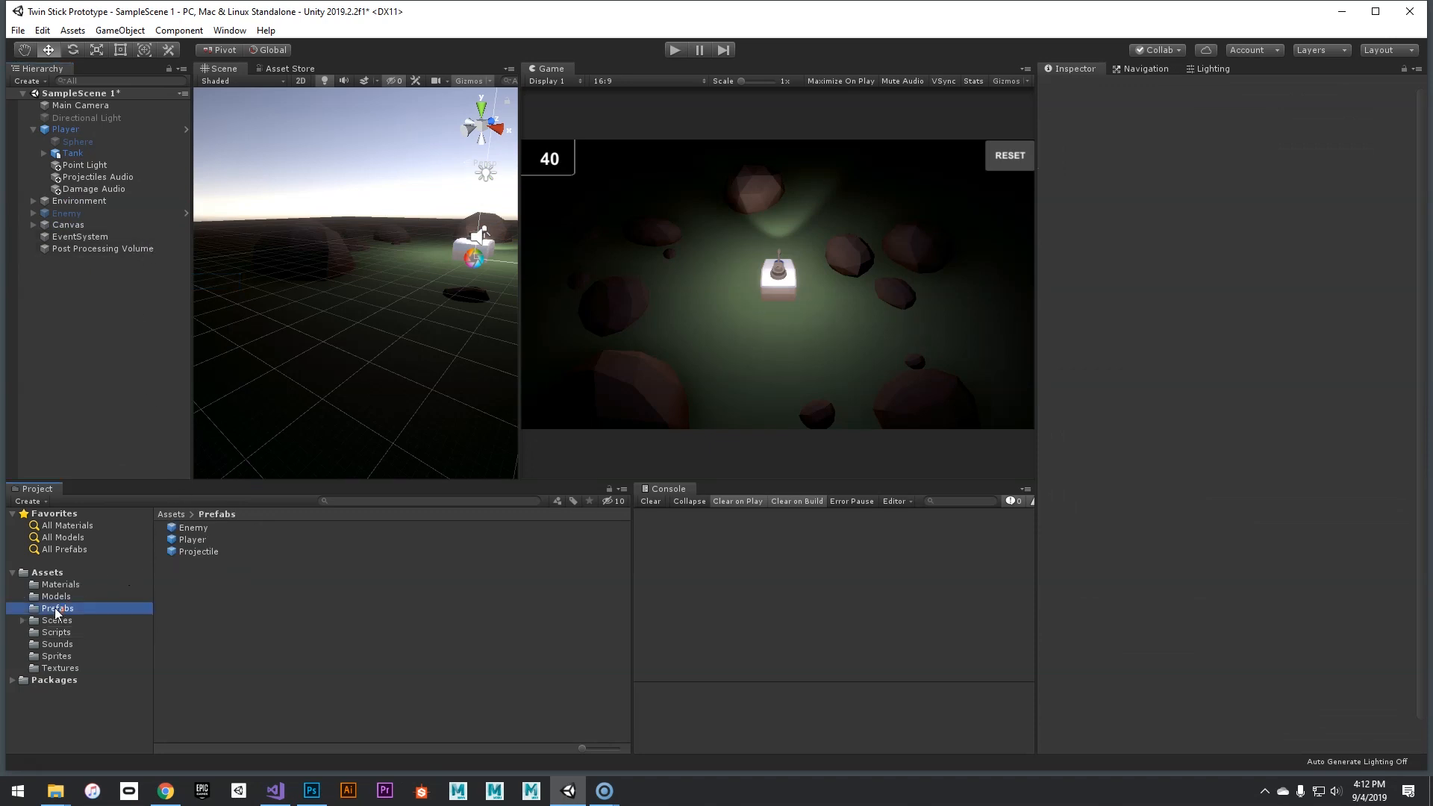
{"action": "left_click", "coordinate": [236, 550]}
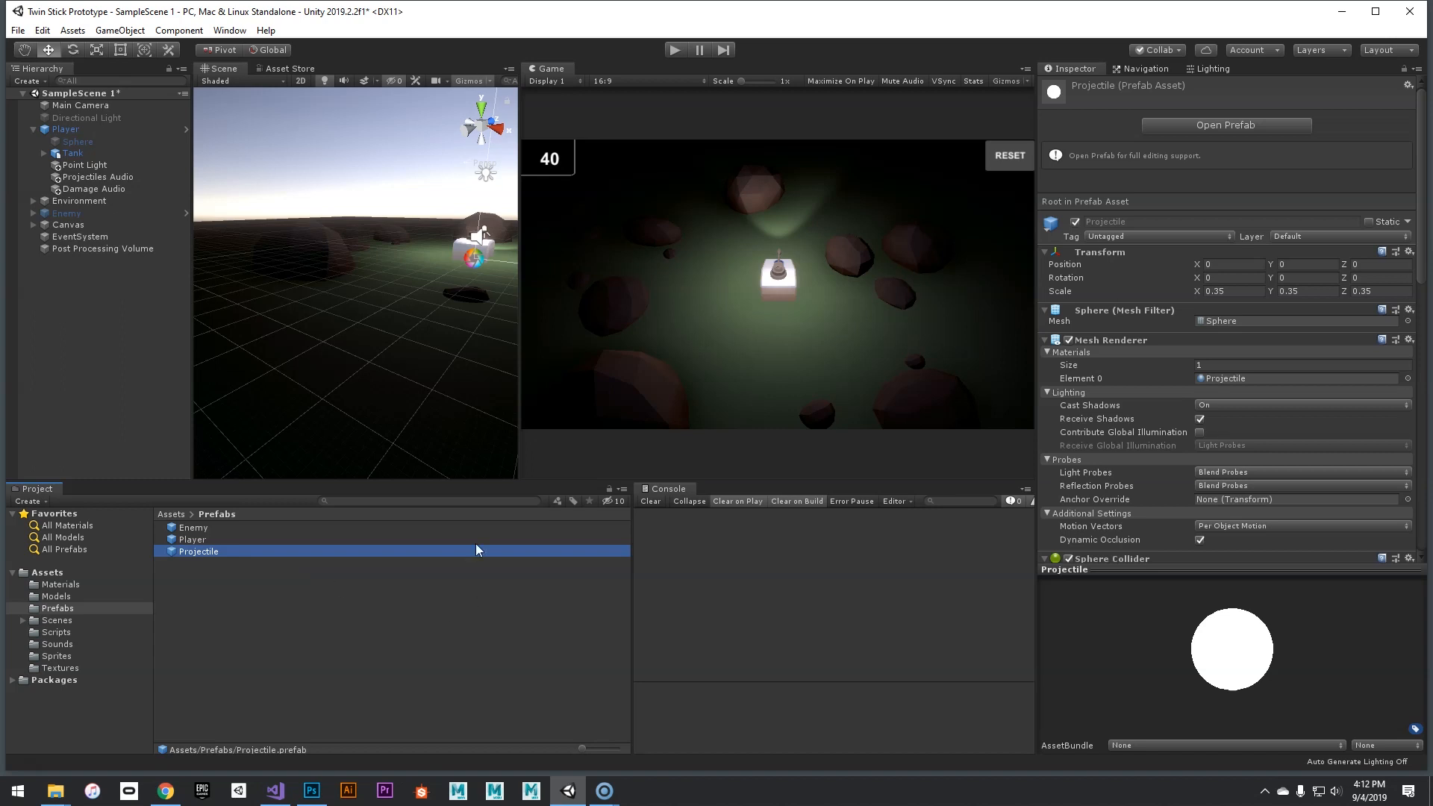
{"action": "left_click", "coordinate": [1243, 127]}
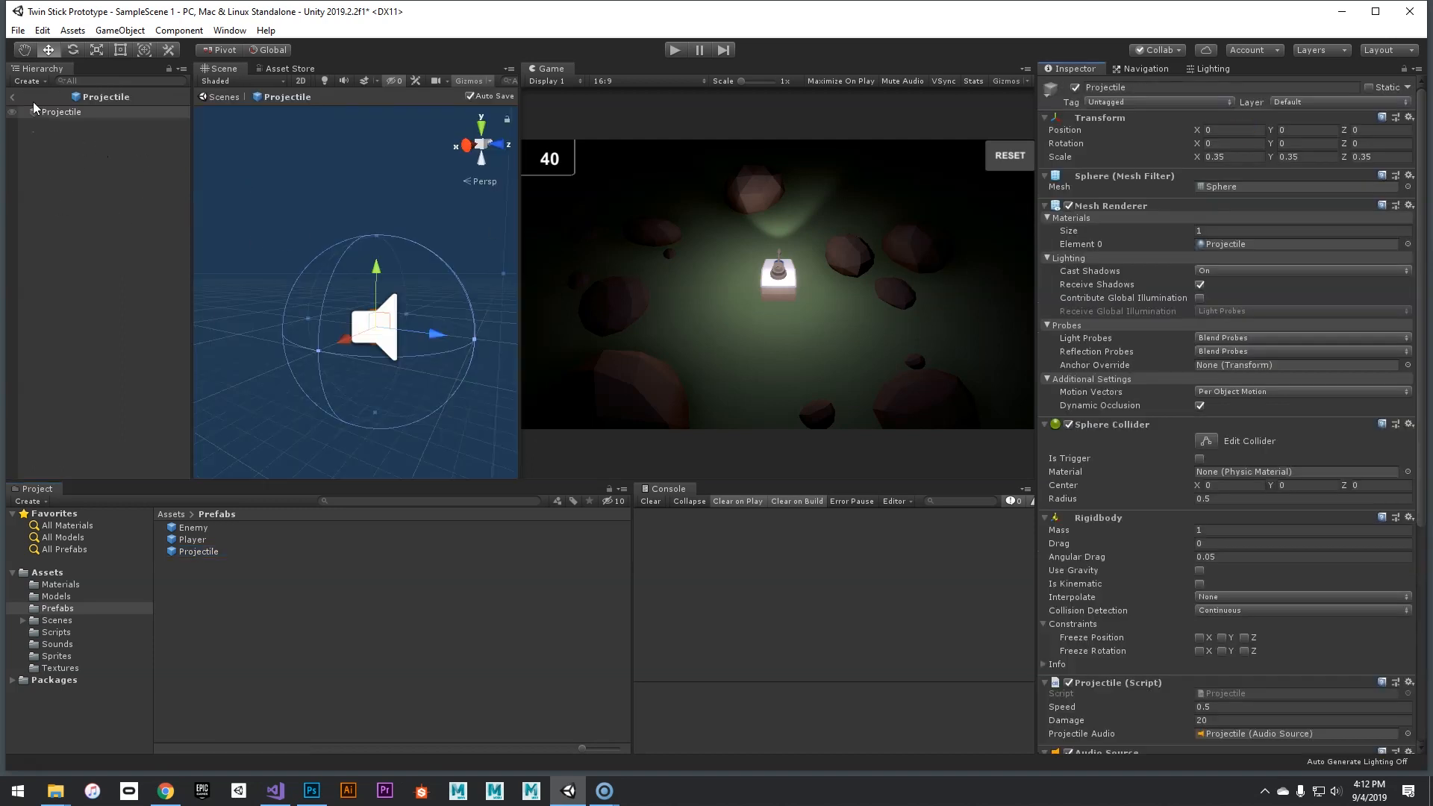
{"action": "left_click", "coordinate": [15, 96]}
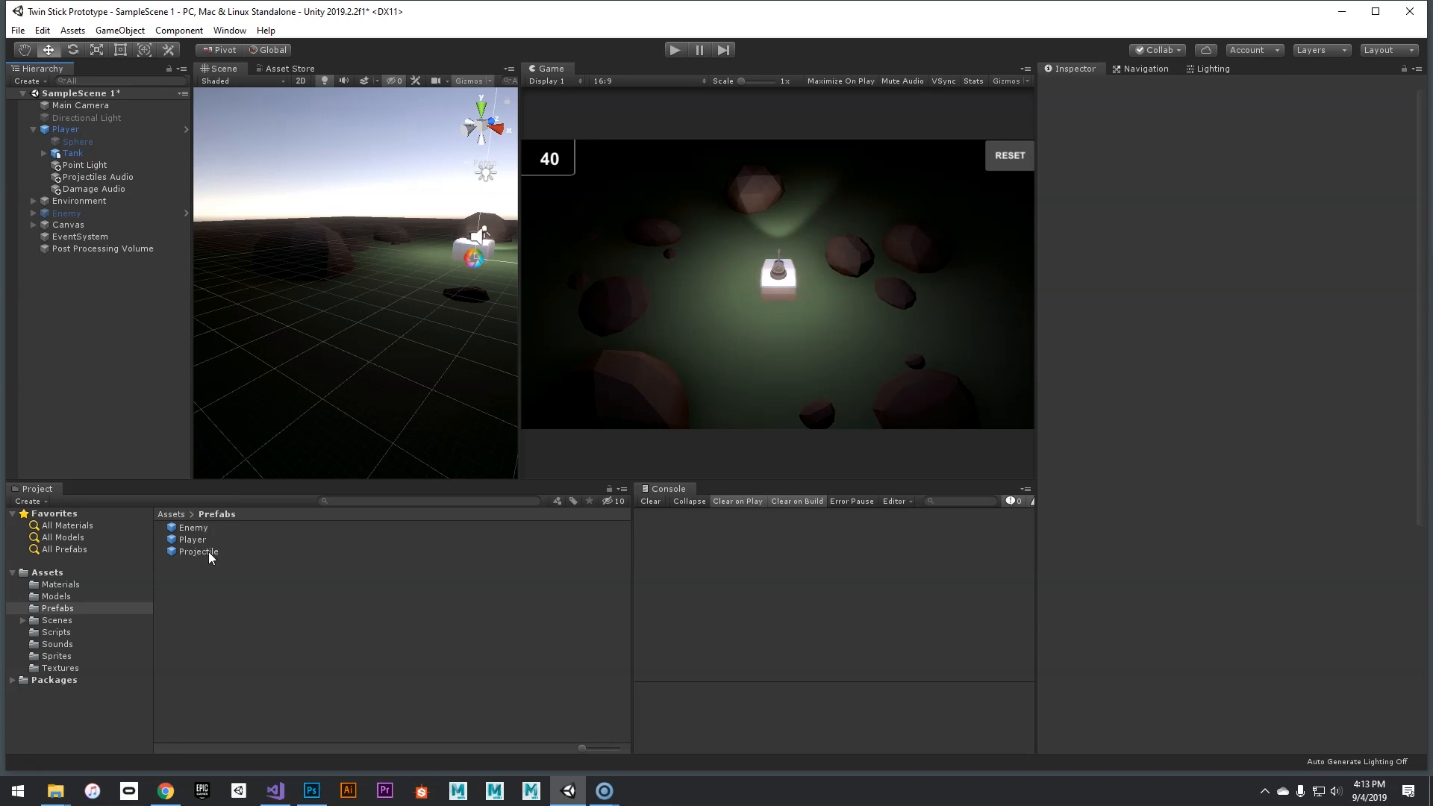
- Place a Projectile prefab instance in the scene and move it beside the tank to X 2.76, Z -1.151
{"action": "left_click_drag", "start_coordinate": [208, 553], "coordinate": [128, 380]}
{"action": "key", "text": "f"}
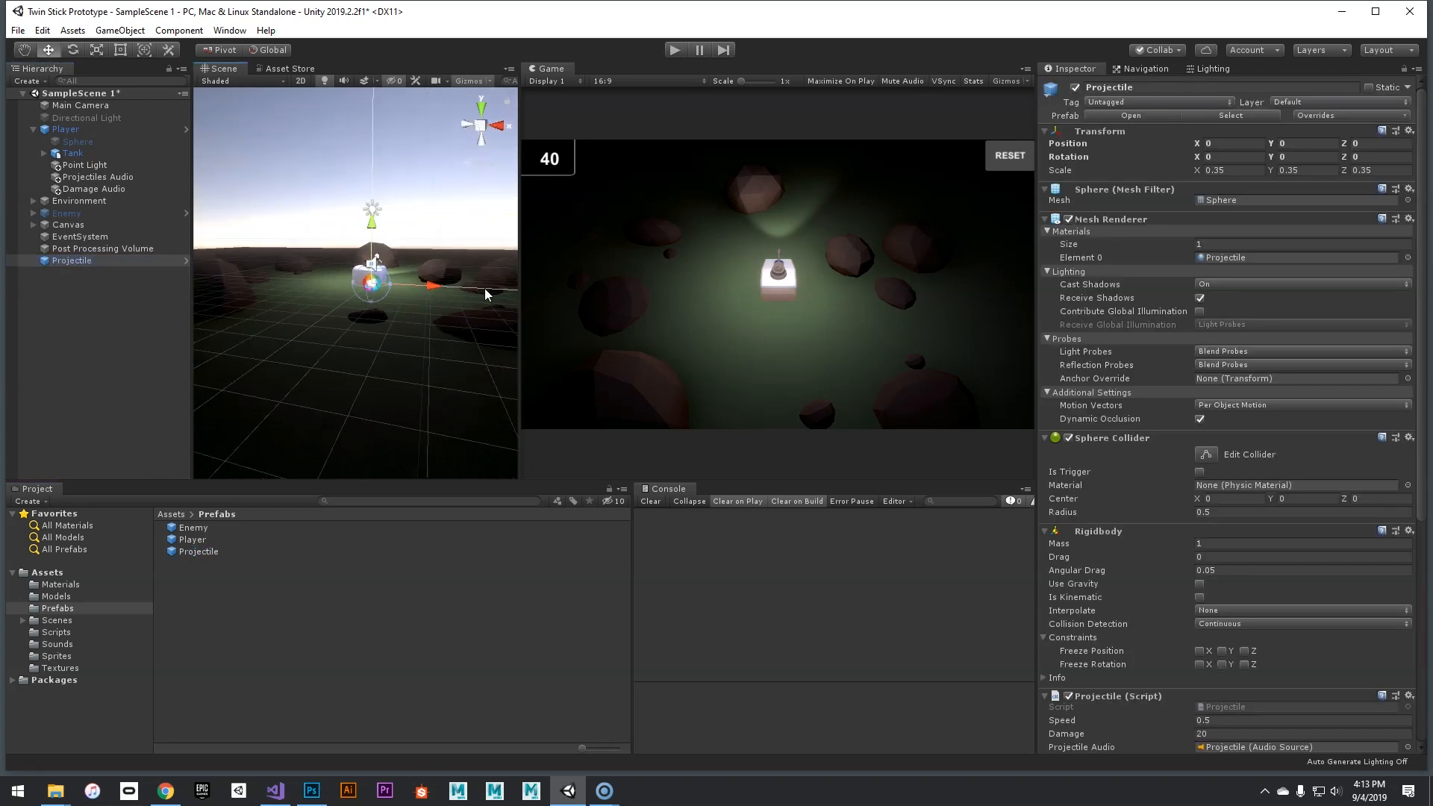
{"action": "left_click_drag", "start_coordinate": [441, 281], "coordinate": [345, 354]}
{"action": "key", "text": "f"}
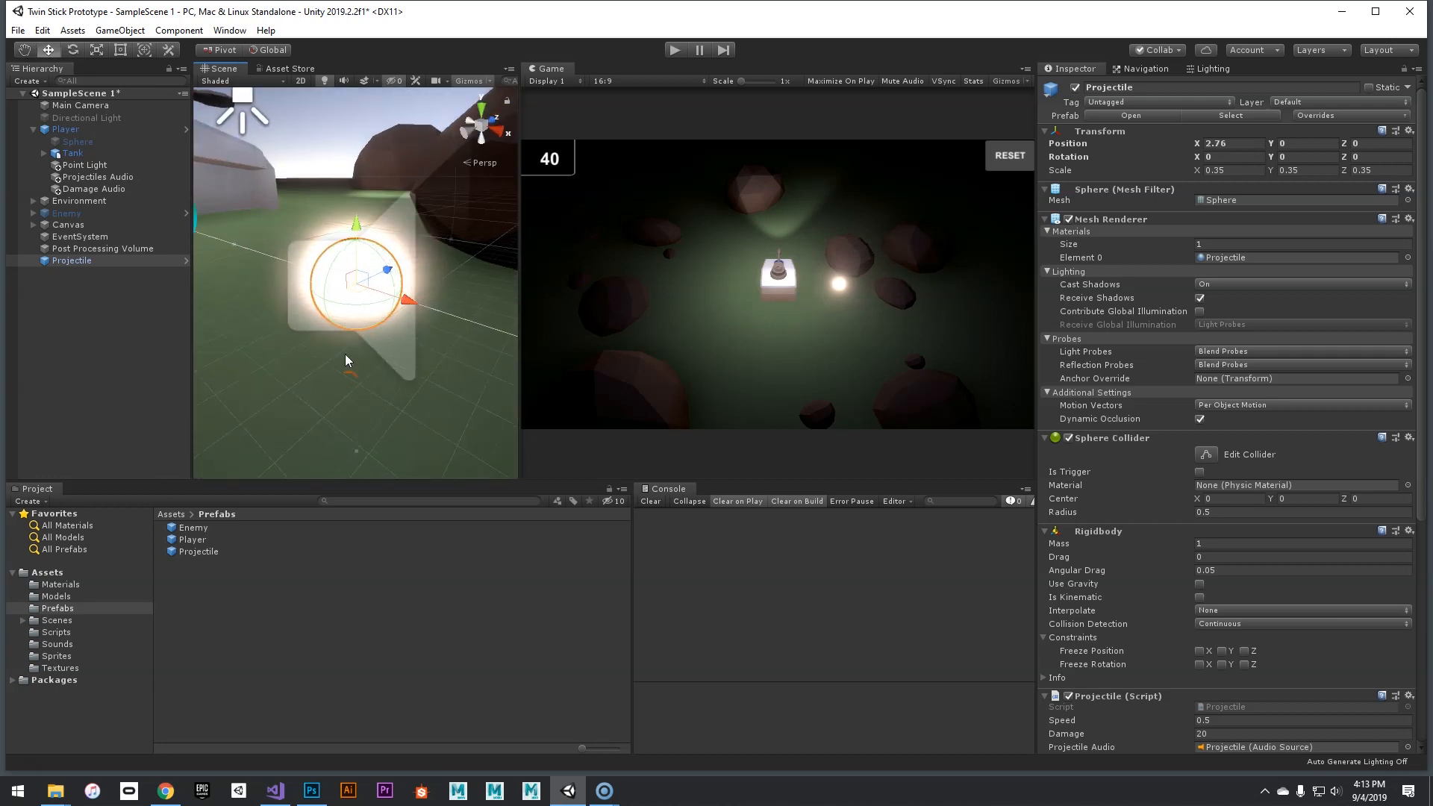
{"action": "scroll", "coordinate": [349, 347], "scroll_direction": "down", "scroll_amount": 4}
{"action": "left_click_drag", "start_coordinate": [386, 270], "coordinate": [354, 300]}
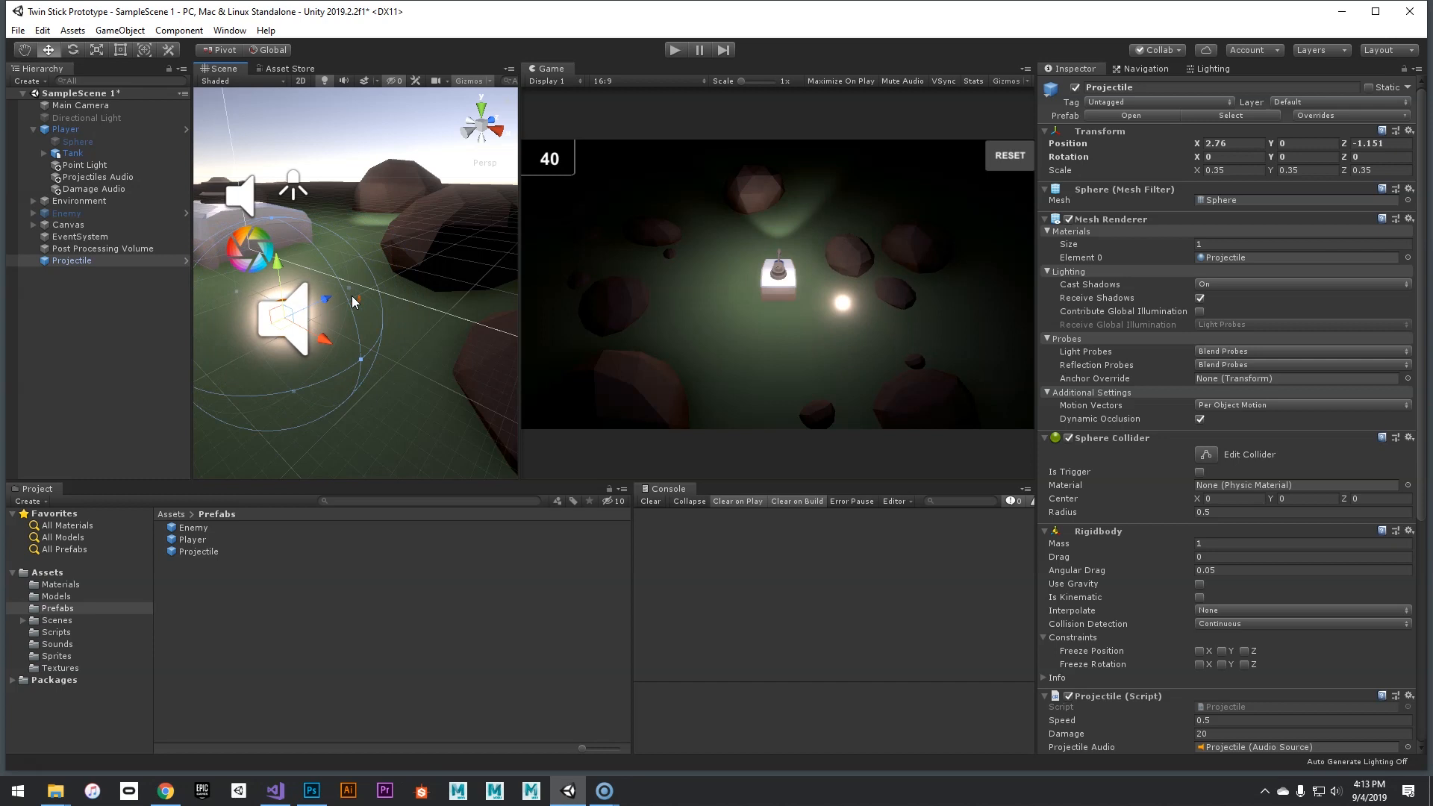
- Add a Trail Renderer component to the Projectile instance and move the object through the scene to preview its trail
{"action": "right_click", "coordinate": [87, 262]}
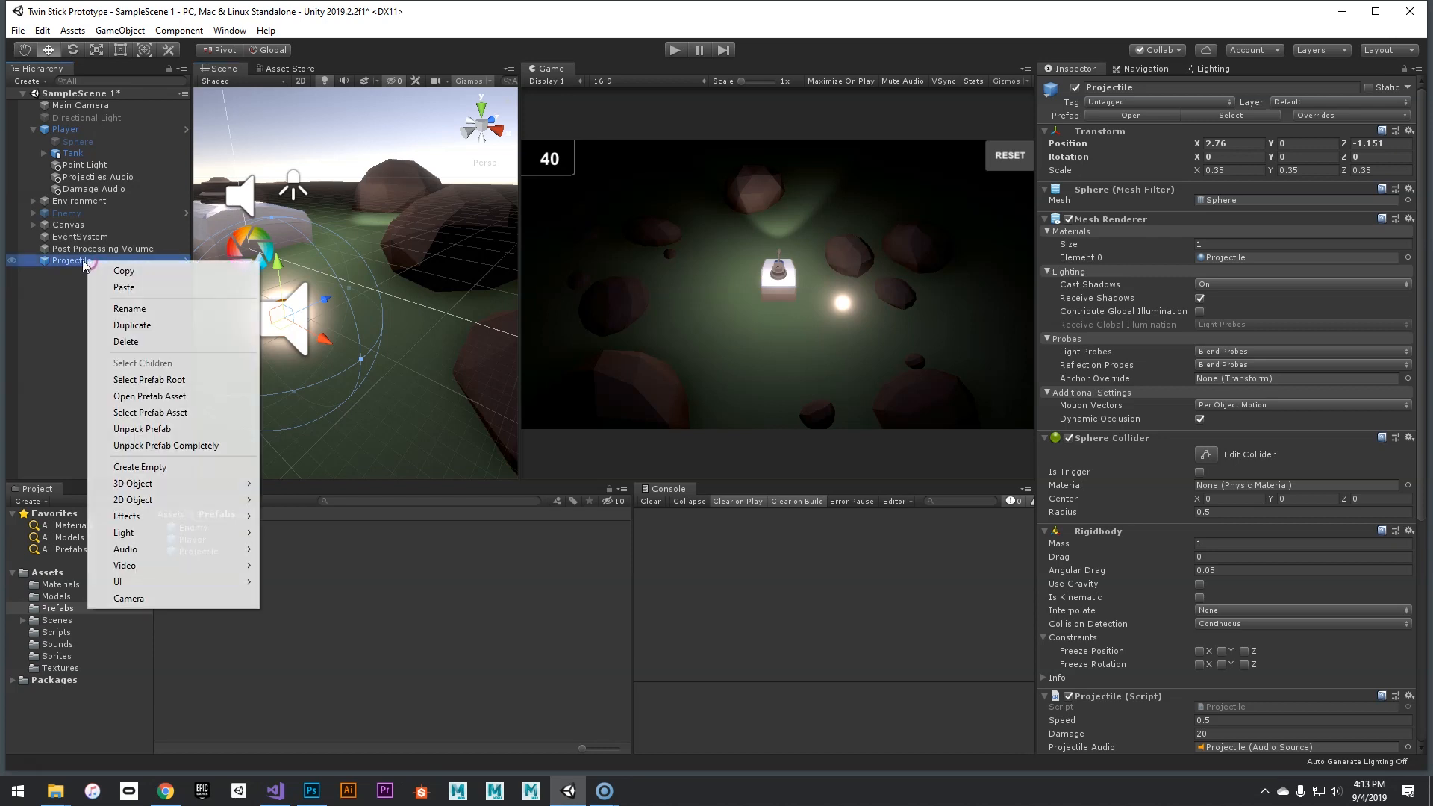
{"action": "left_click", "coordinate": [73, 261]}
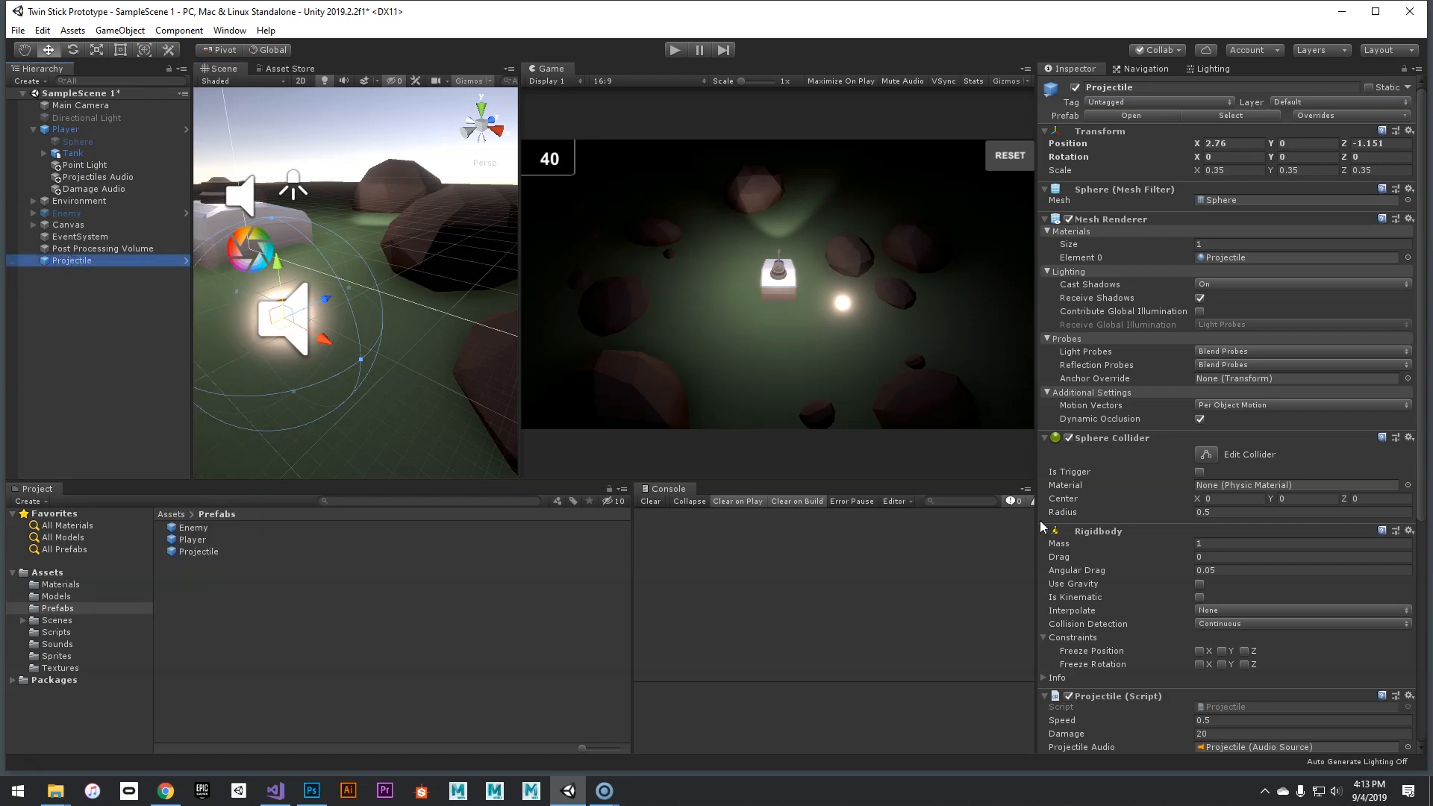
{"action": "scroll", "coordinate": [1097, 511], "scroll_direction": "down", "scroll_amount": 5}
{"action": "left_click", "coordinate": [1246, 739]}
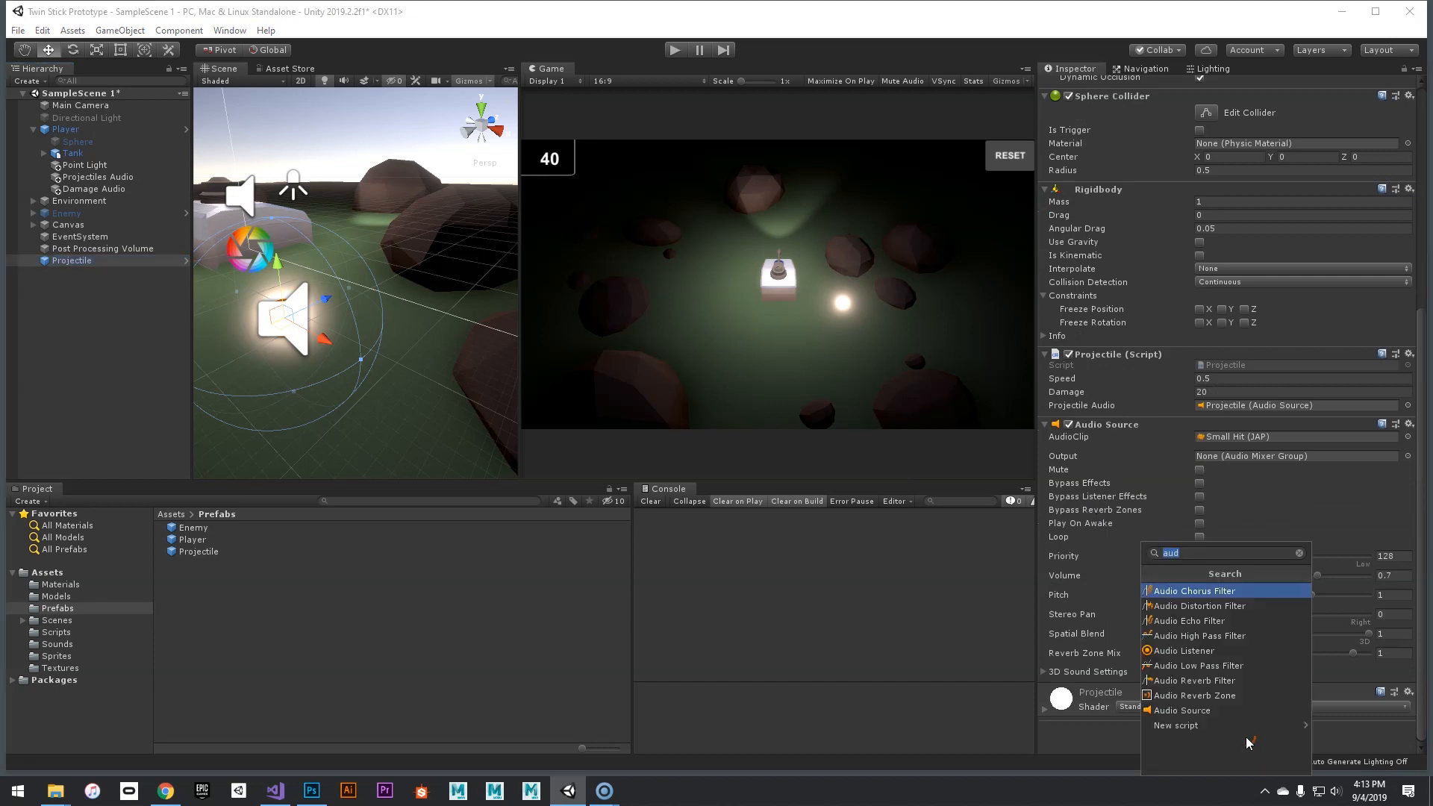
{"action": "type", "text": "trail"}
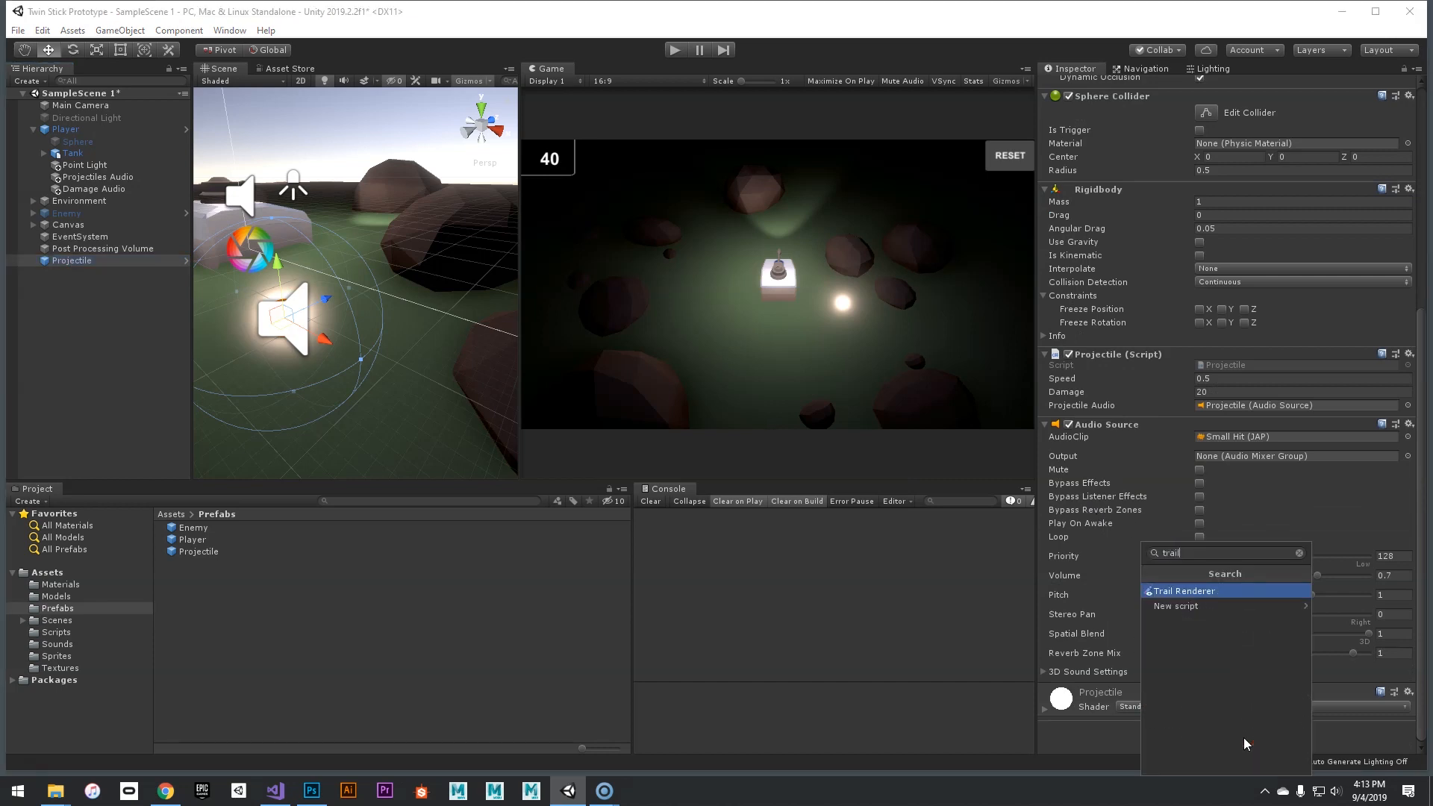
{"action": "key", "text": "Return"}
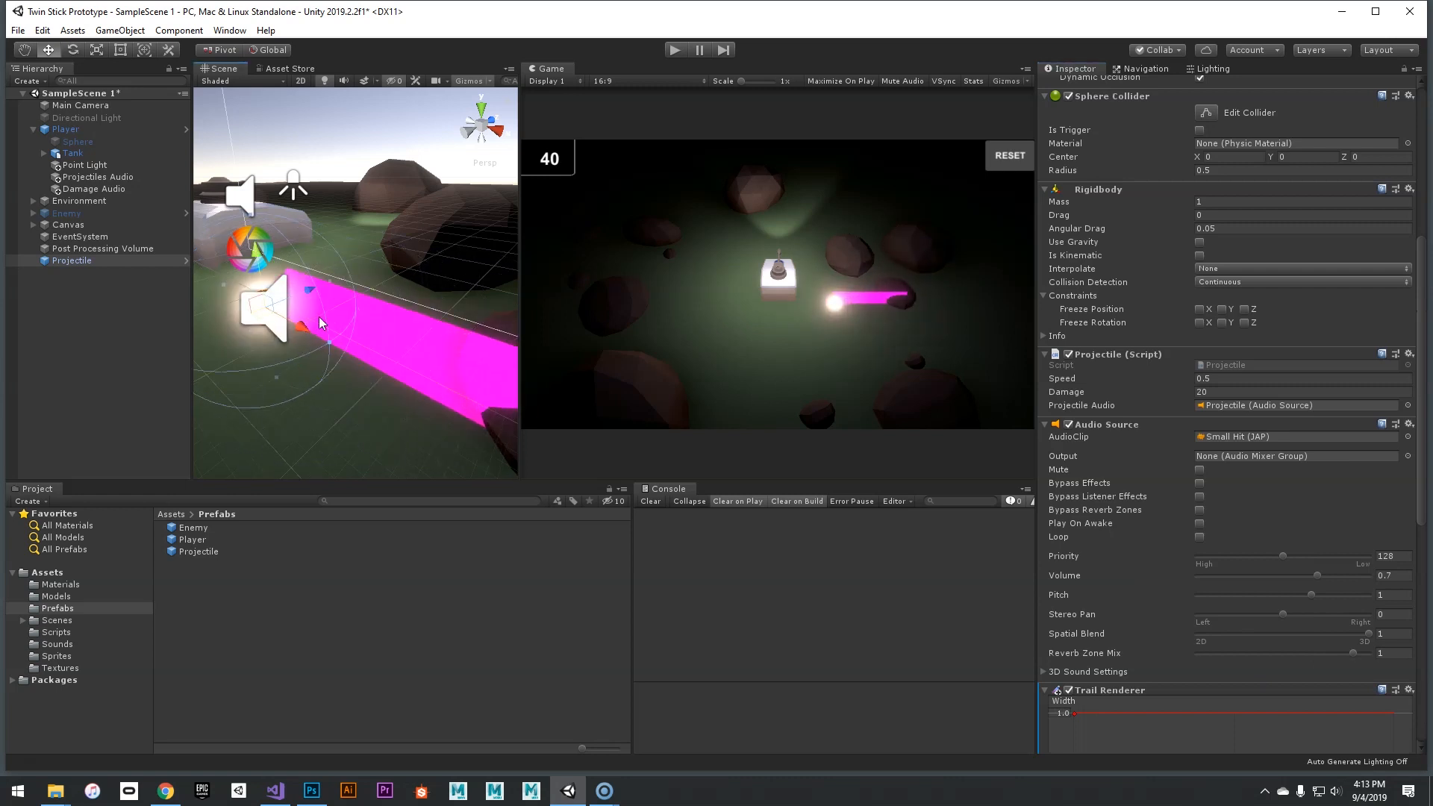
{"action": "left_click_drag", "start_coordinate": [329, 288], "coordinate": [405, 208]}
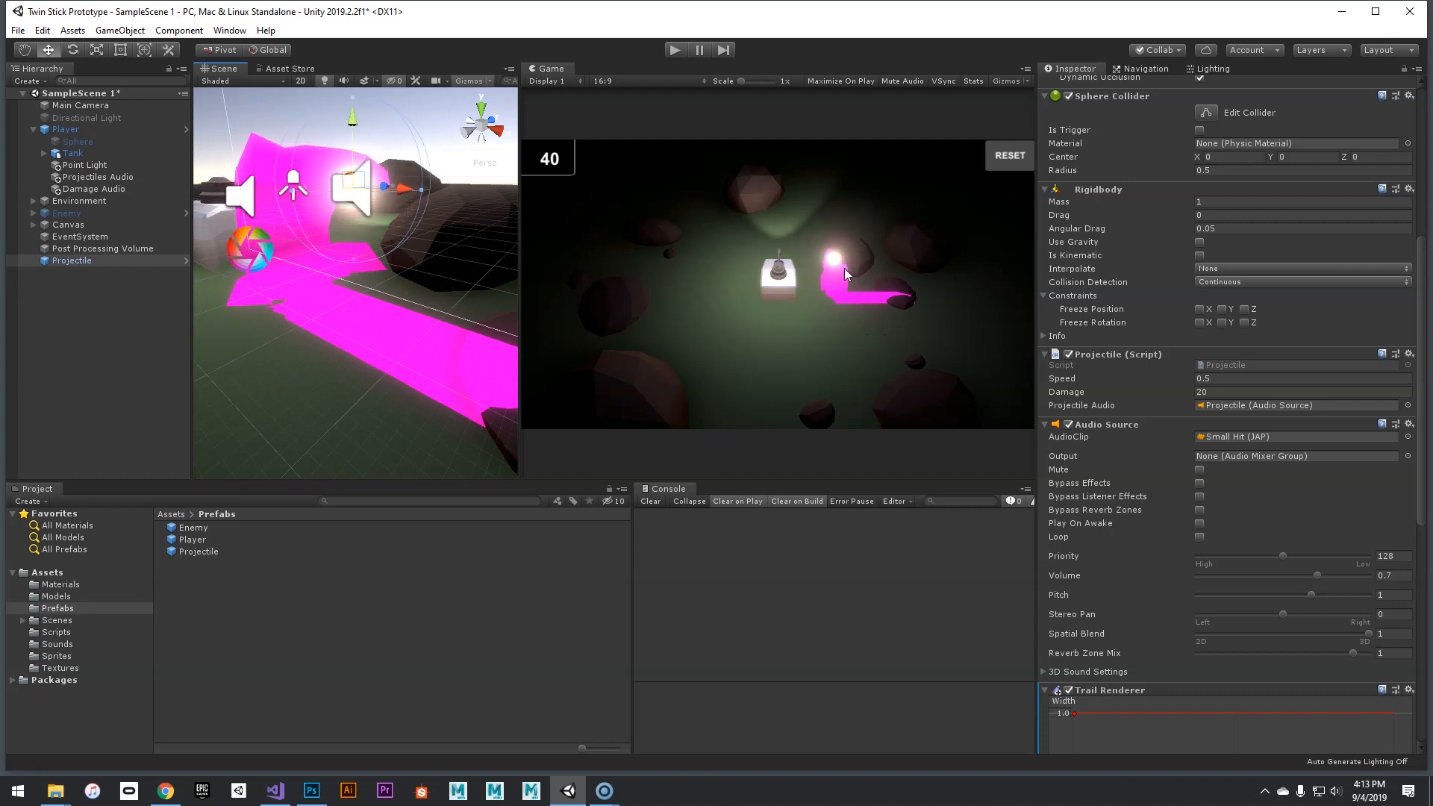
- Open the Materials folder in the project assets
{"action": "scroll", "coordinate": [1233, 499], "scroll_direction": "down", "scroll_amount": 10}
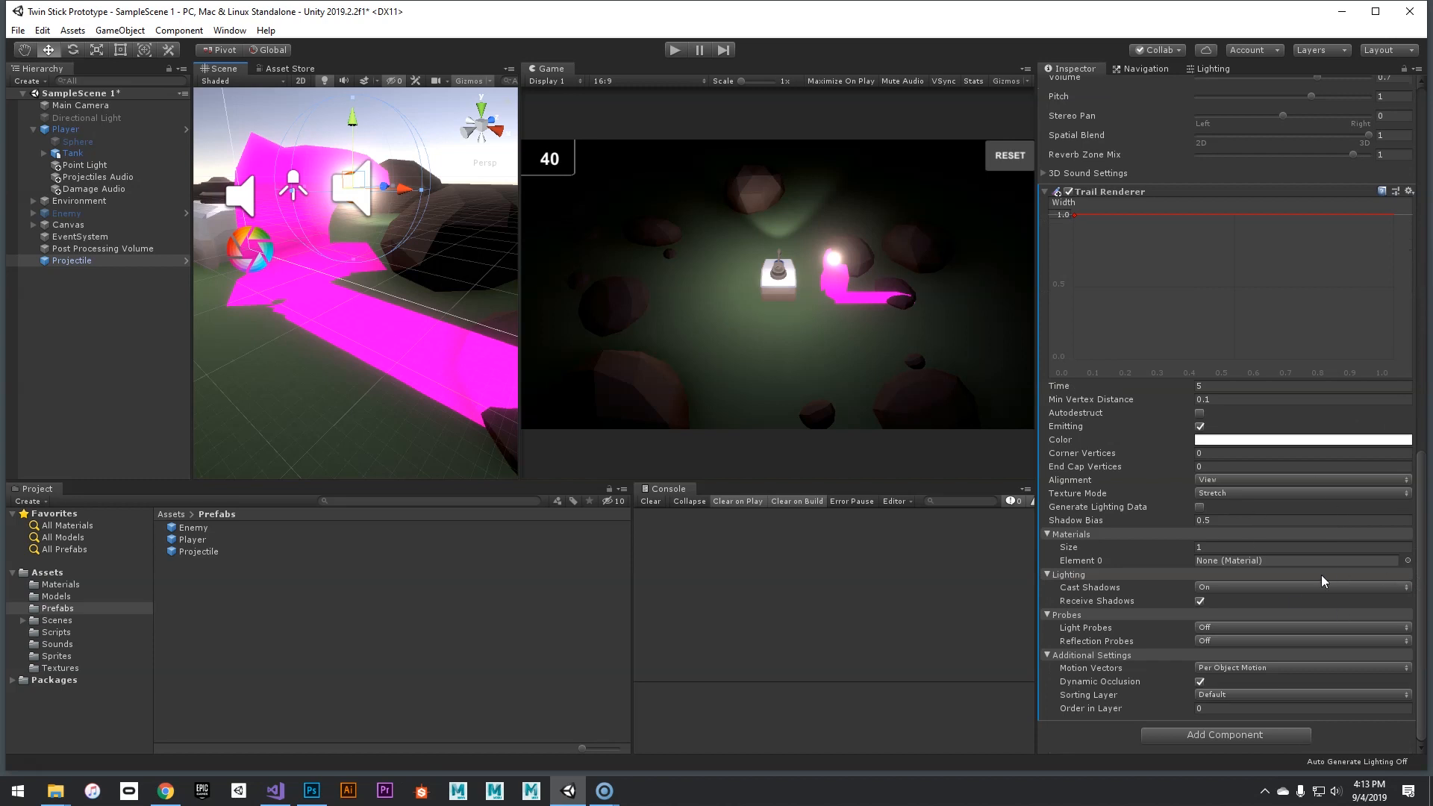
{"action": "left_click", "coordinate": [66, 583]}
{"action": "left_click", "coordinate": [226, 602]}
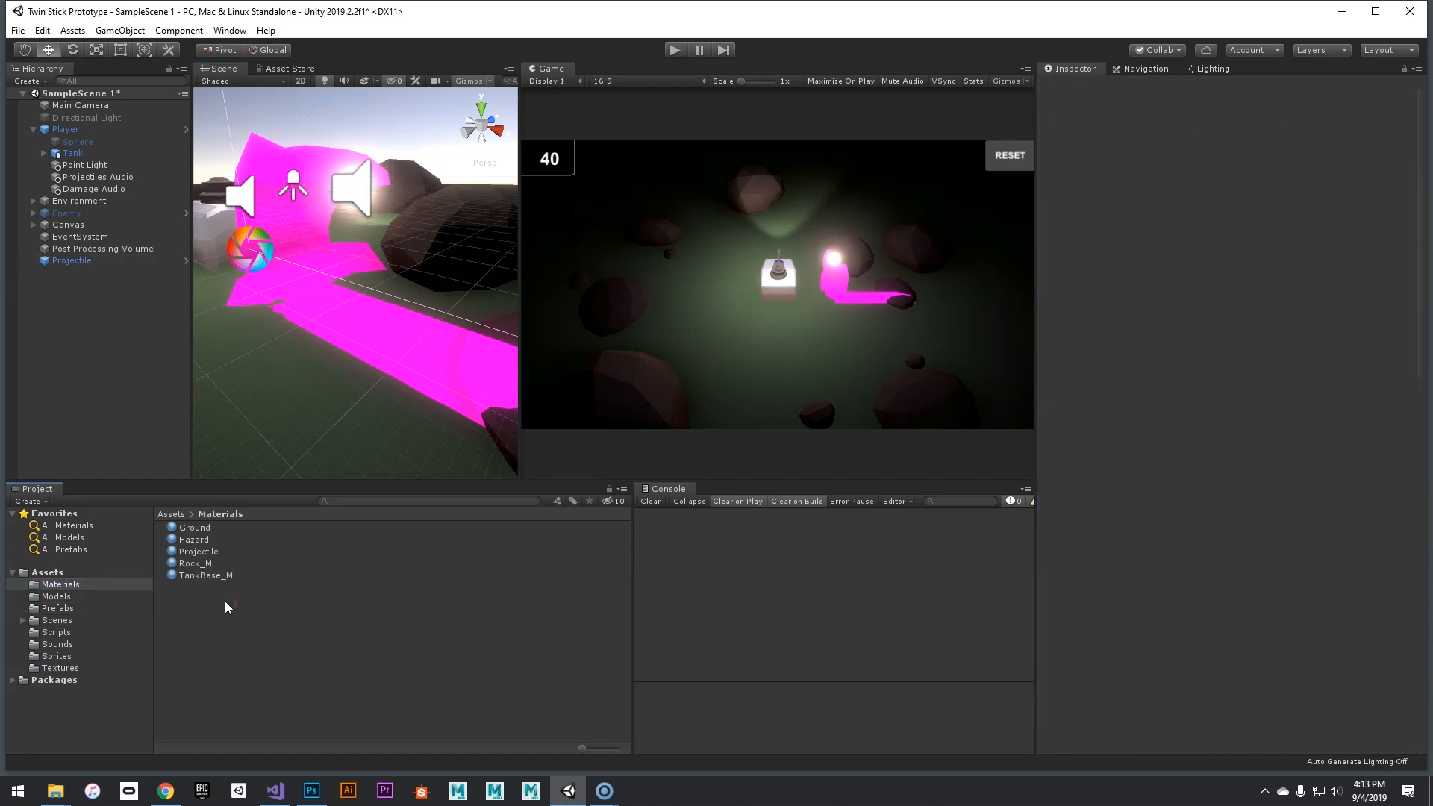
{"action": "right_click", "coordinate": [225, 602]}
{"action": "mouse_move", "coordinate": [329, 256]}
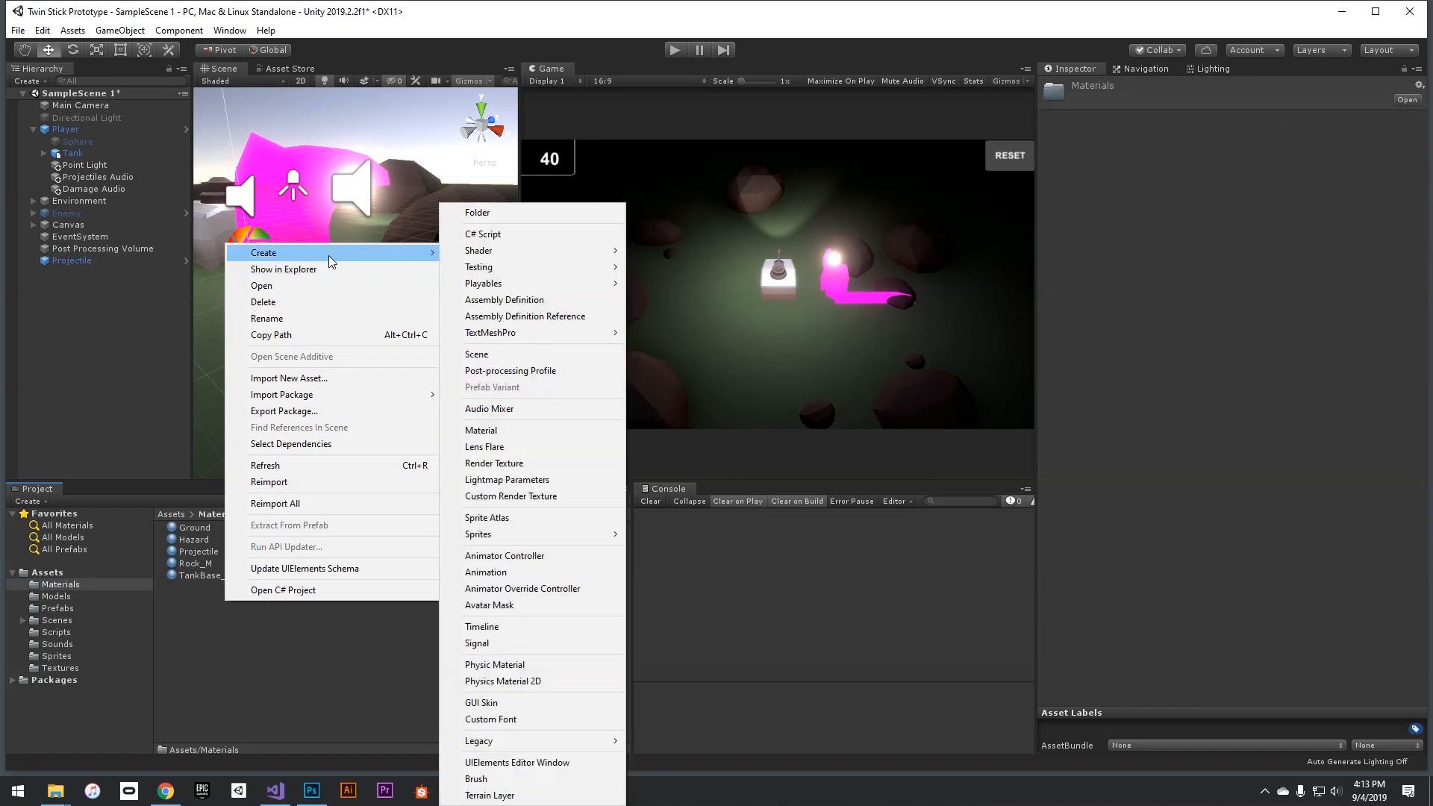
{"action": "left_click", "coordinate": [110, 256]}
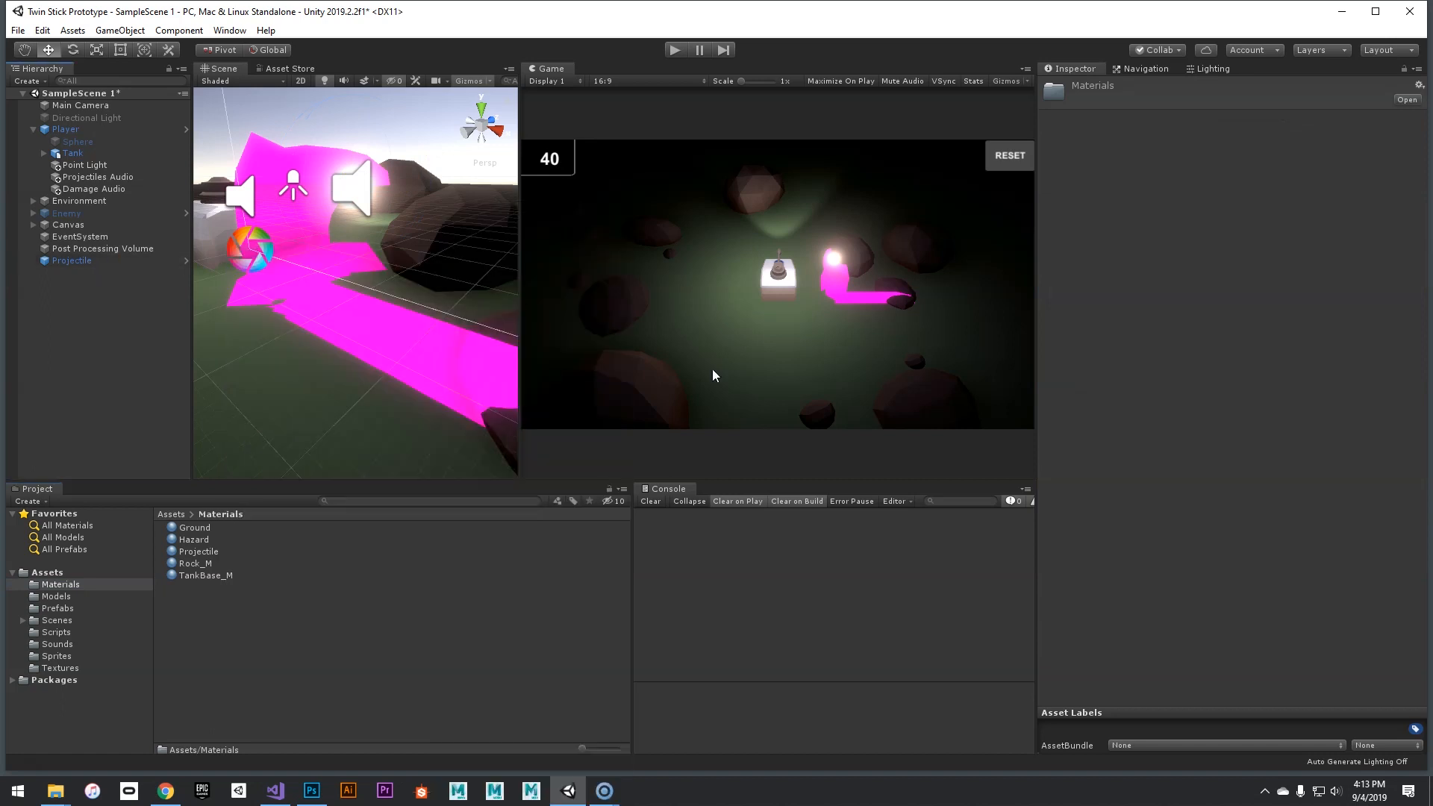
- Browse the available materials for the empty material slot of the Projectile's Trail Renderer
{"action": "left_click", "coordinate": [86, 259]}
{"action": "scroll", "coordinate": [1302, 547], "scroll_direction": "down", "scroll_amount": 10}
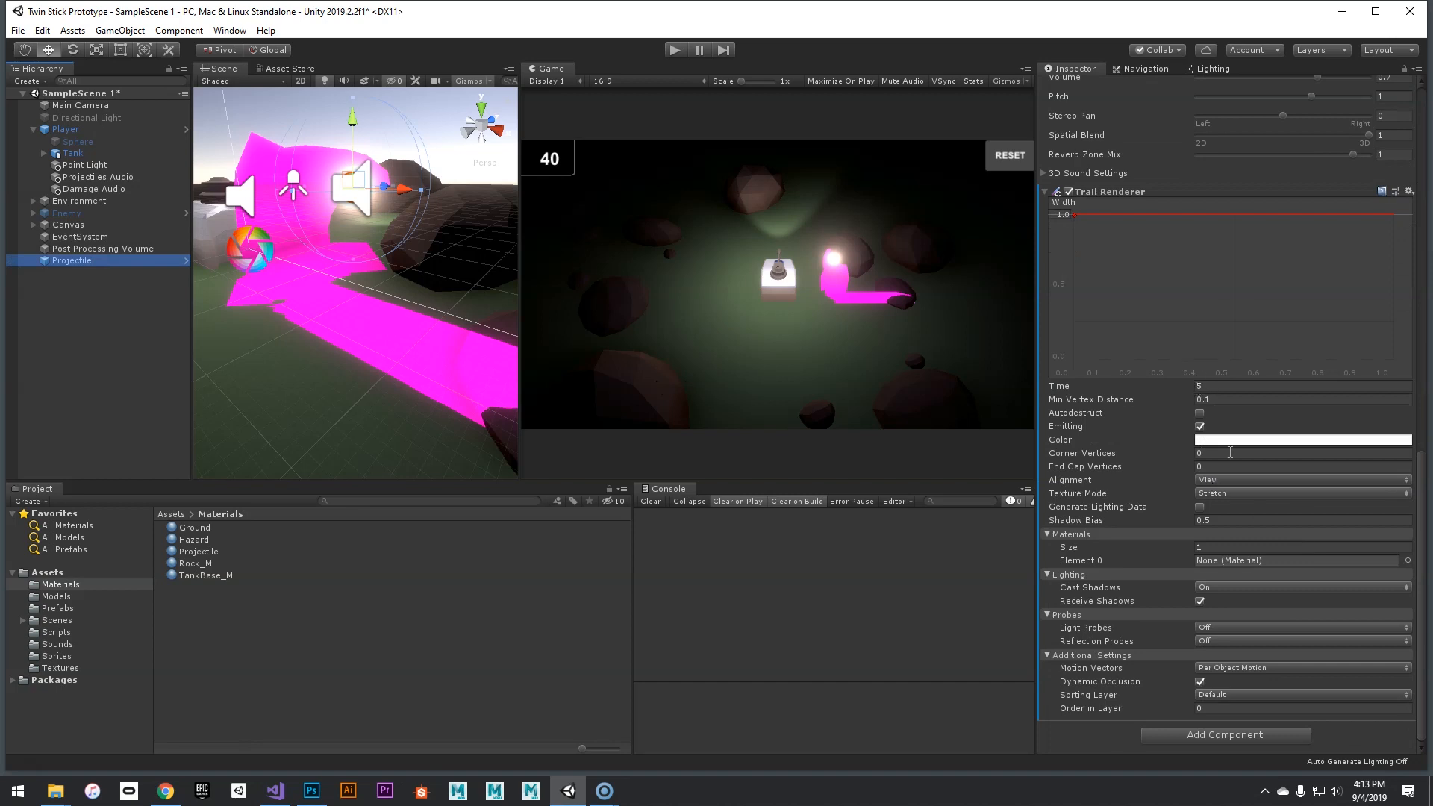
{"action": "left_click", "coordinate": [1408, 561]}
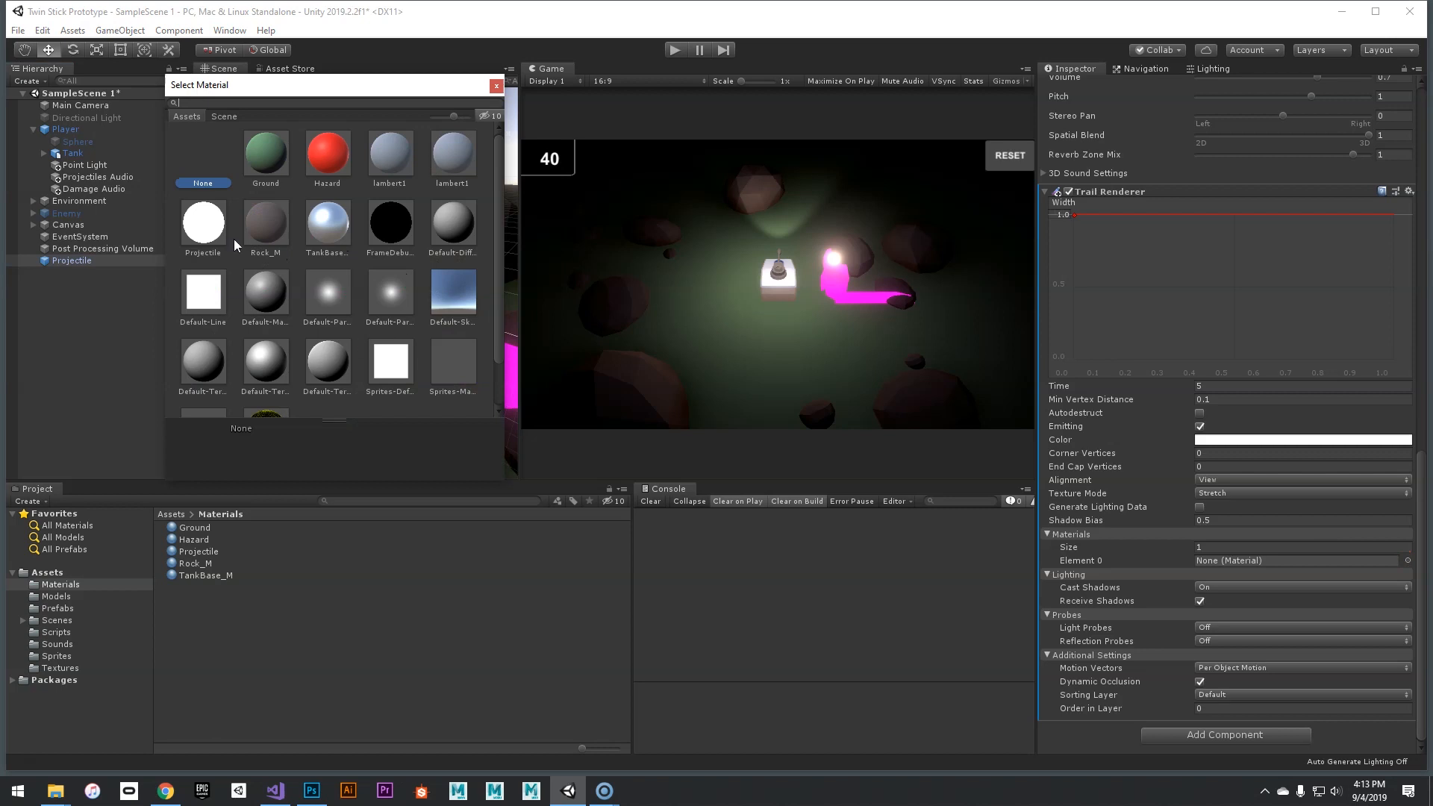
{"action": "scroll", "coordinate": [429, 257], "scroll_direction": "down", "scroll_amount": 3}
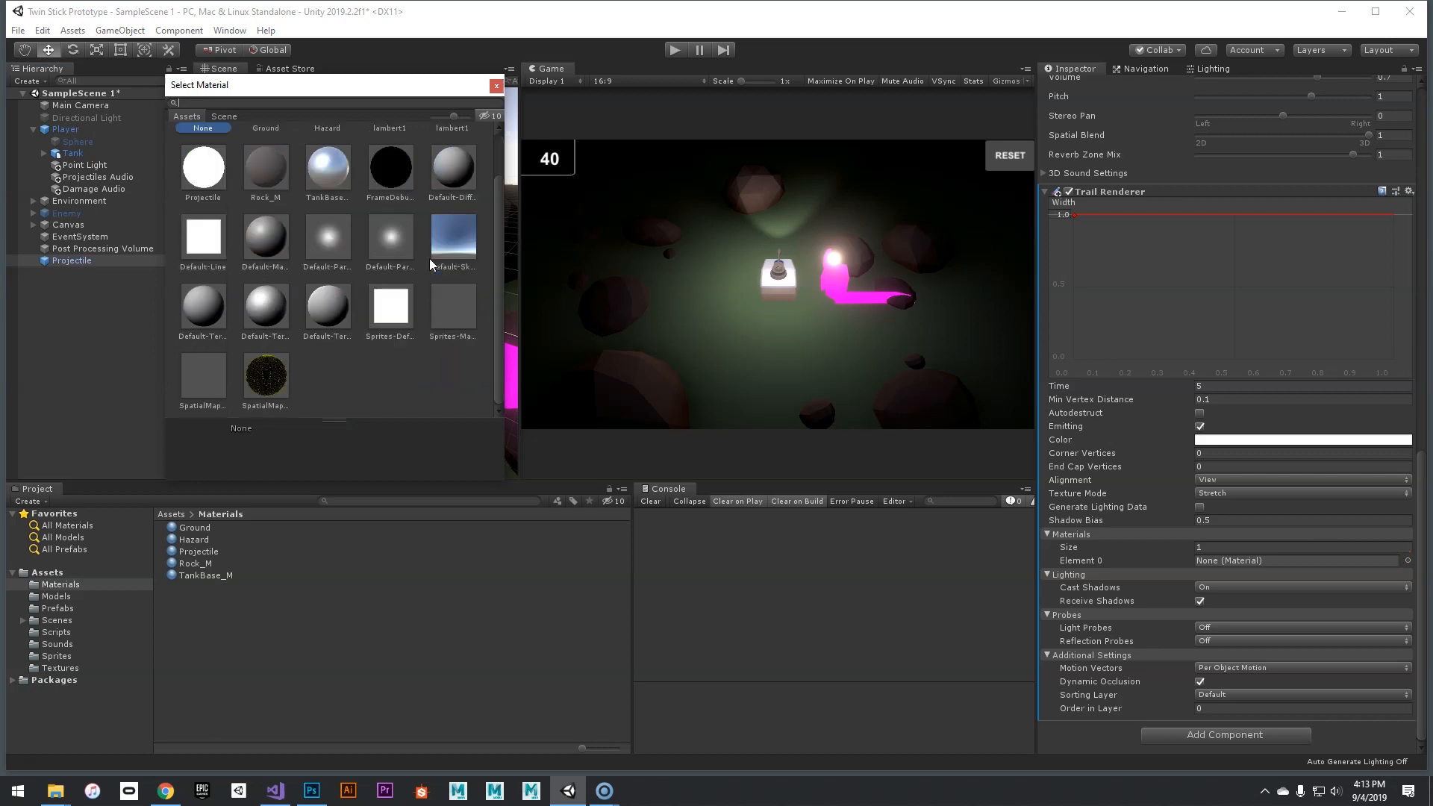
{"action": "scroll", "coordinate": [428, 259], "scroll_direction": "up", "scroll_amount": 3}
{"action": "left_click", "coordinate": [339, 677]}
- Create a new material named Projectile_Trail_M in the Materials folder
{"action": "right_click", "coordinate": [233, 609]}
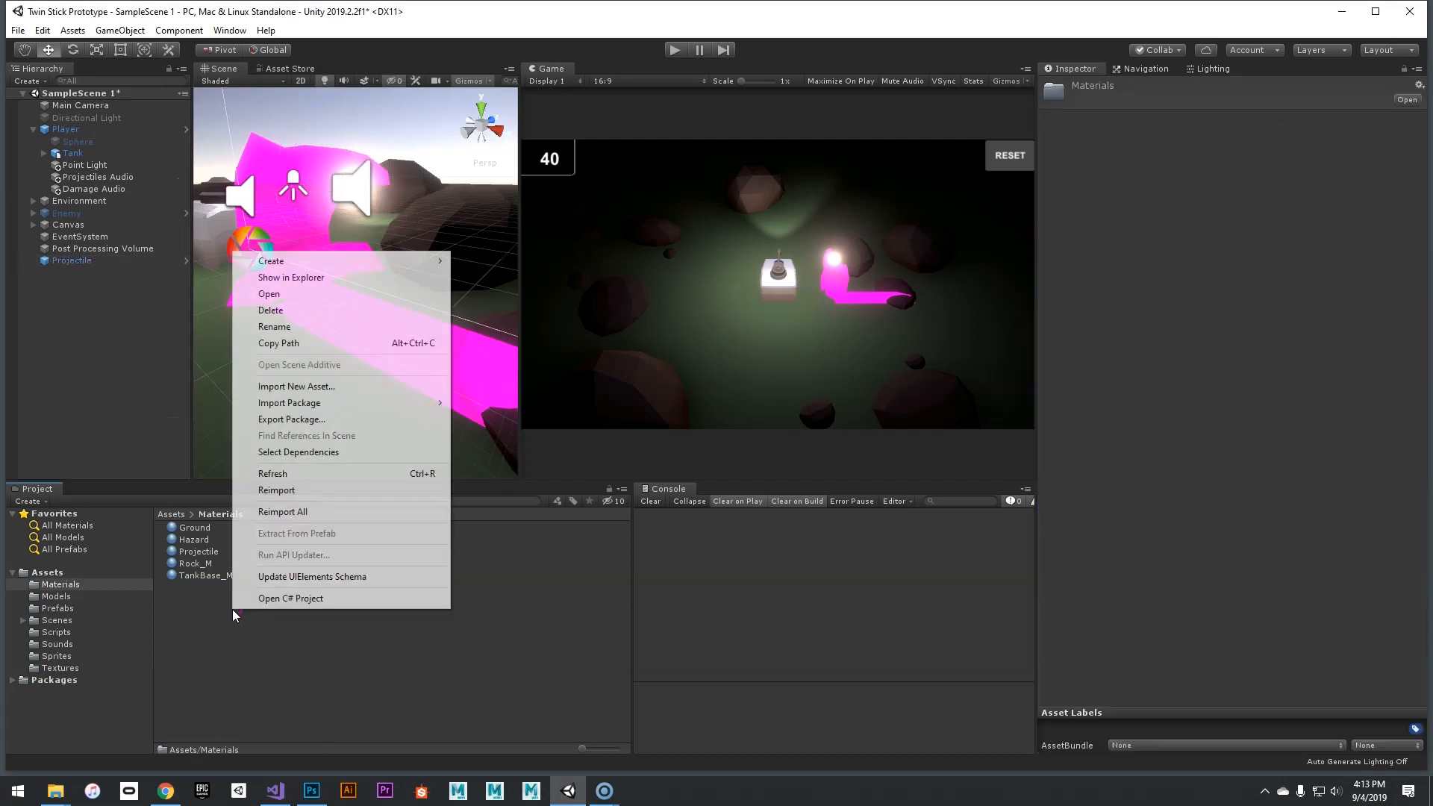
{"action": "mouse_move", "coordinate": [298, 261]}
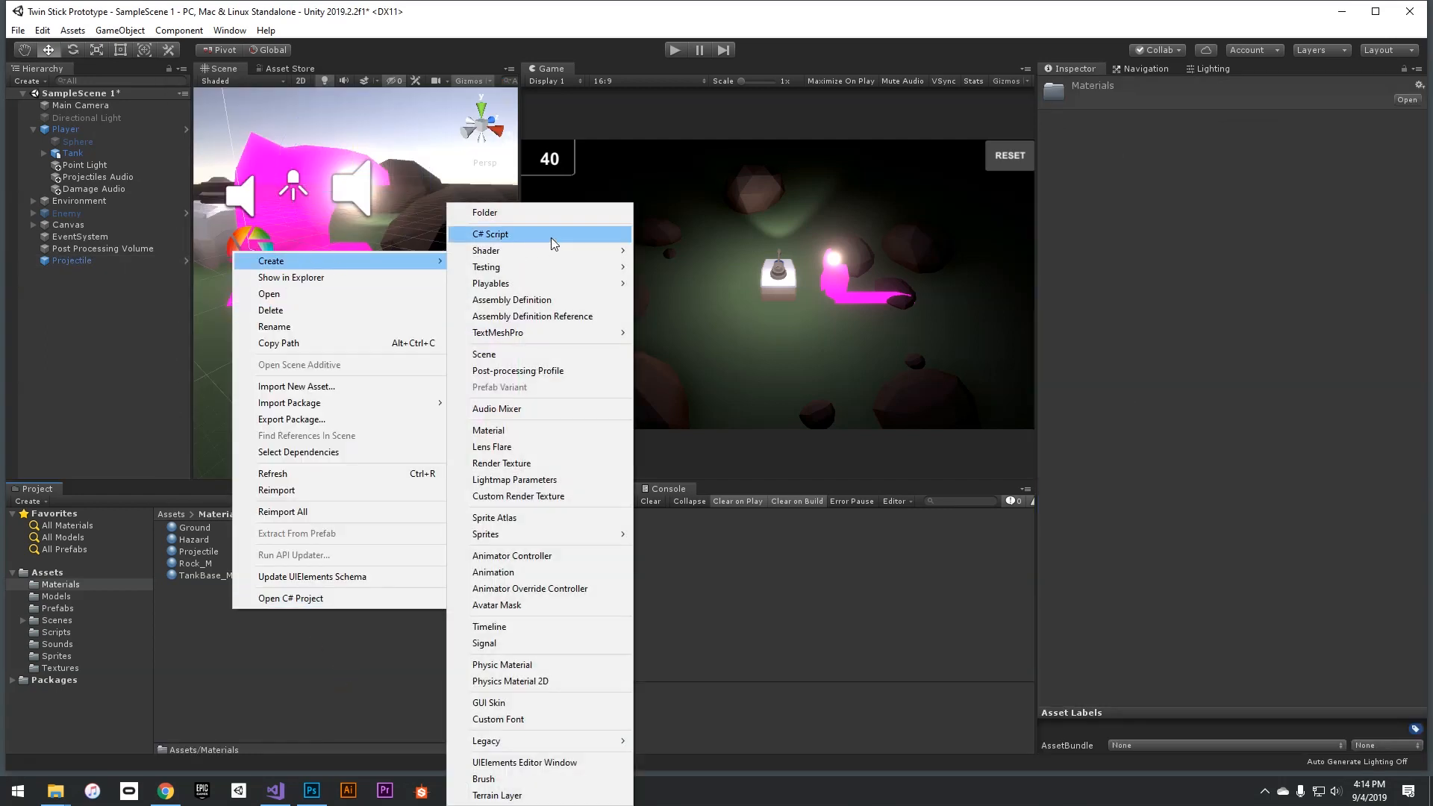
{"action": "left_click", "coordinate": [544, 431]}
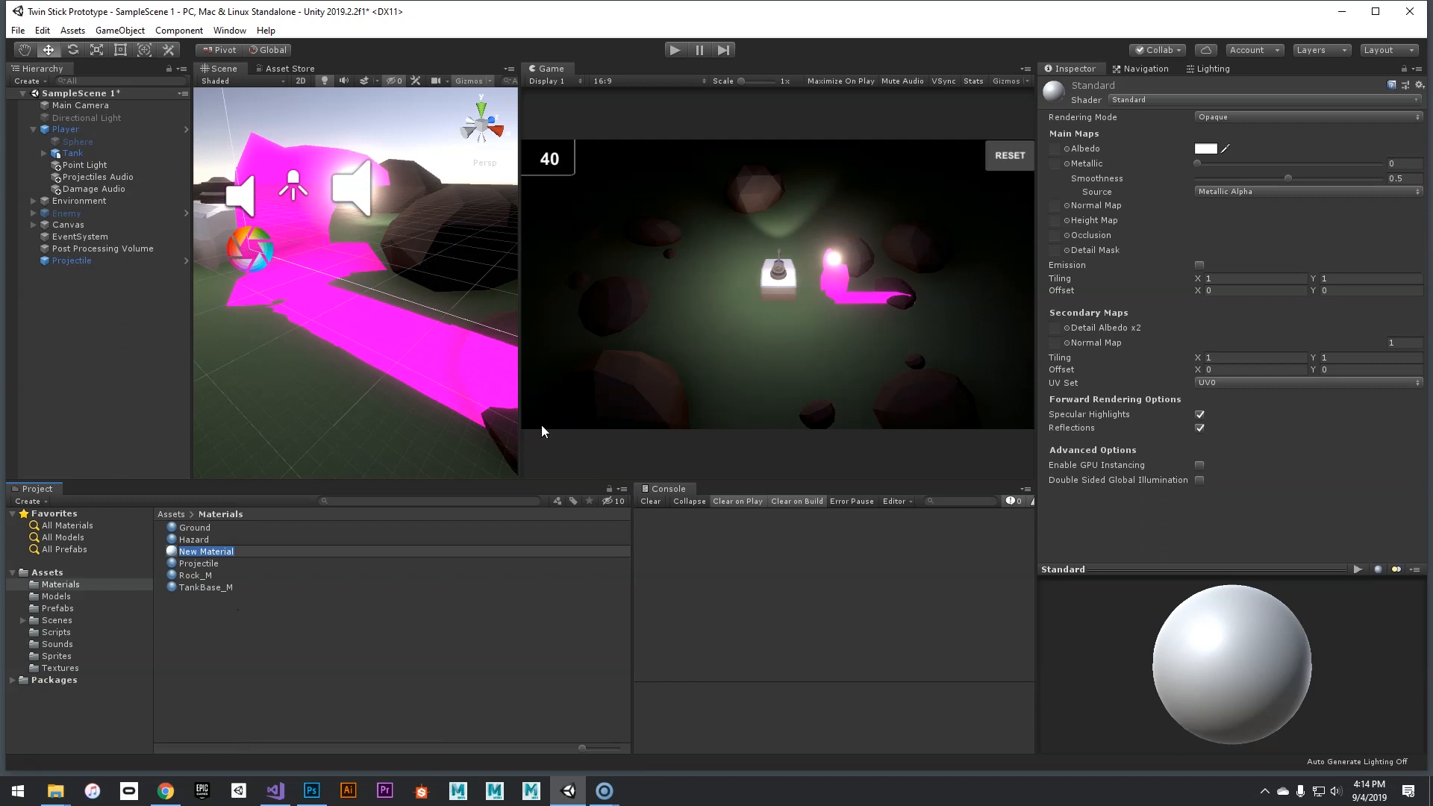
{"action": "type", "text": "Projectile+_"}
{"action": "key", "text": "BackSpace"}
{"action": "type", "text": "_Trail_M"}
{"action": "key", "text": "Return"}
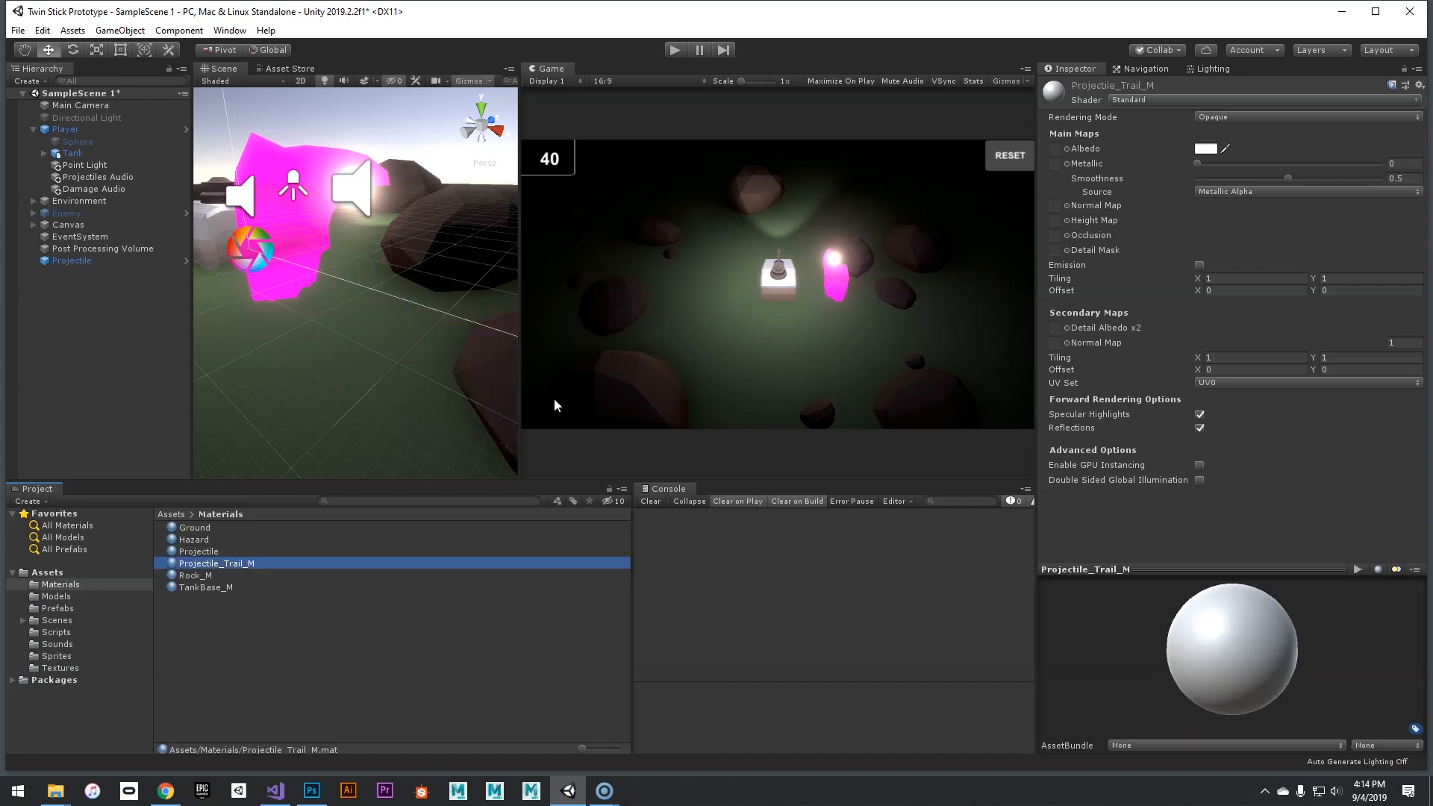
- Assign Projectile_Trail_M as the Element 0 material of the Projectile's Trail Renderer
{"action": "left_click", "coordinate": [98, 261]}
{"action": "scroll", "coordinate": [1266, 561], "scroll_direction": "down", "scroll_amount": 3}
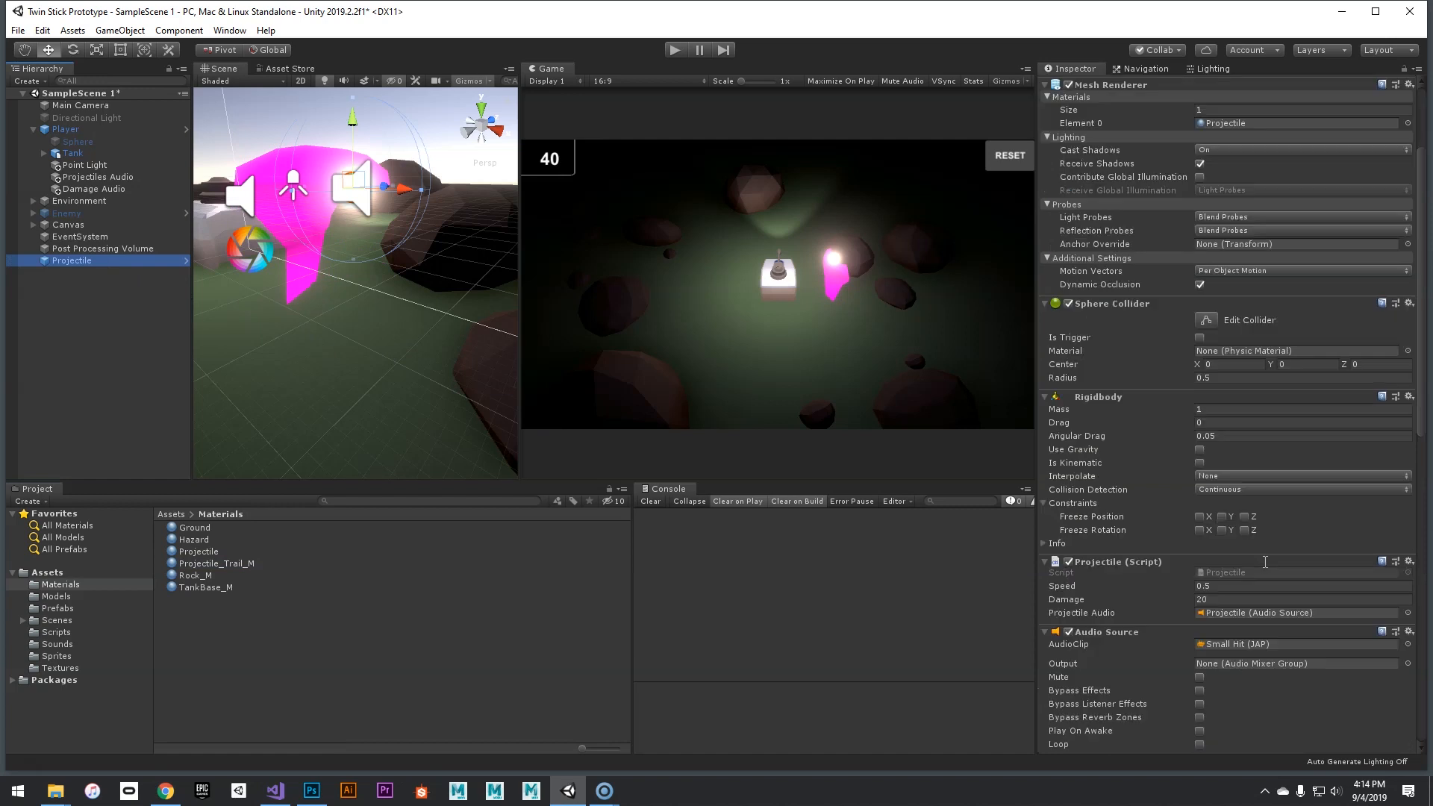
{"action": "scroll", "coordinate": [1266, 562], "scroll_direction": "down", "scroll_amount": 10}
{"action": "left_click_drag", "start_coordinate": [230, 563], "coordinate": [1257, 562]}
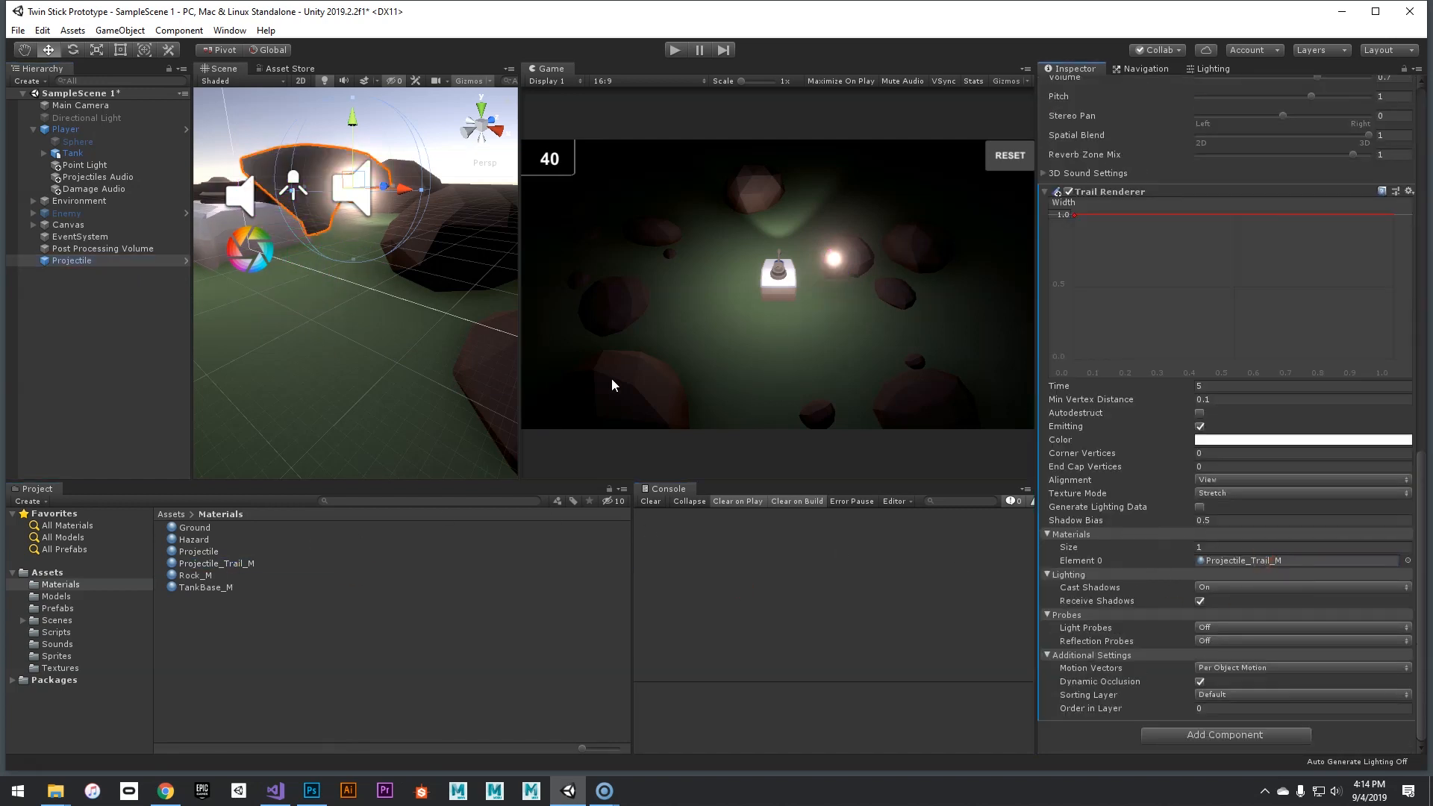
- Set the rendering mode of the Projectile_Trail_M material to Fade
{"action": "left_click", "coordinate": [283, 563]}
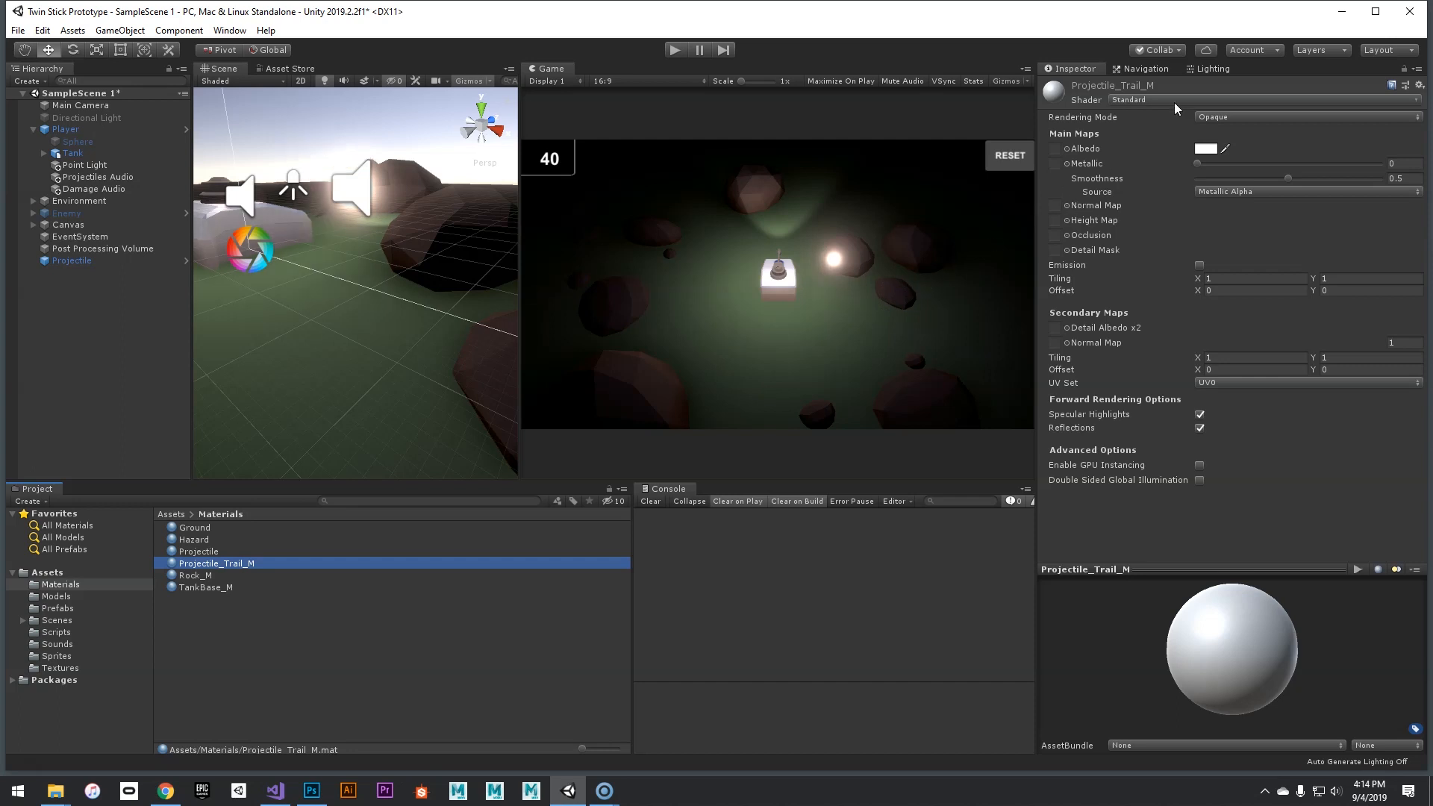
{"action": "left_click", "coordinate": [1212, 118]}
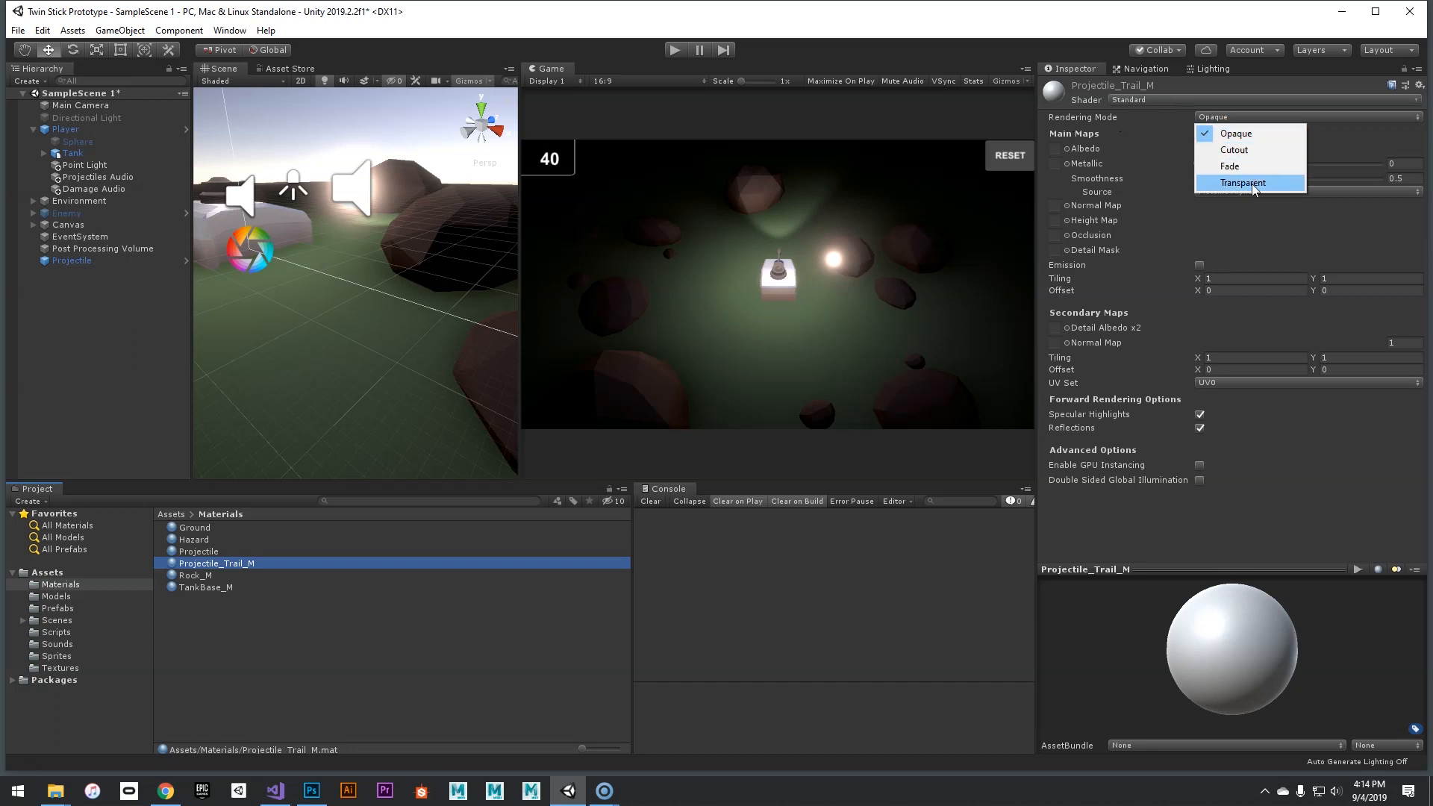
{"action": "left_click", "coordinate": [1240, 167]}
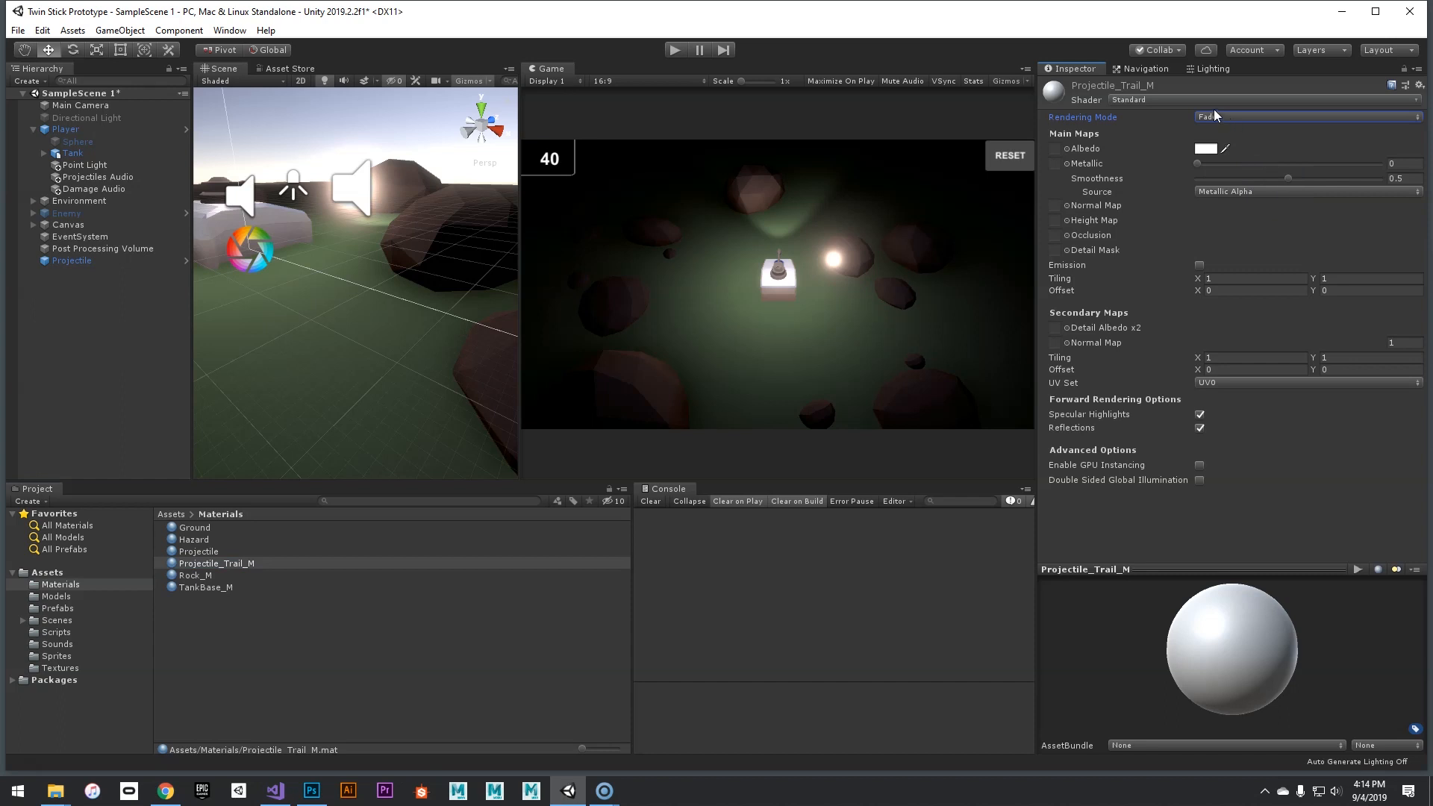
- Change the shader of Projectile_Trail_M to Particles/Standard Unlit
{"action": "right_click", "coordinate": [1176, 99]}
{"action": "left_click", "coordinate": [1154, 101]}
{"action": "left_click", "coordinate": [1152, 99]}
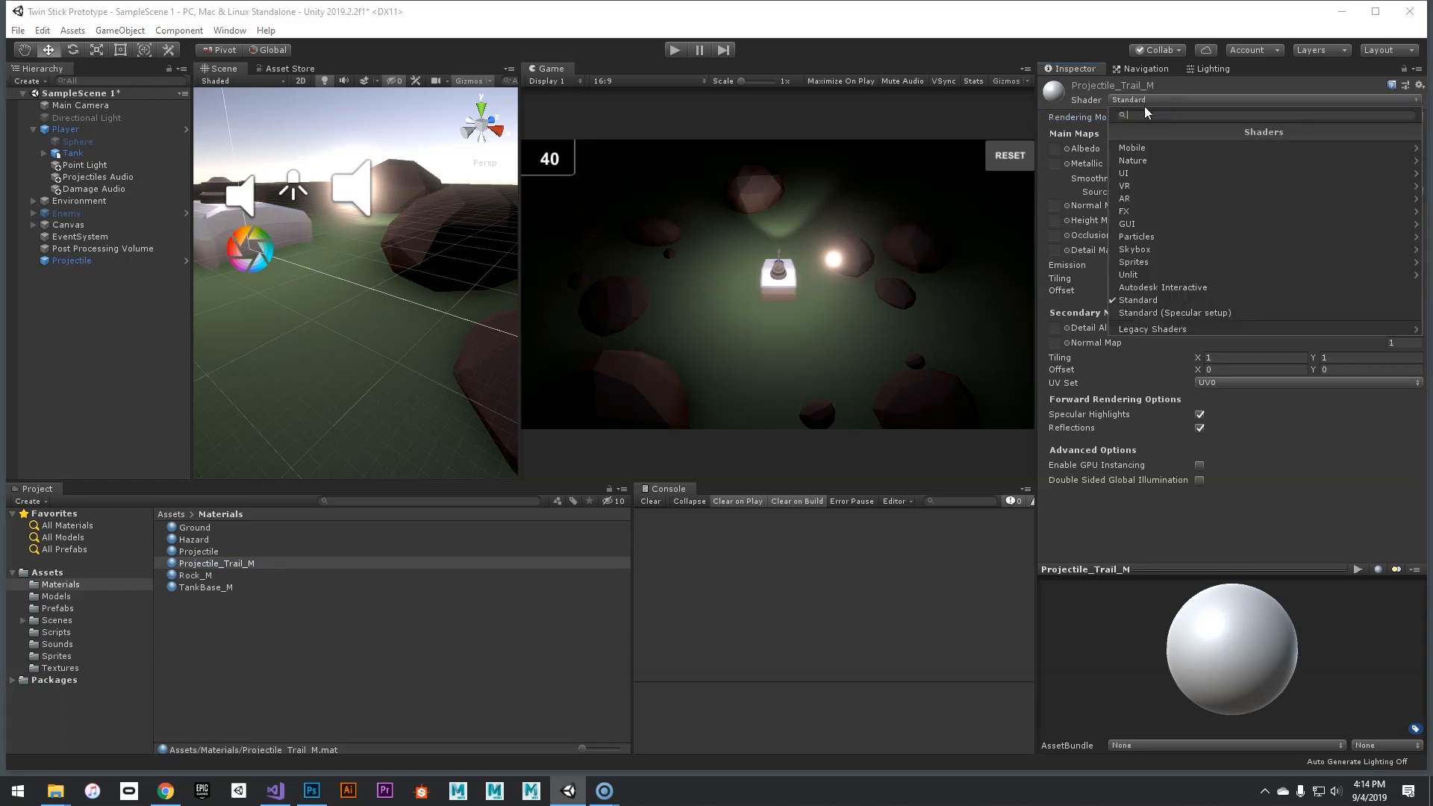
{"action": "left_click", "coordinate": [1147, 237]}
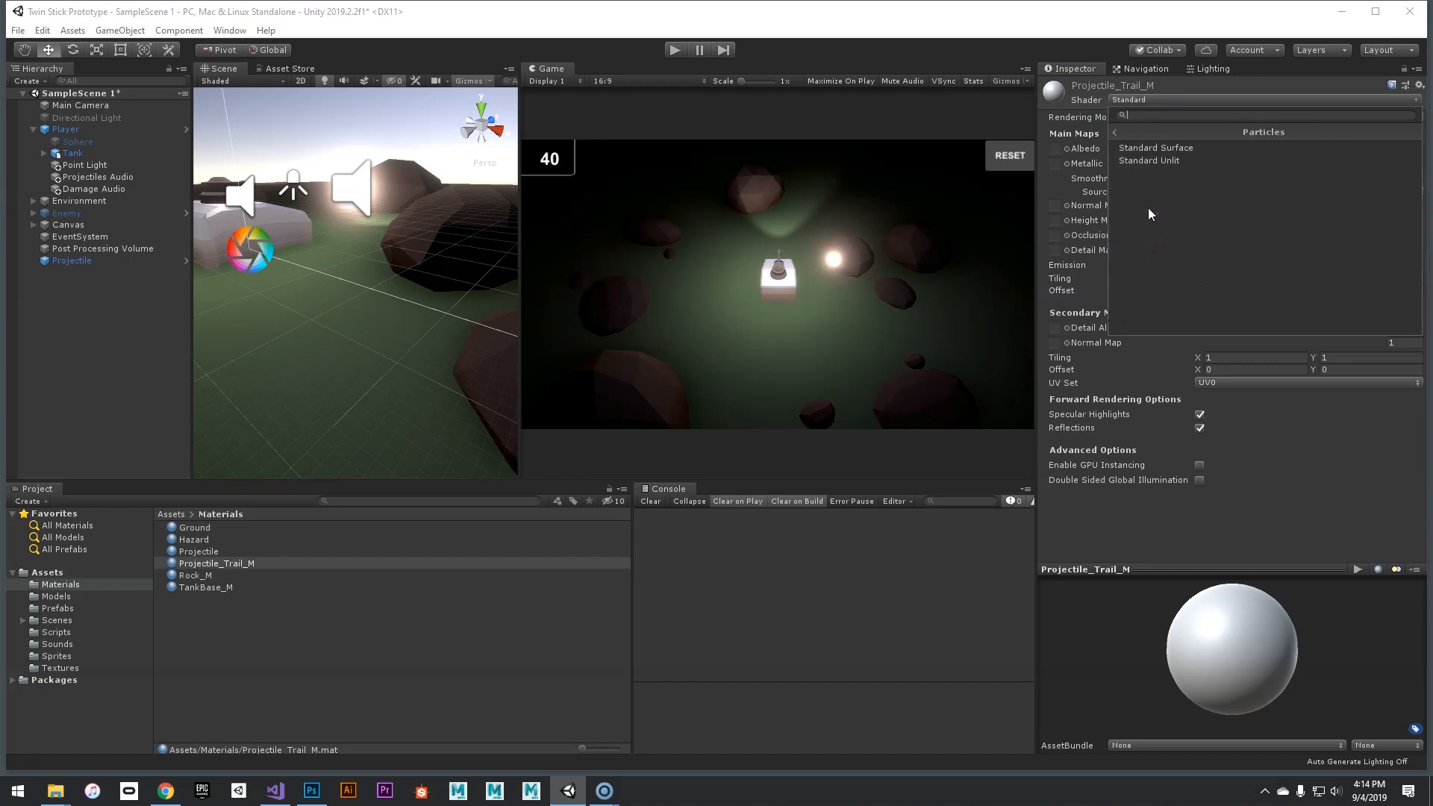
{"action": "left_click", "coordinate": [1115, 132]}
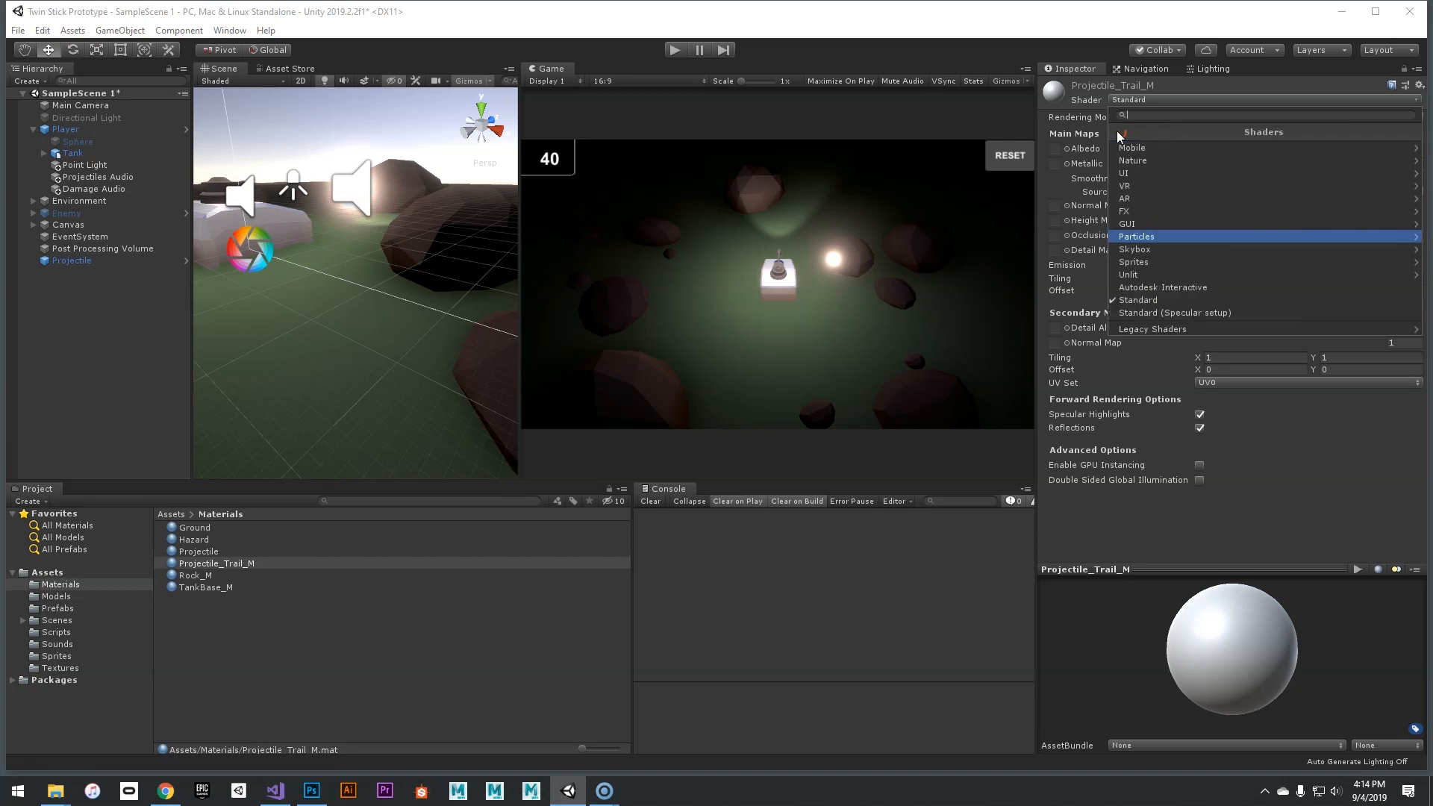
{"action": "left_click", "coordinate": [1158, 236]}
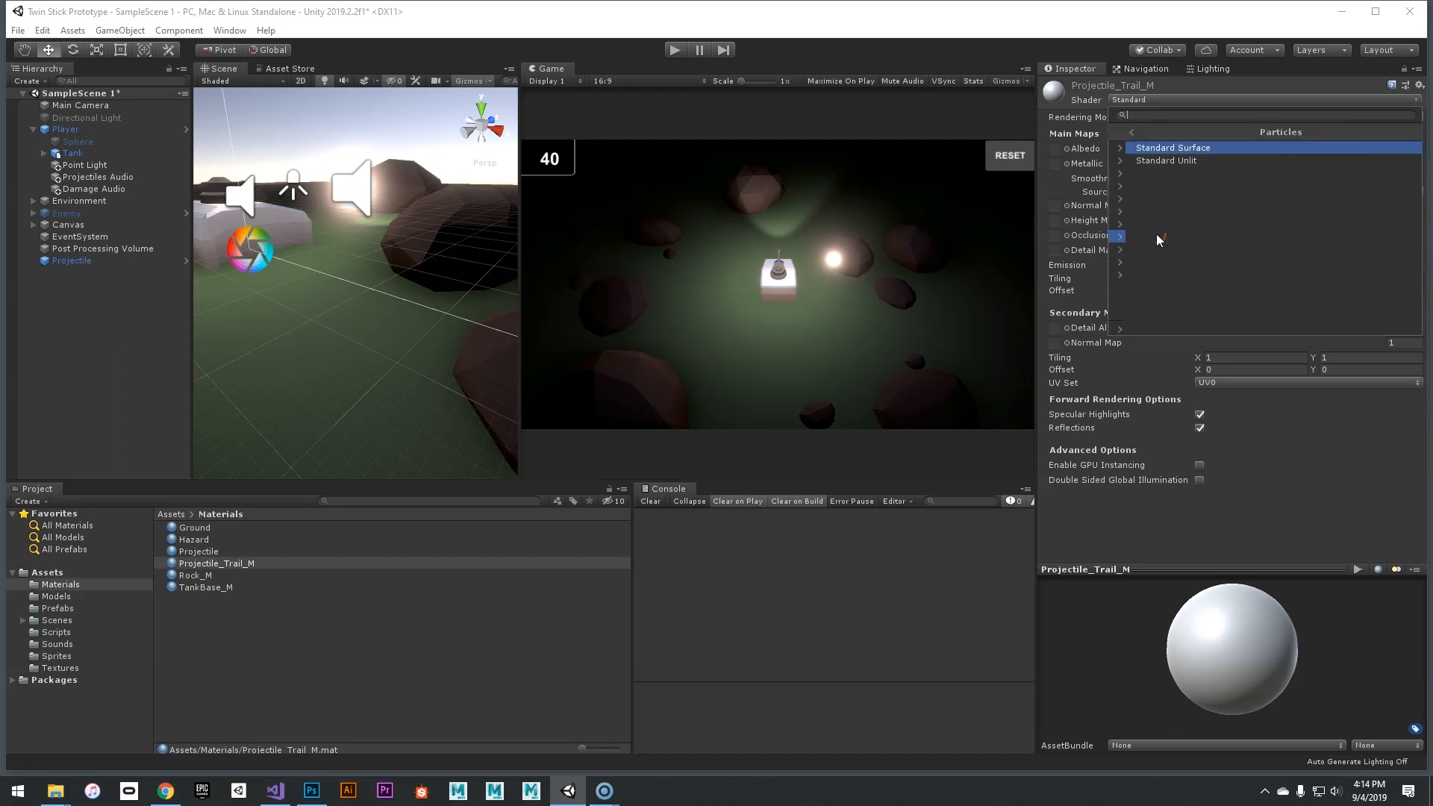
{"action": "left_click", "coordinate": [1163, 160]}
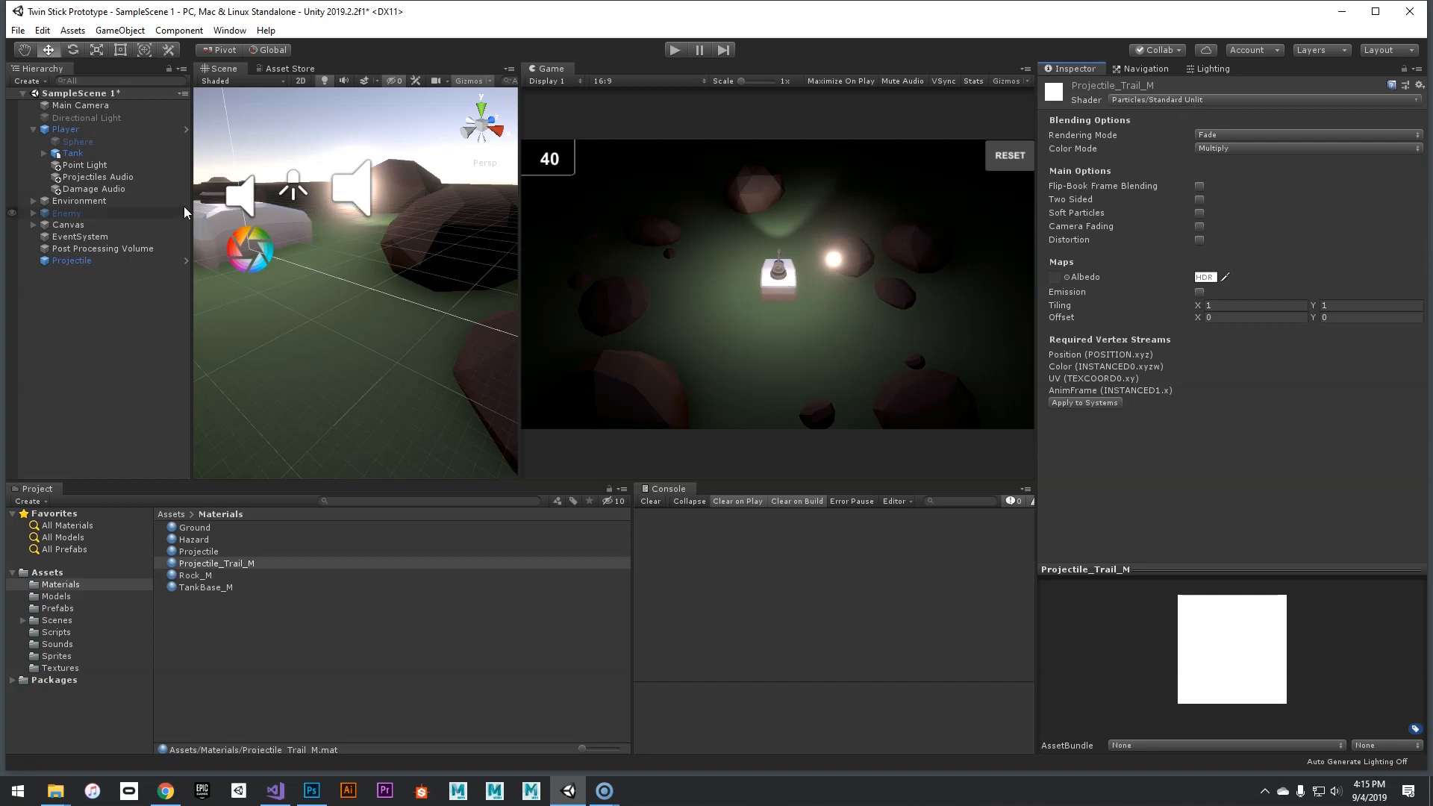
- Move the Projectile sideways and lower it to Y 0.55 to preview the trail with its new shader
{"action": "left_click", "coordinate": [72, 261]}
{"action": "mouse_move", "coordinate": [429, 198]}
{"action": "left_mouse_down"}
{"action": "mouse_move", "coordinate": [559, 238]}
{"action": "mouse_move", "coordinate": [421, 197]}
{"action": "left_mouse_up"}
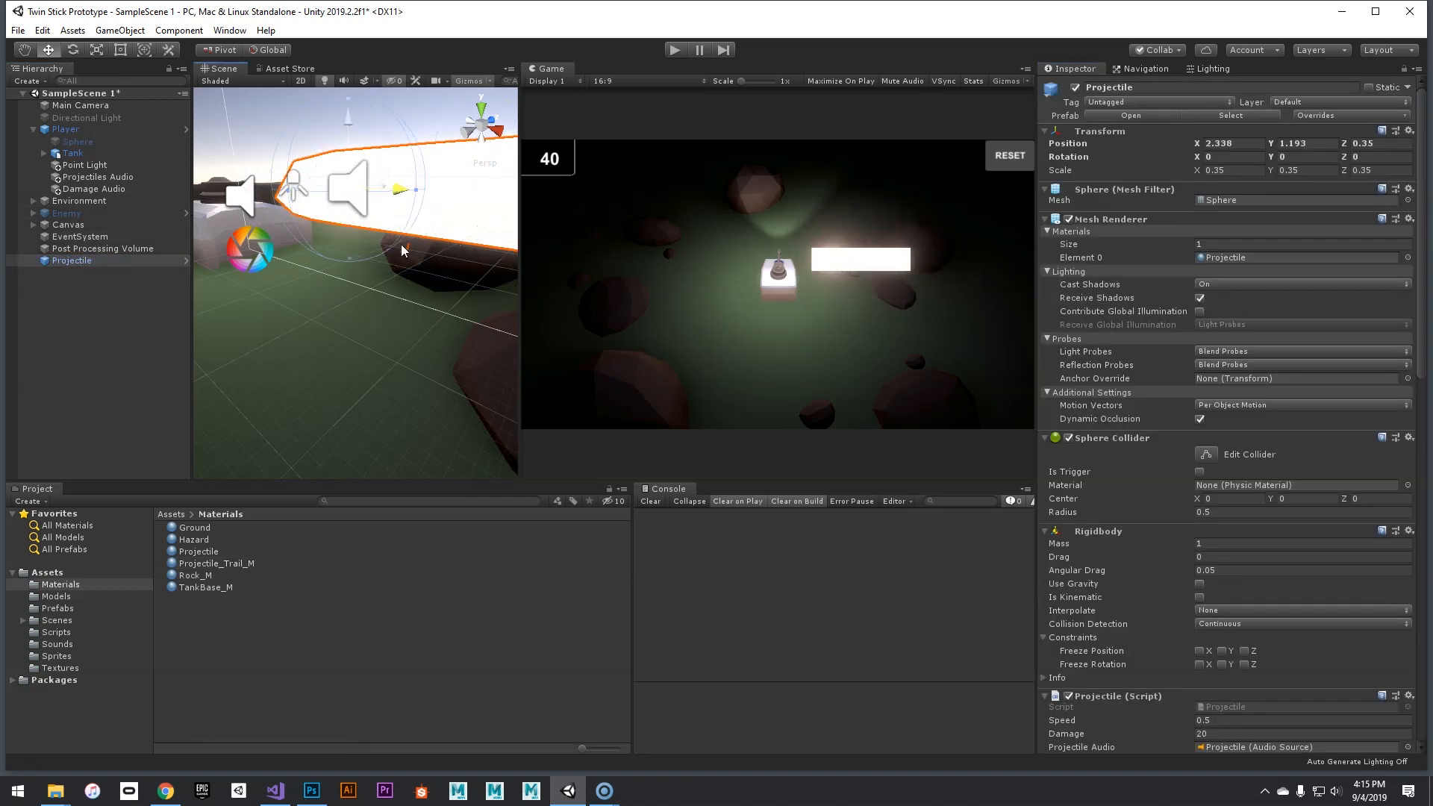
{"action": "left_click_drag", "start_coordinate": [359, 130], "coordinate": [359, 171]}
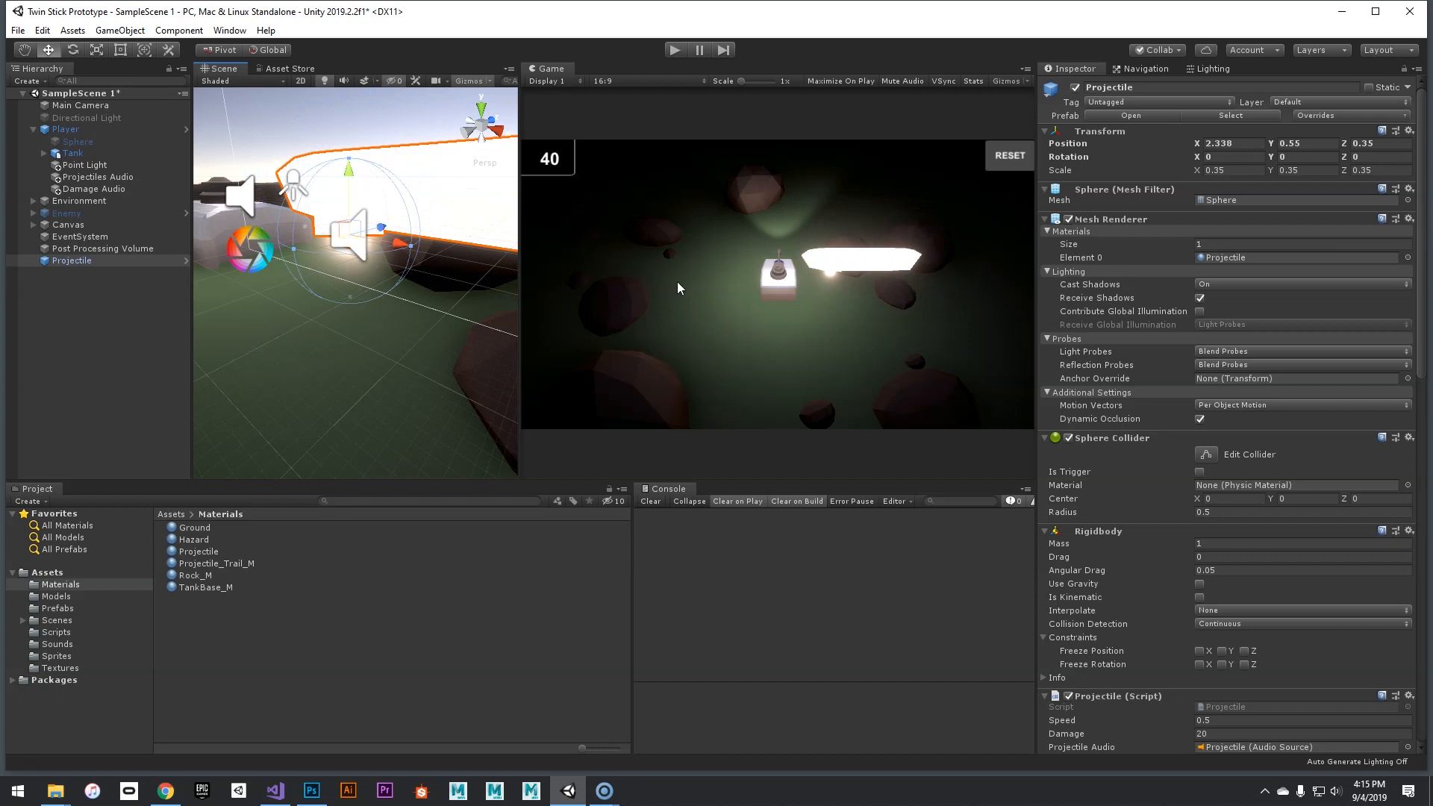
- Lower the Width curve of the Projectile's Trail Renderer to about 0.5 along its full length
{"action": "left_click", "coordinate": [146, 261]}
{"action": "scroll", "coordinate": [1219, 448], "scroll_direction": "down", "scroll_amount": 10}
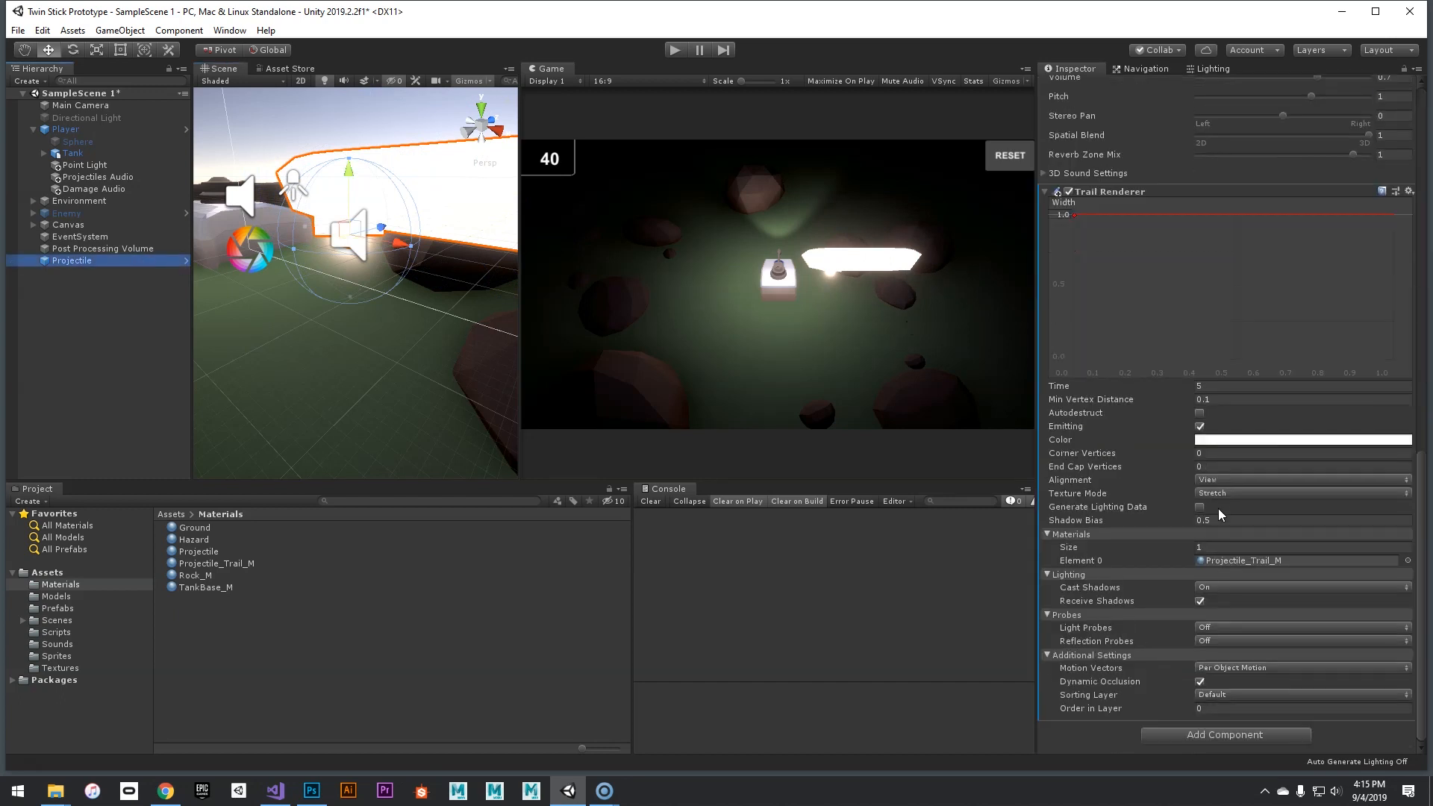
{"action": "left_click_drag", "start_coordinate": [1073, 214], "coordinate": [1058, 292]}
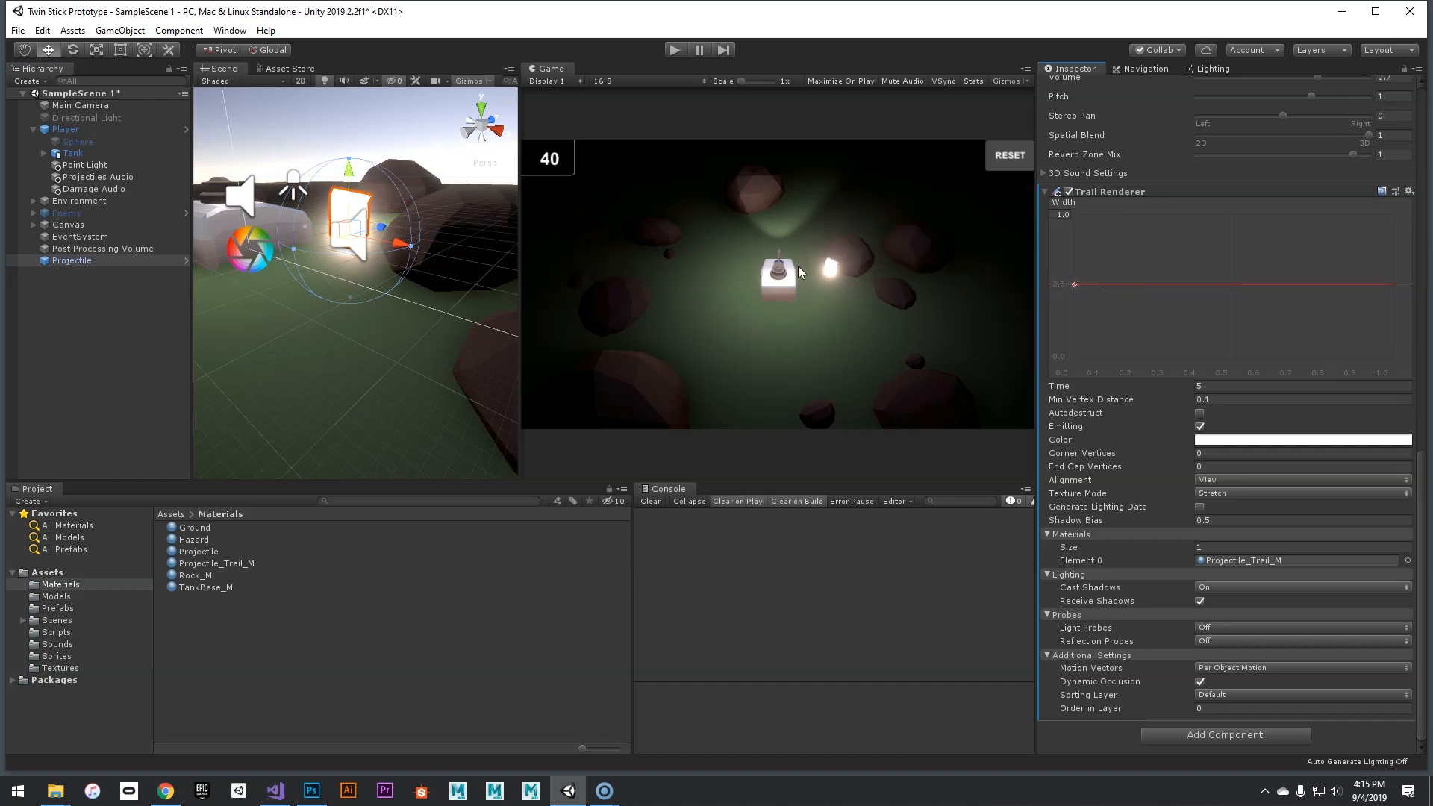
- Move the Projectile around the tank in several directions to examine the narrower trail
{"action": "left_click_drag", "start_coordinate": [400, 243], "coordinate": [514, 267]}
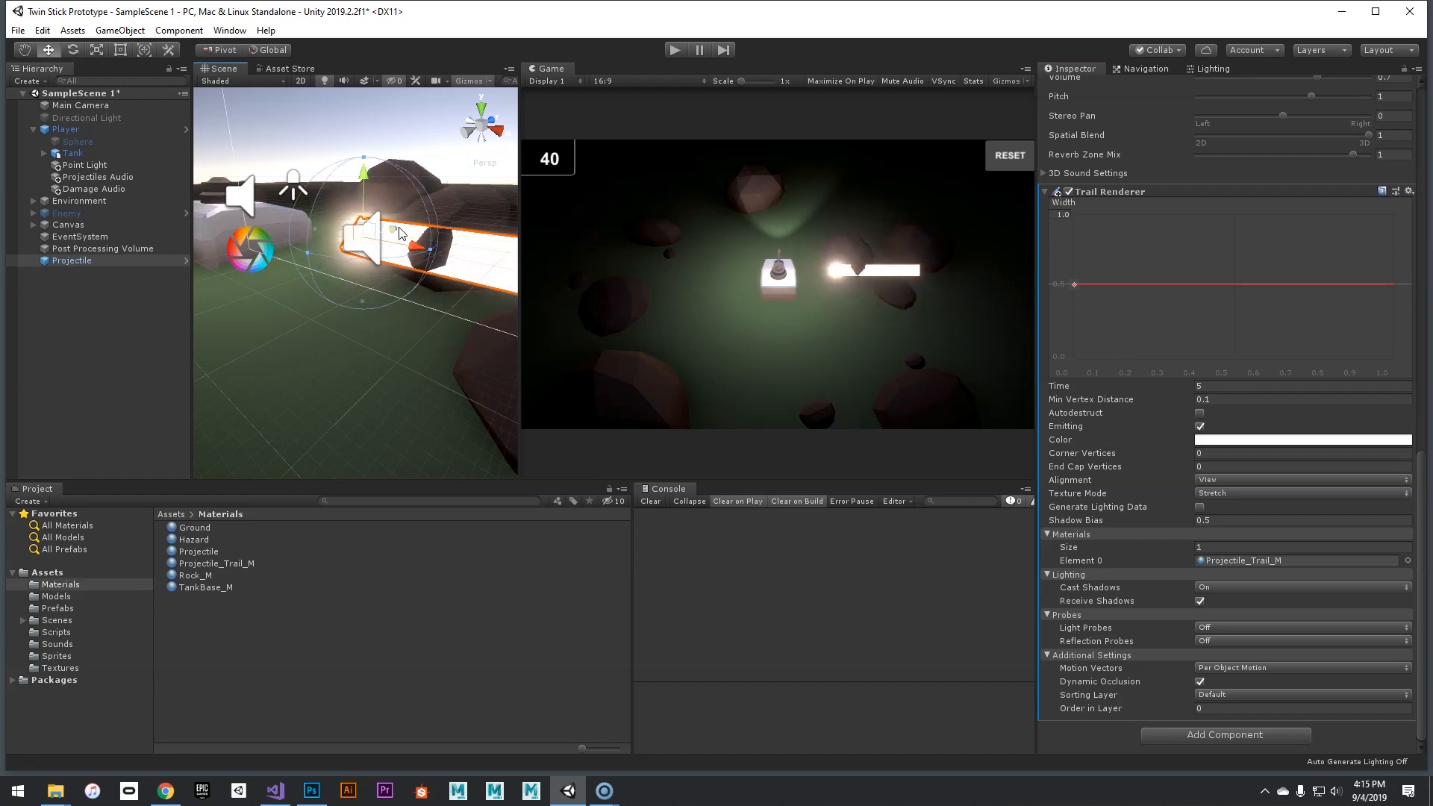
{"action": "scroll", "coordinate": [339, 337], "scroll_direction": "down", "scroll_amount": 6}
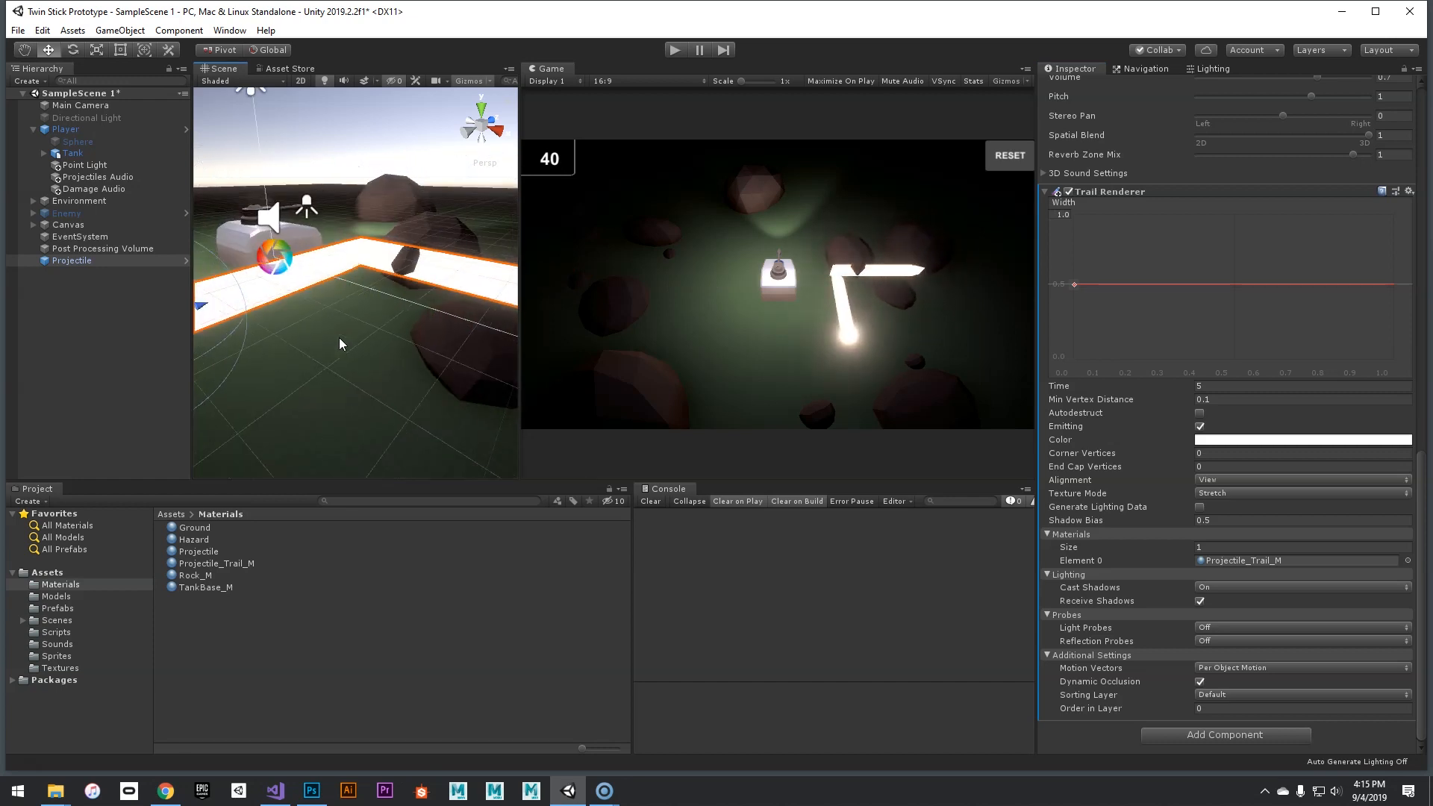
{"action": "right_click_drag", "start_coordinate": [351, 332], "coordinate": [276, 331]}
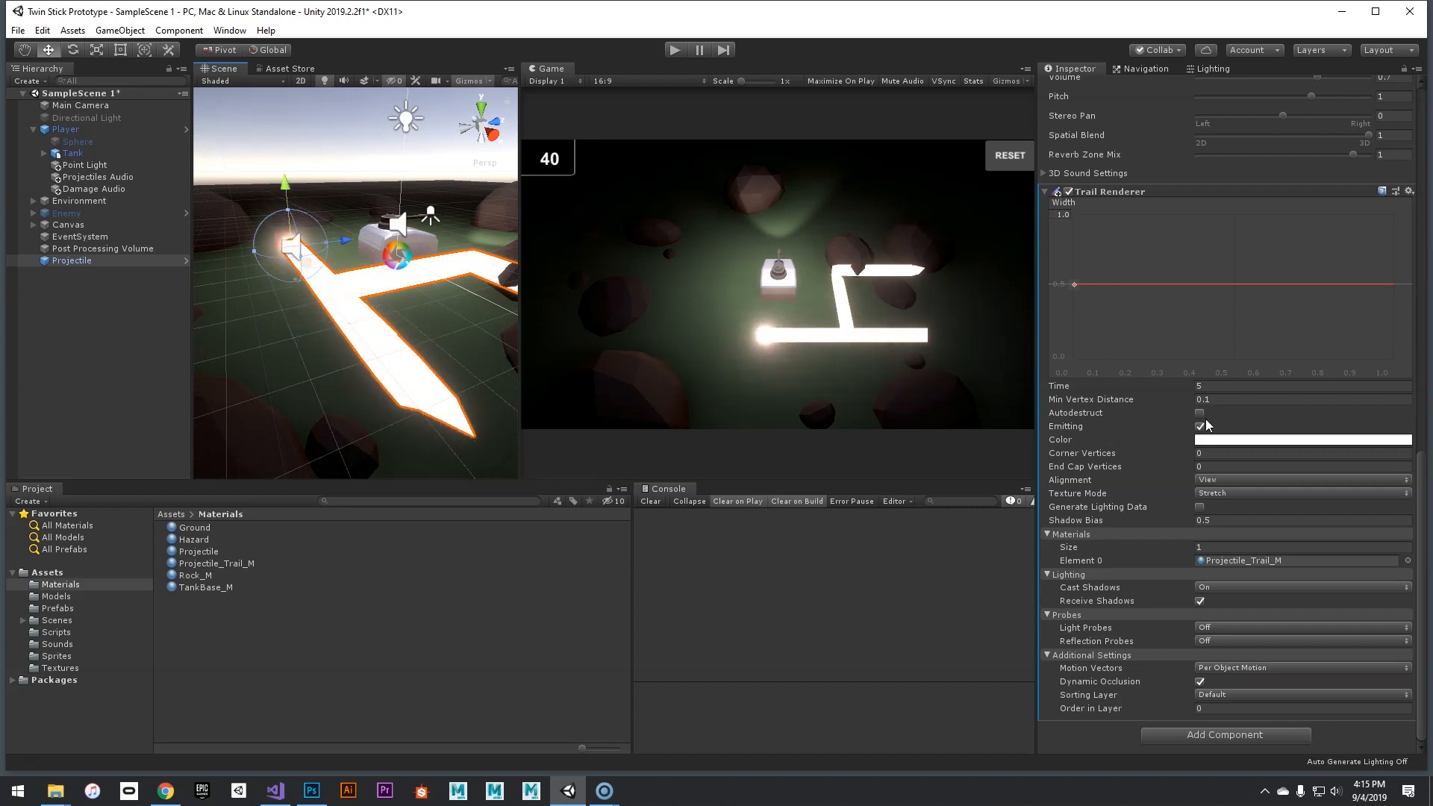
- Set the Time of the Projectile's Trail Renderer to 0.2
{"action": "left_click", "coordinate": [1206, 386]}
{"action": "key", "text": "BackSpace"}
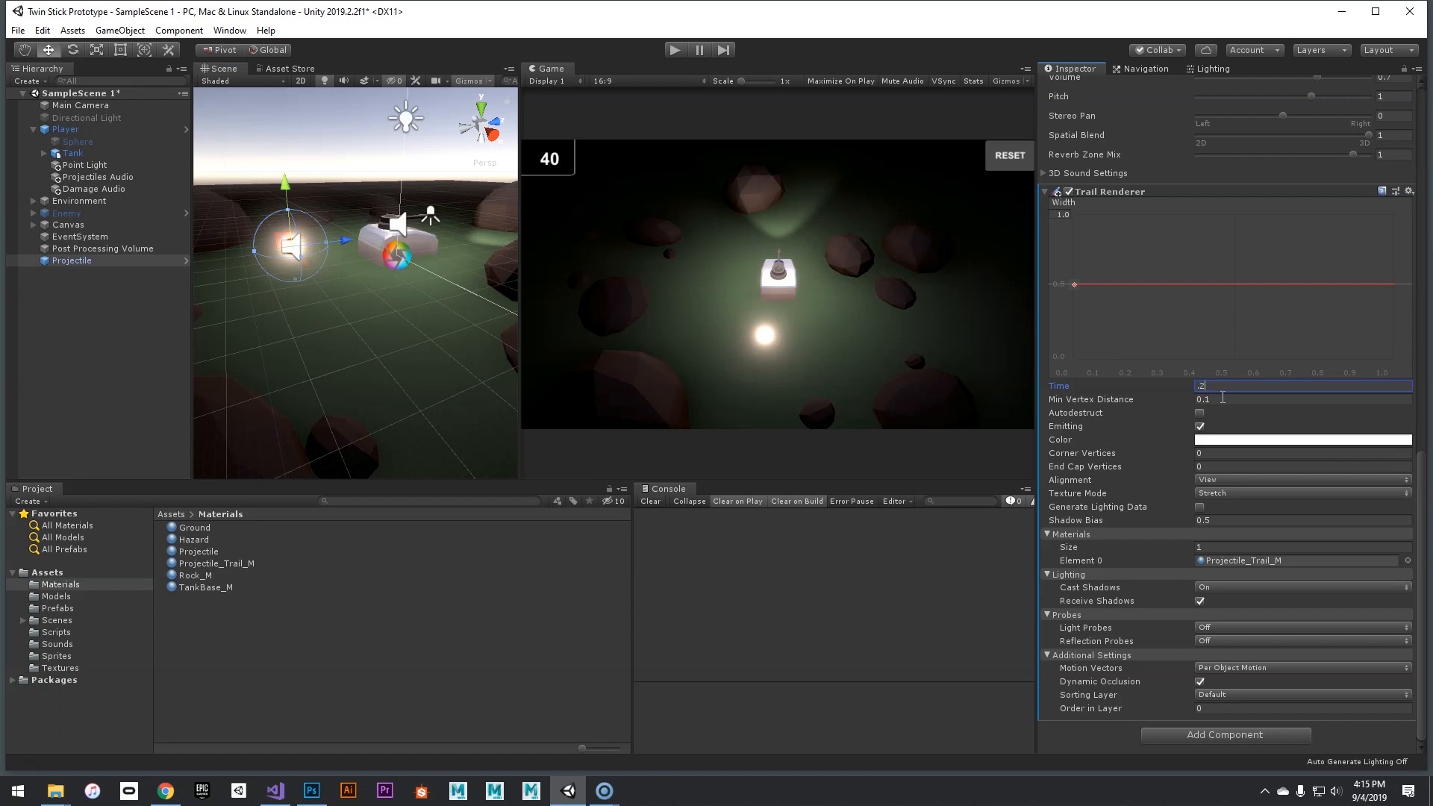
{"action": "key", "text": "Return"}
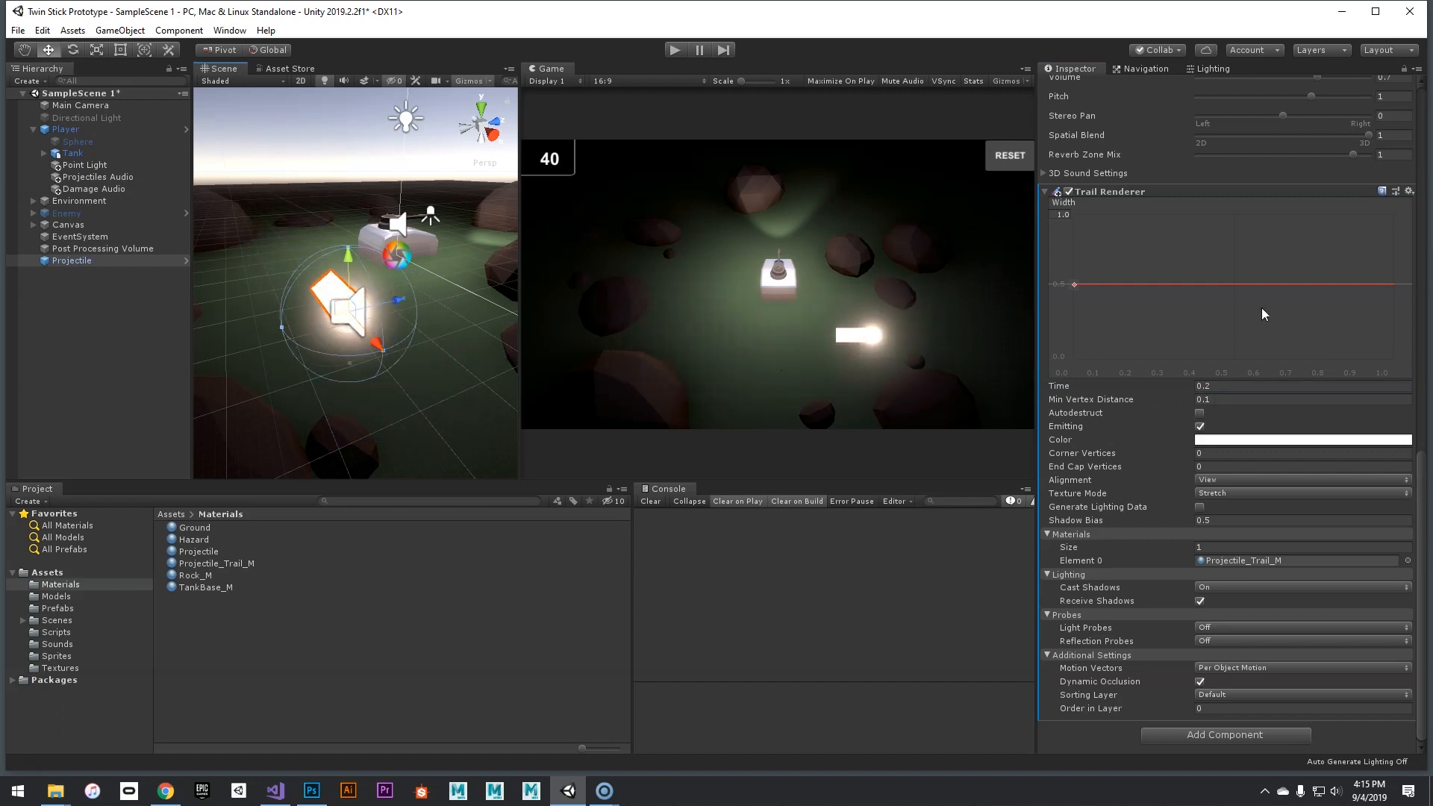
- Add an end key to the trail's Width curve, lower it to about 0, and move the Projectile to preview the taper
{"action": "double_click", "coordinate": [1390, 282]}
{"action": "left_click_drag", "start_coordinate": [1390, 282], "coordinate": [1348, 334]}
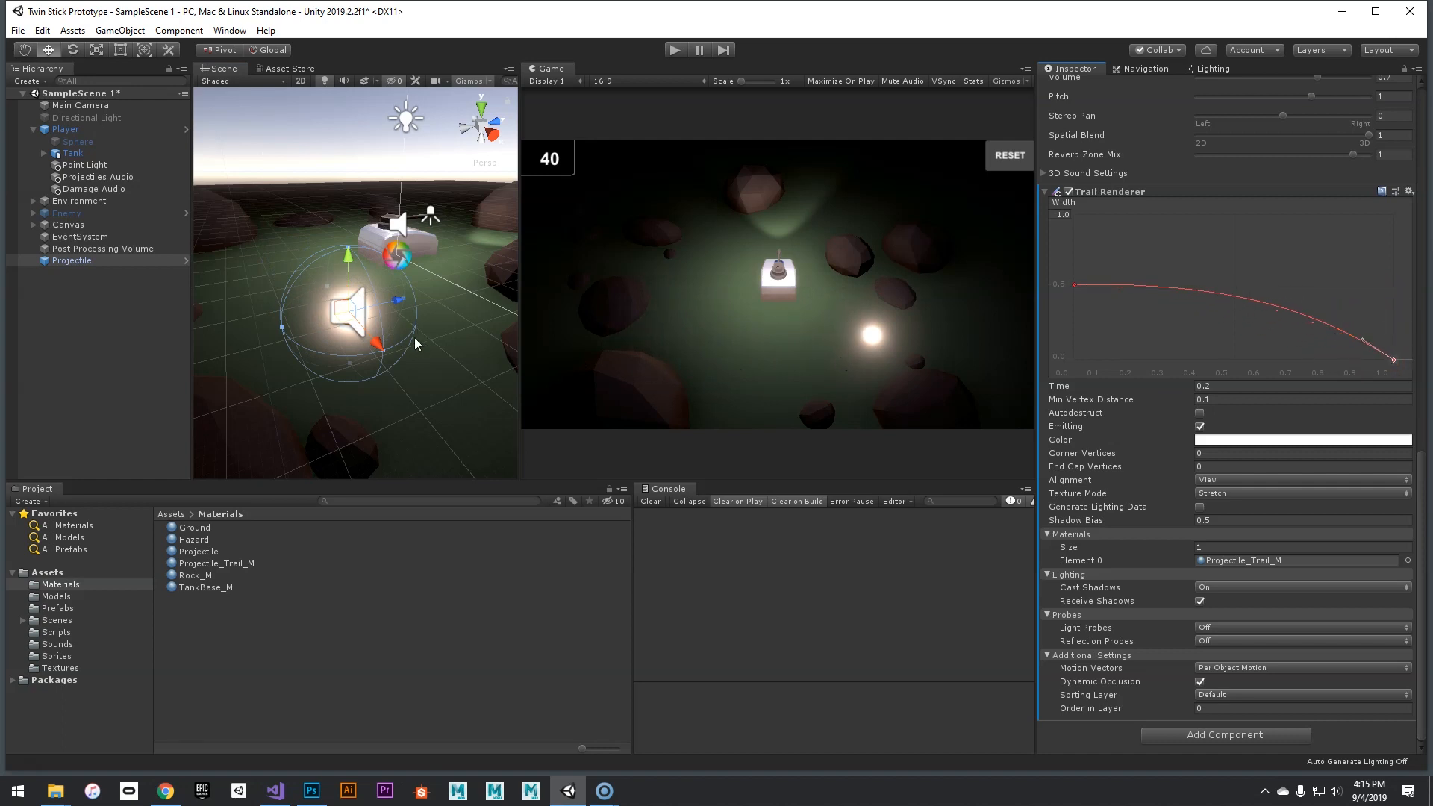
{"action": "left_click_drag", "start_coordinate": [377, 343], "coordinate": [340, 312]}
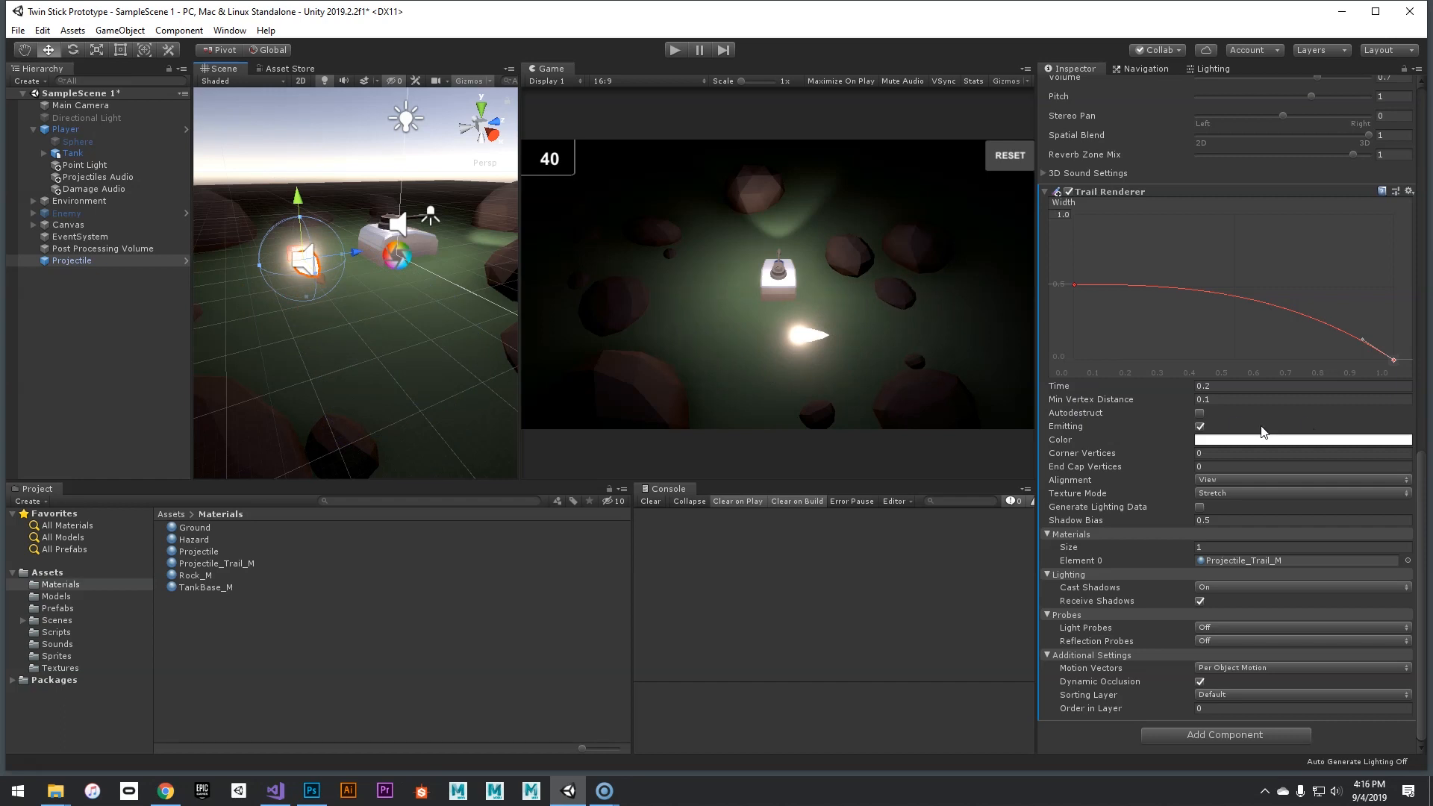
- Fade the trail's color gradient to transparent by setting the alpha at location 100% to 0
{"action": "left_click", "coordinate": [1248, 442]}
{"action": "left_click", "coordinate": [623, 282]}
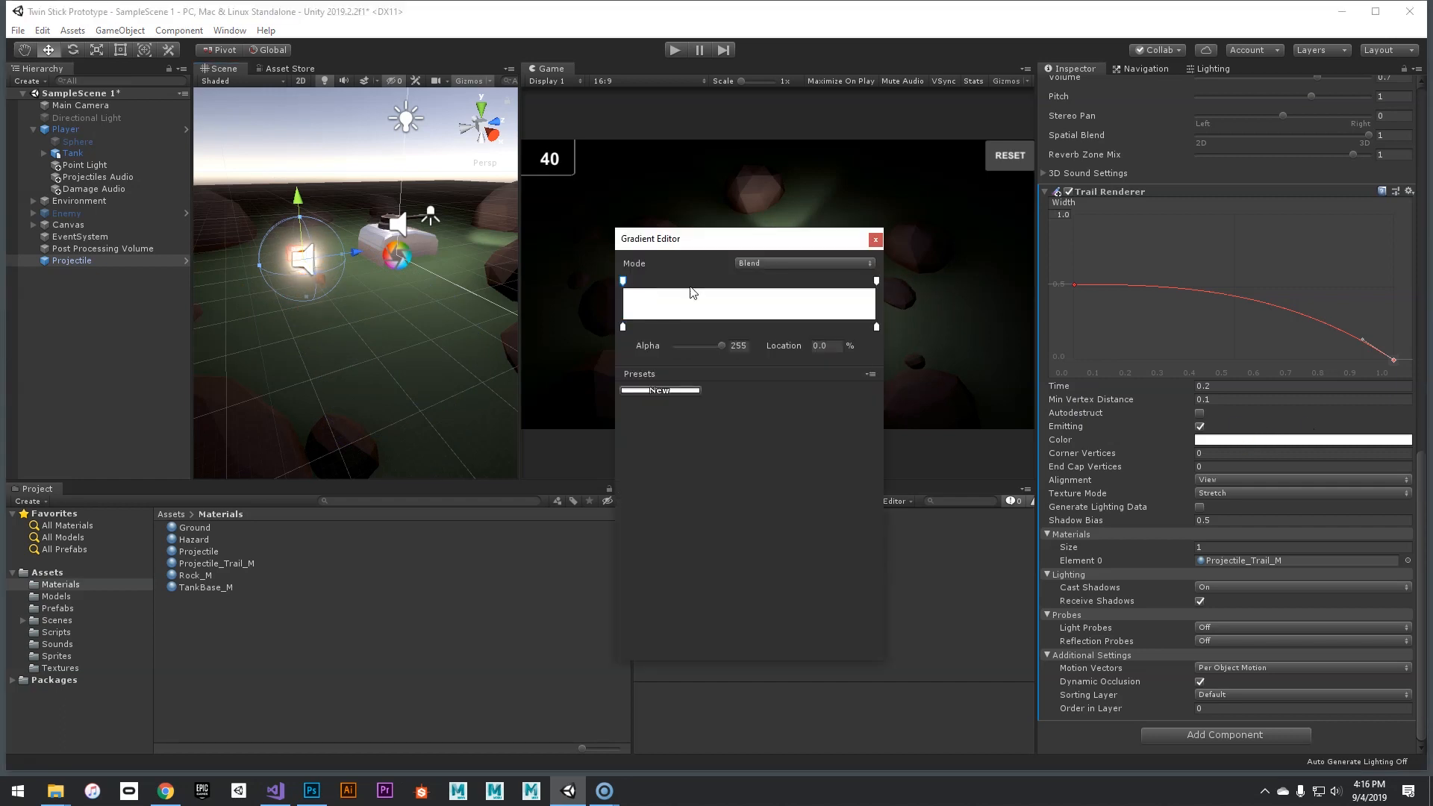
{"action": "left_click_drag", "start_coordinate": [797, 236], "coordinate": [452, 285]}
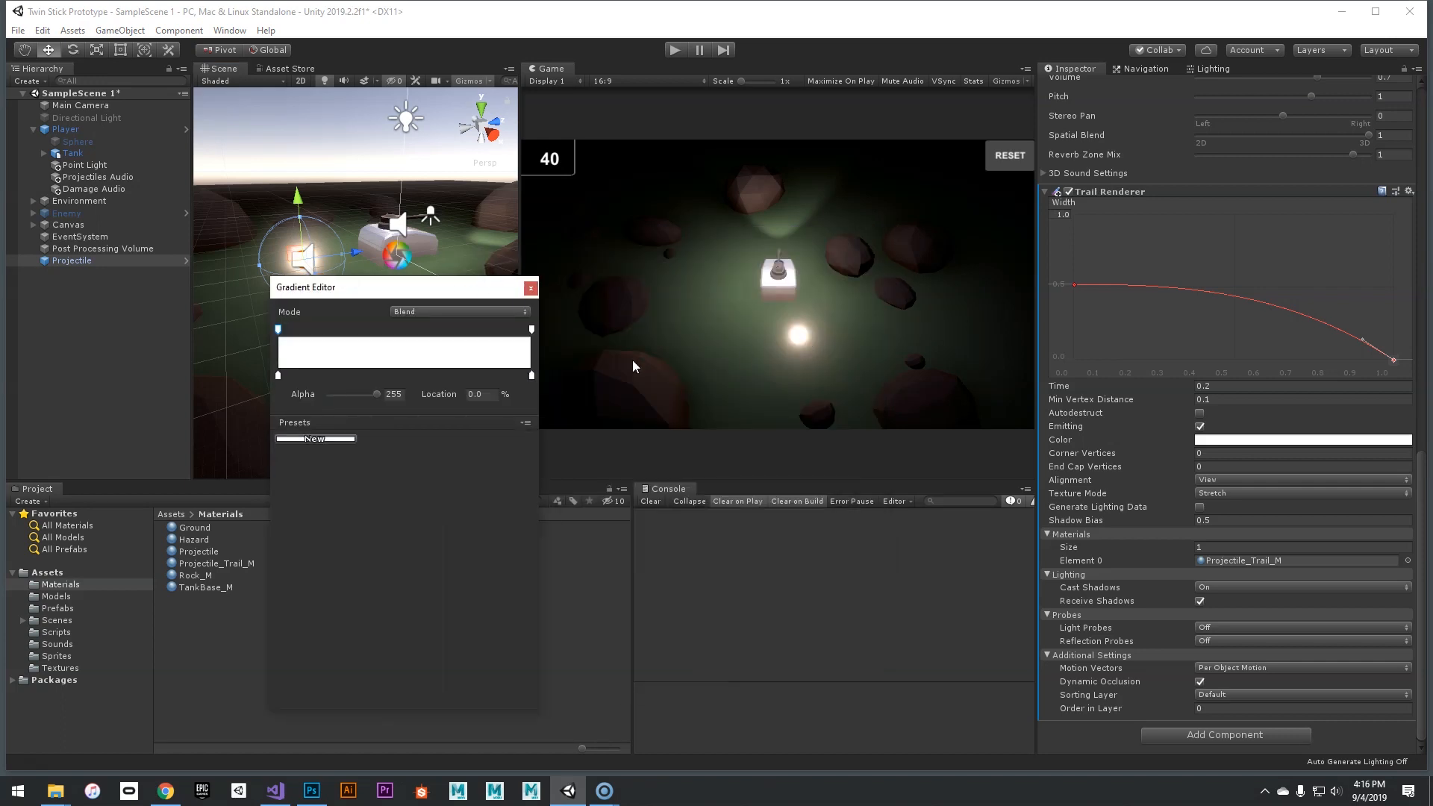
{"action": "left_click_drag", "start_coordinate": [378, 393], "coordinate": [456, 366]}
{"action": "left_click", "coordinate": [532, 330]}
{"action": "left_click_drag", "start_coordinate": [376, 395], "coordinate": [315, 397]}
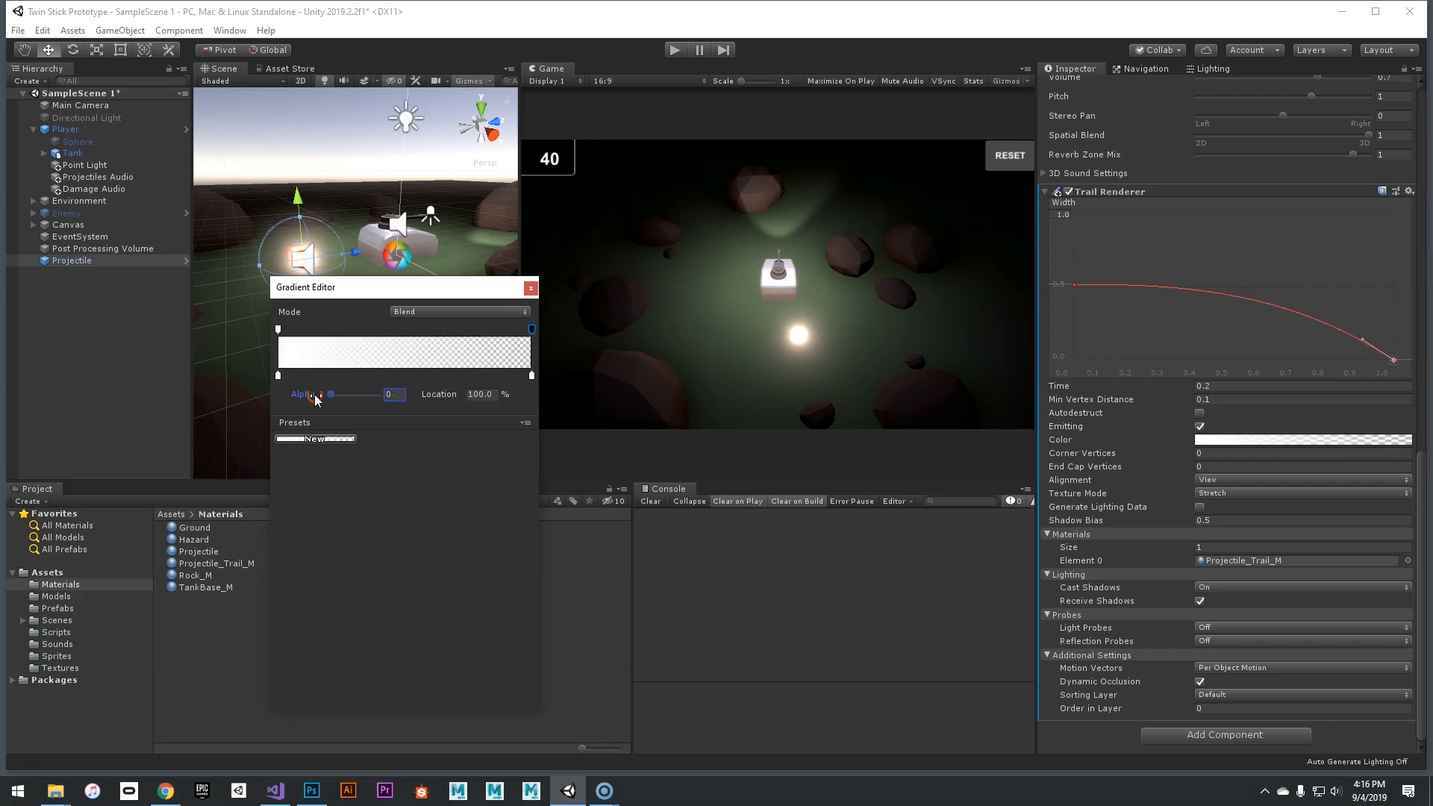
{"action": "left_click", "coordinate": [531, 288]}
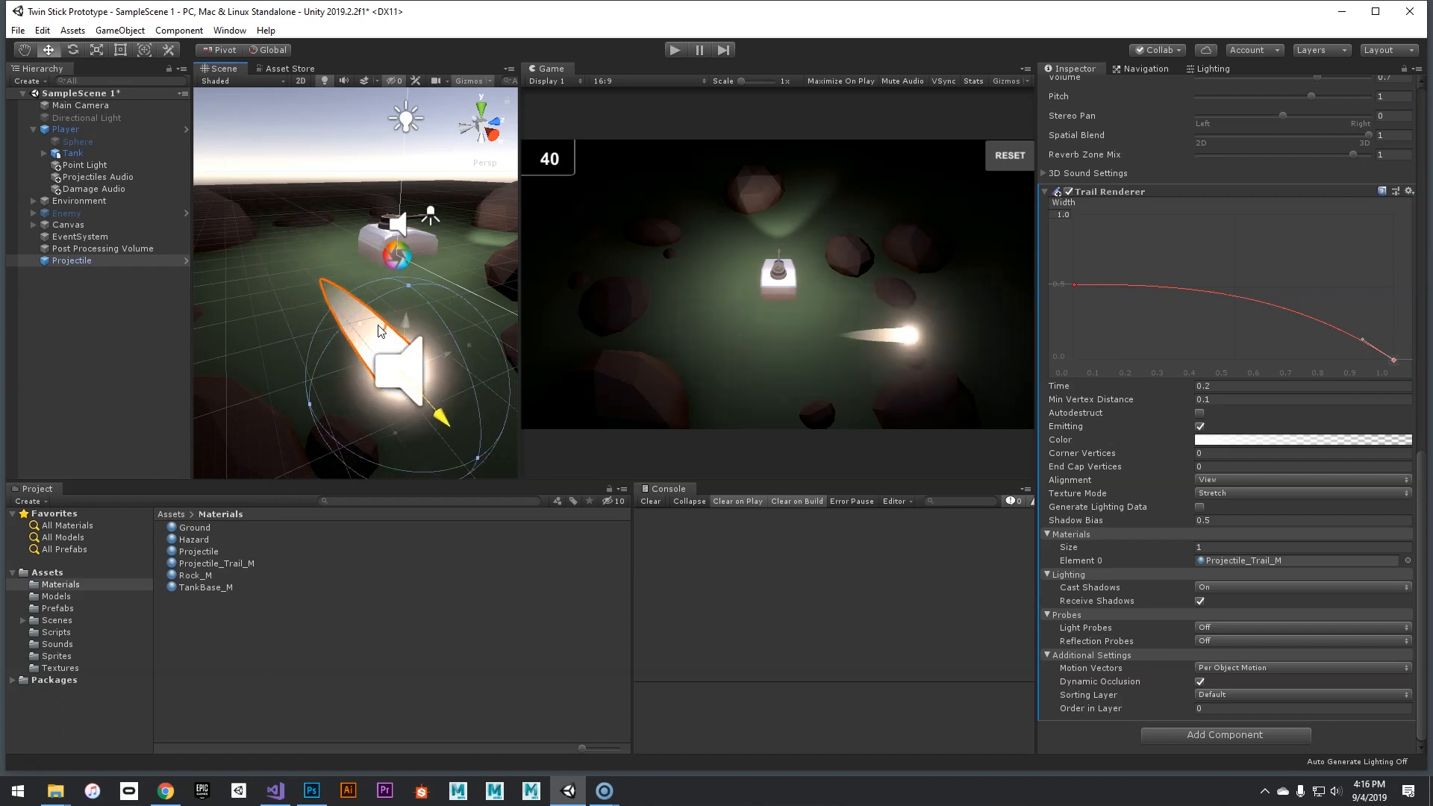
- Adjust the tangent of the Width curve's end key for a straighter taper, and move the Projectile around to check the trail
{"action": "double_click", "coordinate": [1363, 345]}
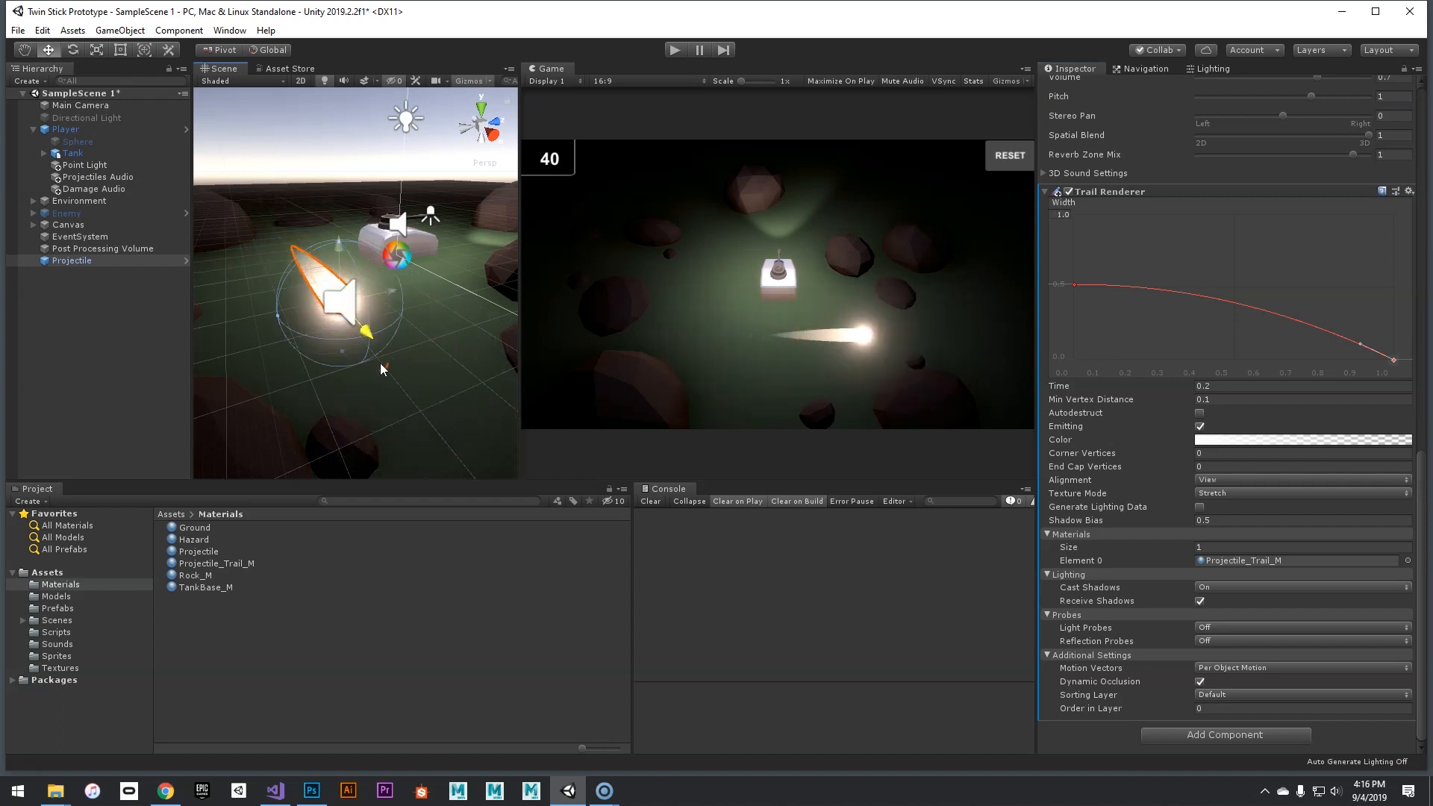
{"action": "left_click_drag", "start_coordinate": [413, 392], "coordinate": [303, 311]}
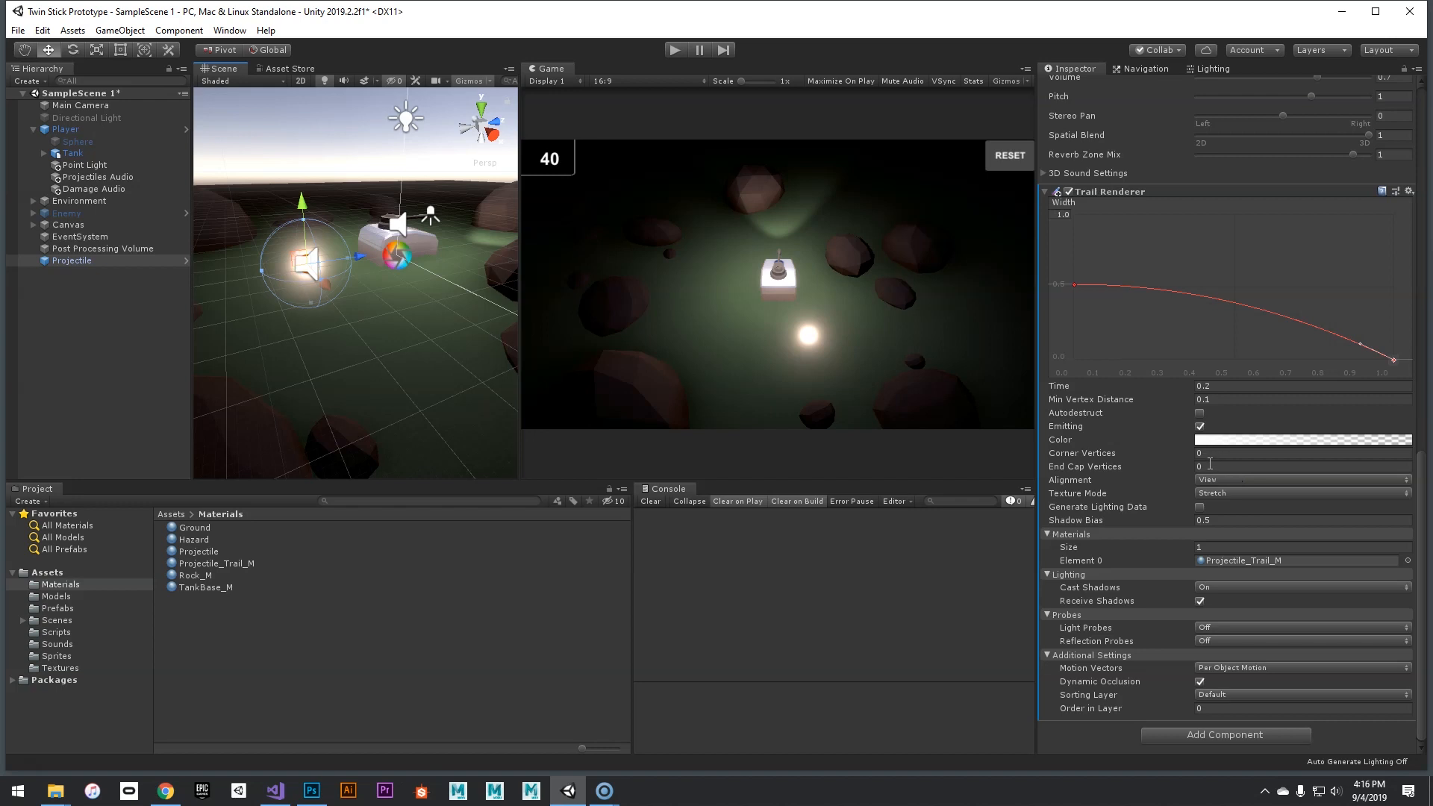
{"action": "left_click_drag", "start_coordinate": [363, 258], "coordinate": [297, 259]}
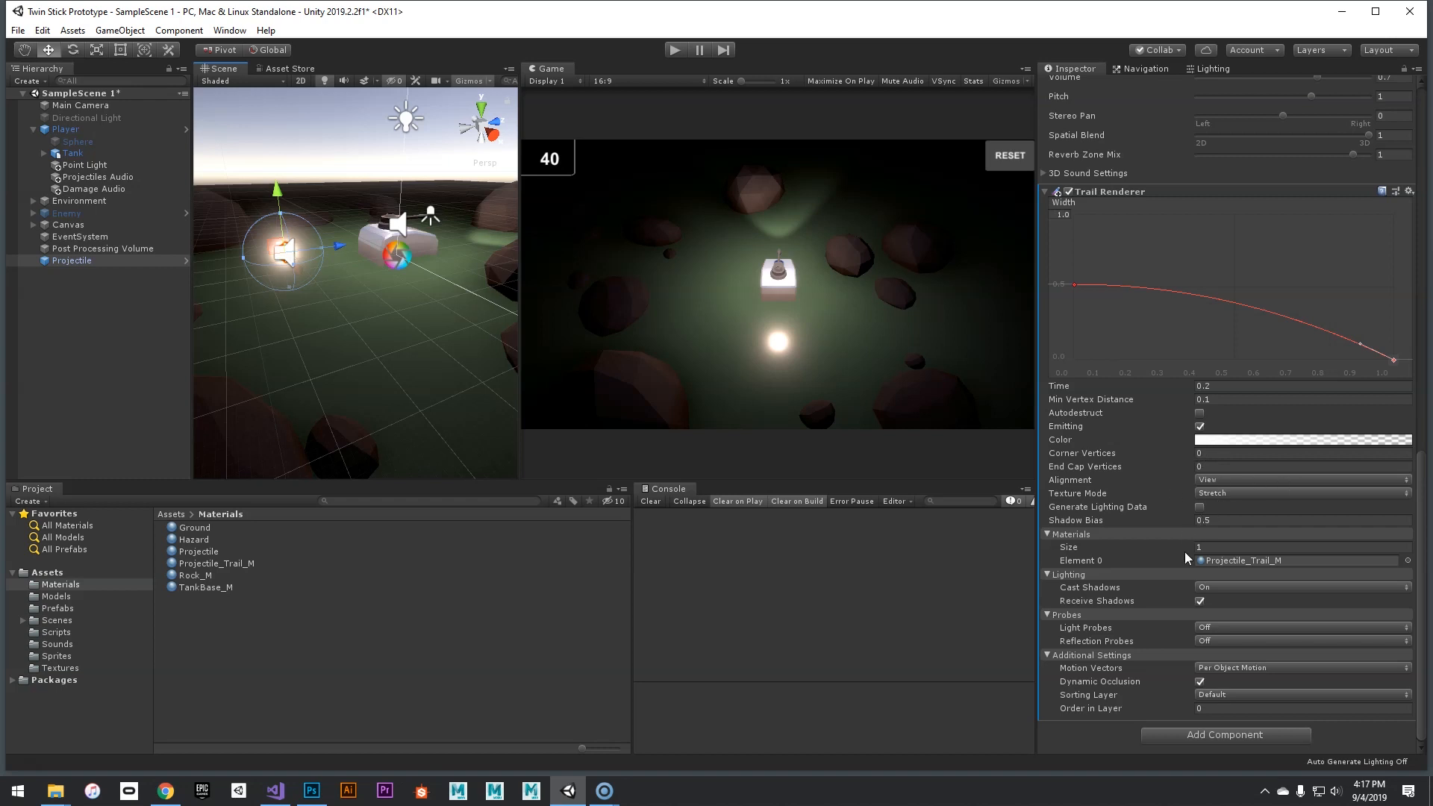
- Examine the Projectile_Trail_M material assigned to the trail and move the Projectile slightly to check its look
{"action": "left_click", "coordinate": [1215, 560]}
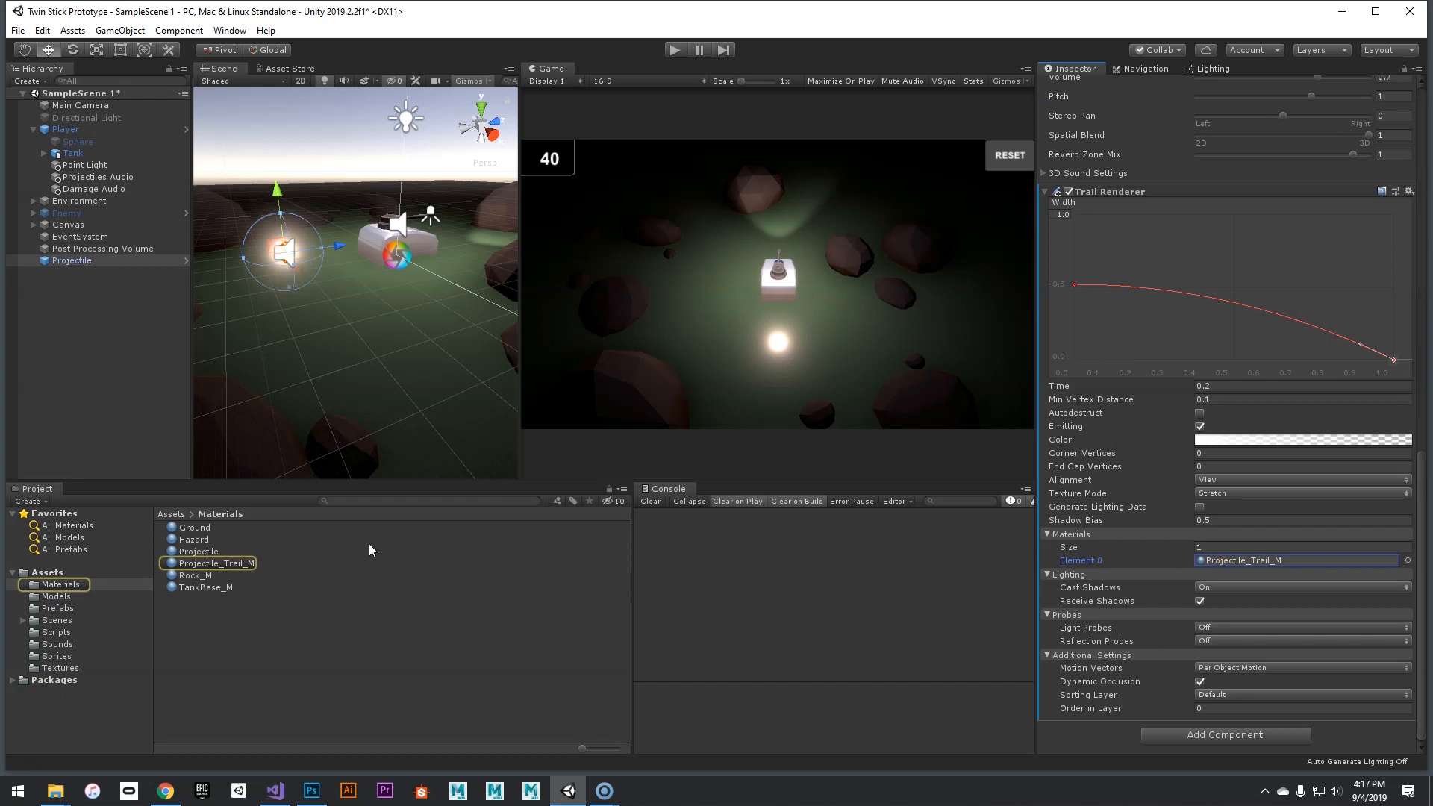
{"action": "left_click", "coordinate": [366, 562]}
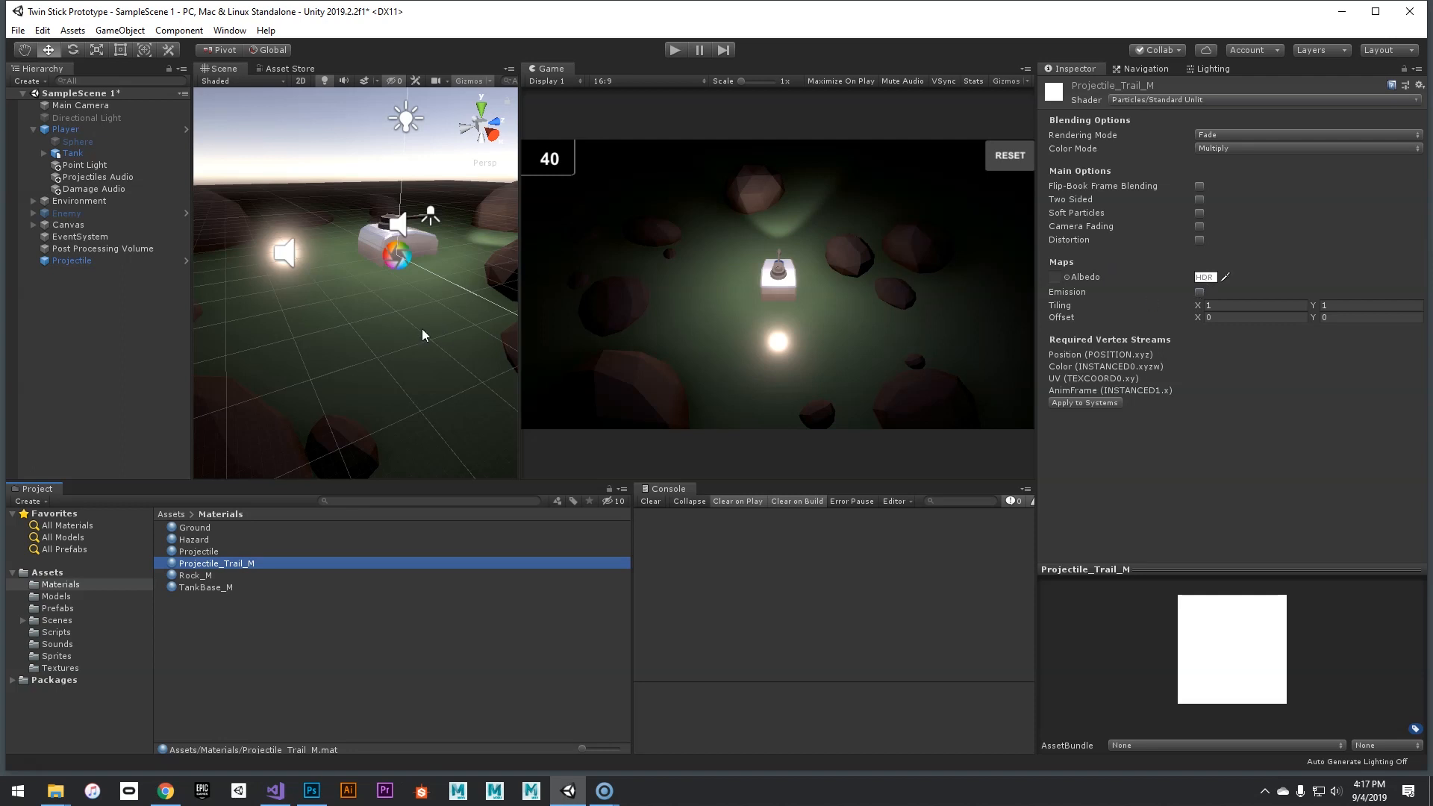
{"action": "left_click", "coordinate": [149, 260]}
{"action": "mouse_move", "coordinate": [306, 272]}
{"action": "left_mouse_down"}
{"action": "mouse_move", "coordinate": [354, 308]}
{"action": "mouse_move", "coordinate": [285, 266]}
{"action": "left_mouse_up"}
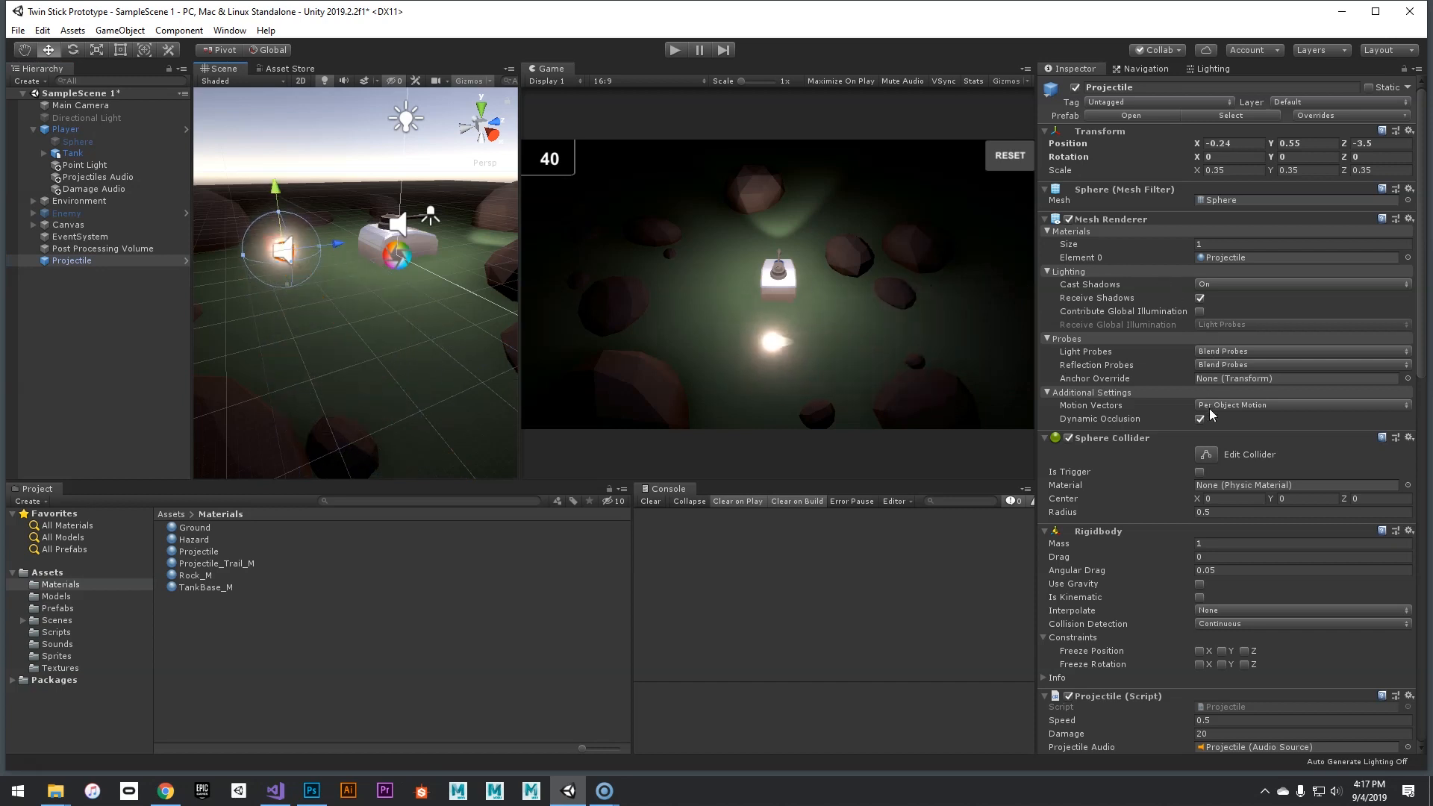
- Enable Emission on Projectile_Trail_M and set its HDR color to white (255, 255, 255) with intensity 1
{"action": "left_click", "coordinate": [224, 563]}
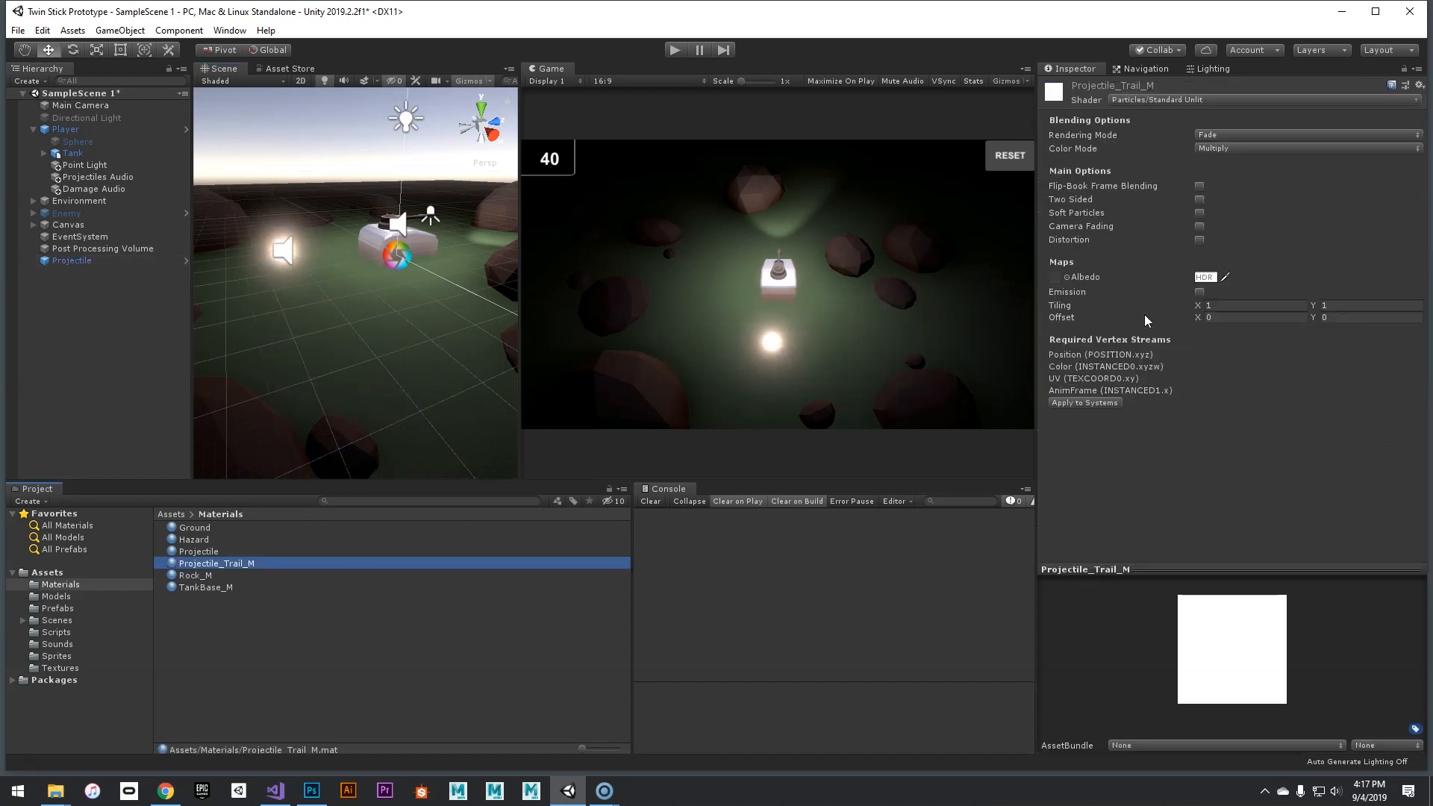
{"action": "left_click", "coordinate": [1200, 292]}
{"action": "left_click", "coordinate": [1205, 307]}
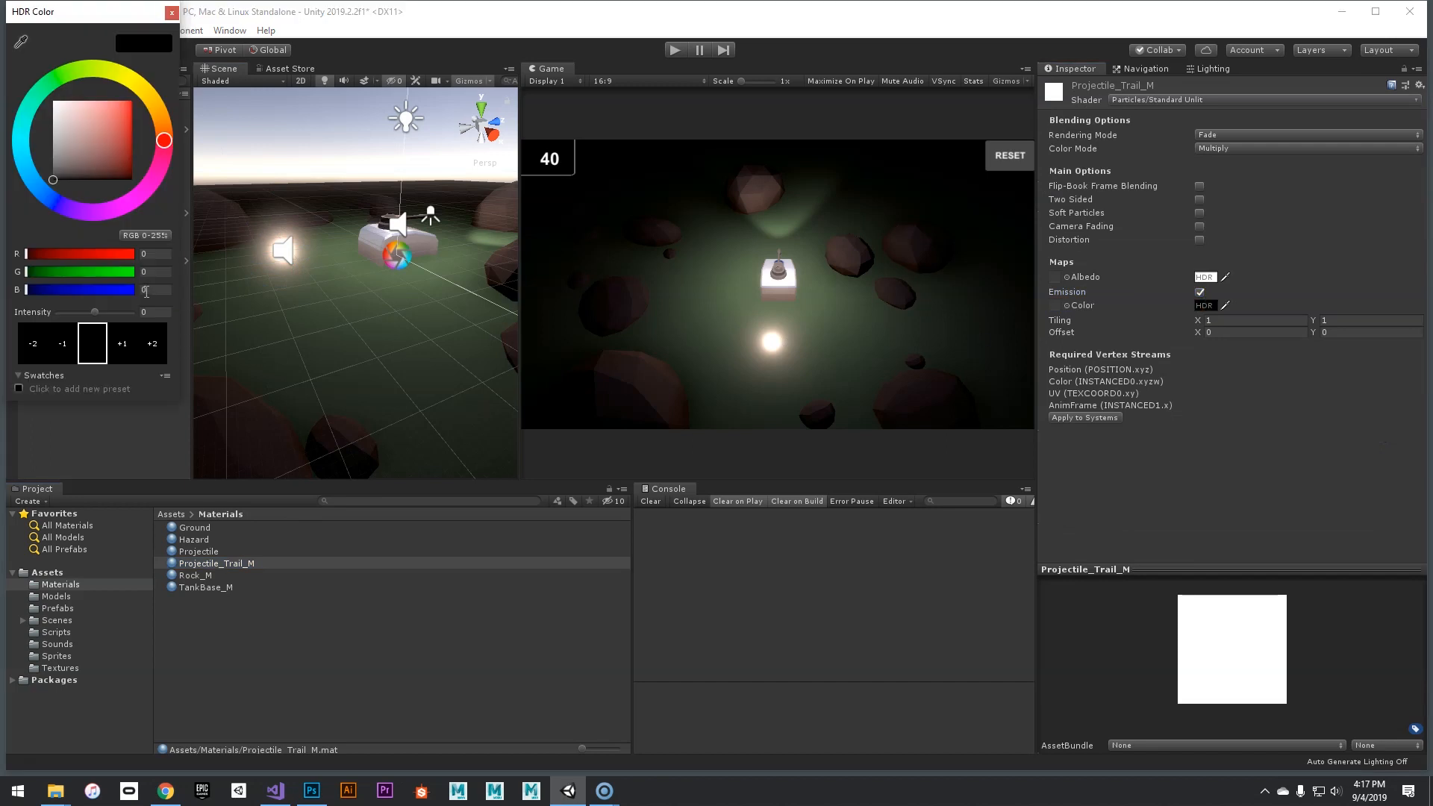
{"action": "left_click", "coordinate": [54, 100]}
{"action": "left_click", "coordinate": [127, 345]}
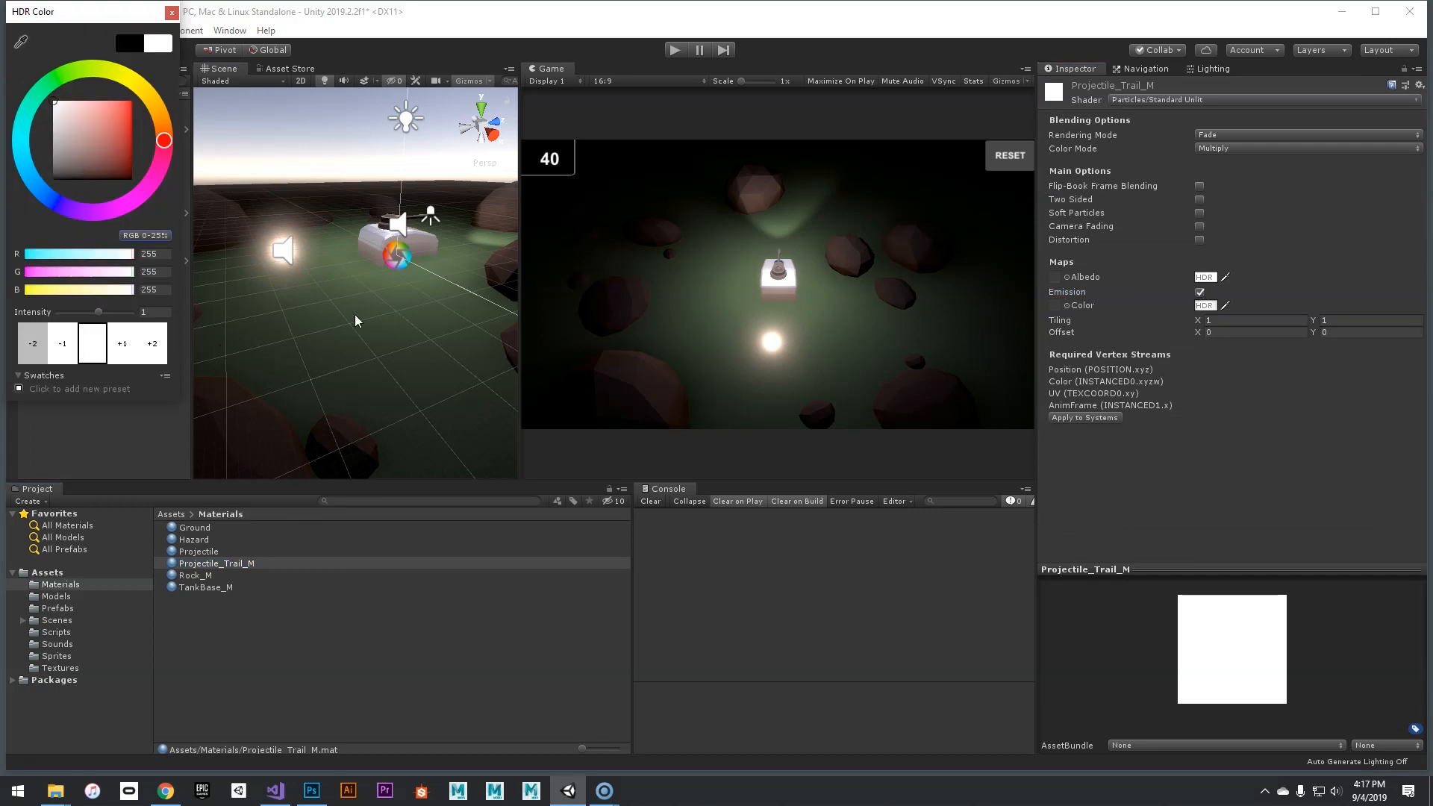
- Select the Projectile and move it sideways to preview the emissive trail
{"action": "left_click", "coordinate": [282, 252]}
{"action": "left_click", "coordinate": [84, 261]}
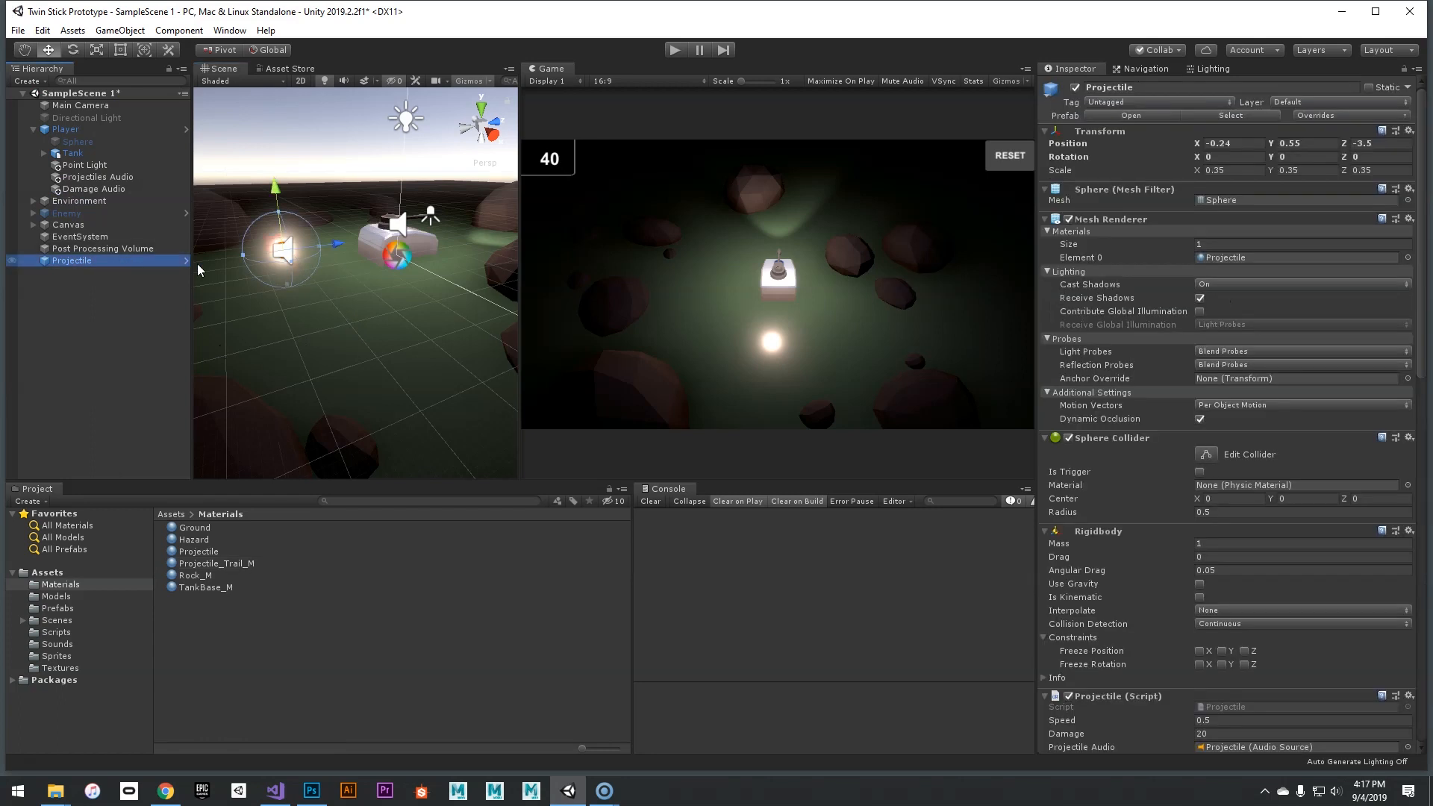
{"action": "left_click_drag", "start_coordinate": [293, 262], "coordinate": [250, 287]}
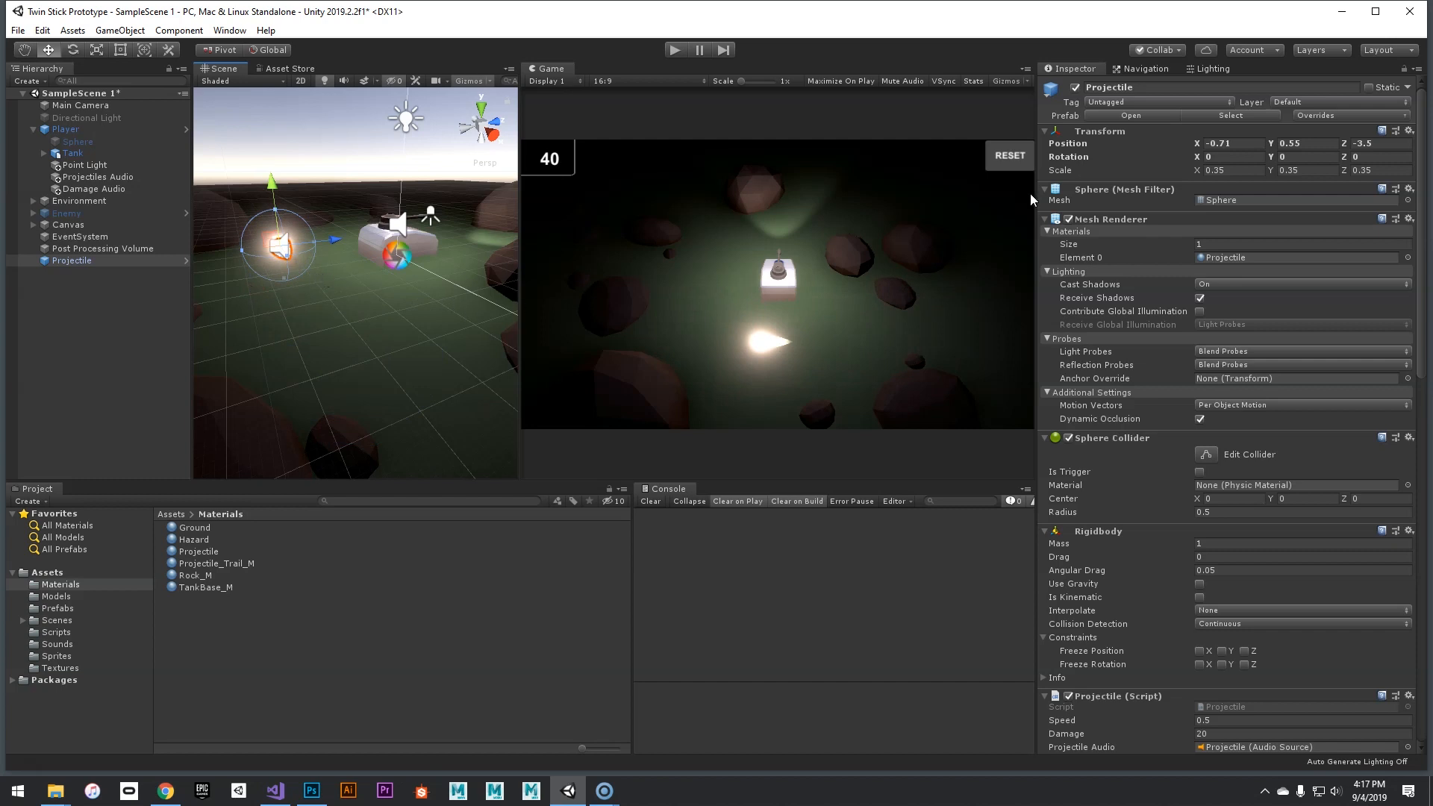
- Reset the Projectile's position to X 0, Y 0, Z 0
{"action": "left_click", "coordinate": [1234, 144]}
{"action": "type", "text": "0"}
{"action": "key", "text": "Tab"}
{"action": "type", "text": "0"}
{"action": "key", "text": "Tab"}
{"action": "type", "text": "0"}
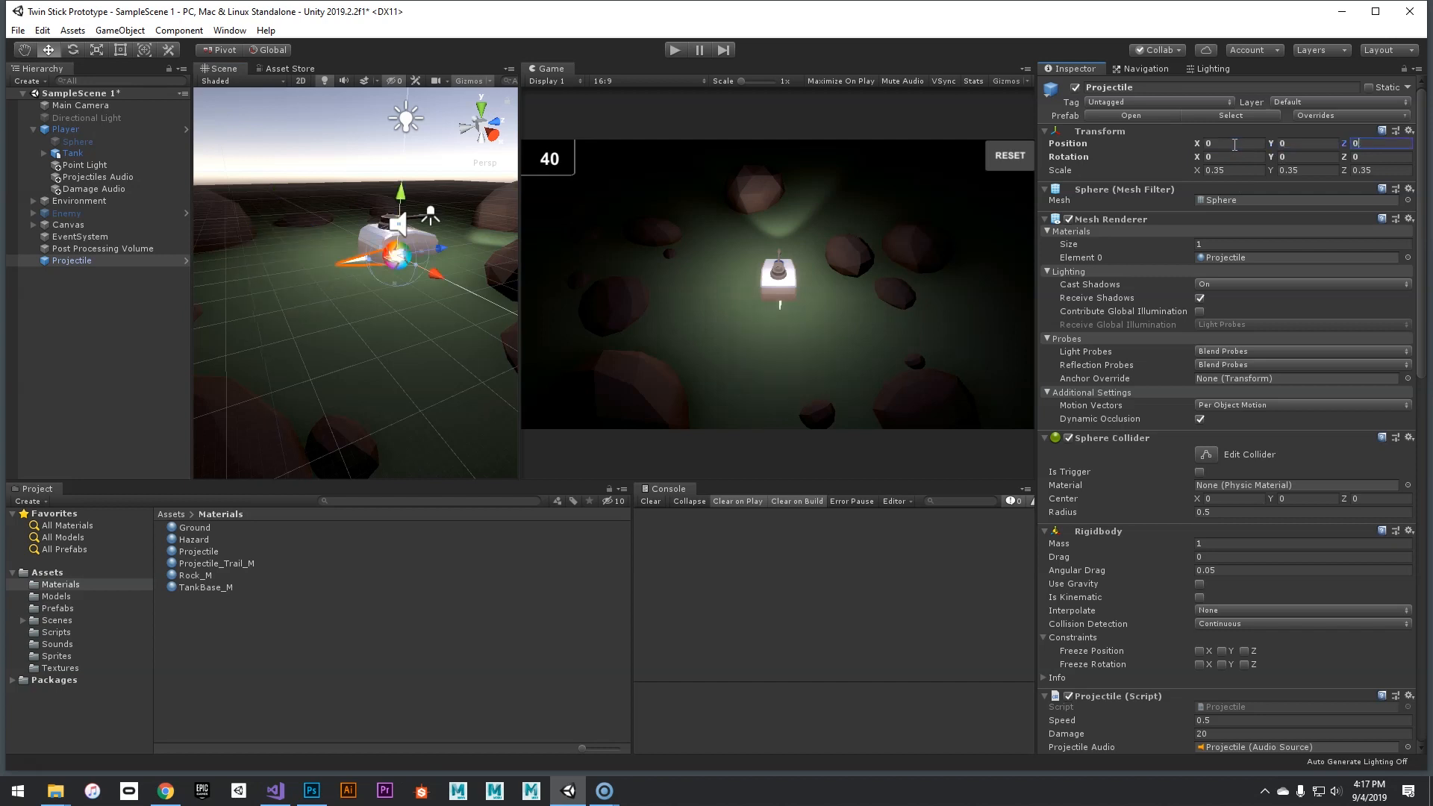
- Apply all of the Projectile's overrides, including the Trail Renderer, to its prefab
{"action": "left_click", "coordinate": [163, 261]}
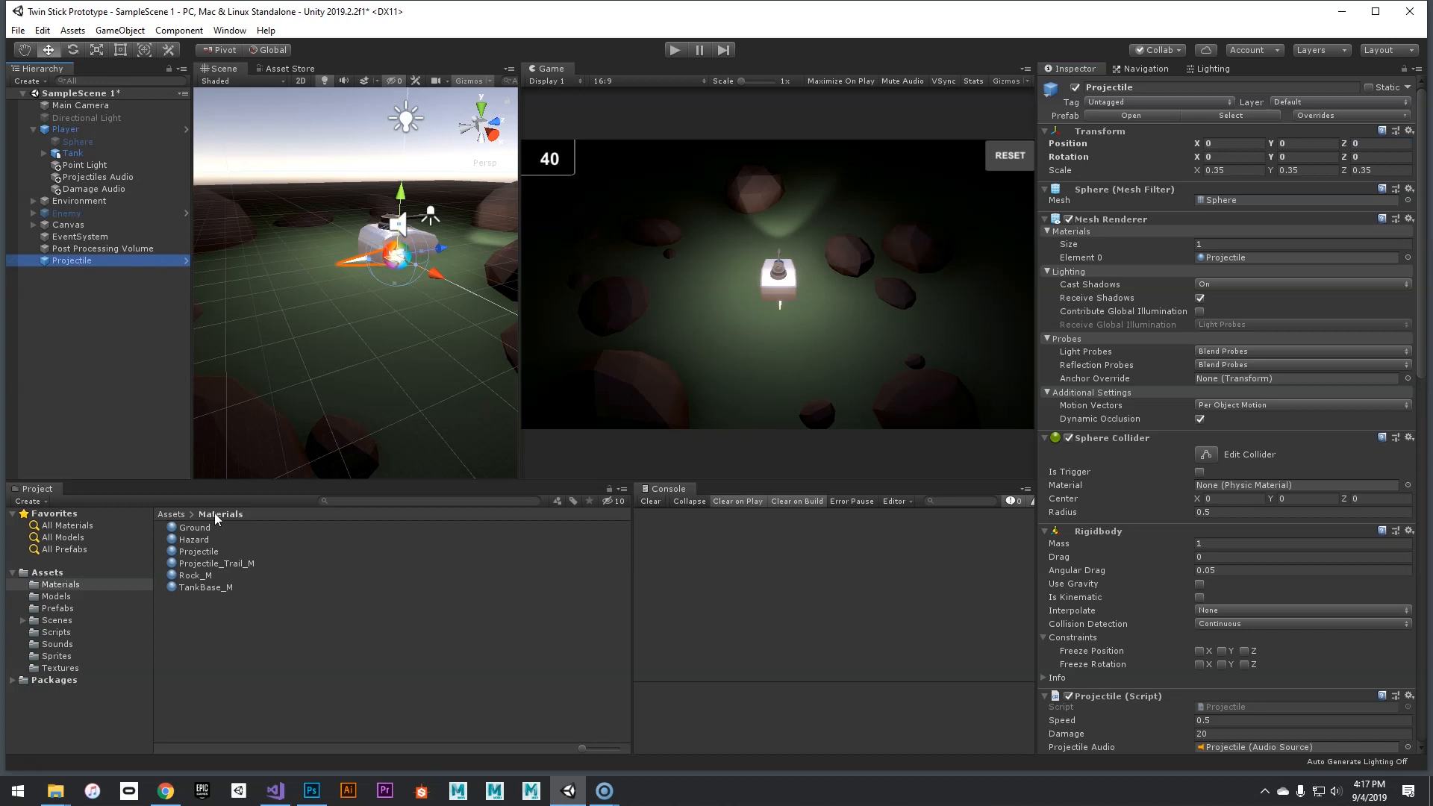
{"action": "left_click", "coordinate": [1358, 115]}
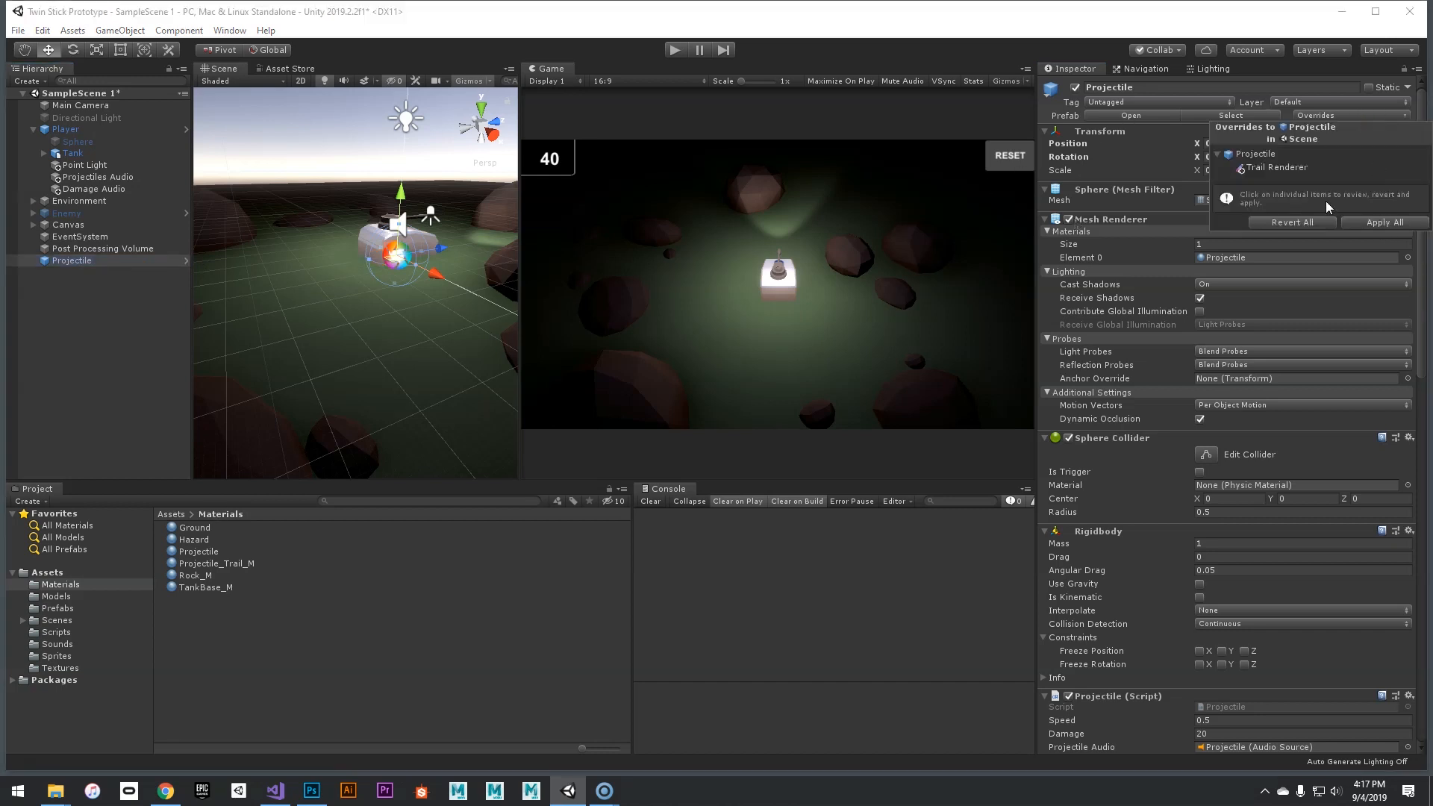
{"action": "left_click", "coordinate": [1388, 222]}
- Deactivate the Projectile object in the scene and clear the selection
{"action": "left_click", "coordinate": [97, 260]}
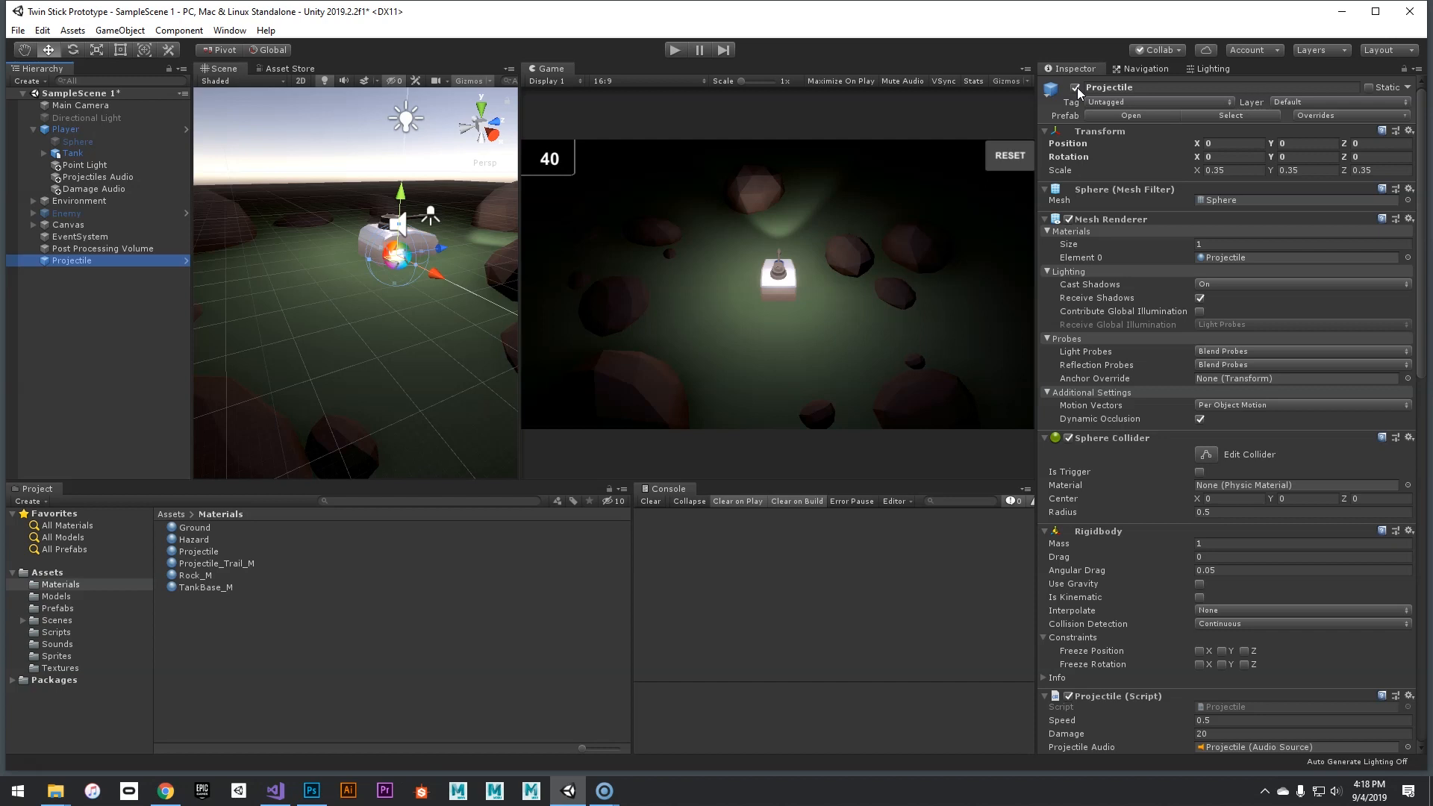
{"action": "left_click", "coordinate": [106, 271]}
{"action": "left_click", "coordinate": [101, 259]}
{"action": "key", "text": "w"}
{"action": "left_click", "coordinate": [110, 301]}
{"action": "left_click", "coordinate": [101, 262]}
{"action": "key", "text": "alt+shift+a"}
{"action": "key", "text": "alt+shift+a"}
{"action": "left_click", "coordinate": [118, 311]}
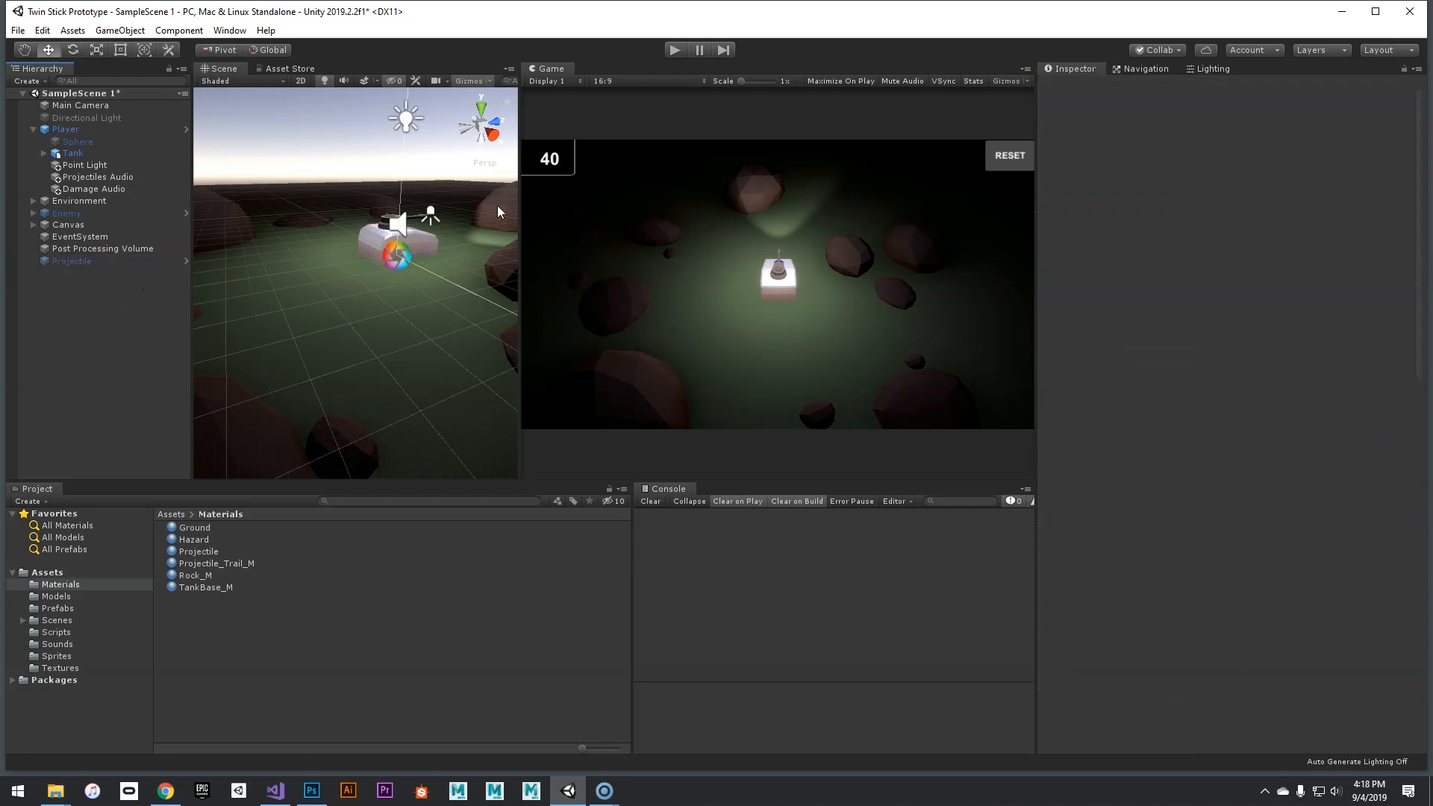
- Run the game and drive the tank away from its starting point
{"action": "left_click", "coordinate": [672, 50]}
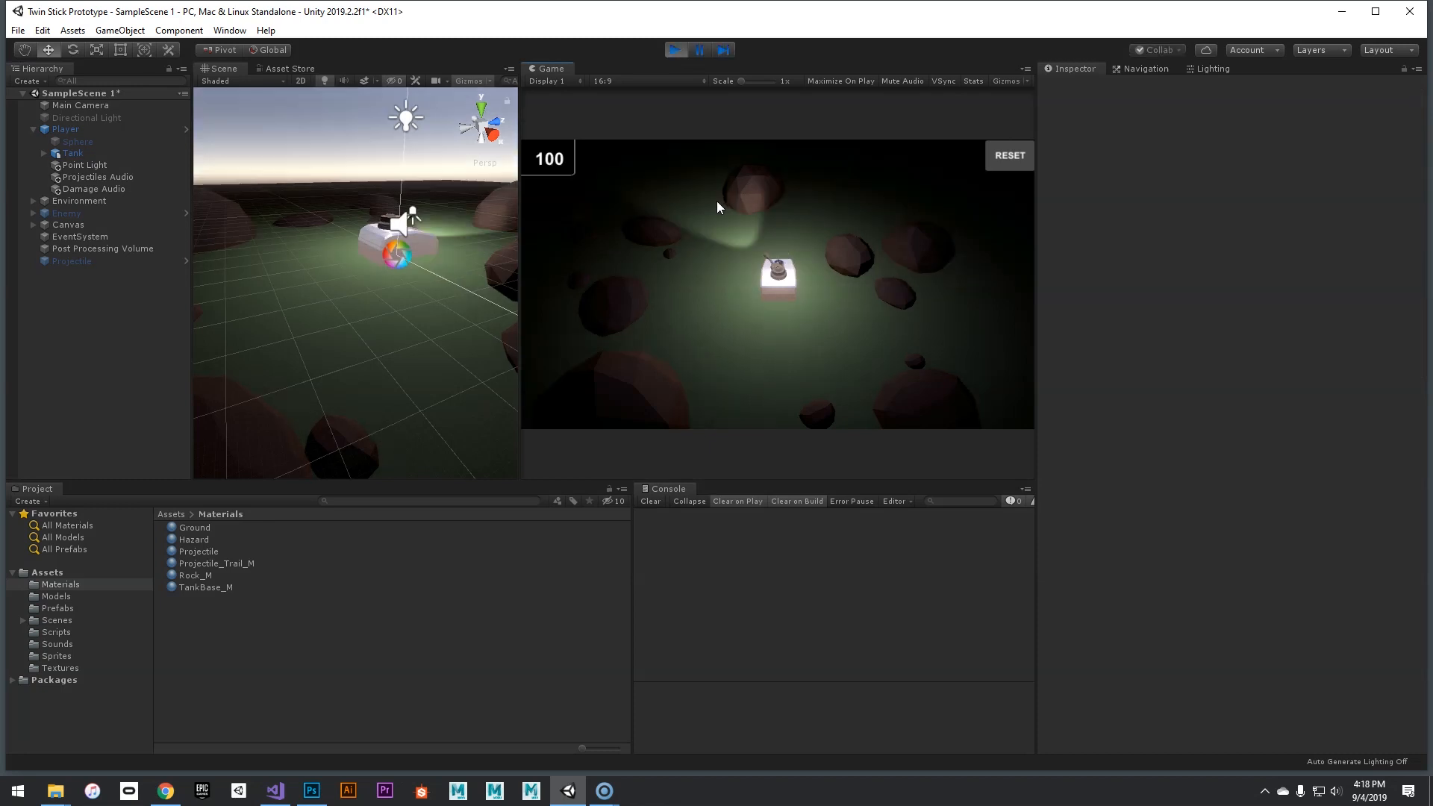
{"action": "key", "text": "s"}
{"action": "key", "text": "a"}
- Fire projectiles from the tank in many directions to examine their glowing trails in play
{"action": "left_click", "coordinate": [833, 257]}
{"action": "left_click", "coordinate": [849, 206]}
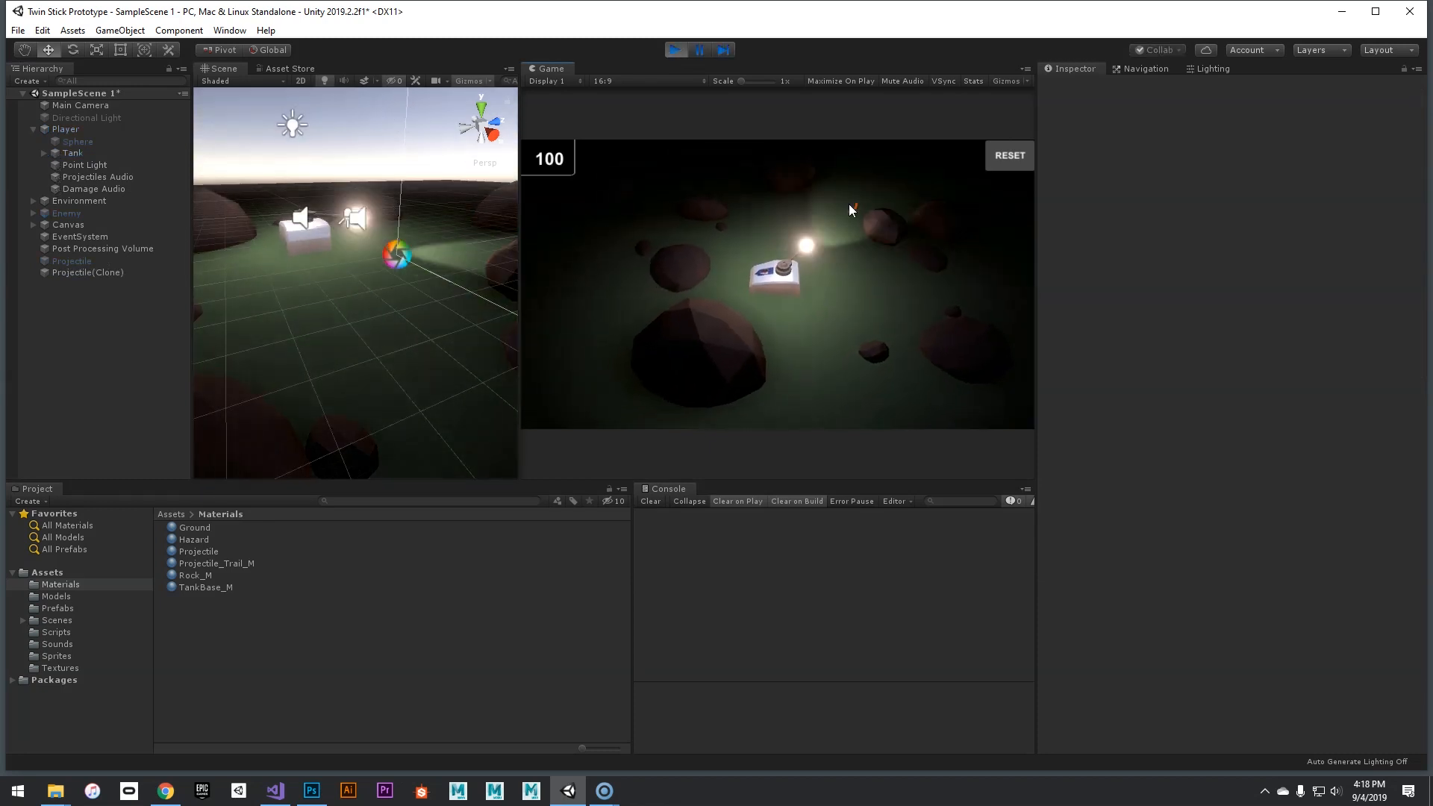
{"action": "left_click", "coordinate": [827, 176]}
{"action": "left_click", "coordinate": [735, 169]}
{"action": "left_click", "coordinate": [711, 176]}
{"action": "left_click", "coordinate": [851, 182]}
{"action": "left_click", "coordinate": [872, 177]}
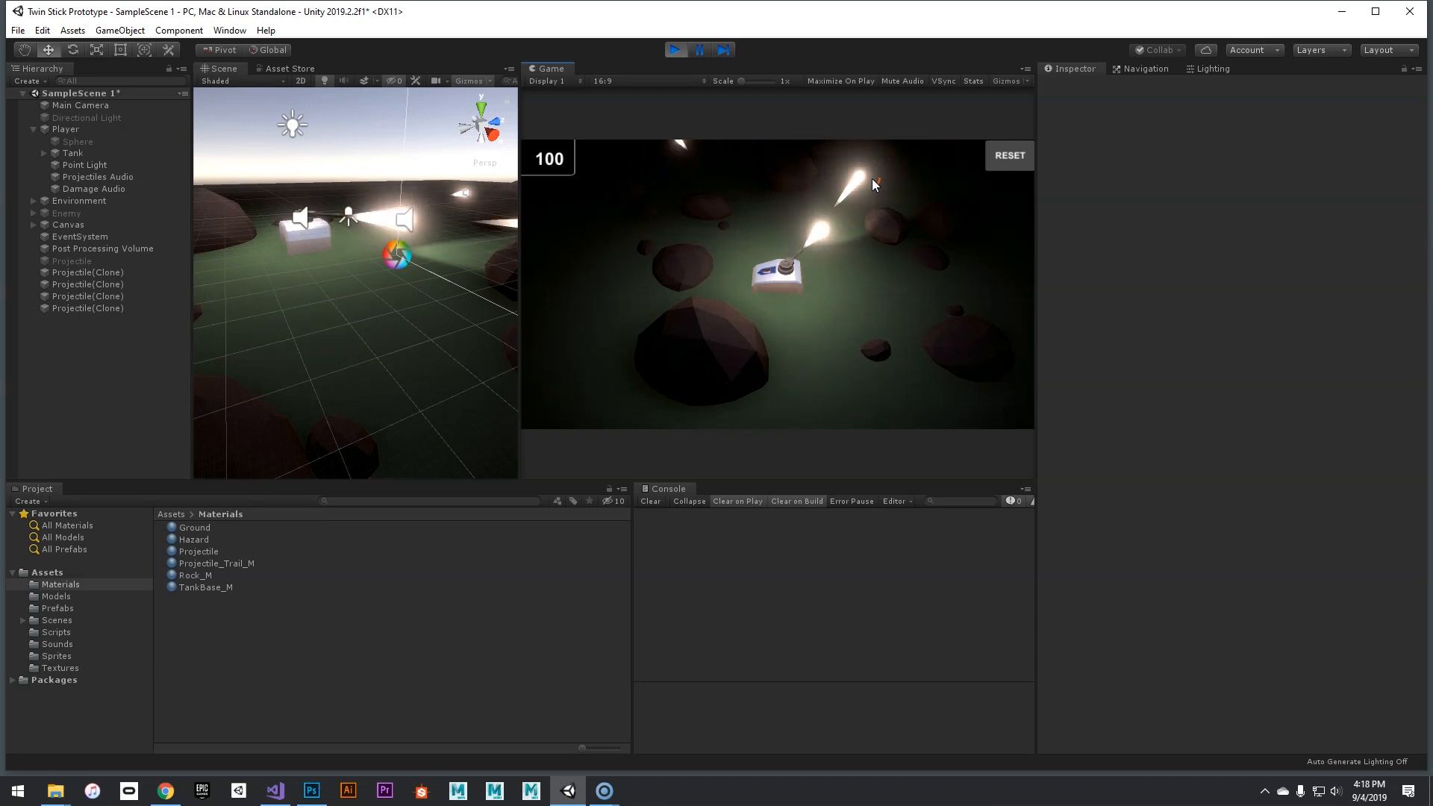
{"action": "left_click", "coordinate": [907, 213]}
{"action": "left_click", "coordinate": [933, 263]}
{"action": "left_click", "coordinate": [915, 314]}
{"action": "left_click", "coordinate": [866, 366]}
{"action": "left_click", "coordinate": [788, 382]}
{"action": "left_click", "coordinate": [735, 358]}
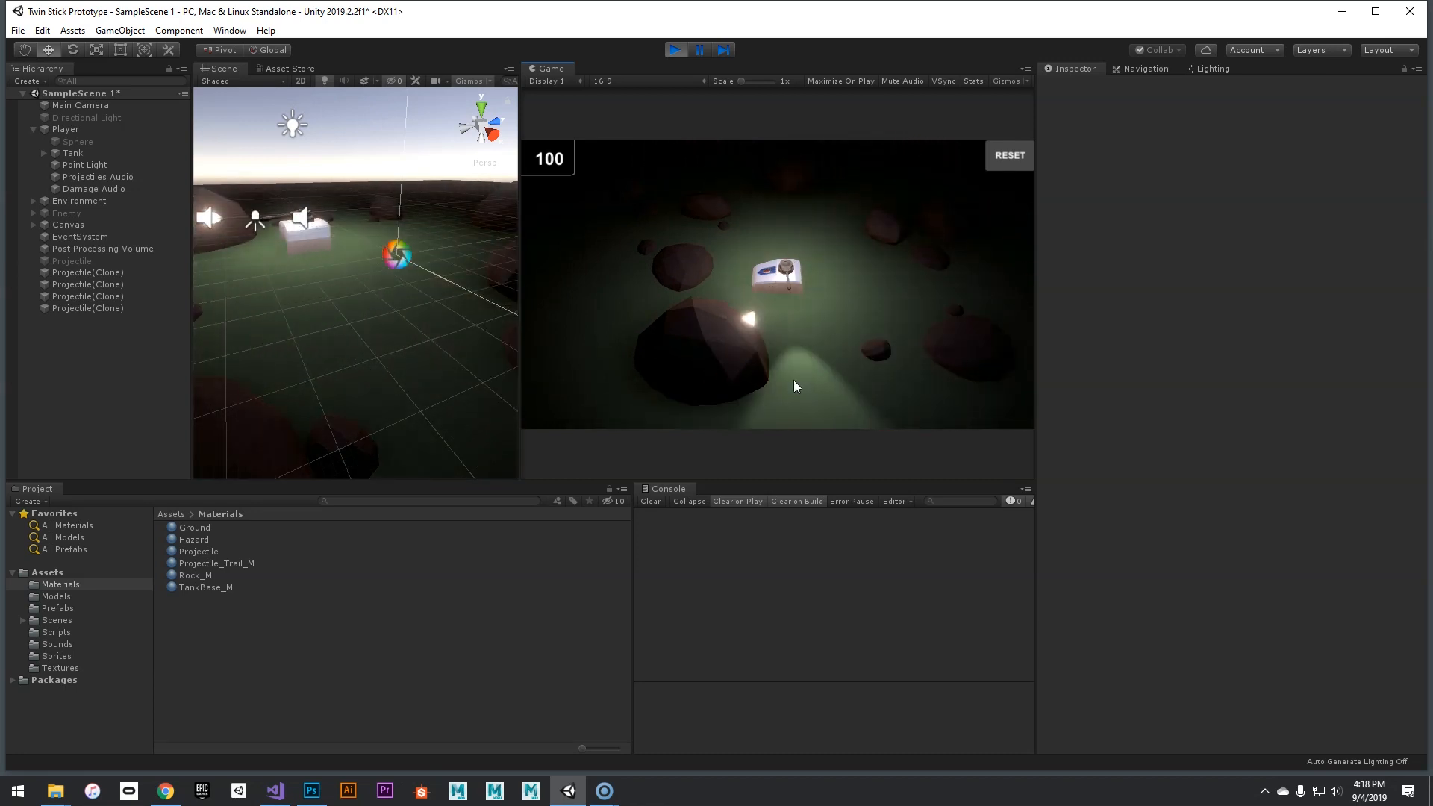
{"action": "left_click", "coordinate": [870, 325]}
{"action": "left_click", "coordinate": [895, 270]}
{"action": "left_click", "coordinate": [884, 230]}
{"action": "left_click", "coordinate": [851, 203]}
{"action": "left_click", "coordinate": [813, 188]}
{"action": "left_click", "coordinate": [778, 183]}
{"action": "left_click", "coordinate": [775, 177]}
{"action": "left_click", "coordinate": [806, 176]}
{"action": "left_click", "coordinate": [854, 175]}
{"action": "left_click", "coordinate": [905, 188]}
{"action": "left_click", "coordinate": [949, 225]}
{"action": "left_click", "coordinate": [970, 276]}
{"action": "left_click", "coordinate": [973, 303]}
{"action": "left_click", "coordinate": [965, 340]}
{"action": "left_click", "coordinate": [962, 351]}
{"action": "left_click", "coordinate": [912, 239]}
{"action": "left_click", "coordinate": [892, 219]}
{"action": "left_click", "coordinate": [850, 206]}
{"action": "left_click", "coordinate": [792, 183]}
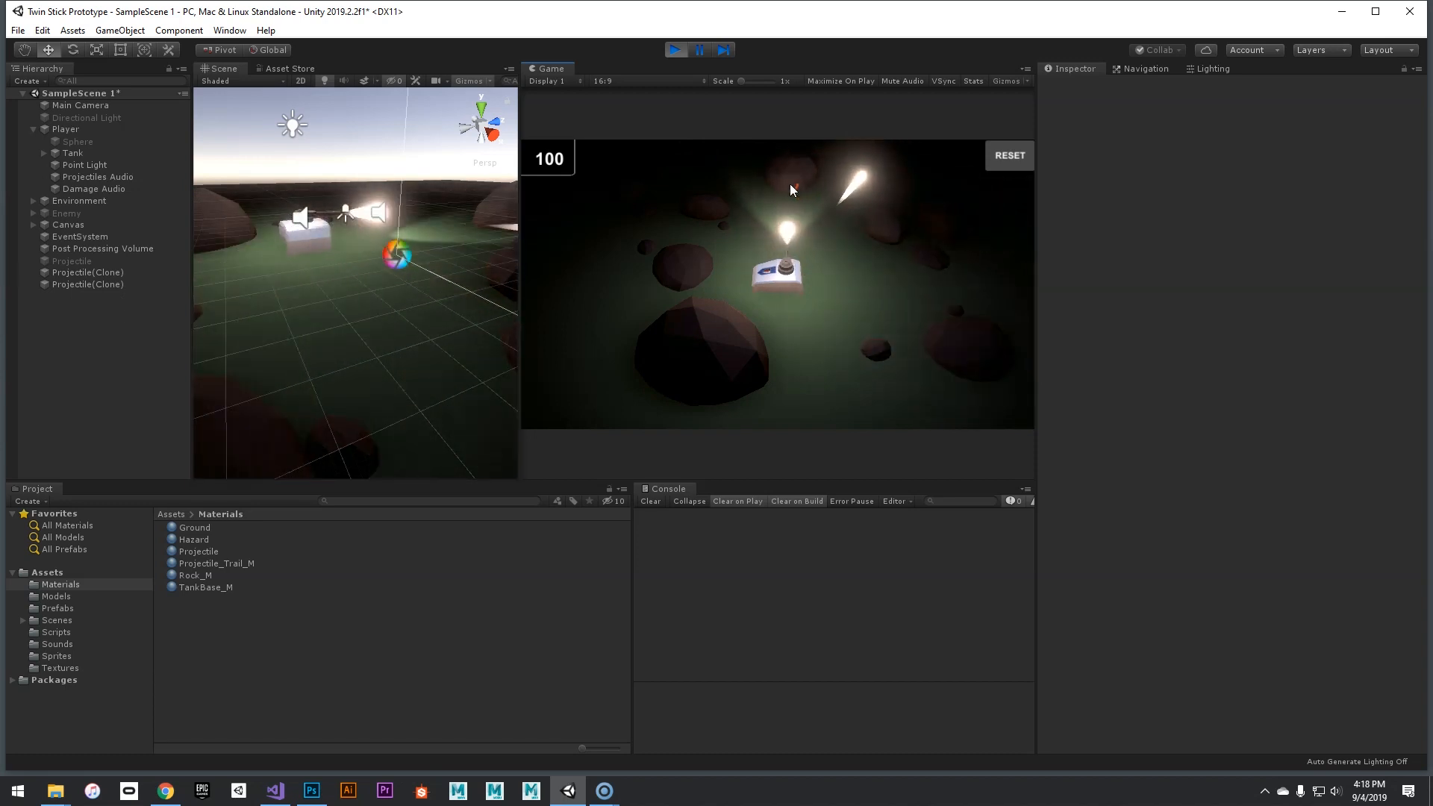
{"action": "left_click", "coordinate": [790, 175]}
{"action": "left_click", "coordinate": [792, 173]}
{"action": "left_click", "coordinate": [803, 169]}
{"action": "left_click", "coordinate": [803, 169]}
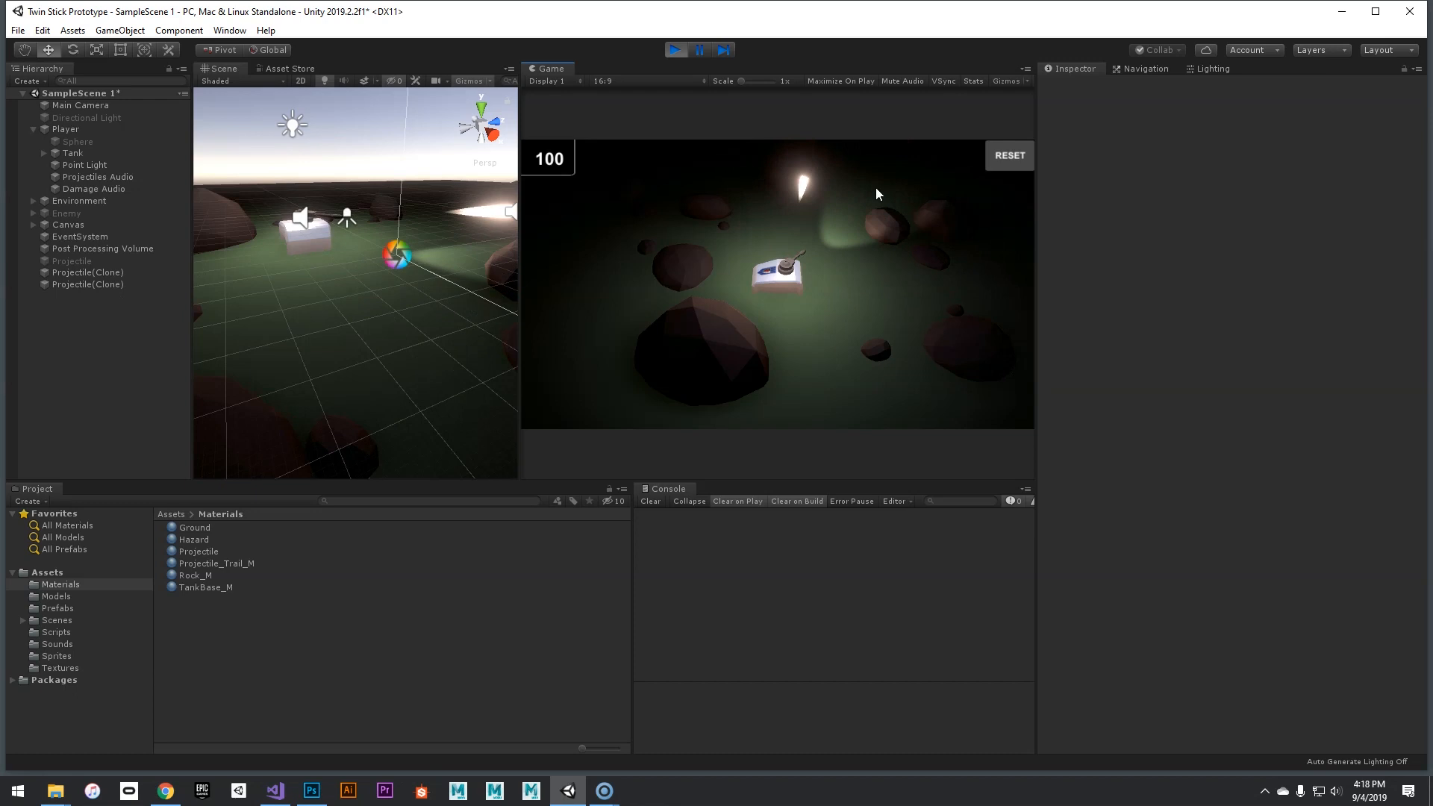
{"action": "left_click", "coordinate": [901, 198]}
{"action": "left_click", "coordinate": [927, 210]}
{"action": "left_click", "coordinate": [941, 219]}
{"action": "left_click", "coordinate": [948, 227]}
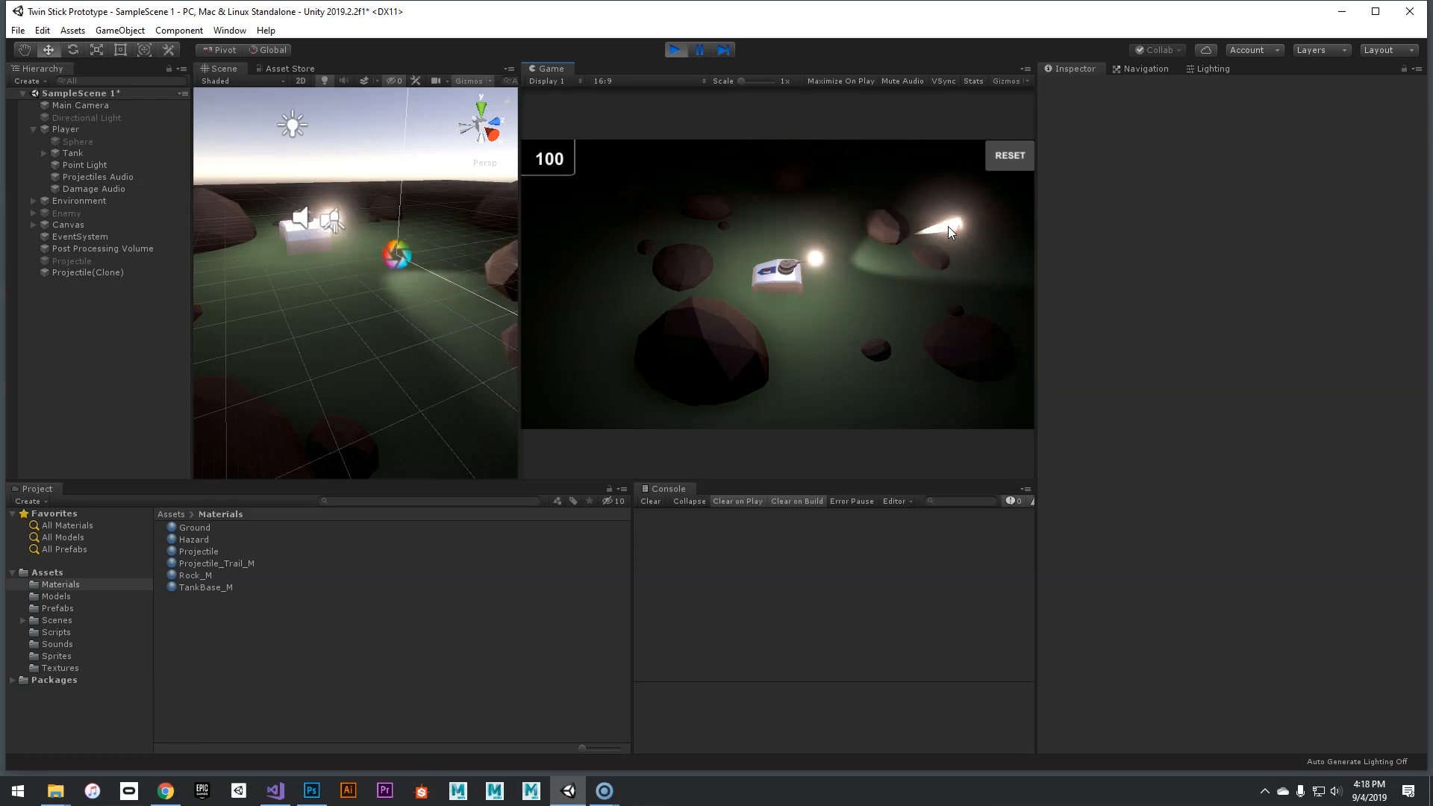
{"action": "left_click", "coordinate": [942, 221]}
{"action": "left_click", "coordinate": [938, 218]}
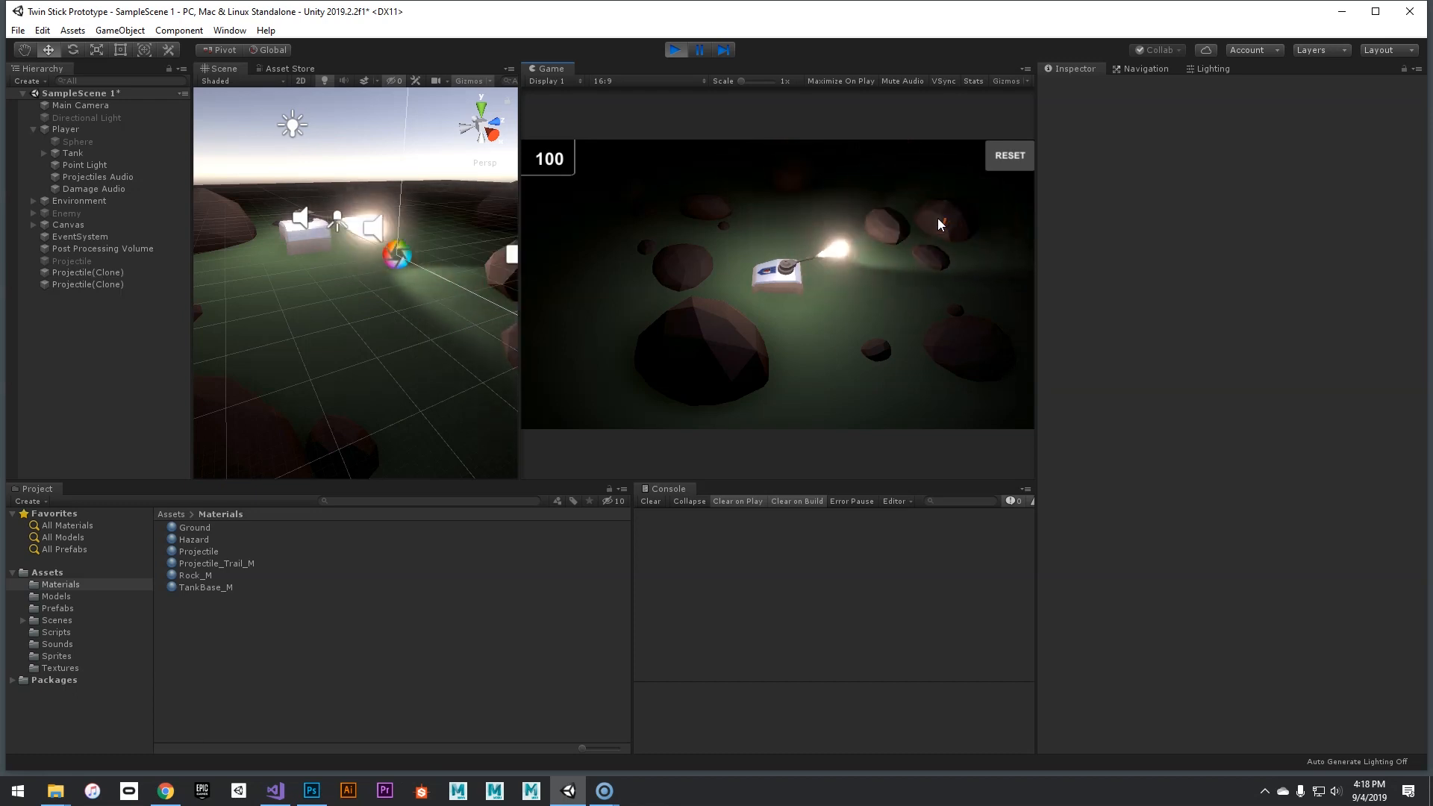
{"action": "left_click", "coordinate": [966, 306]}
{"action": "left_click", "coordinate": [956, 343]}
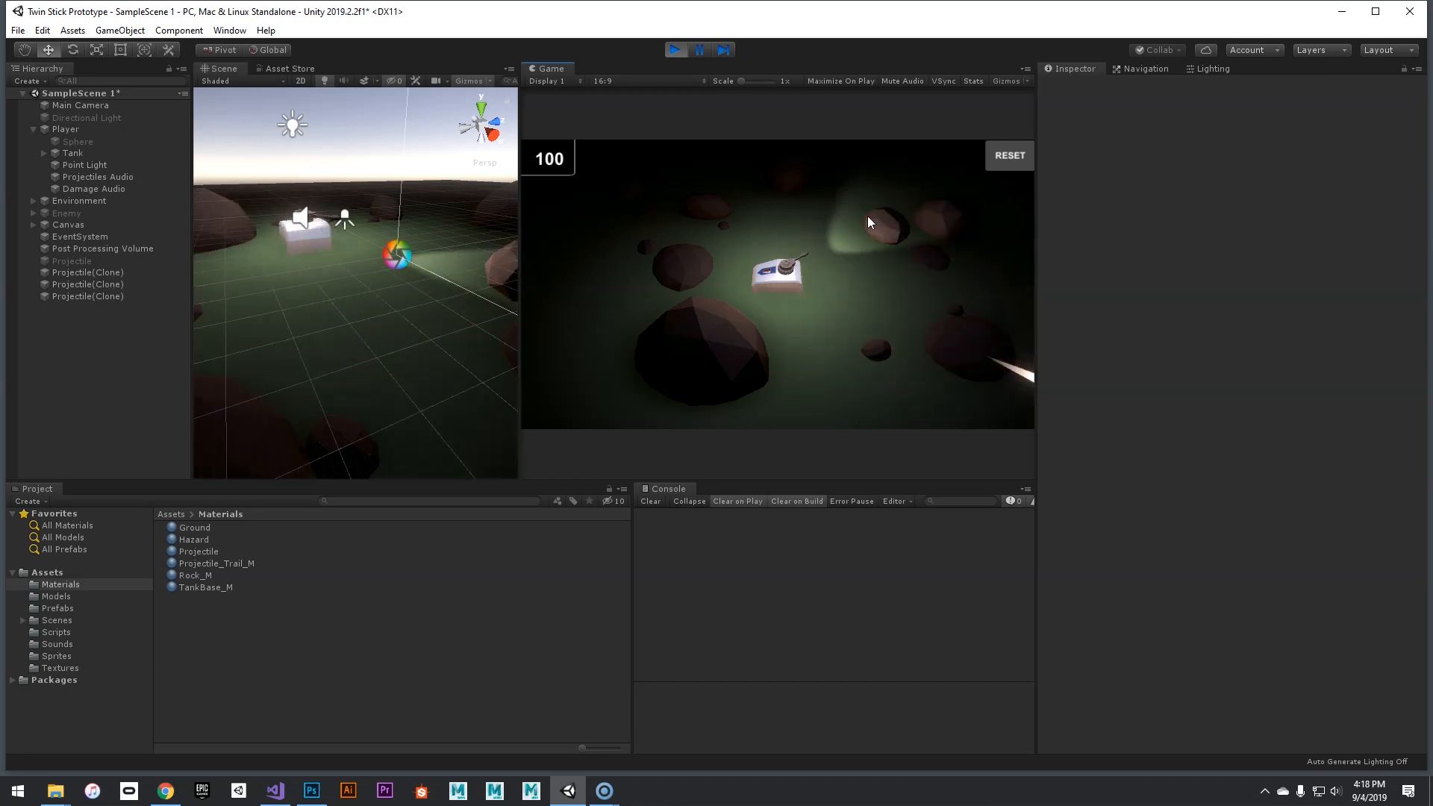
{"action": "left_click", "coordinate": [848, 208]}
{"action": "left_click", "coordinate": [709, 178]}
{"action": "left_click", "coordinate": [707, 181]}
{"action": "left_click", "coordinate": [689, 192]}
{"action": "left_click", "coordinate": [793, 172]}
{"action": "left_click", "coordinate": [799, 169]}
{"action": "left_click", "coordinate": [797, 167]}
{"action": "left_click", "coordinate": [786, 167]}
{"action": "left_click", "coordinate": [831, 169]}
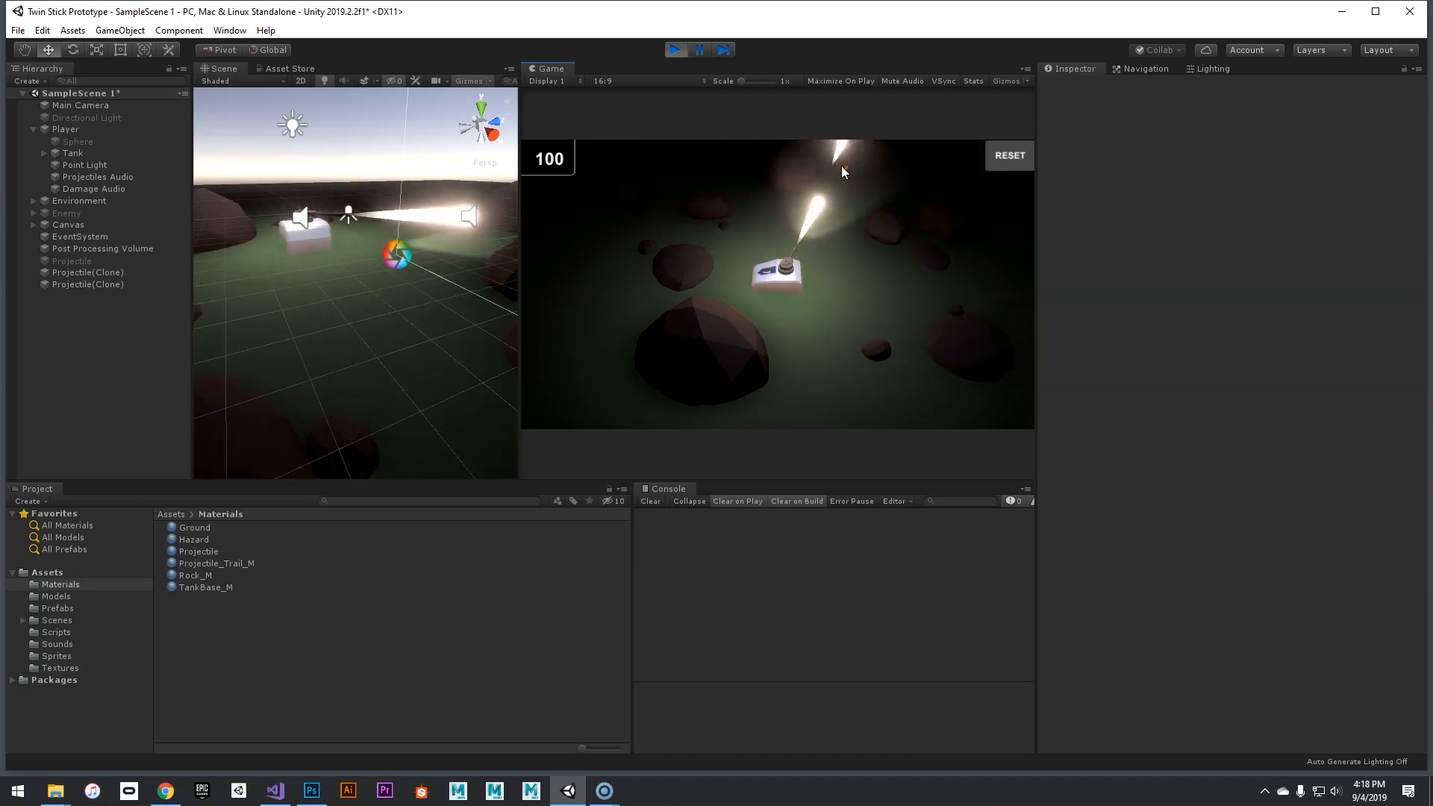
{"action": "left_click", "coordinate": [925, 217]}
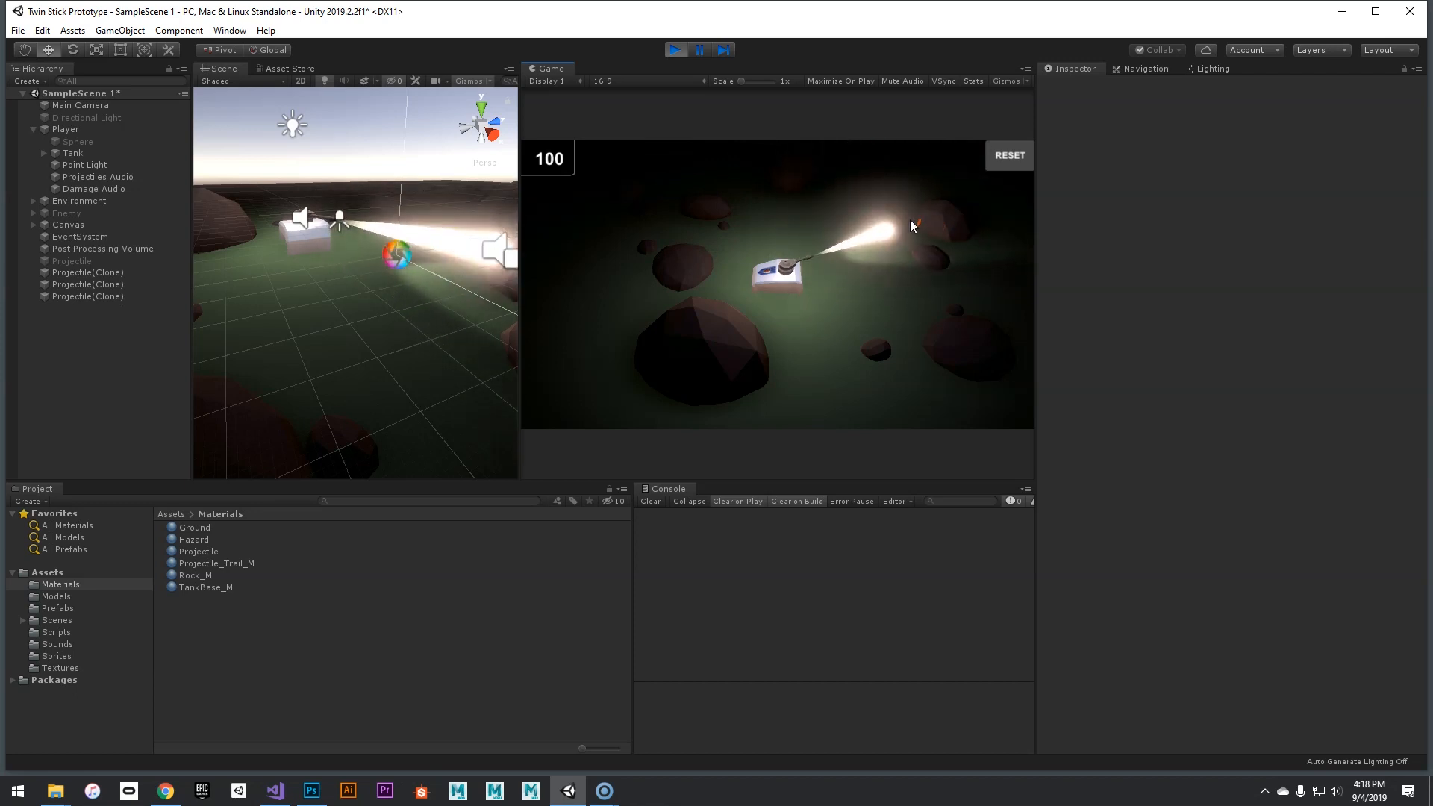
- Drive the tank among the rocks while firing to examine the projectile trails on the move, and stop the game
{"action": "left_click", "coordinate": [727, 321]}
{"action": "left_click", "coordinate": [754, 327]}
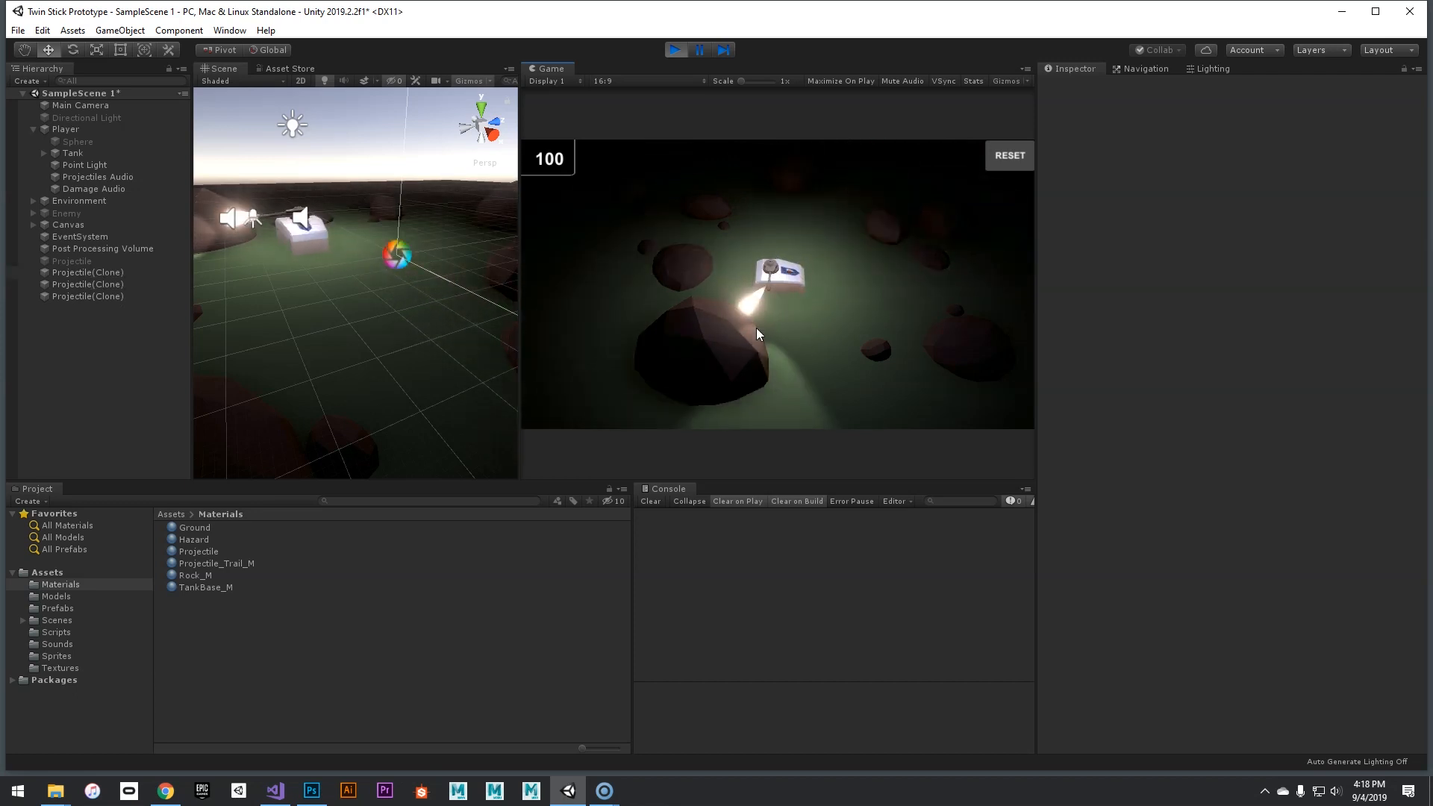
{"action": "key", "text": "d"}
{"action": "key", "text": "w"}
{"action": "left_click", "coordinate": [701, 223]}
{"action": "left_click", "coordinate": [708, 208]}
{"action": "left_click", "coordinate": [833, 174]}
{"action": "left_click", "coordinate": [899, 191]}
{"action": "key", "text": "s"}
{"action": "left_click", "coordinate": [759, 325]}
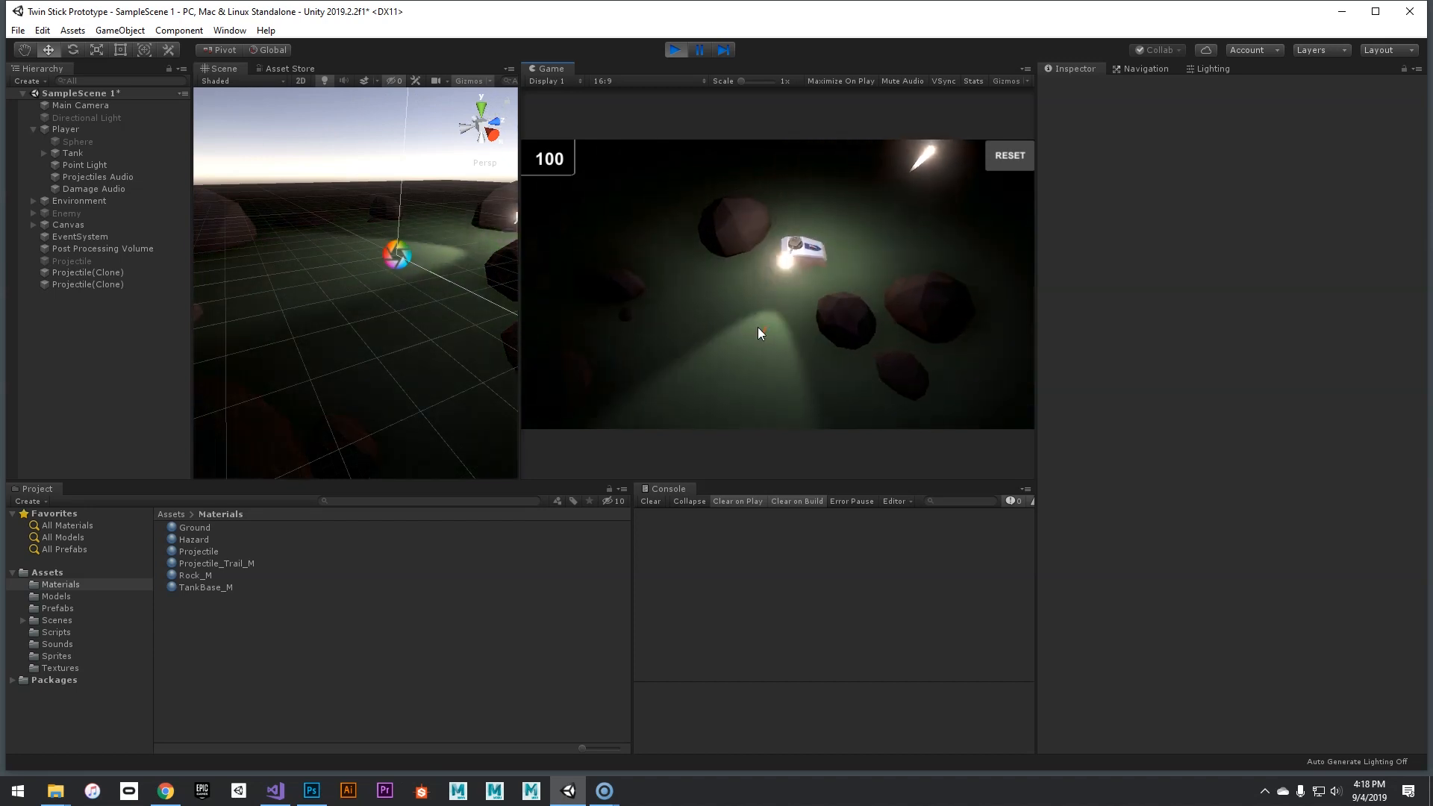
{"action": "key", "text": "a"}
{"action": "left_click", "coordinate": [672, 332]}
{"action": "left_click", "coordinate": [643, 306]}
{"action": "left_click", "coordinate": [669, 196]}
{"action": "key", "text": "a"}
{"action": "left_click", "coordinate": [682, 166]}
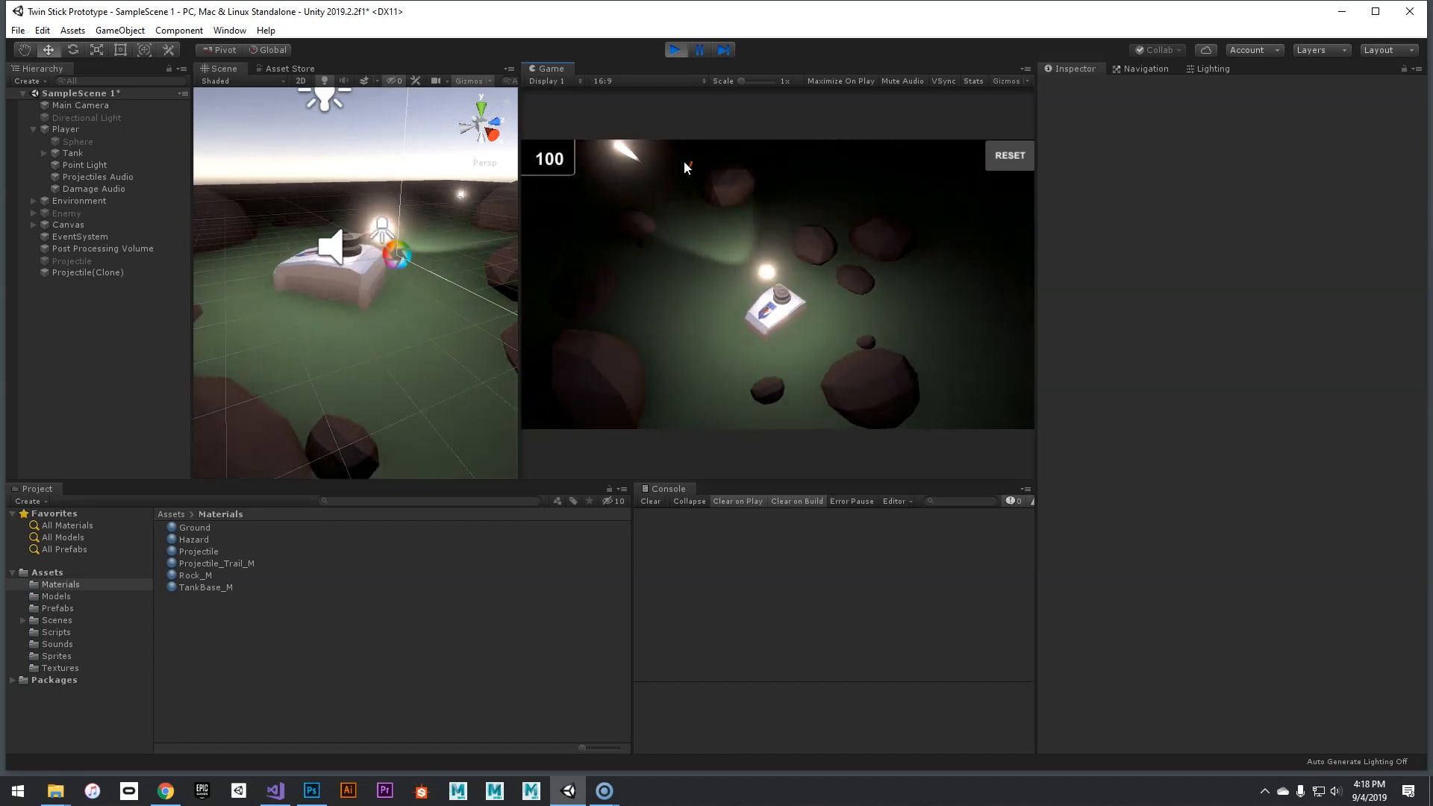
{"action": "left_click", "coordinate": [710, 157]}
{"action": "left_click", "coordinate": [754, 153]}
{"action": "key", "text": "w"}
{"action": "left_click", "coordinate": [752, 167]}
{"action": "left_click", "coordinate": [768, 178]}
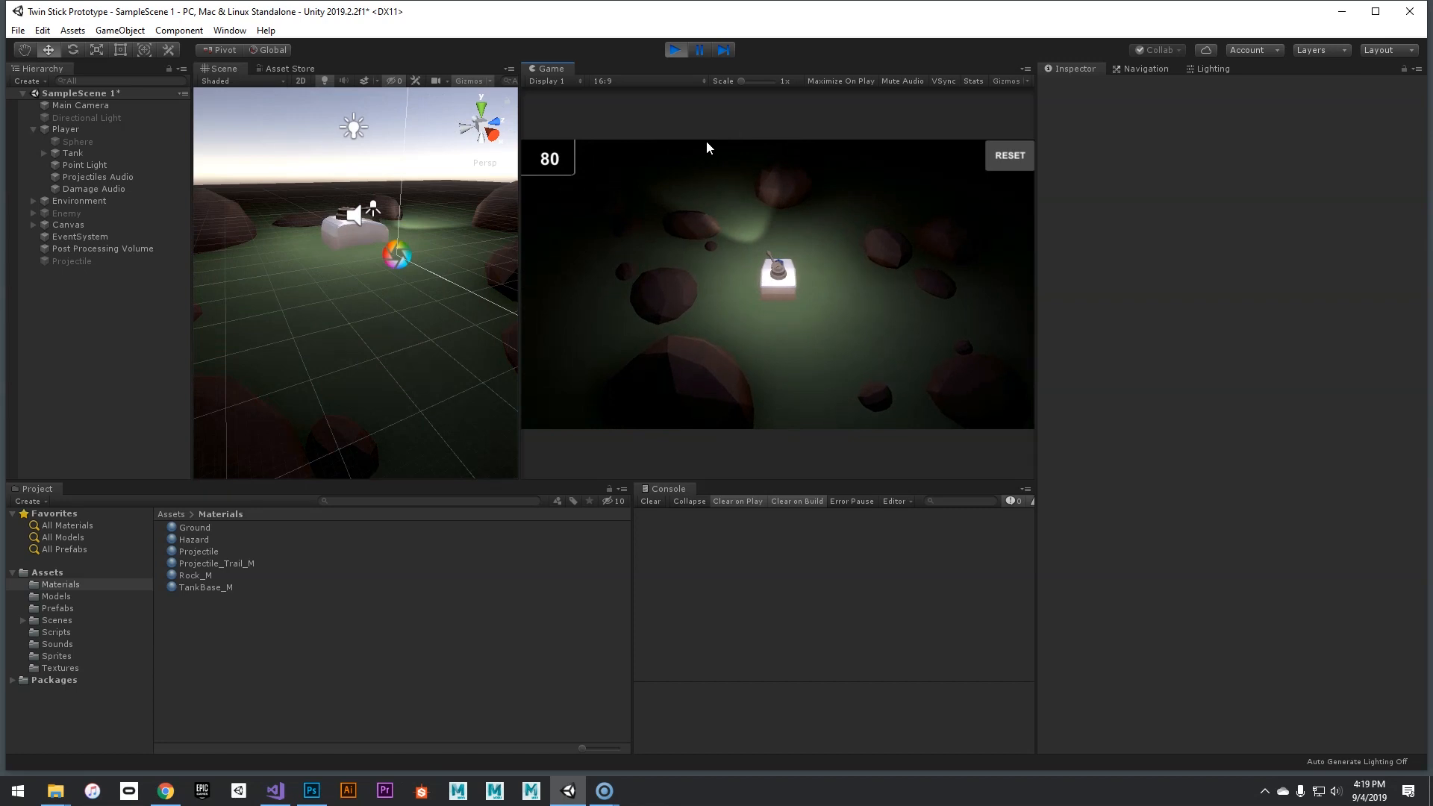
{"action": "left_click", "coordinate": [819, 229]}
{"action": "left_click", "coordinate": [844, 278]}
{"action": "left_click", "coordinate": [836, 252]}
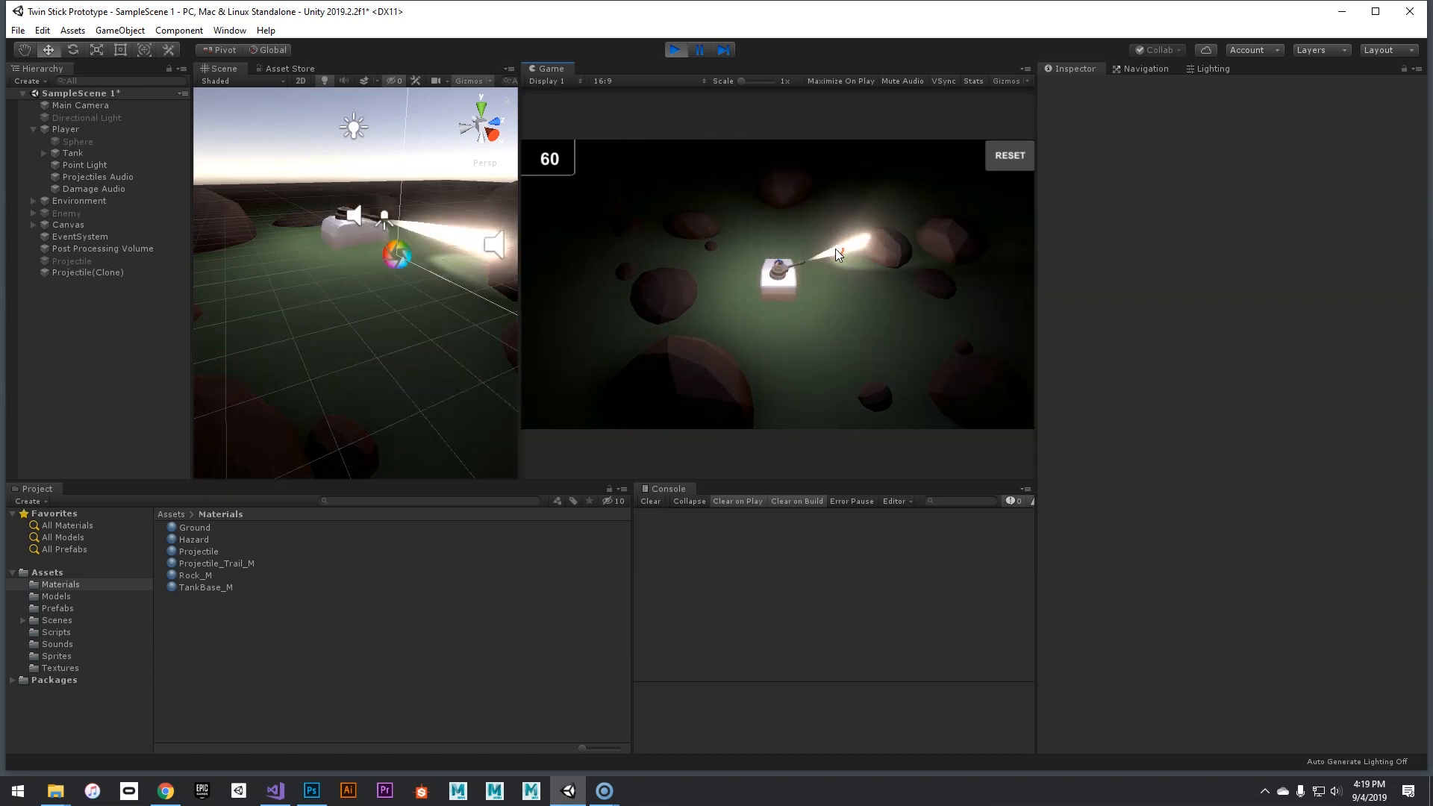
{"action": "left_click", "coordinate": [677, 51]}
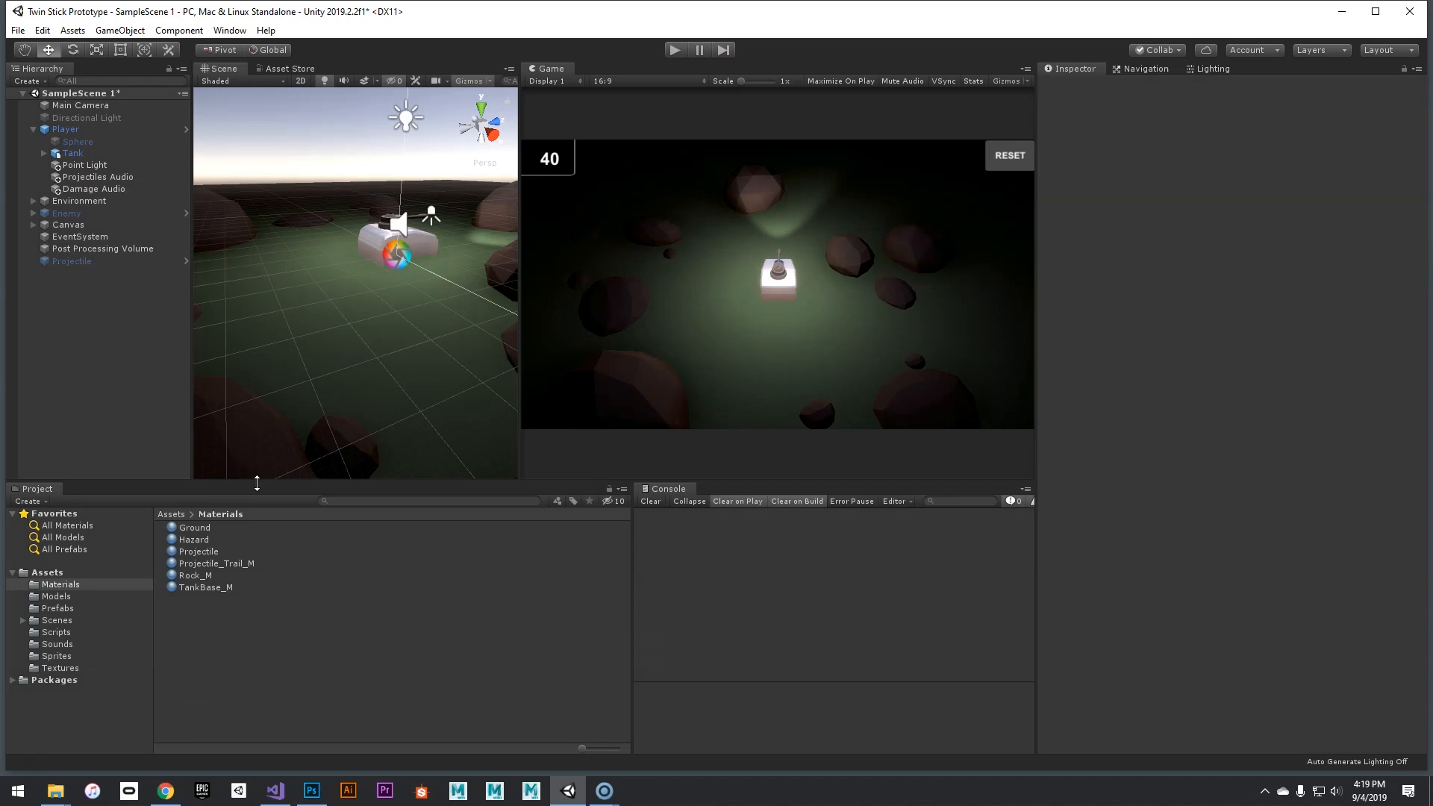
- Set the Trail Renderer's Time to 0.1 on the Projectile prefab asset
{"action": "left_click", "coordinate": [95, 261]}
{"action": "left_click", "coordinate": [83, 608]}
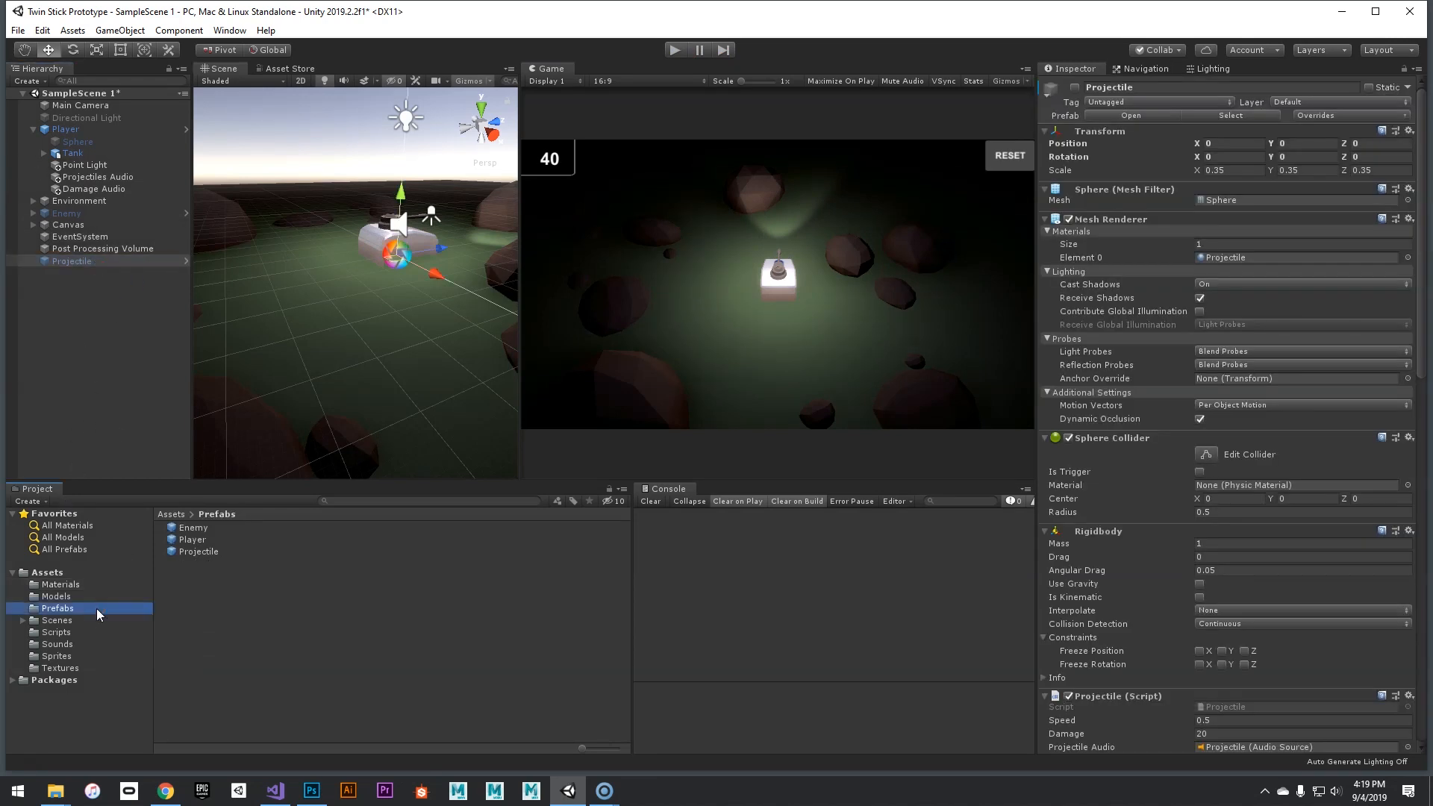
{"action": "left_click", "coordinate": [198, 552]}
{"action": "scroll", "coordinate": [1187, 448], "scroll_direction": "down", "scroll_amount": 10}
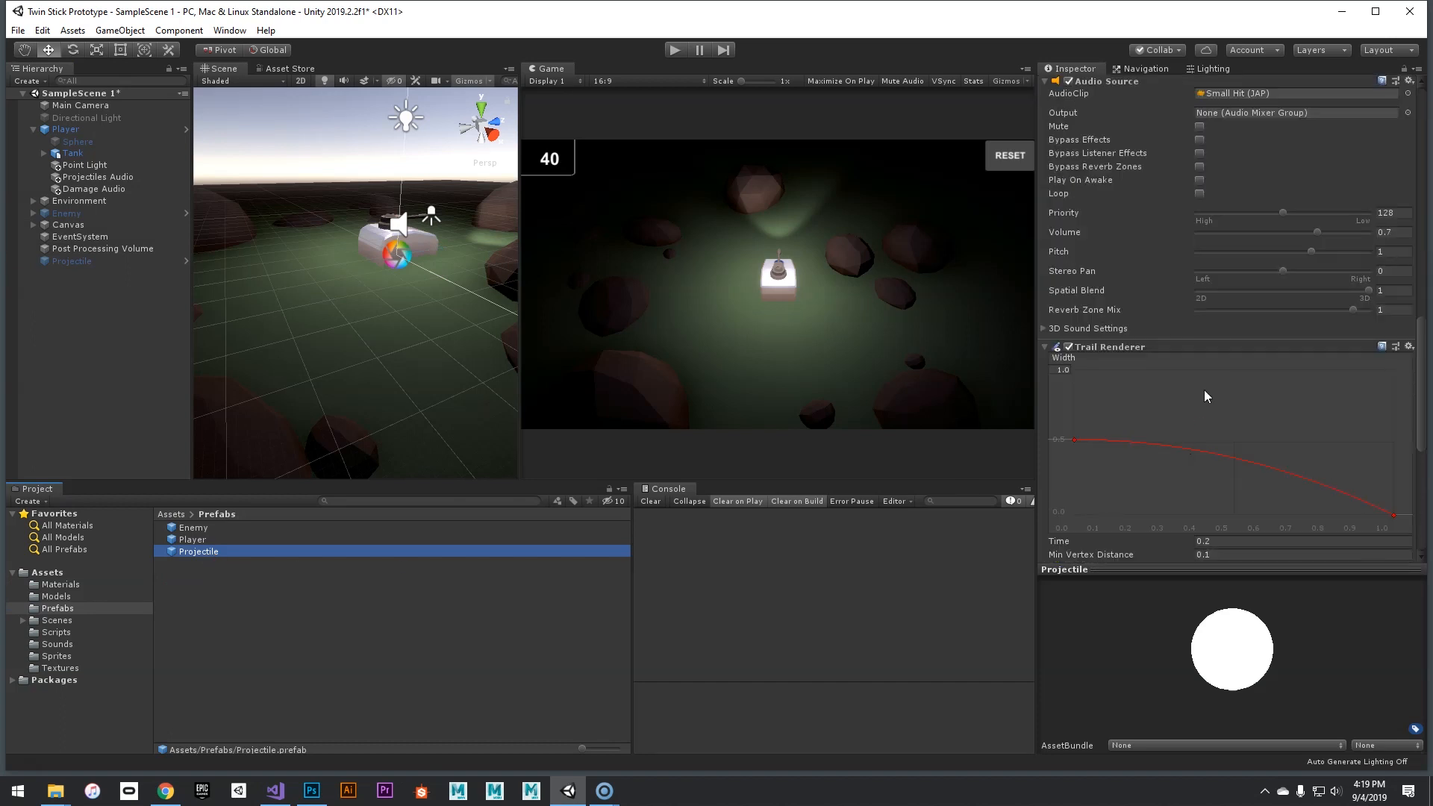
{"action": "scroll", "coordinate": [1220, 373], "scroll_direction": "down", "scroll_amount": 5}
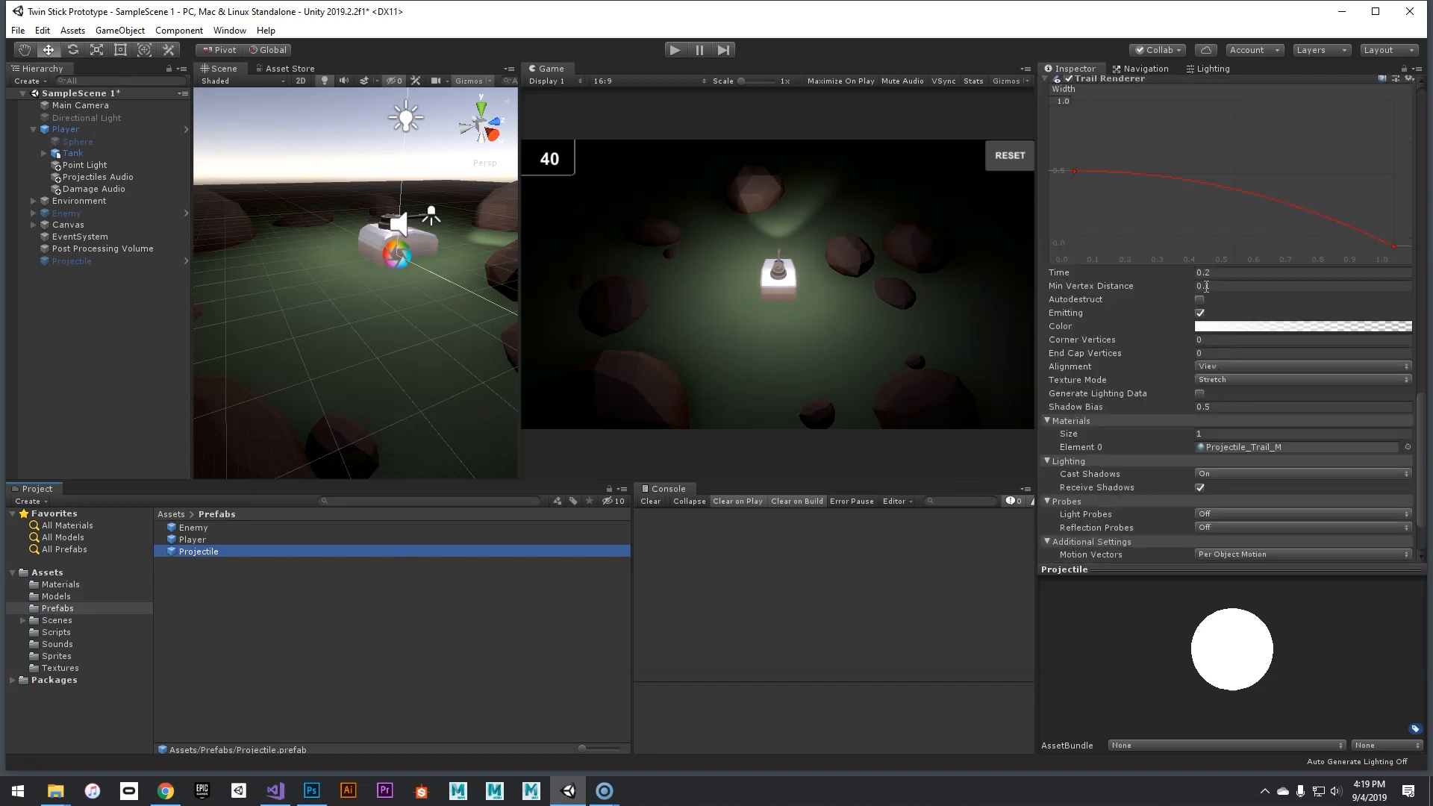
{"action": "left_click", "coordinate": [1211, 273]}
{"action": "type", "text": "0.1"}
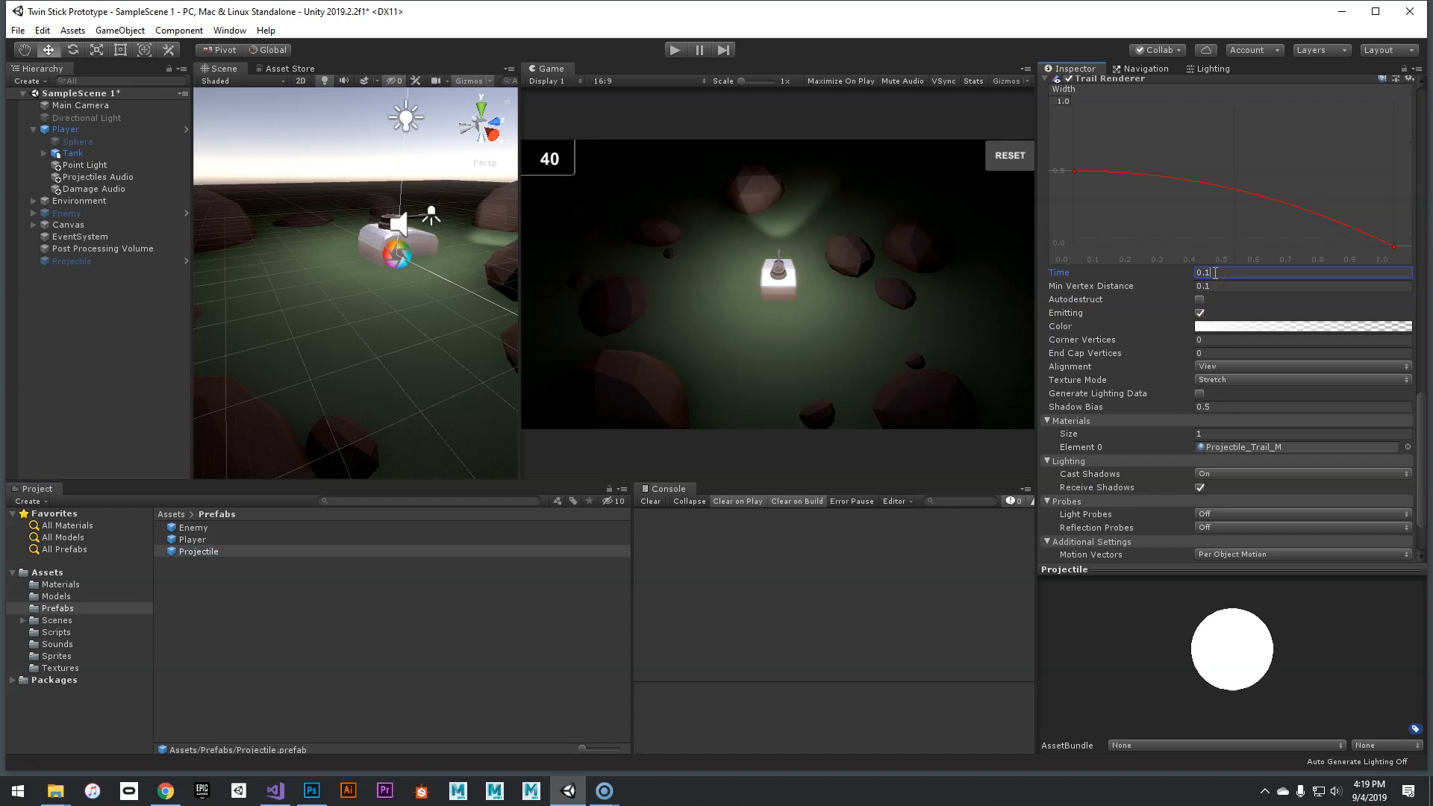
- Run the game, fire projectiles while moving the tank to check the shortened trail, and stop the game
{"action": "left_click", "coordinate": [676, 48]}
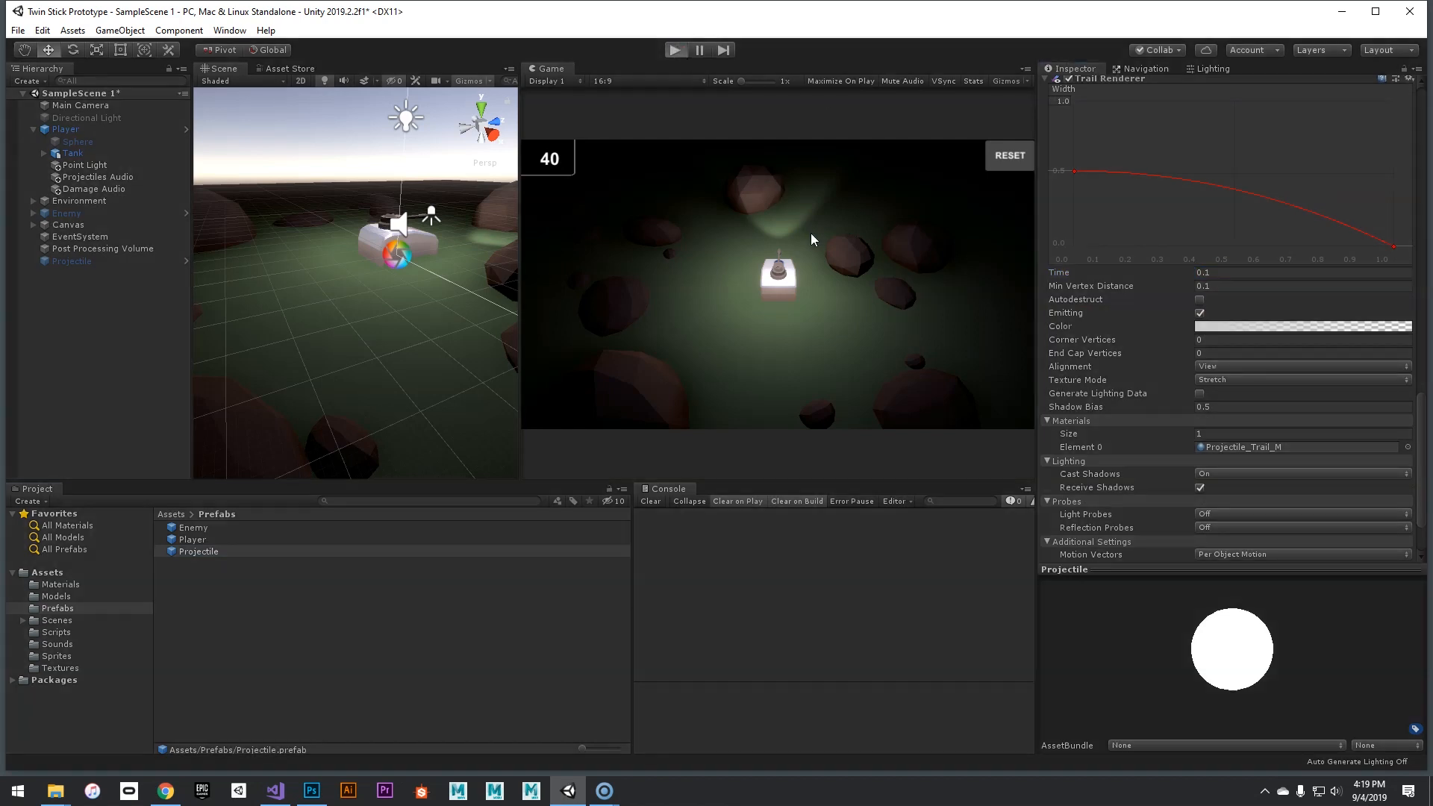
{"action": "key", "text": "s"}
{"action": "mouse_move", "coordinate": [701, 195]}
{"action": "left_mouse_down"}
{"action": "mouse_move", "coordinate": [876, 196]}
{"action": "mouse_move", "coordinate": [900, 240]}
{"action": "mouse_move", "coordinate": [801, 324]}
{"action": "mouse_move", "coordinate": [643, 242]}
{"action": "mouse_move", "coordinate": [684, 174]}
{"action": "mouse_move", "coordinate": [673, 158]}
{"action": "mouse_move", "coordinate": [611, 182]}
{"action": "mouse_move", "coordinate": [673, 151]}
{"action": "mouse_move", "coordinate": [878, 148]}
{"action": "mouse_move", "coordinate": [934, 179]}
{"action": "mouse_move", "coordinate": [1002, 267]}
{"action": "mouse_move", "coordinate": [985, 320]}
{"action": "left_mouse_up"}
{"action": "key", "text": "a"}
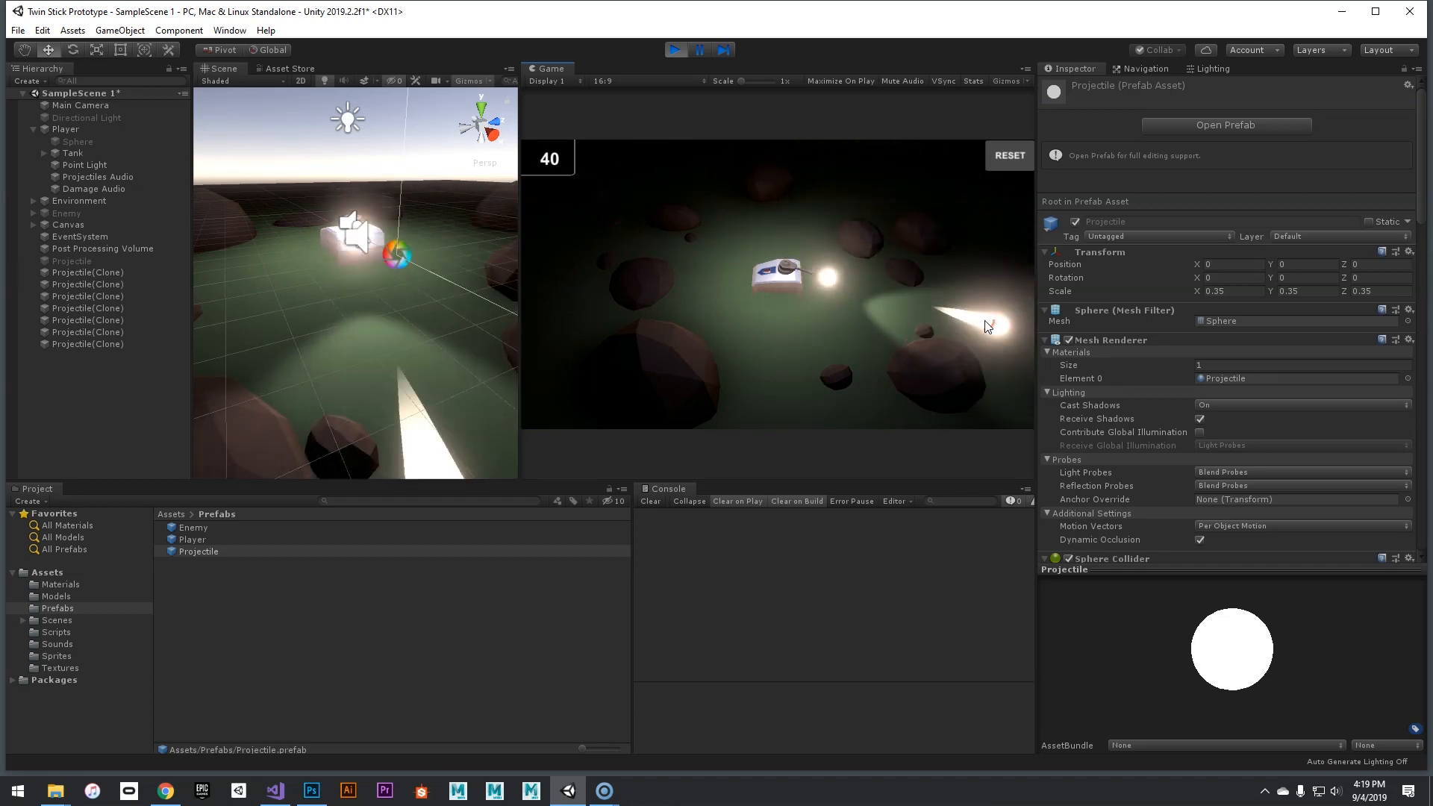
{"action": "left_click", "coordinate": [674, 50]}
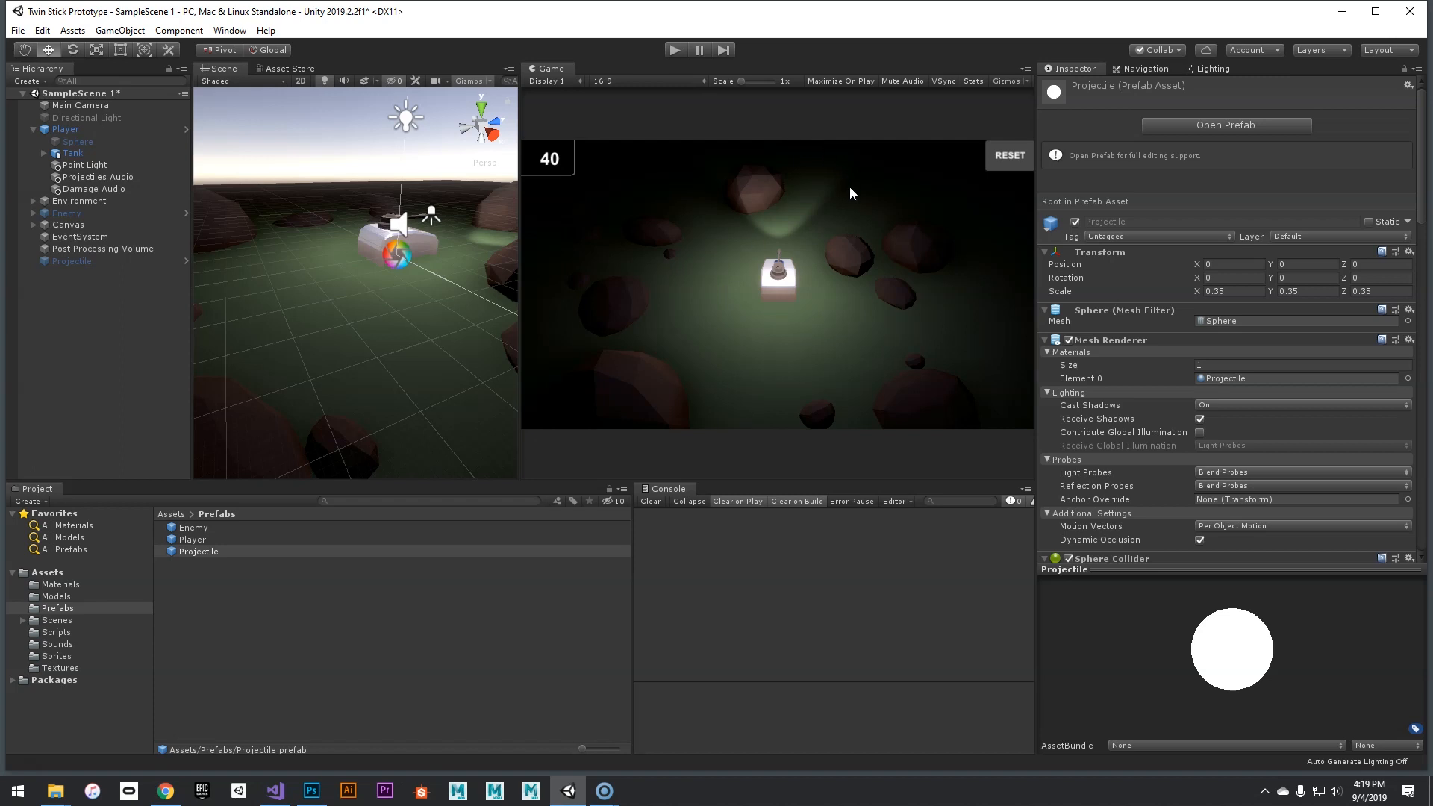
- Review the Projectile prefab's components down to its Trail Renderer and clear the selection
{"action": "left_click", "coordinate": [780, 181]}
{"action": "scroll", "coordinate": [1203, 385], "scroll_direction": "down", "scroll_amount": 15}
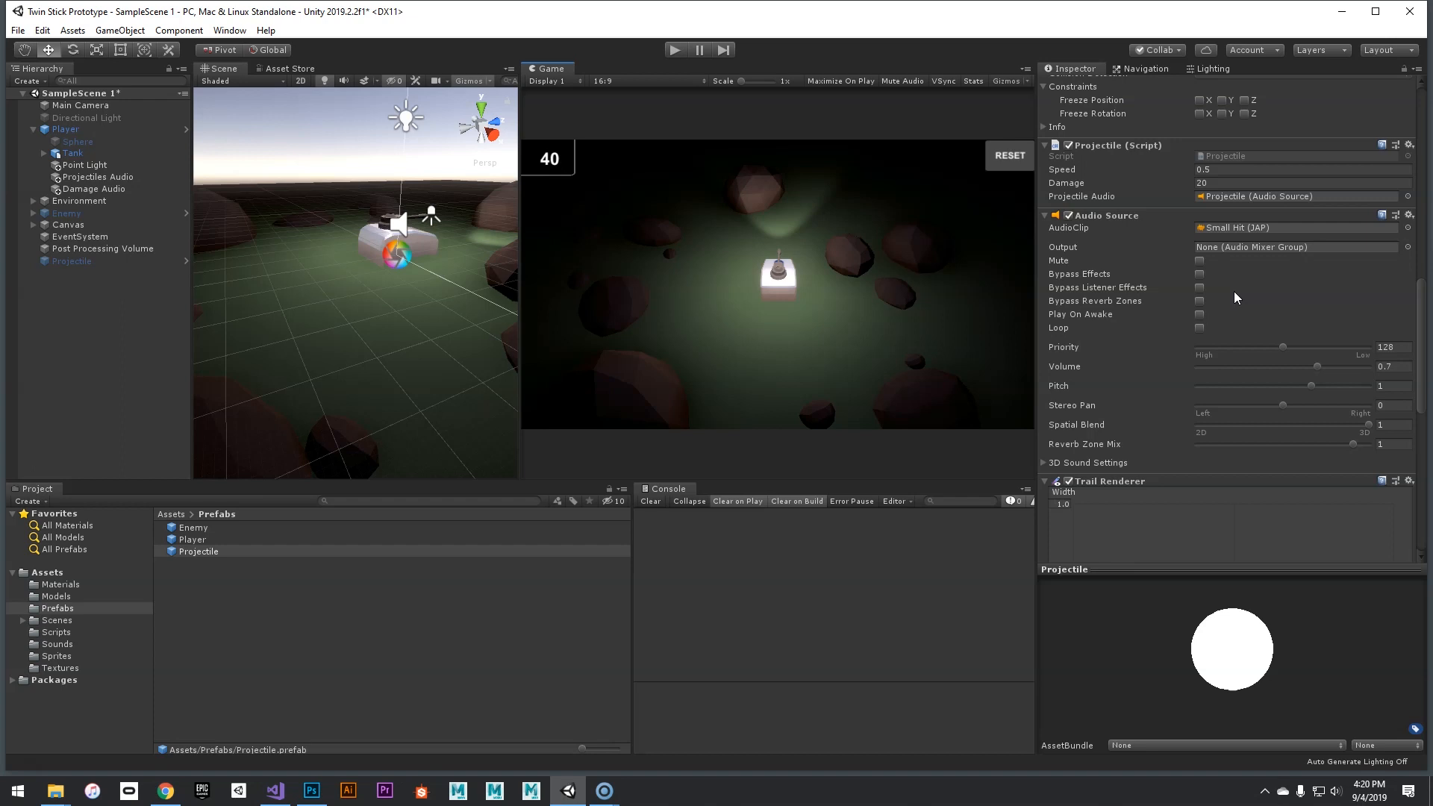
{"action": "left_click", "coordinate": [326, 579]}
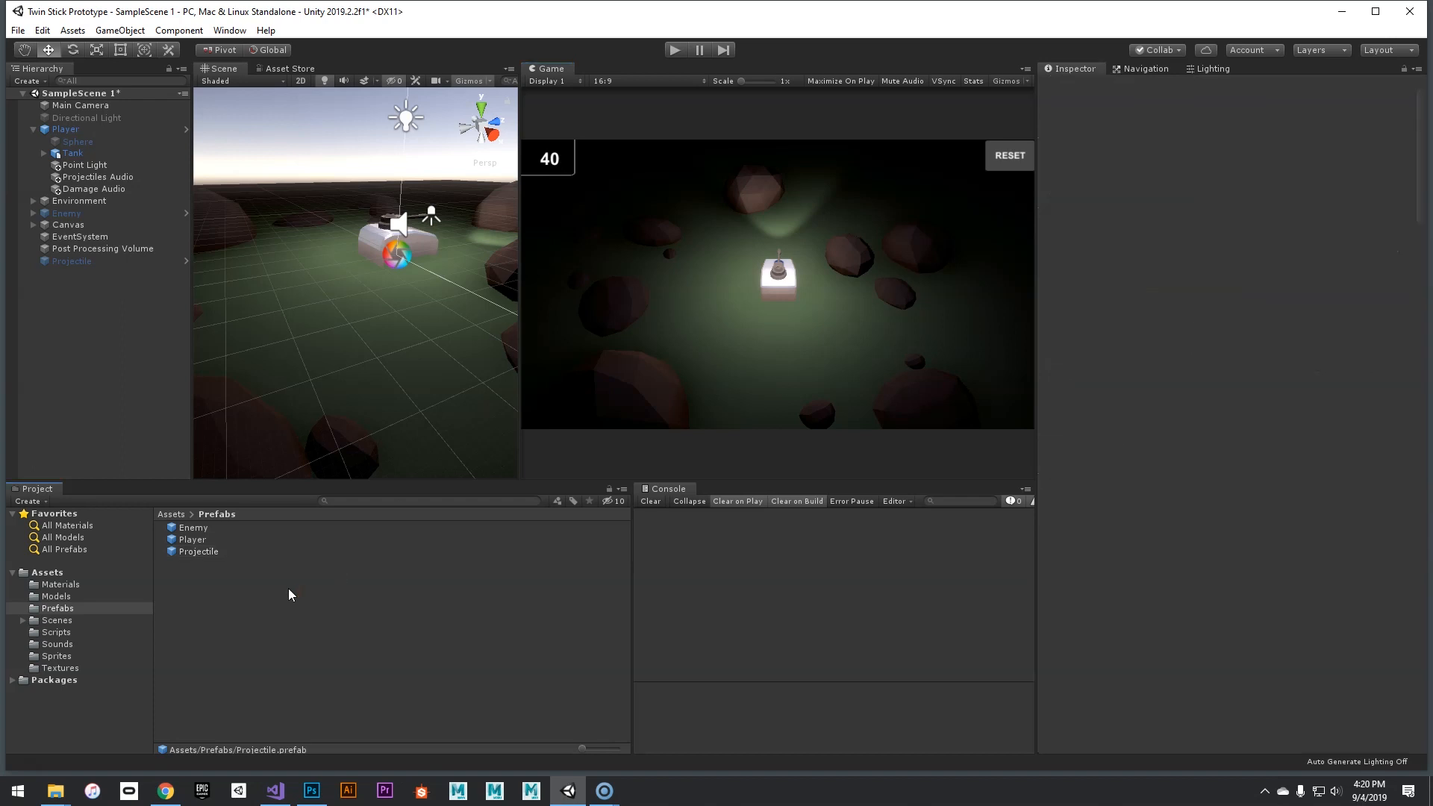
{"action": "left_click", "coordinate": [226, 553]}
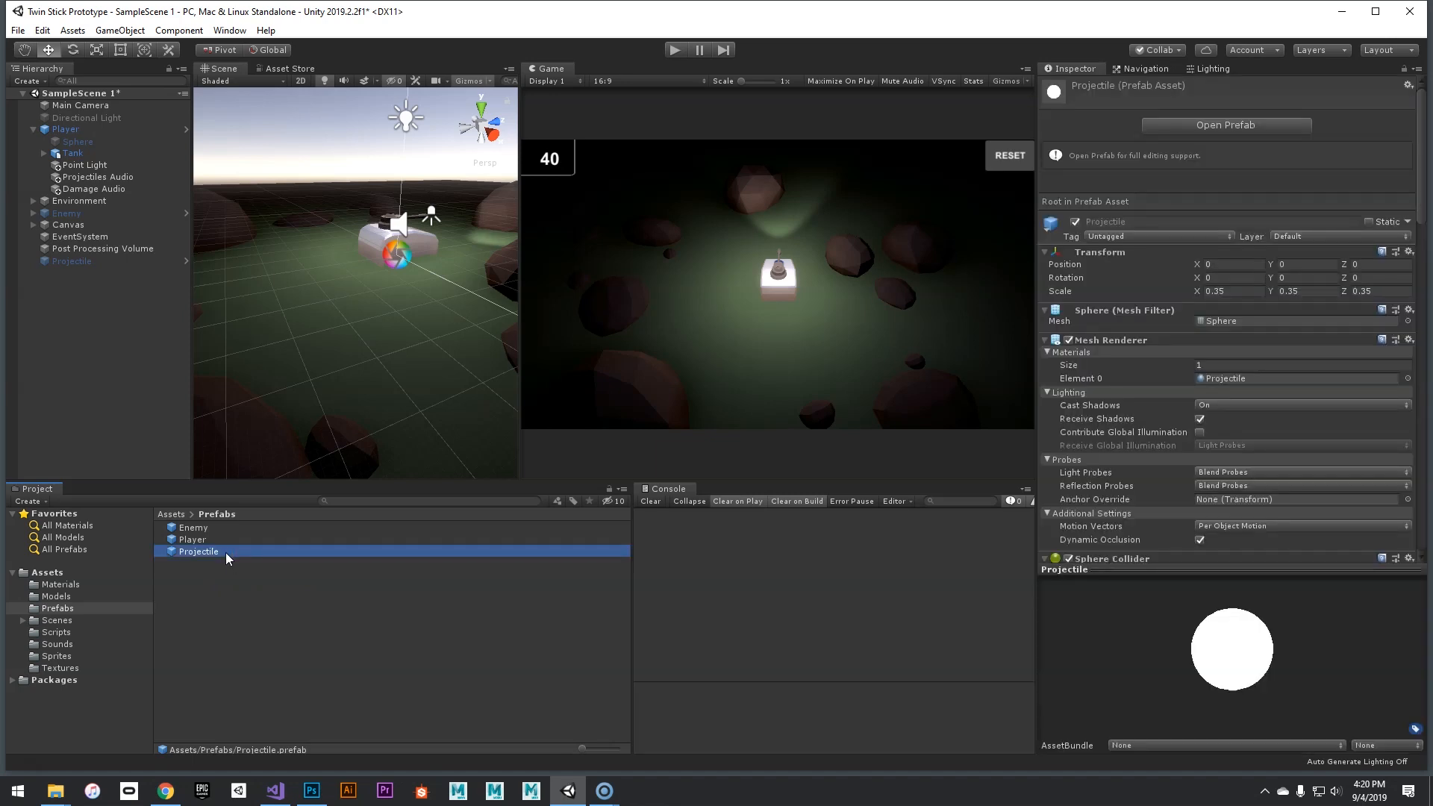
{"action": "scroll", "coordinate": [1189, 483], "scroll_direction": "down", "scroll_amount": 10}
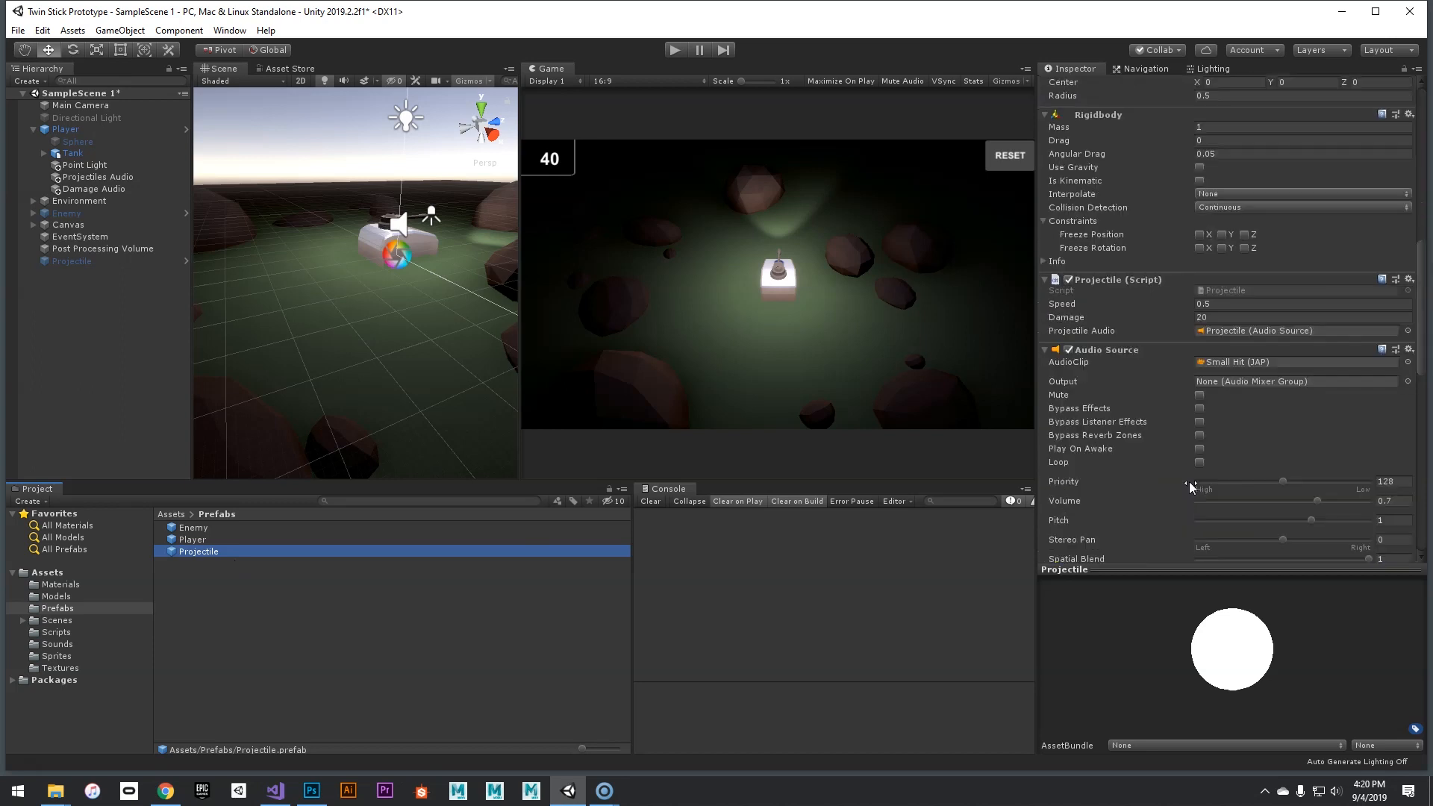
{"action": "scroll", "coordinate": [1157, 483], "scroll_direction": "down", "scroll_amount": 5}
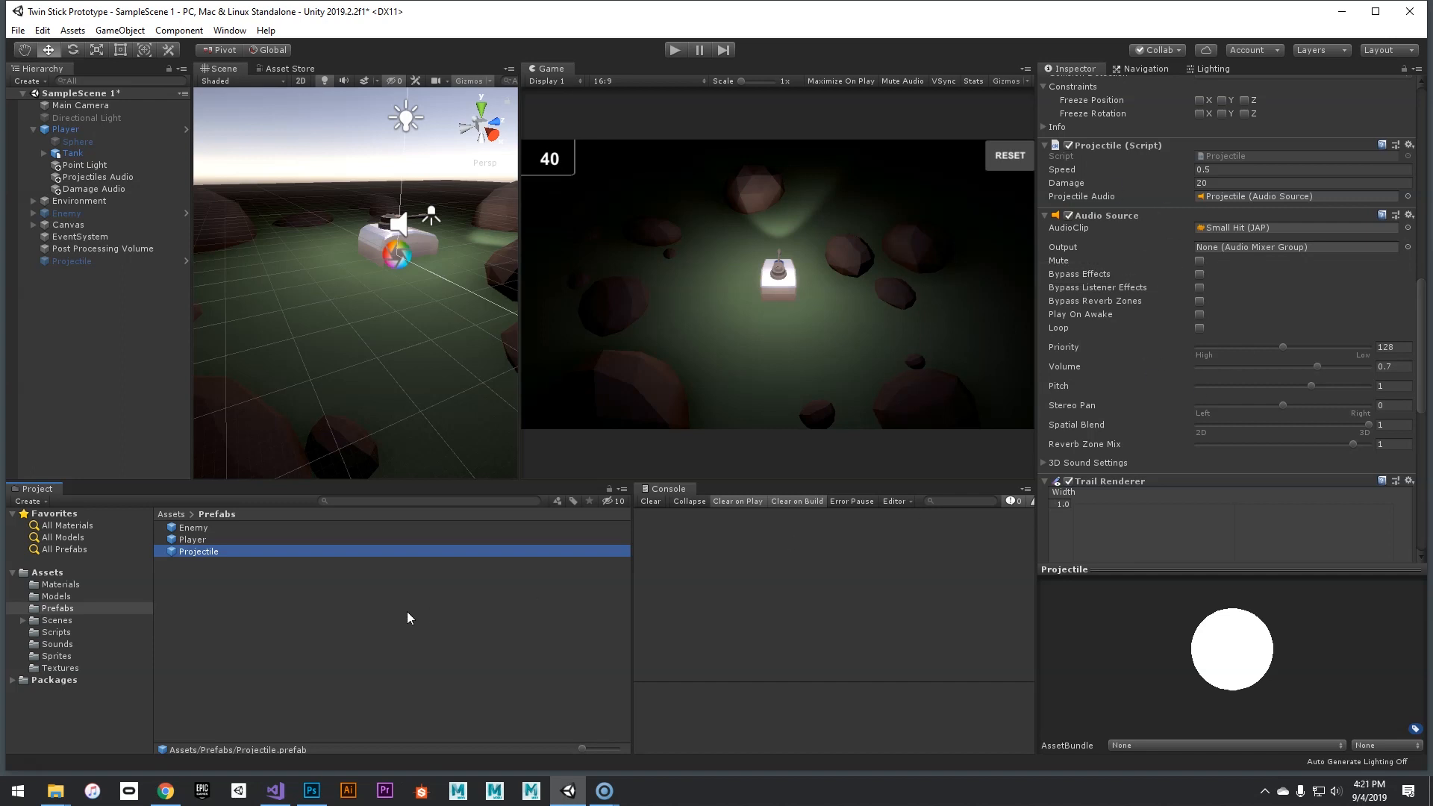
{"action": "left_click", "coordinate": [359, 634]}
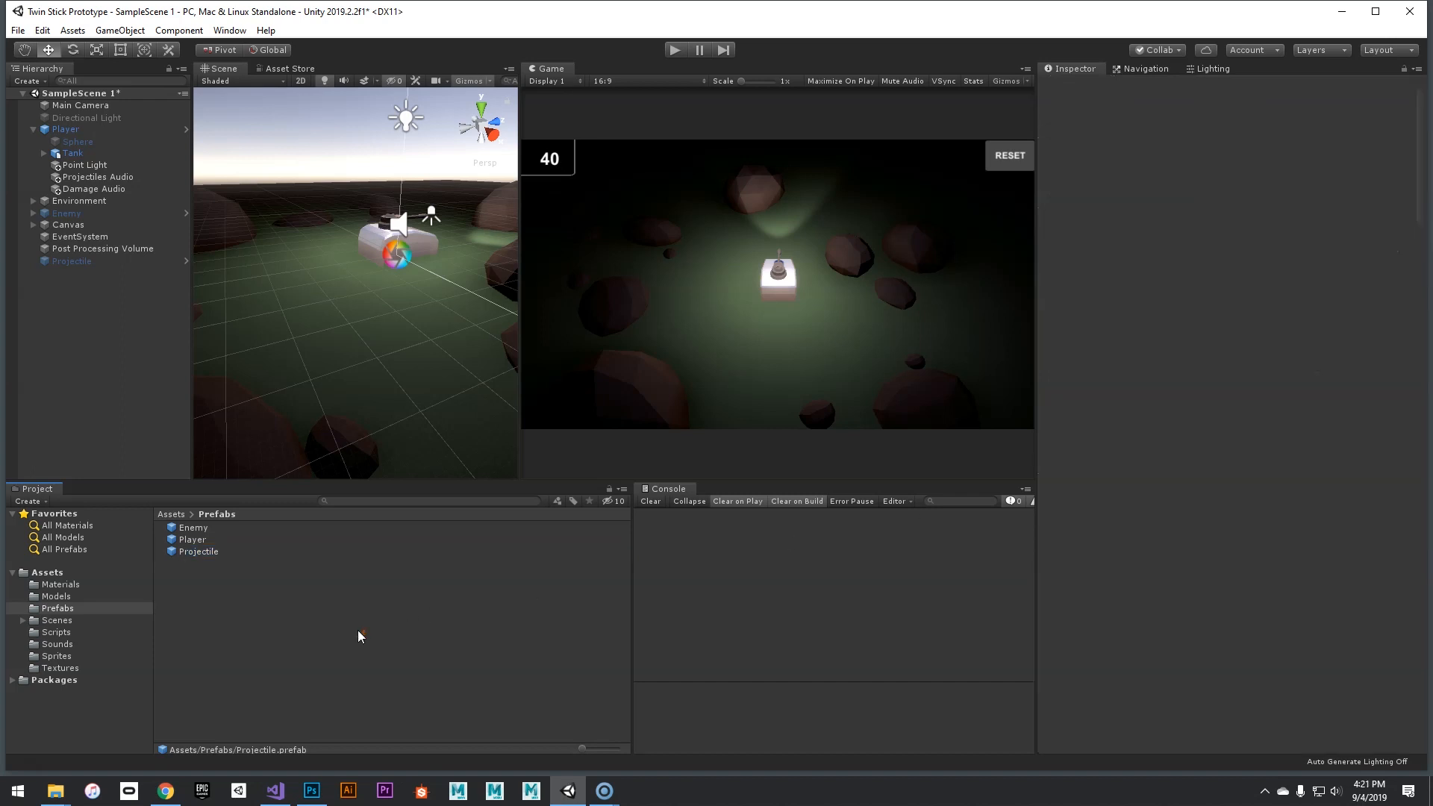
- Add a Particle System effect to the scene and move it beside the tank to X 2.79, Y 0.78
{"action": "right_click", "coordinate": [78, 290]}
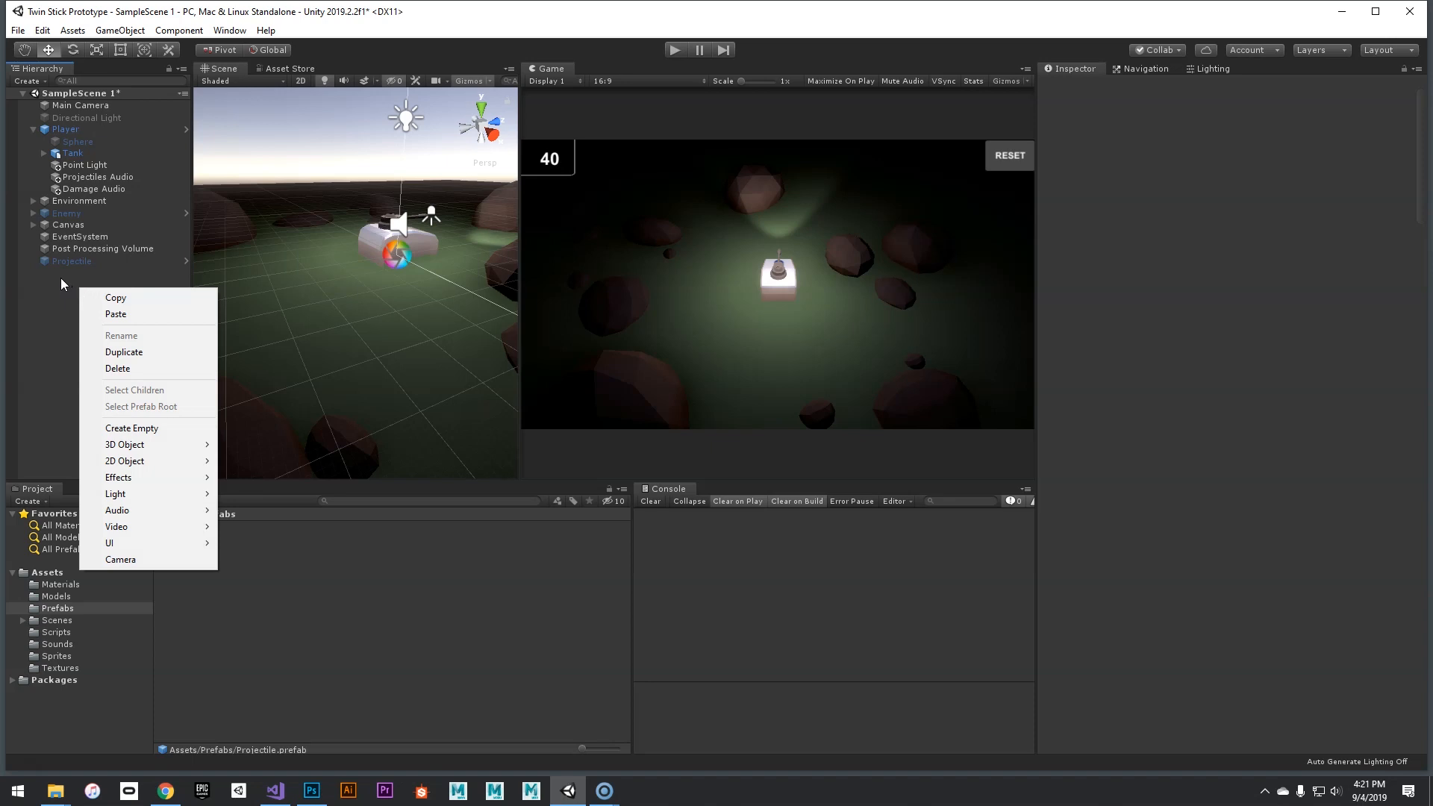
{"action": "mouse_move", "coordinate": [153, 476]}
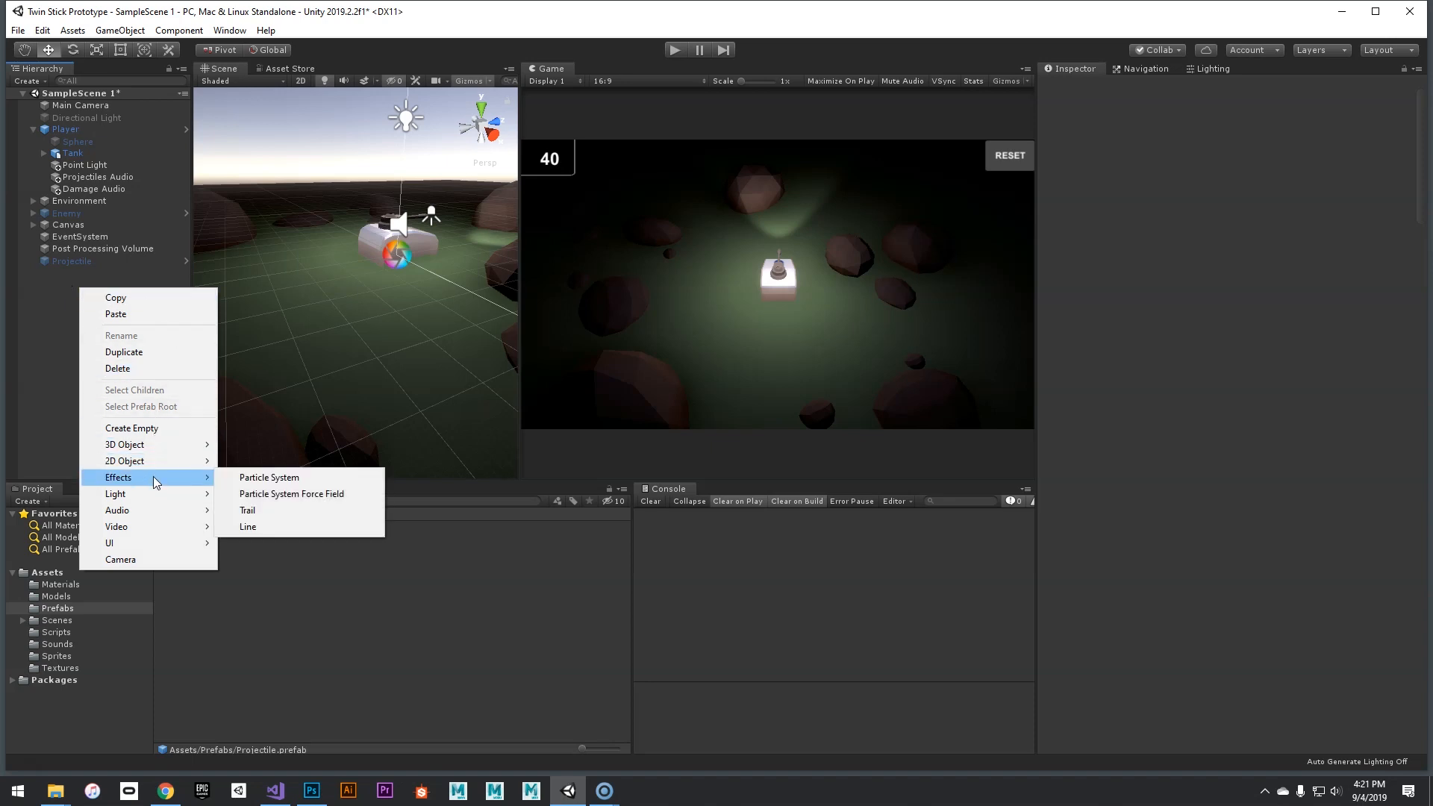
{"action": "left_click", "coordinate": [275, 482]}
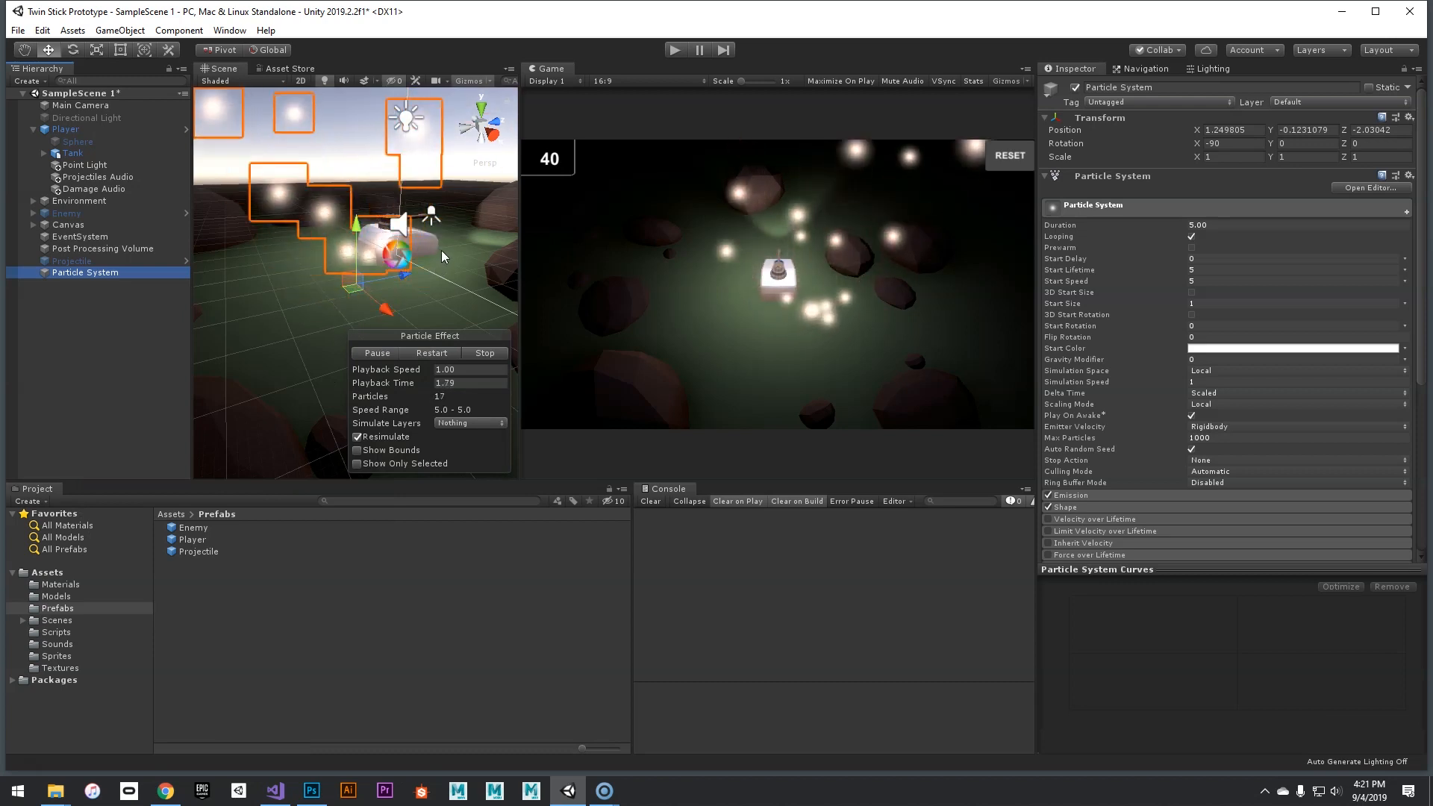
{"action": "left_click_drag", "start_coordinate": [427, 257], "coordinate": [362, 291], "text": "alt"}
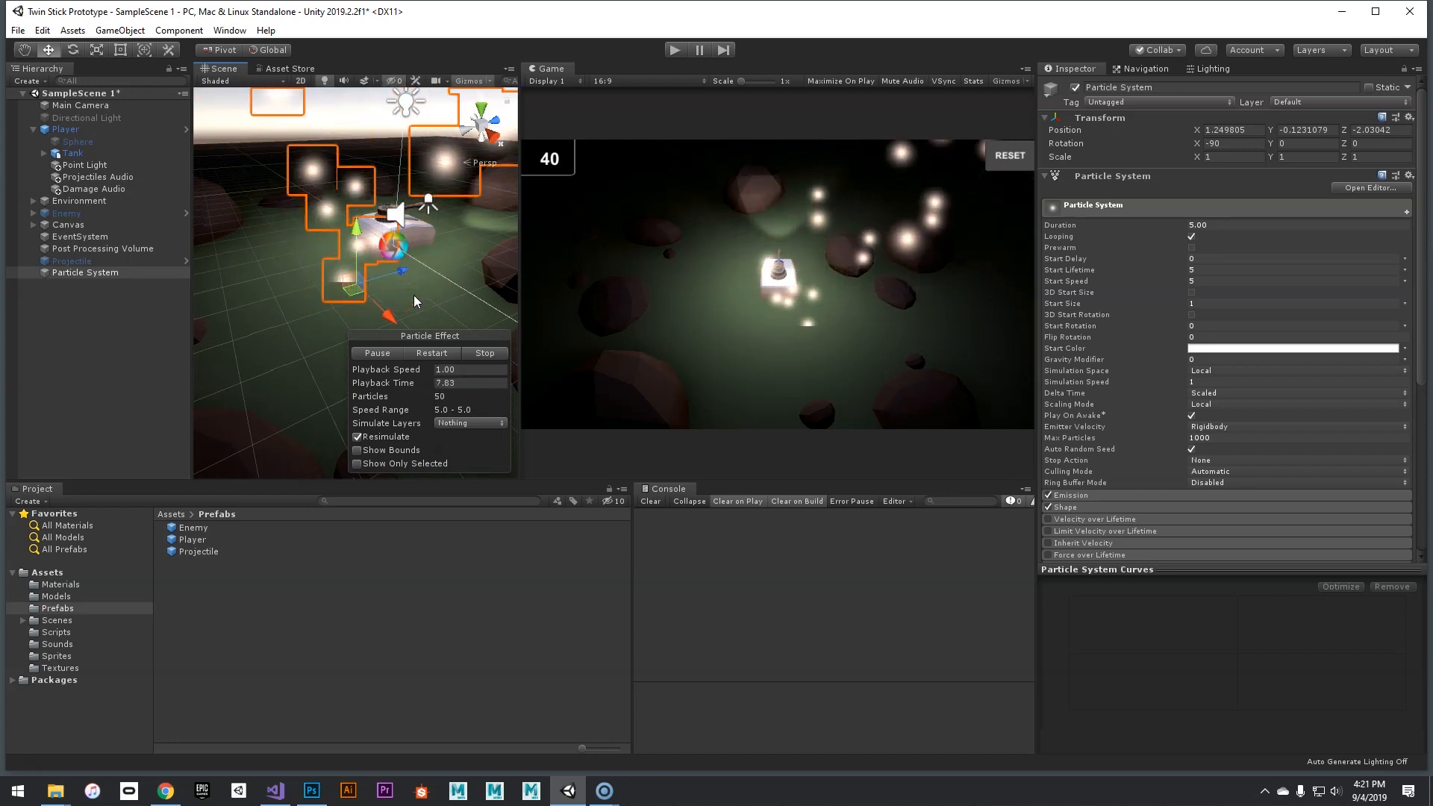
{"action": "left_click_drag", "start_coordinate": [359, 265], "coordinate": [425, 303]}
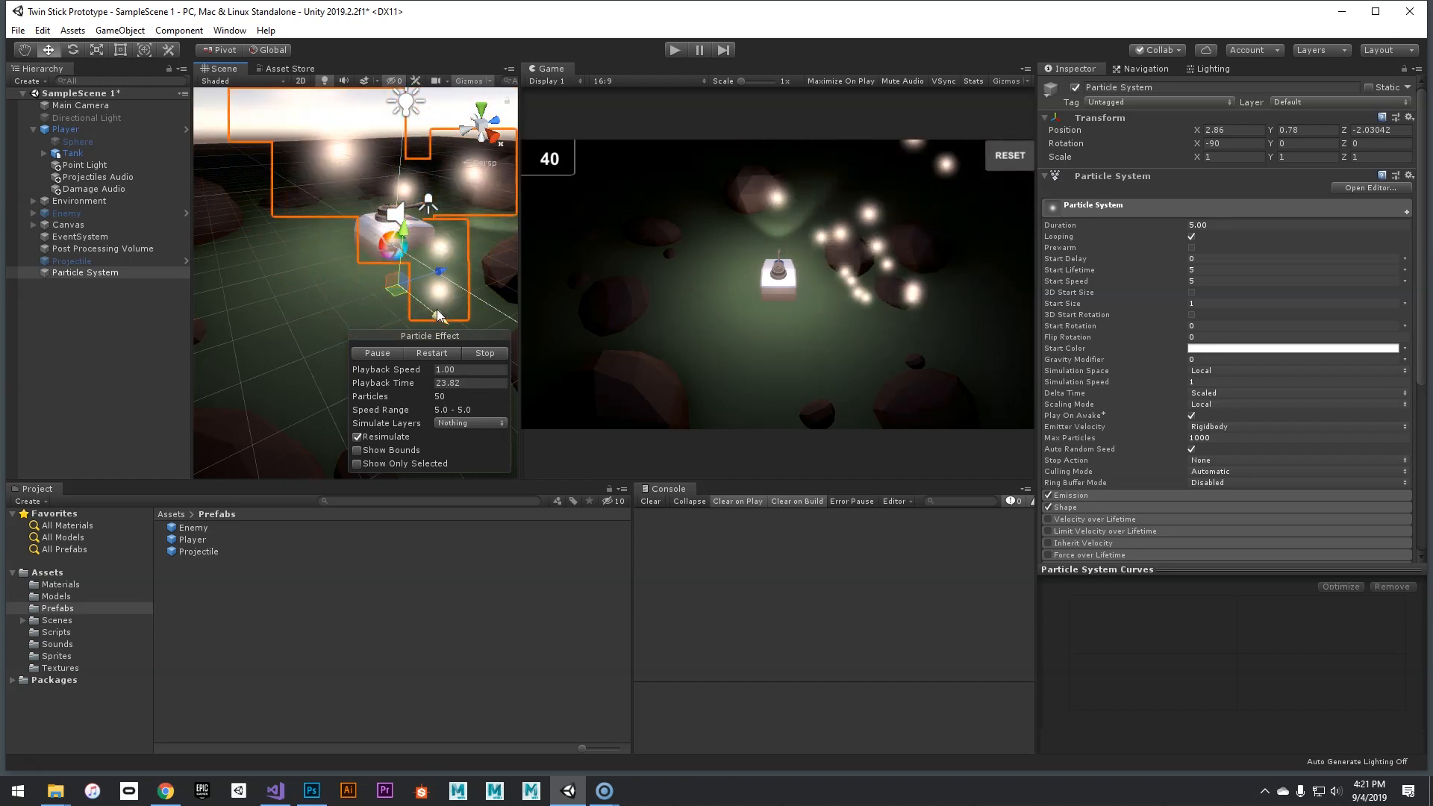
{"action": "left_click_drag", "start_coordinate": [448, 319], "coordinate": [442, 321]}
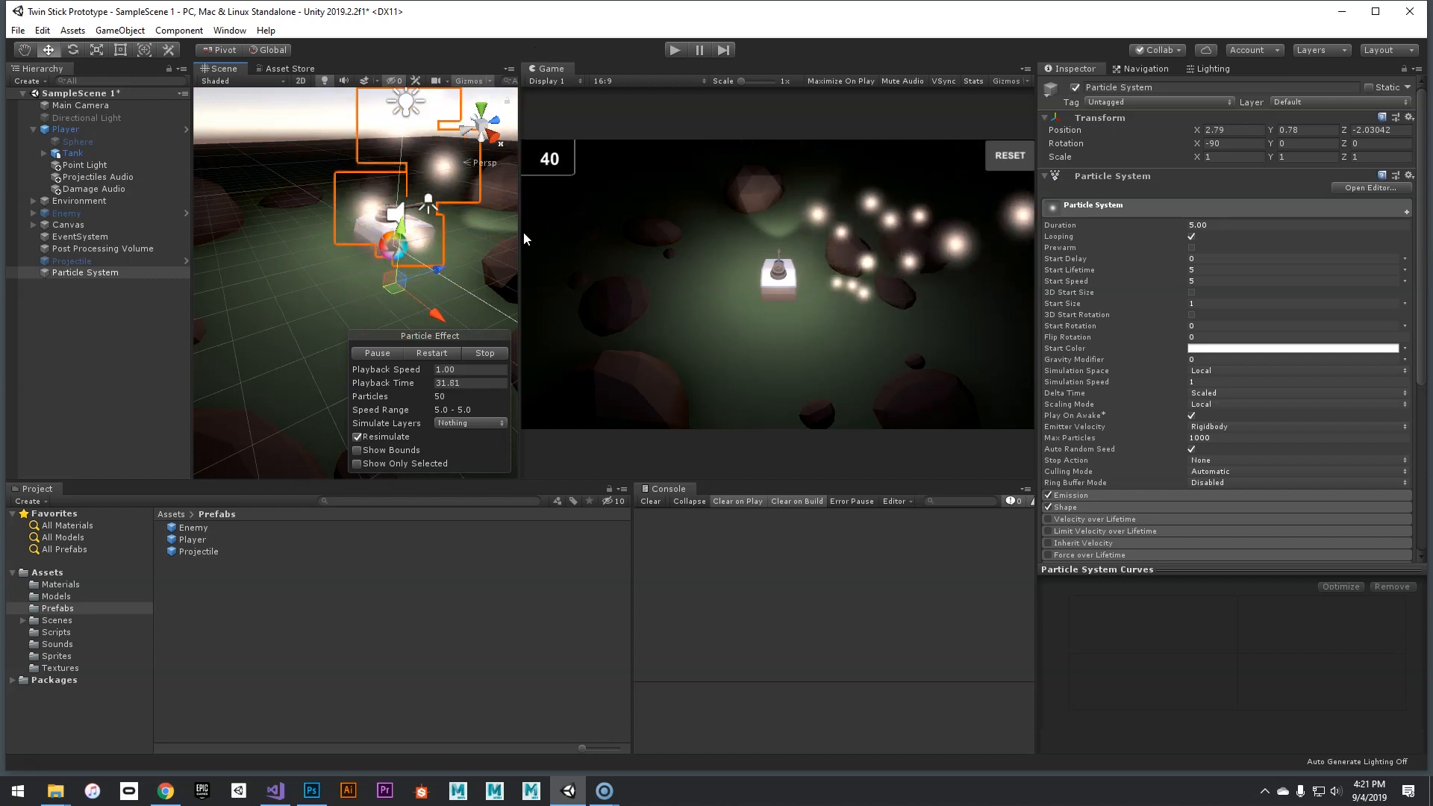
- Widen the Scene view and examine the particle effect from several angles while restarting, pausing, stopping and replaying its preview
{"action": "left_click_drag", "start_coordinate": [521, 239], "coordinate": [641, 239]}
{"action": "mouse_move", "coordinate": [445, 270]}
{"action": "left_mouse_down", "text": "alt"}
{"action": "mouse_move", "coordinate": [485, 258]}
{"action": "mouse_move", "coordinate": [428, 261]}
{"action": "left_mouse_up", "text": "alt"}
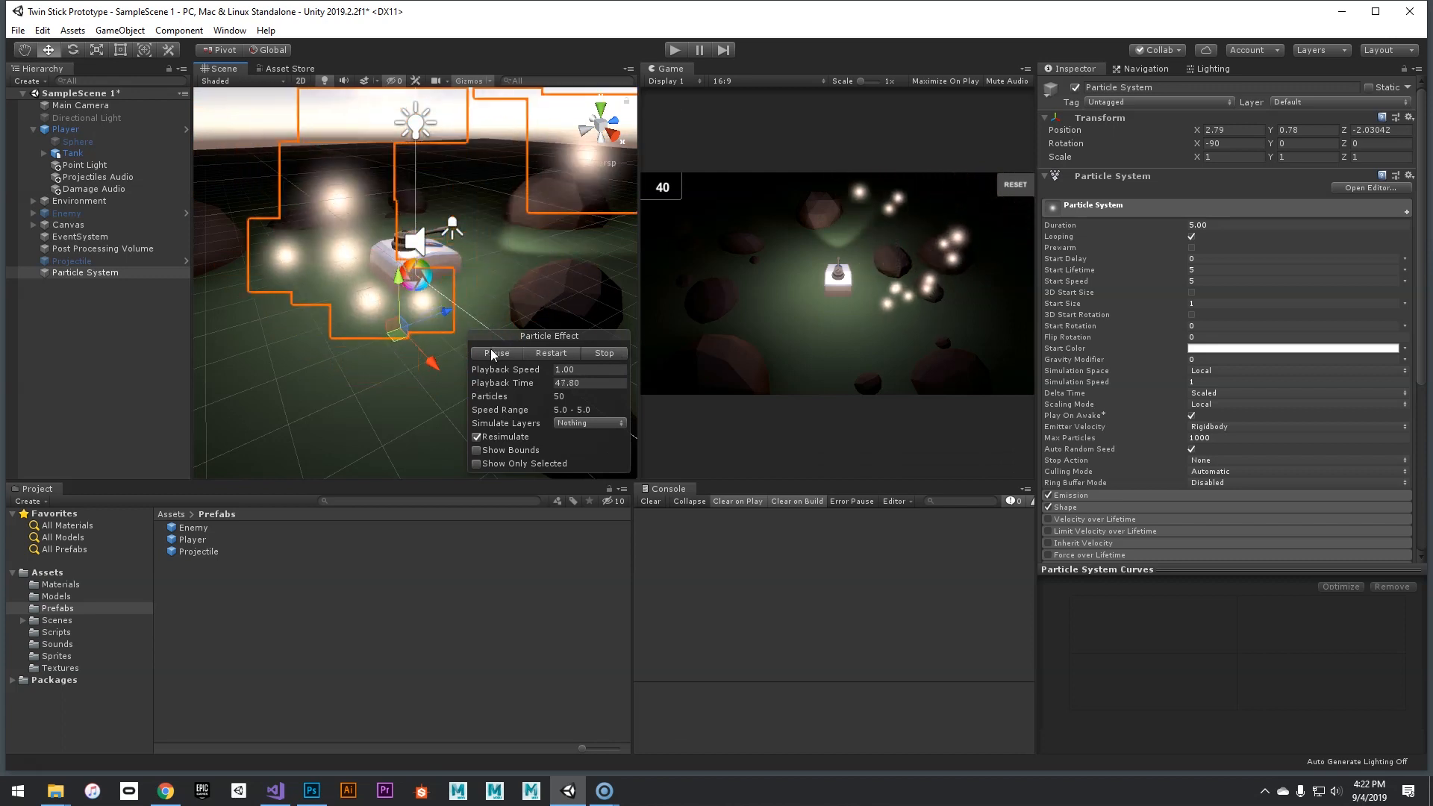
{"action": "left_click", "coordinate": [527, 355]}
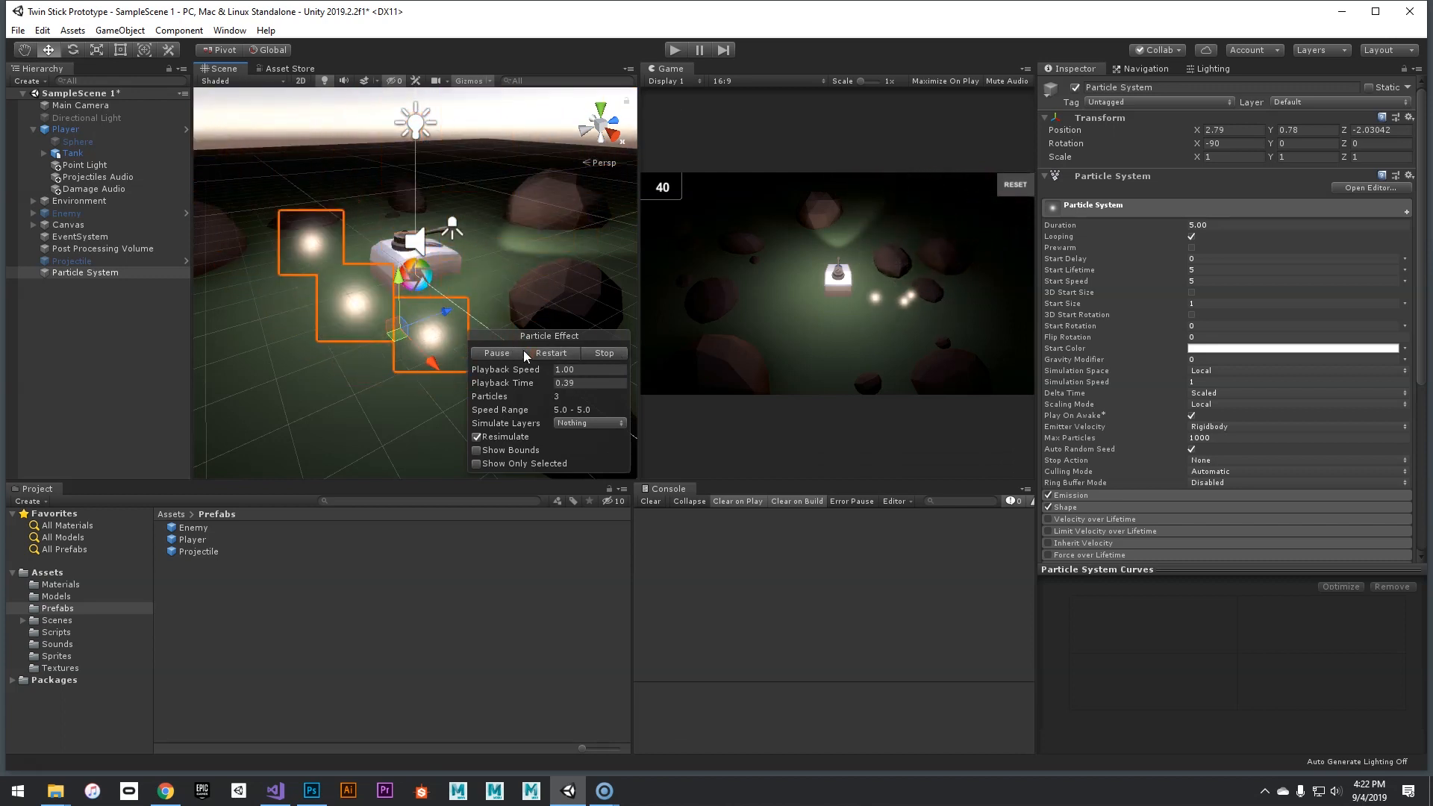
{"action": "left_click", "coordinate": [522, 353]}
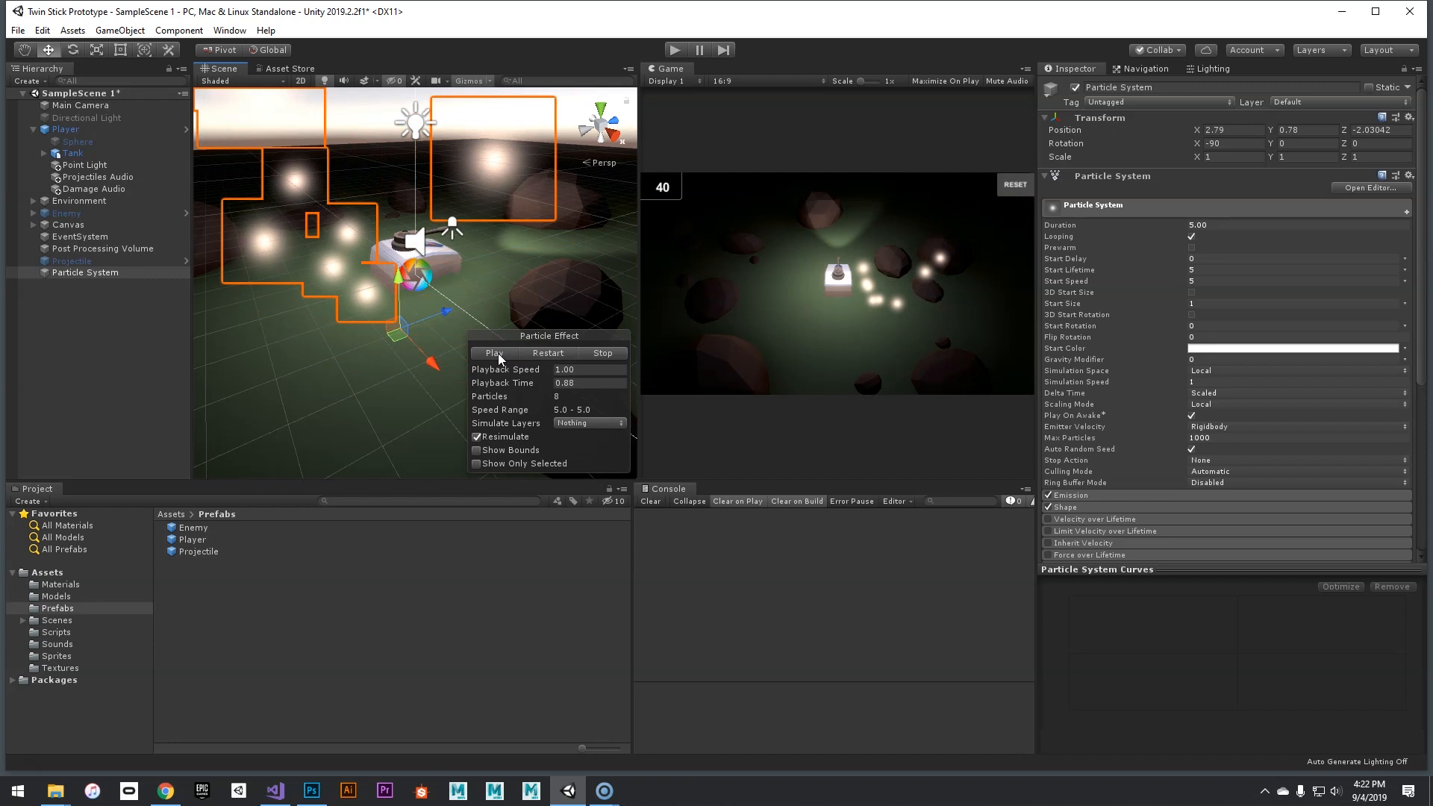
{"action": "left_click", "coordinate": [498, 353]}
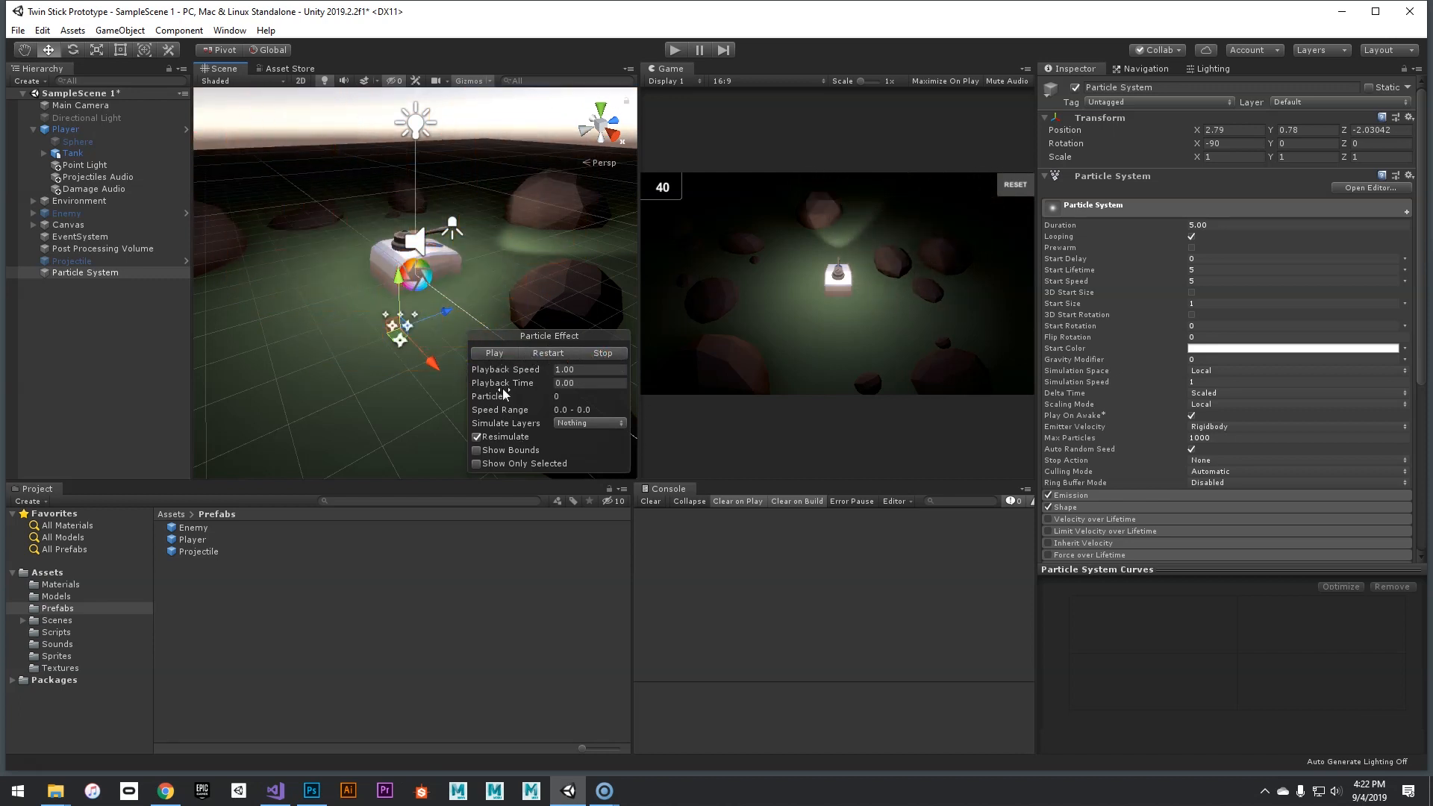
{"action": "left_click", "coordinate": [489, 352]}
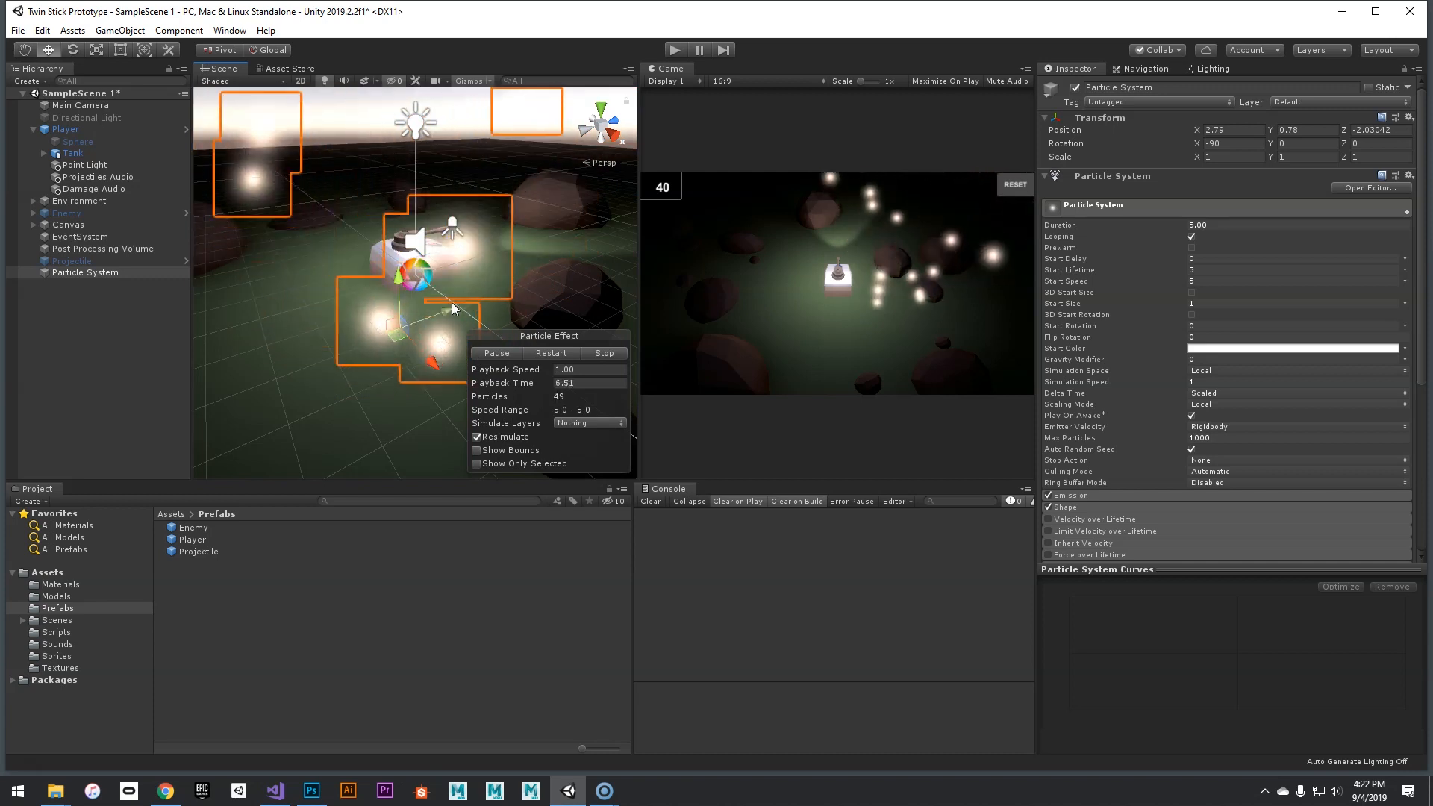
{"action": "left_click_drag", "start_coordinate": [371, 346], "coordinate": [445, 305], "text": "alt"}
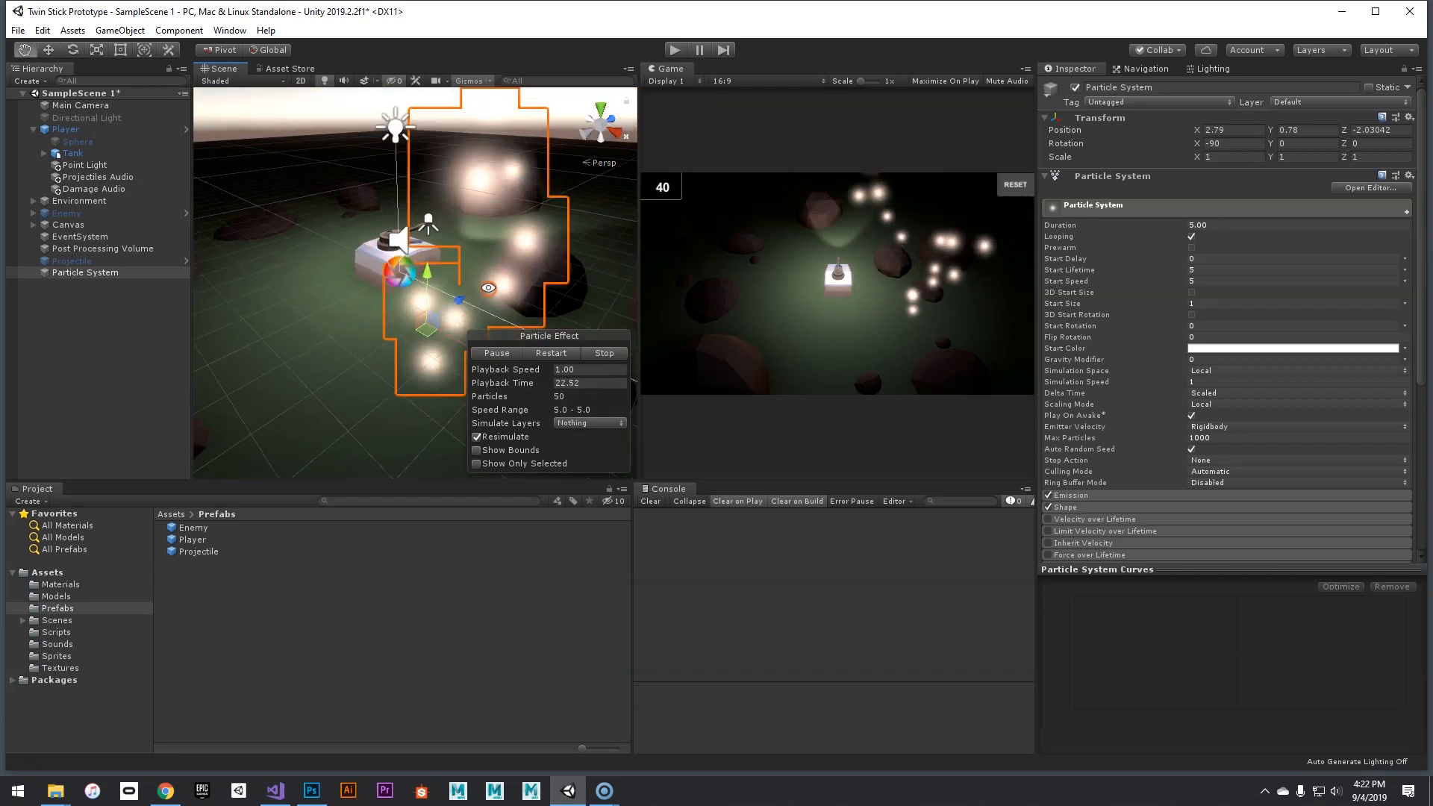
{"action": "left_click_drag", "start_coordinate": [488, 288], "coordinate": [333, 318], "text": "alt"}
{"action": "left_click_drag", "start_coordinate": [312, 390], "coordinate": [419, 333], "text": "alt"}
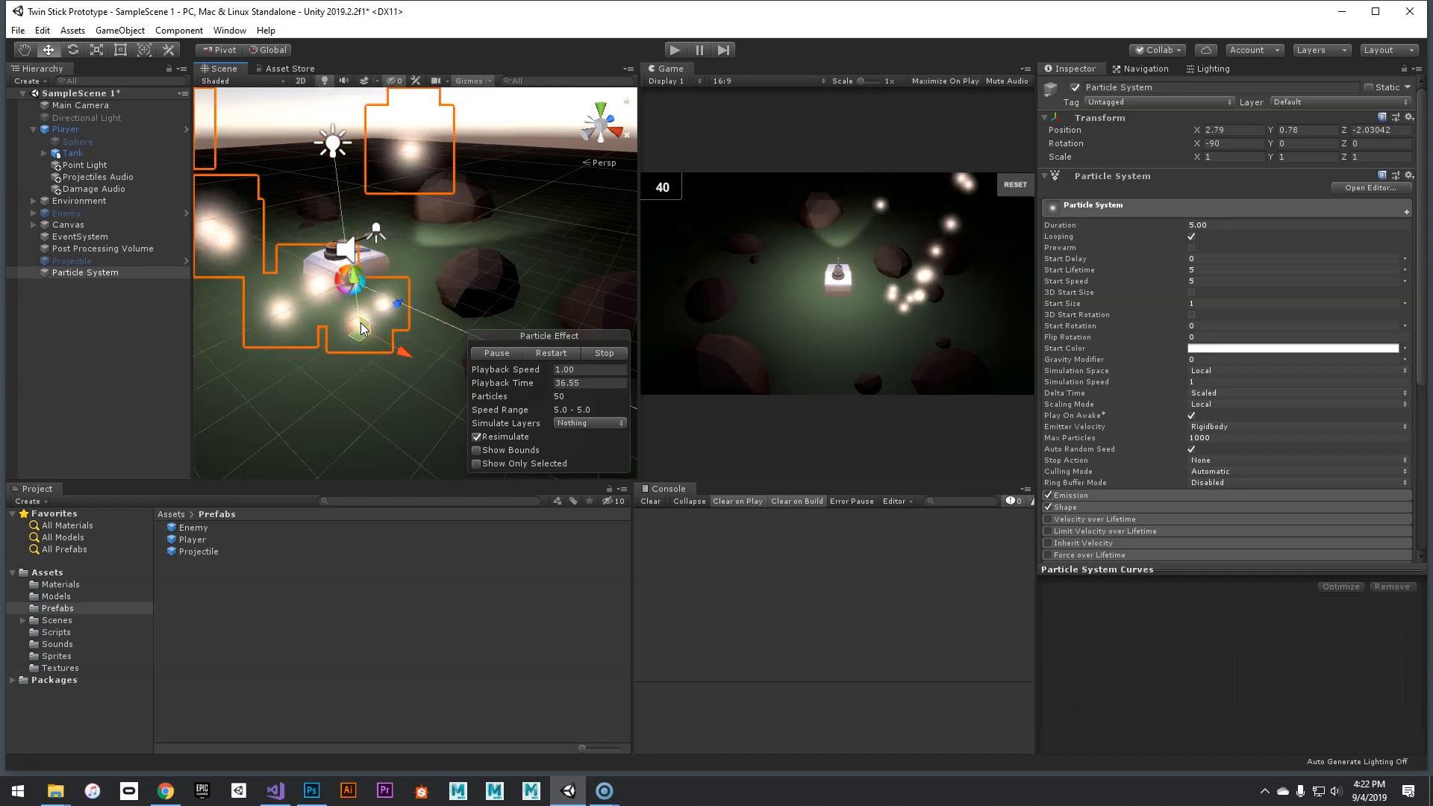
{"action": "right_click_drag", "start_coordinate": [434, 370], "coordinate": [372, 403]}
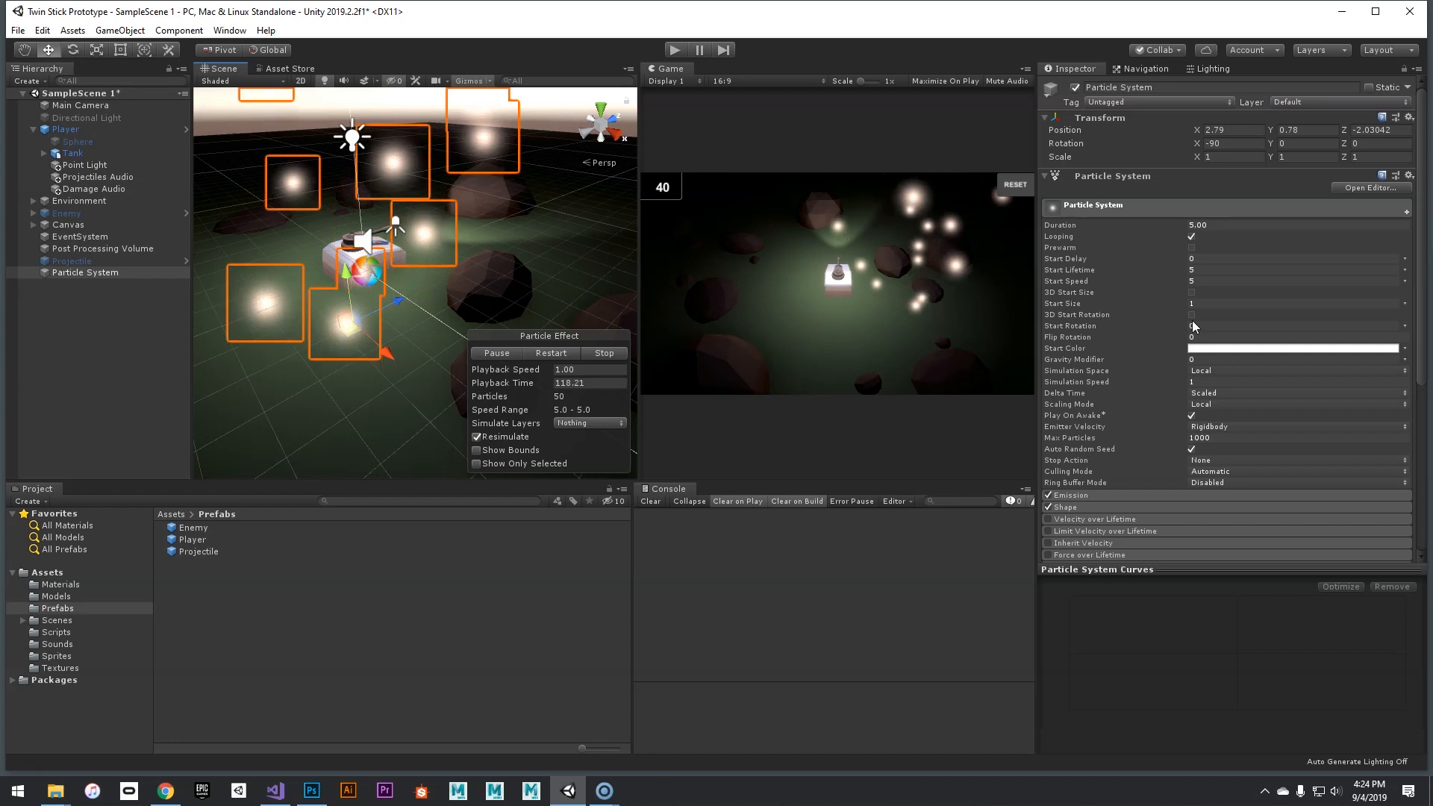
- Widen the Inspector and look through the Particle System's list of modules
{"action": "left_click", "coordinate": [106, 274]}
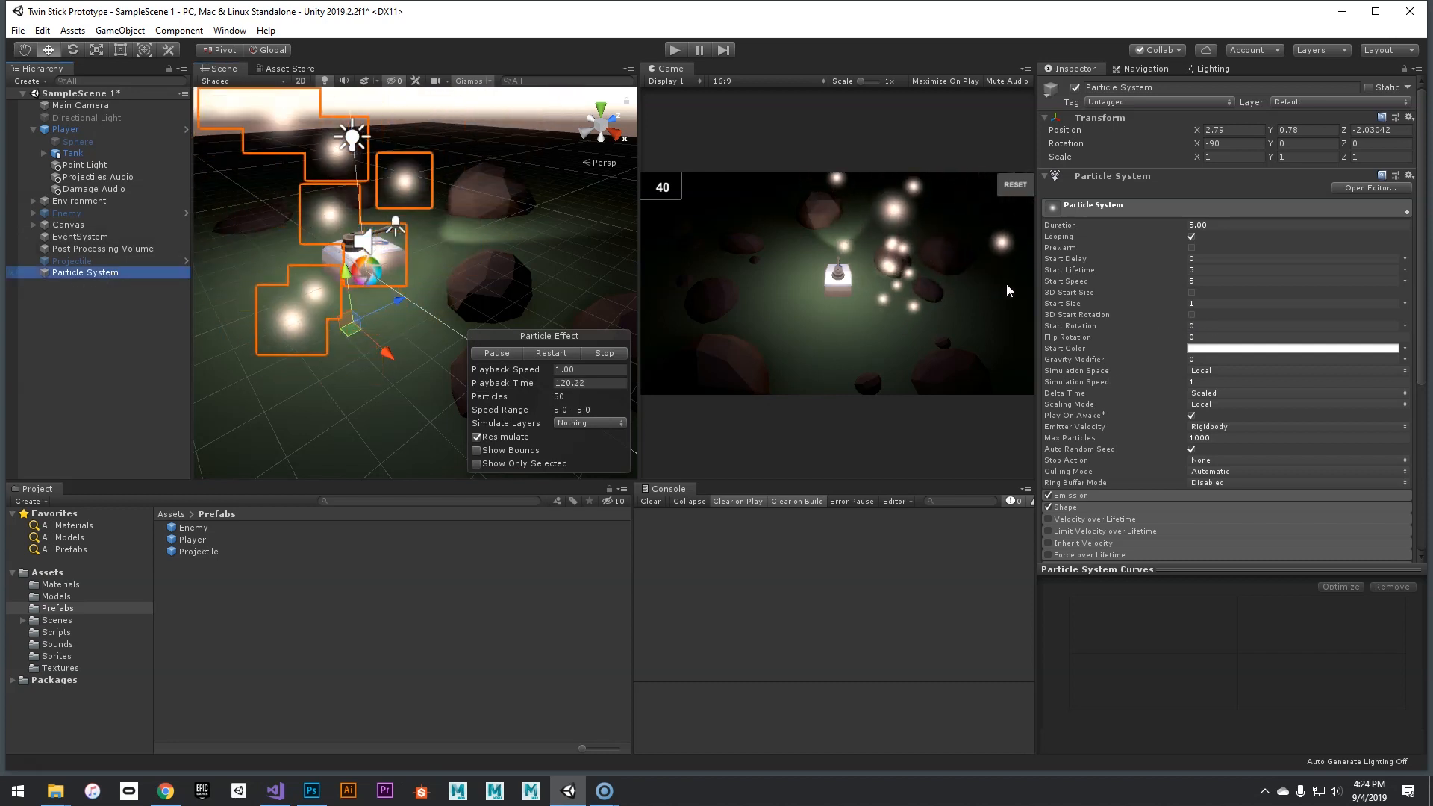
{"action": "left_click_drag", "start_coordinate": [1035, 292], "coordinate": [1013, 291]}
{"action": "scroll", "coordinate": [1073, 302], "scroll_direction": "down", "scroll_amount": 5}
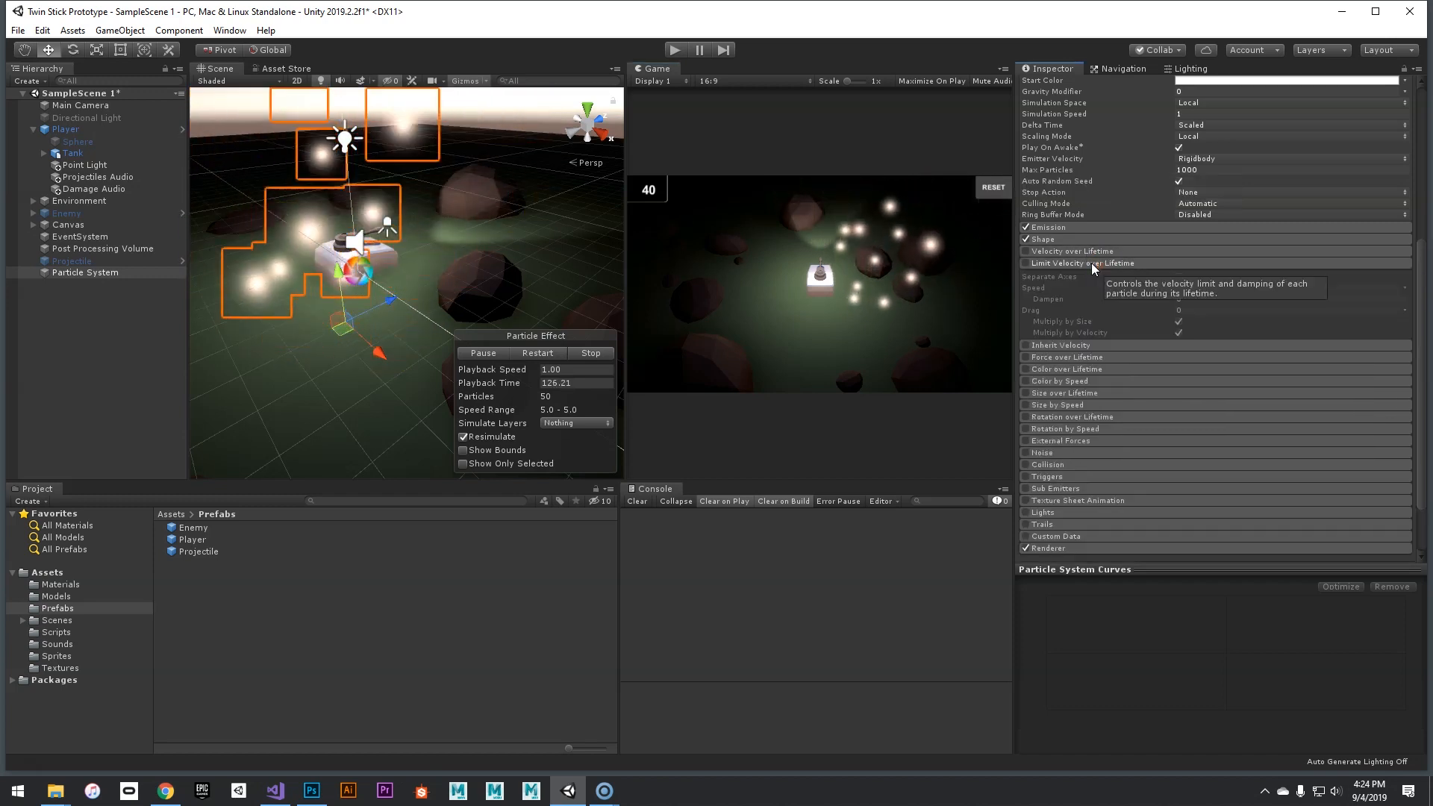
- Look into the velocity modules of the Particle System and collapse them again
{"action": "left_click", "coordinate": [1096, 276]}
{"action": "left_click", "coordinate": [1090, 276]}
{"action": "left_click", "coordinate": [1096, 288]}
{"action": "left_click", "coordinate": [1095, 289]}
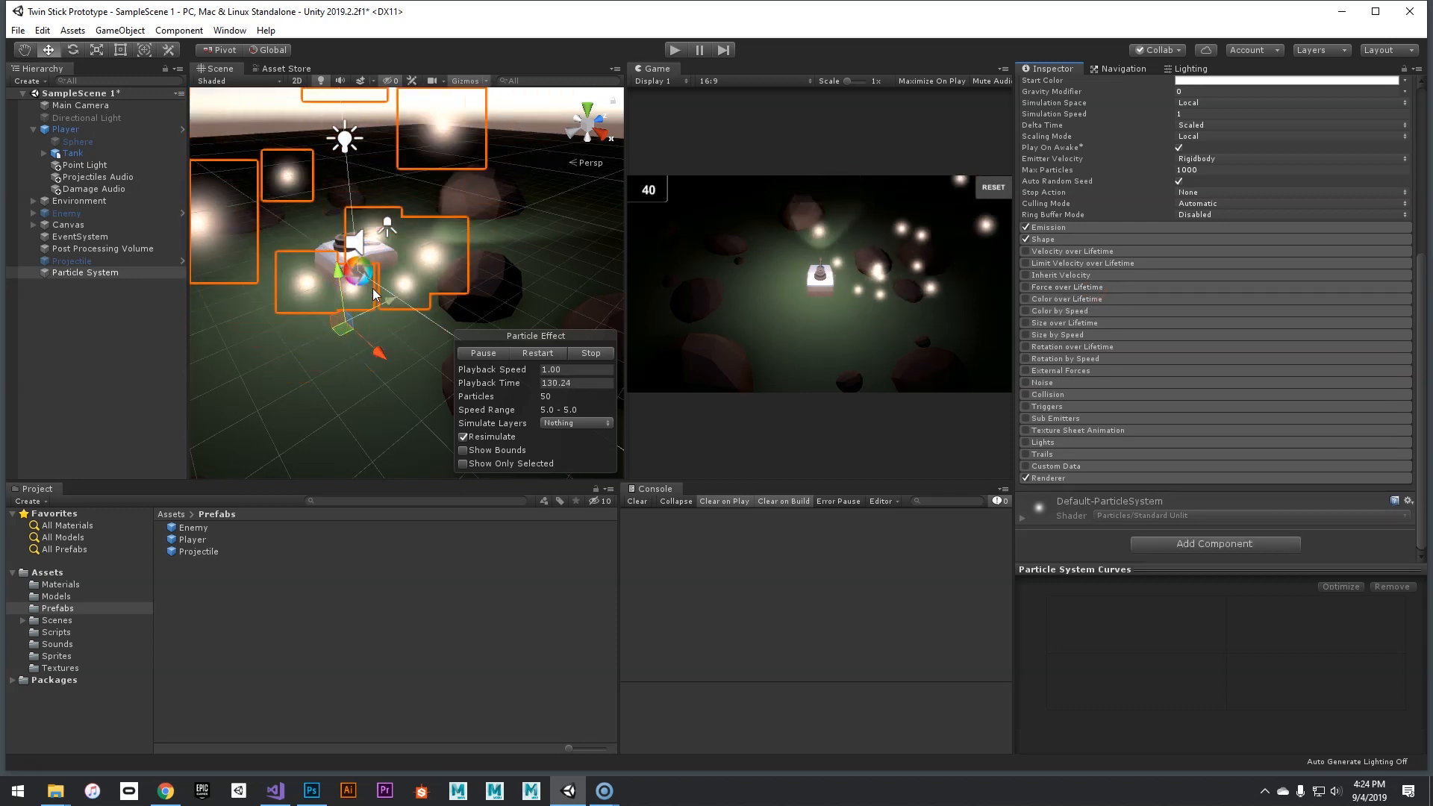
- Widen the Scene view and review the Particle System's main settings and its list of modules
{"action": "left_click_drag", "start_coordinate": [623, 326], "coordinate": [674, 326]}
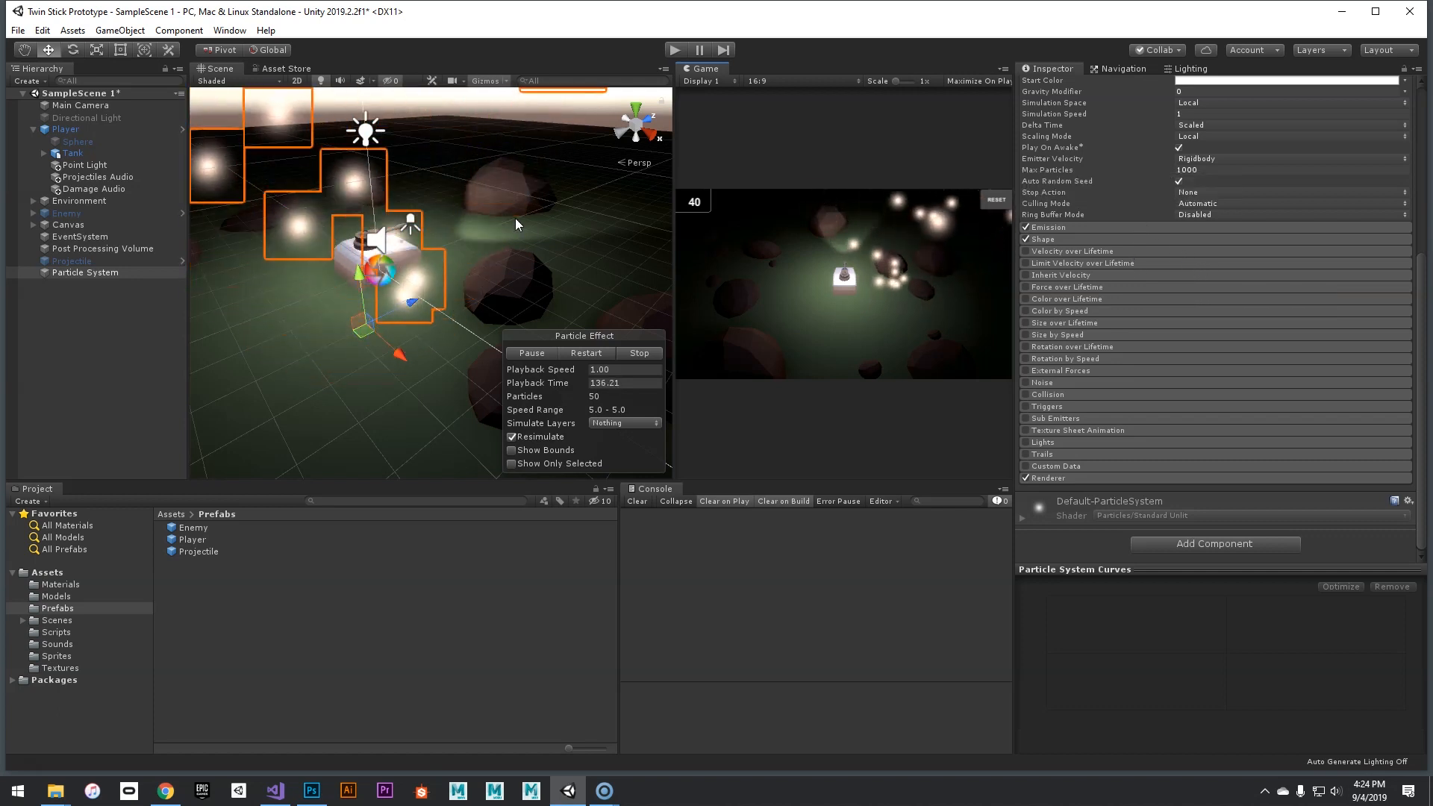
{"action": "scroll", "coordinate": [1163, 275], "scroll_direction": "up", "scroll_amount": 6}
{"action": "scroll", "coordinate": [1163, 275], "scroll_direction": "down", "scroll_amount": 3}
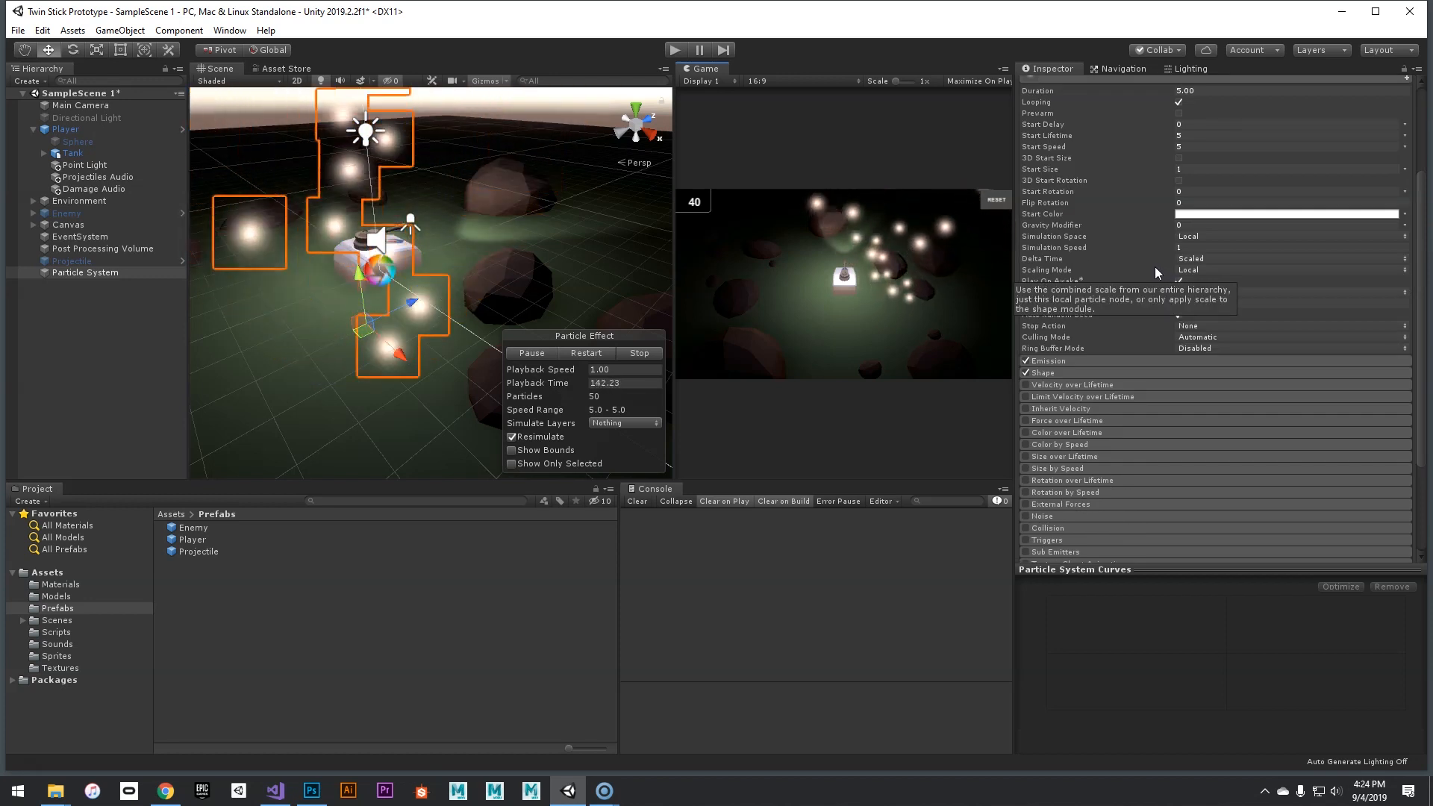
{"action": "scroll", "coordinate": [1157, 273], "scroll_direction": "up", "scroll_amount": 3}
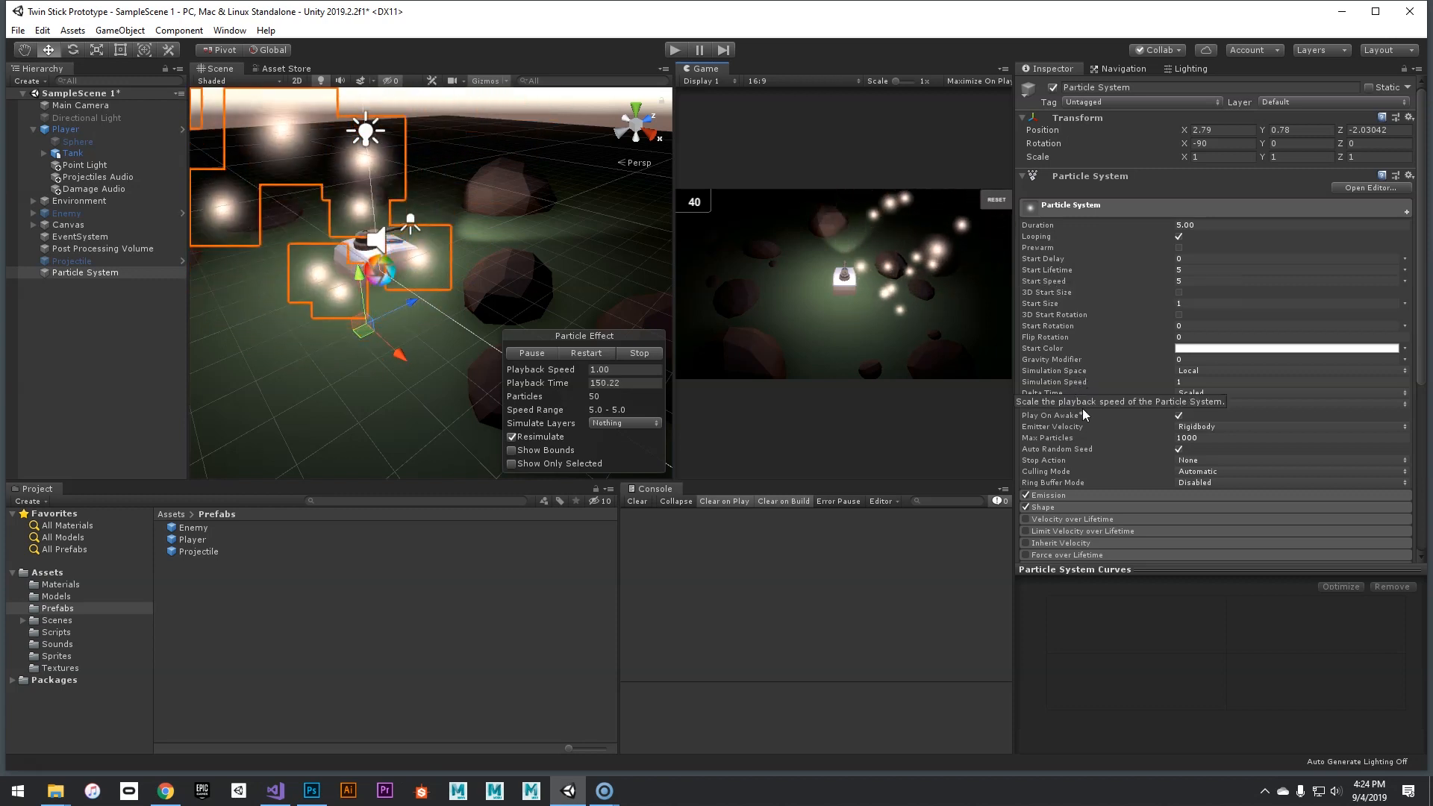
{"action": "scroll", "coordinate": [1105, 422], "scroll_direction": "down", "scroll_amount": 3}
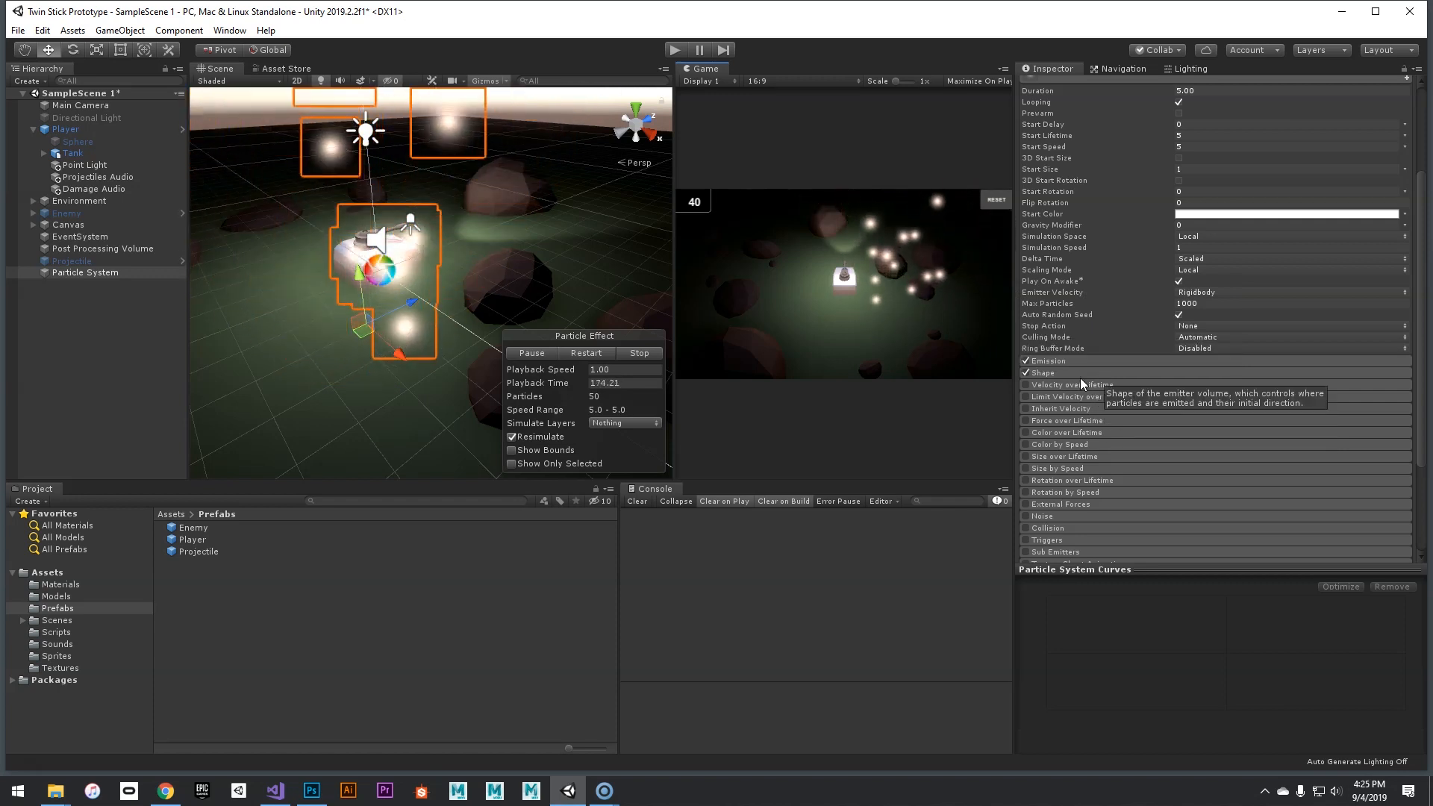
{"action": "scroll", "coordinate": [1107, 373], "scroll_direction": "up", "scroll_amount": 4}
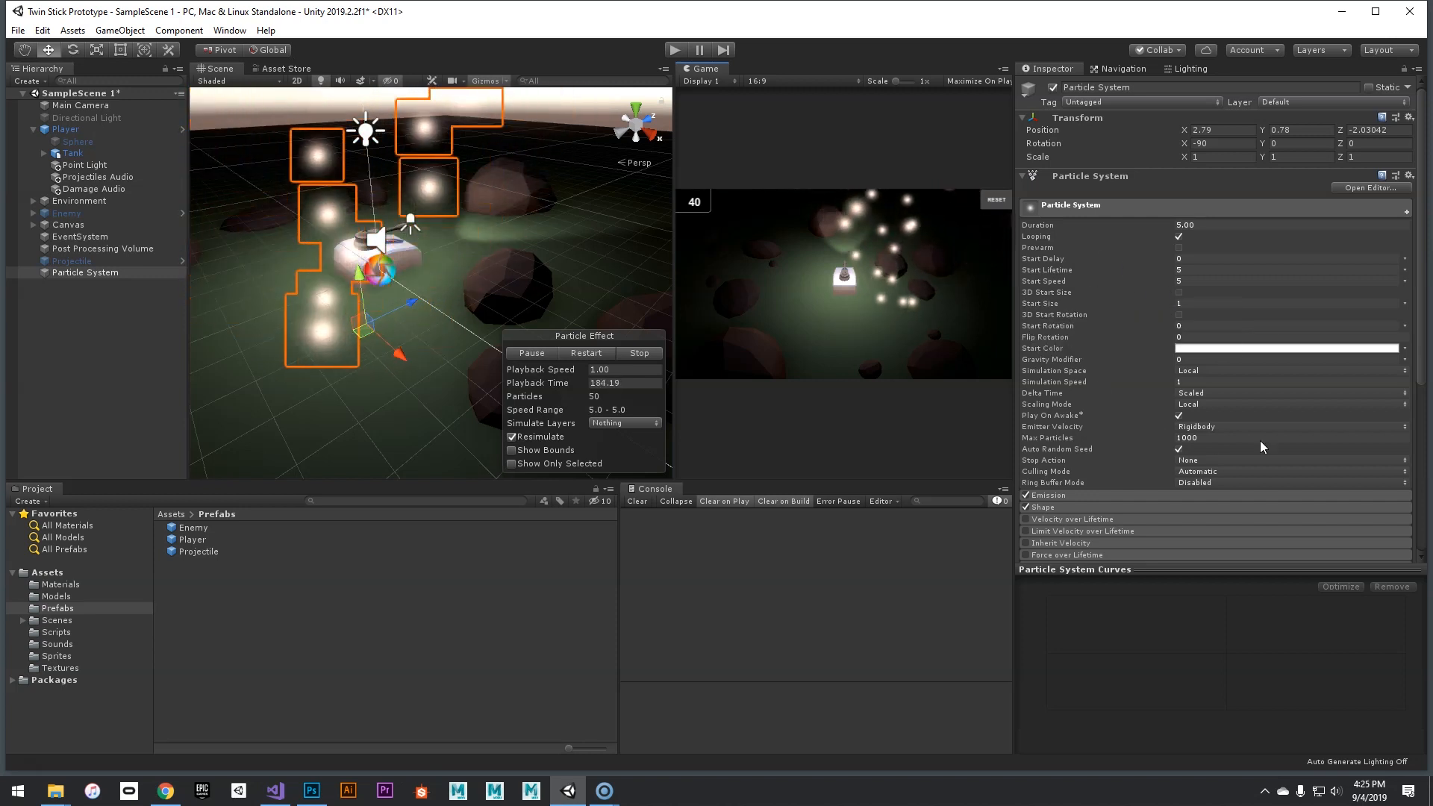
{"action": "scroll", "coordinate": [1228, 387], "scroll_direction": "down", "scroll_amount": 3}
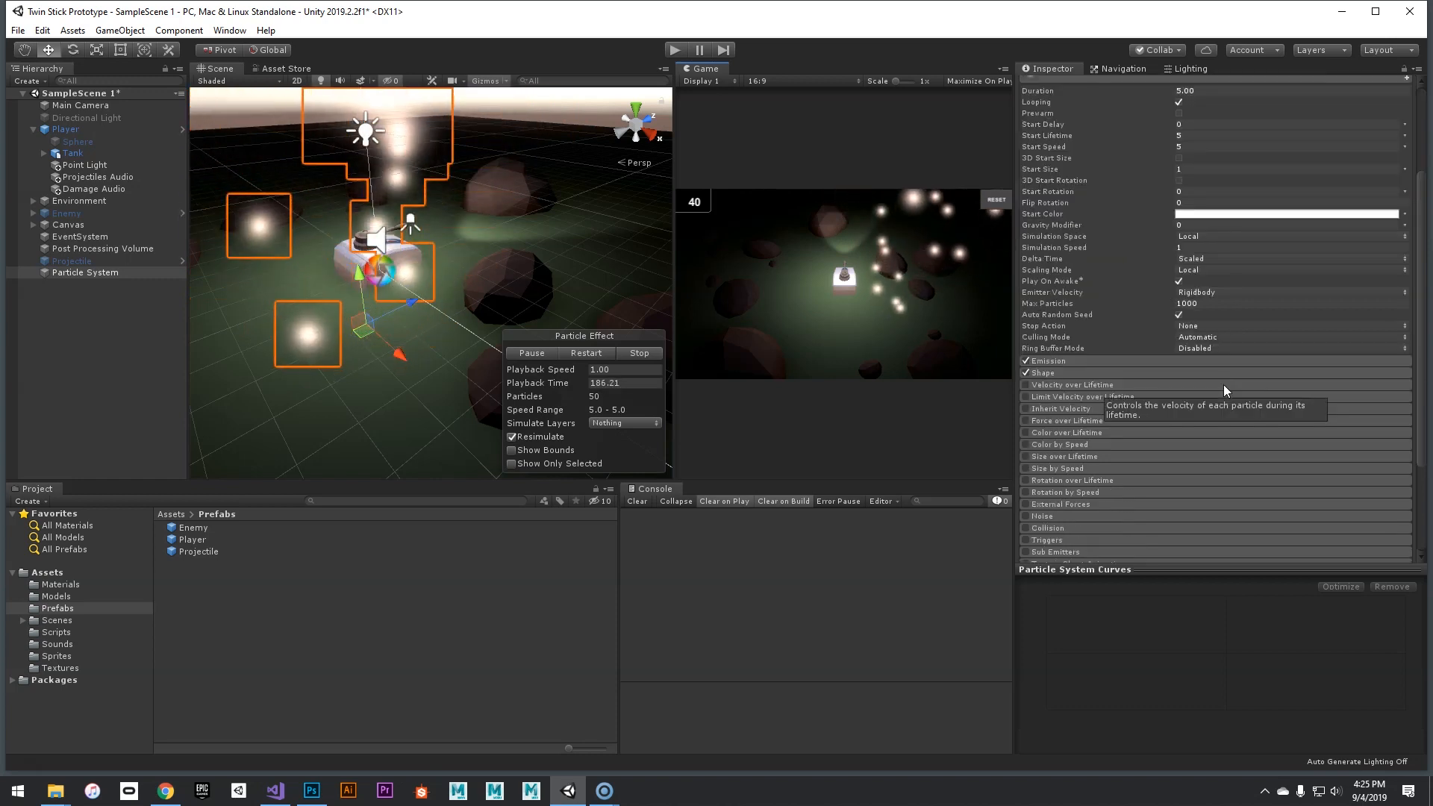
{"action": "scroll", "coordinate": [1225, 387], "scroll_direction": "down", "scroll_amount": 3}
{"action": "scroll", "coordinate": [1214, 373], "scroll_direction": "up", "scroll_amount": 2}
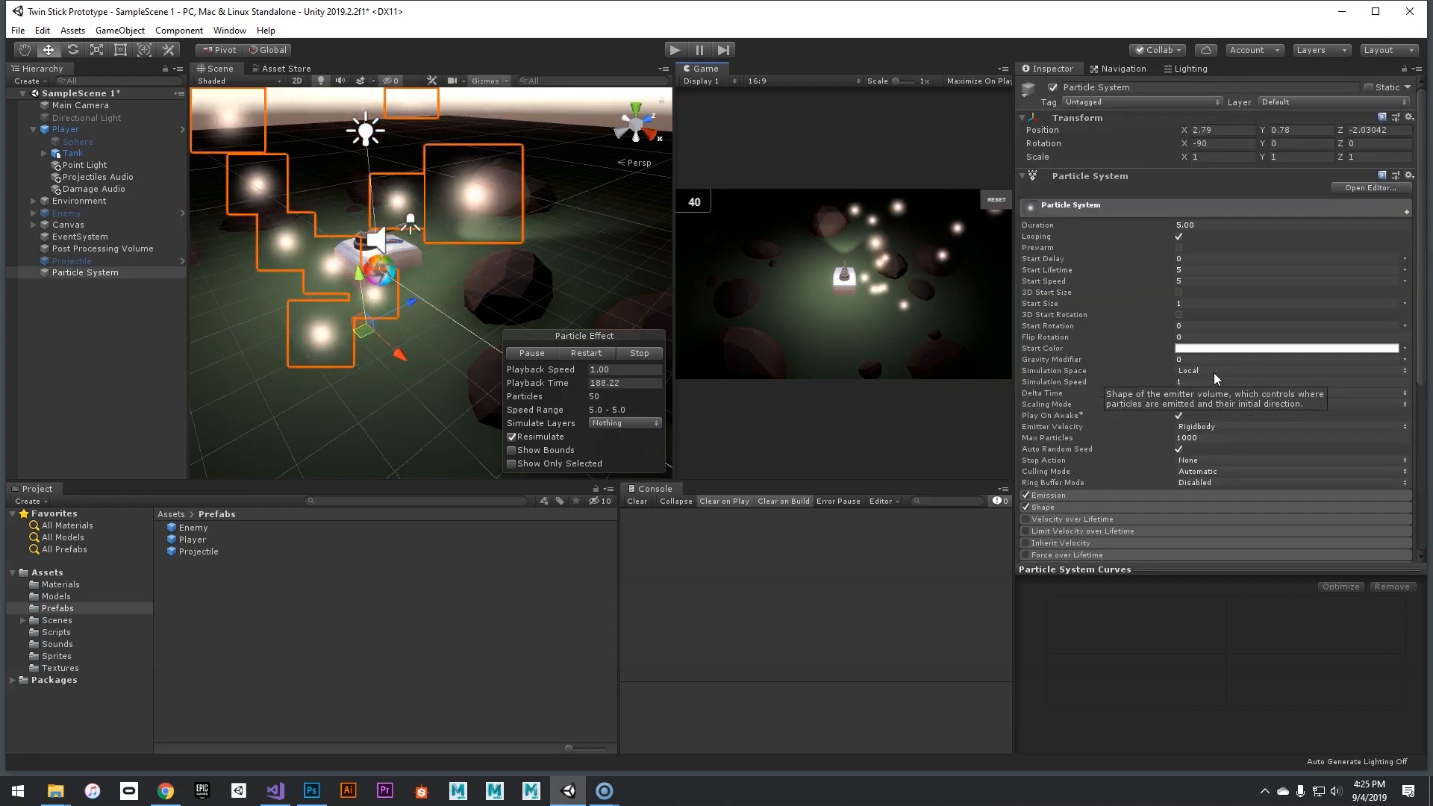
{"action": "scroll", "coordinate": [1214, 373], "scroll_direction": "up", "scroll_amount": 1}
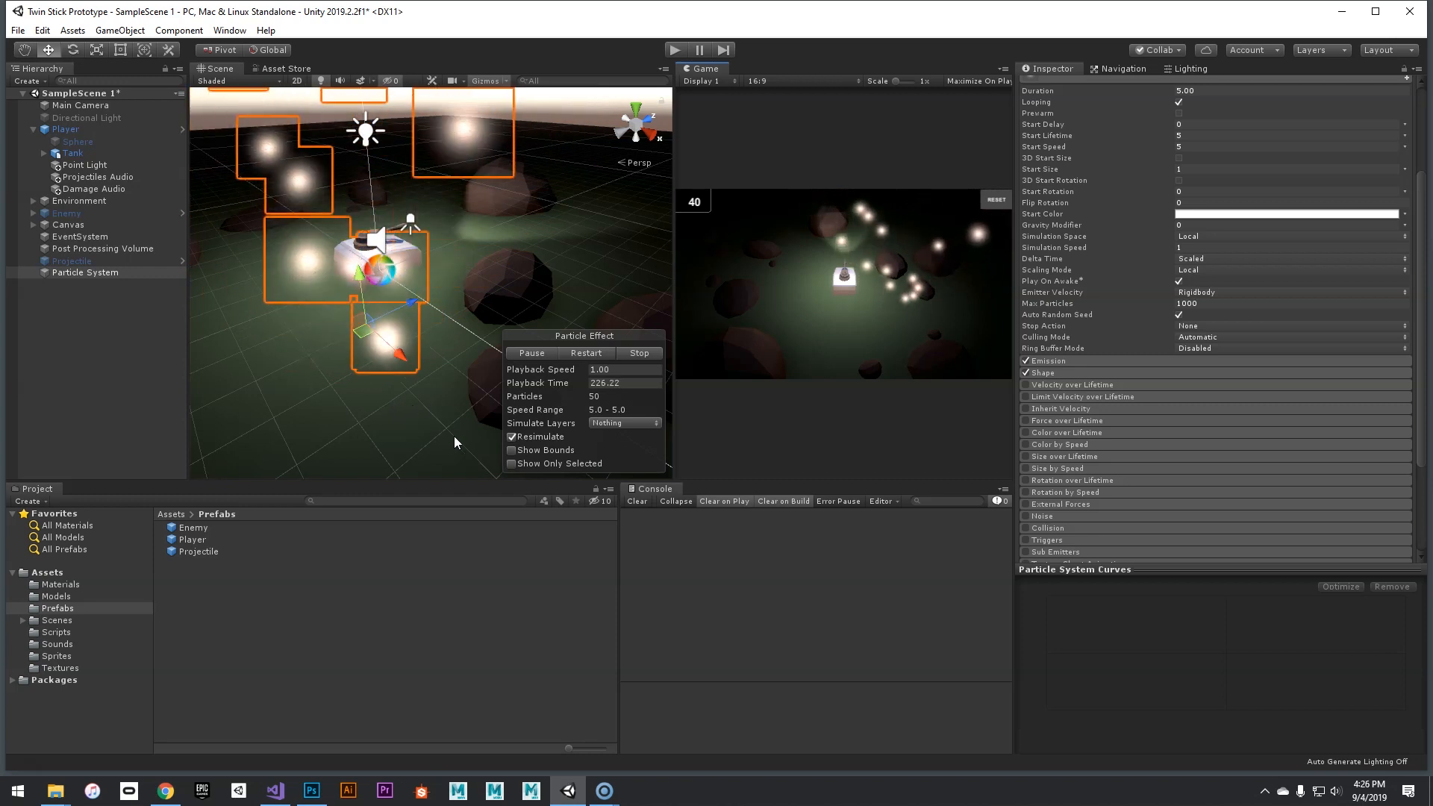
{"action": "scroll", "coordinate": [1089, 265], "scroll_direction": "up", "scroll_amount": 3}
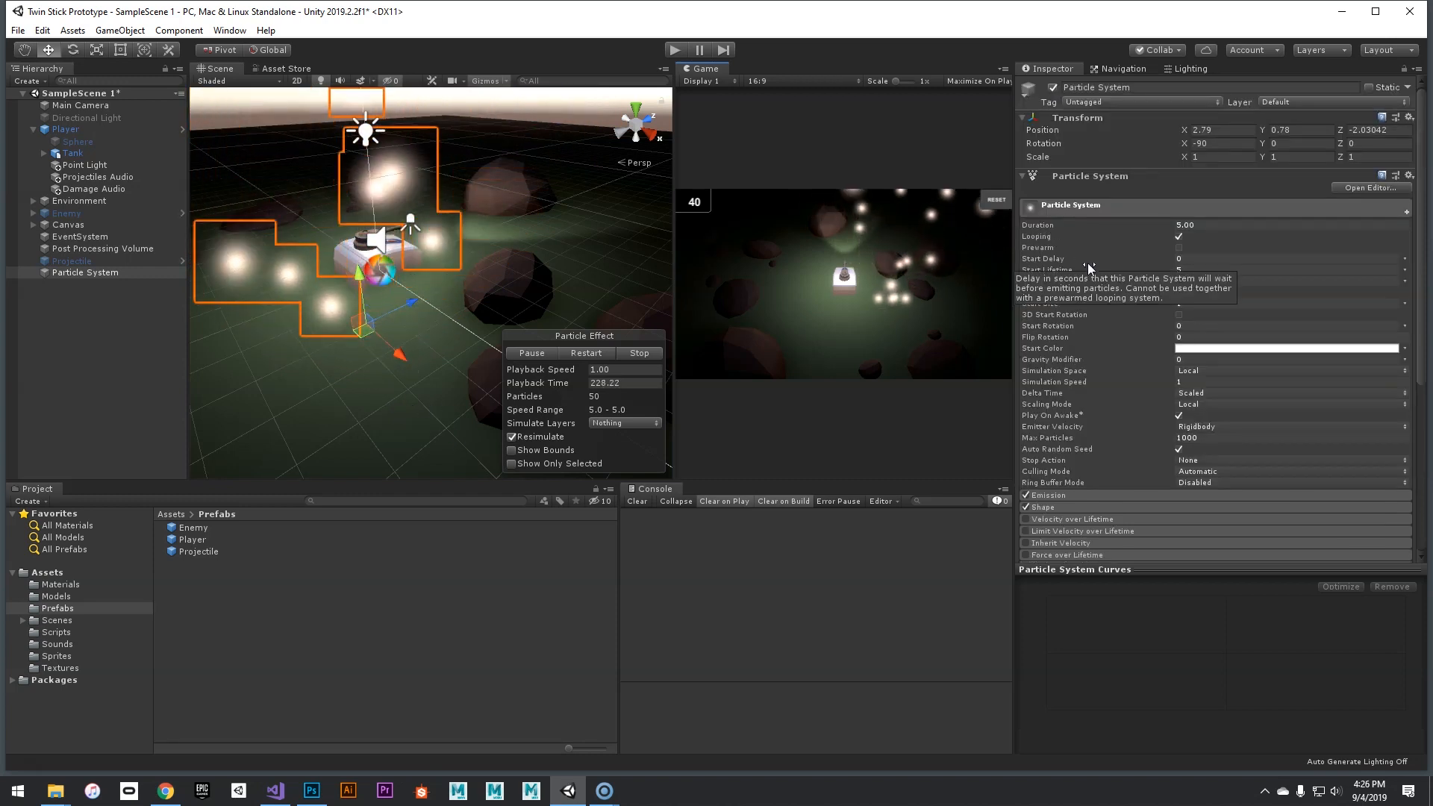
- In the Emission module, add a burst with a count of 100 and set Rate over Time to 1
{"action": "scroll", "coordinate": [1087, 262], "scroll_direction": "down", "scroll_amount": 3}
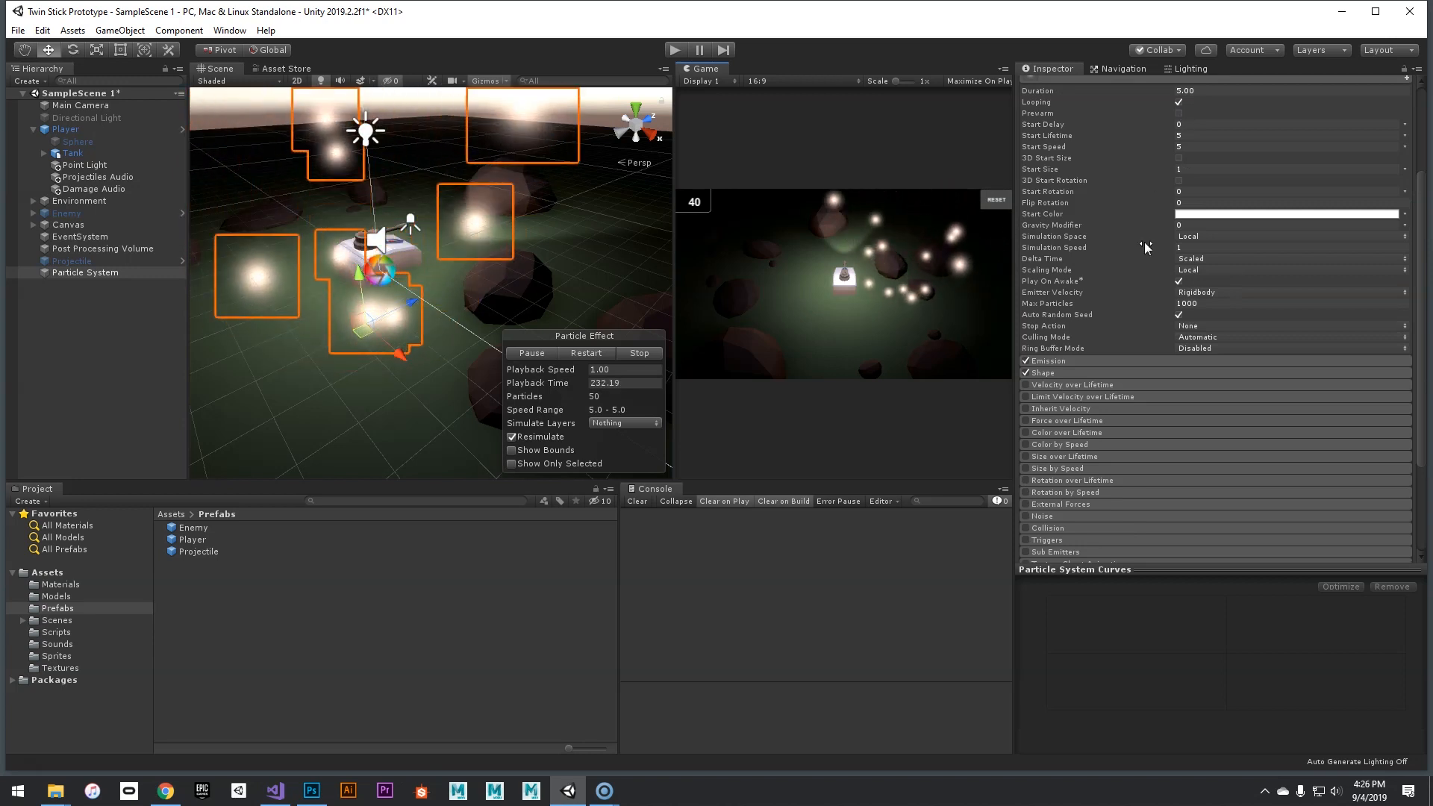
{"action": "left_click", "coordinate": [1066, 360]}
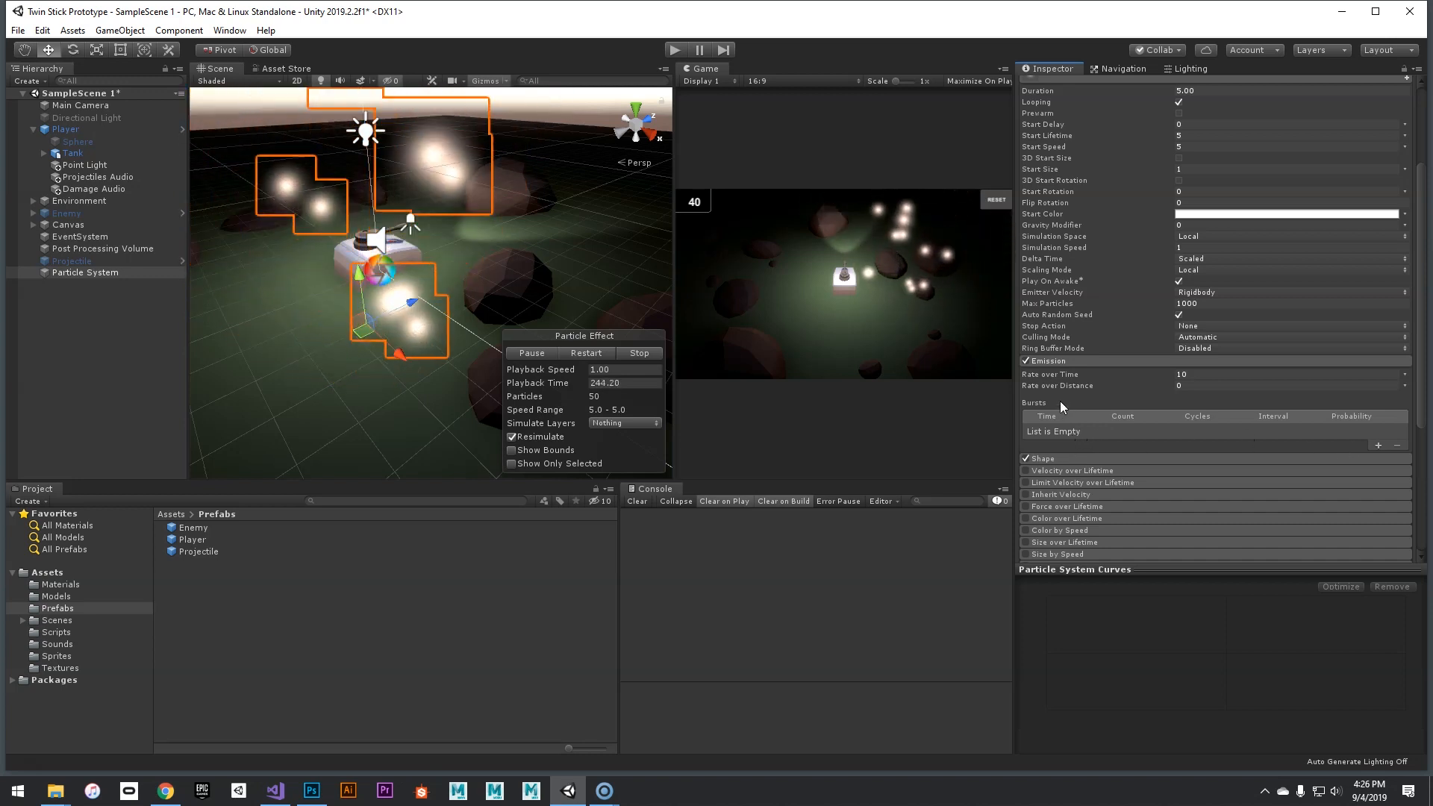
{"action": "left_click", "coordinate": [1379, 445]}
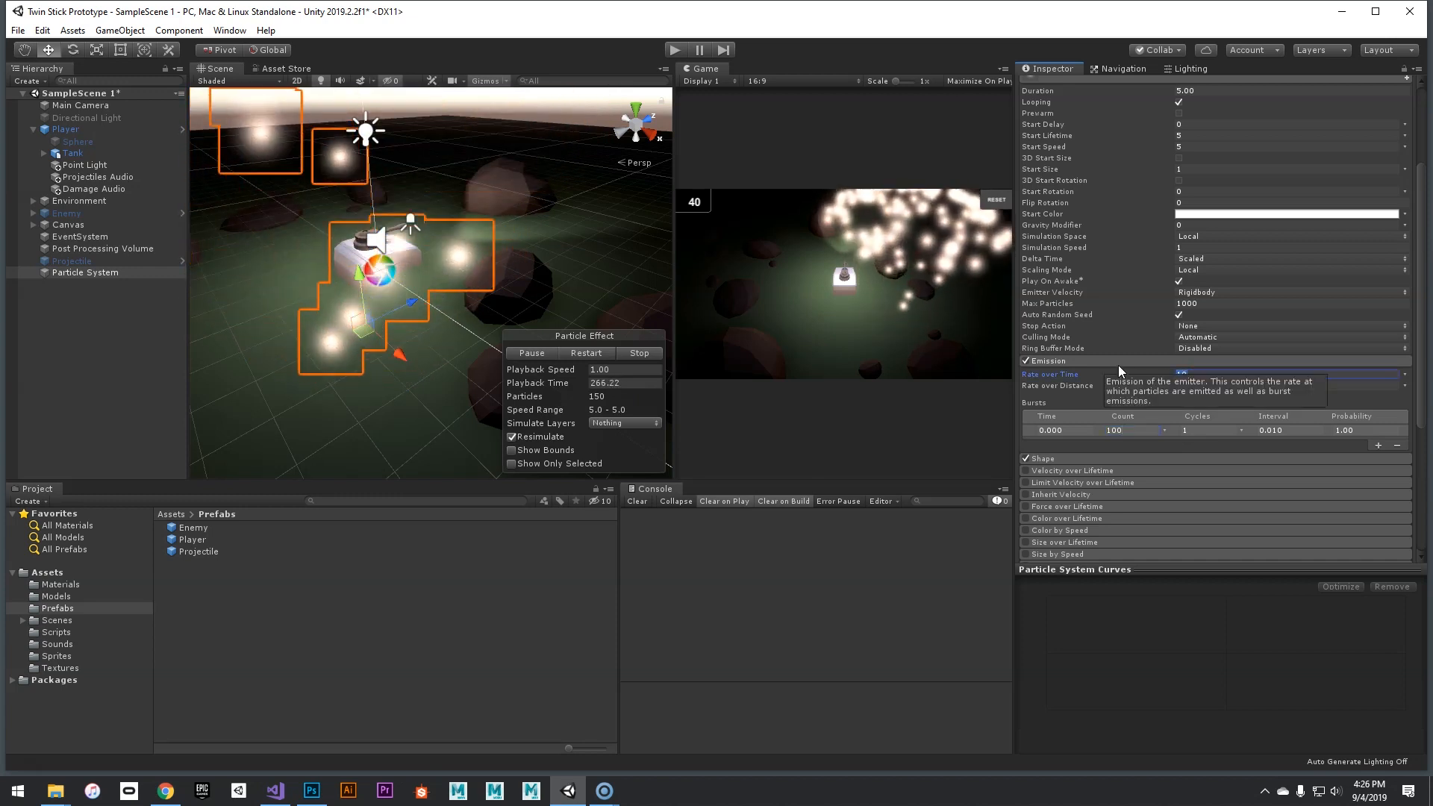
{"action": "type", "text": "0"}
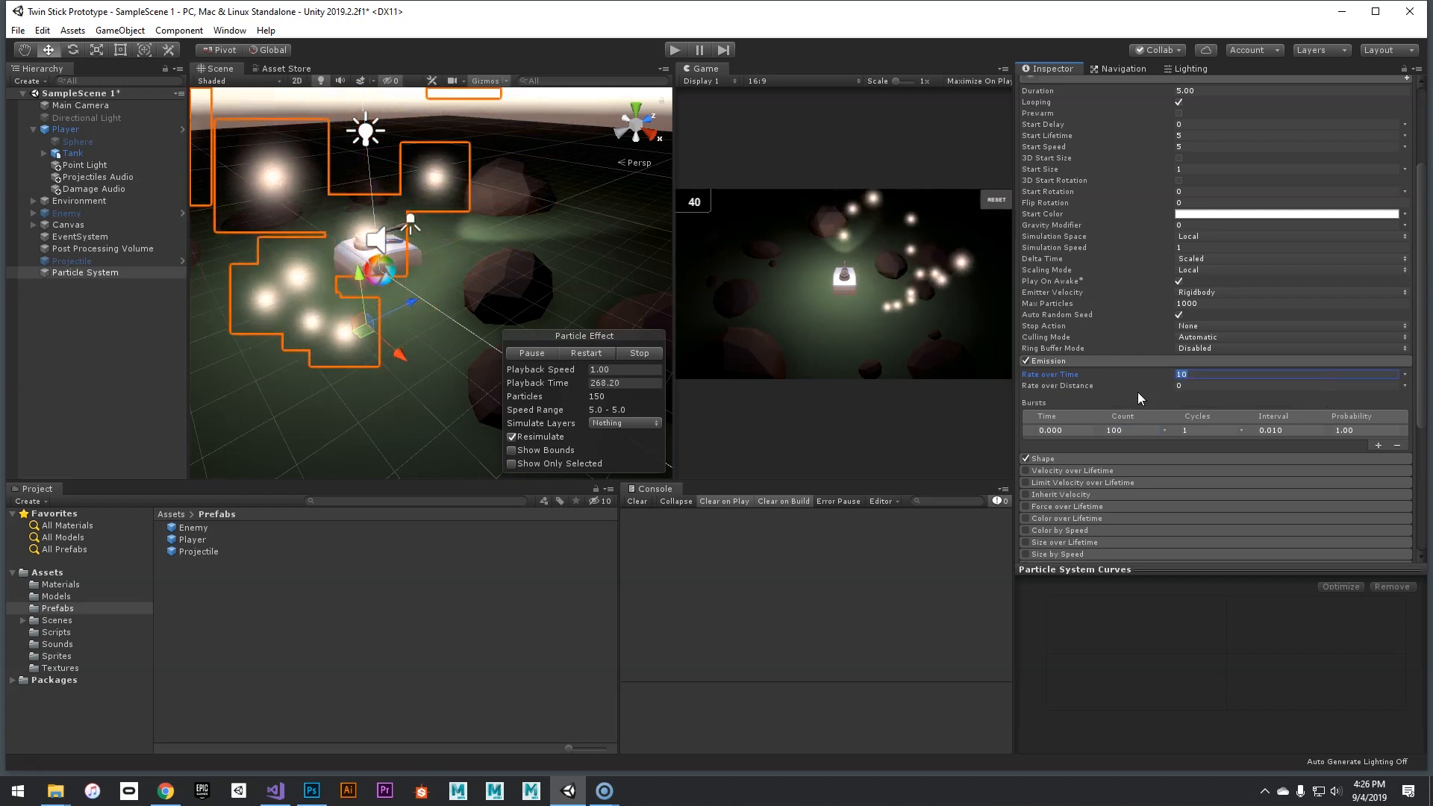
{"action": "key", "text": "BackSpace"}
{"action": "type", "text": "1"}
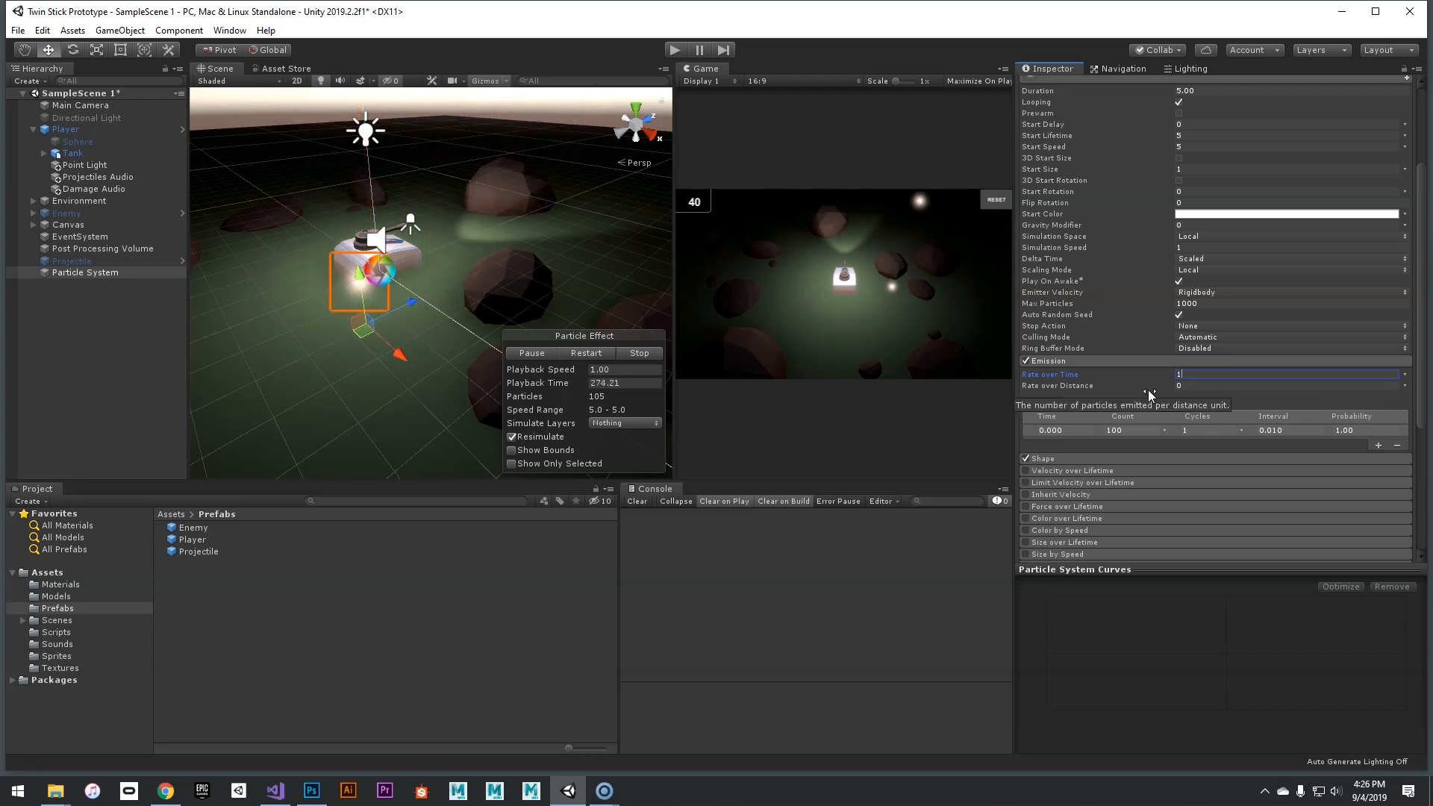
- Try the particle effect with looping turned off, pause and resume its preview, and re-enable looping
{"action": "scroll", "coordinate": [1148, 390], "scroll_direction": "up", "scroll_amount": 3}
{"action": "left_click", "coordinate": [1207, 226]}
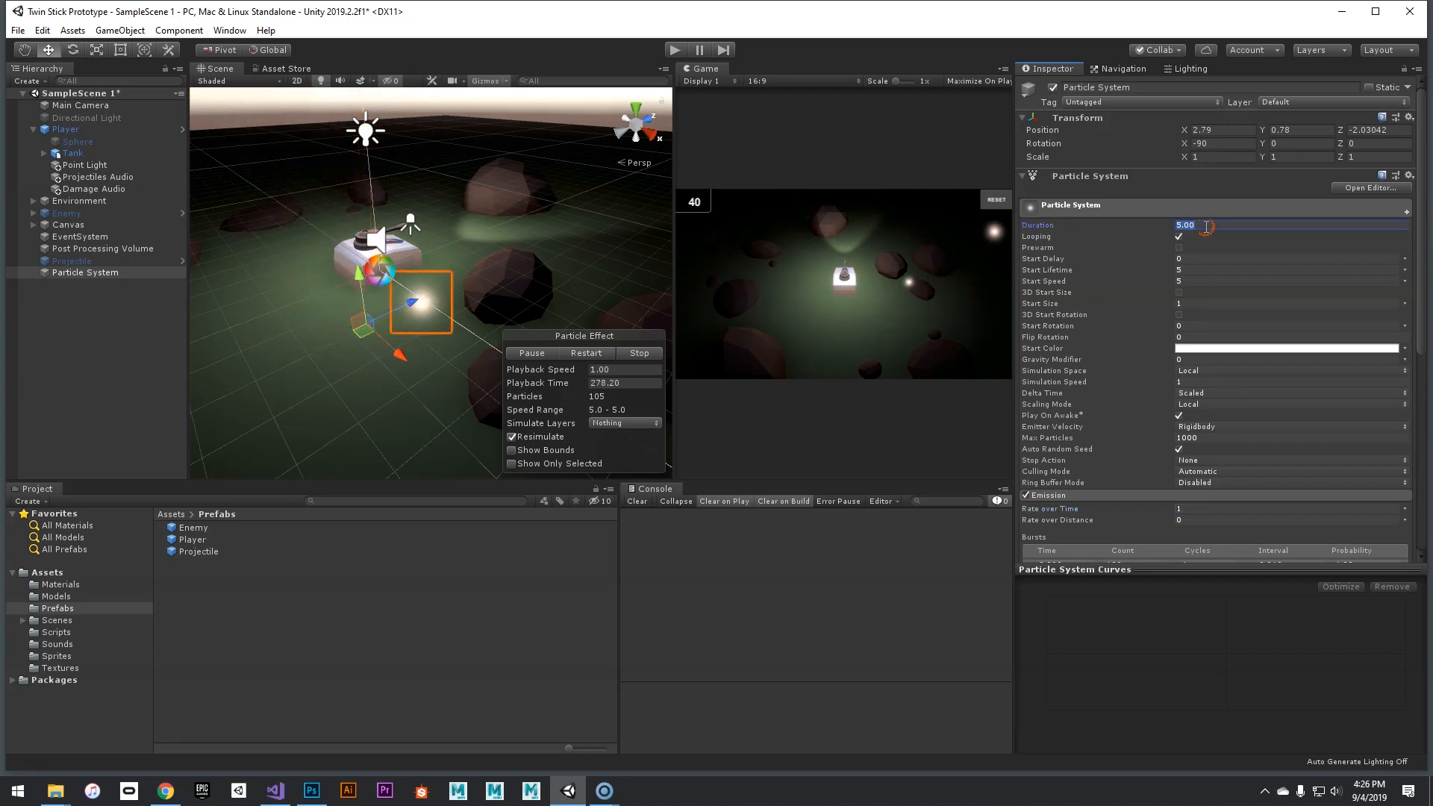
{"action": "scroll", "coordinate": [1185, 485], "scroll_direction": "down", "scroll_amount": 5}
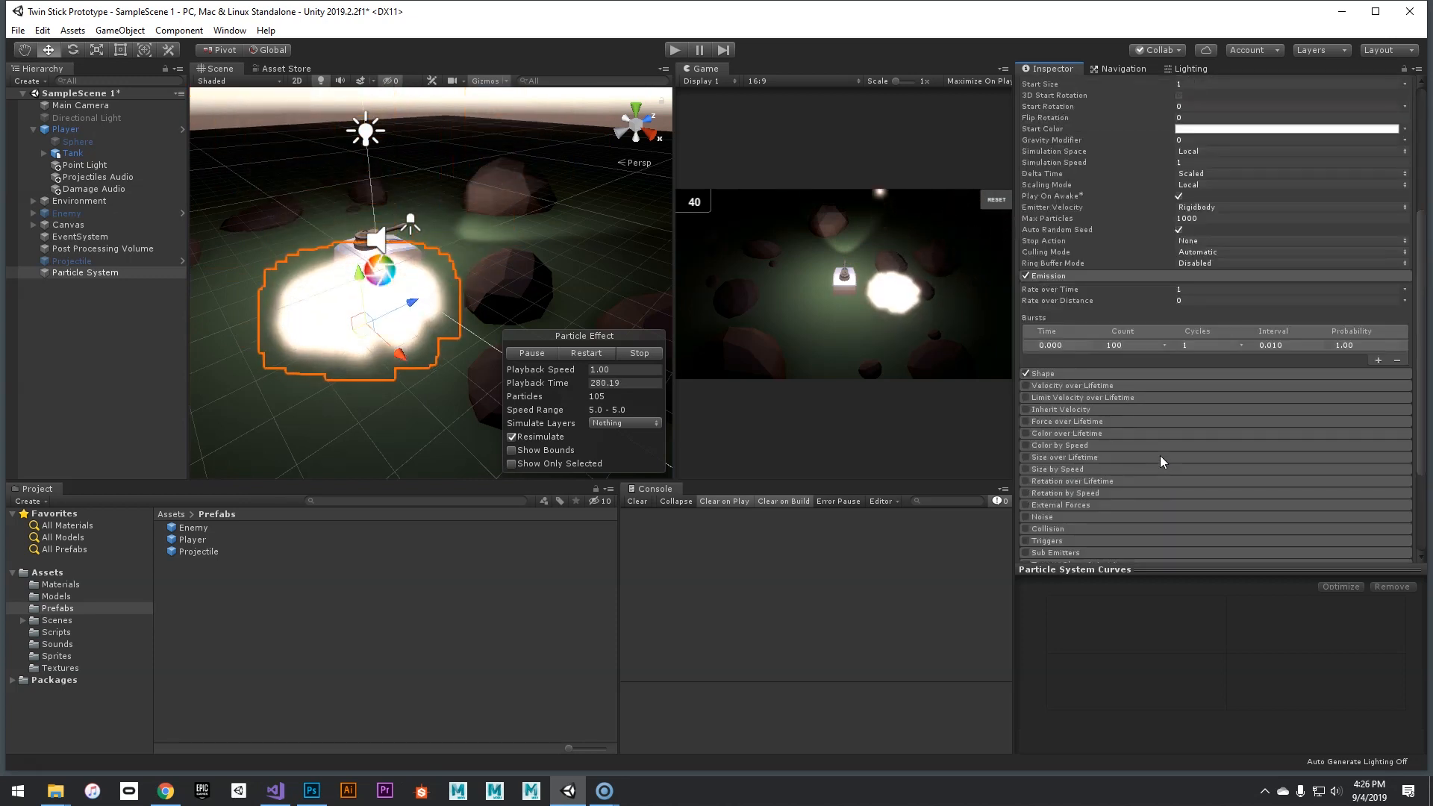
{"action": "scroll", "coordinate": [1068, 378], "scroll_direction": "up", "scroll_amount": 3}
{"action": "left_click", "coordinate": [1180, 153]}
{"action": "left_click", "coordinate": [532, 353]}
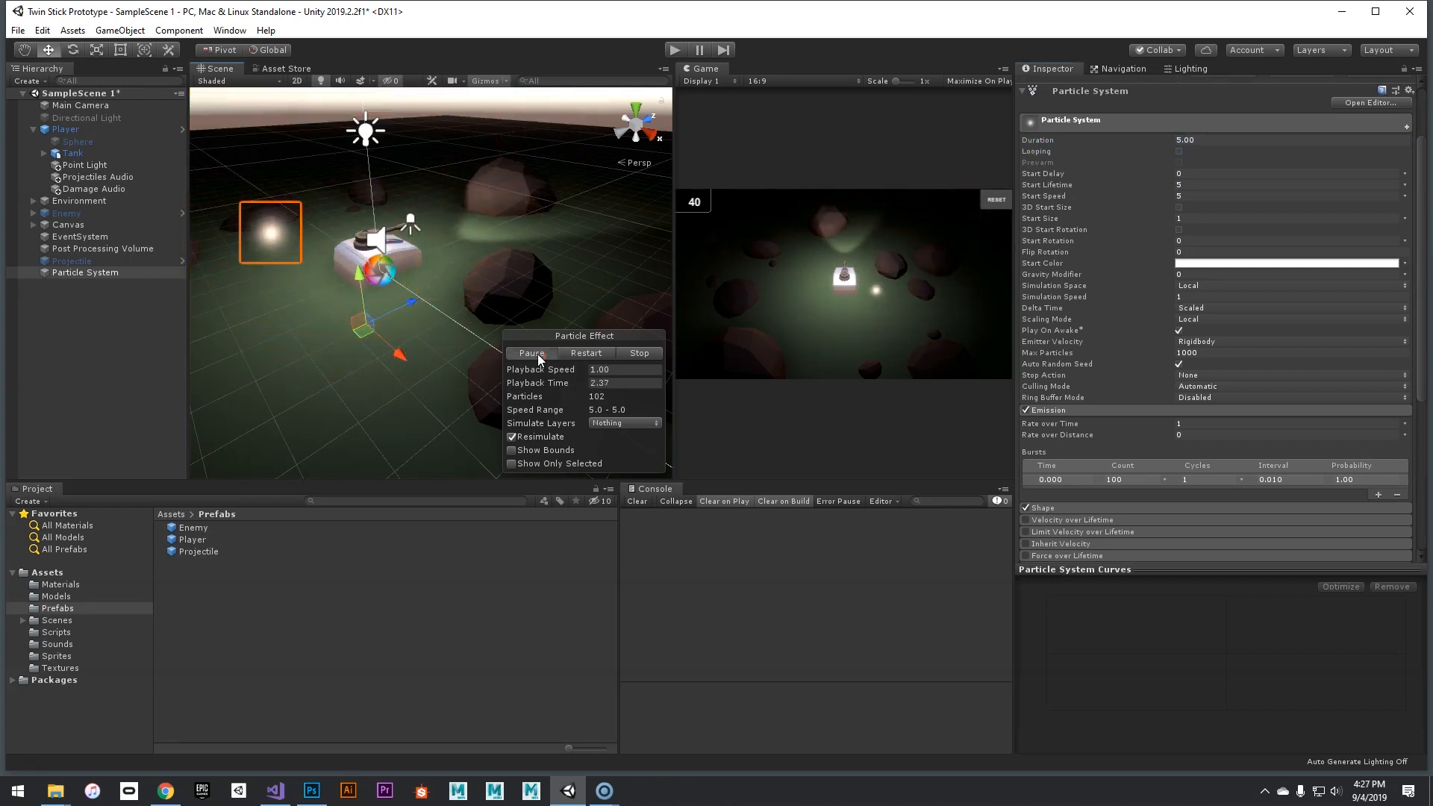
{"action": "left_click", "coordinate": [538, 354]}
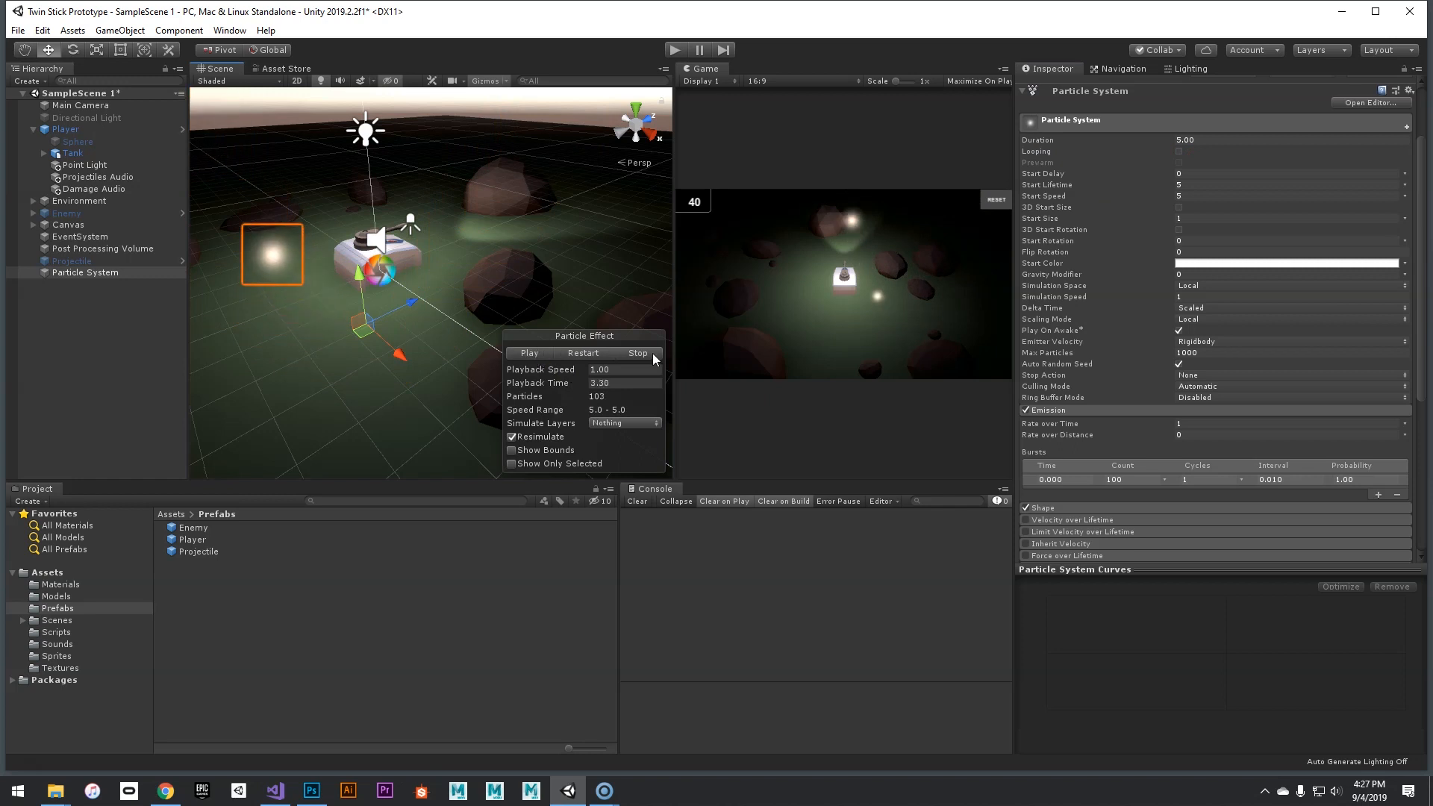
{"action": "scroll", "coordinate": [1167, 400], "scroll_direction": "down", "scroll_amount": 2}
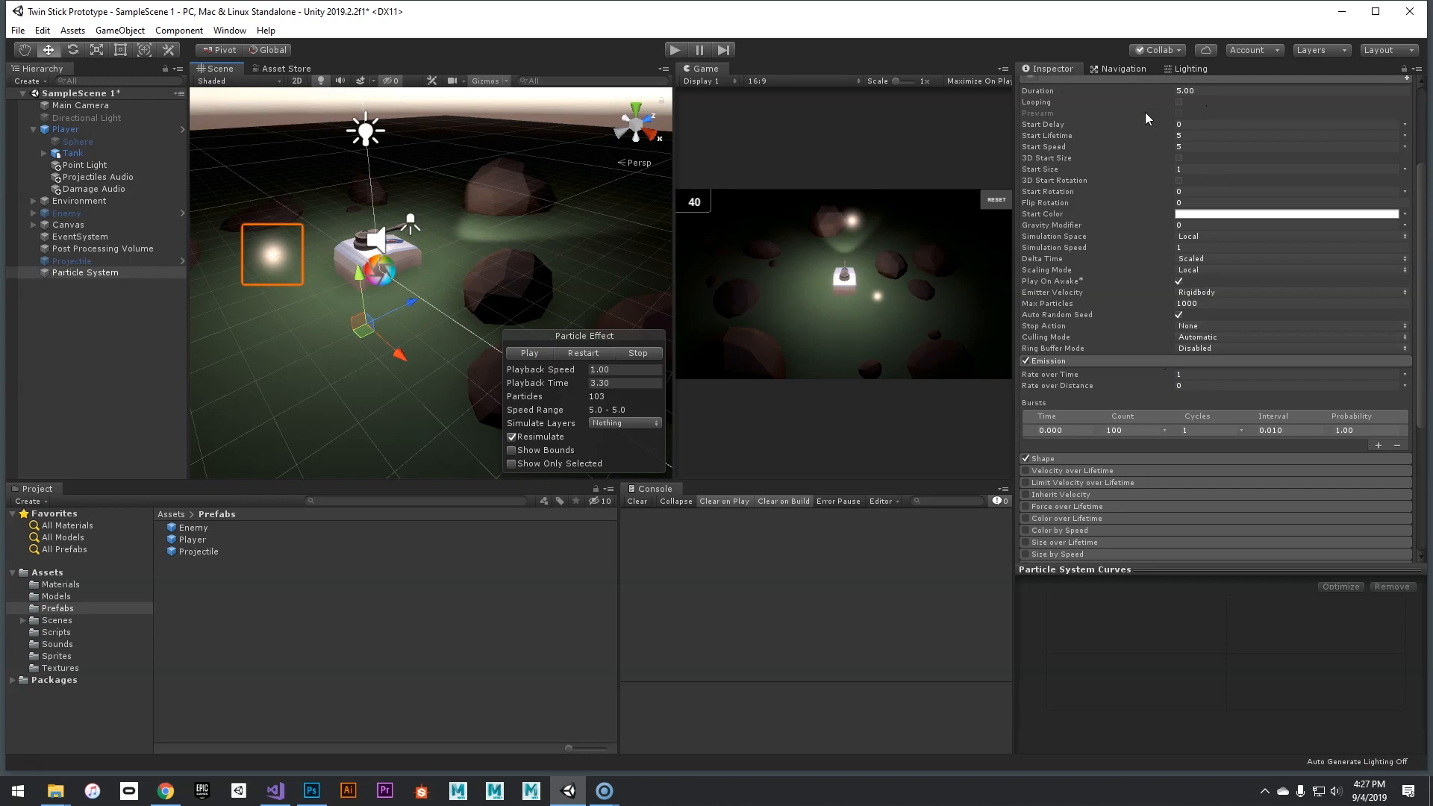
{"action": "left_click", "coordinate": [528, 352]}
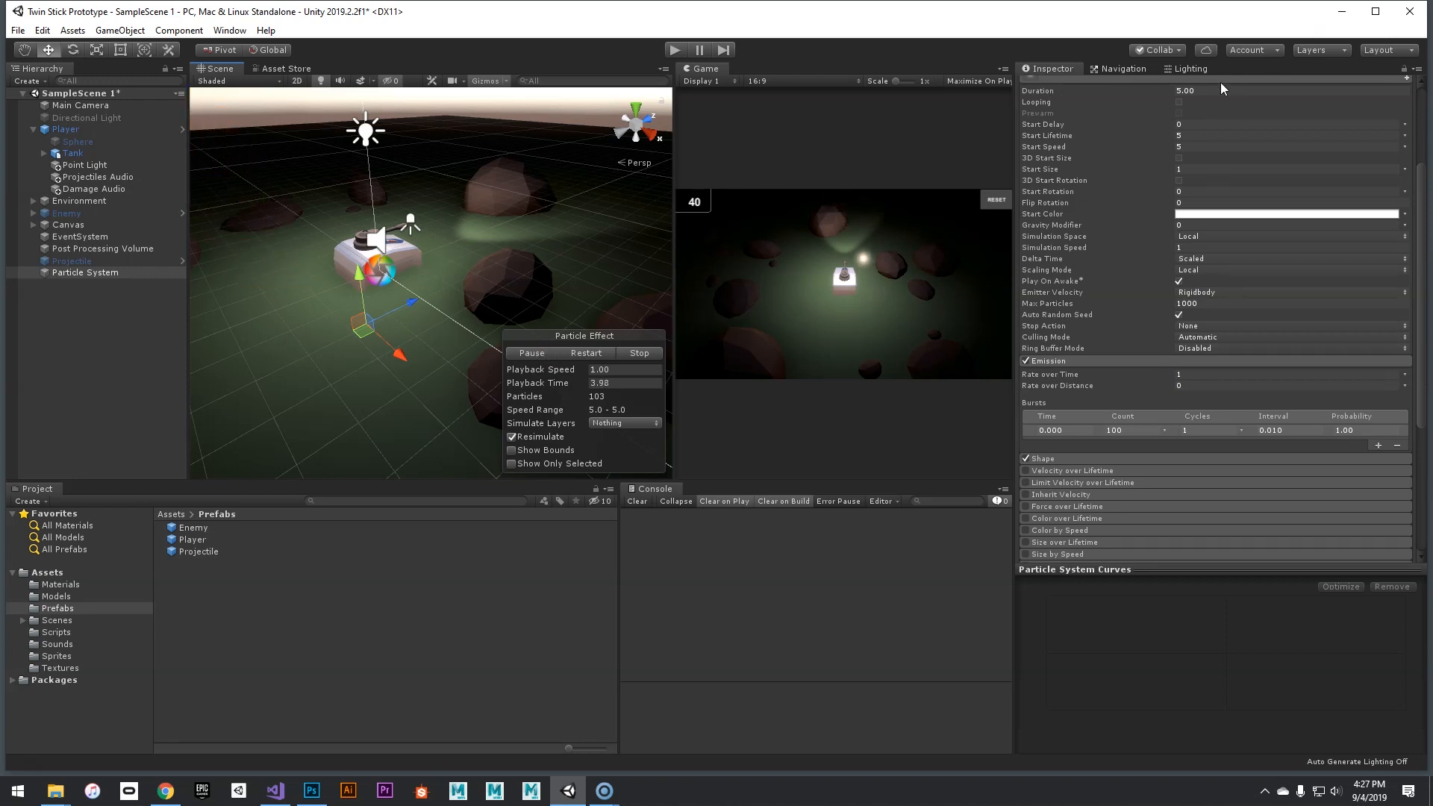
{"action": "left_click", "coordinate": [1178, 102]}
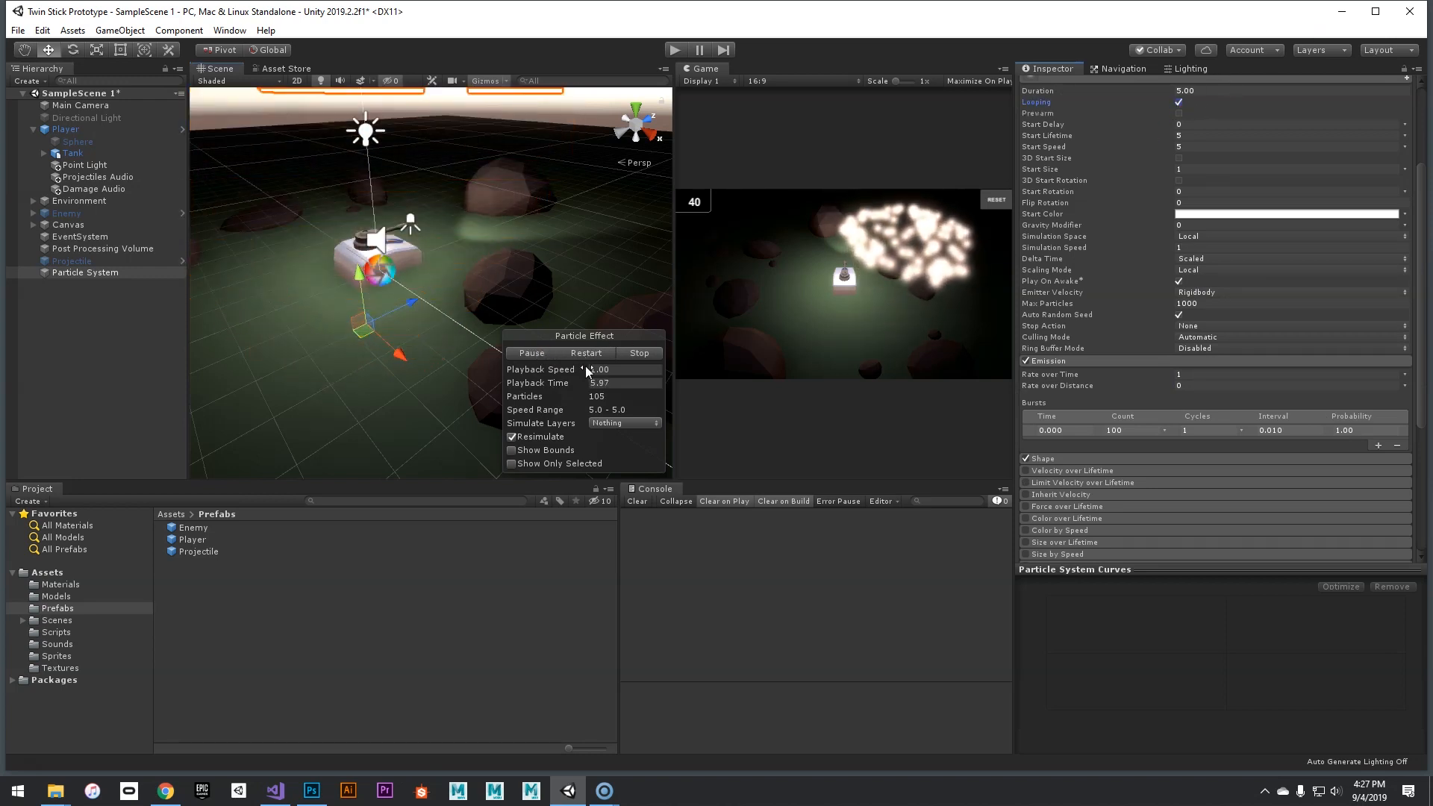
- Set the Particle System's Duration to 1, Max Particles to 100 and Start Lifetime to 1
{"action": "left_click", "coordinate": [1194, 91]}
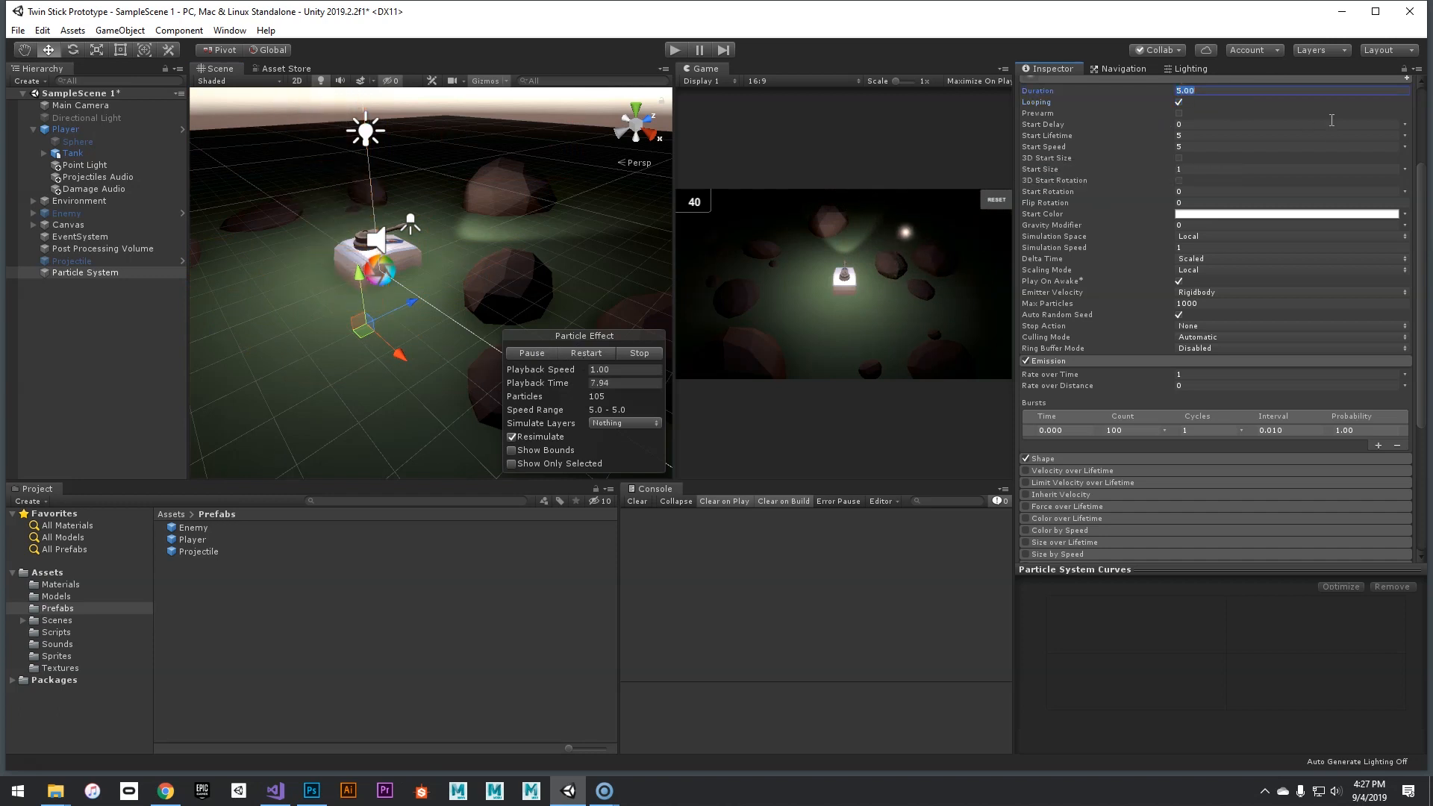
{"action": "type", "text": "1"}
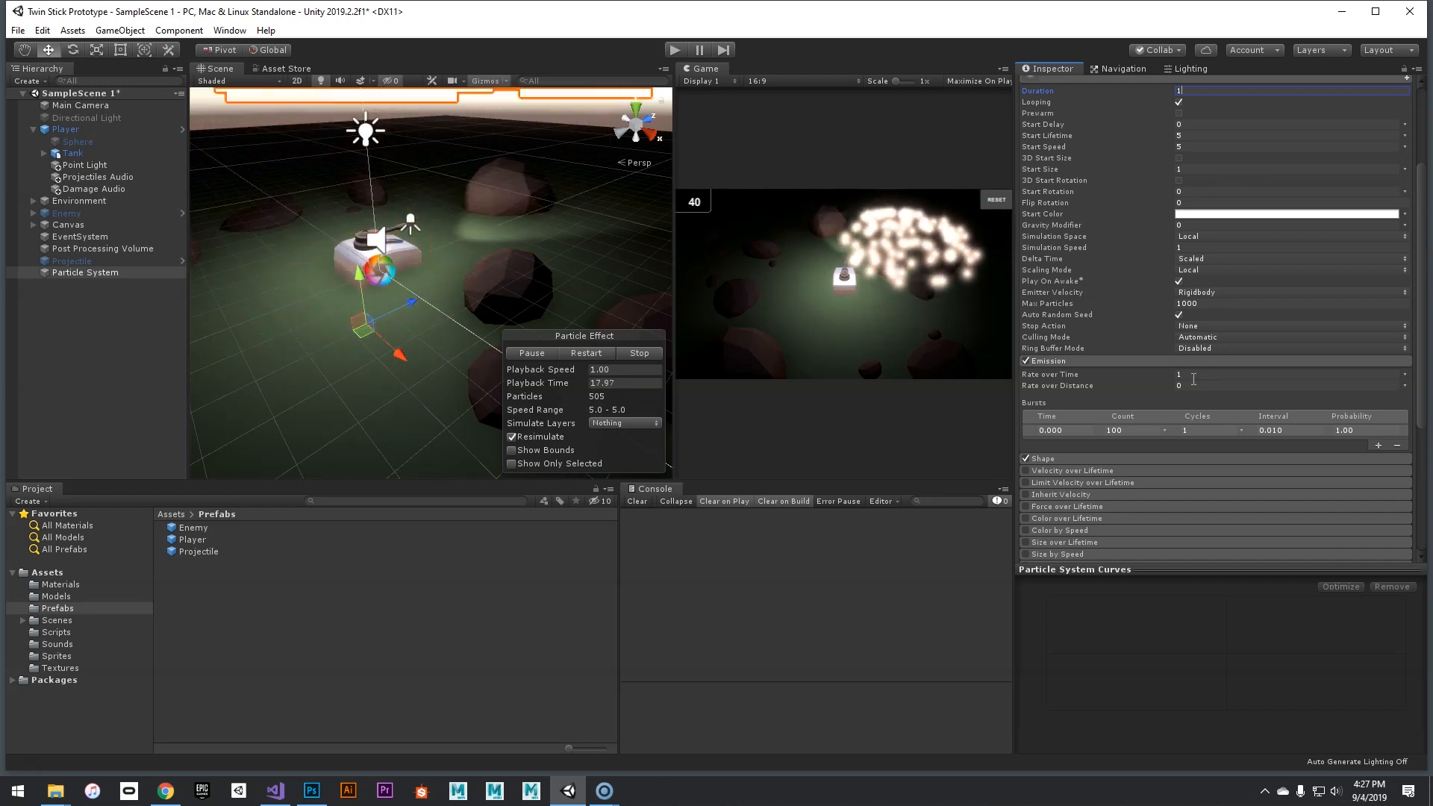
{"action": "left_click", "coordinate": [1207, 304]}
{"action": "type", "text": "100"}
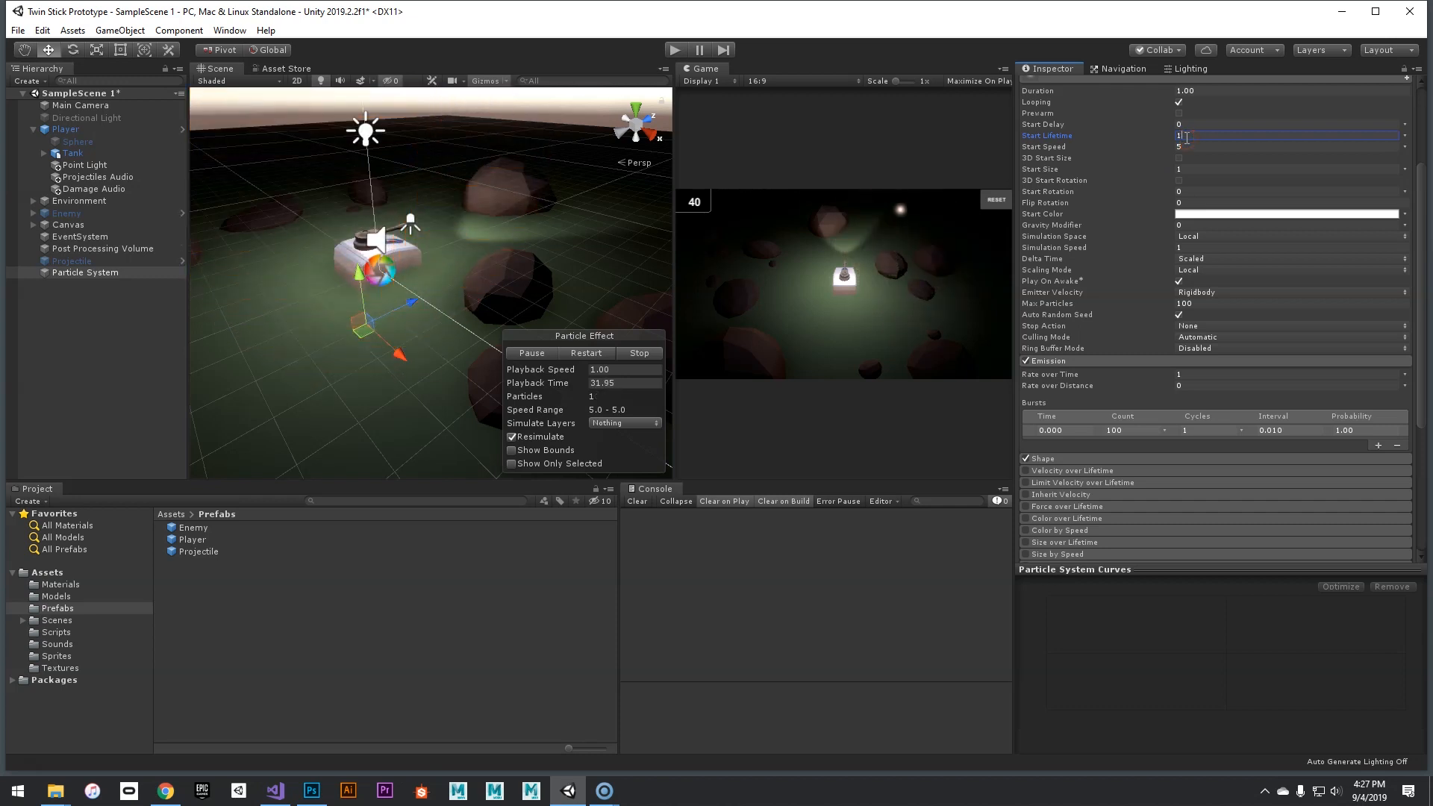
- Set the Emission module's Rate over Time to 0 so only the burst emits particles
{"action": "left_click", "coordinate": [1216, 376]}
{"action": "type", "text": "0"}
{"action": "left_click", "coordinate": [1199, 385]}
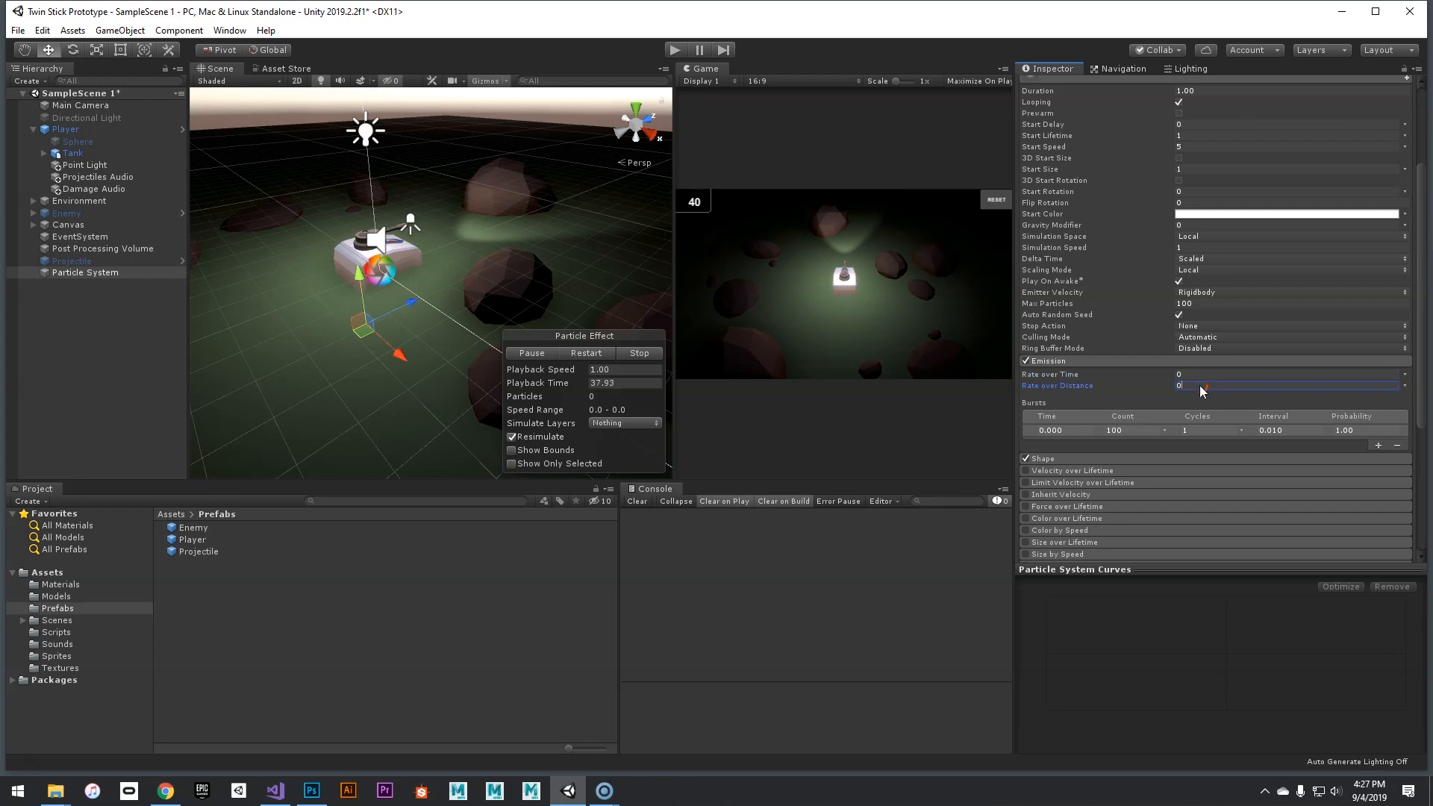
{"action": "left_click", "coordinate": [1177, 375]}
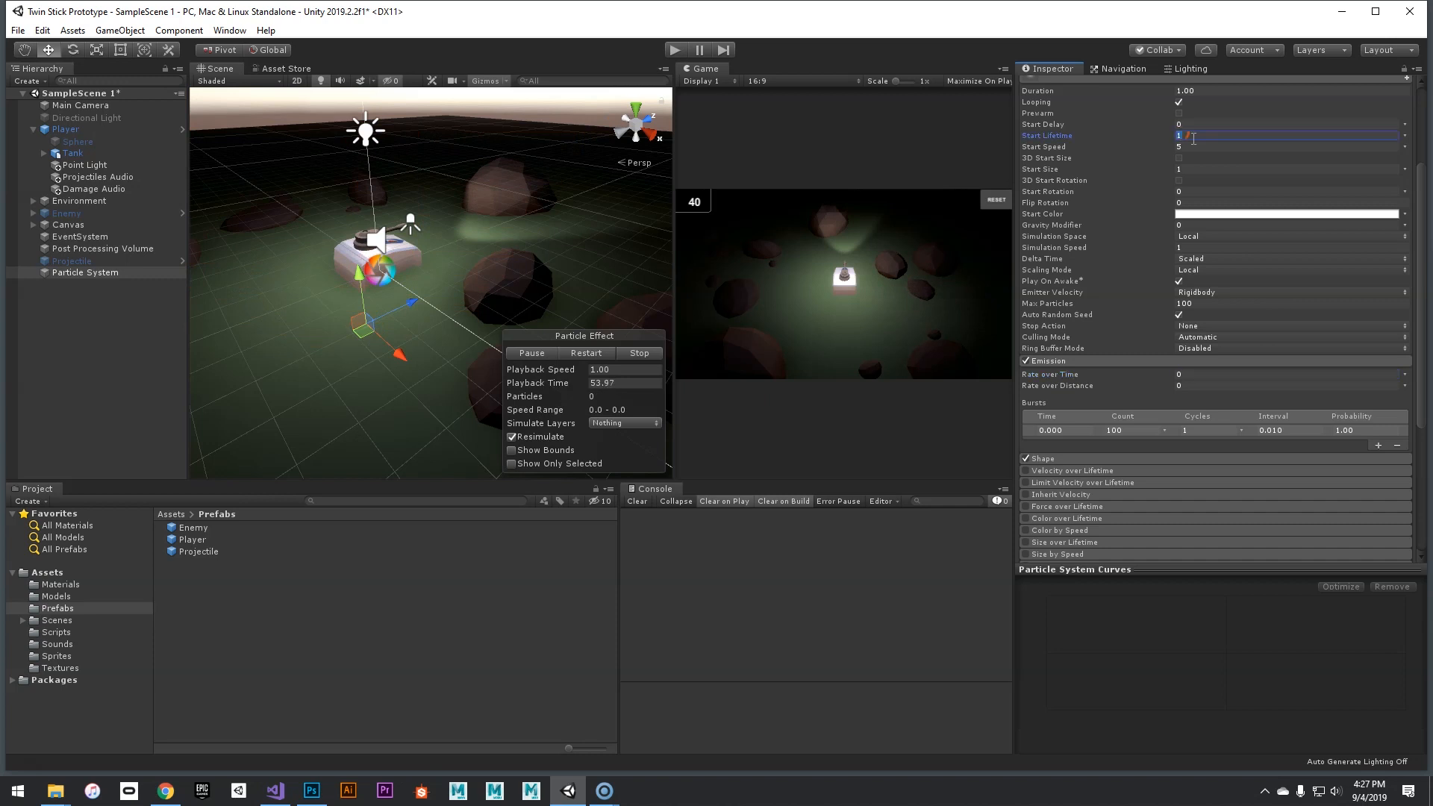
{"action": "key", "text": "Return"}
{"action": "type", "text": "1"}
- Try a Start Speed of 10 for the particles and set it back to 5
{"action": "left_click", "coordinate": [1186, 147]}
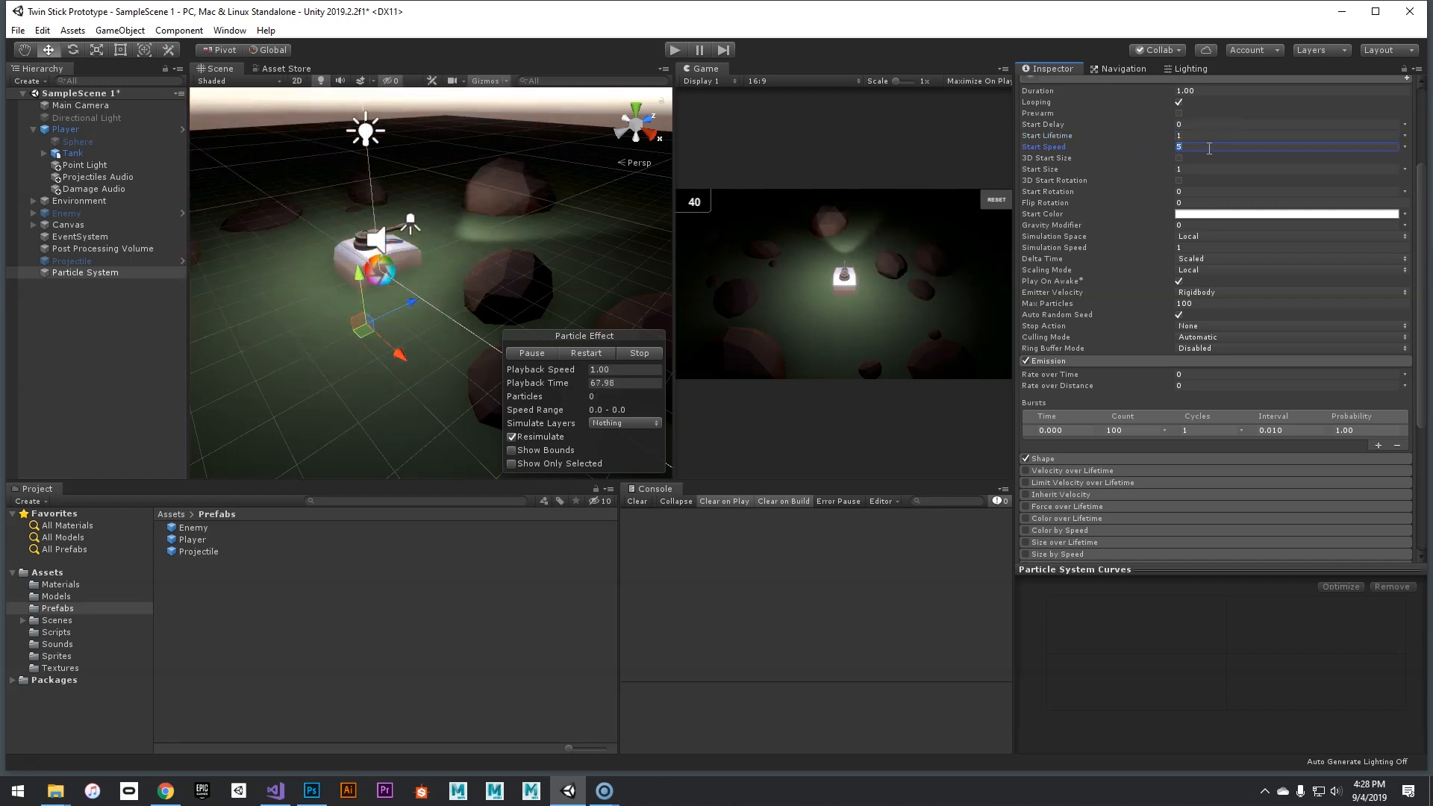
{"action": "type", "text": "10"}
{"action": "type", "text": "5"}
- Make Start Speed random between two constants, with 1 as the minimum and 5 as the maximum
{"action": "left_click", "coordinate": [1405, 147]}
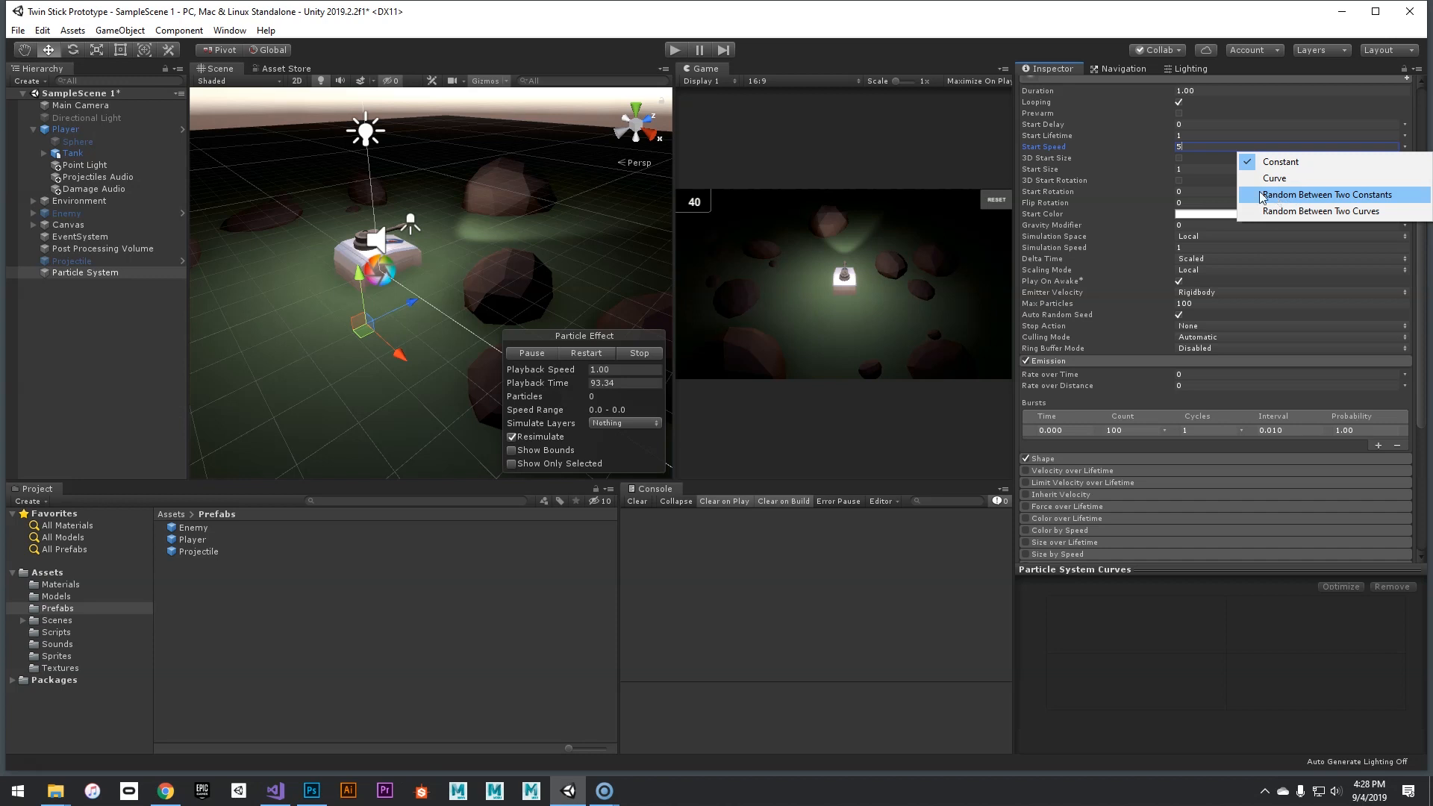
{"action": "left_click", "coordinate": [1327, 195]}
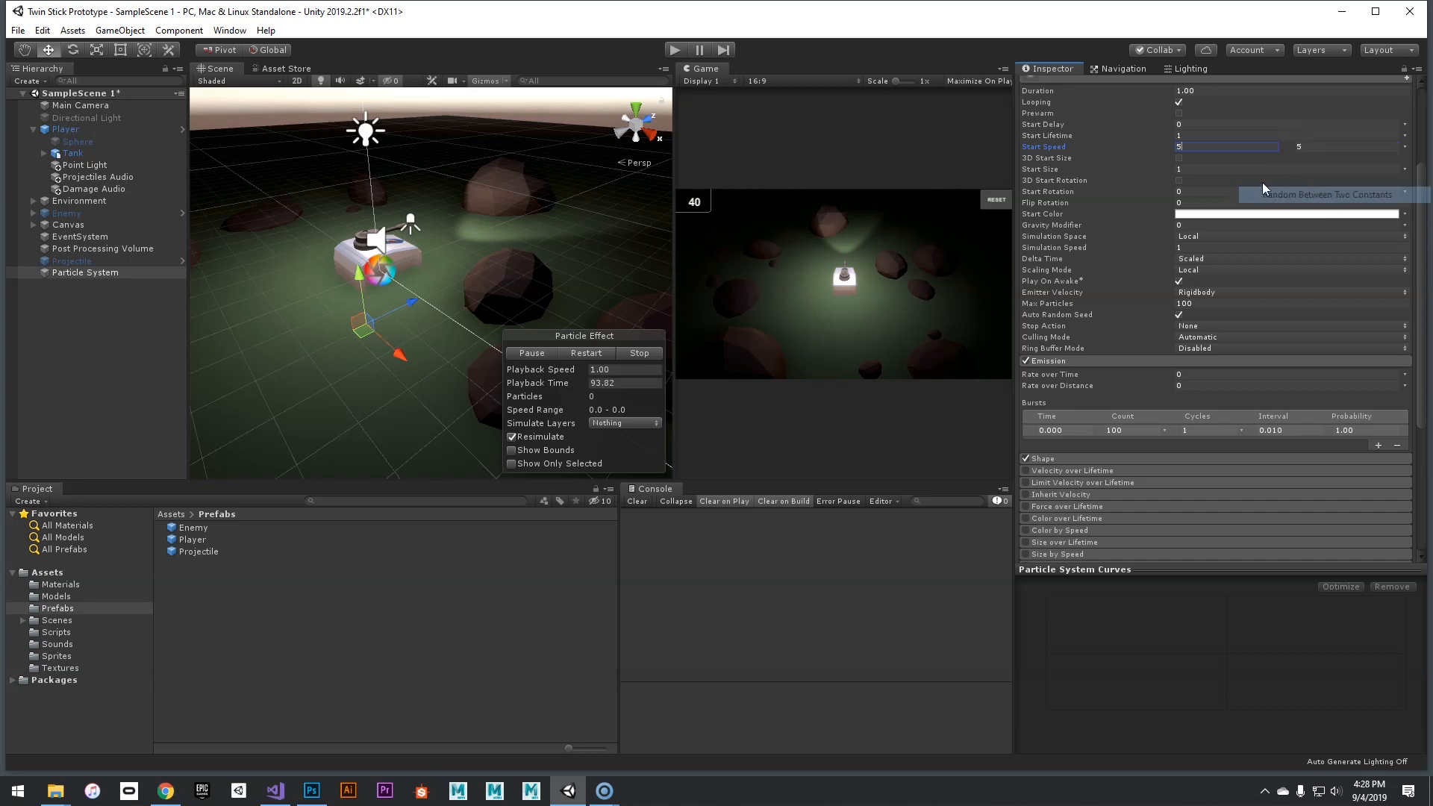
{"action": "left_click", "coordinate": [1302, 146]}
{"action": "left_click", "coordinate": [1255, 148]}
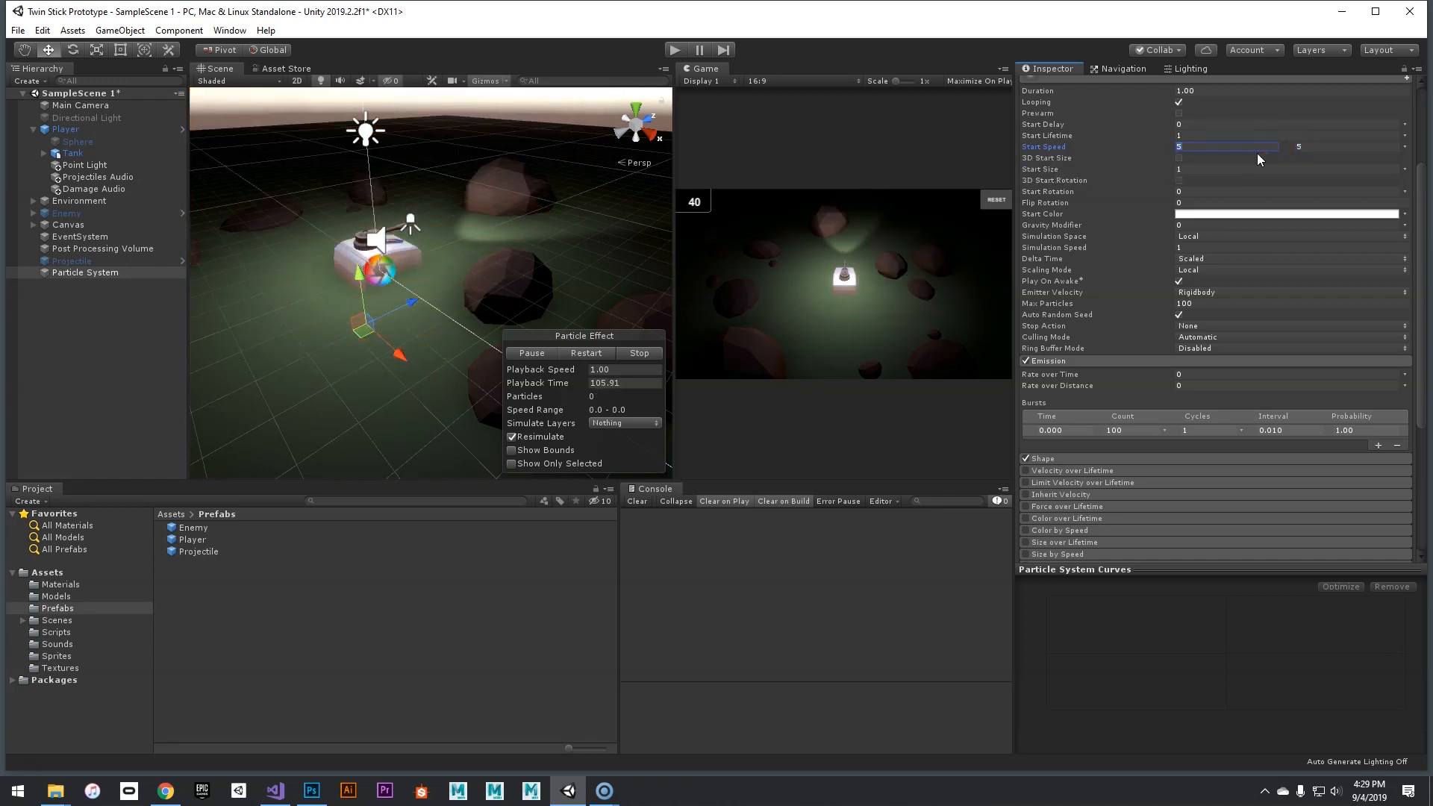
{"action": "type", "text": "1"}
- Expand and enable the Size by Speed module of the Particle System
{"action": "scroll", "coordinate": [1125, 317], "scroll_direction": "down", "scroll_amount": 3}
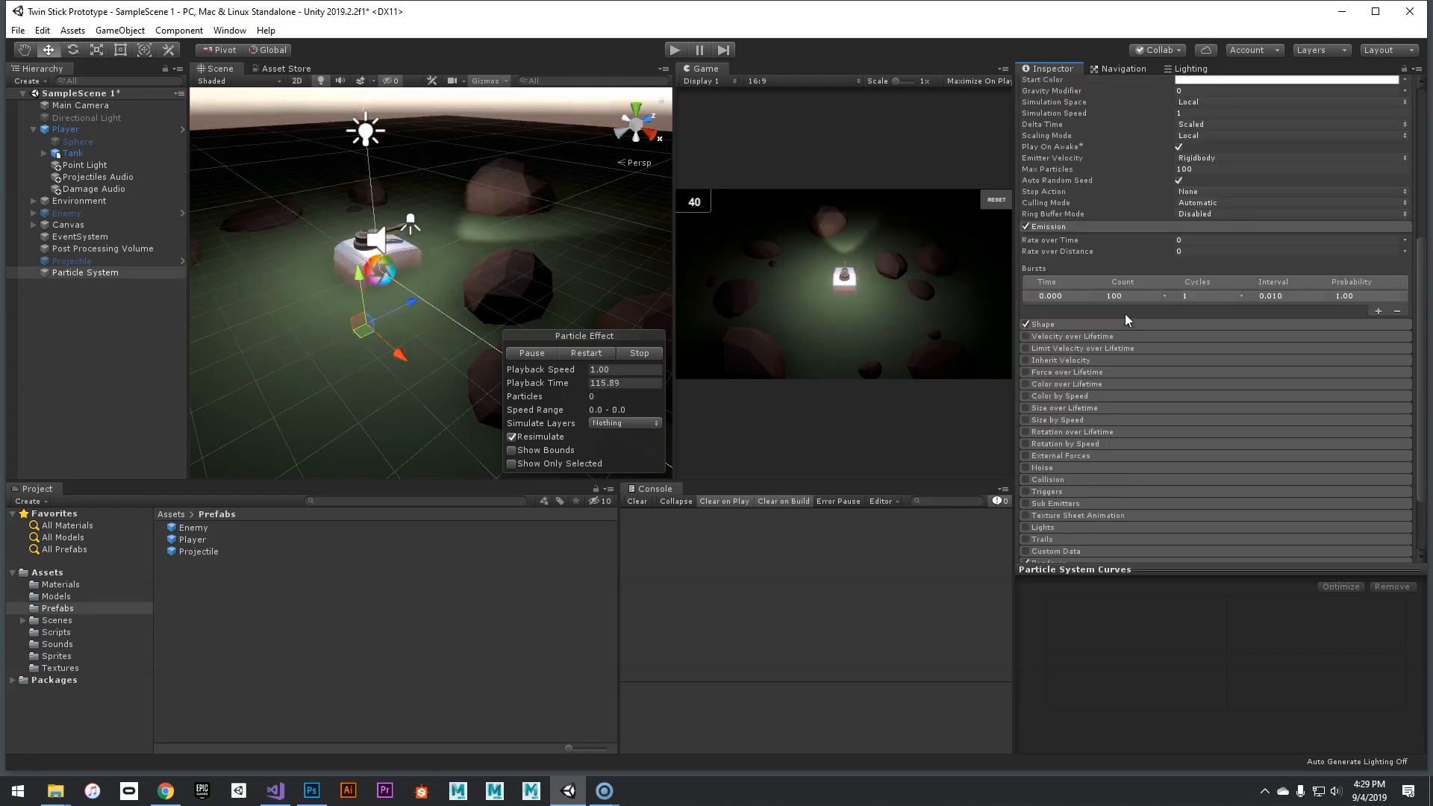
{"action": "left_click", "coordinate": [1046, 420]}
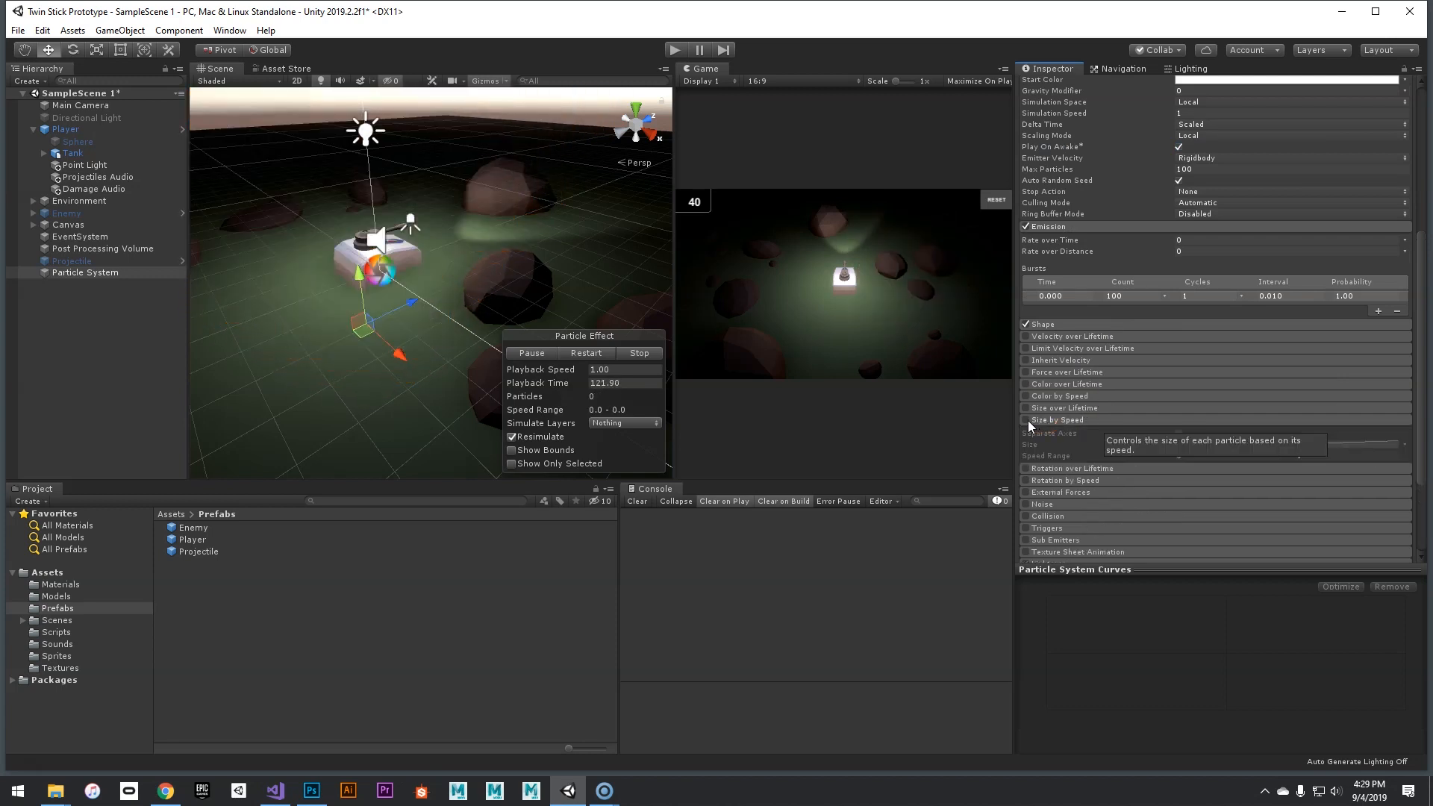
{"action": "left_click", "coordinate": [1027, 420]}
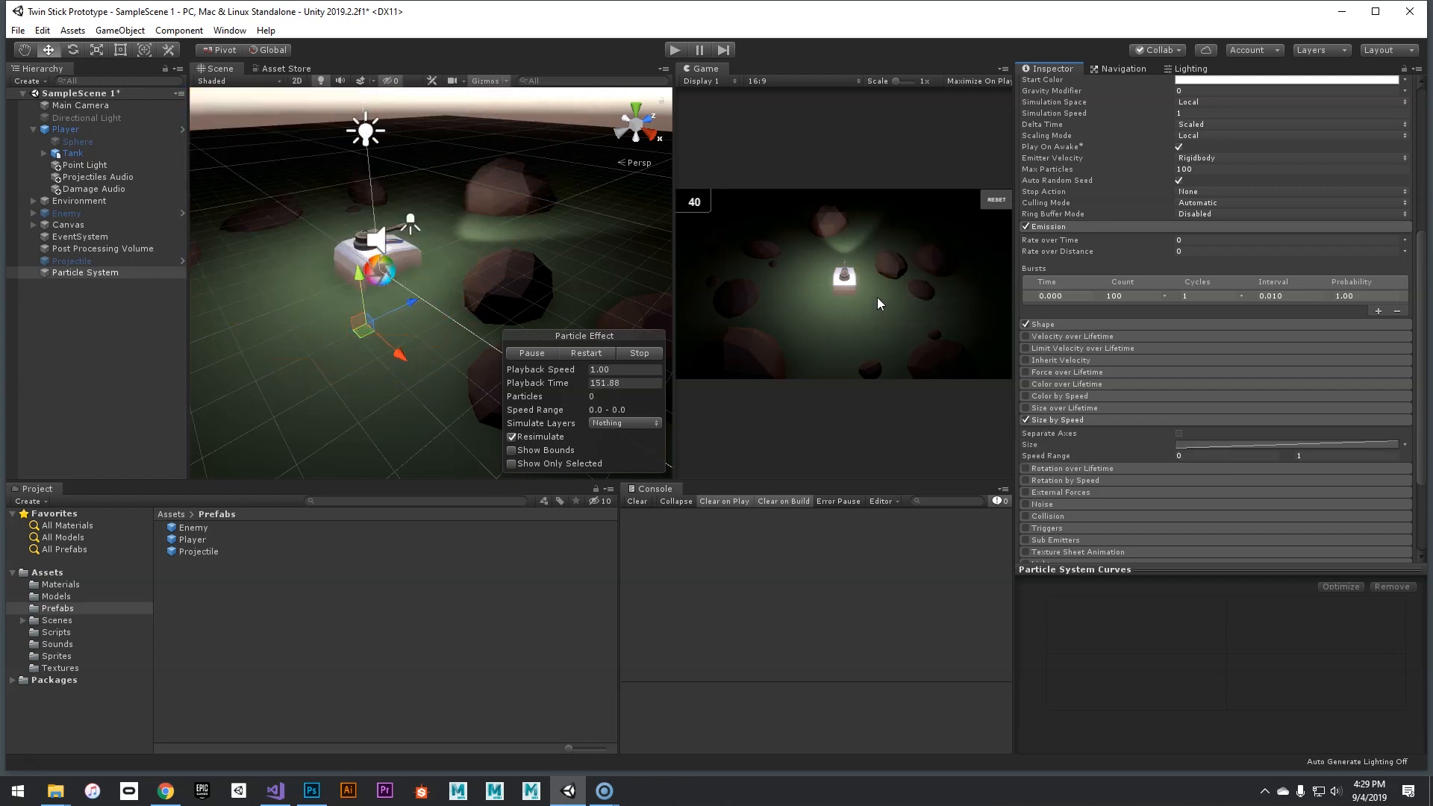
- Widen the Game view and make Start Size random between two constants, with 0.1 as minimum and 0.8 as maximum
{"action": "left_click_drag", "start_coordinate": [674, 291], "coordinate": [586, 289]}
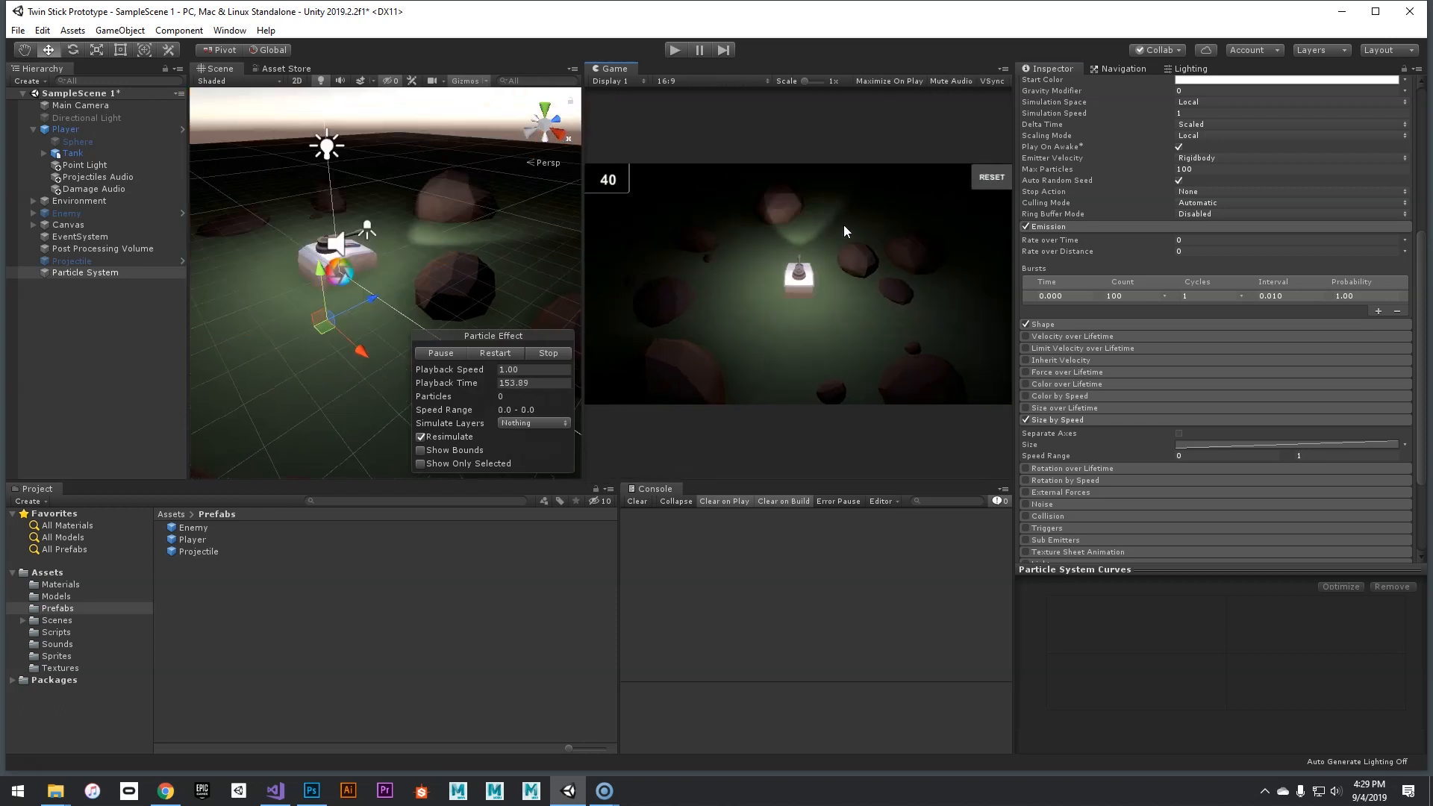
{"action": "scroll", "coordinate": [1105, 284], "scroll_direction": "up", "scroll_amount": 4}
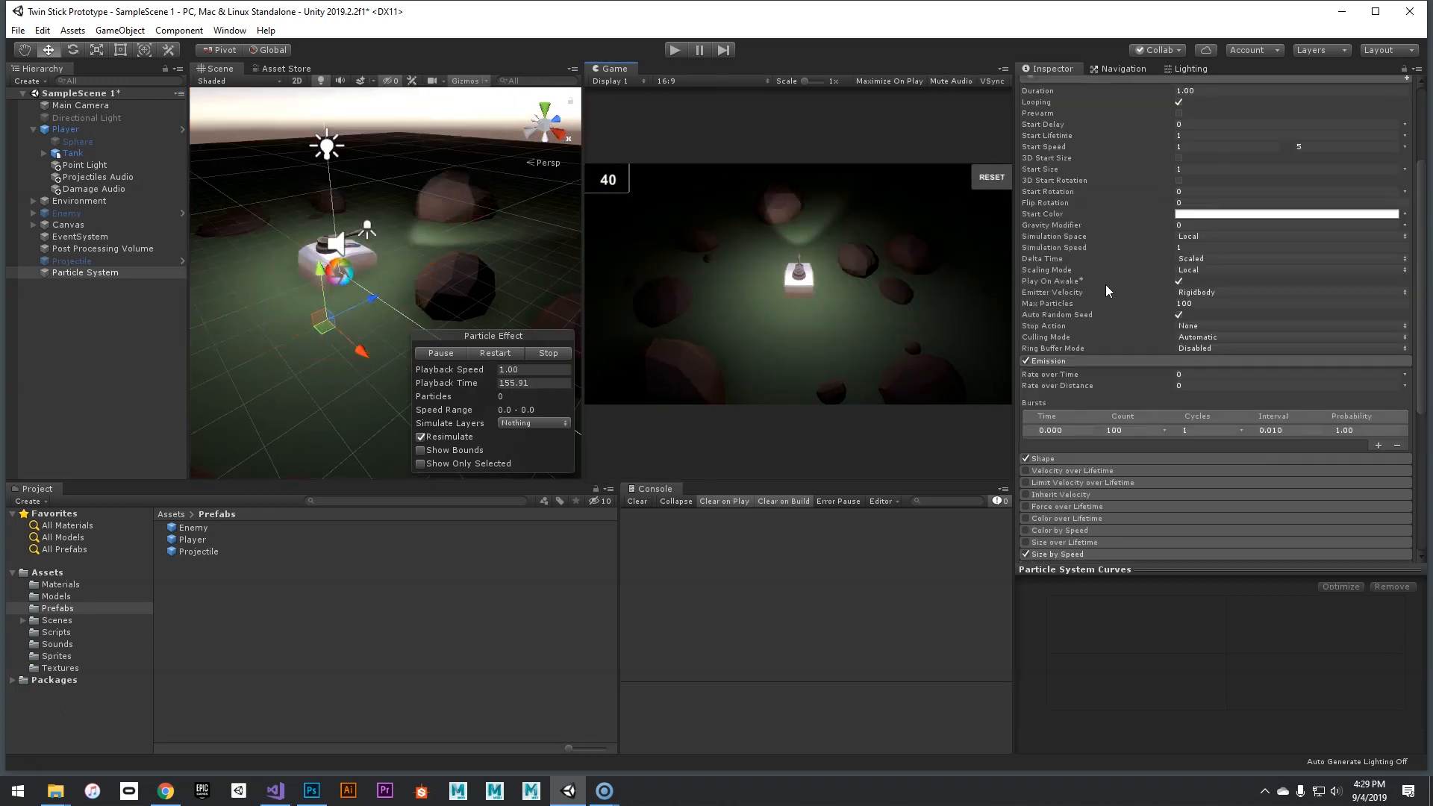
{"action": "scroll", "coordinate": [1104, 284], "scroll_direction": "up", "scroll_amount": 4}
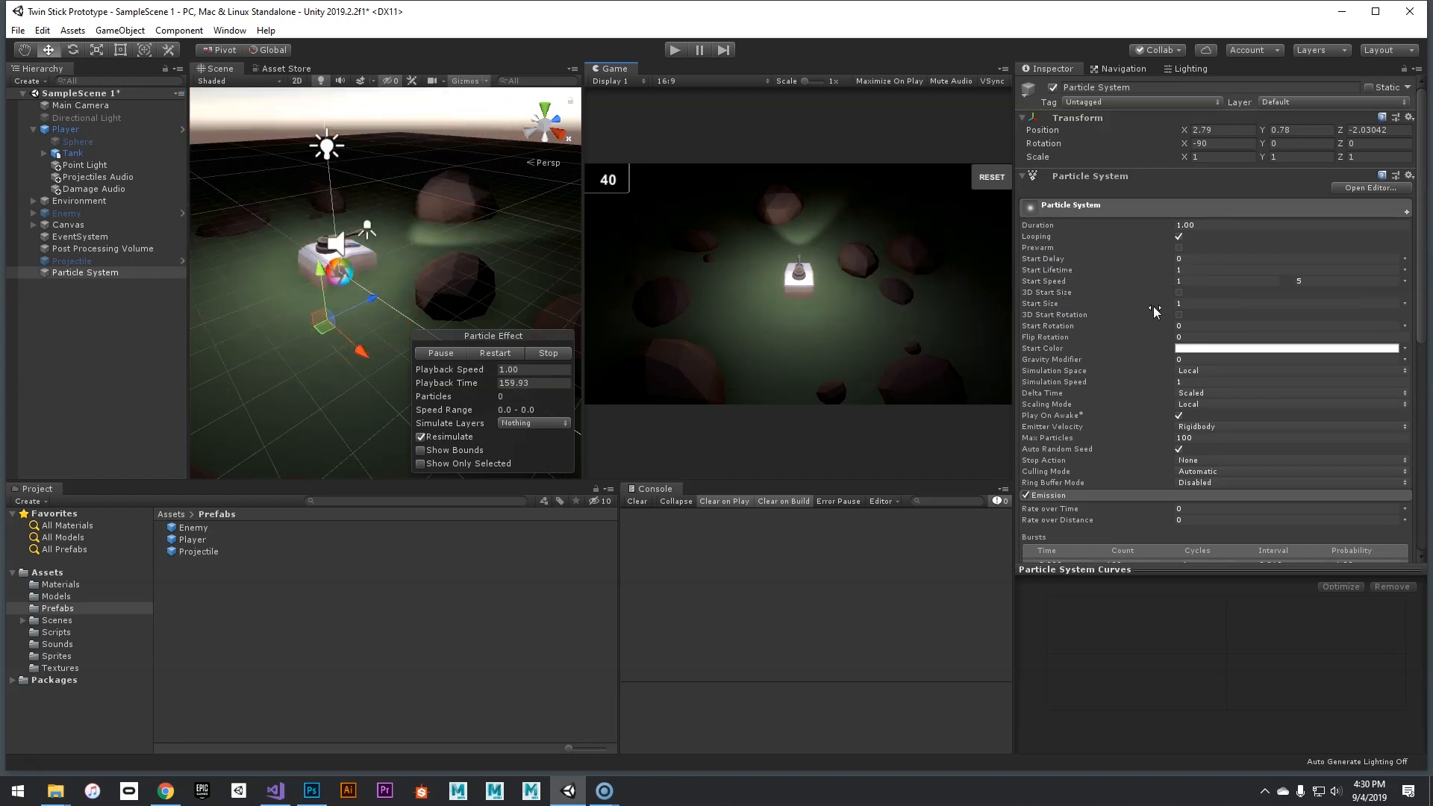
{"action": "left_click", "coordinate": [1405, 303]}
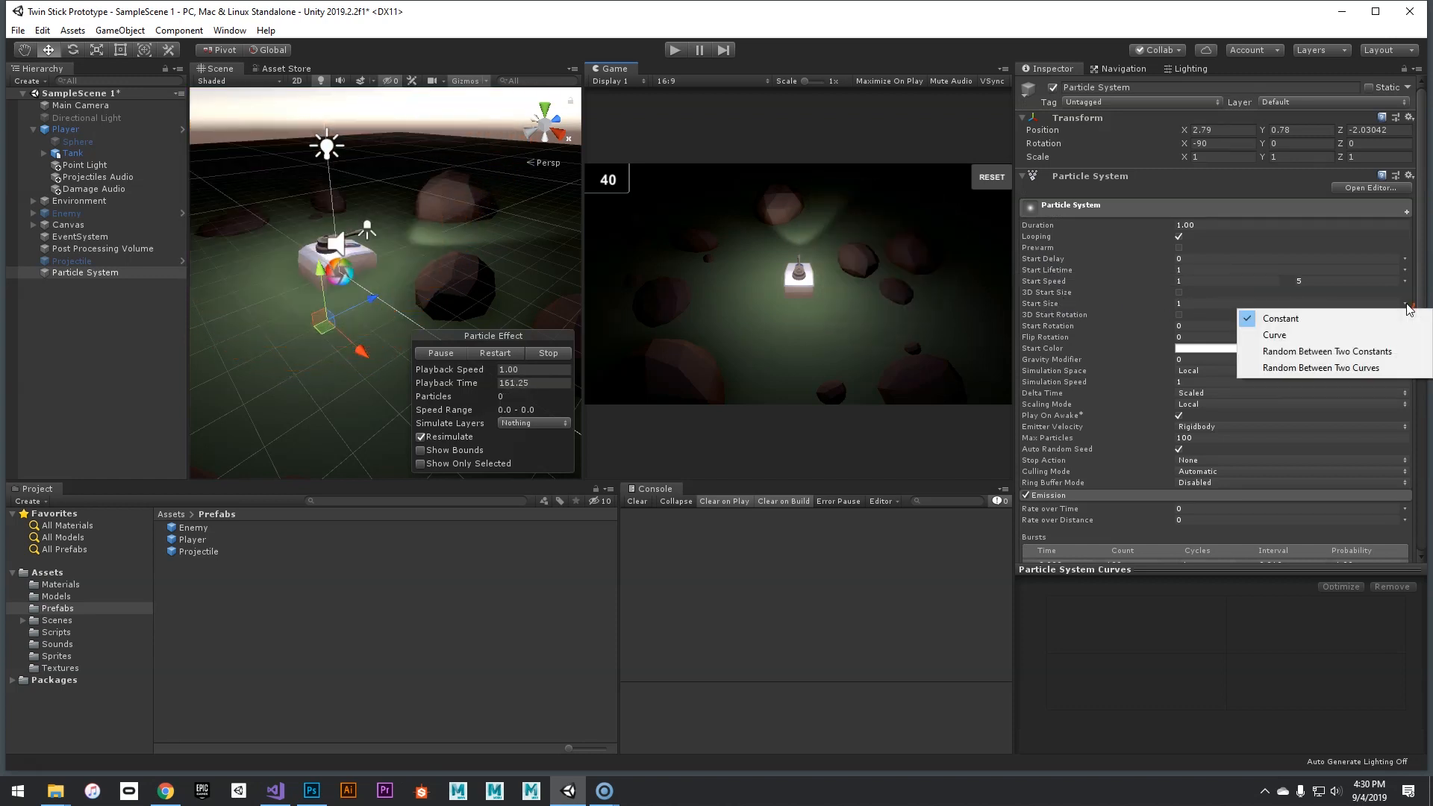
{"action": "left_click", "coordinate": [1332, 352]}
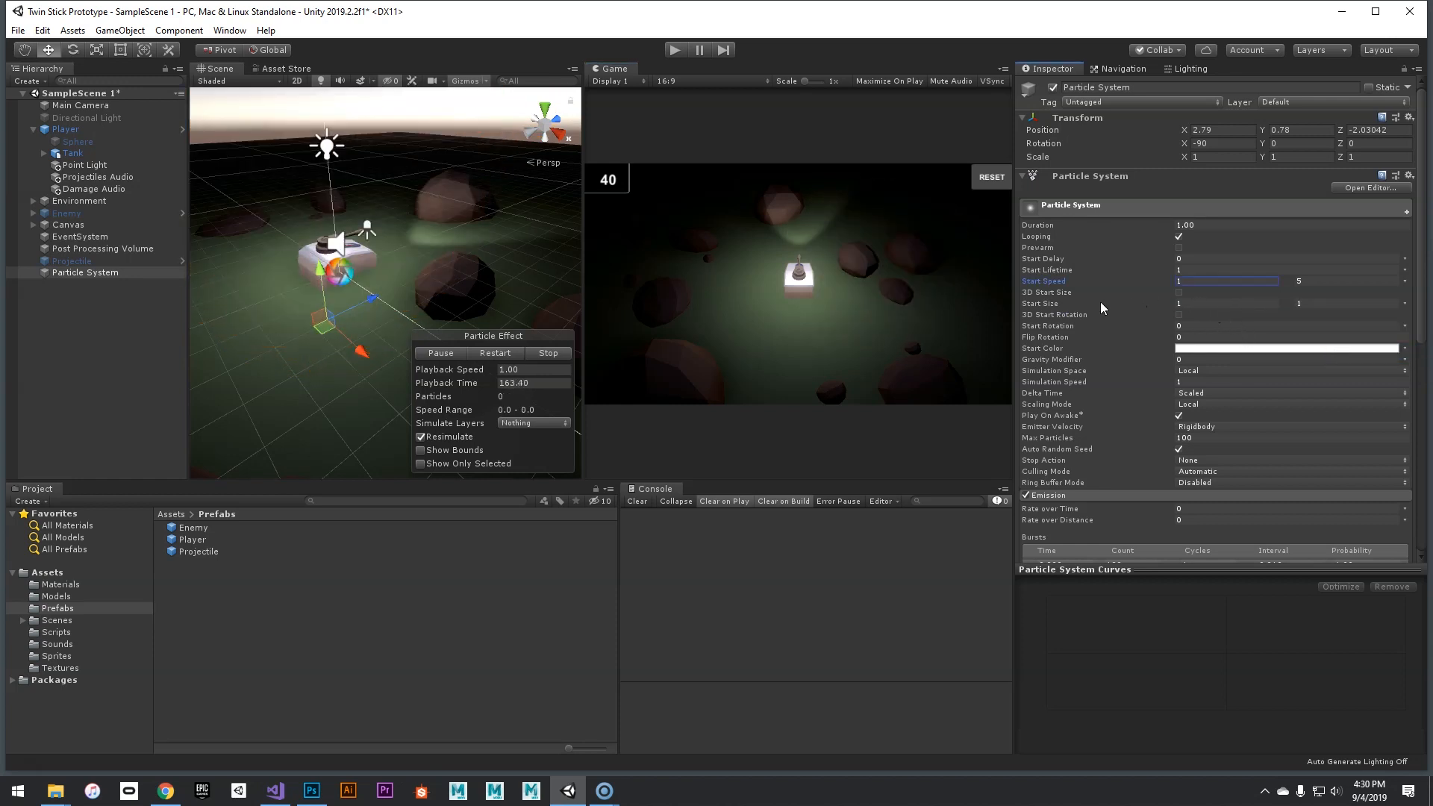
{"action": "left_click", "coordinate": [1222, 302]}
{"action": "type", "text": ".1"}
{"action": "left_click", "coordinate": [1302, 304]}
{"action": "type", "text": ".8"}
- Try 10 and 2 as the upper Speed Range limit of the Size by Speed module
{"action": "scroll", "coordinate": [1103, 418], "scroll_direction": "down", "scroll_amount": 10}
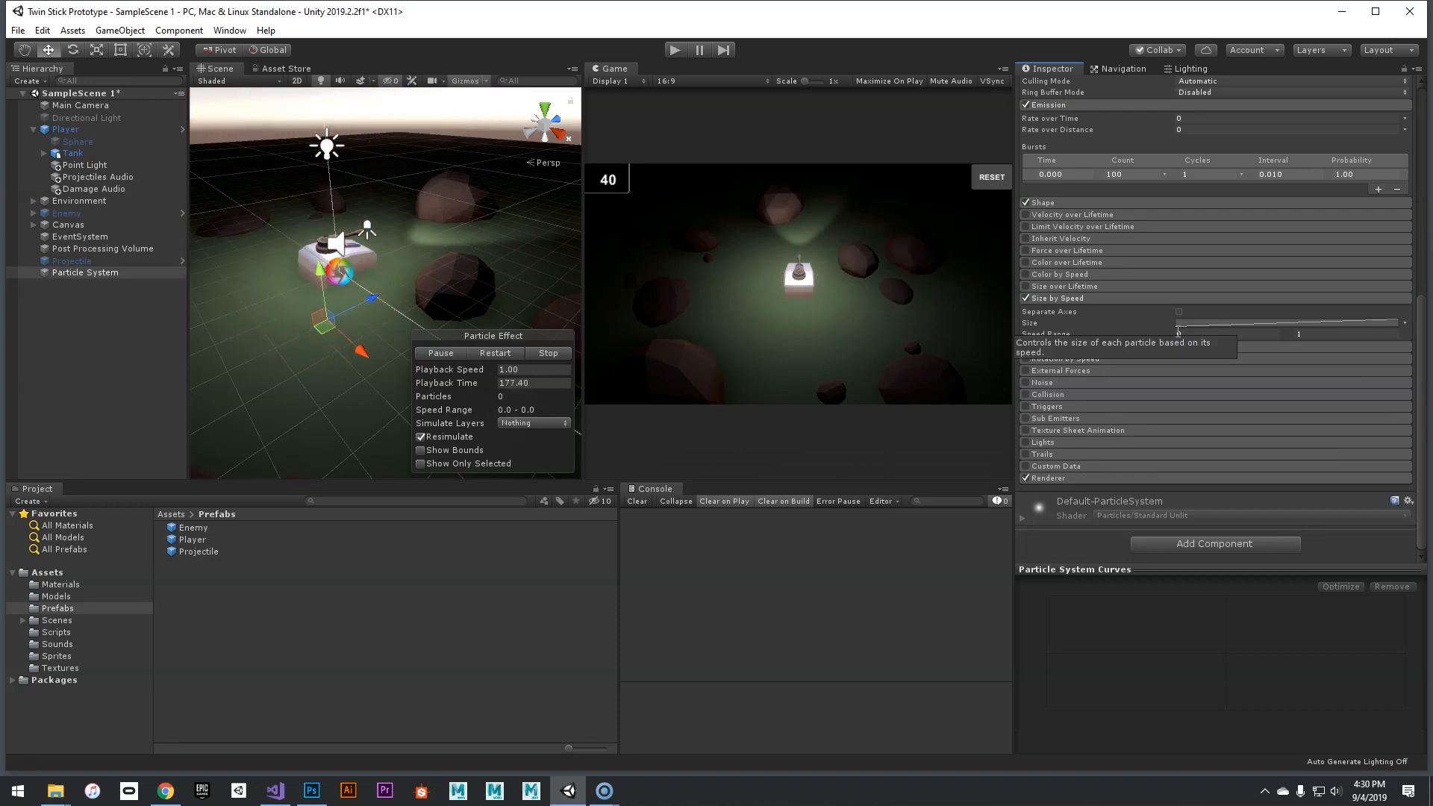
{"action": "left_click", "coordinate": [1308, 333]}
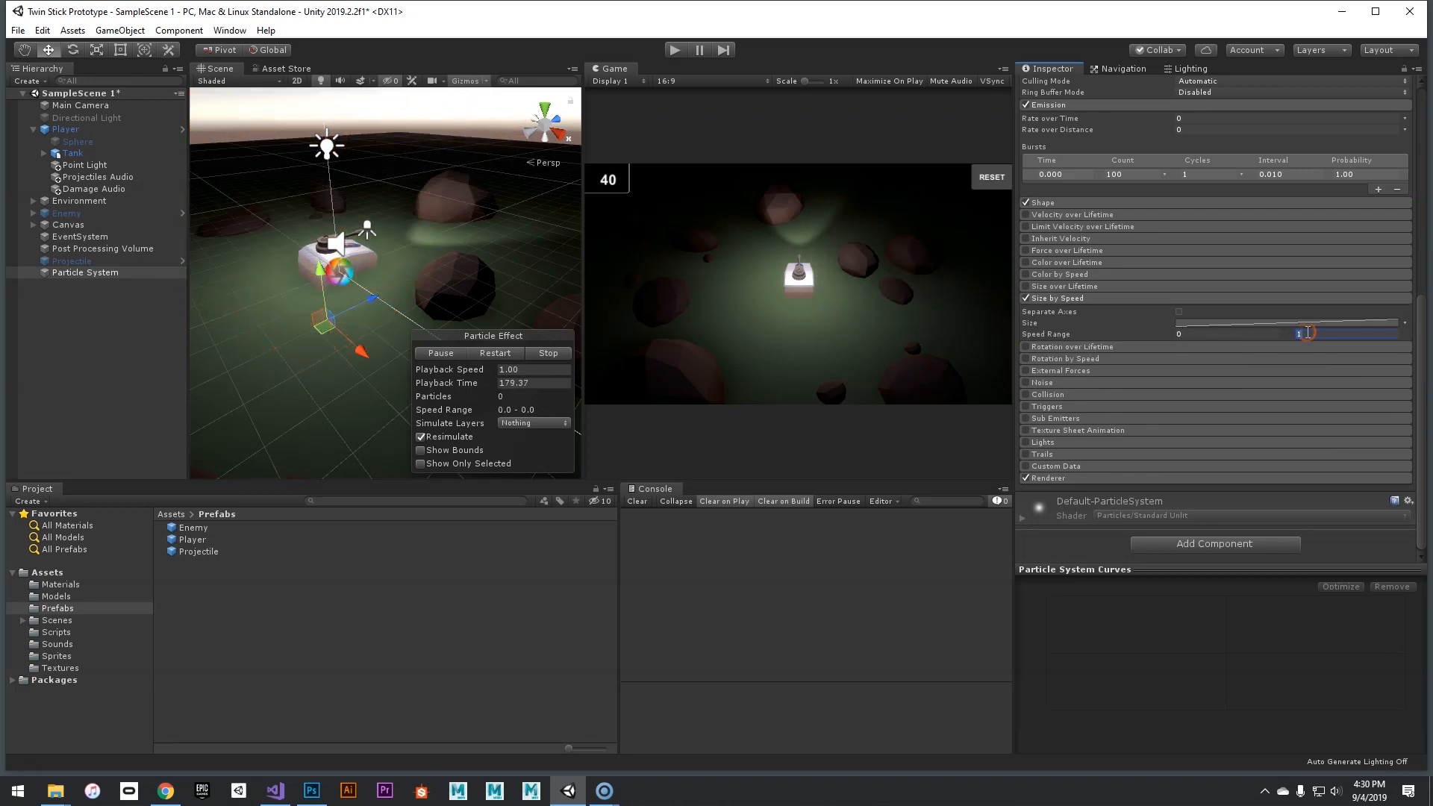
{"action": "type", "text": "10"}
{"action": "type", "text": "1"}
{"action": "key", "text": "BackSpace"}
{"action": "type", "text": "2"}
{"action": "left_click", "coordinate": [1405, 324]}
{"action": "left_click", "coordinate": [1406, 329]}
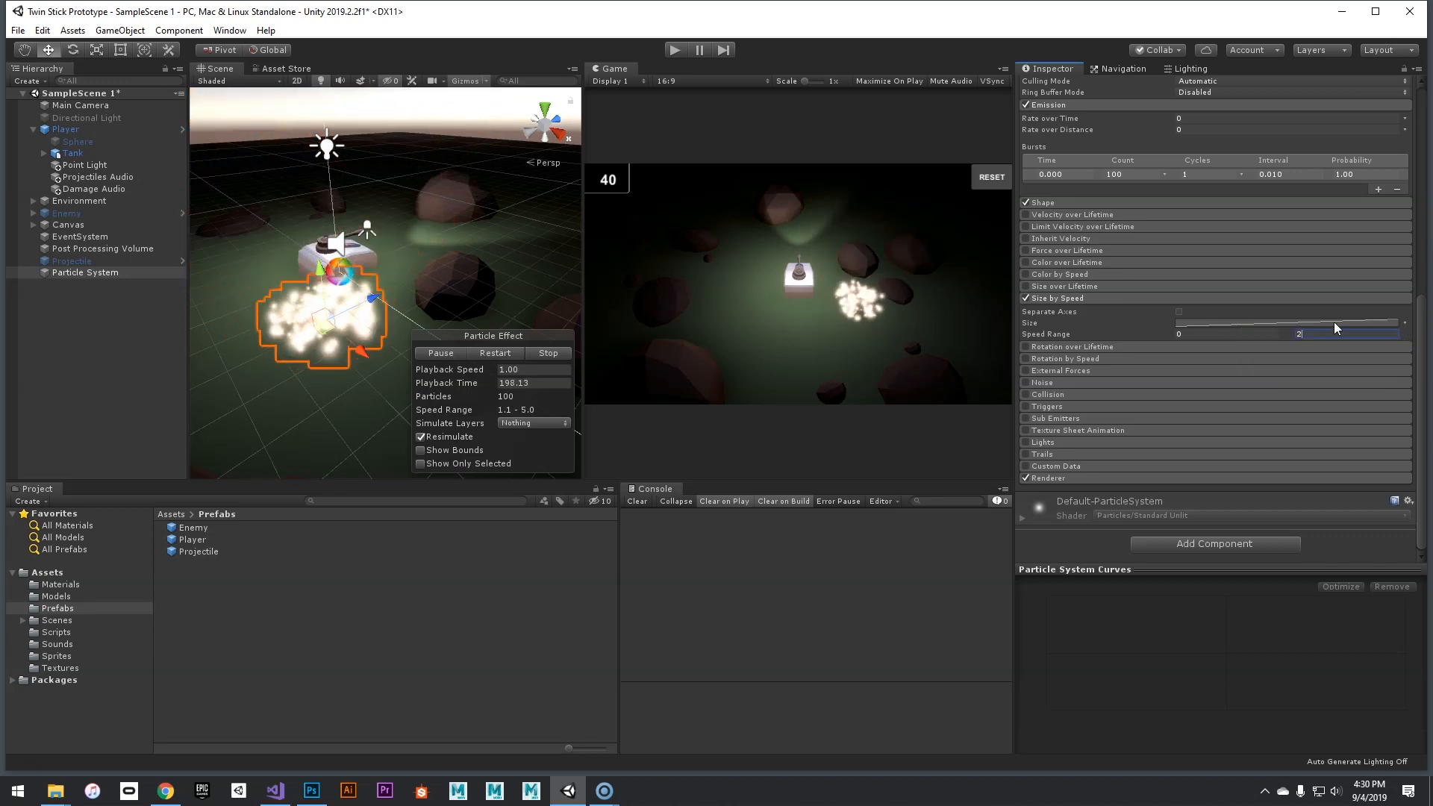
- Set the Size by Speed curve's maximum value to 2 and the particles' Start Lifetime to 1.5
{"action": "left_click", "coordinate": [1186, 323]}
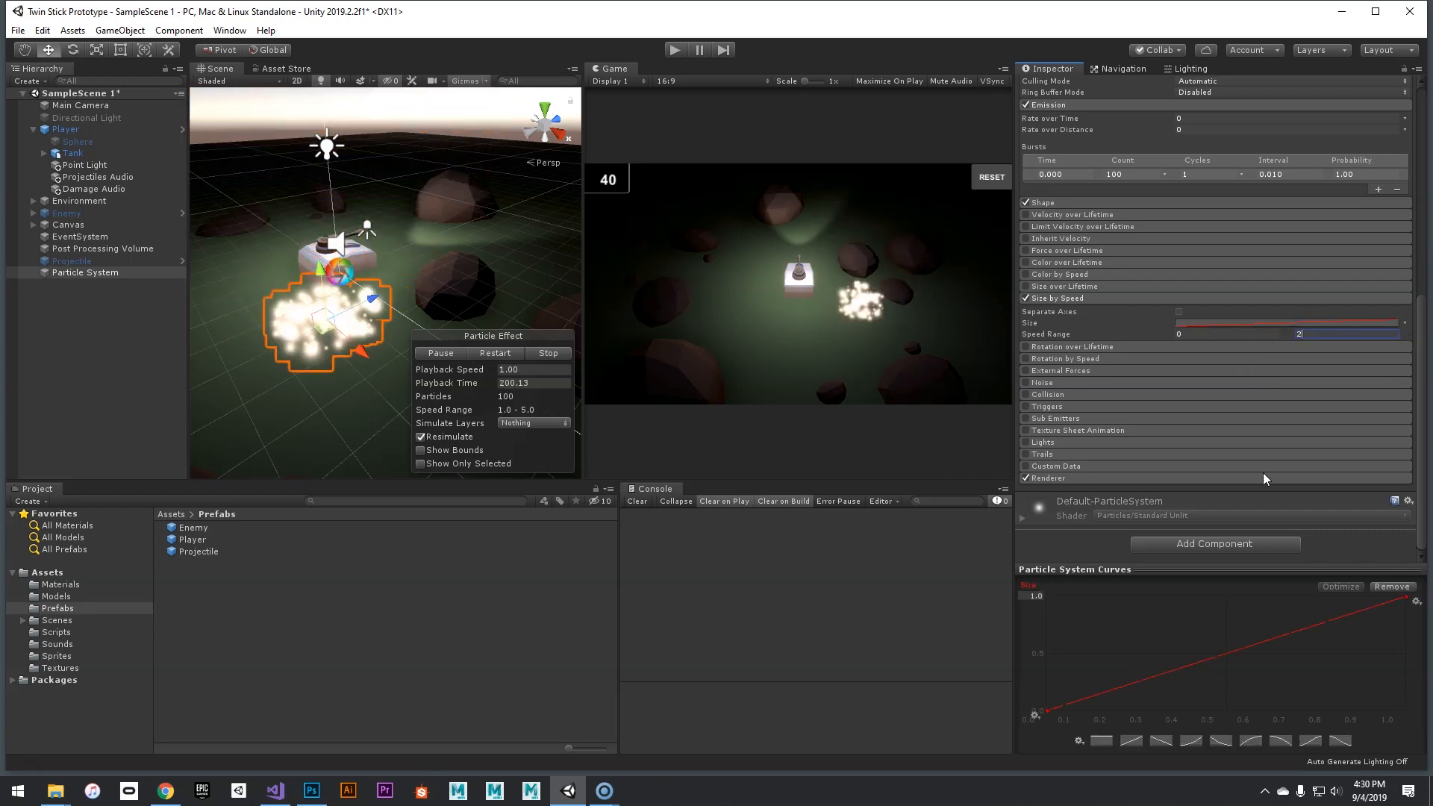
{"action": "type", "text": "2"}
{"action": "key", "text": "Return"}
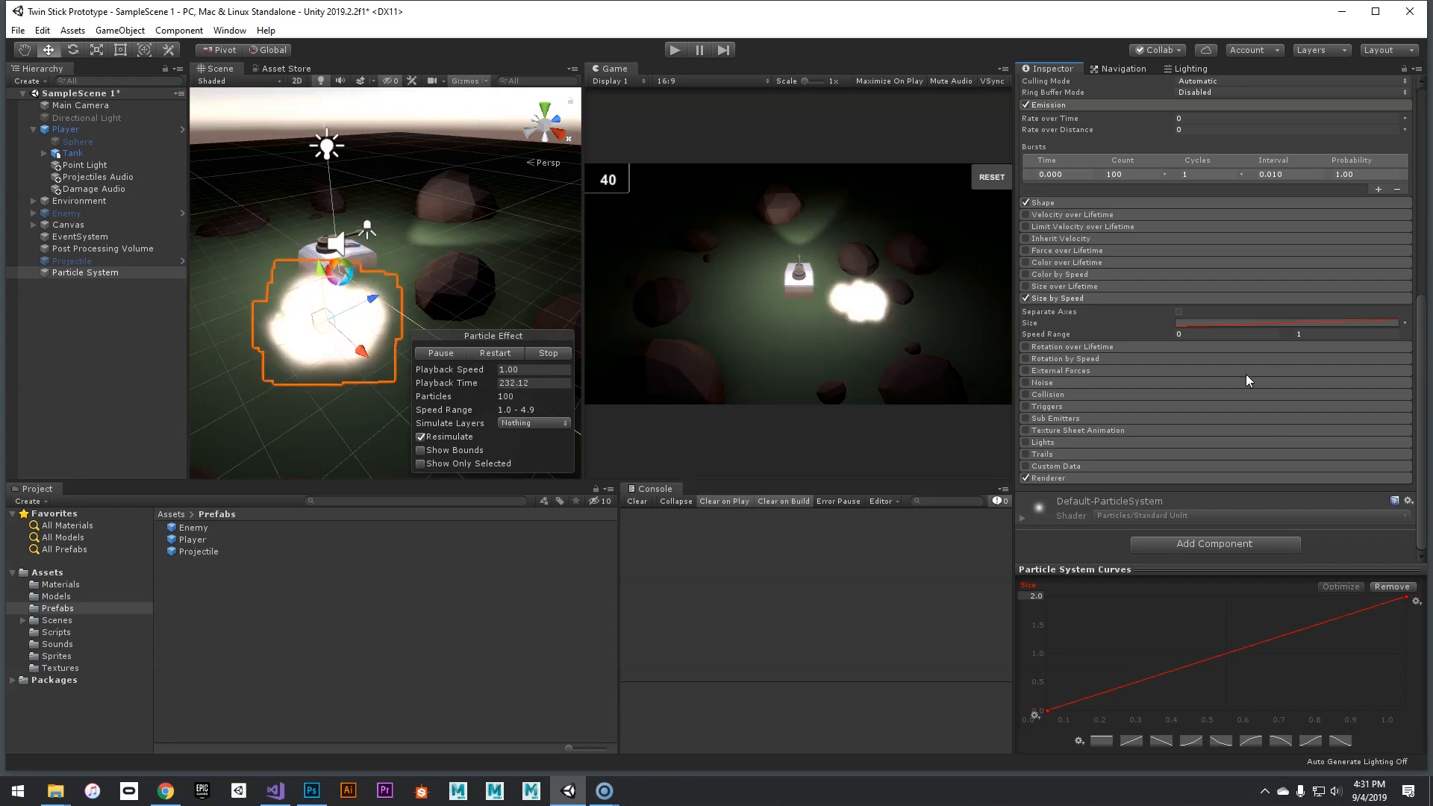
{"action": "left_click_drag", "start_coordinate": [1422, 336], "coordinate": [1431, 156]}
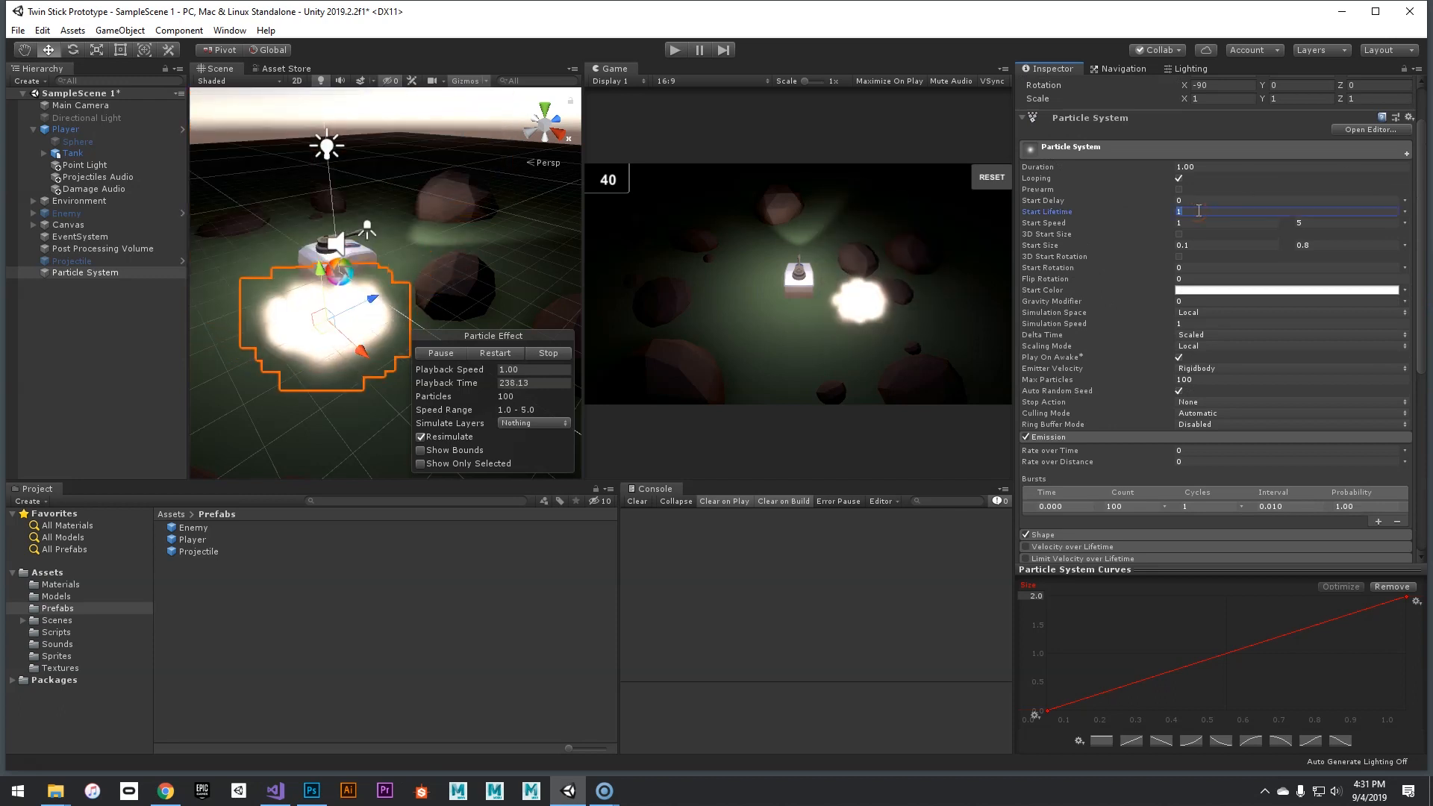
{"action": "type", "text": "5"}
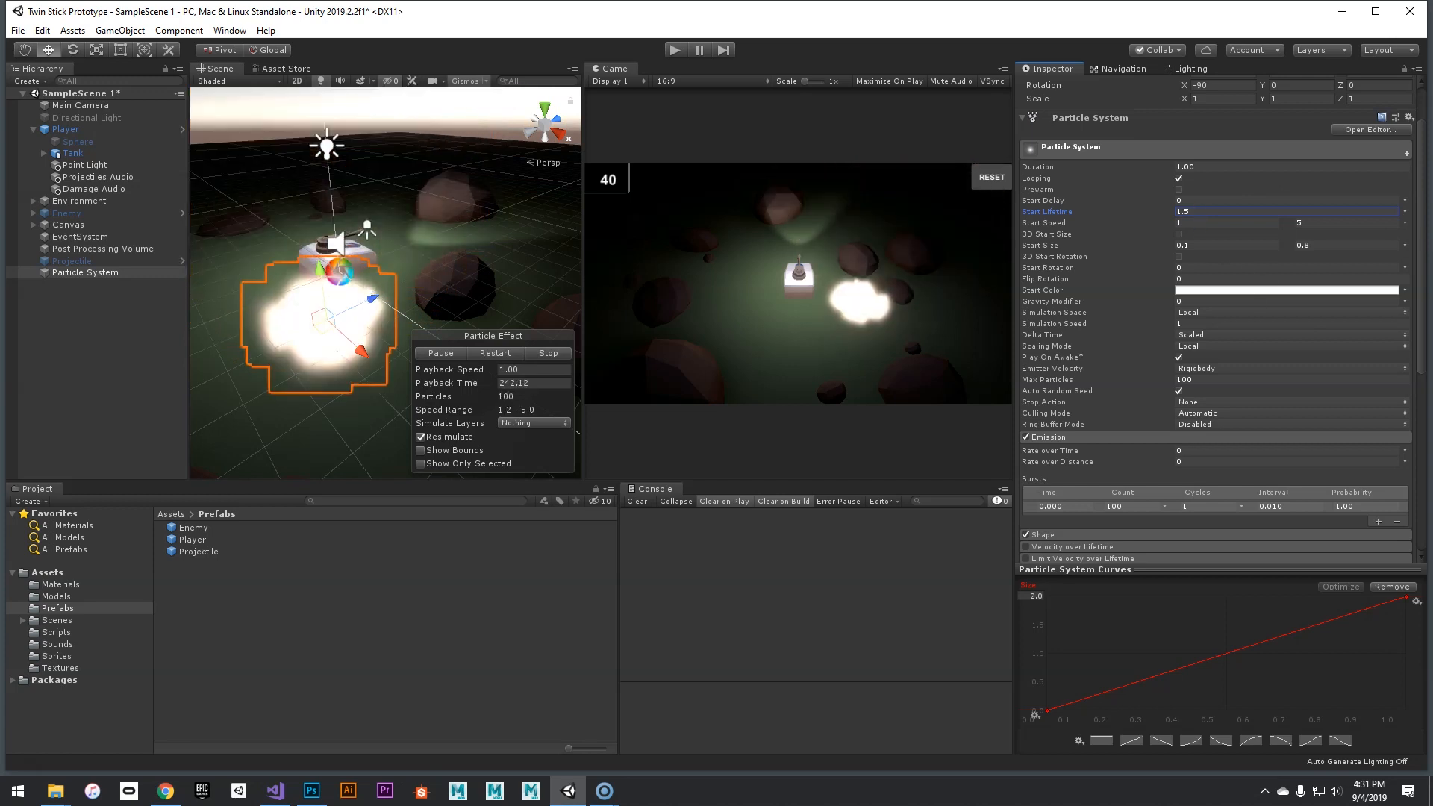
- Enable and expand the Velocity over Lifetime module to view its settings, and disable it again
{"action": "left_click_drag", "start_coordinate": [1421, 228], "coordinate": [1424, 232]}
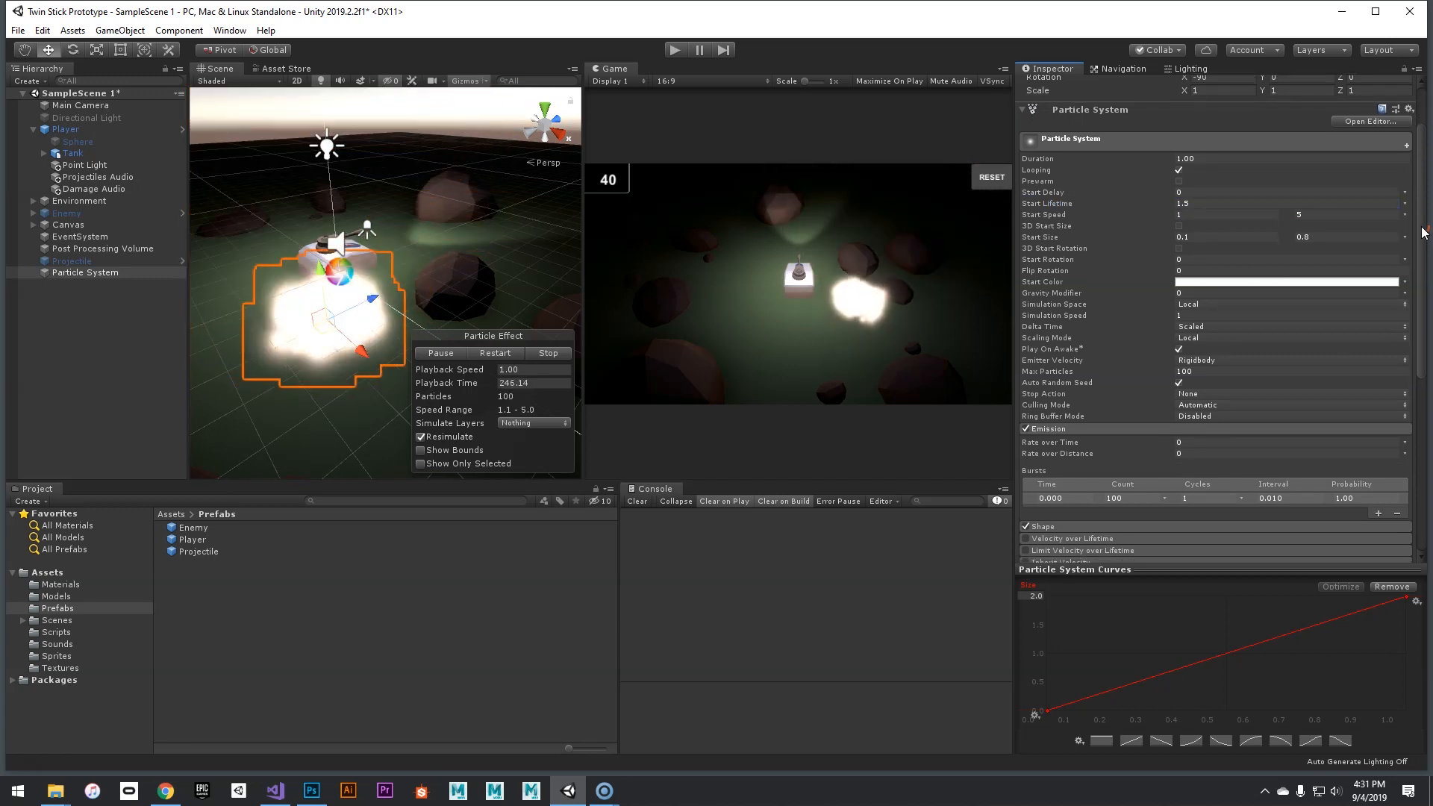
{"action": "left_click_drag", "start_coordinate": [1424, 233], "coordinate": [1429, 358]}
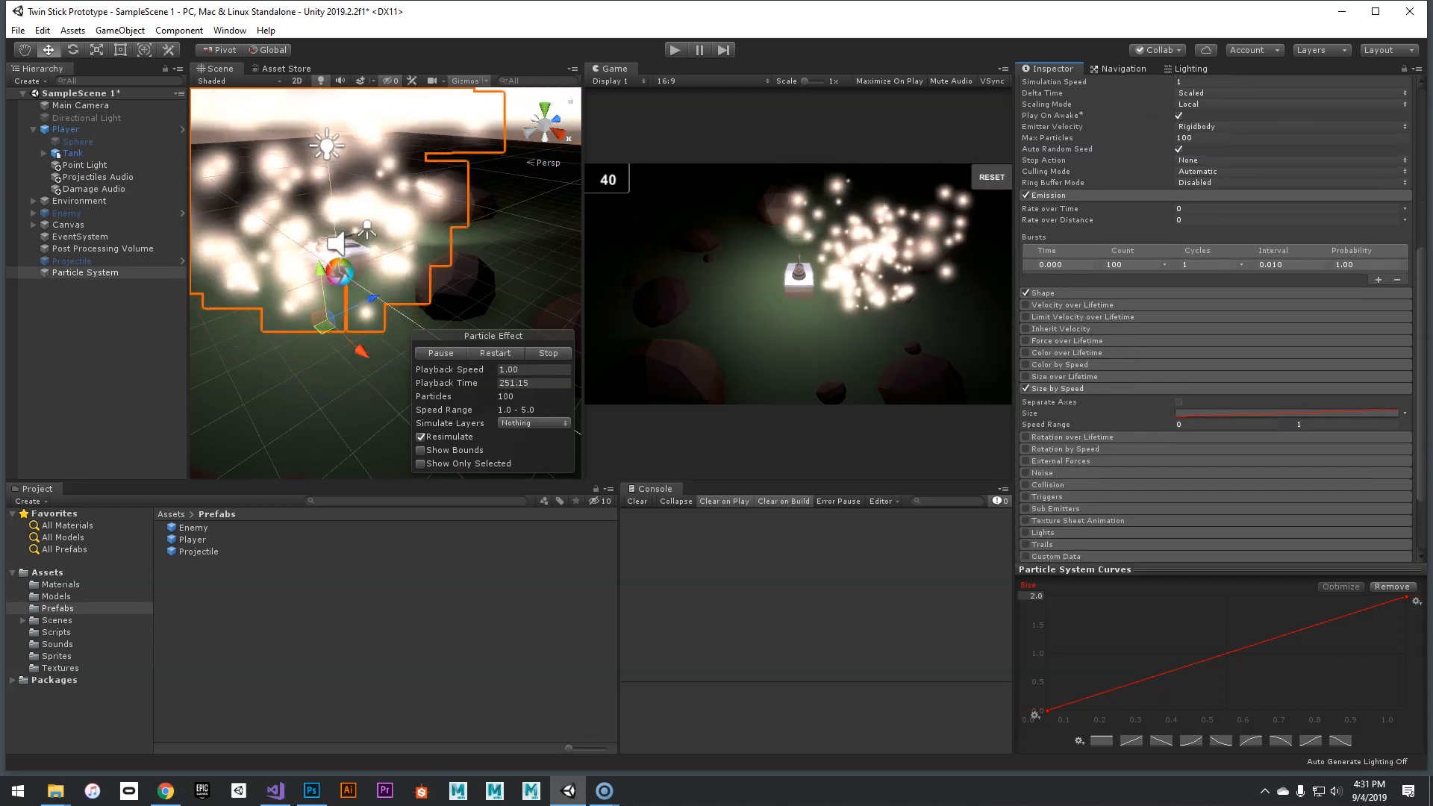
{"action": "left_click", "coordinate": [1026, 306]}
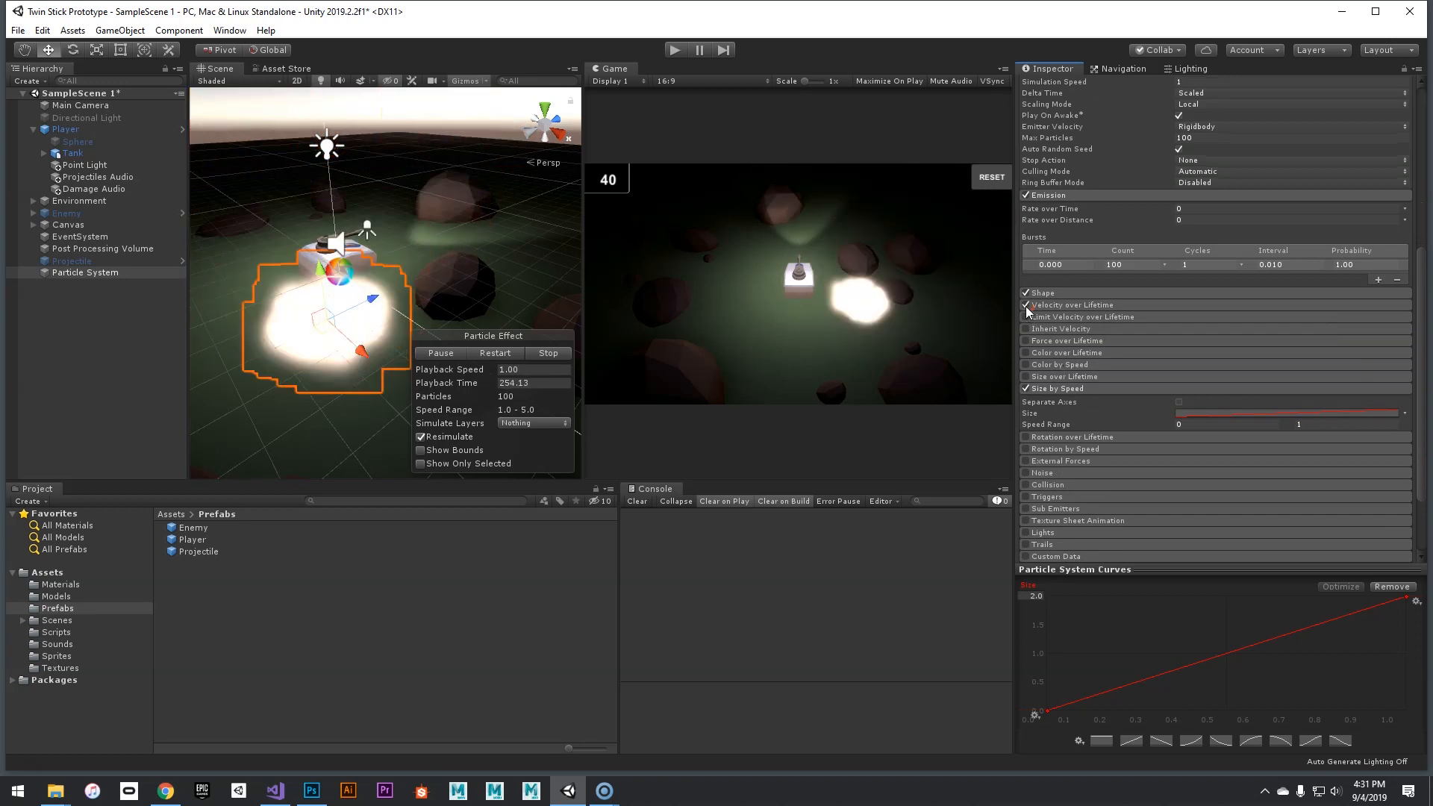
{"action": "left_click", "coordinate": [1060, 306]}
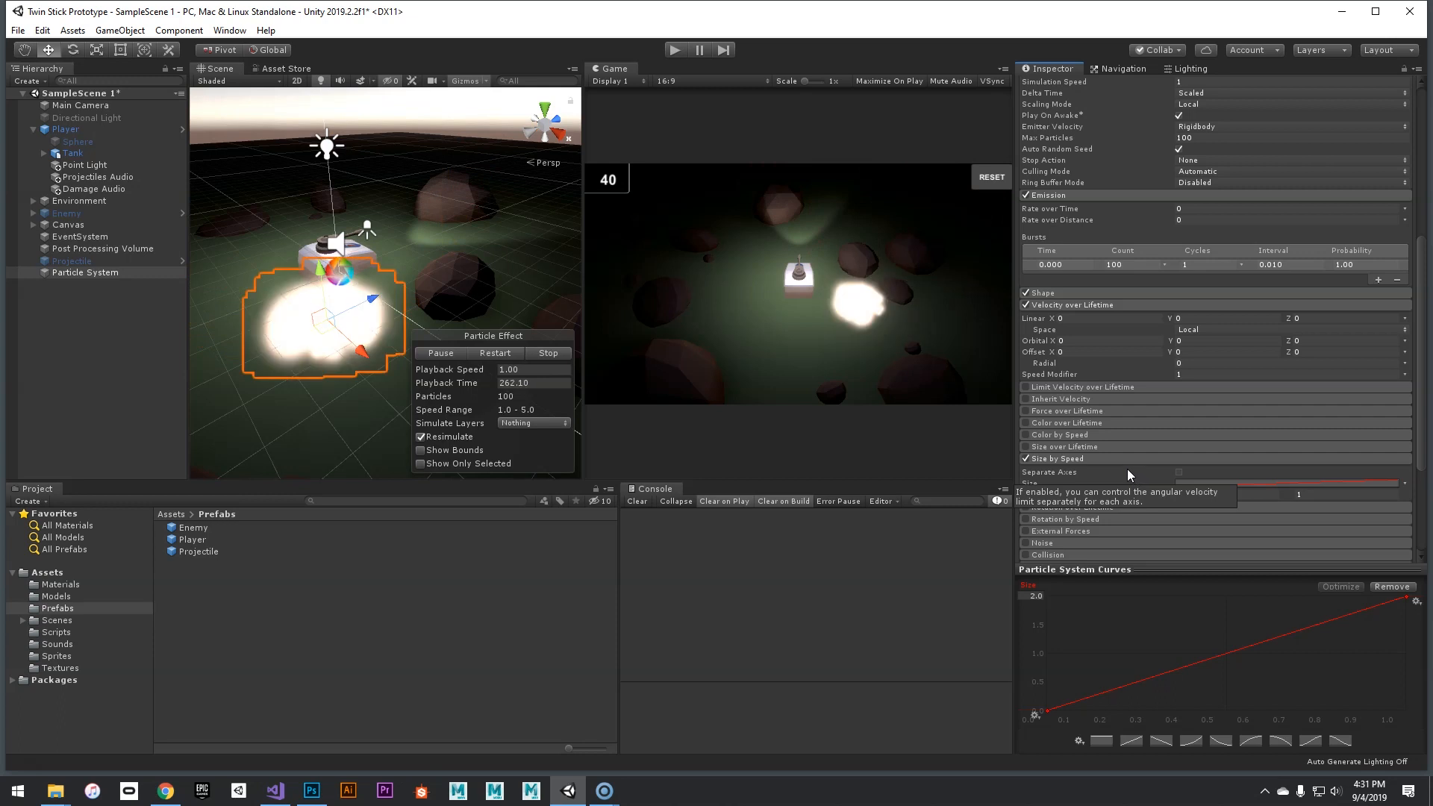
{"action": "left_click", "coordinate": [1027, 305]}
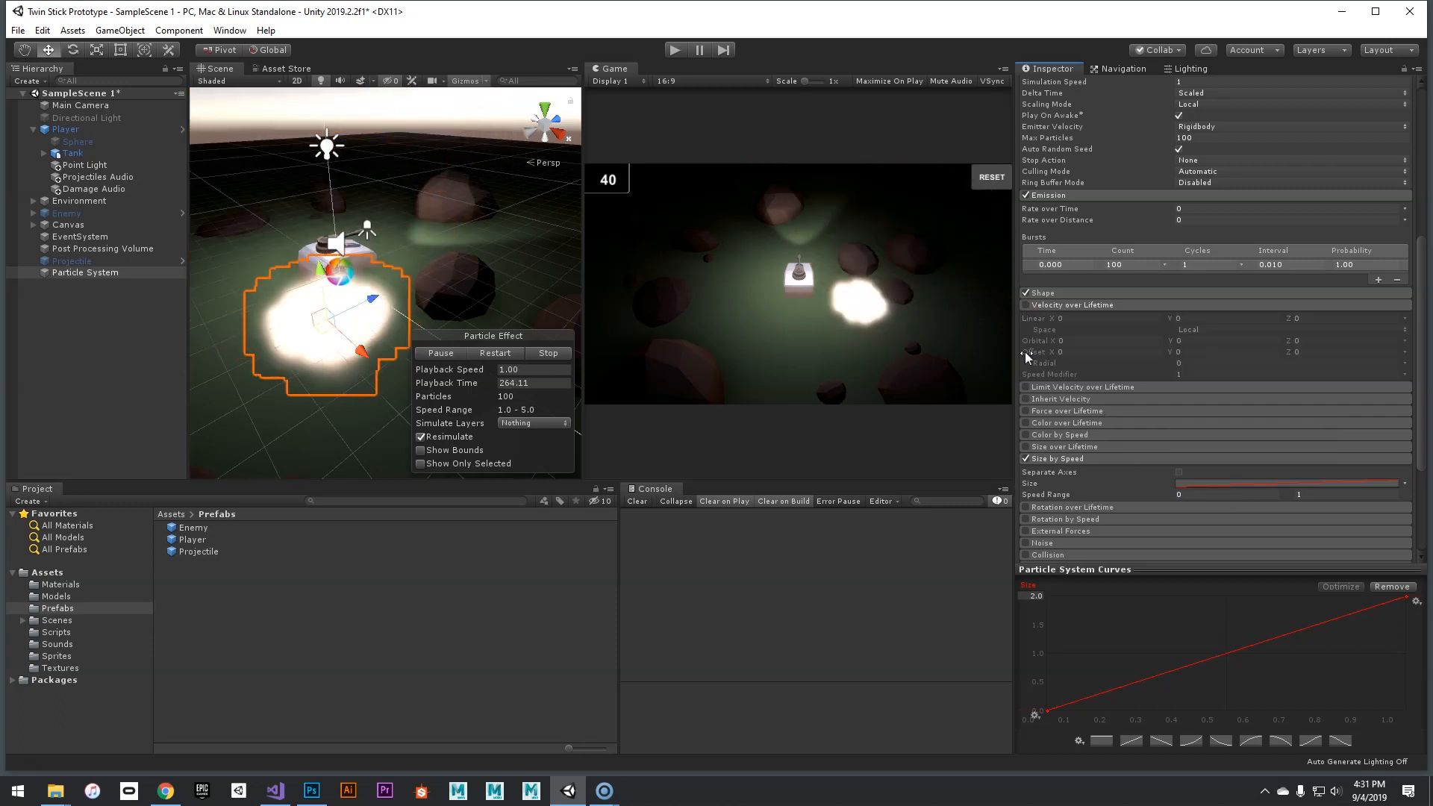
- Enable and expand the Limit Velocity over Lifetime module of the Particle System
{"action": "left_click", "coordinate": [1026, 387]}
{"action": "left_click", "coordinate": [1086, 387]}
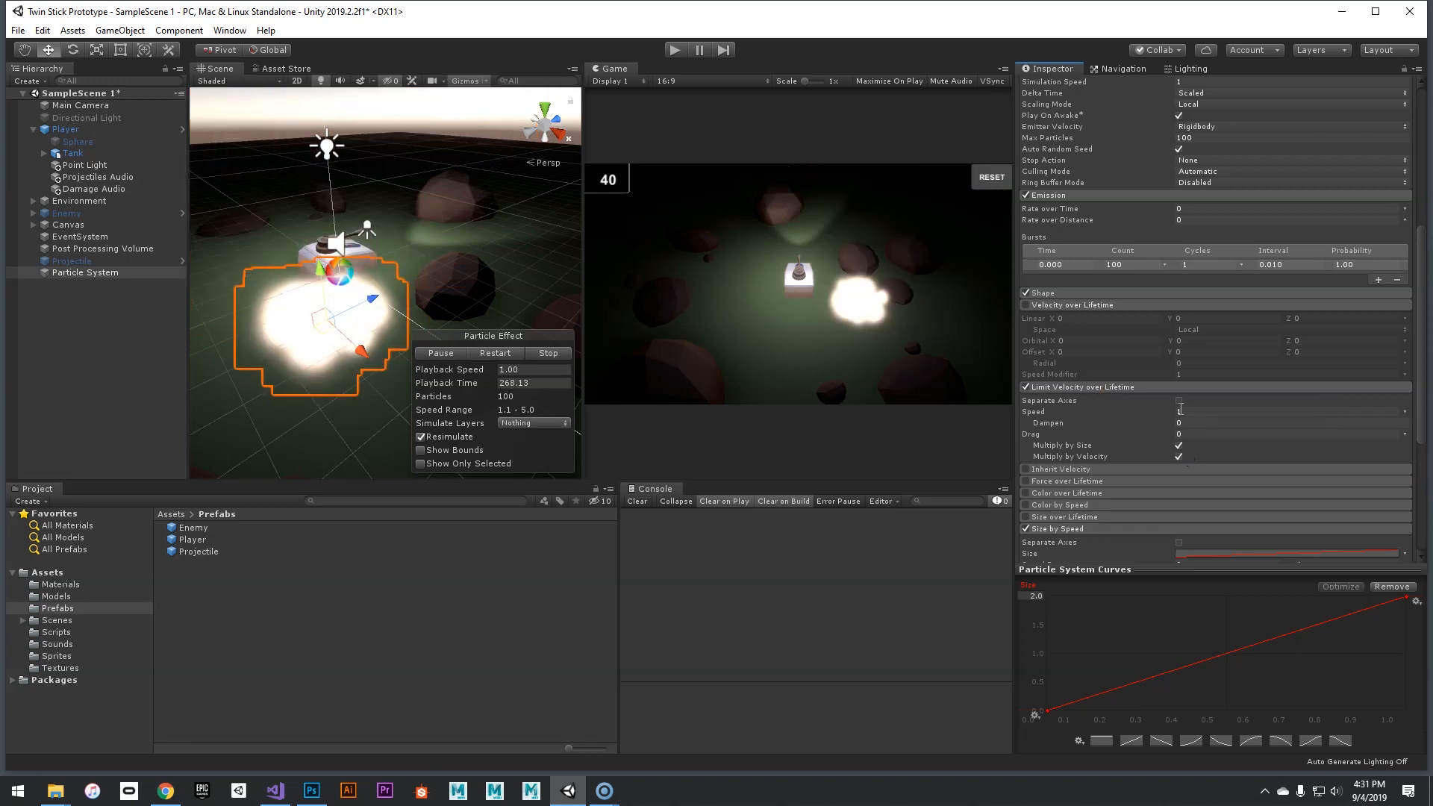
- Try Speed 5 and Dampen 1 in Limit Velocity over Lifetime, and set them back to Speed 1 and Dampen 0
{"action": "left_click", "coordinate": [1184, 416]}
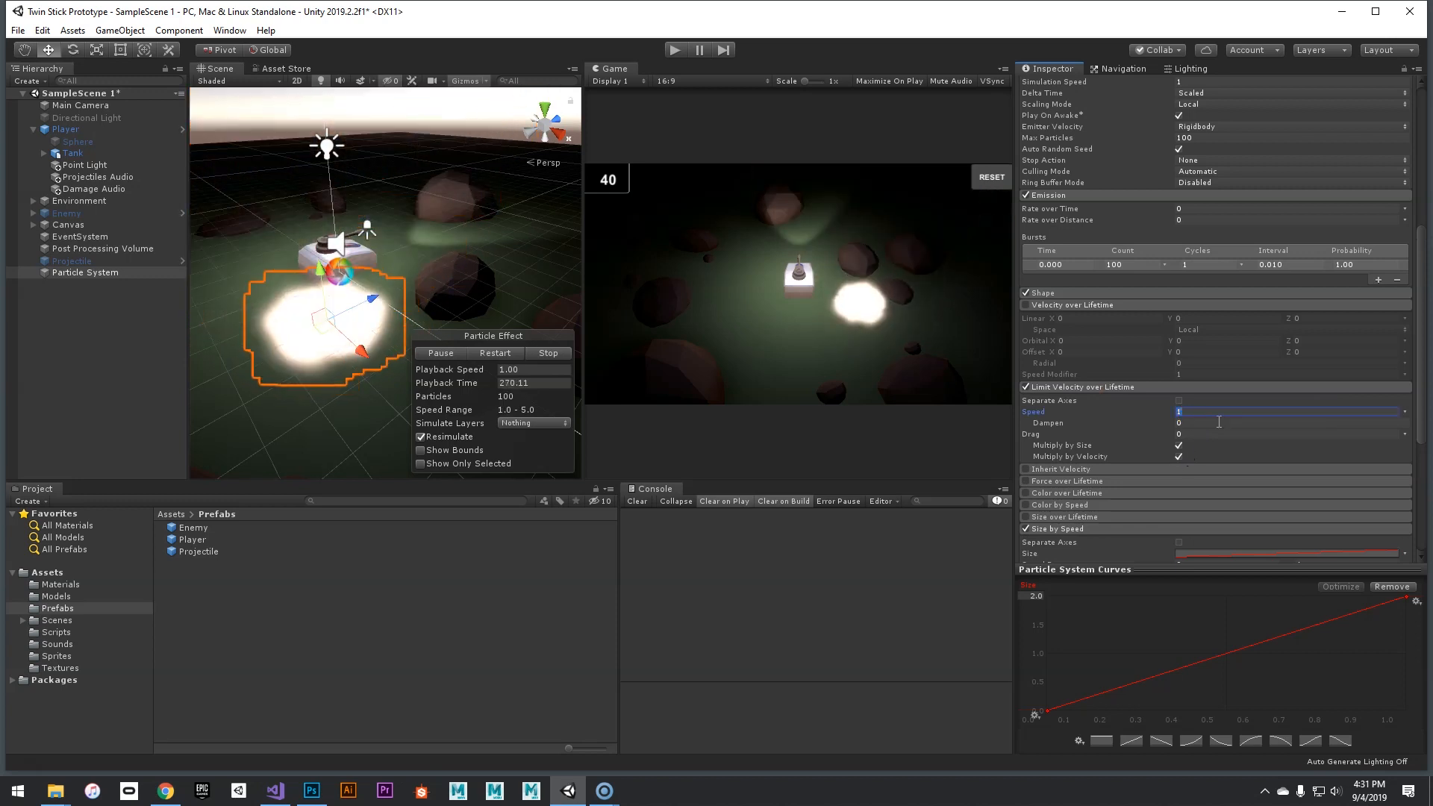
{"action": "type", "text": "5"}
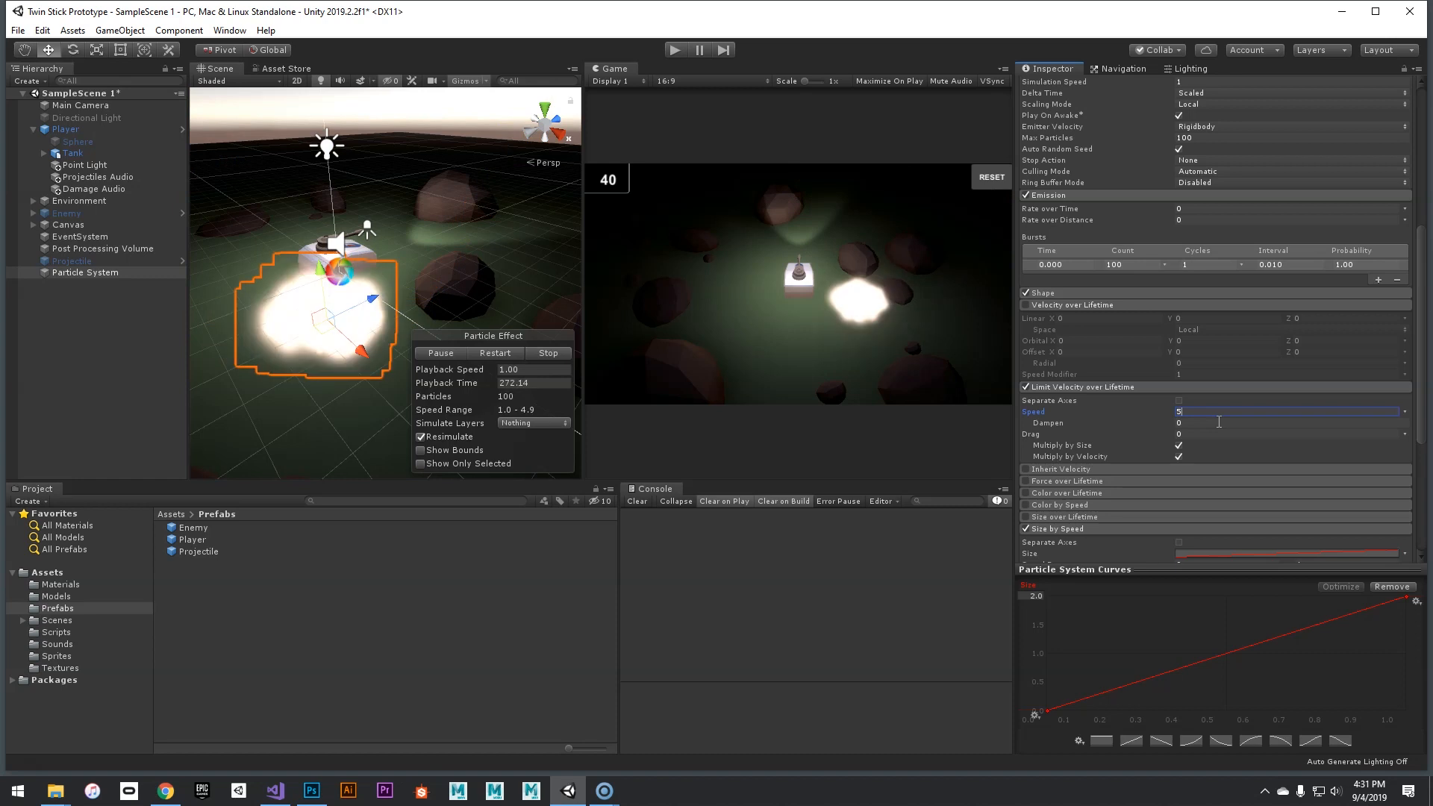
{"action": "left_click", "coordinate": [1209, 423]}
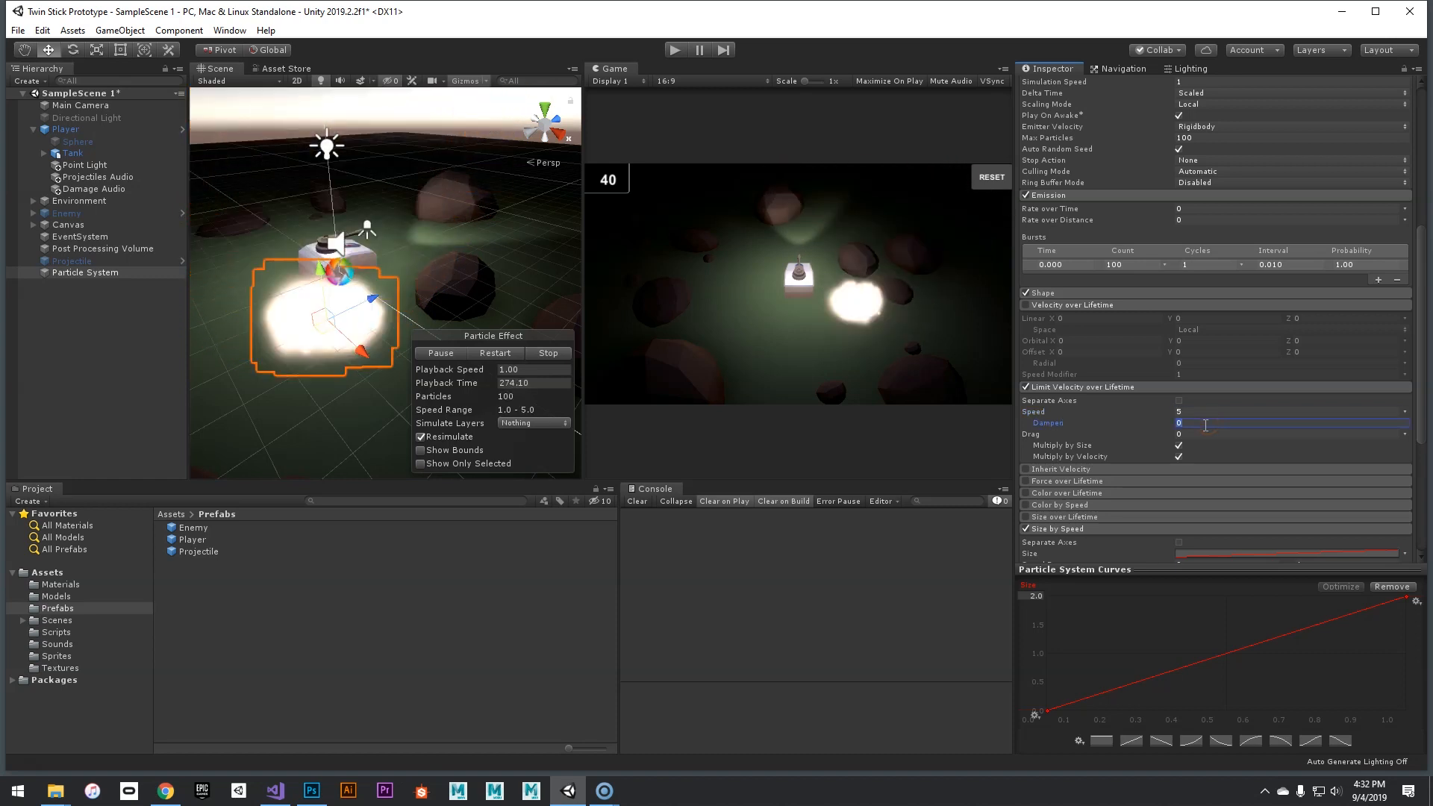
{"action": "left_click", "coordinate": [1192, 413]}
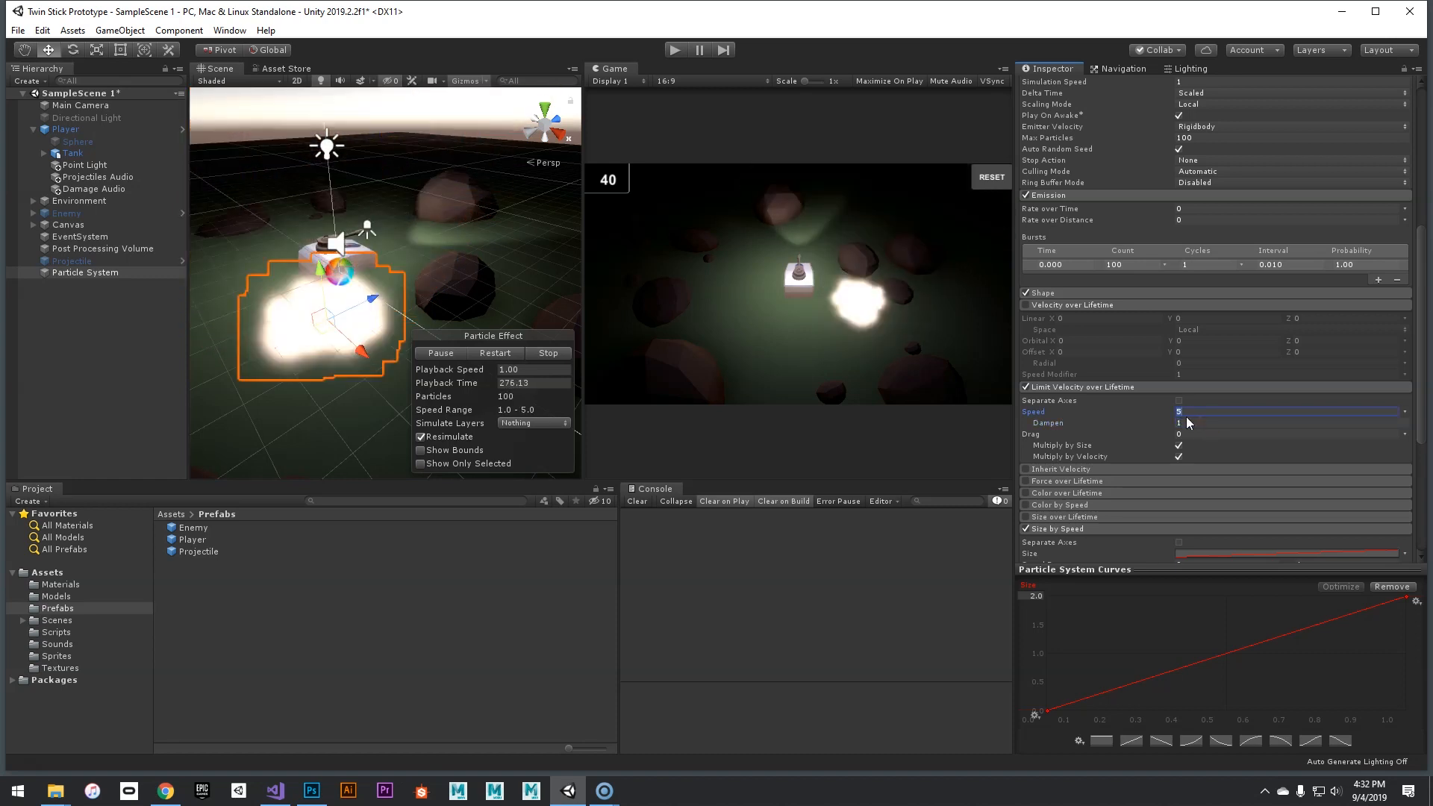
{"action": "type", "text": "1"}
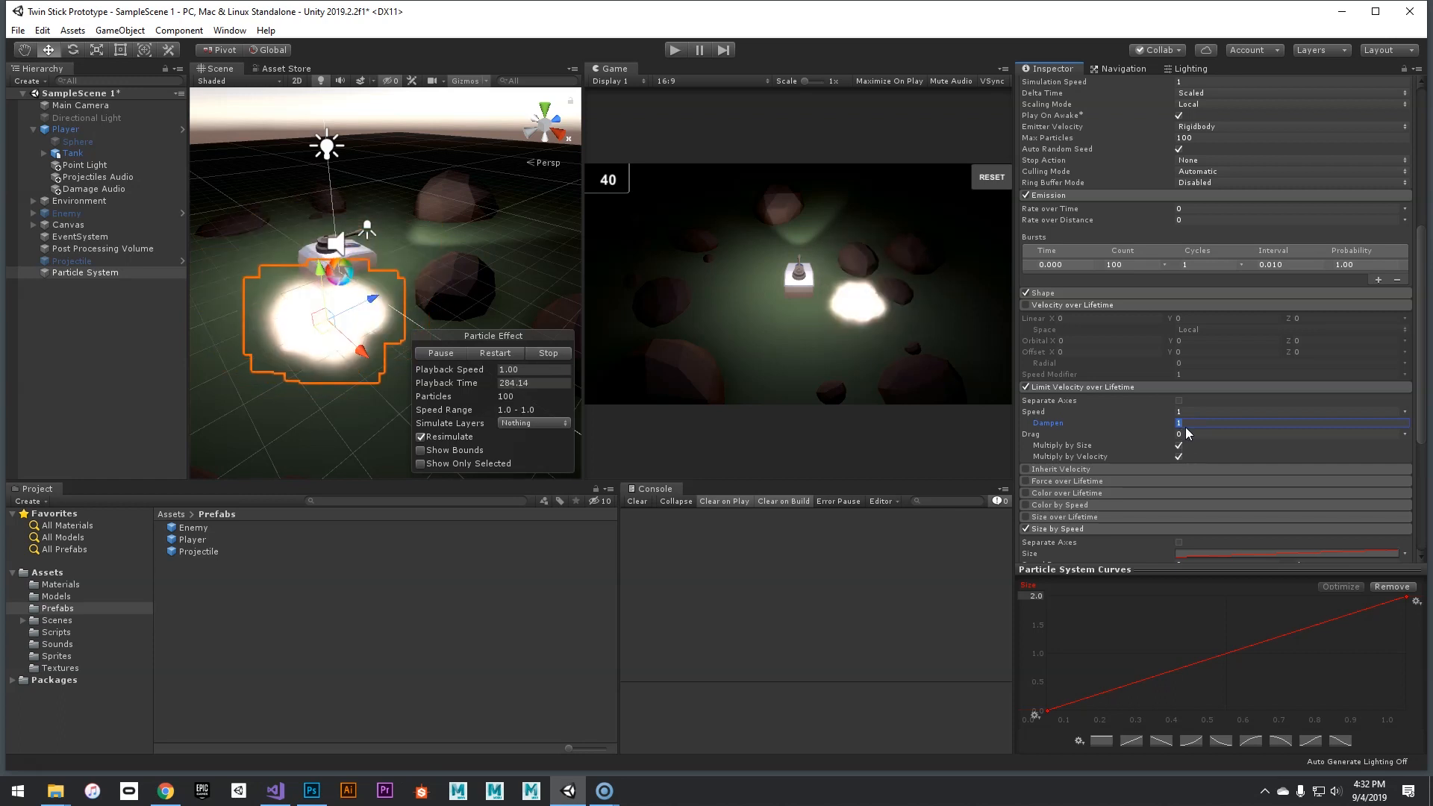
{"action": "type", "text": "0"}
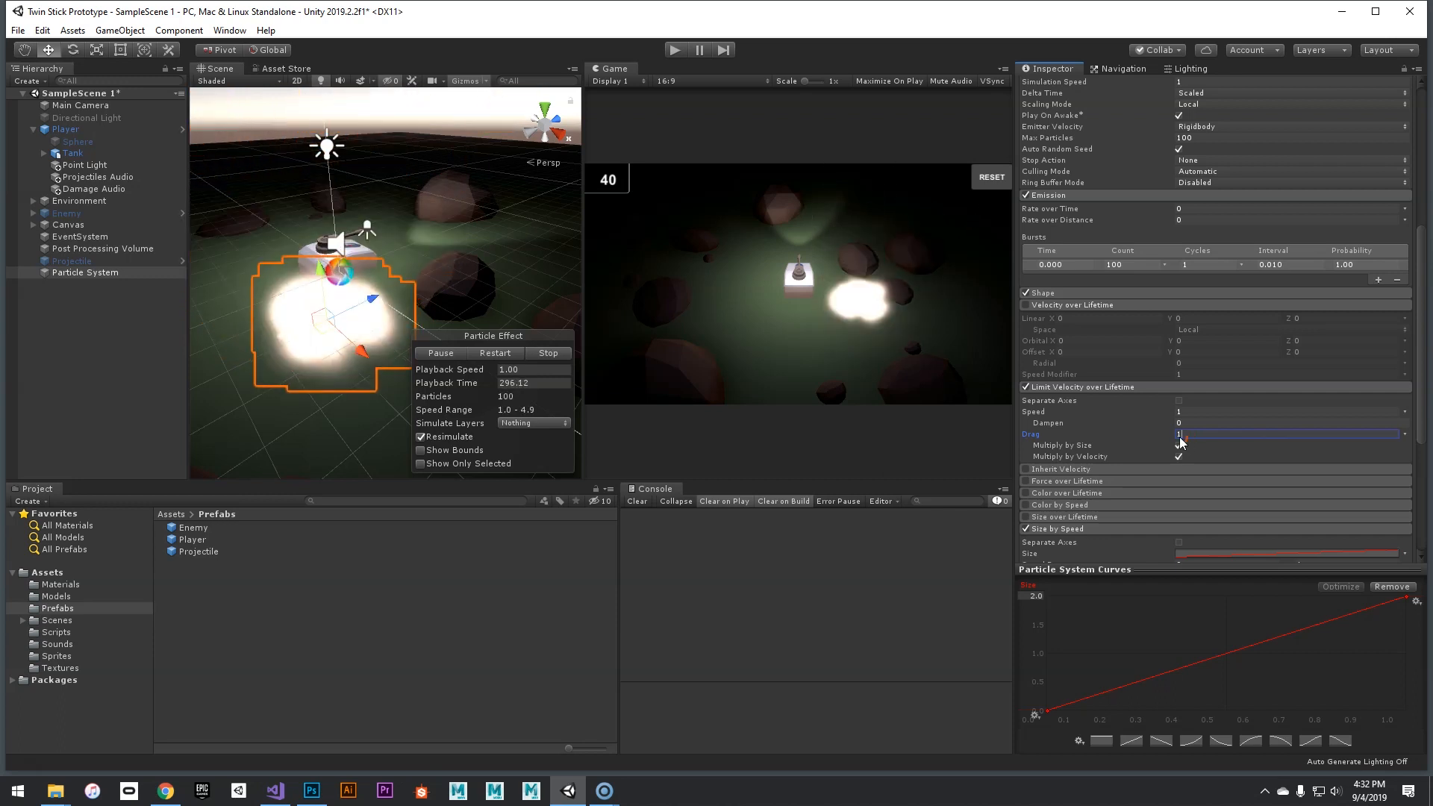
- Try Drag values such as 10 and 2 in the Limit Velocity over Lifetime module and settle on 3
{"action": "type", "text": "10"}
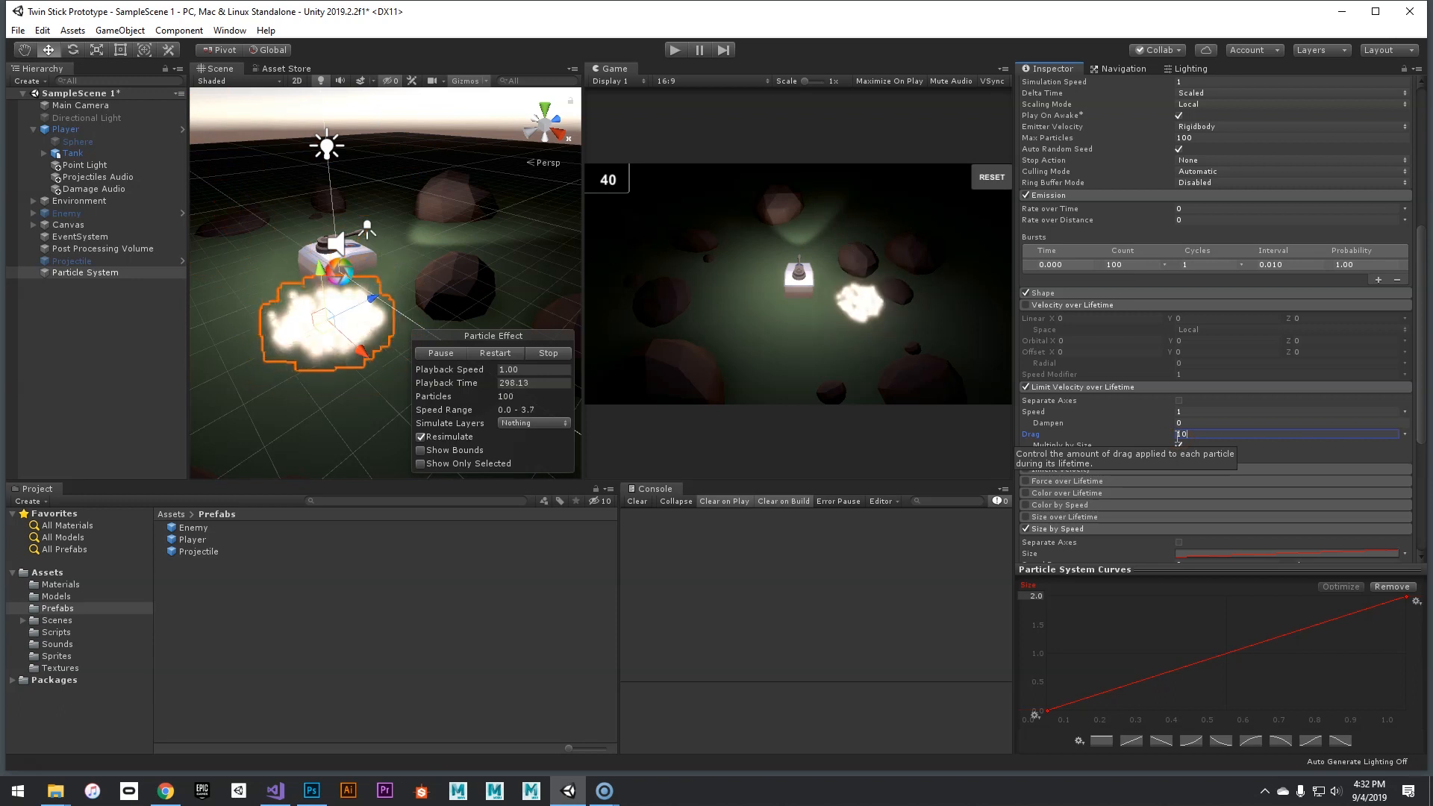
{"action": "key", "text": "BackSpace"}
{"action": "type", "text": "2"}
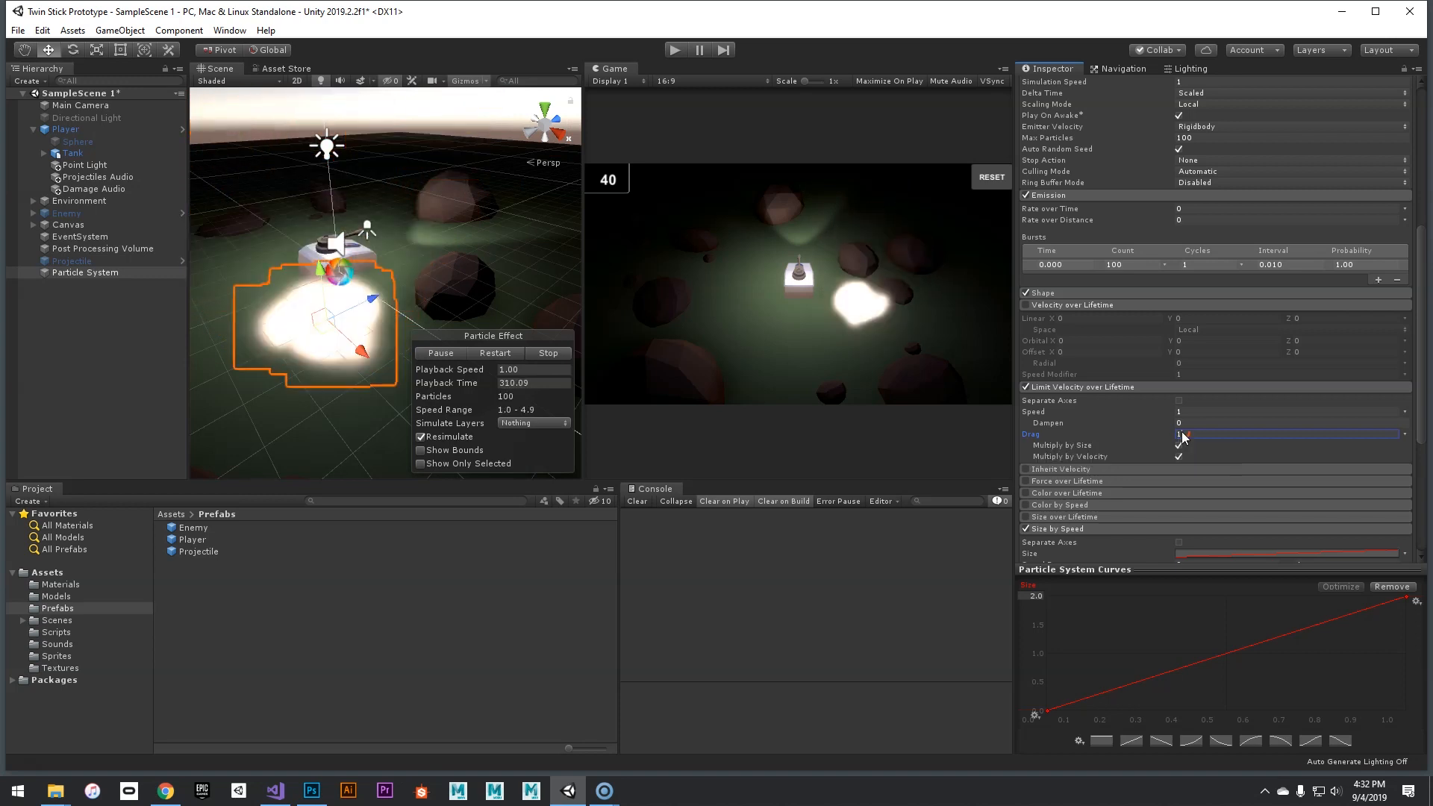
- Set the first Start Speed constant of the particles to 10
{"action": "scroll", "coordinate": [1149, 408], "scroll_direction": "up", "scroll_amount": 8}
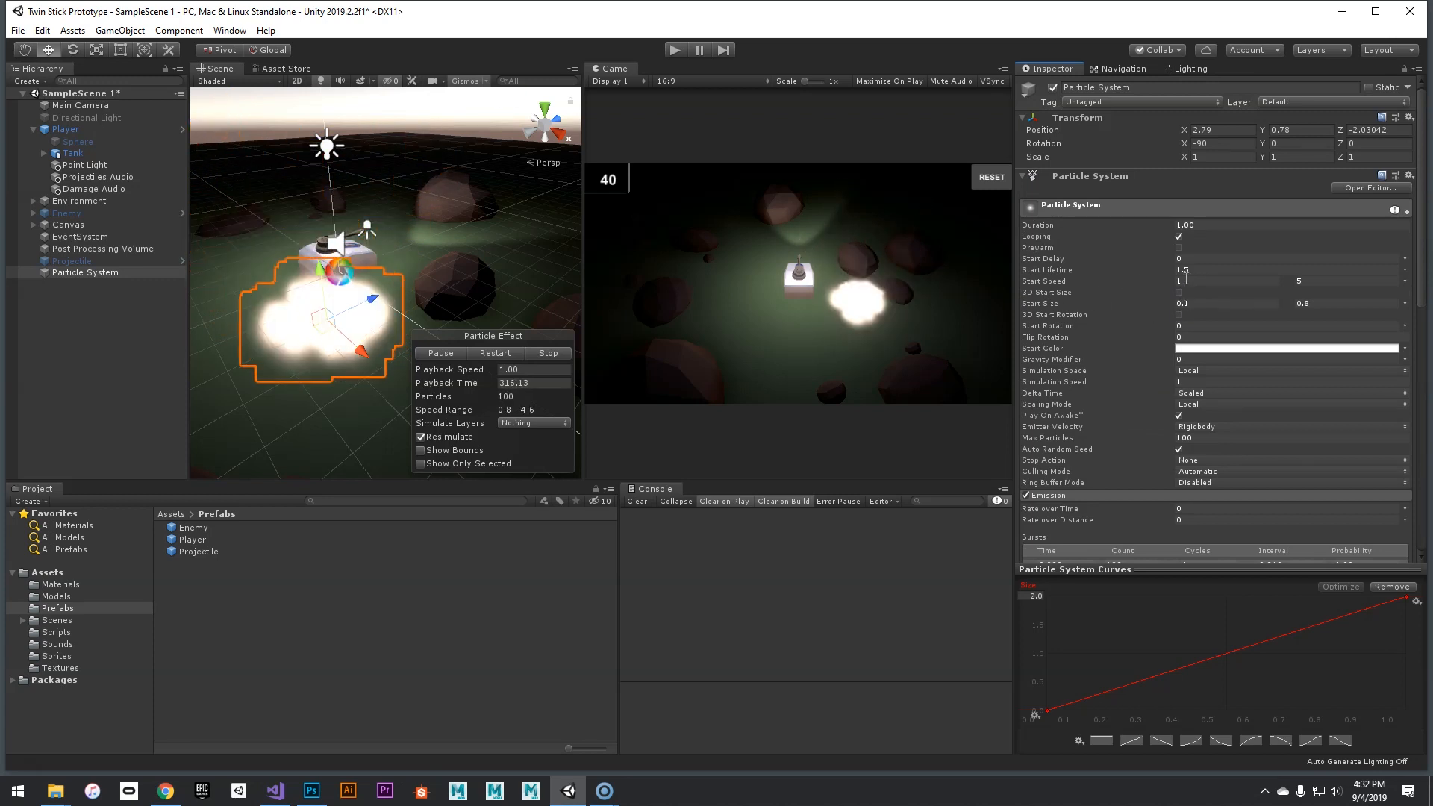
{"action": "key", "text": "BackSpace"}
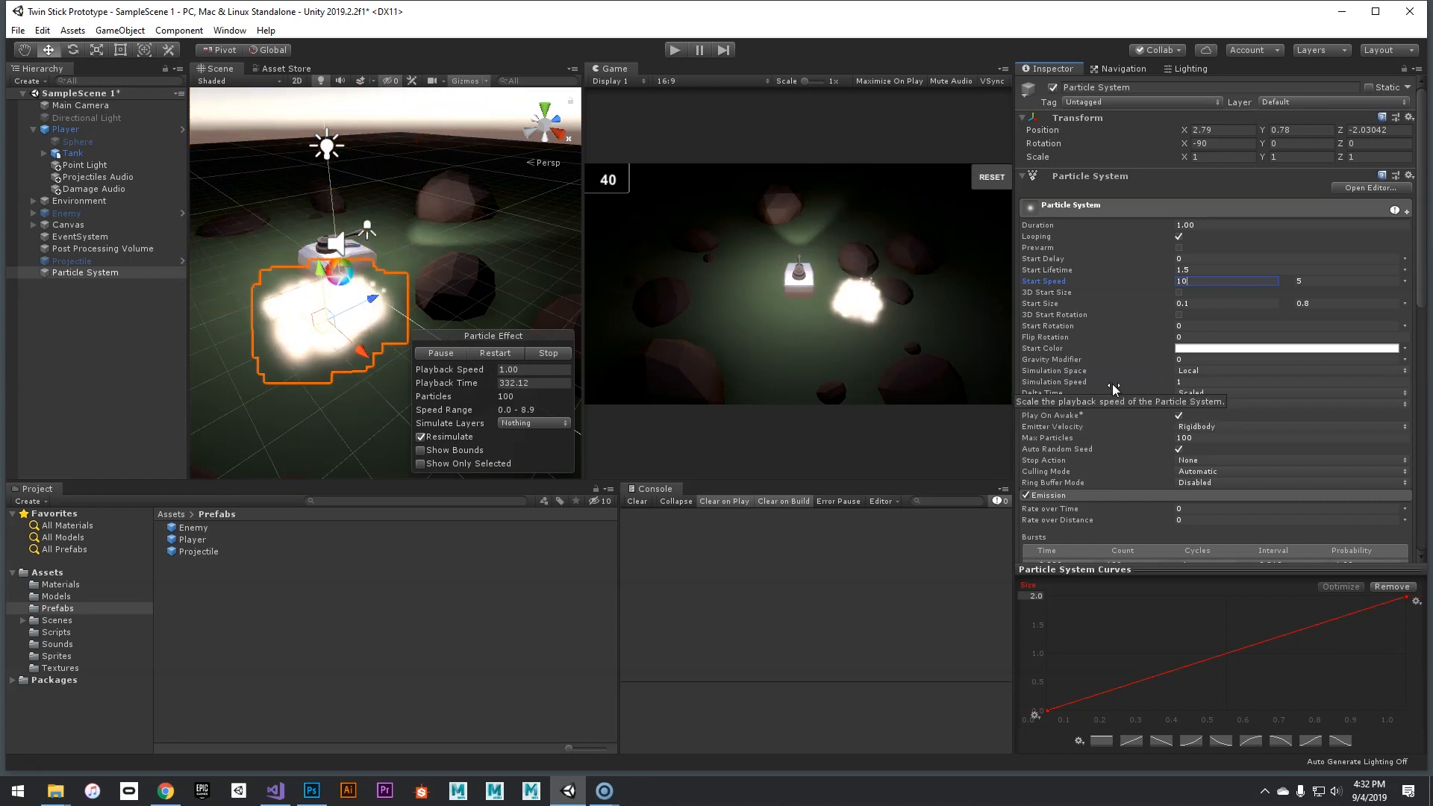
- Reduce the burst's Count to 10 and the Particle System's Max Particles to 10
{"action": "scroll", "coordinate": [1145, 392], "scroll_direction": "down", "scroll_amount": 3}
{"action": "left_click", "coordinate": [1150, 430]}
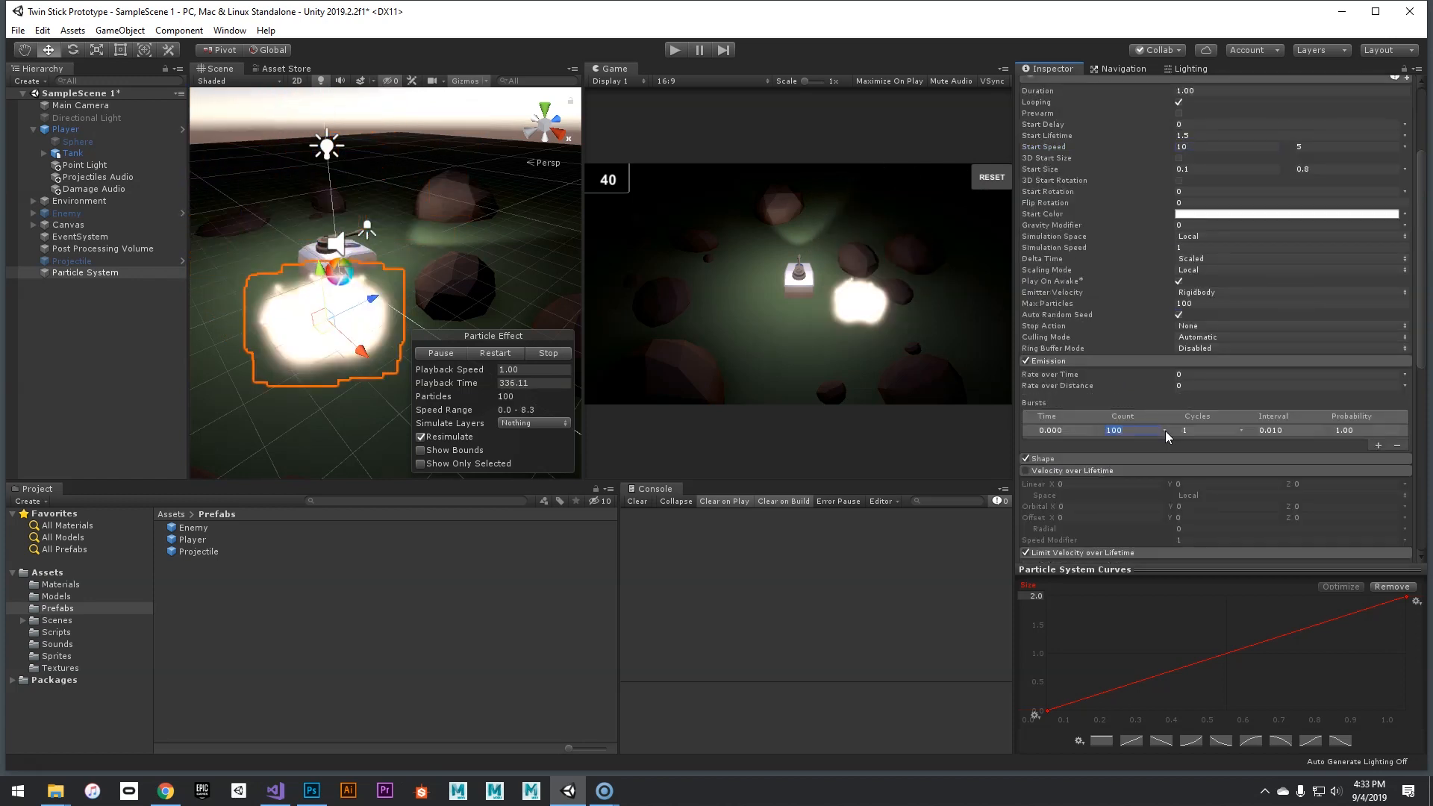
{"action": "type", "text": "1"}
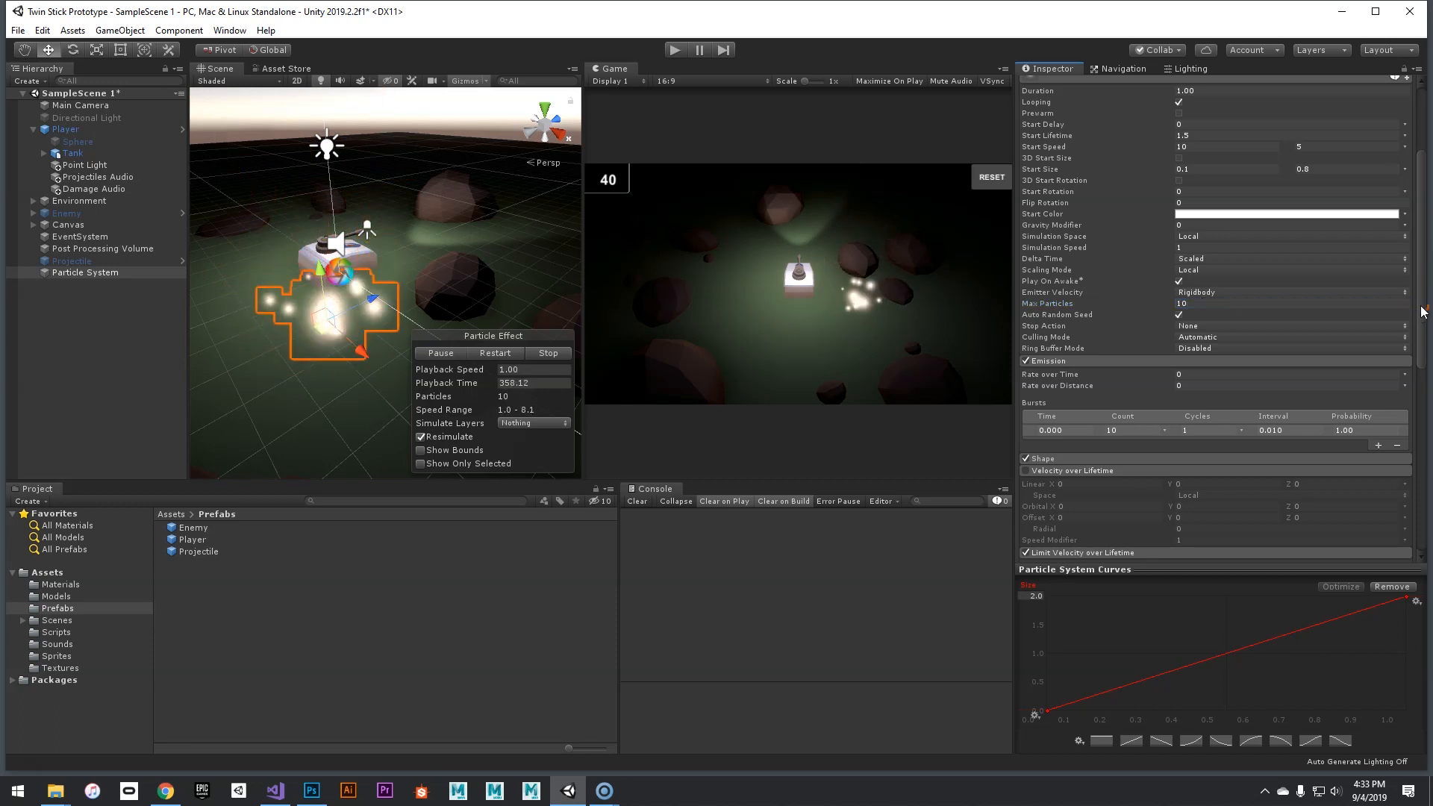
- Enable and expand the Color over Lifetime module and open its Color gradient in the Gradient Editor, moved clear of the Scene view
{"action": "left_click_drag", "start_coordinate": [1423, 312], "coordinate": [1421, 338]}
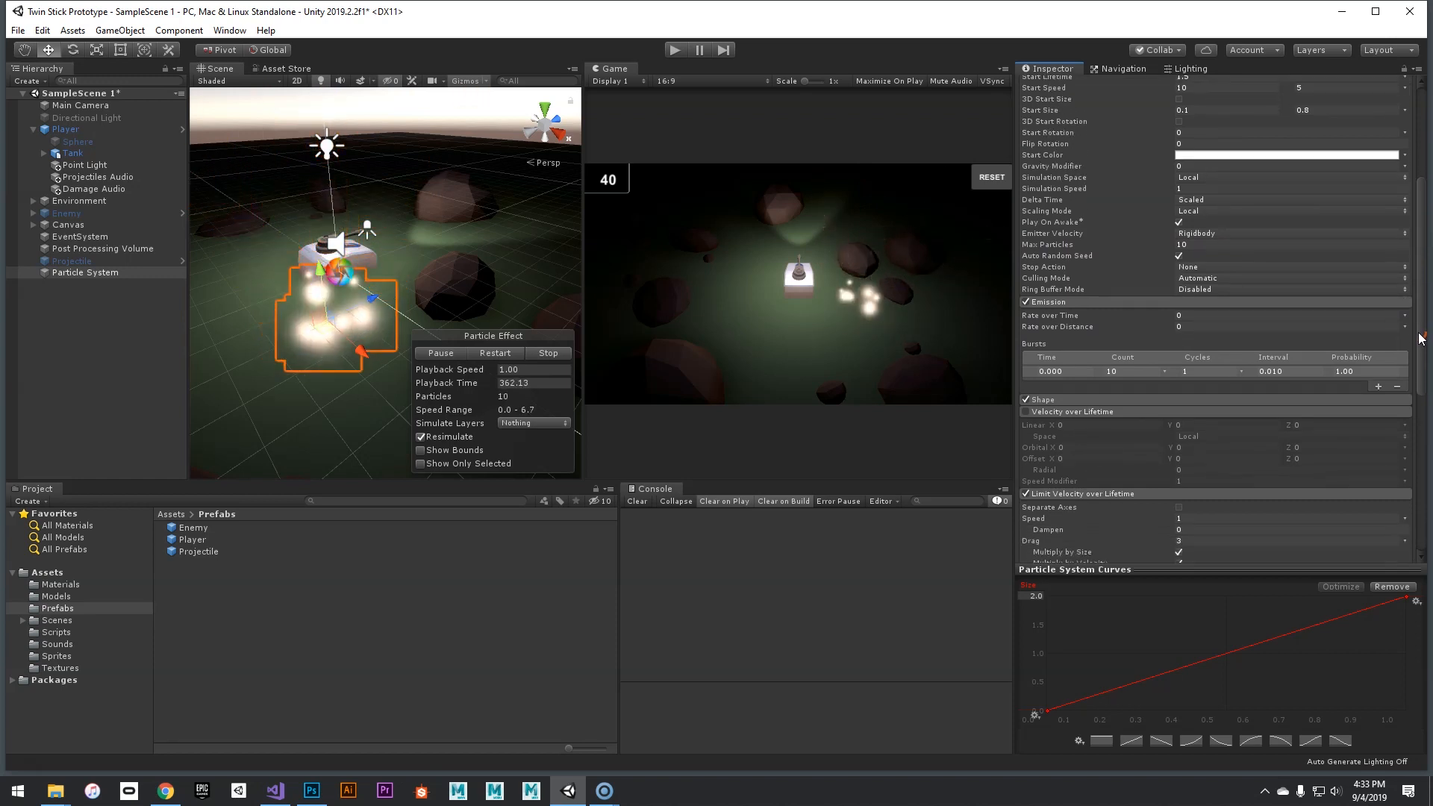
{"action": "left_click_drag", "start_coordinate": [1421, 338], "coordinate": [1418, 417]}
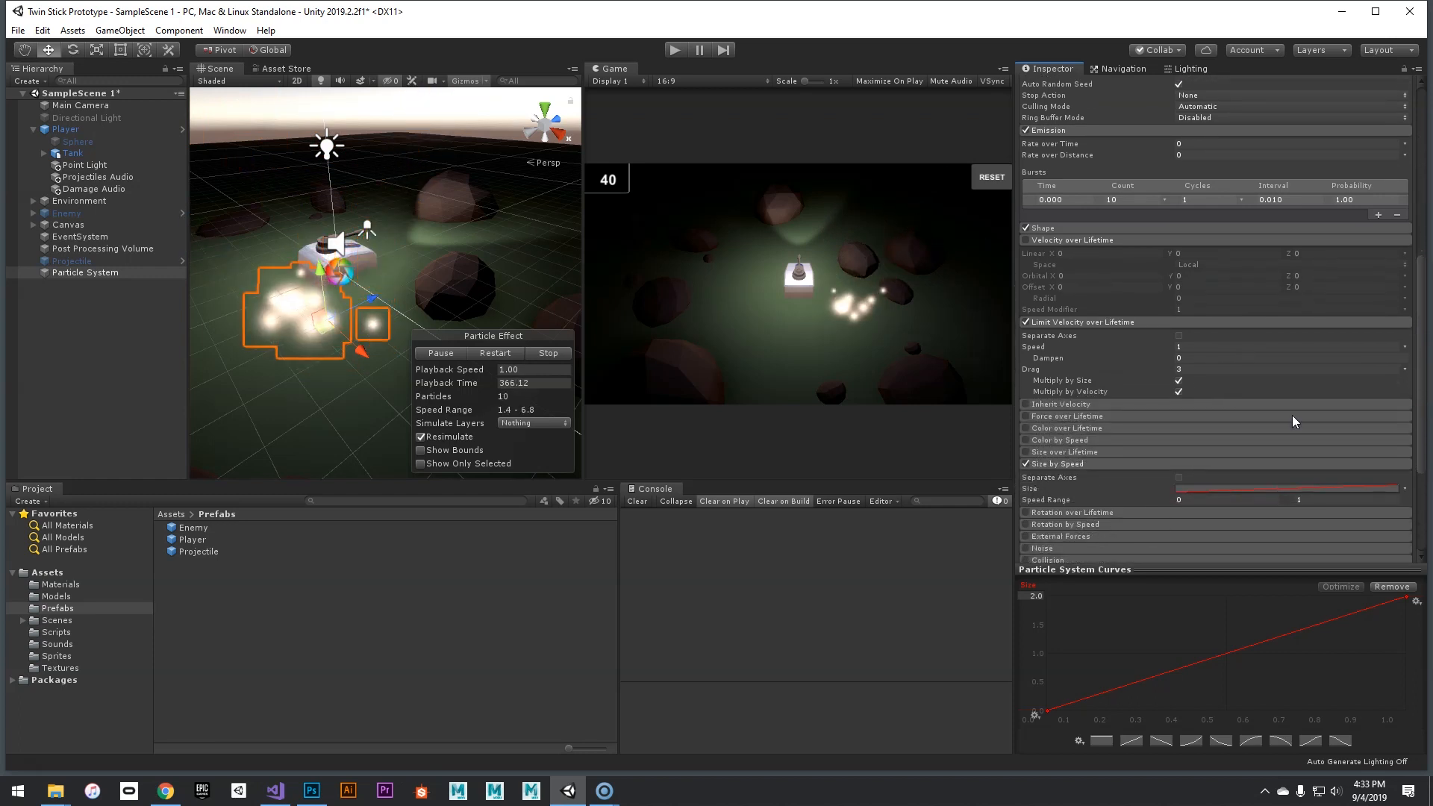
{"action": "left_click", "coordinate": [1028, 427]}
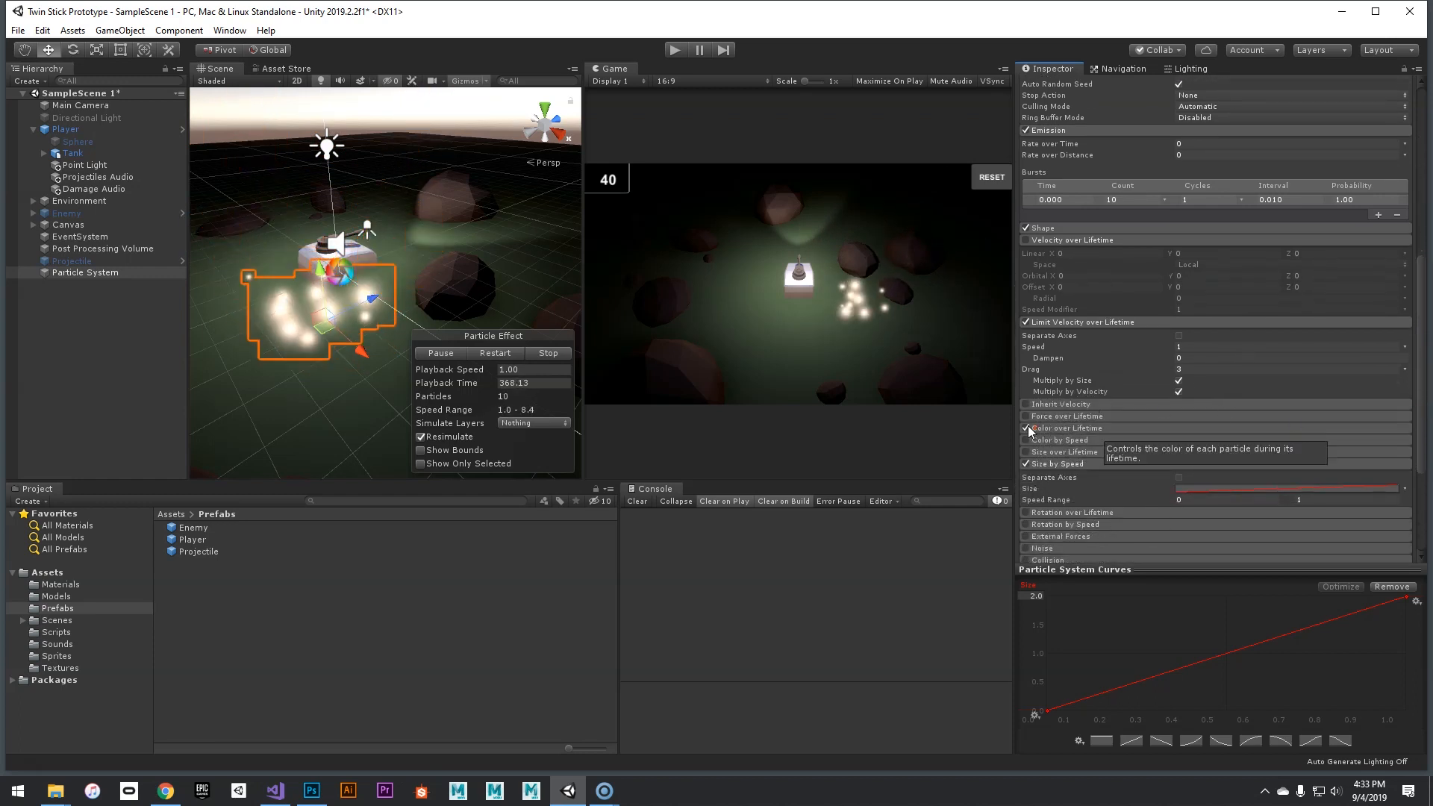
{"action": "left_click", "coordinate": [1064, 427]}
{"action": "left_click", "coordinate": [1207, 442]}
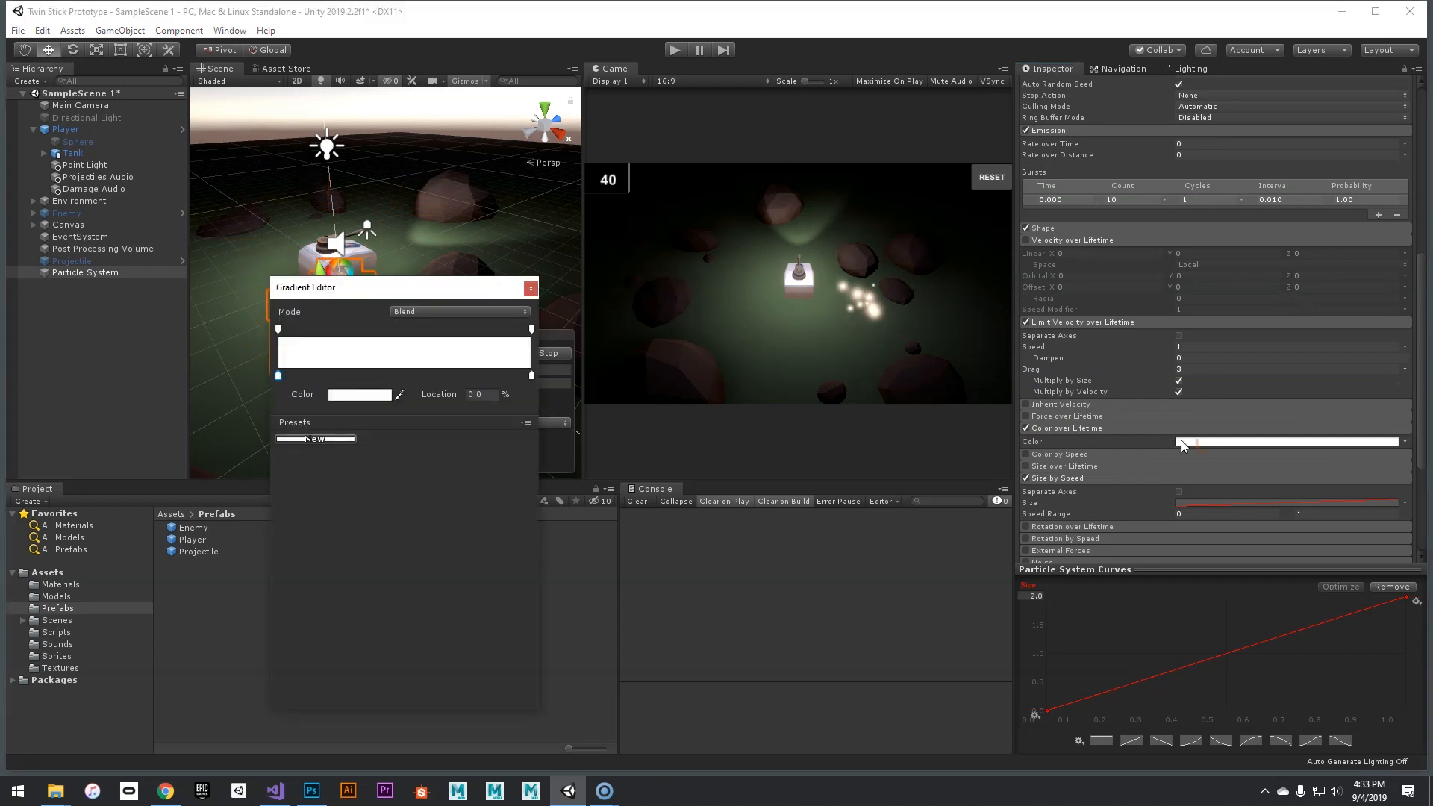
{"action": "left_click_drag", "start_coordinate": [386, 293], "coordinate": [828, 311]}
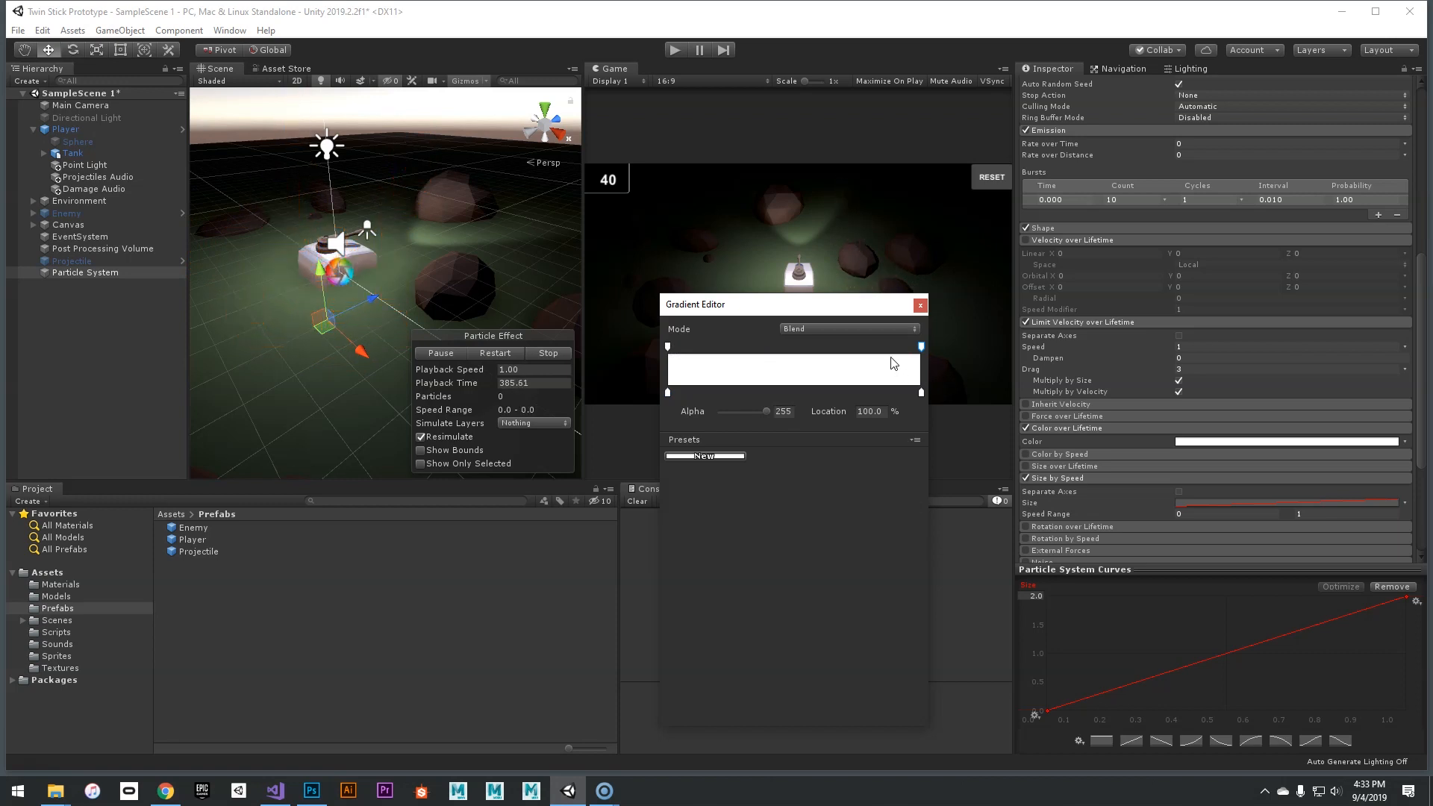
- Set the end key of the Color over Lifetime gradient to Alpha 0 and close the Gradient Editor
{"action": "left_click_drag", "start_coordinate": [764, 406], "coordinate": [719, 411]}
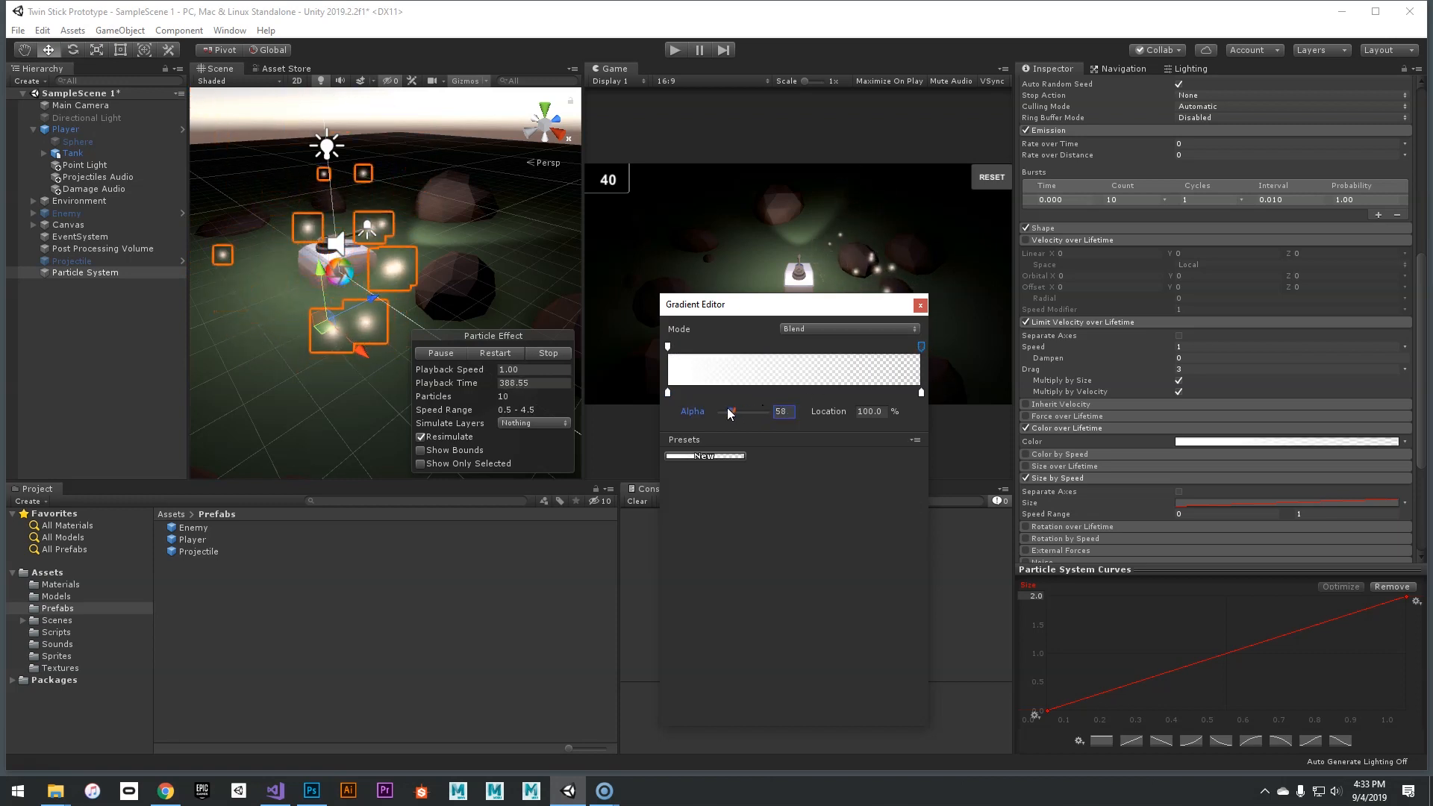
{"action": "left_click", "coordinate": [921, 305]}
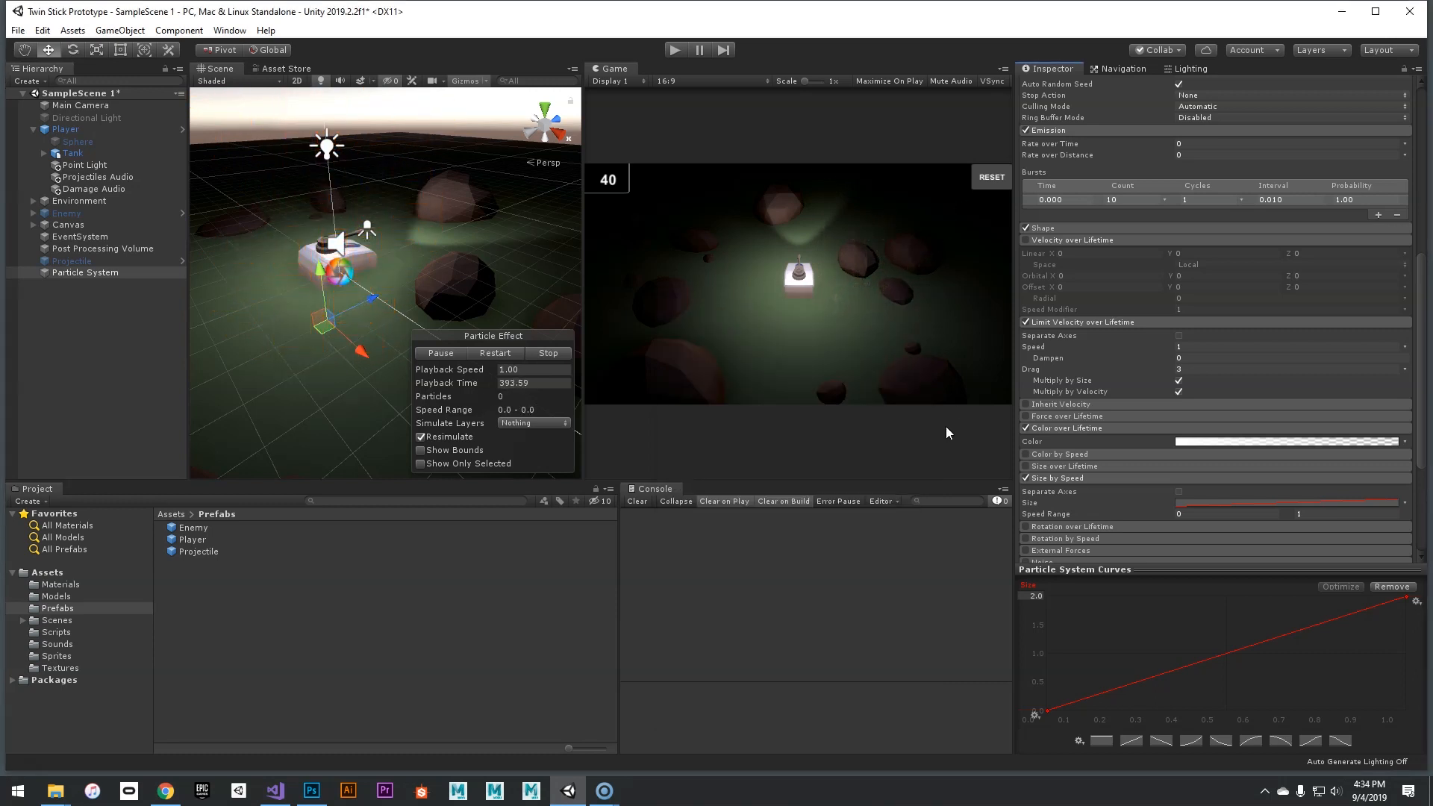
- Set the Count of the Particle System's emission burst to 15
{"action": "scroll", "coordinate": [1105, 397], "scroll_direction": "down", "scroll_amount": 5}
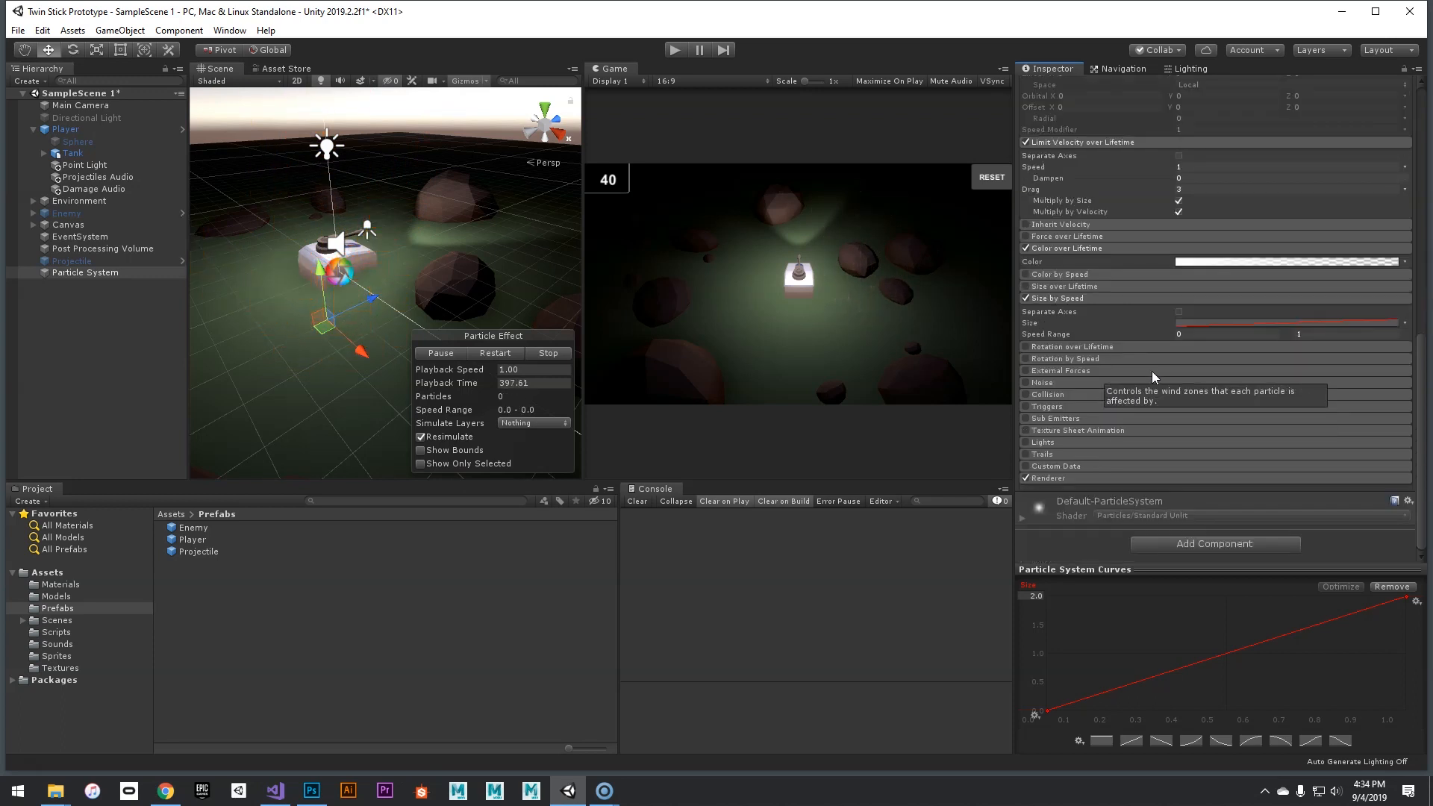
{"action": "scroll", "coordinate": [1185, 370], "scroll_direction": "up", "scroll_amount": 4}
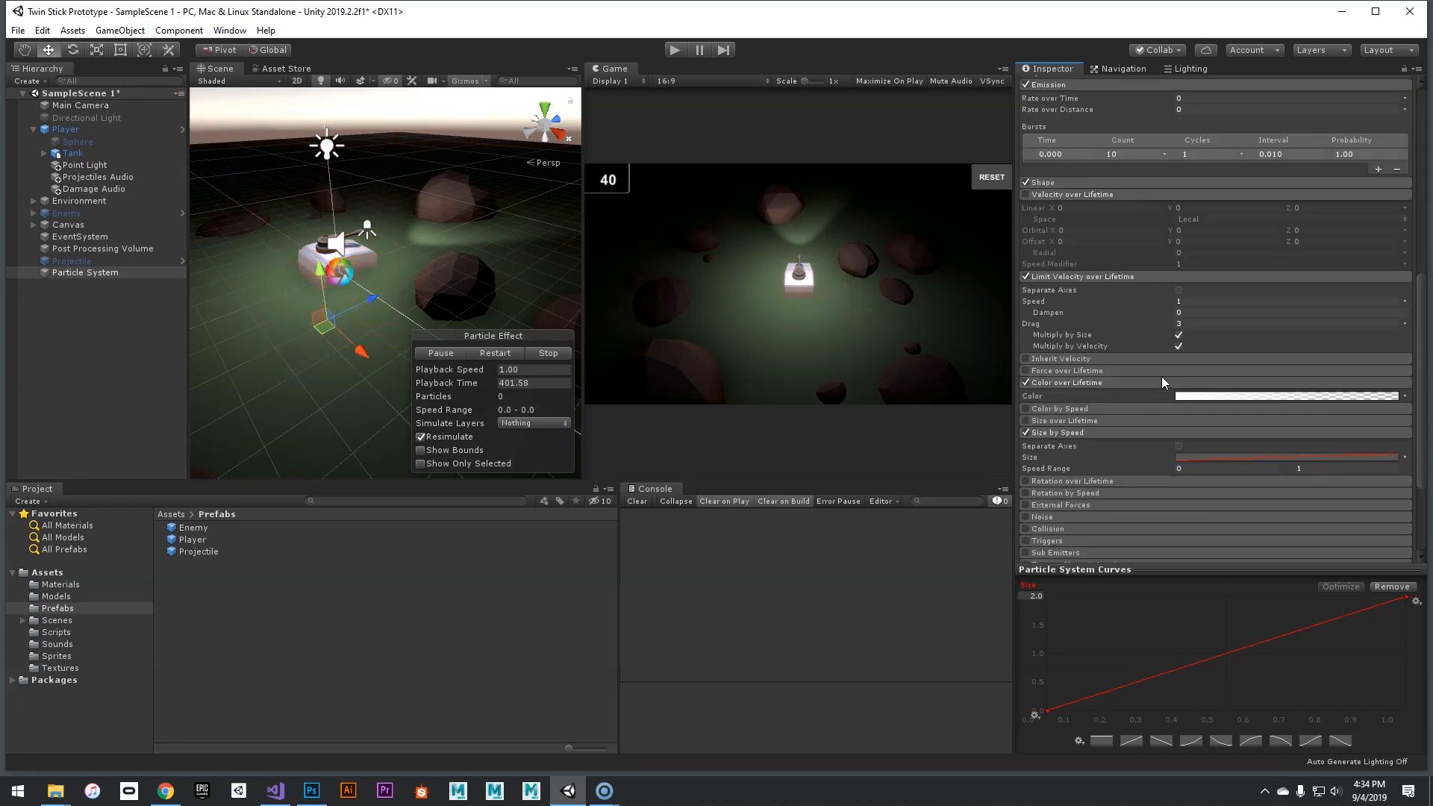
{"action": "scroll", "coordinate": [1150, 375], "scroll_direction": "up", "scroll_amount": 4}
{"action": "scroll", "coordinate": [1150, 375], "scroll_direction": "up", "scroll_amount": 4}
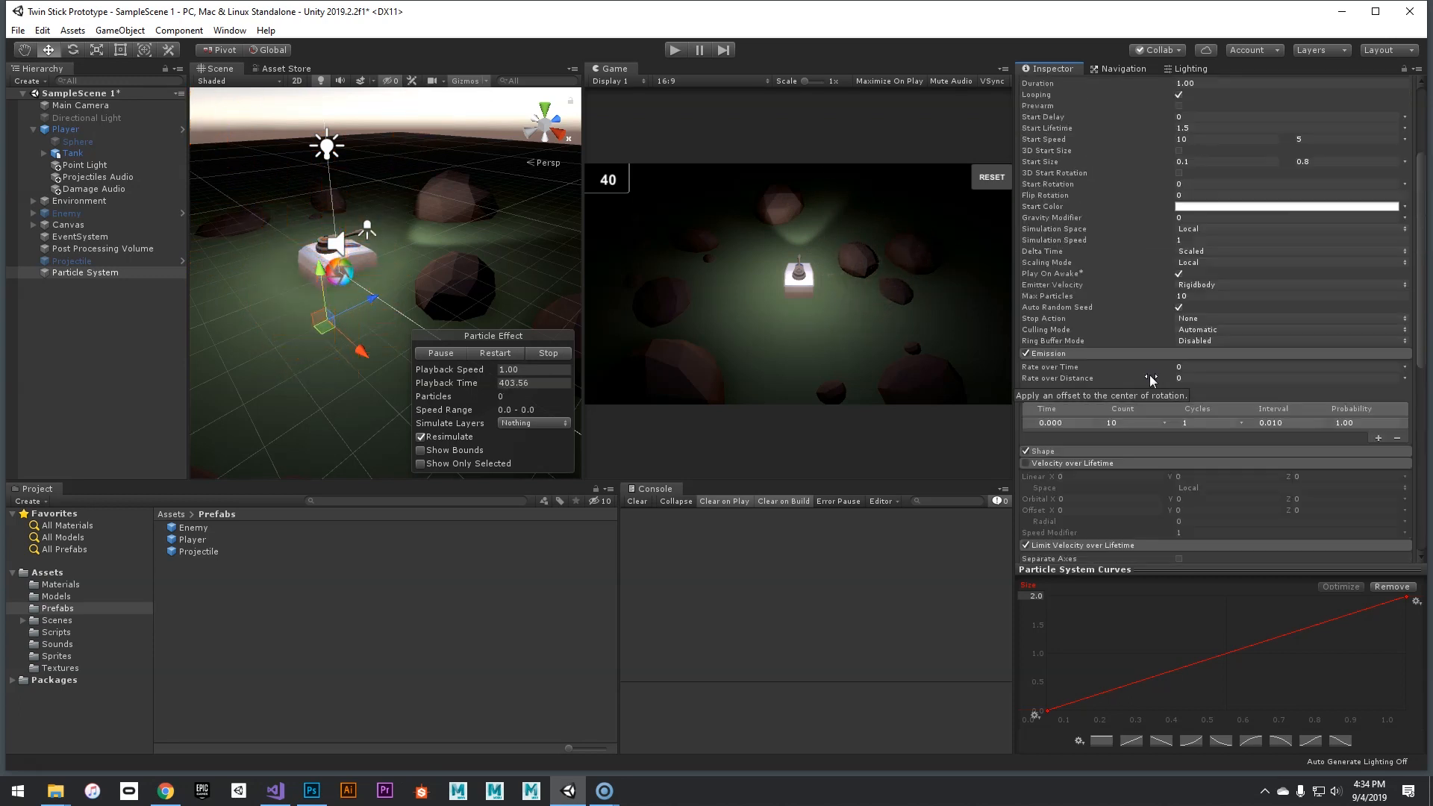
{"action": "left_click", "coordinate": [1122, 421]}
{"action": "scroll", "coordinate": [1134, 442], "scroll_direction": "down", "scroll_amount": 12}
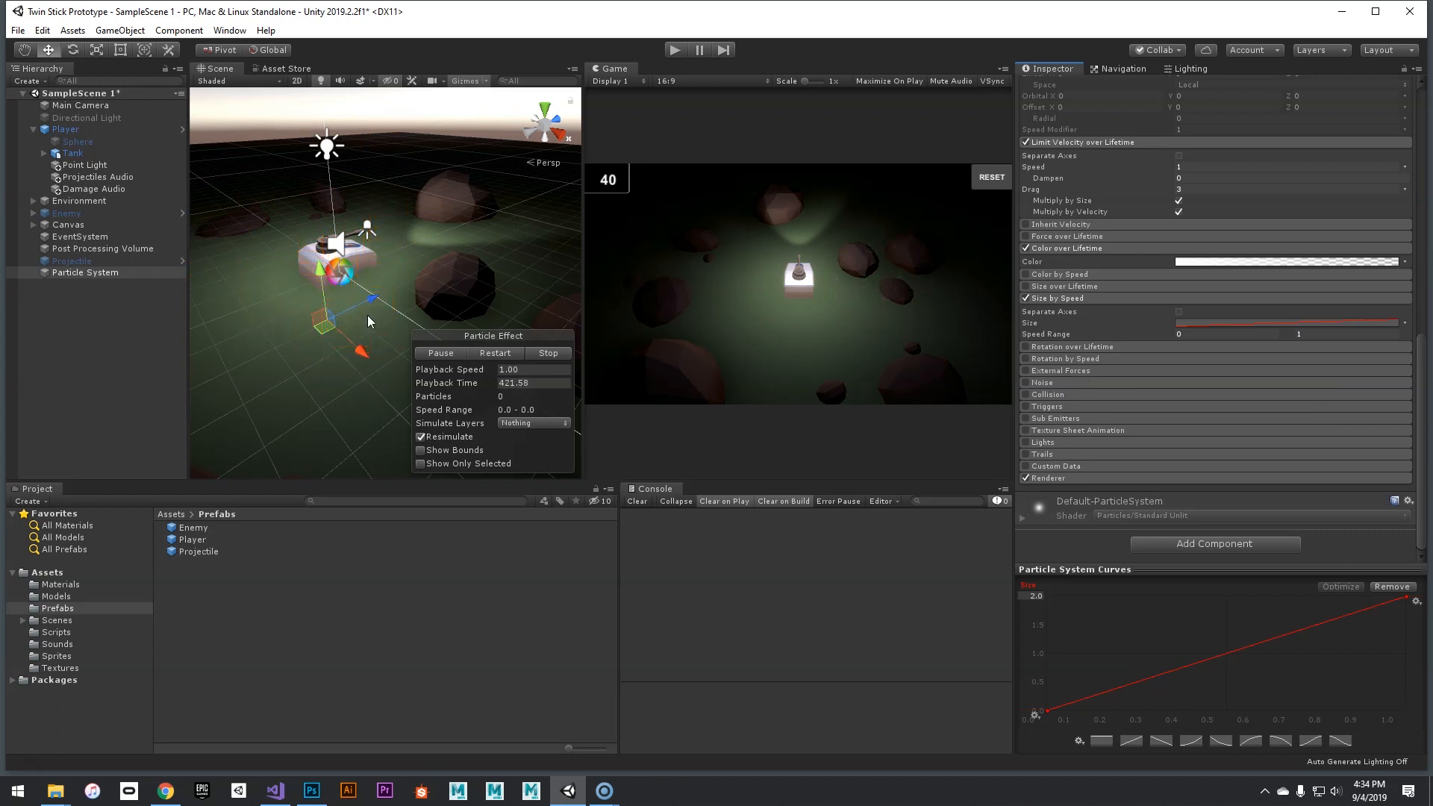
- Expand the Shape module and rotate the Particle System freehand in the Scene view to examine its emission cone
{"action": "key", "text": "e"}
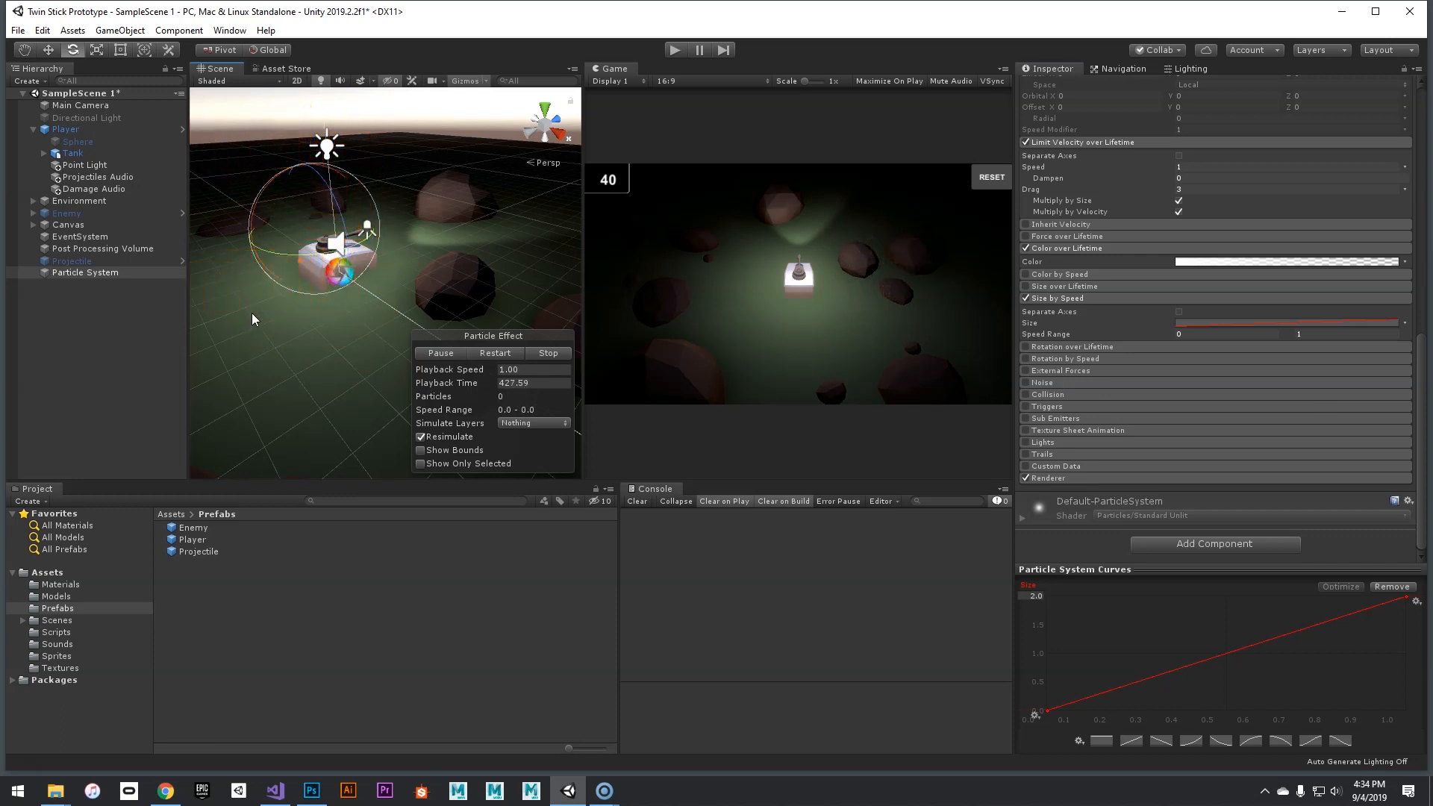
{"action": "key", "text": "alt"}
{"action": "left_click_drag", "start_coordinate": [285, 309], "coordinate": [451, 203], "text": "alt"}
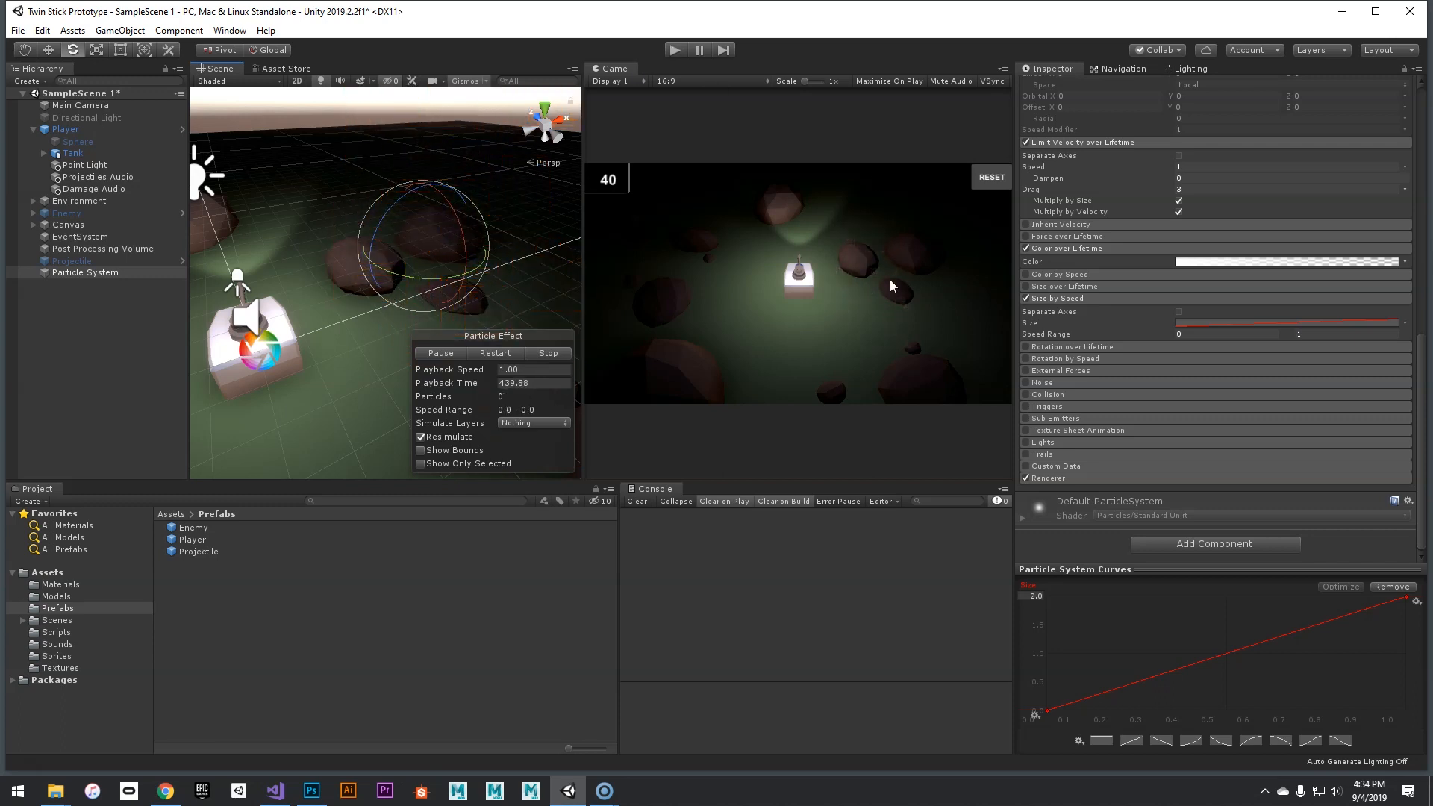
{"action": "scroll", "coordinate": [1047, 257], "scroll_direction": "up", "scroll_amount": 3}
{"action": "scroll", "coordinate": [1047, 256], "scroll_direction": "up", "scroll_amount": 3}
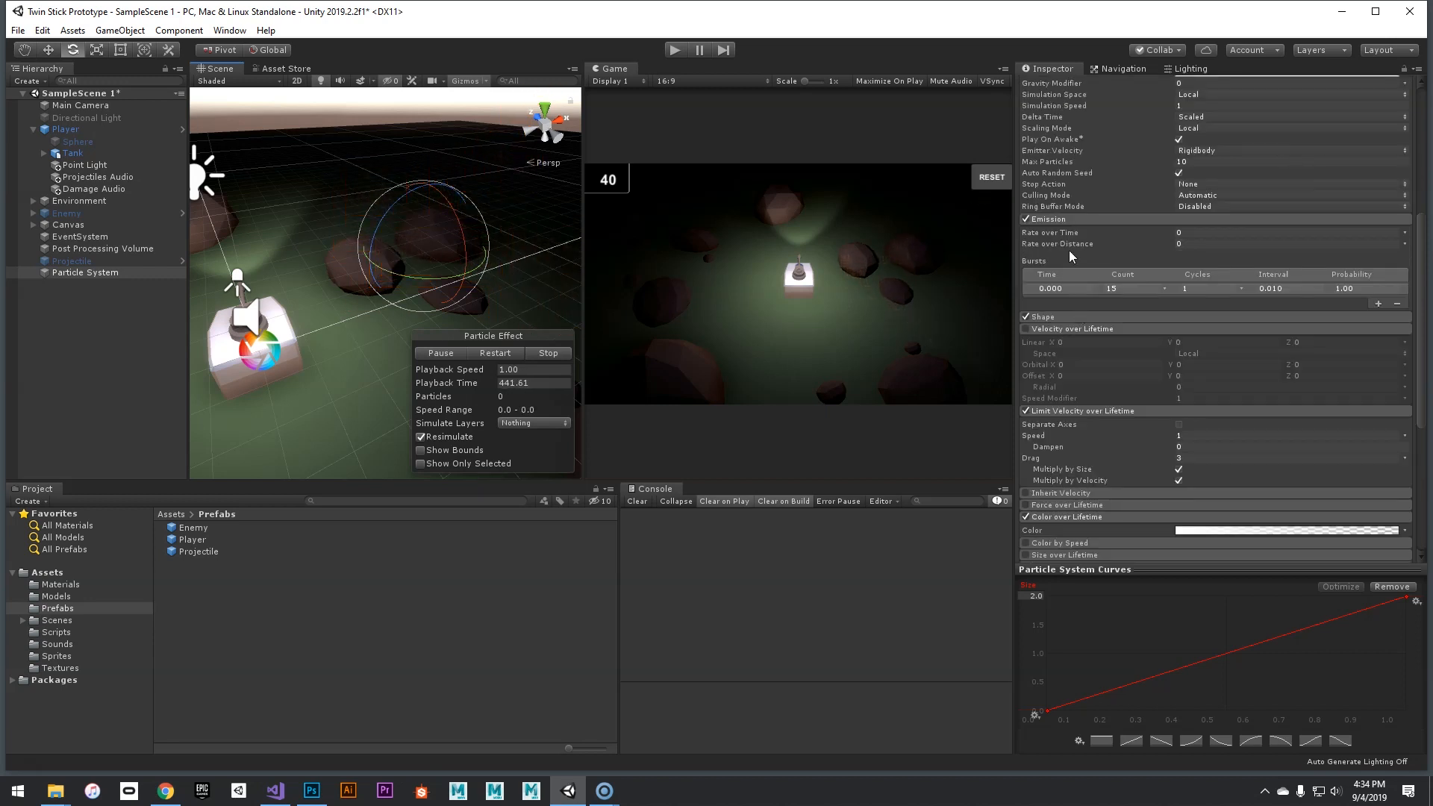
{"action": "left_click", "coordinate": [1052, 317]}
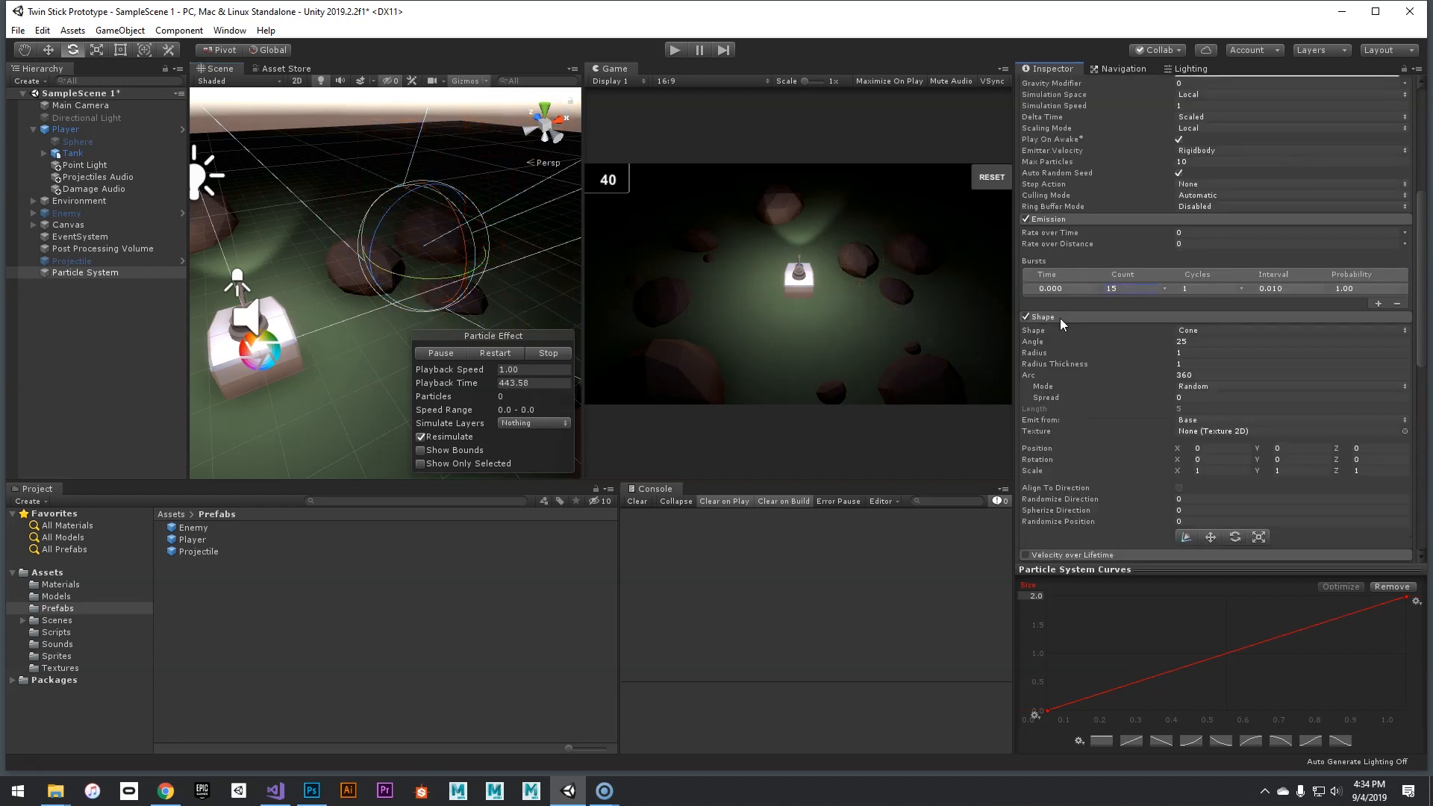
{"action": "right_click_drag", "start_coordinate": [451, 289], "coordinate": [420, 294]}
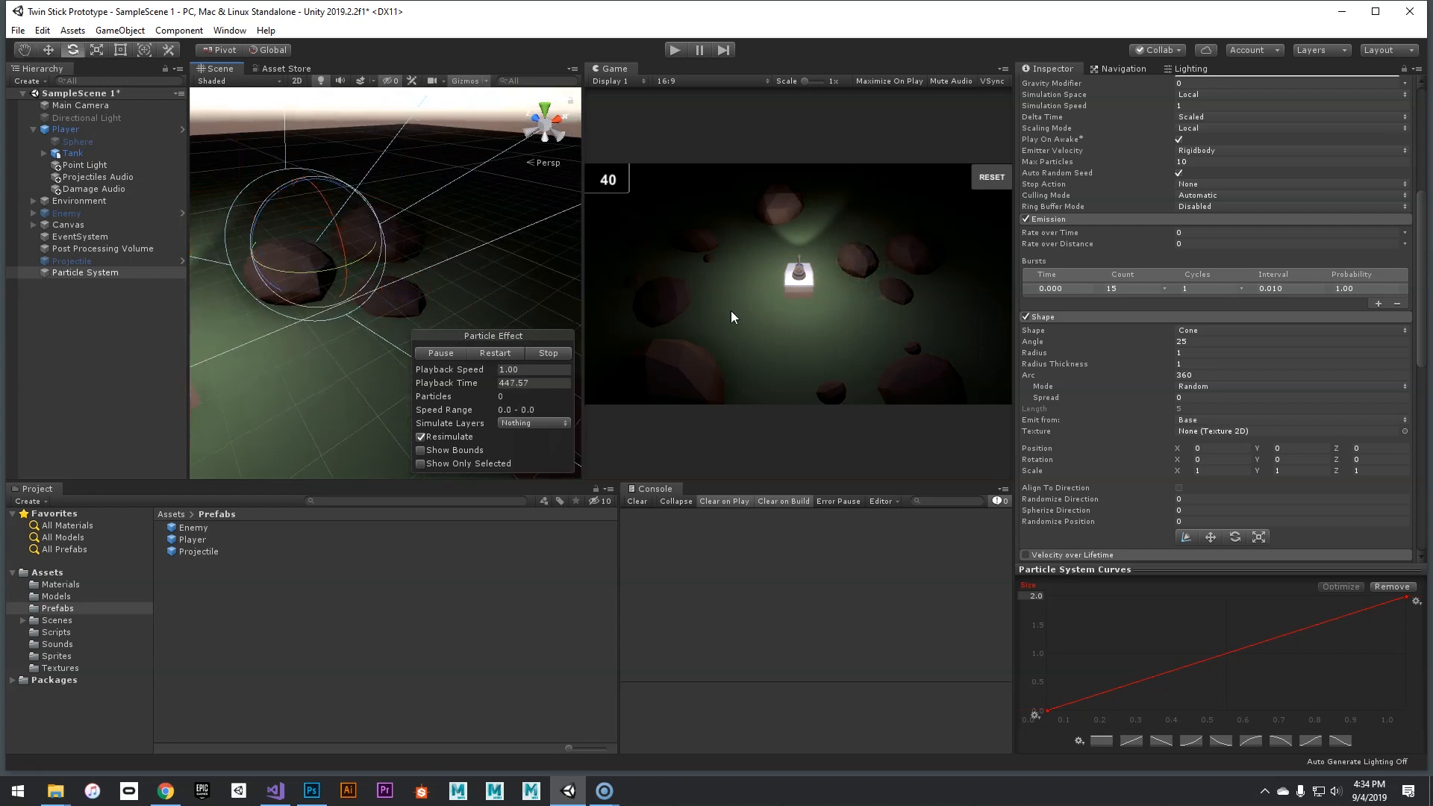
{"action": "right_click_drag", "start_coordinate": [535, 263], "coordinate": [736, 184]}
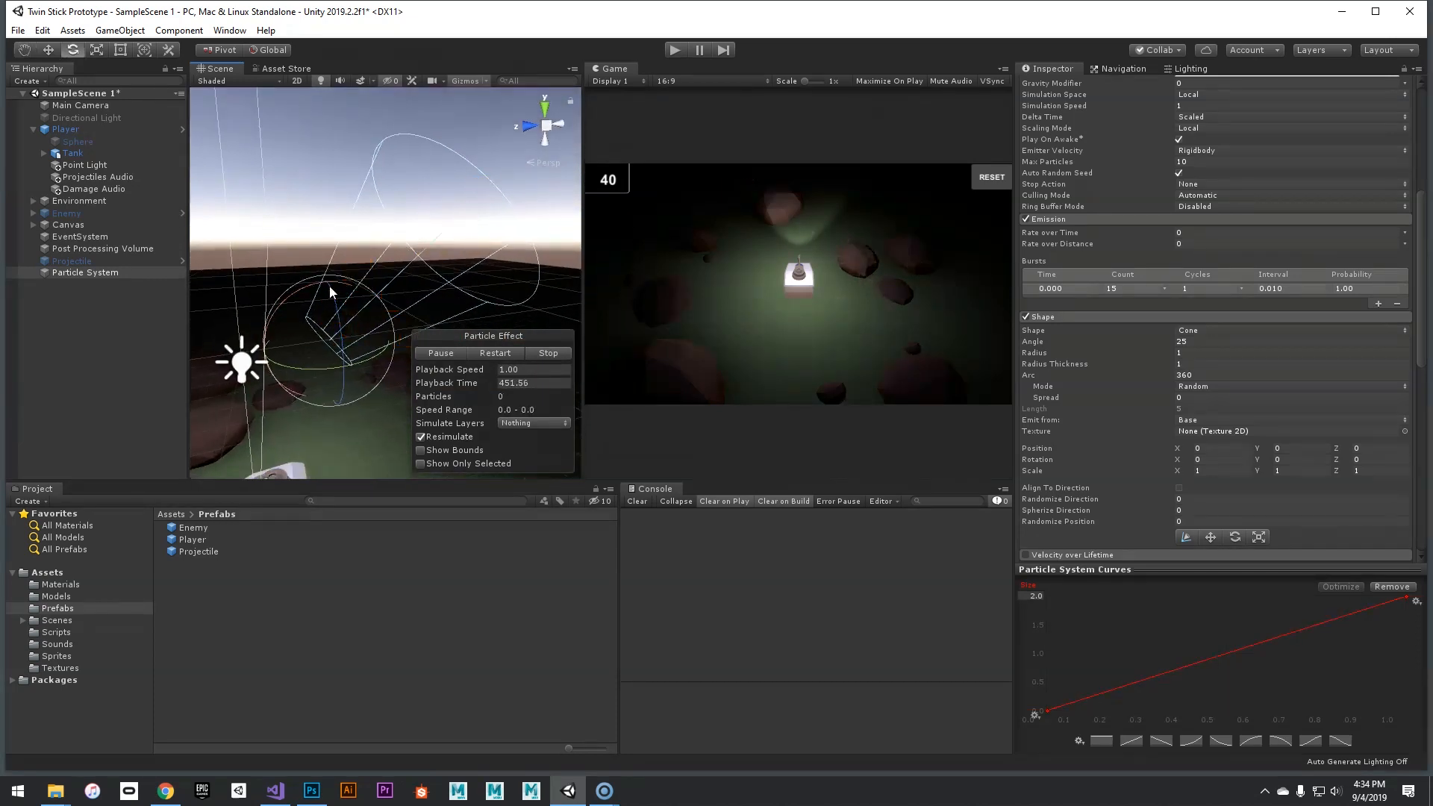
{"action": "right_click_drag", "start_coordinate": [333, 351], "coordinate": [265, 328]}
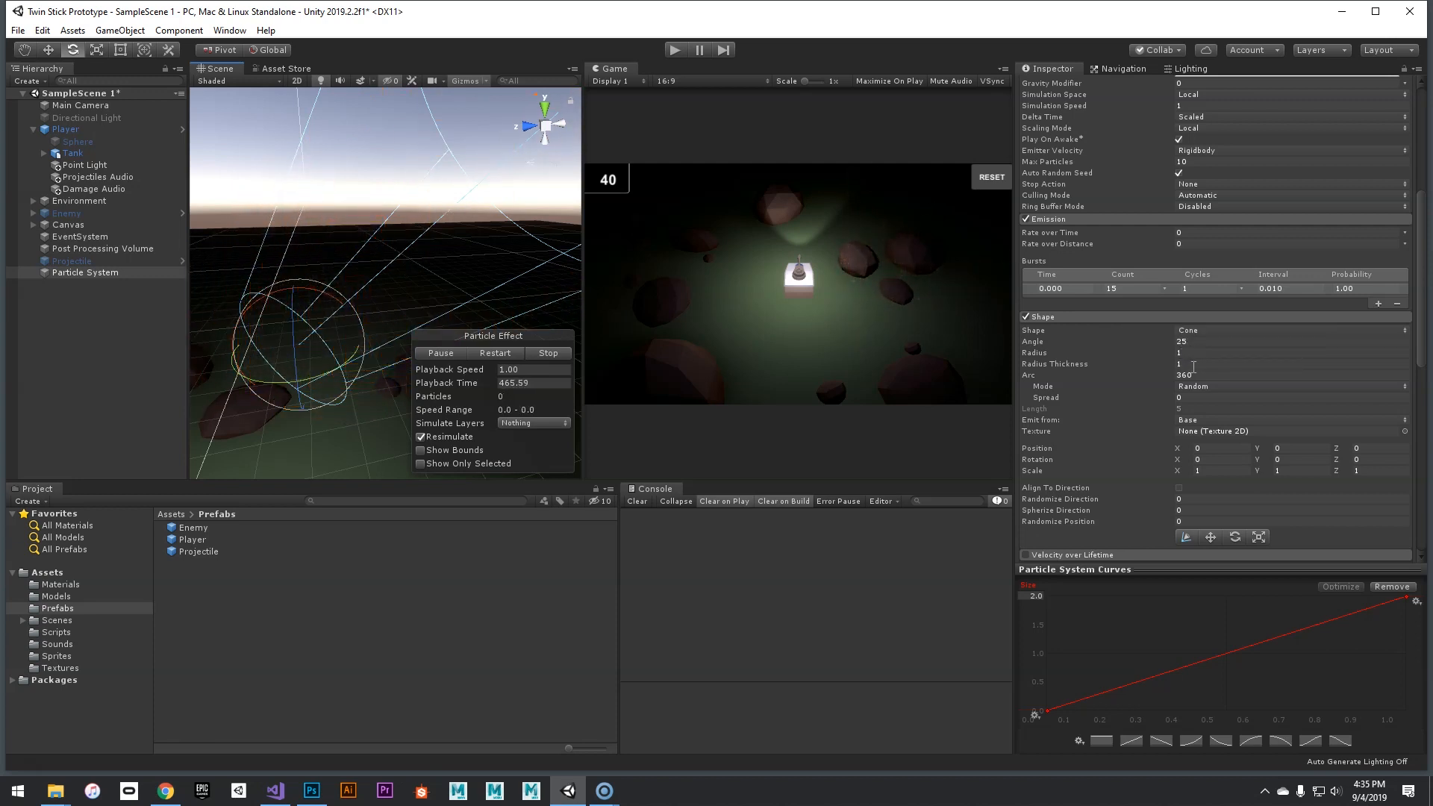
- Set the Radius of the Shape module's cone to 0.1
{"action": "left_click", "coordinate": [1168, 355]}
{"action": "left_click_drag", "start_coordinate": [1167, 355], "coordinate": [1140, 355]}
{"action": "left_click", "coordinate": [1204, 353]}
{"action": "type", "text": ".1"}
{"action": "key", "text": "Return"}
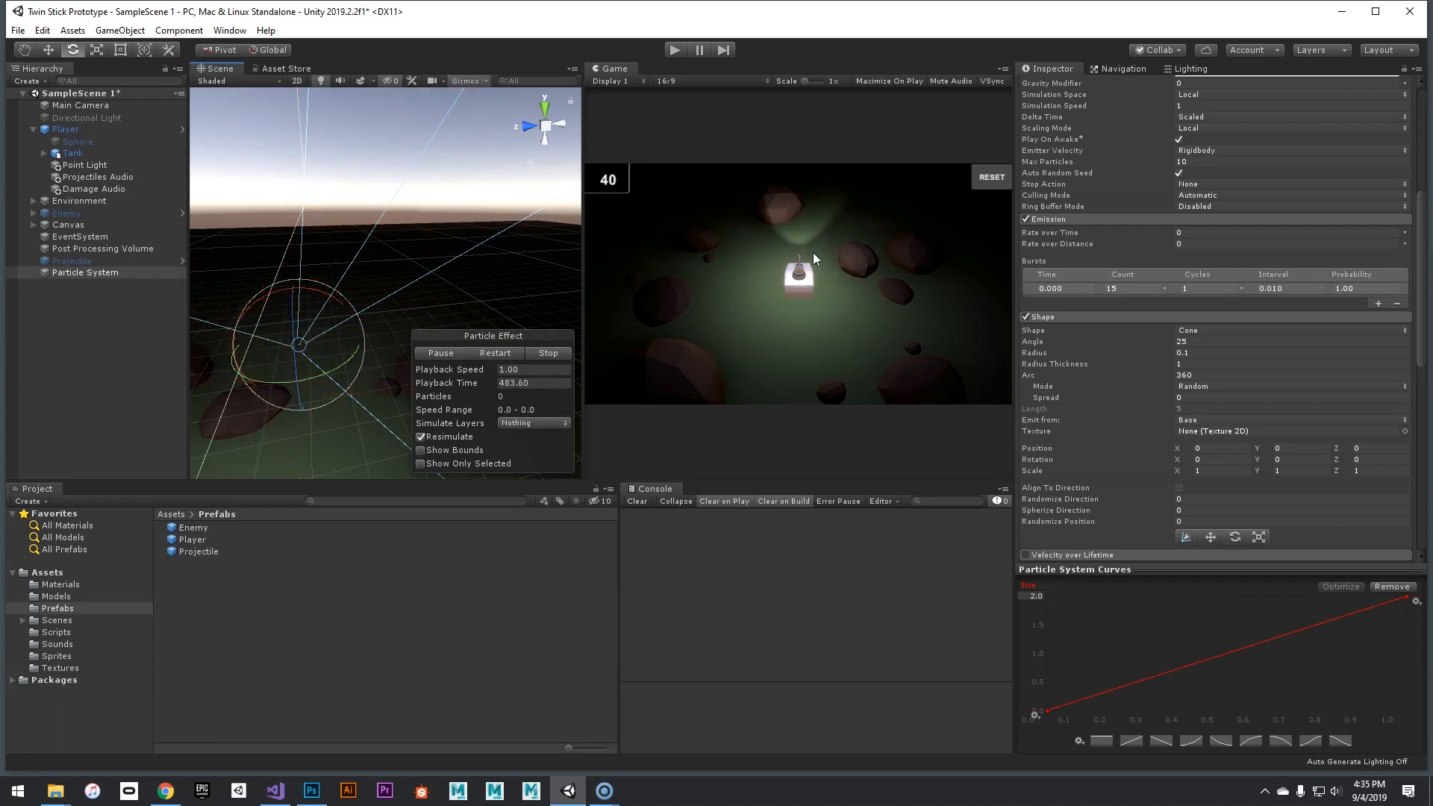
- Set the two Start Size constants of the particles to 0.1 and 1.2
{"action": "scroll", "coordinate": [1085, 355], "scroll_direction": "up", "scroll_amount": 6}
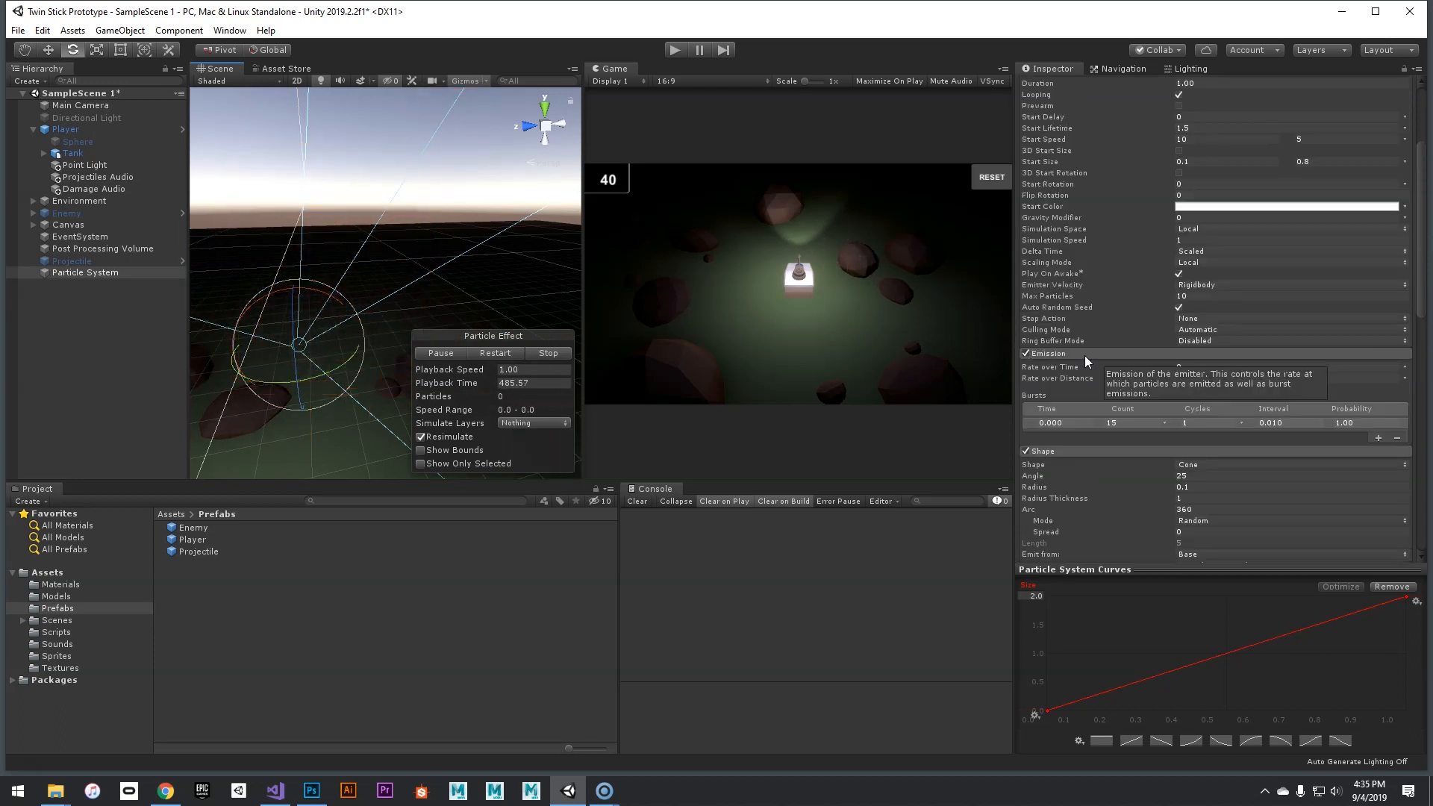
{"action": "left_click", "coordinate": [1183, 296]}
{"action": "type", "text": "0.25"}
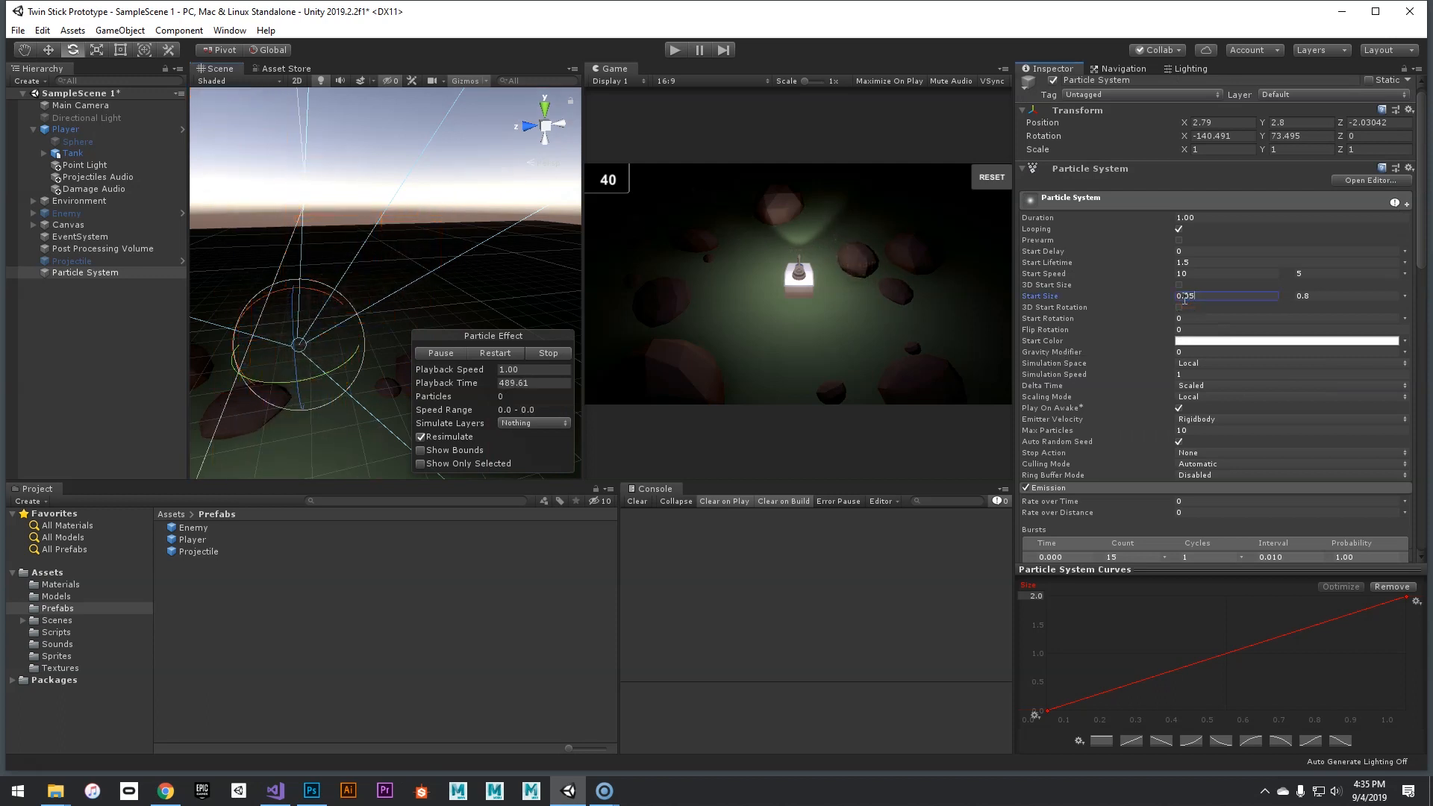
{"action": "key", "text": "BackSpace"}
{"action": "key", "text": "BackSpace"}
{"action": "type", "text": "05"}
{"action": "left_click", "coordinate": [1317, 297]}
{"action": "type", "text": "1.2"}
- Expand the Renderer module and examine its settings, locating the material assigned in its Material property
{"action": "left_click_drag", "start_coordinate": [1422, 239], "coordinate": [1432, 514]}
{"action": "left_click", "coordinate": [1060, 498]}
{"action": "scroll", "coordinate": [1194, 336], "scroll_direction": "down", "scroll_amount": 5}
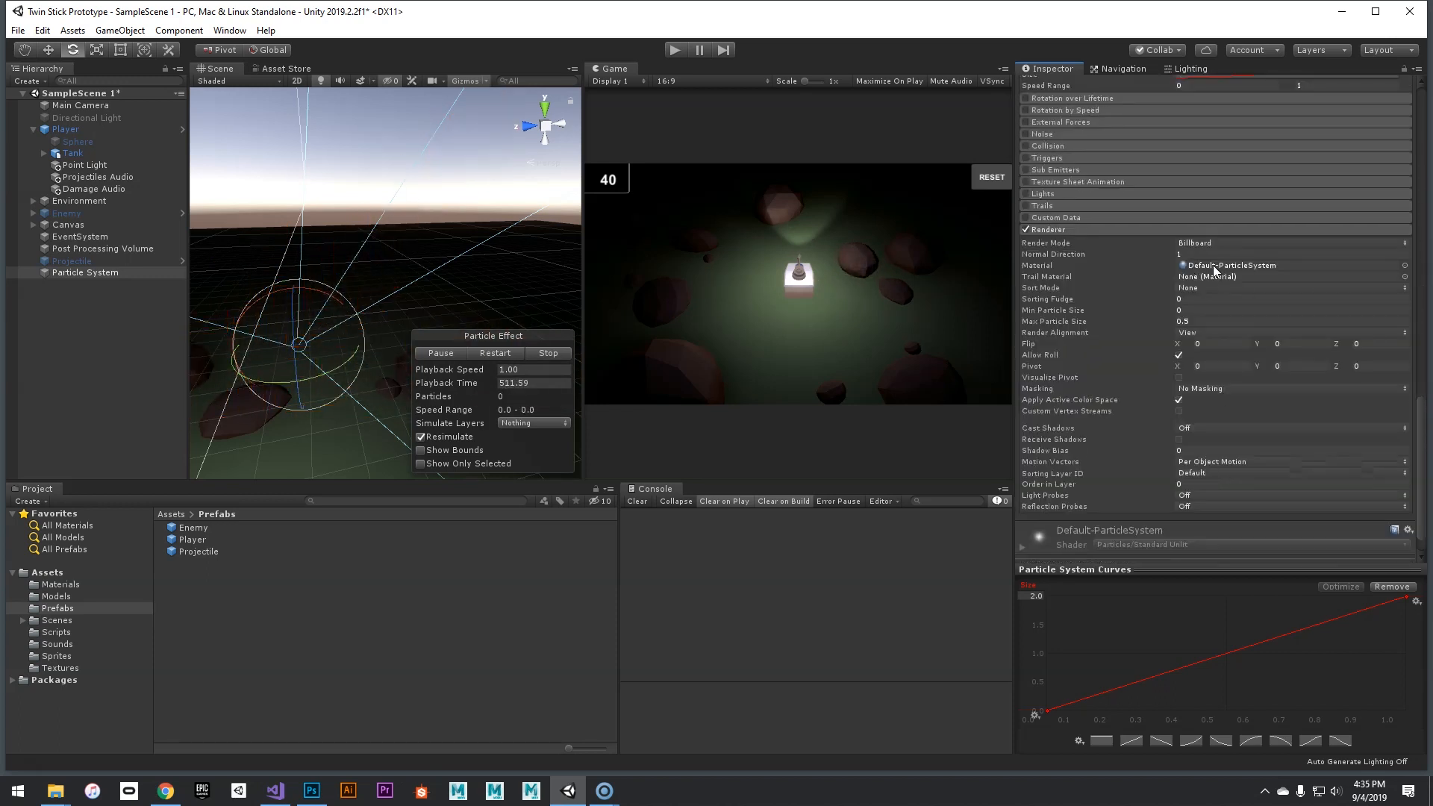
{"action": "left_click", "coordinate": [1206, 269]}
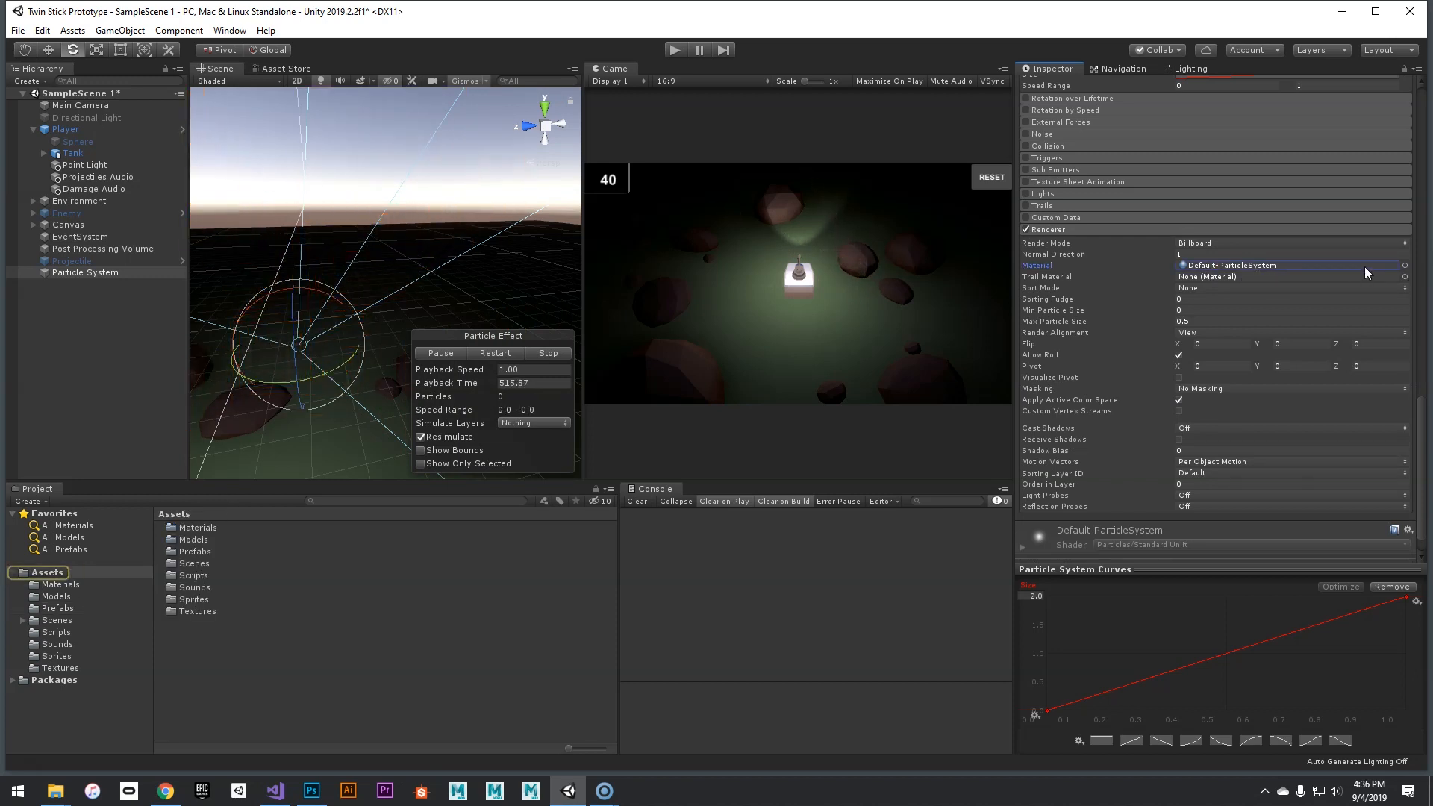
{"action": "scroll", "coordinate": [1278, 410], "scroll_direction": "down", "scroll_amount": 2}
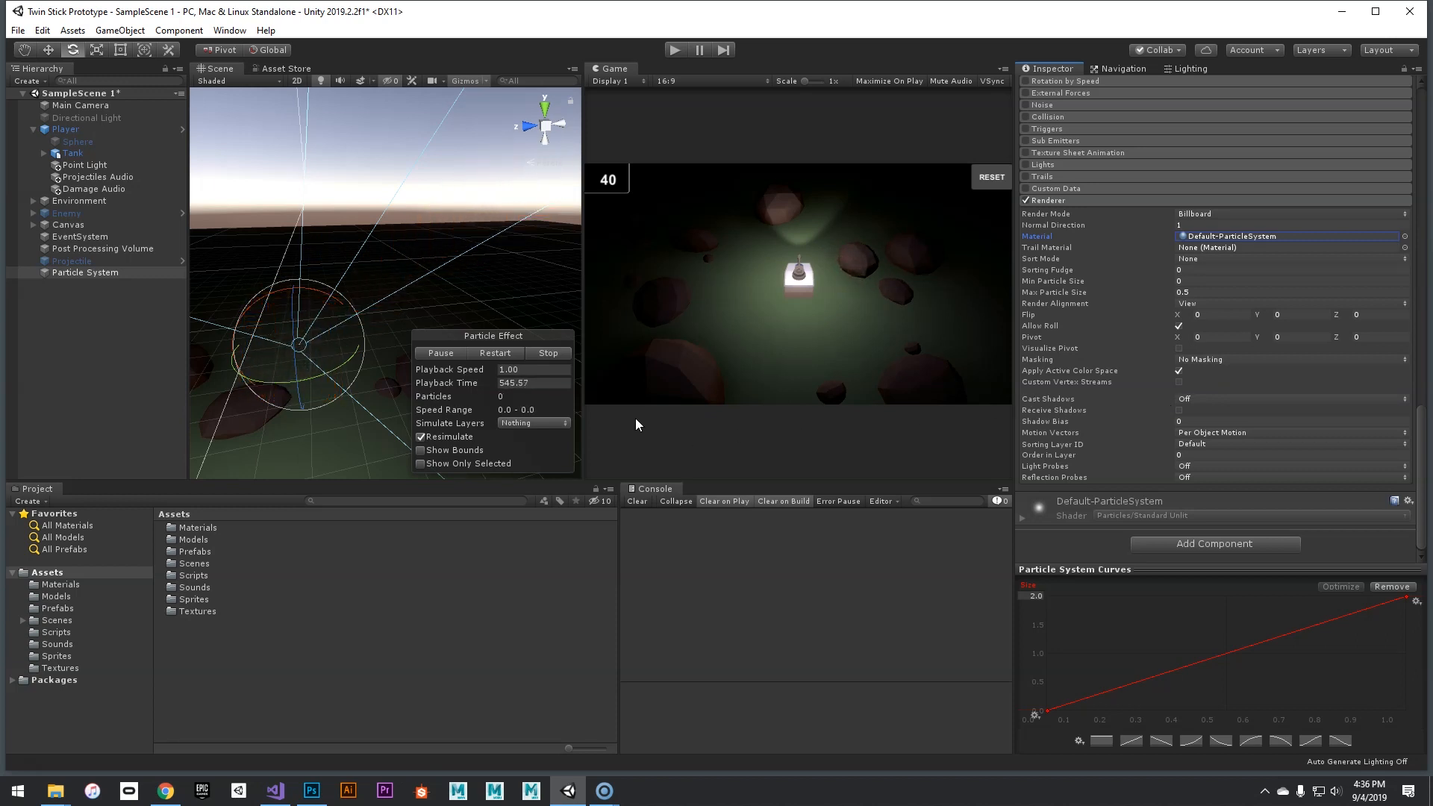
- Set the Particle System's Transform Position to 0 on X, Y and Z
{"action": "left_click_drag", "start_coordinate": [1422, 427], "coordinate": [1420, 112]}
{"action": "left_click", "coordinate": [1221, 130]}
{"action": "type", "text": "0"}
{"action": "key", "text": "Tab"}
{"action": "type", "text": "0"}
- Set the Particle System's Rotation to 0 on X and Y and return to the Move tool
{"action": "key", "text": "Tab"}
{"action": "type", "text": "0"}
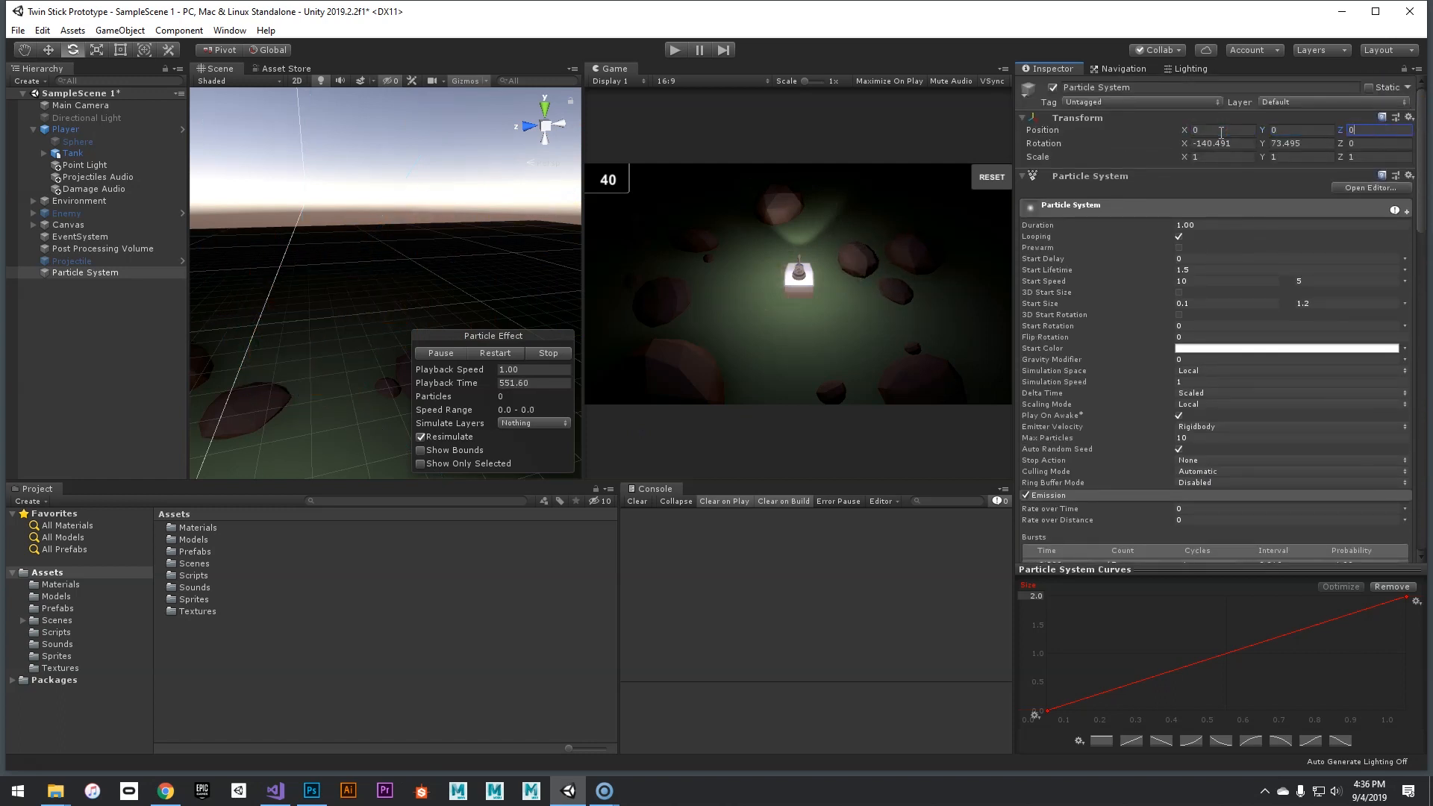
{"action": "left_click", "coordinate": [1227, 141]}
{"action": "type", "text": "0"}
{"action": "key", "text": "Tab"}
{"action": "type", "text": "0"}
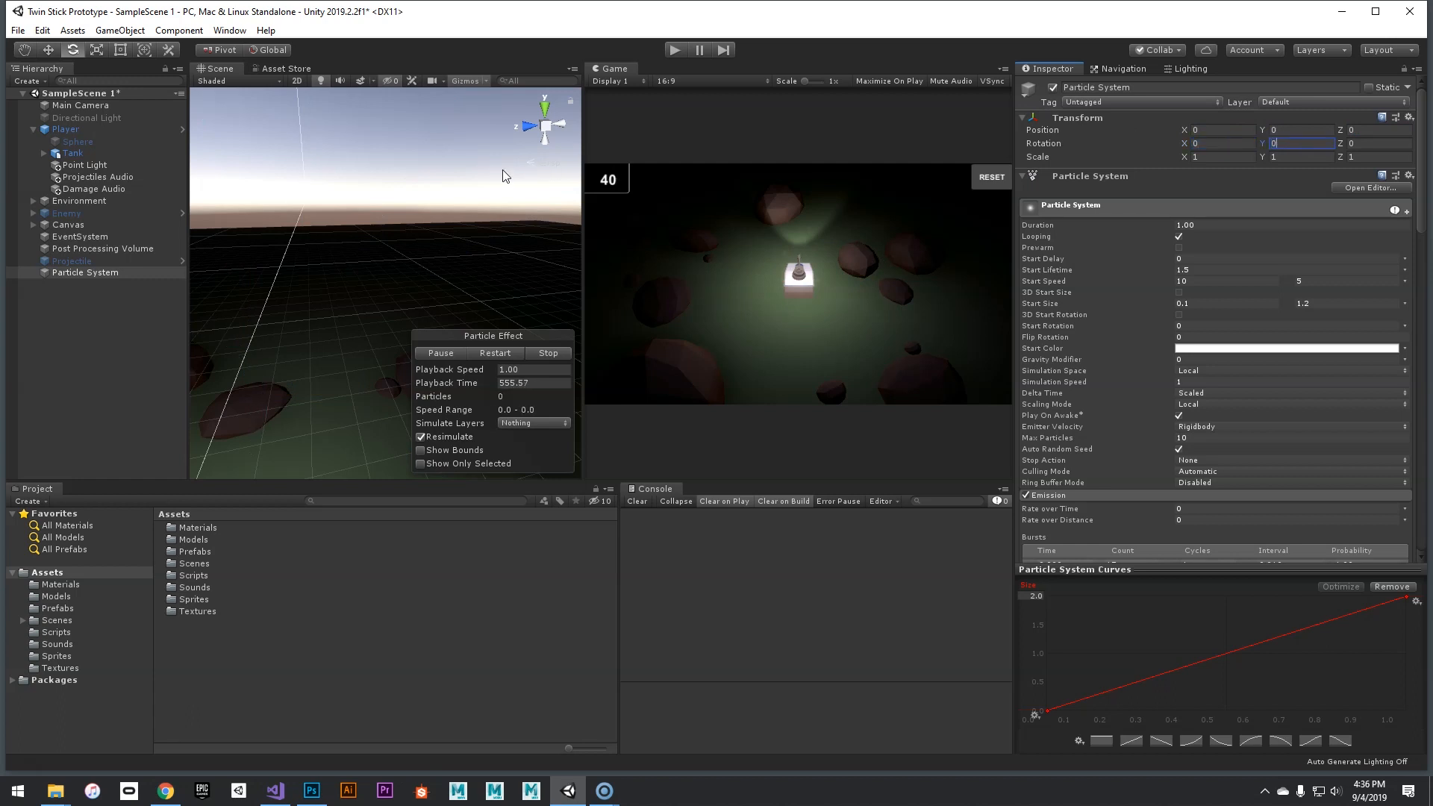
{"action": "right_click_drag", "start_coordinate": [501, 173], "coordinate": [319, 306]}
{"action": "key", "text": "s"}
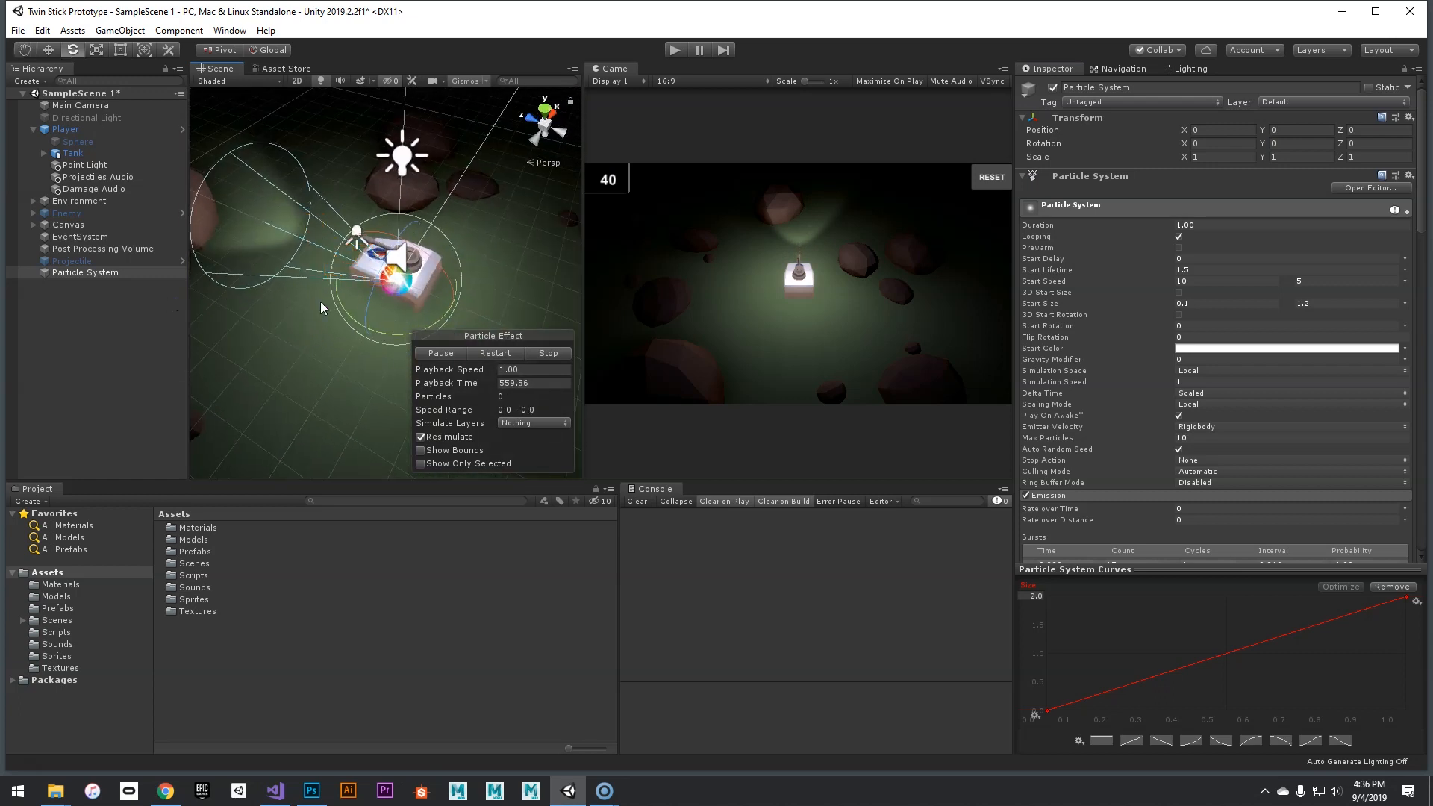
{"action": "key", "text": "w"}
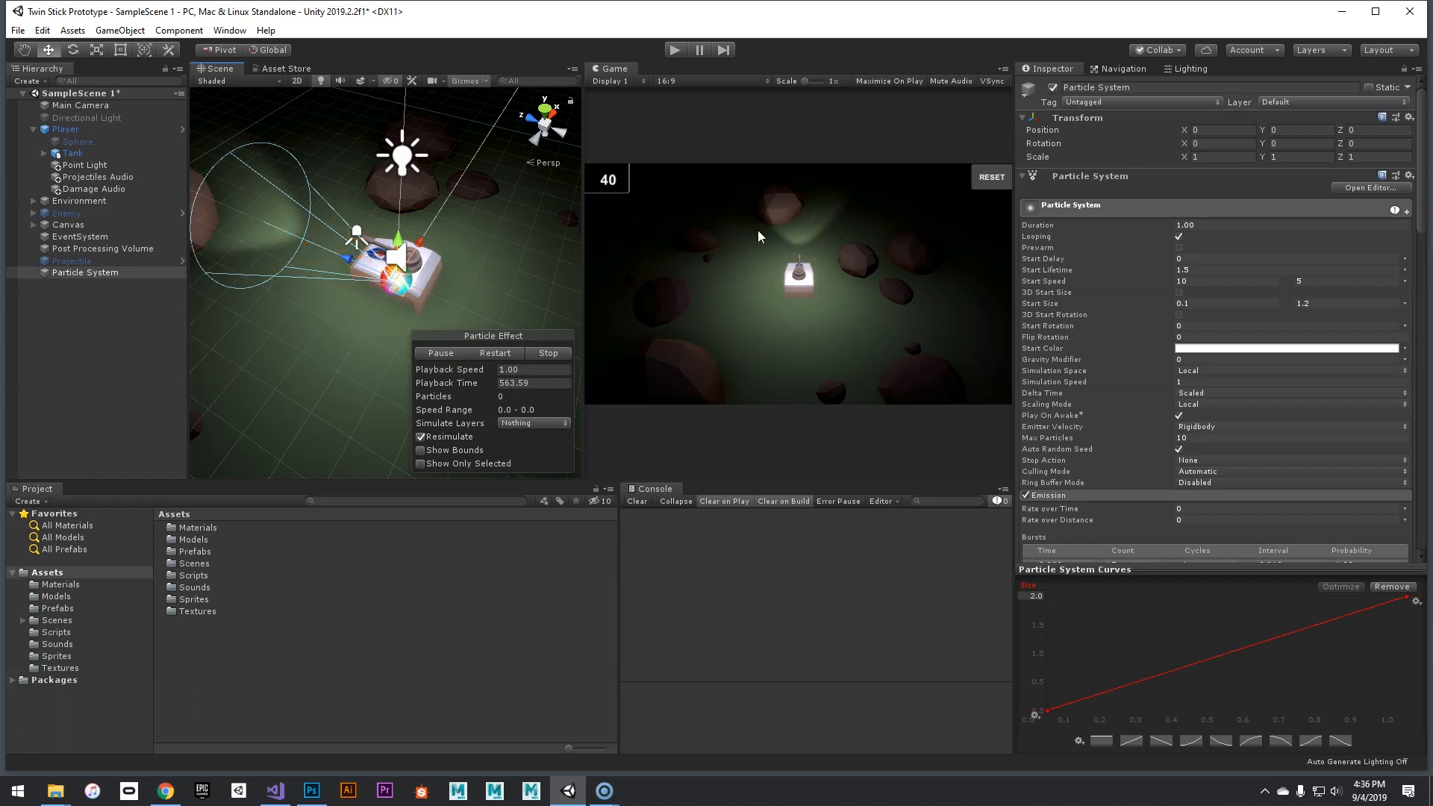
- Rename the Particle System object in the scene as Bullet Hit
{"action": "left_click", "coordinate": [69, 275]}
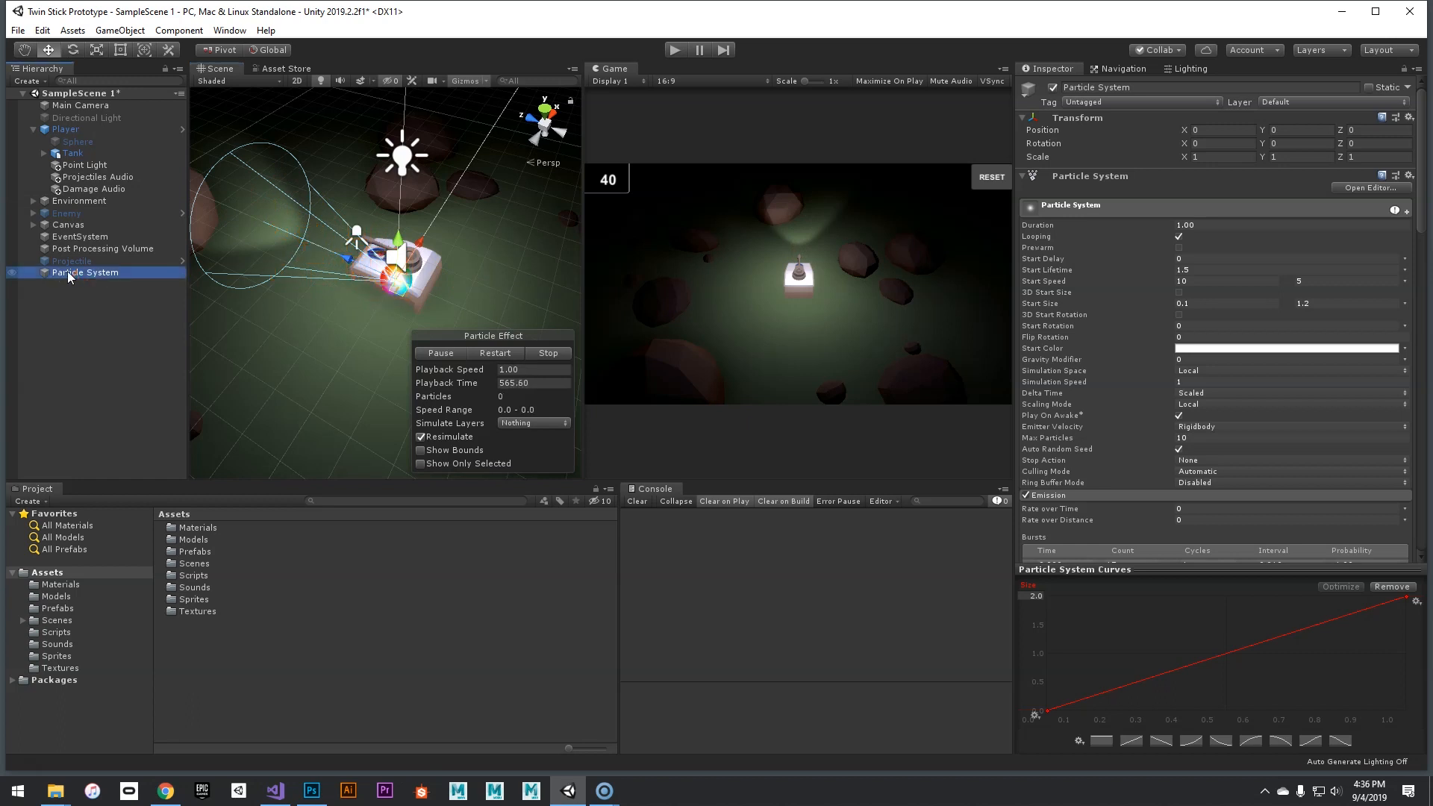
{"action": "left_click", "coordinate": [69, 275]}
{"action": "type", "text": "Bu"}
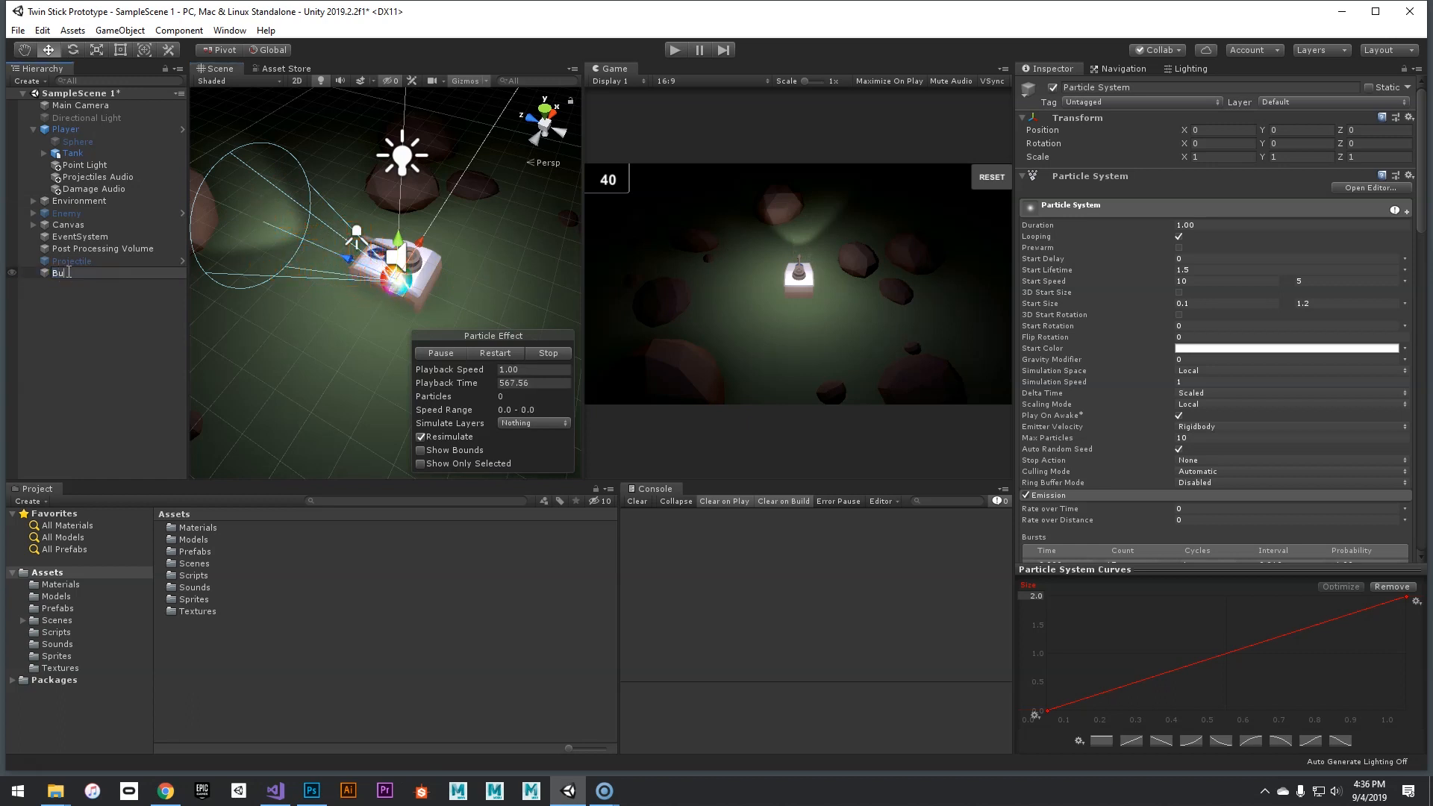
{"action": "type", "text": "llet Hit"}
{"action": "key", "text": "Return"}
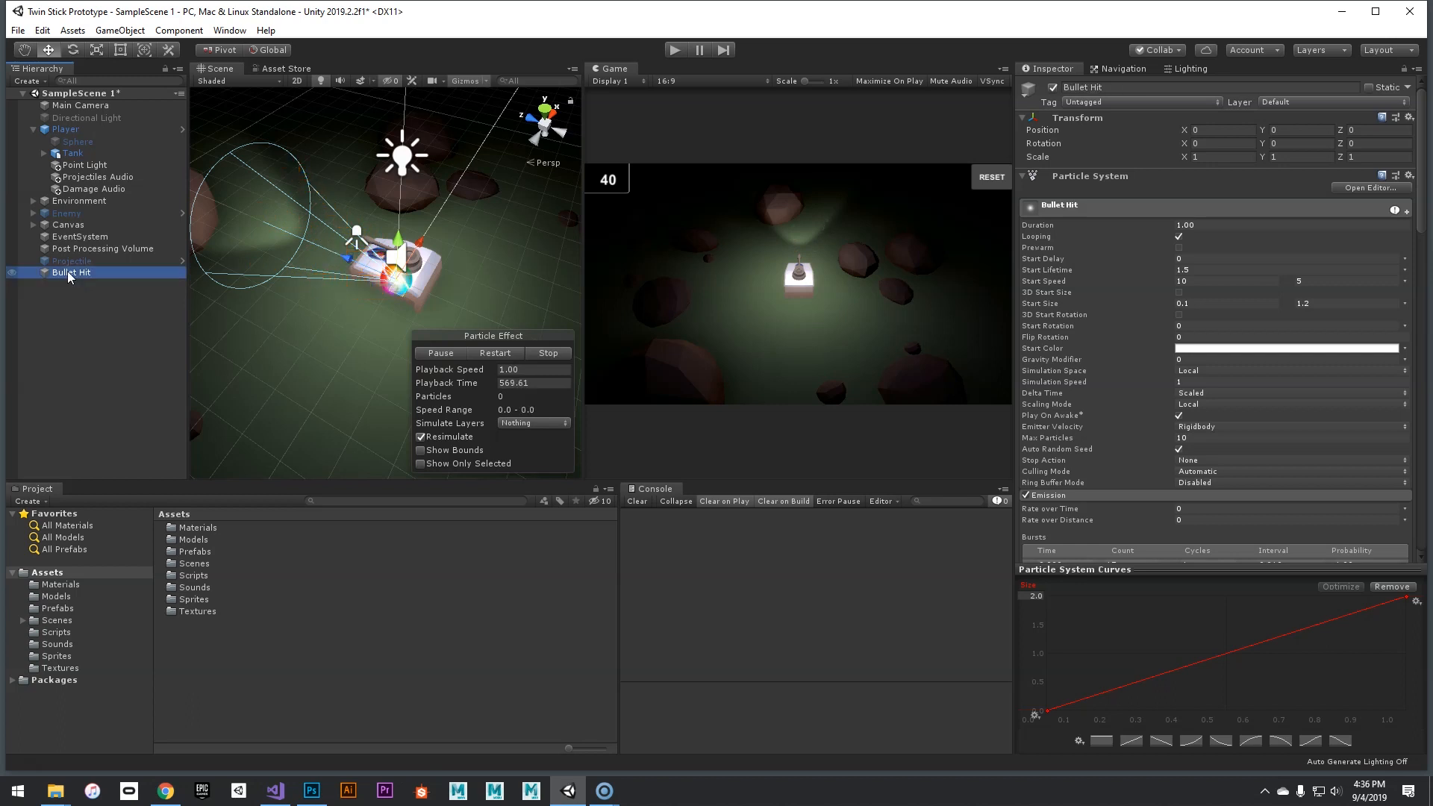
- Save Bullet Hit as a prefab in the Prefabs folder and deactivate its instance in the scene
{"action": "left_click", "coordinate": [71, 608]}
{"action": "left_click_drag", "start_coordinate": [72, 280], "coordinate": [246, 631]}
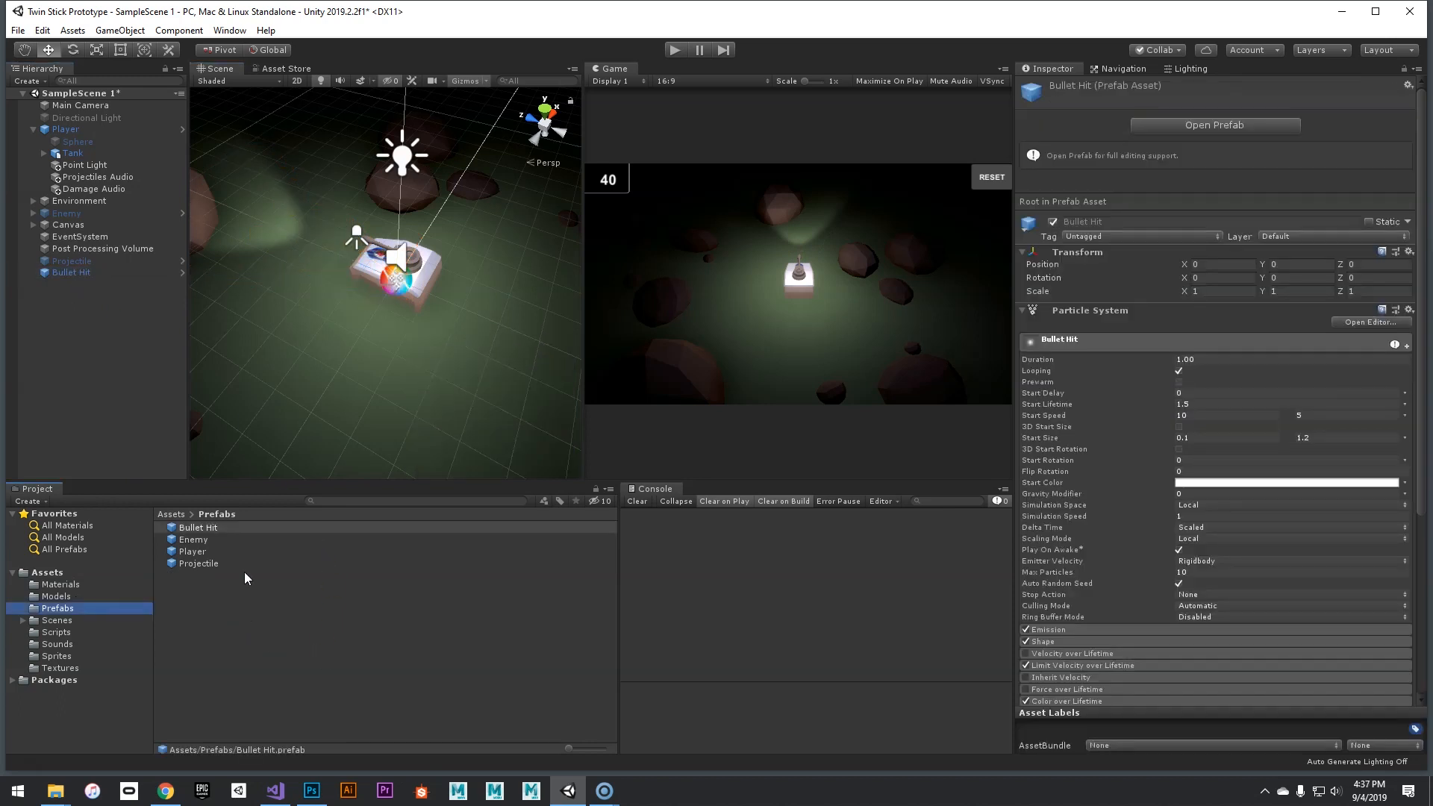
{"action": "left_click", "coordinate": [107, 277]}
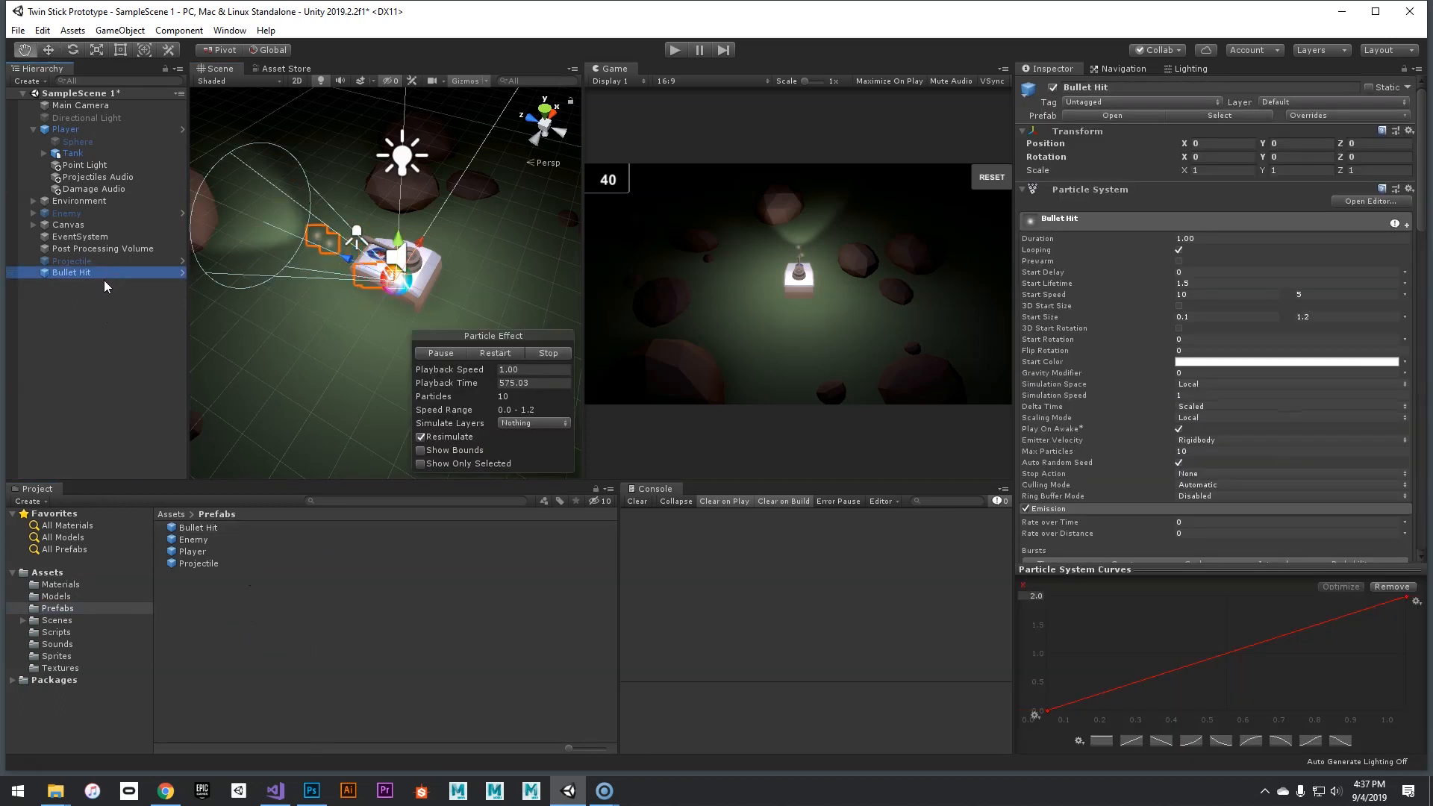
{"action": "left_click", "coordinate": [108, 298]}
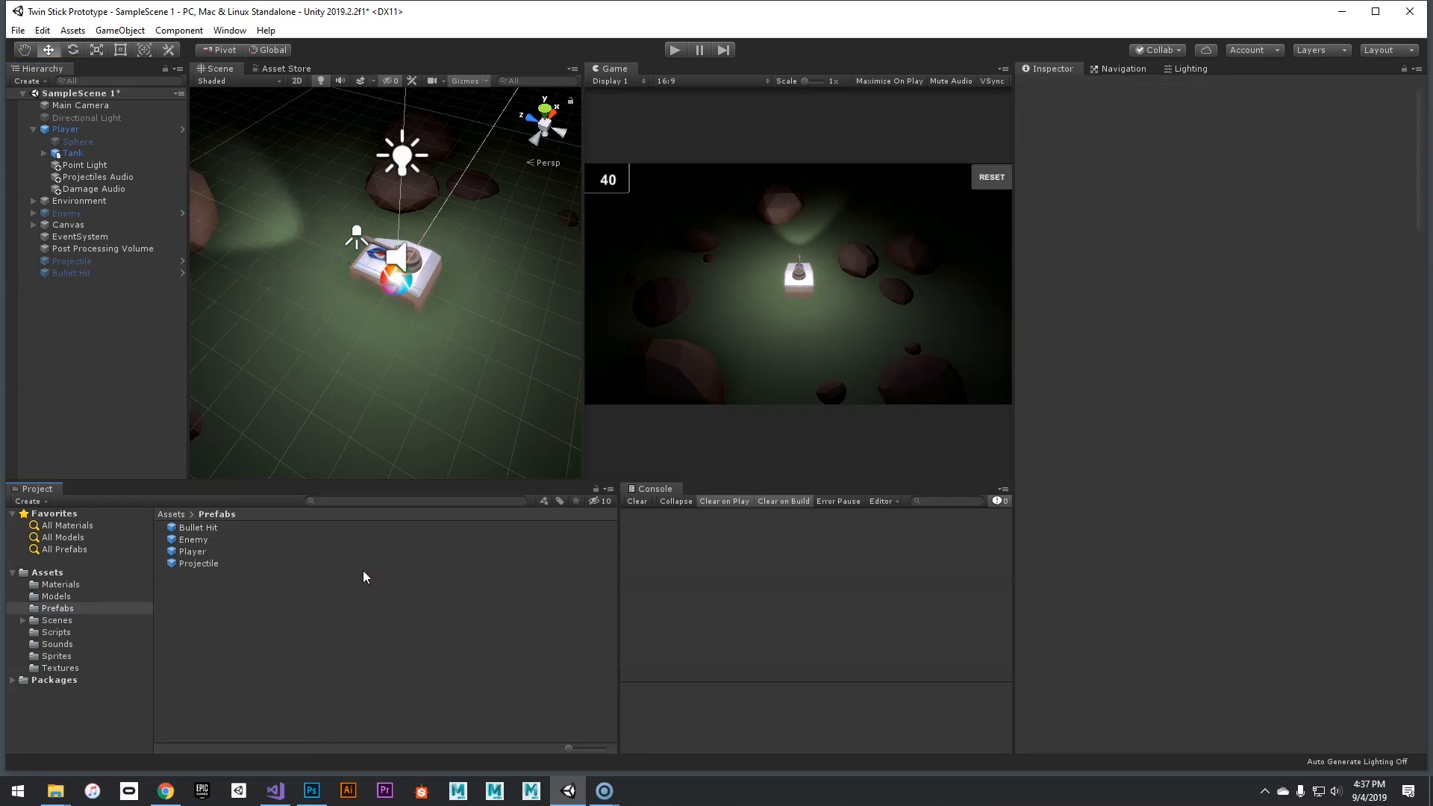
- Select the Projectile prefab and open its Projectile script in Visual Studio
{"action": "left_click", "coordinate": [219, 566]}
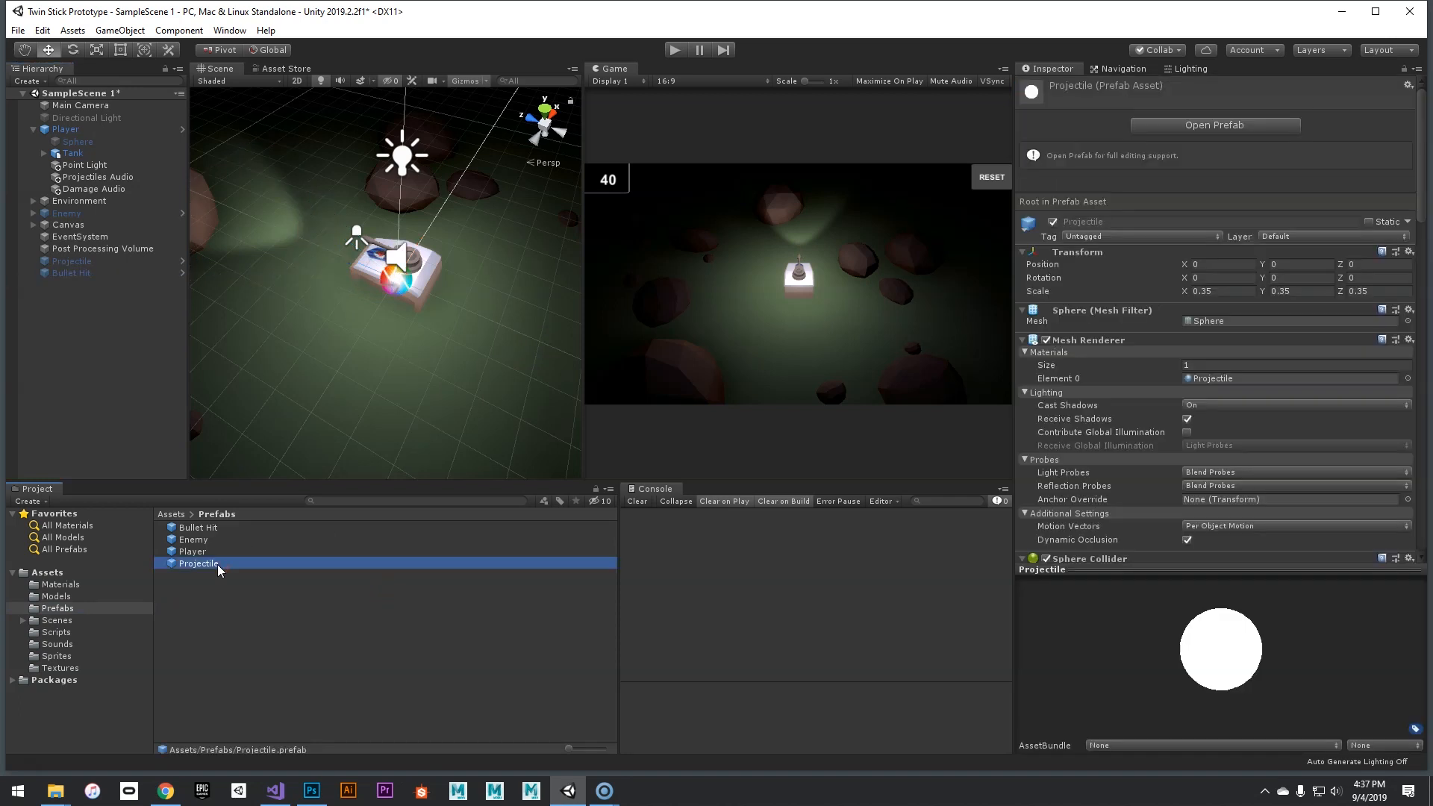
{"action": "scroll", "coordinate": [1245, 466], "scroll_direction": "down", "scroll_amount": 10}
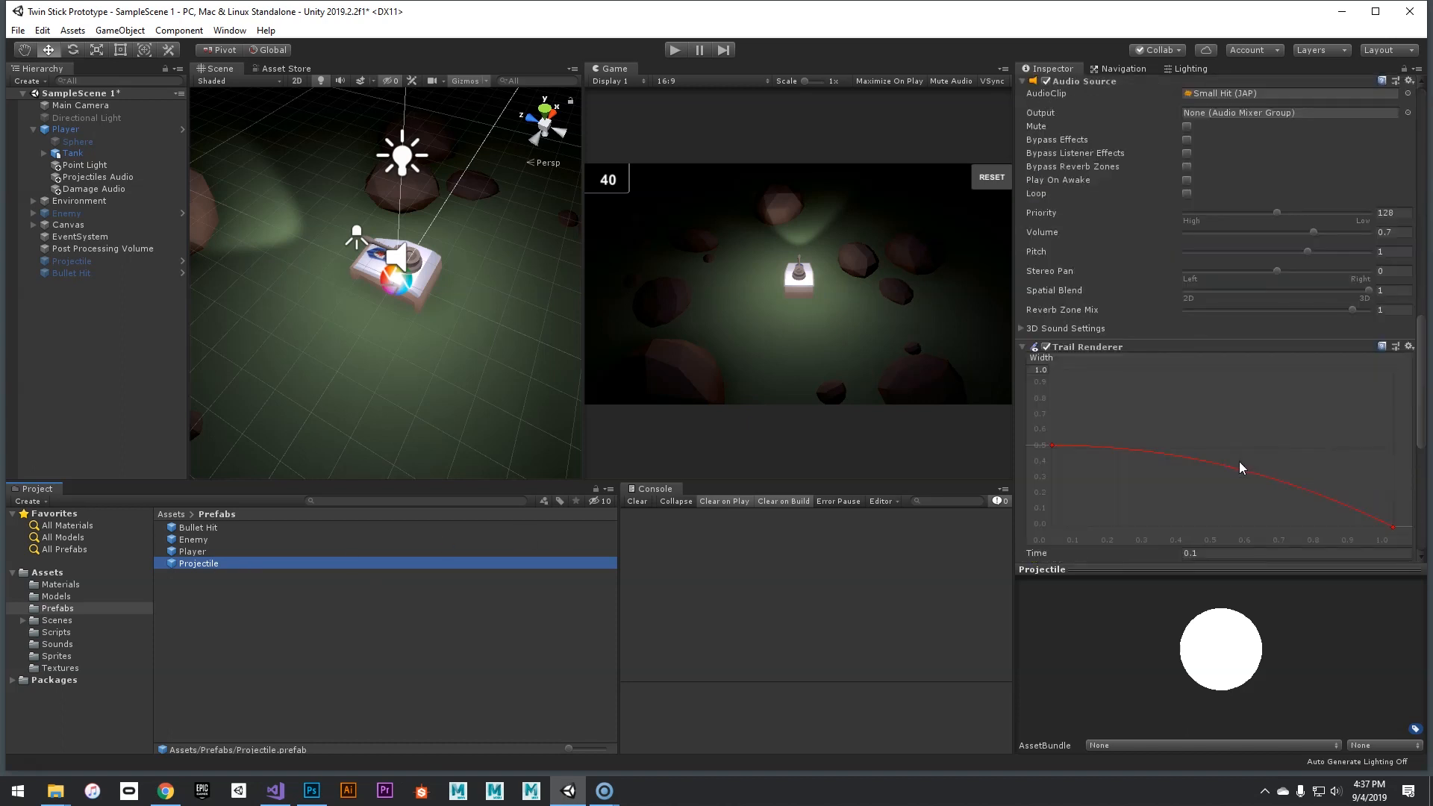
{"action": "scroll", "coordinate": [1241, 468], "scroll_direction": "up", "scroll_amount": 7}
{"action": "scroll", "coordinate": [1242, 468], "scroll_direction": "down", "scroll_amount": 6}
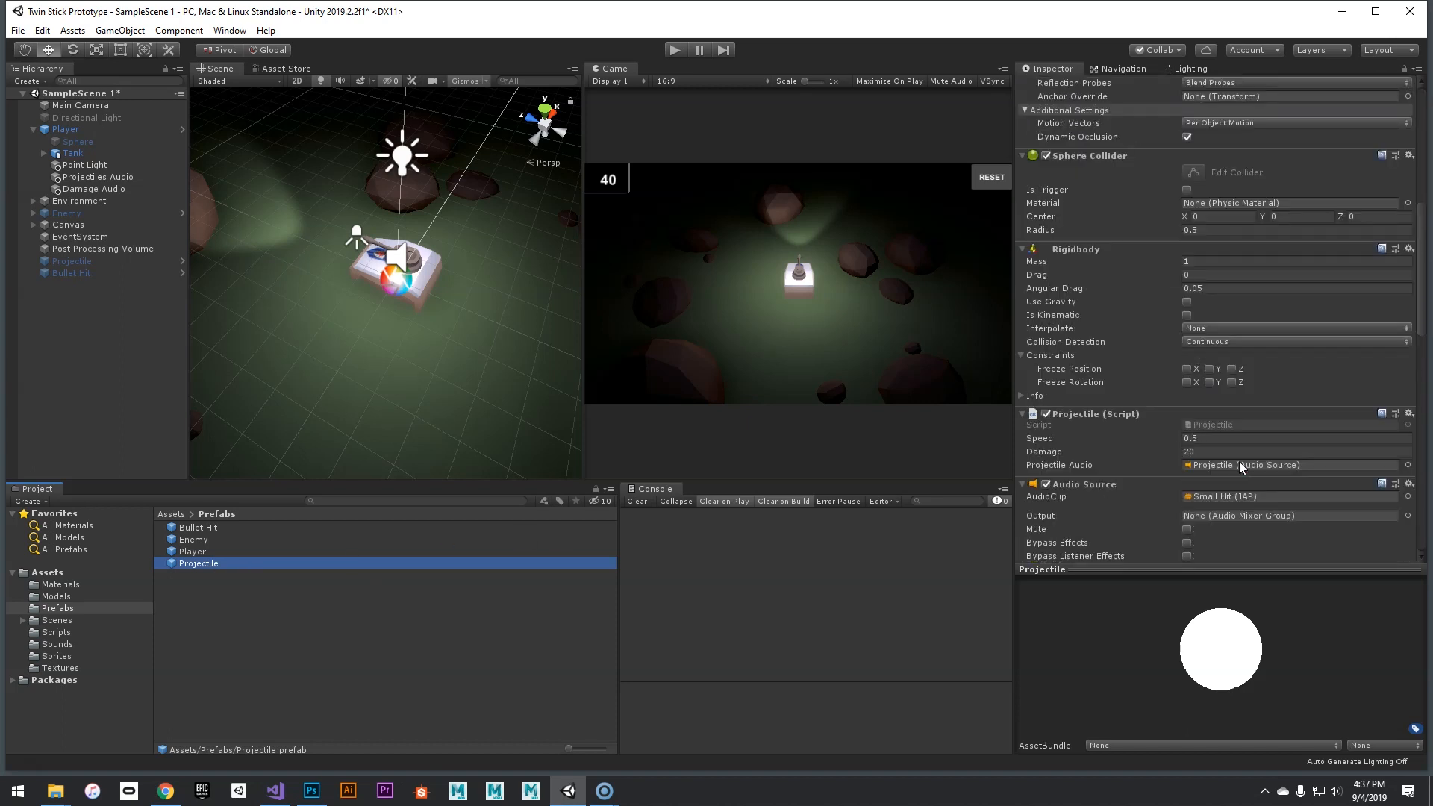
{"action": "double_click", "coordinate": [1227, 426]}
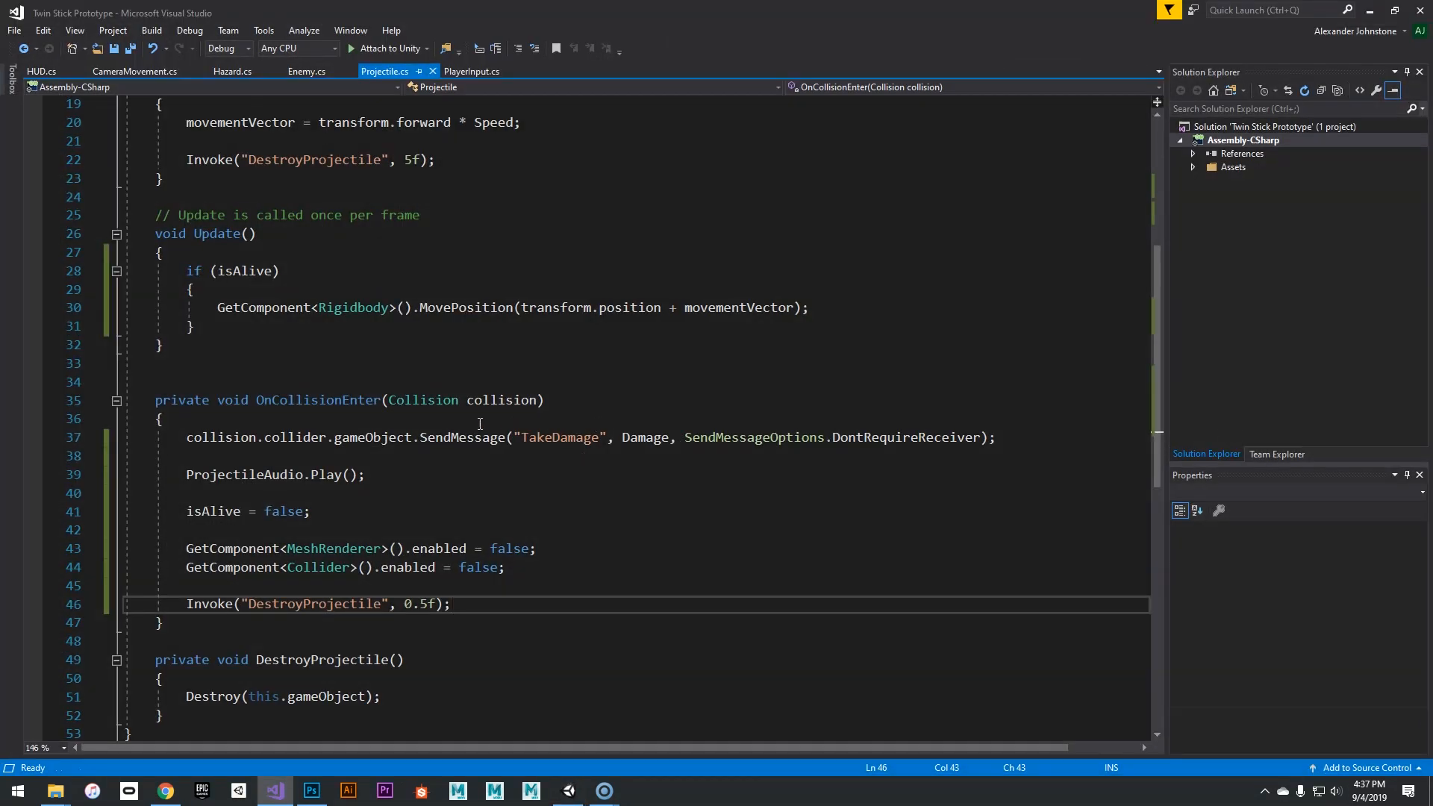
- Declare a public GameObject field named BulletHitPrefab below the ProjectileAudio field in the Projectile class
{"action": "scroll", "coordinate": [480, 423], "scroll_direction": "up", "scroll_amount": 6}
{"action": "left_click", "coordinate": [456, 290]}
{"action": "key", "text": "Return"}
{"action": "key", "text": "Return"}
{"action": "type", "text": "public GameObject"}
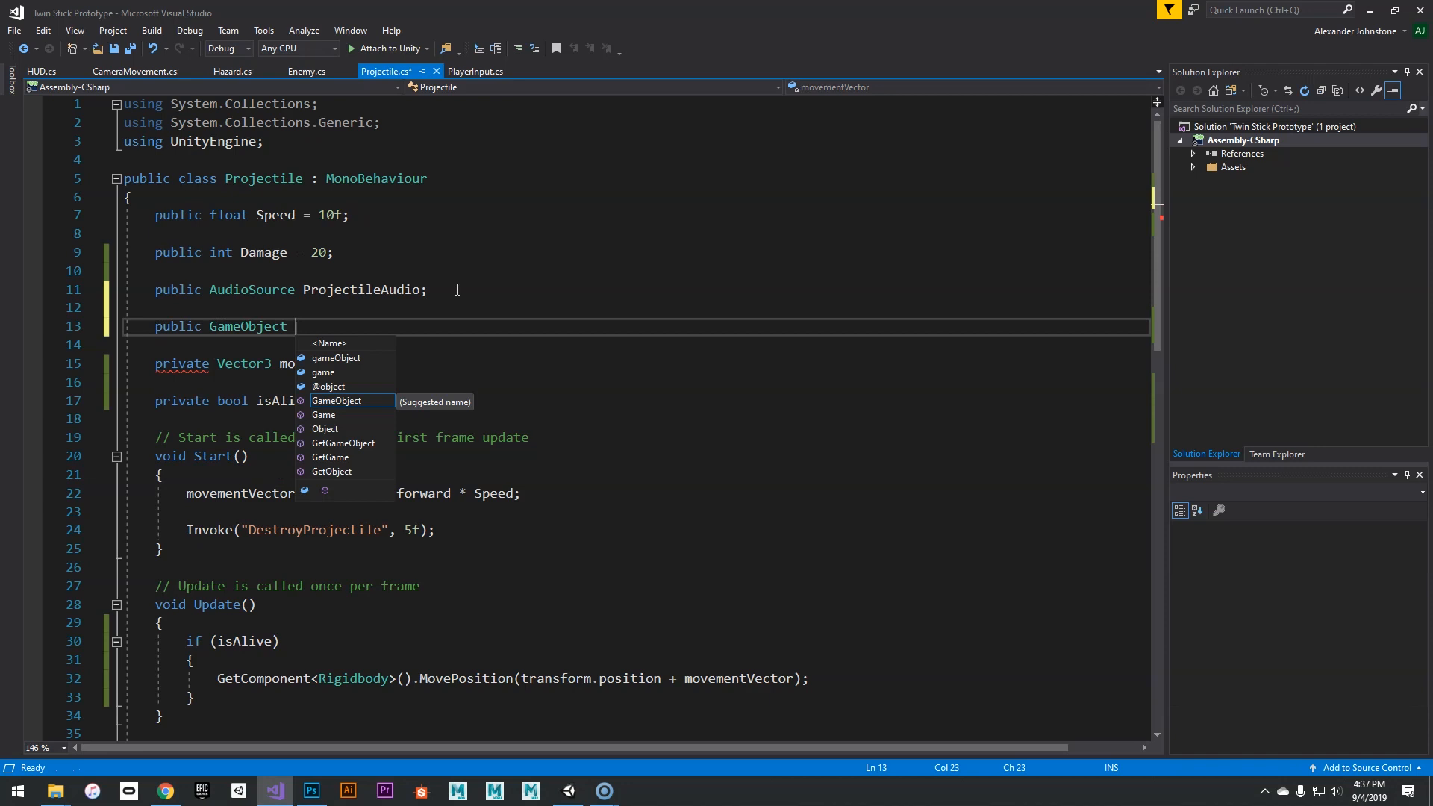
{"action": "type", "text": " Bullet"}
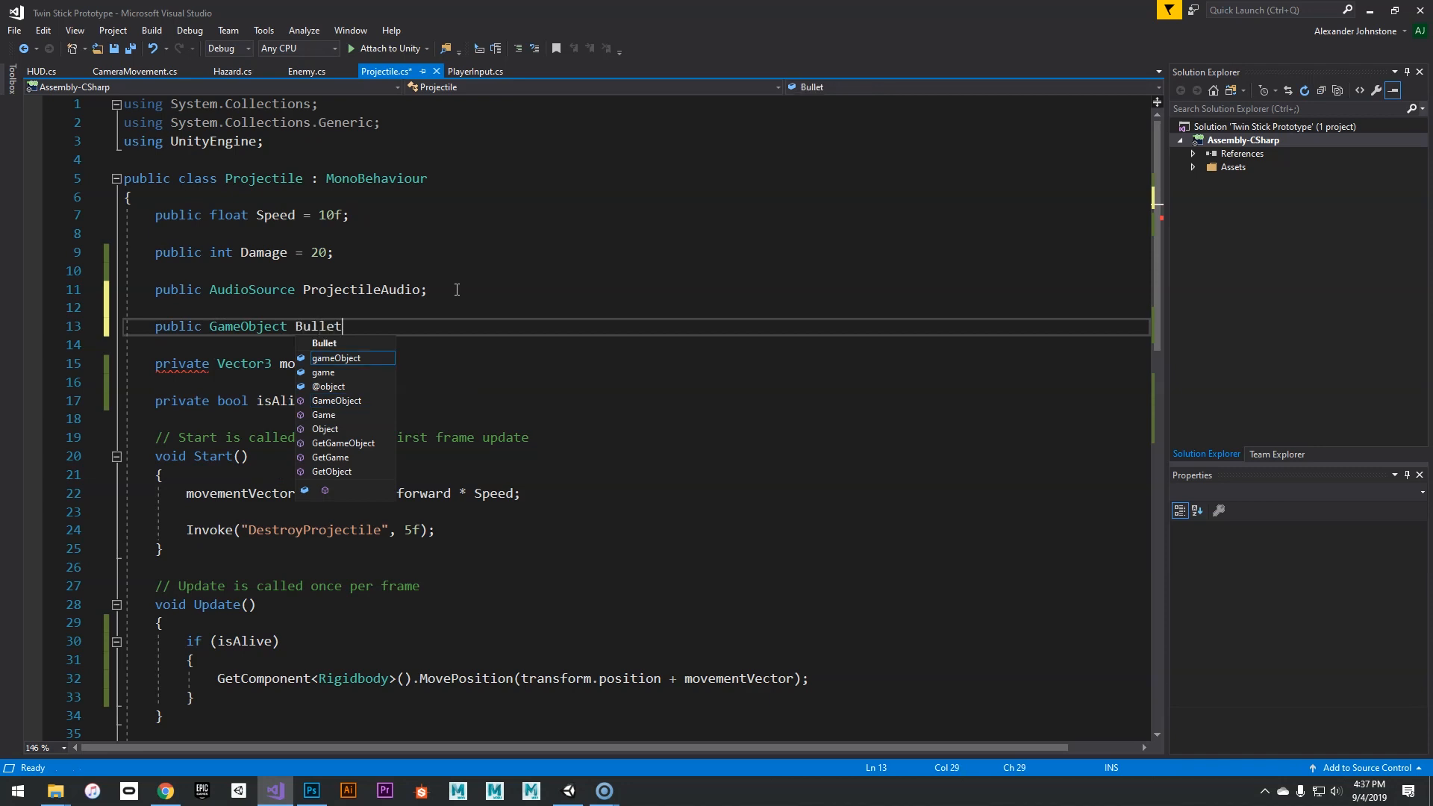
{"action": "type", "text": "HitPrefab;"}
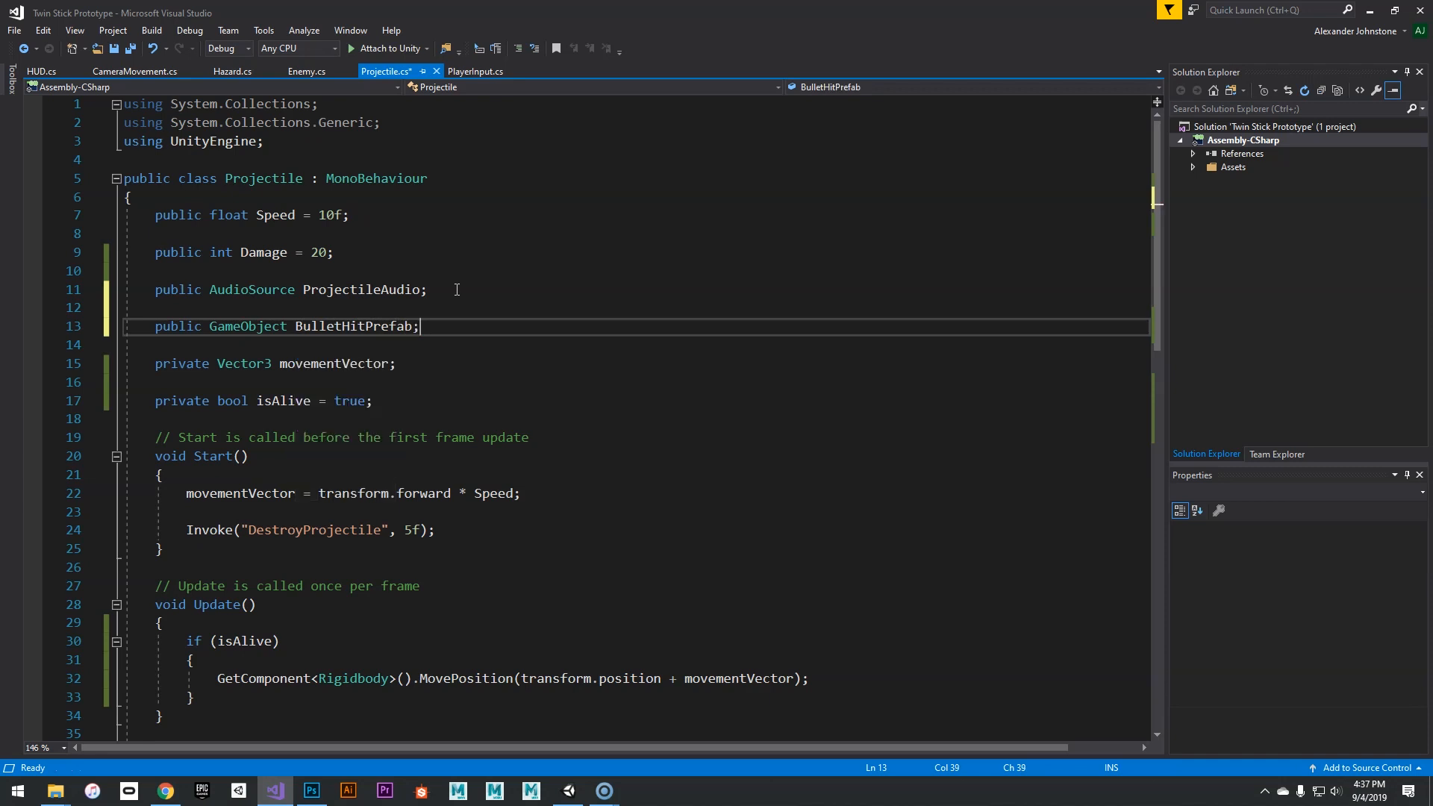
{"action": "double_click", "coordinate": [379, 323]}
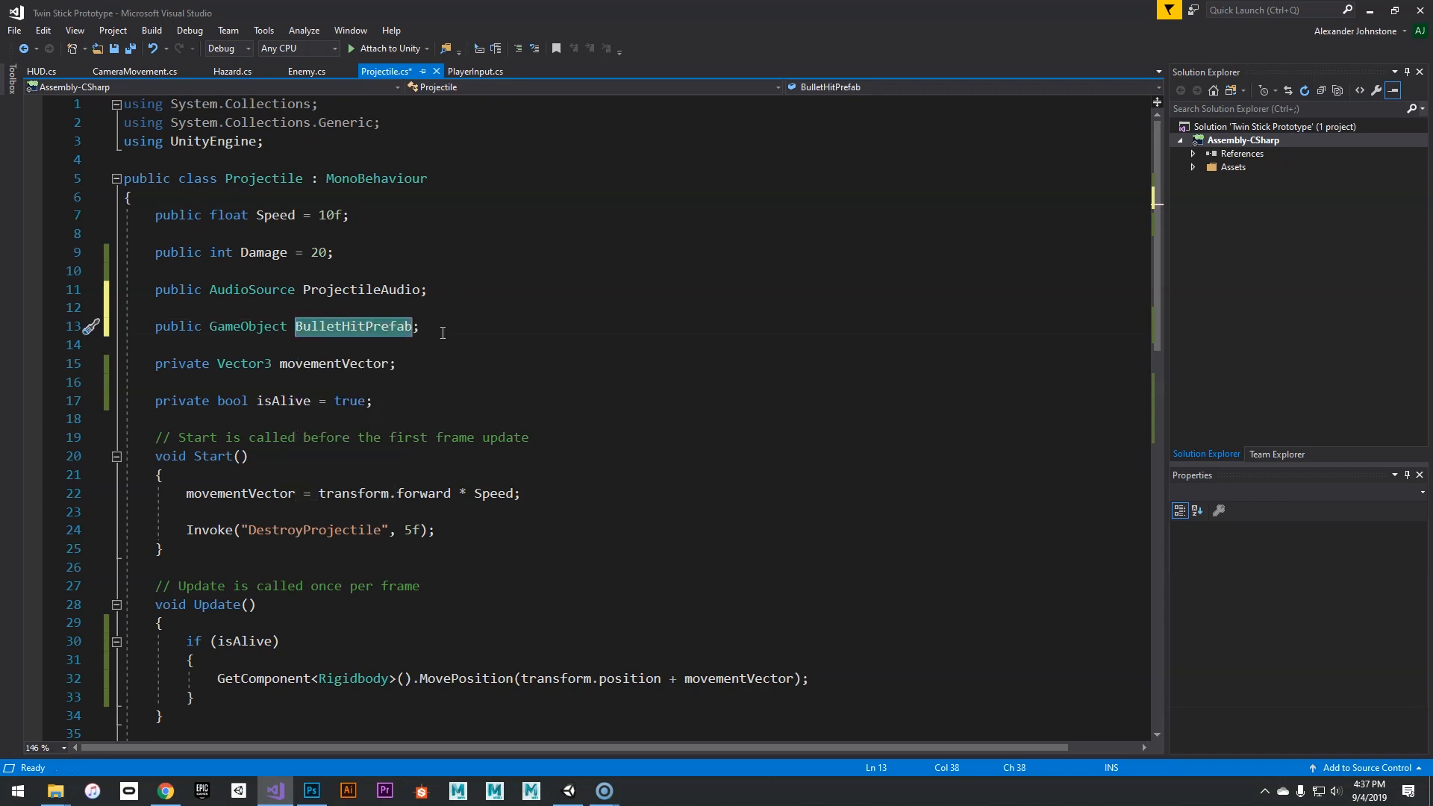
- Start an Instantiate call in OnCollisionEnter, below the line disabling the Collider, with BulletHitPrefab as the first argument
{"action": "scroll", "coordinate": [506, 334], "scroll_direction": "down", "scroll_amount": 3}
{"action": "scroll", "coordinate": [506, 334], "scroll_direction": "down", "scroll_amount": 5}
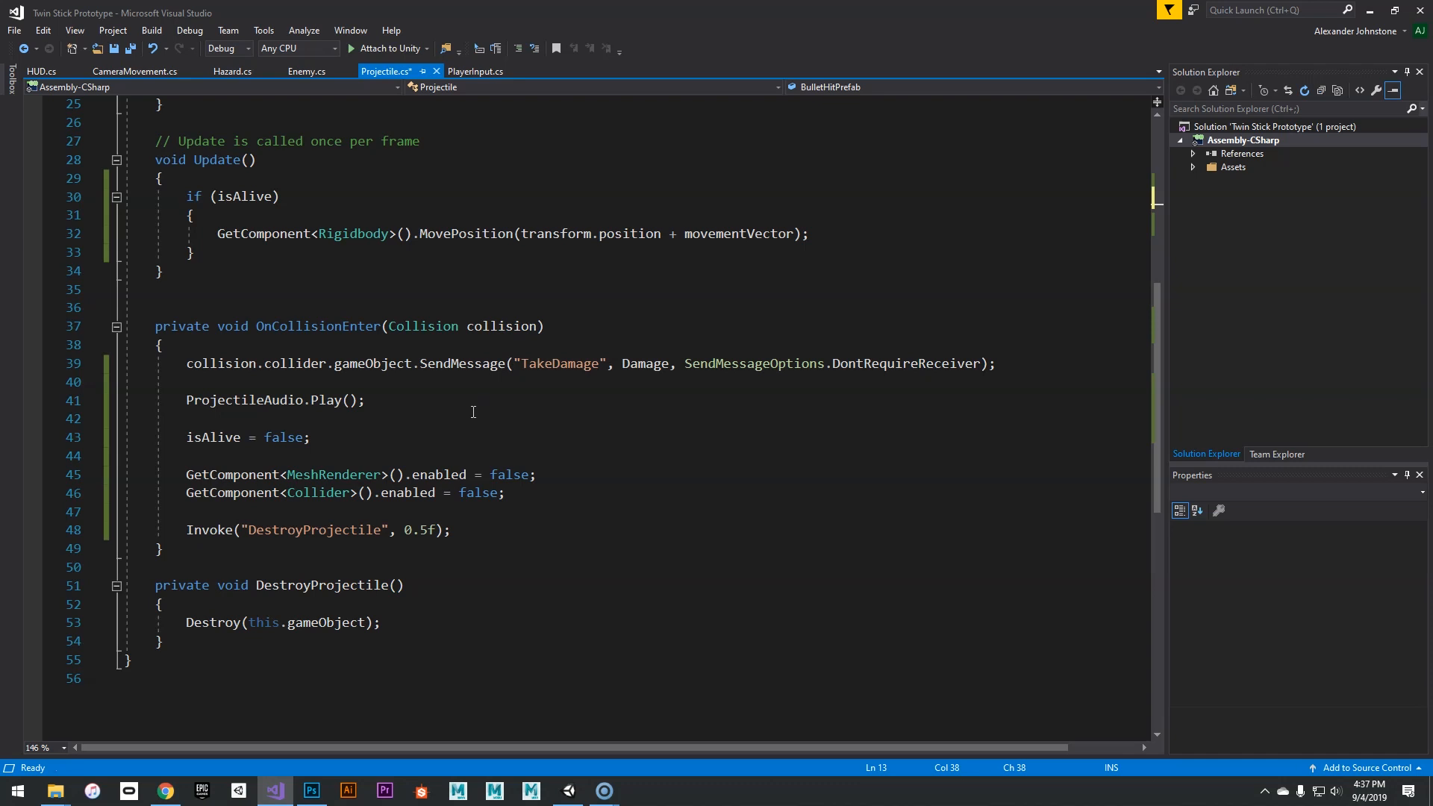
{"action": "left_click", "coordinate": [531, 493]}
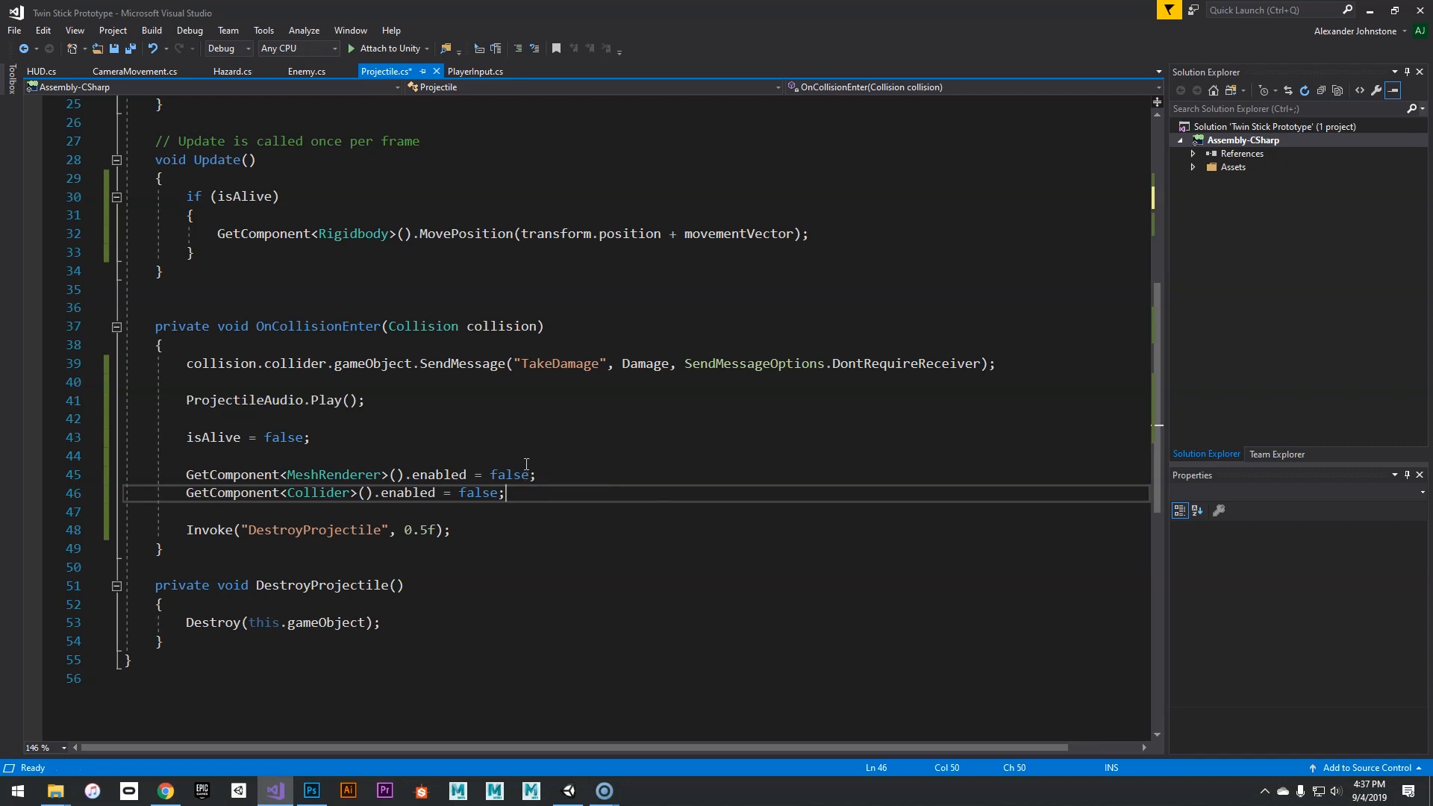
{"action": "key", "text": "Return"}
{"action": "key", "text": "Return"}
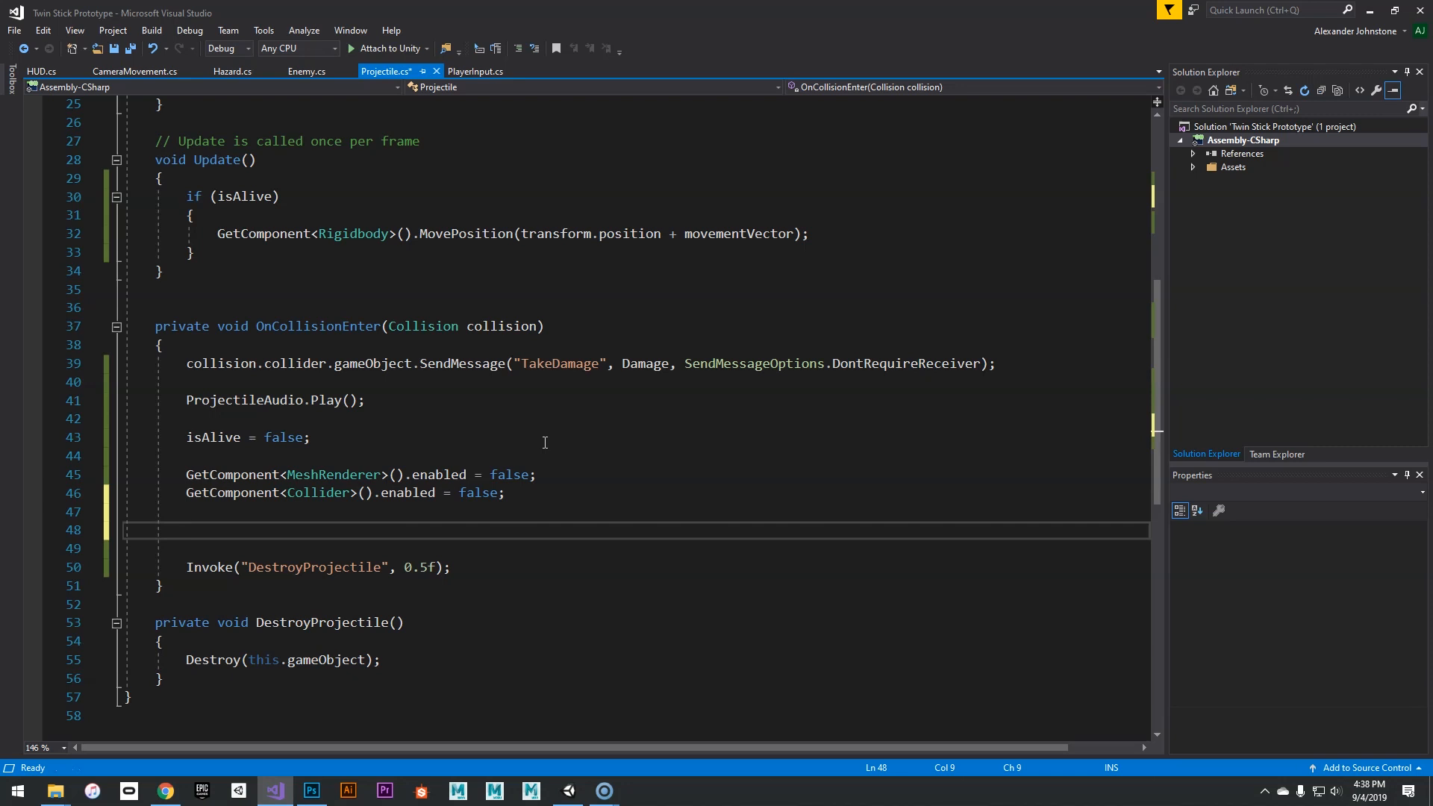
{"action": "type", "text": "In"}
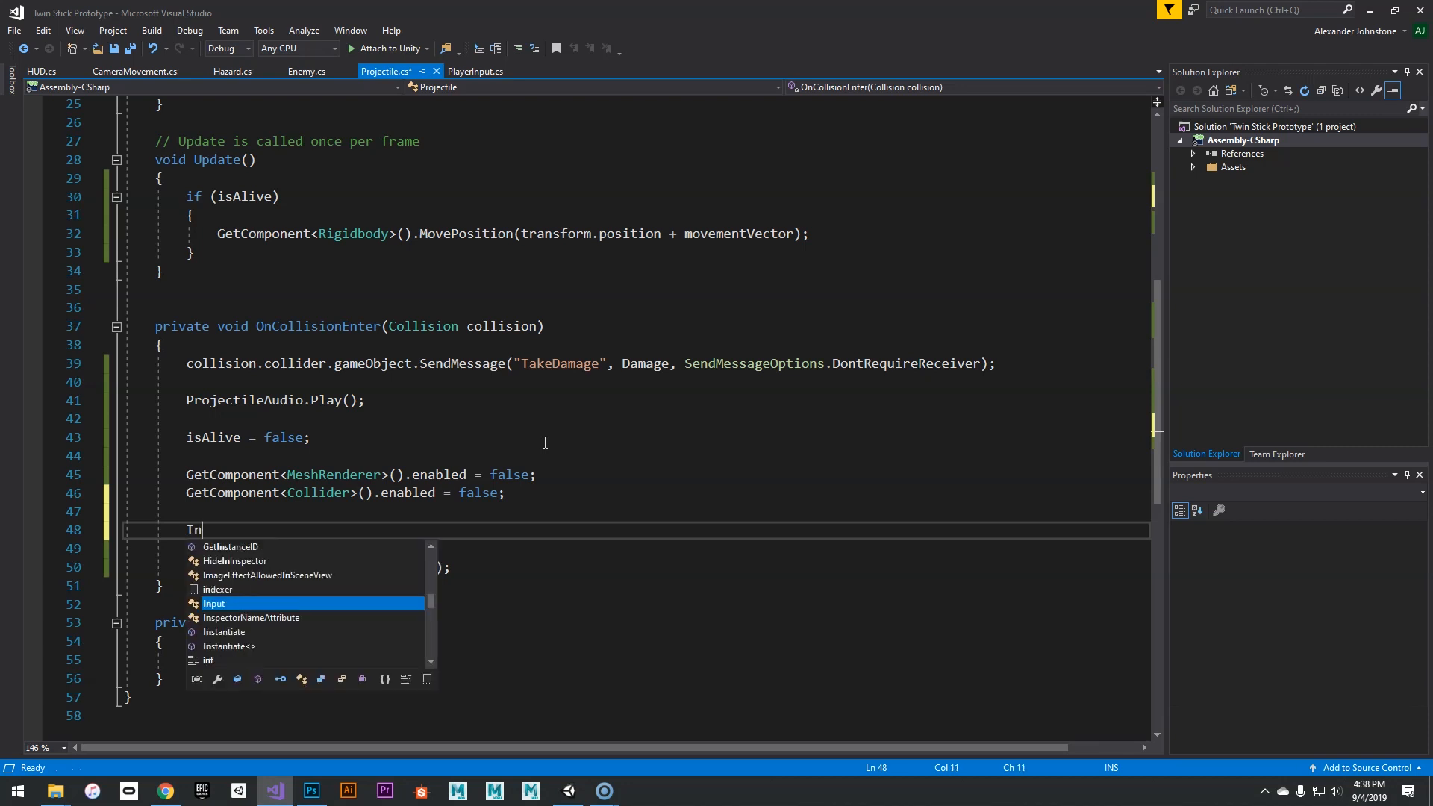
{"action": "type", "text": "st"}
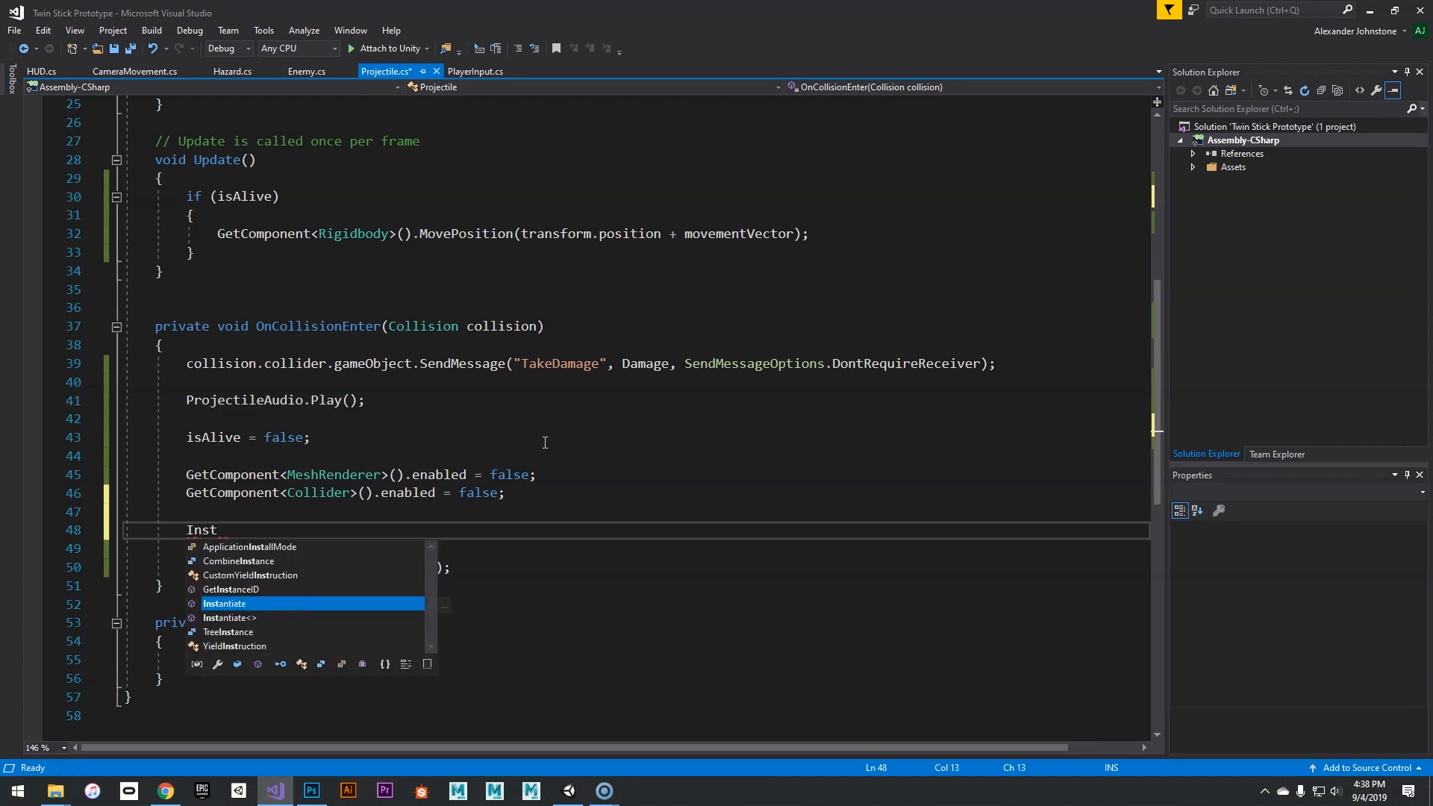
{"action": "key", "text": "Tab"}
{"action": "type", "text": "("}
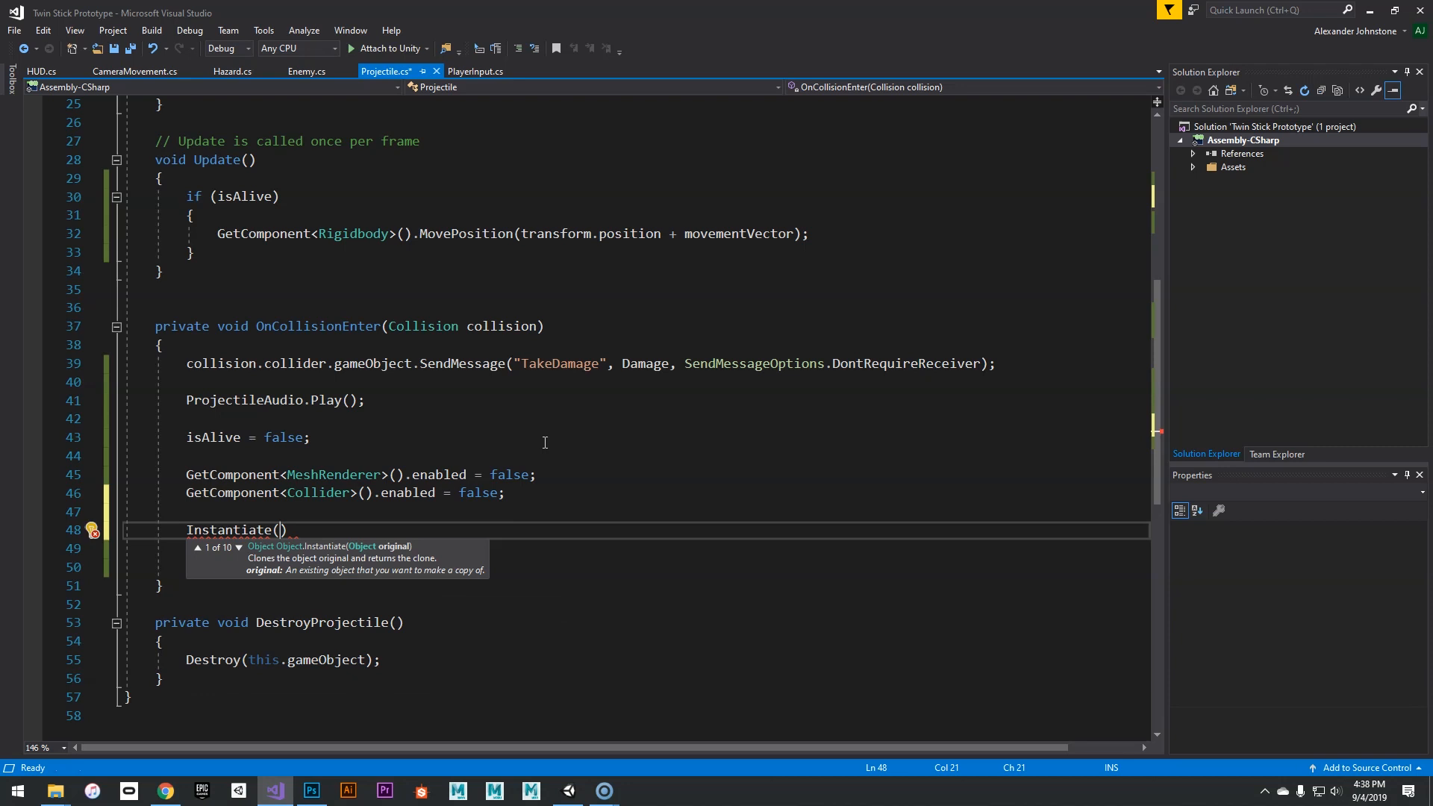
{"action": "type", "text": "Bule"}
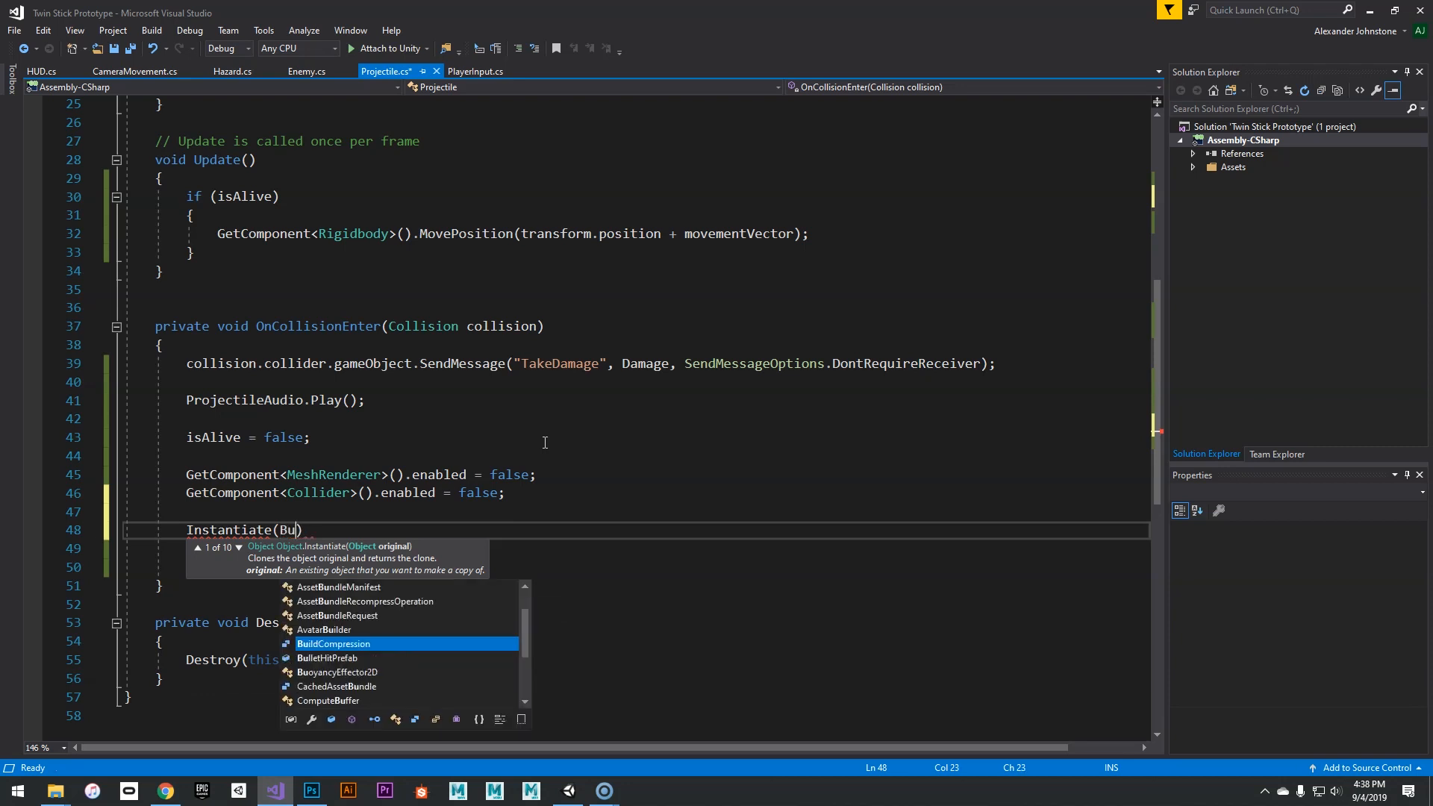
{"action": "key", "text": "Tab"}
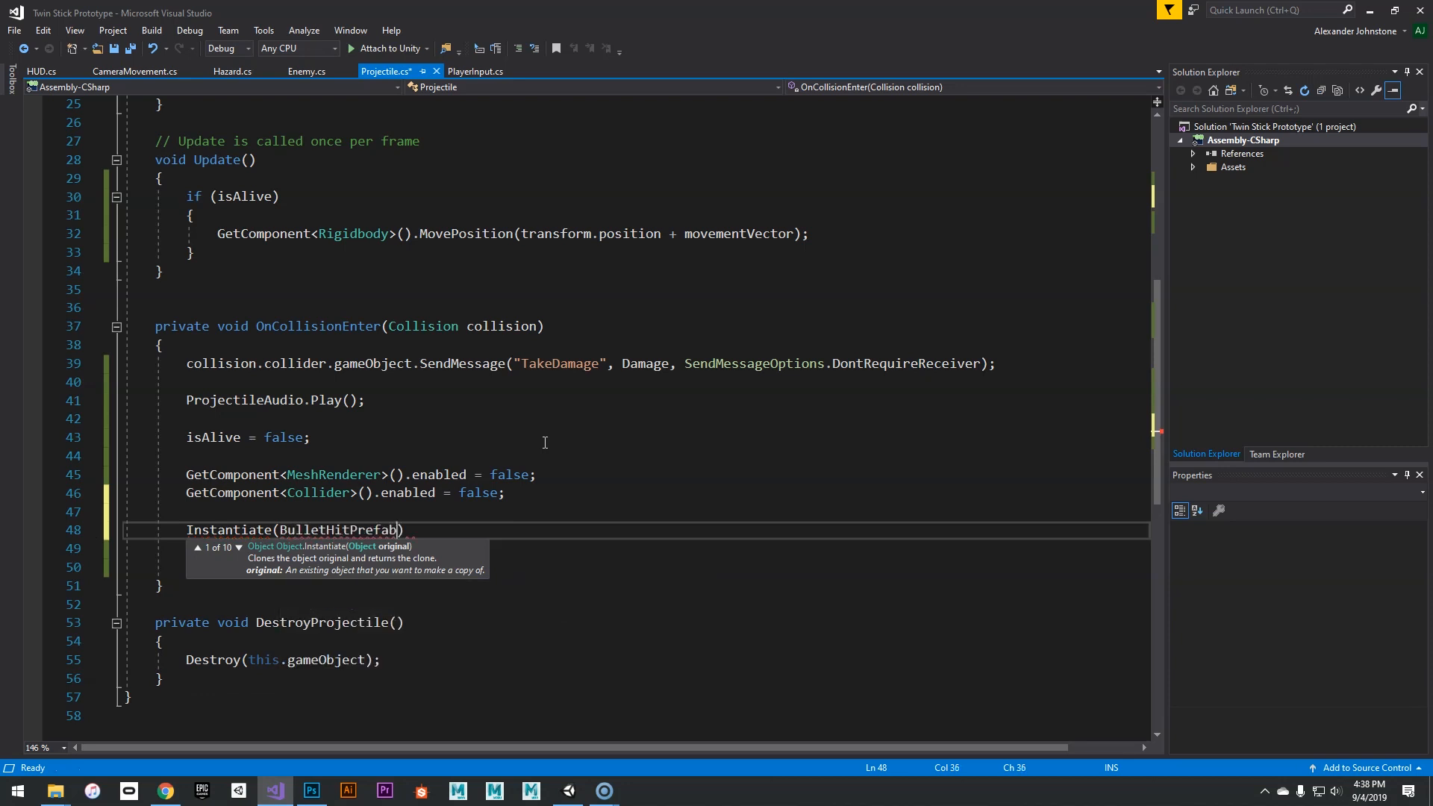
{"action": "type", "text": ","}
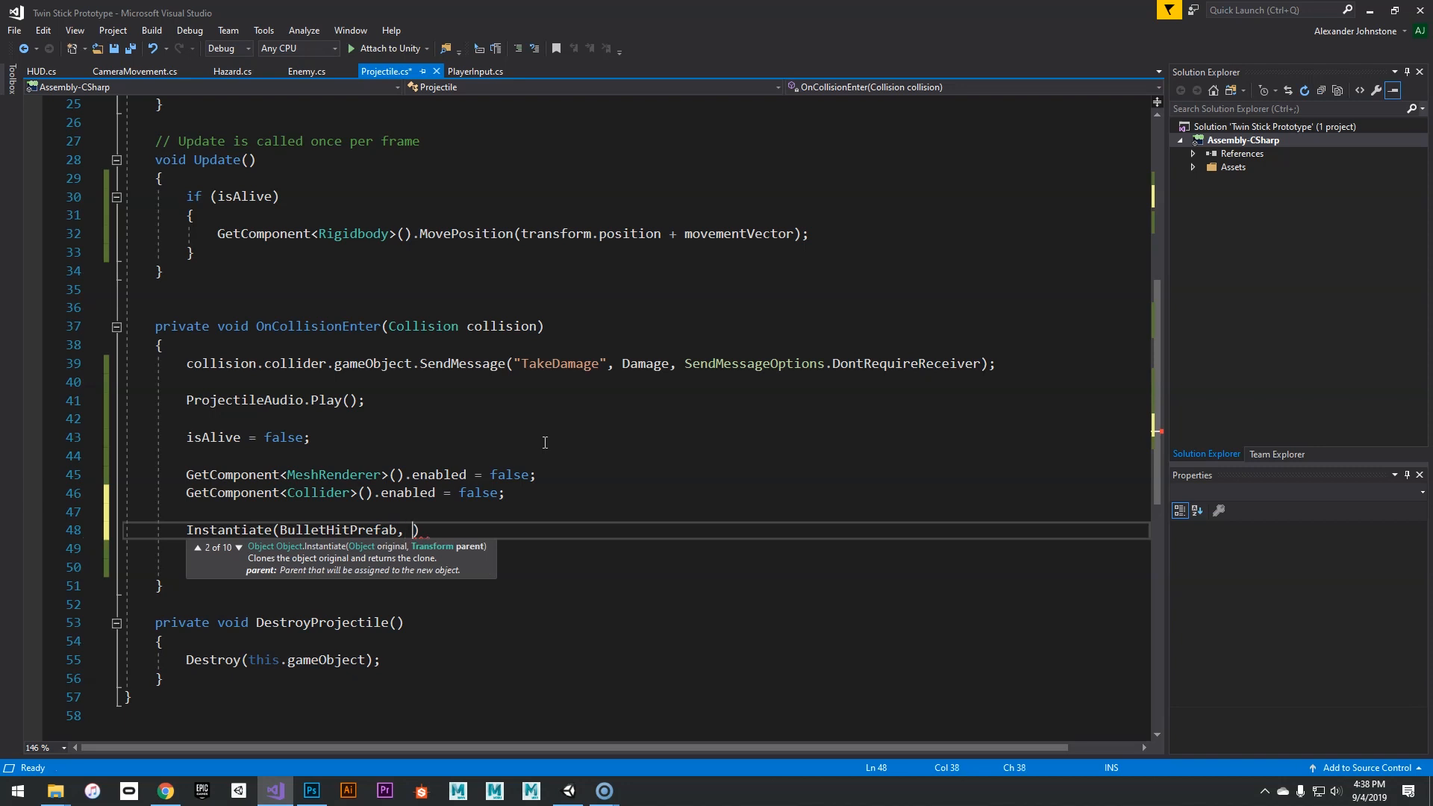
- Begin the position argument of the Instantiate call with a member access on the collision parameter
{"action": "key", "text": "Down"}
{"action": "key", "text": "Down"}
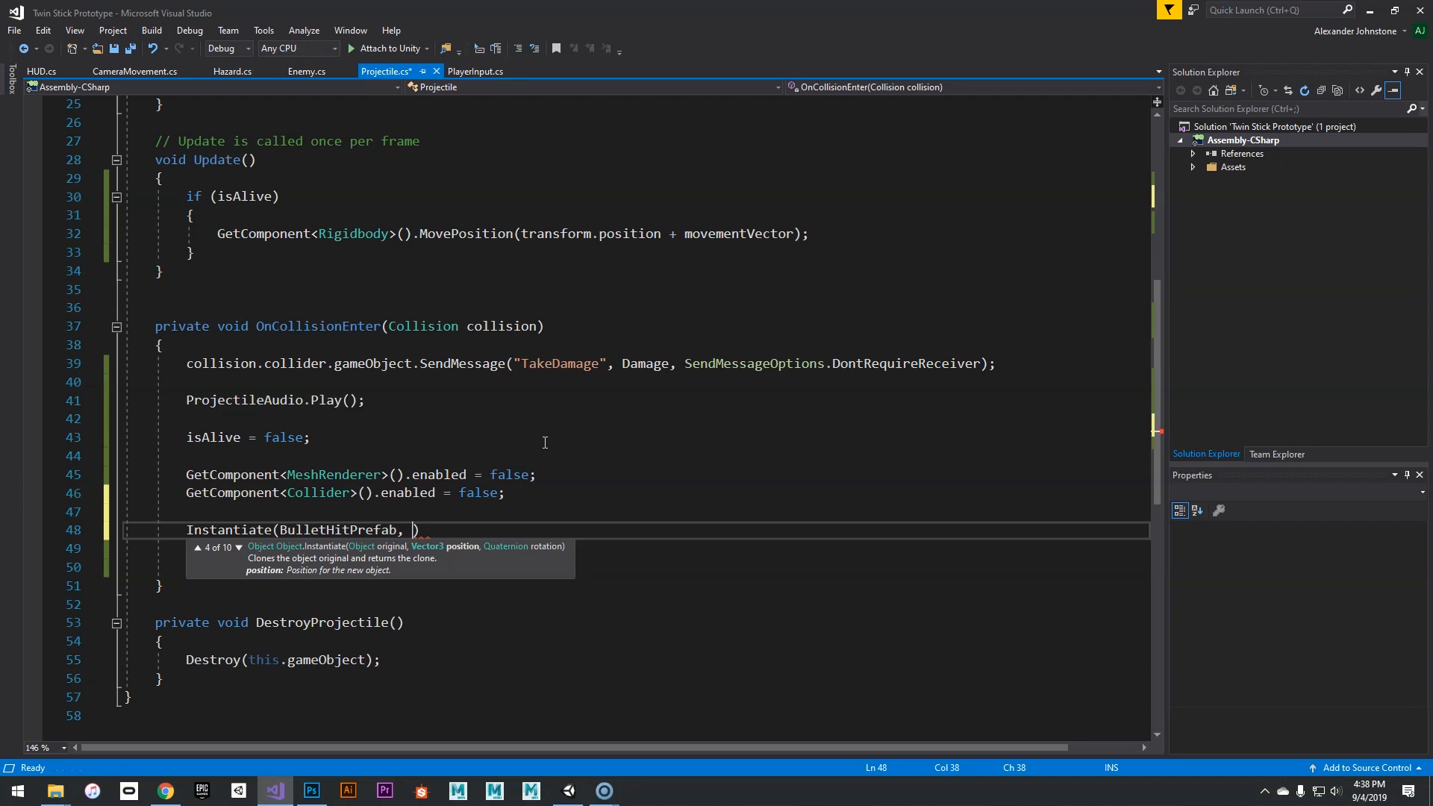
{"action": "left_click", "coordinate": [506, 327]}
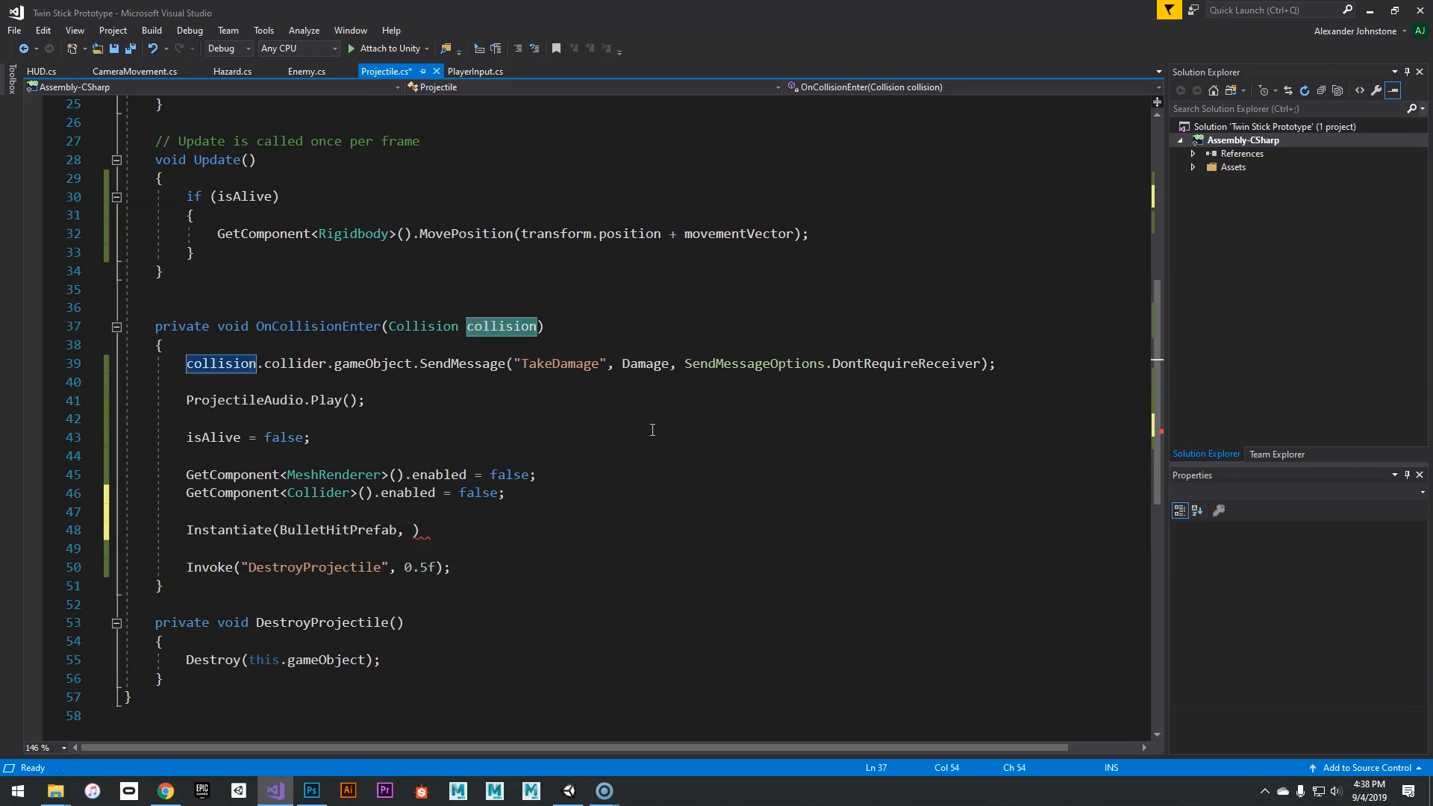
{"action": "left_click", "coordinate": [413, 530]}
{"action": "type", "text": "col"}
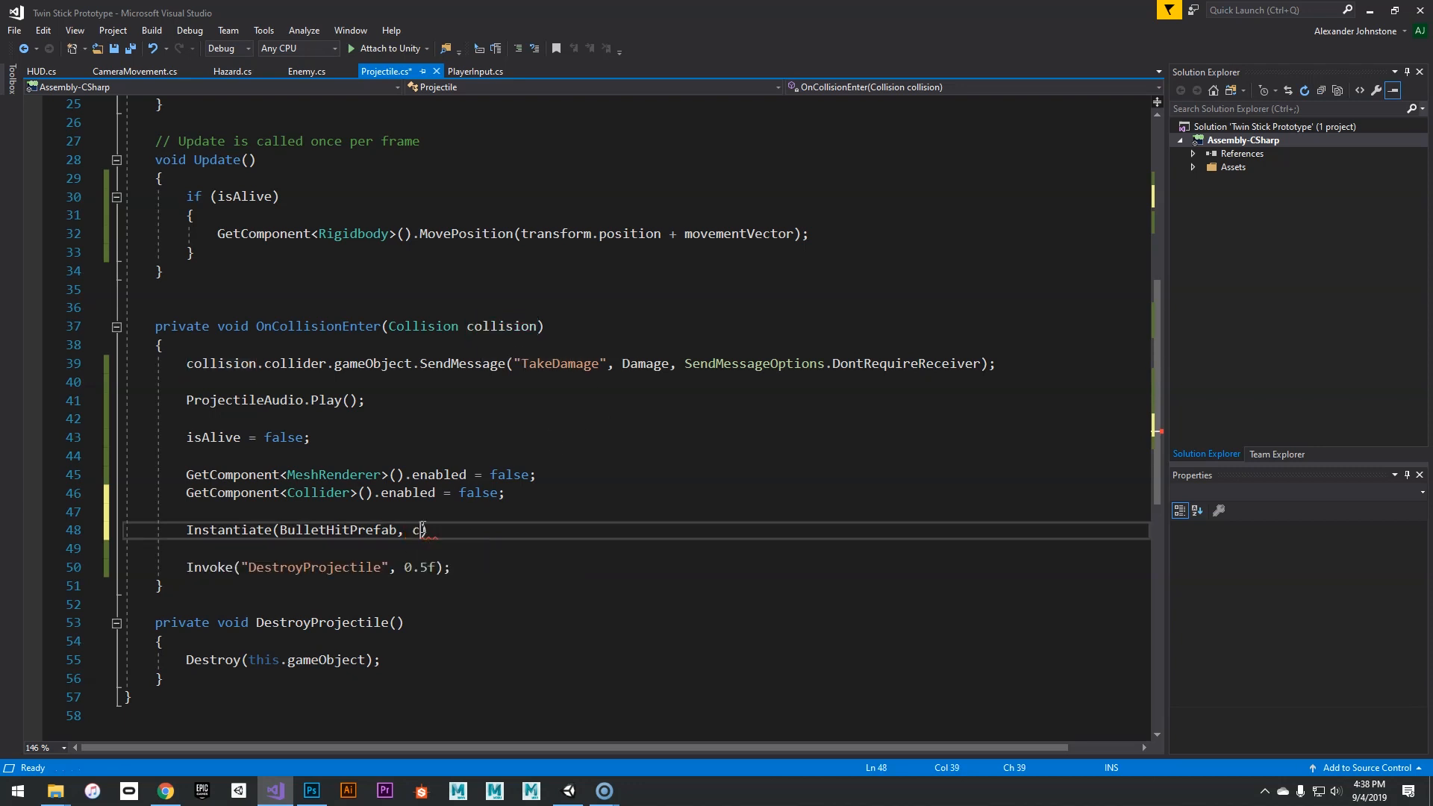
{"action": "type", "text": "lision."}
{"action": "type", "text": "po"}
{"action": "key", "text": "BackSpace"}
{"action": "key", "text": "BackSpace"}
{"action": "type", "text": "im"}
{"action": "key", "text": "BackSpace"}
{"action": "key", "text": "BackSpace"}
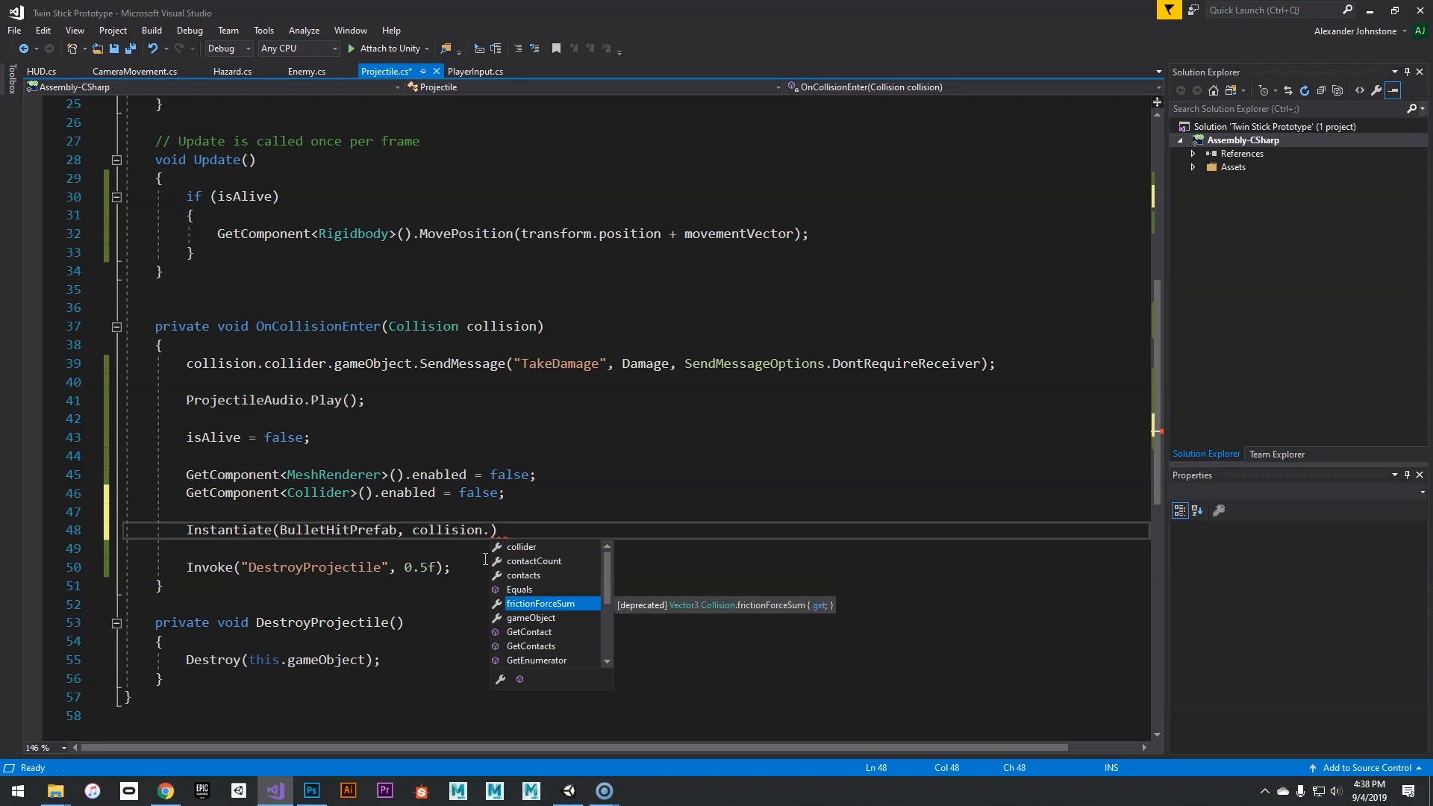
- Complete the member access on collision with the contacts property in the Instantiate call
{"action": "scroll", "coordinate": [517, 566], "scroll_direction": "down", "scroll_amount": 3}
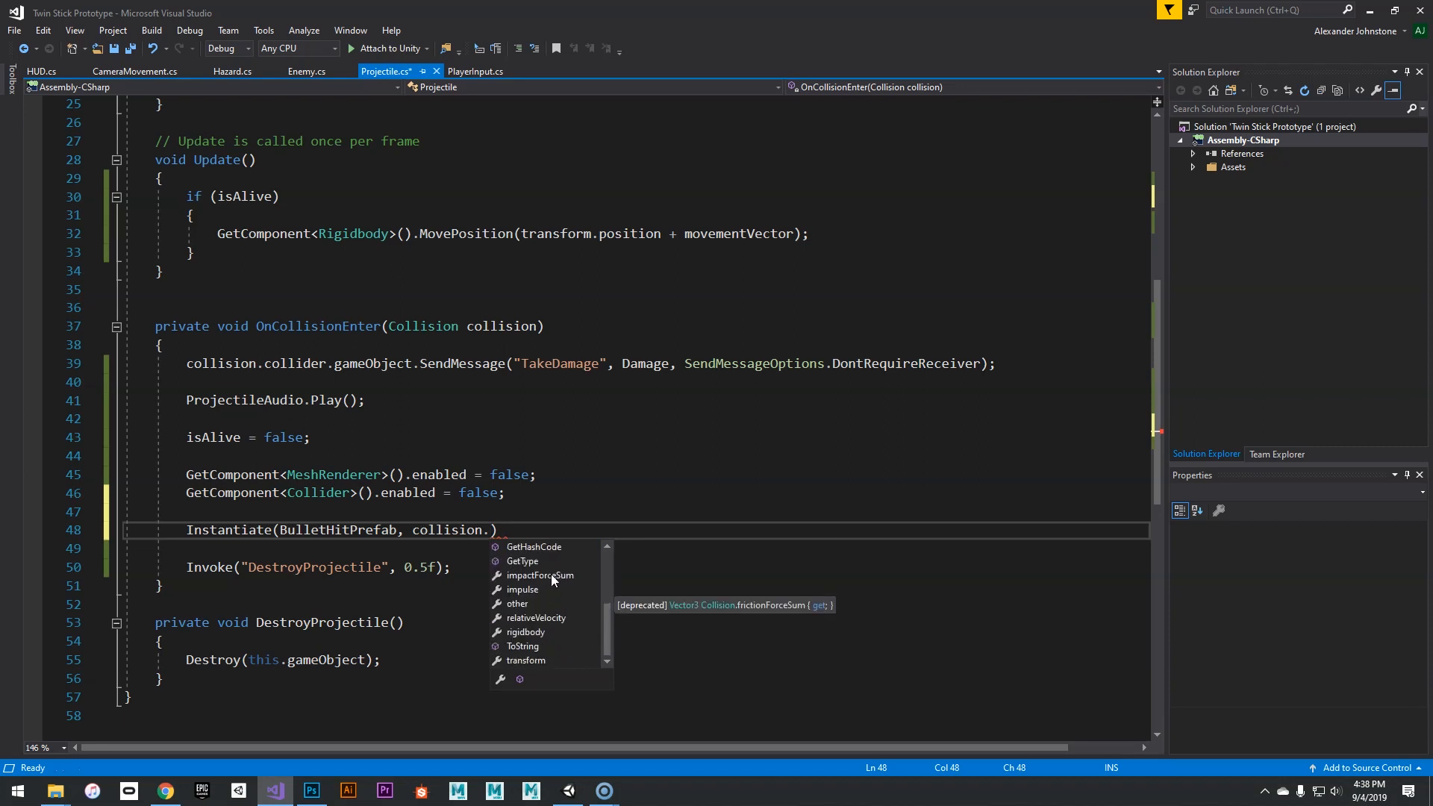
{"action": "scroll", "coordinate": [575, 580], "scroll_direction": "up", "scroll_amount": 3}
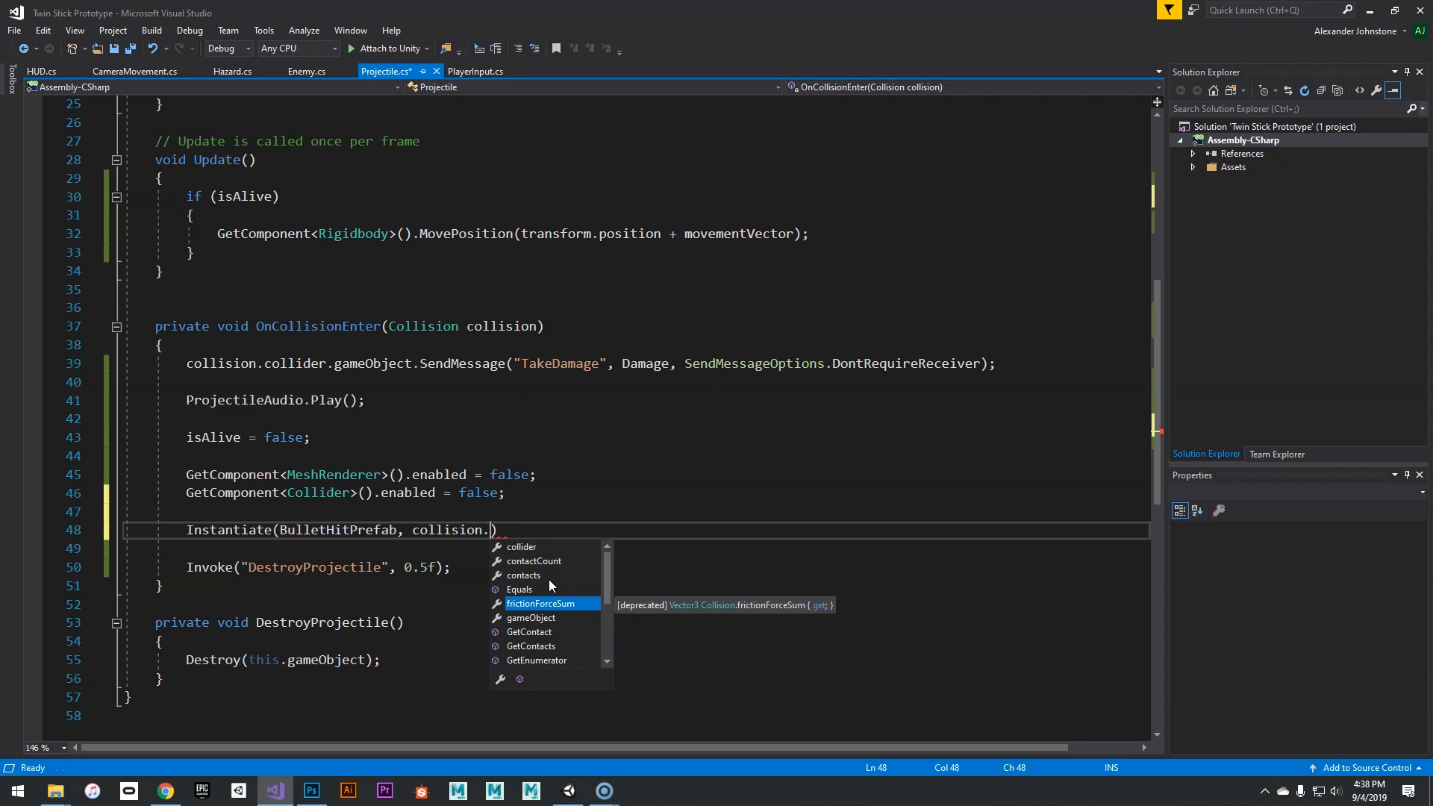
{"action": "left_click", "coordinate": [540, 576]}
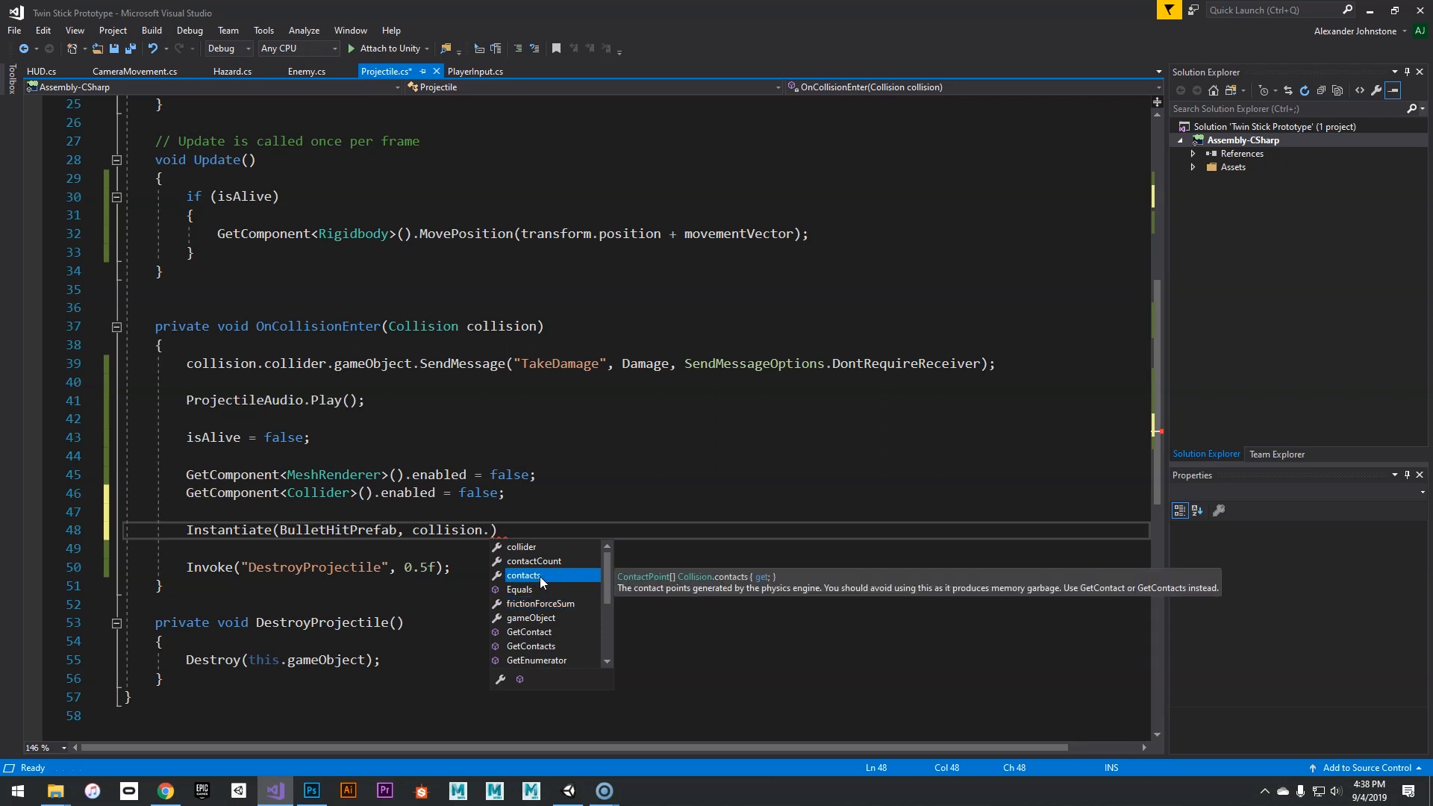
{"action": "double_click", "coordinate": [528, 576]}
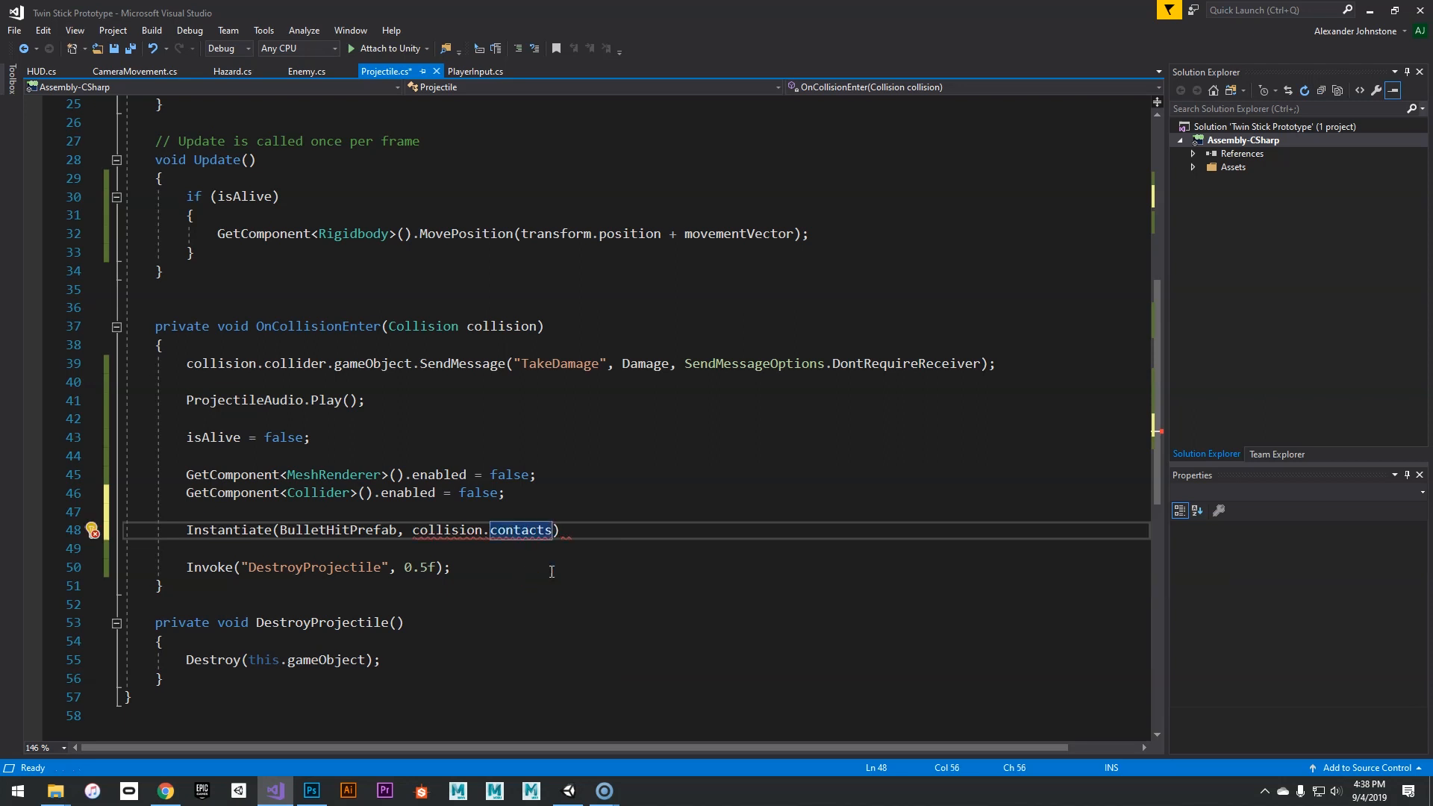
{"action": "type", "text": "[]"}
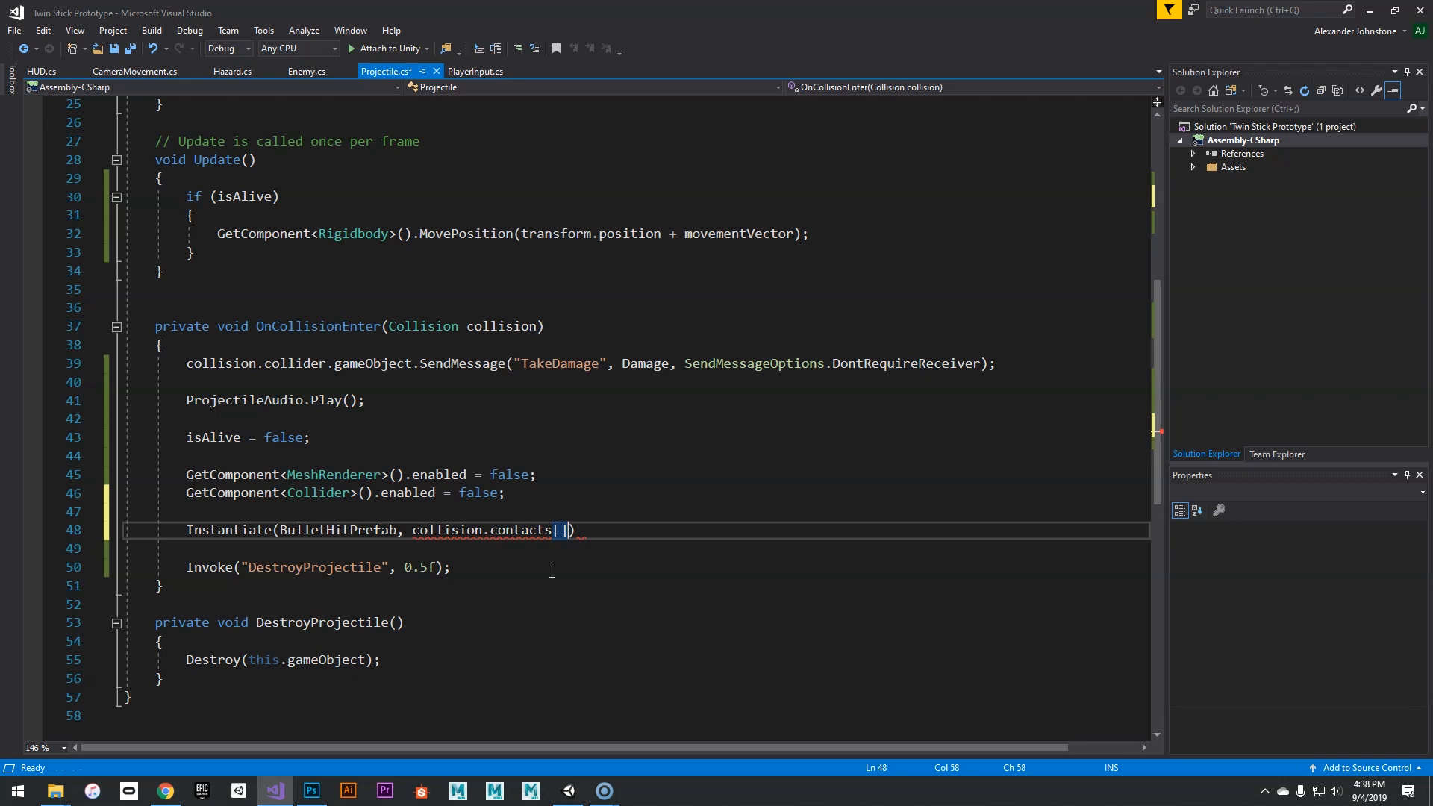
{"action": "key", "text": "Left"}
{"action": "type", "text": "0"}
{"action": "key", "text": "Right"}
{"action": "key", "text": "BackSpace"}
{"action": "key", "text": "BackSpace"}
{"action": "key", "text": "BackSpace"}
{"action": "key", "text": "ctrl+shift+Left"}
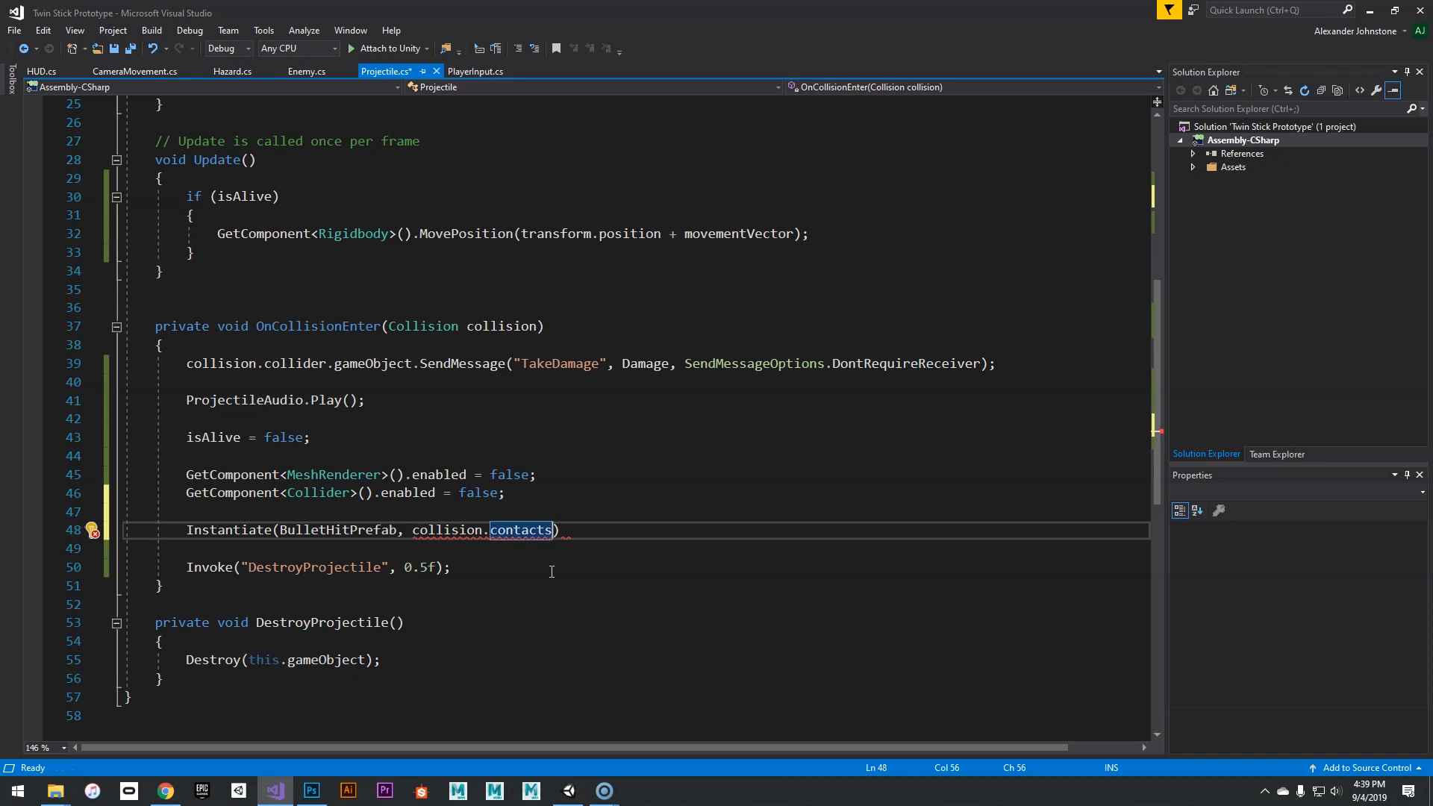
- Index contacts with [0] and use its point property as the position, followed by a comma for the next argument
{"action": "key", "text": "Right"}
{"action": "type", "text": "[0]"}
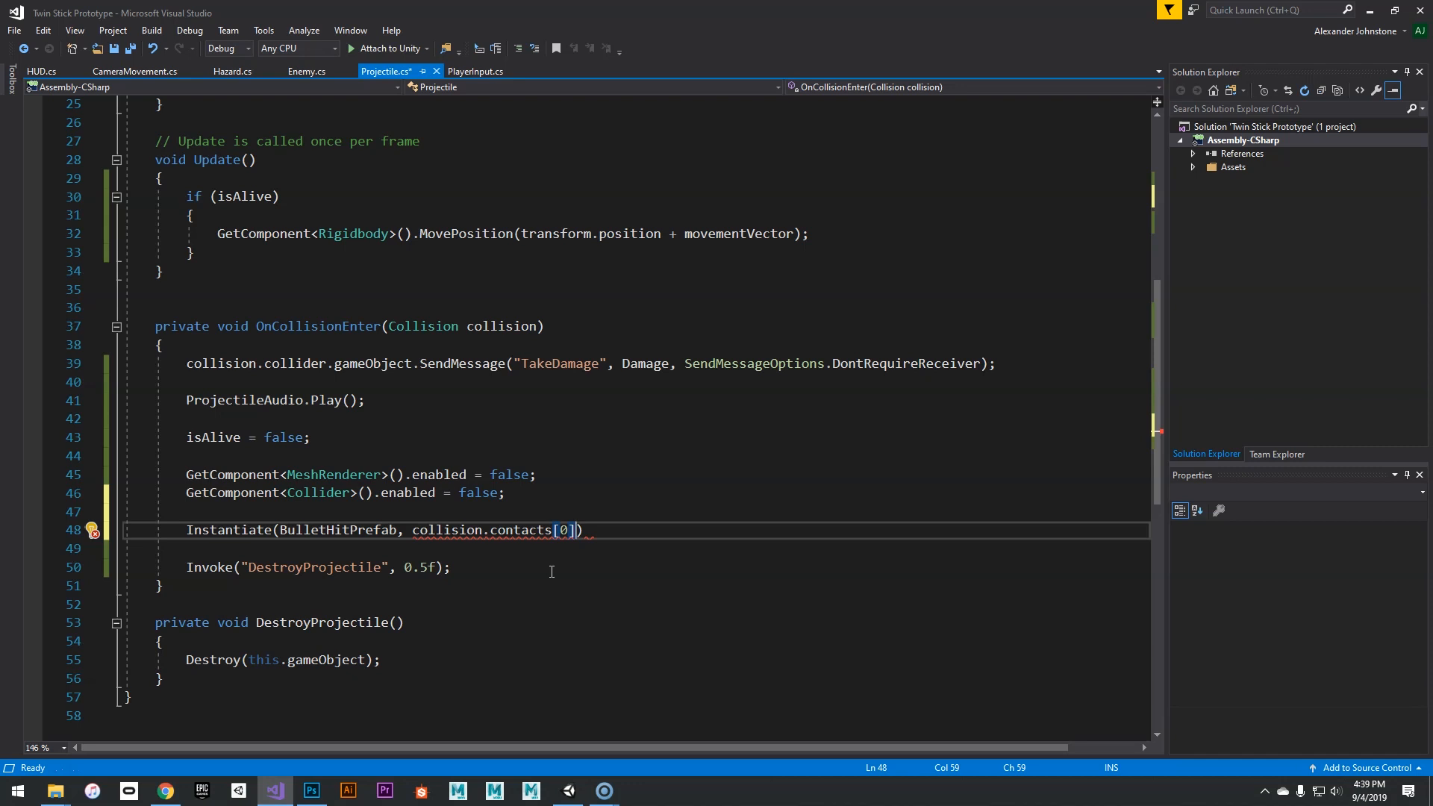
{"action": "type", "text": ".po"}
{"action": "key", "text": "Tab"}
{"action": "type", "text": ","}
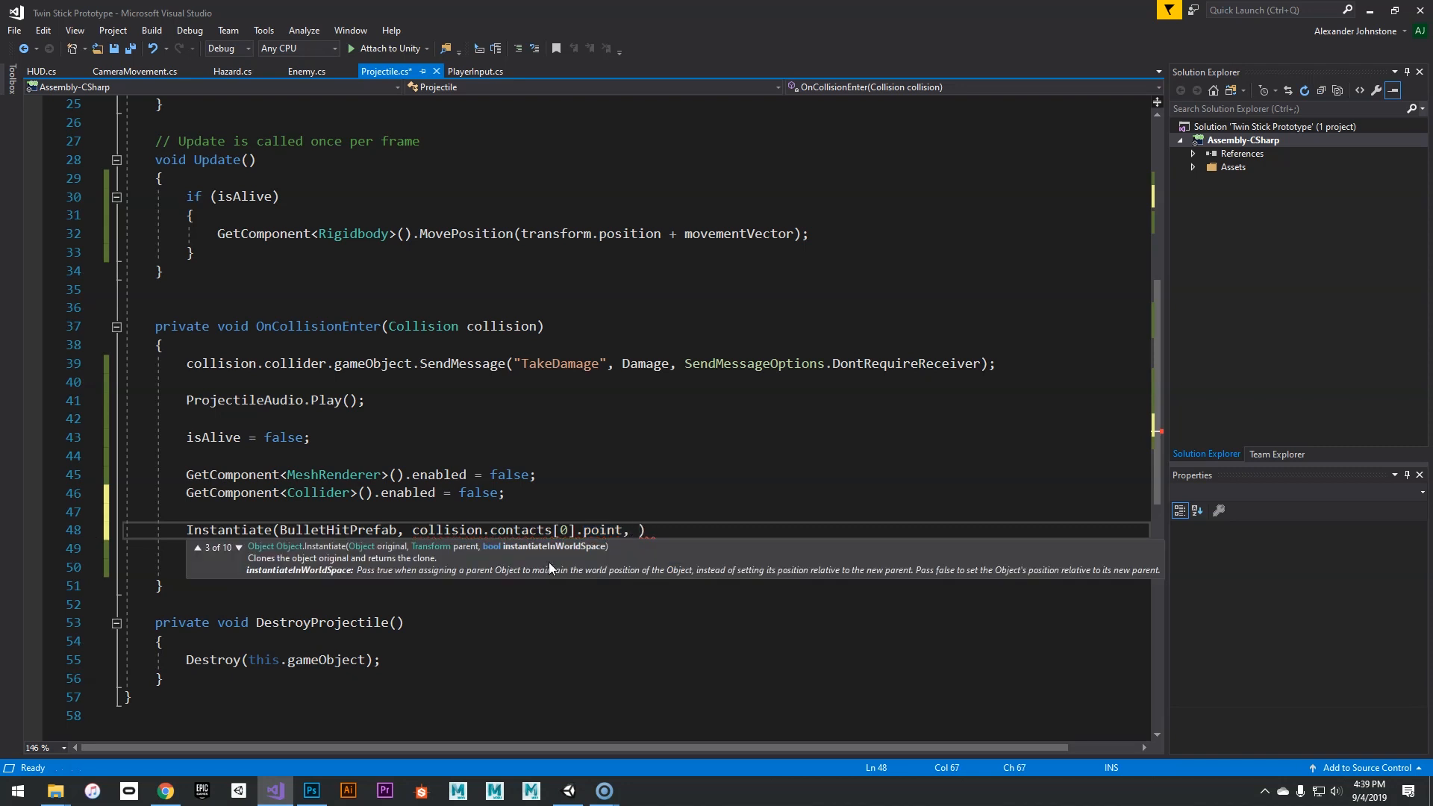
- Add collision.contacts[0].normal as the third Instantiate argument, reusing the collision.contacts[0] expression, and end the statement with a semicolon
{"action": "left_click_drag", "start_coordinate": [583, 531], "coordinate": [413, 531]}
{"action": "key", "text": "ctrl+c"}
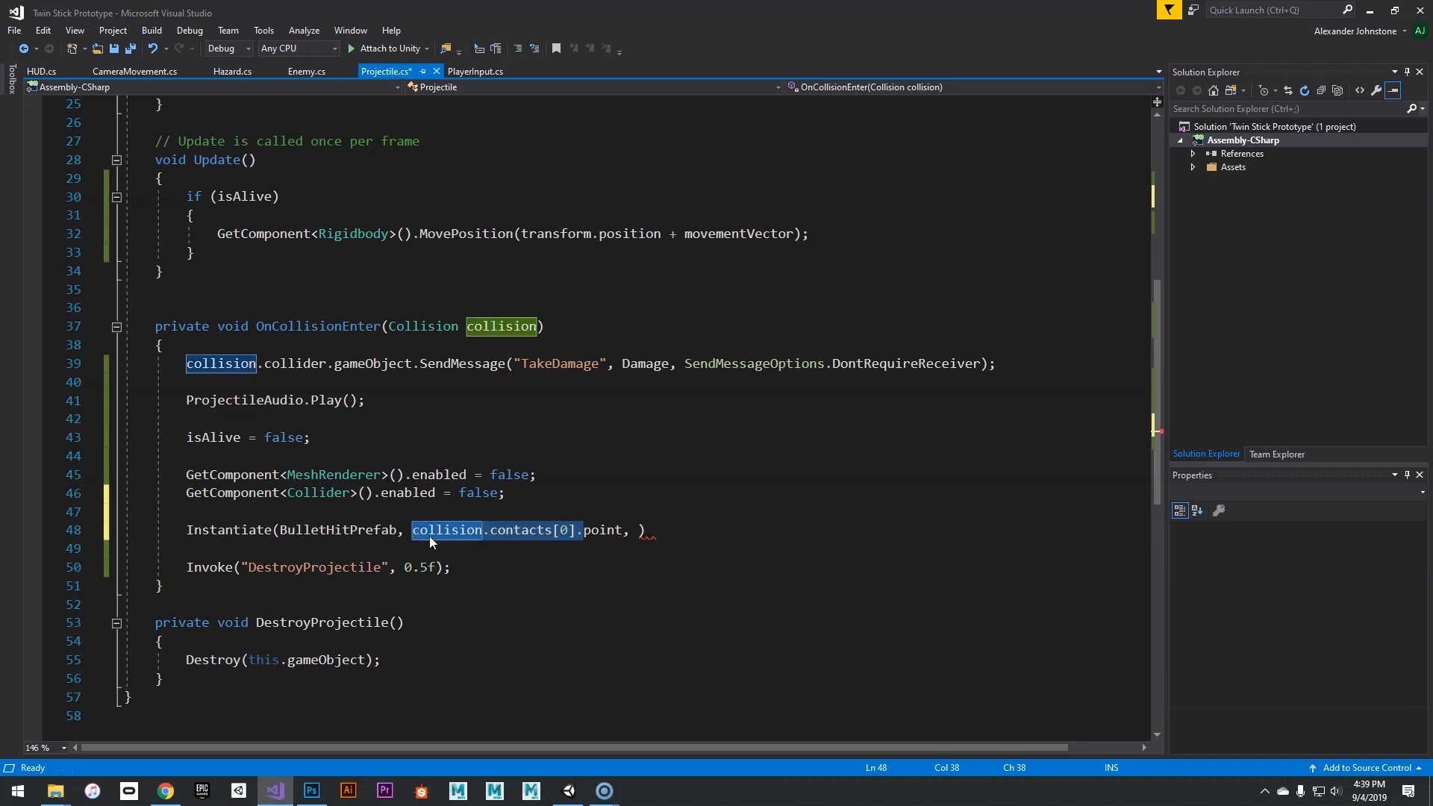
{"action": "left_click", "coordinate": [638, 531]}
{"action": "key", "text": "ctrl+v"}
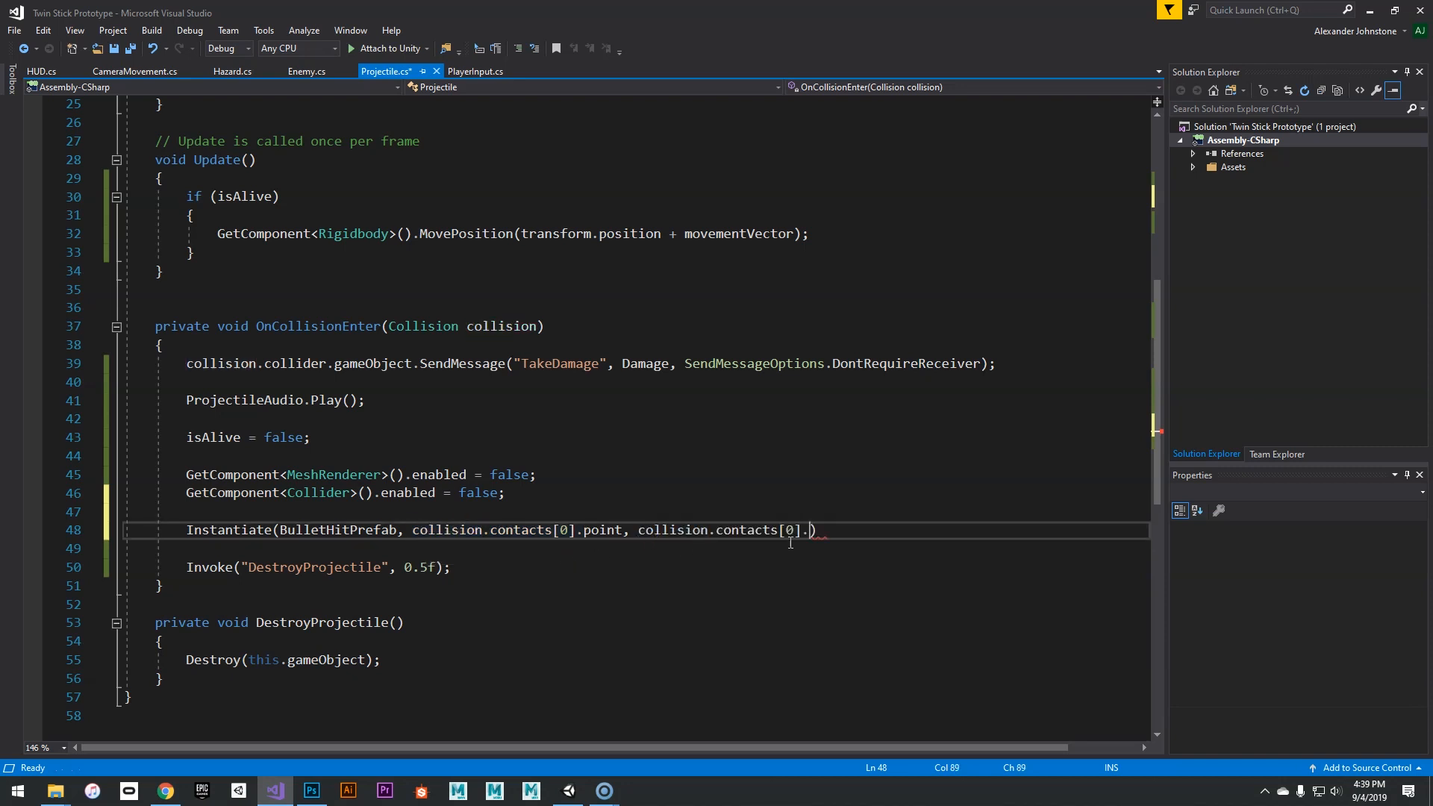
{"action": "key", "text": "ctrl+space"}
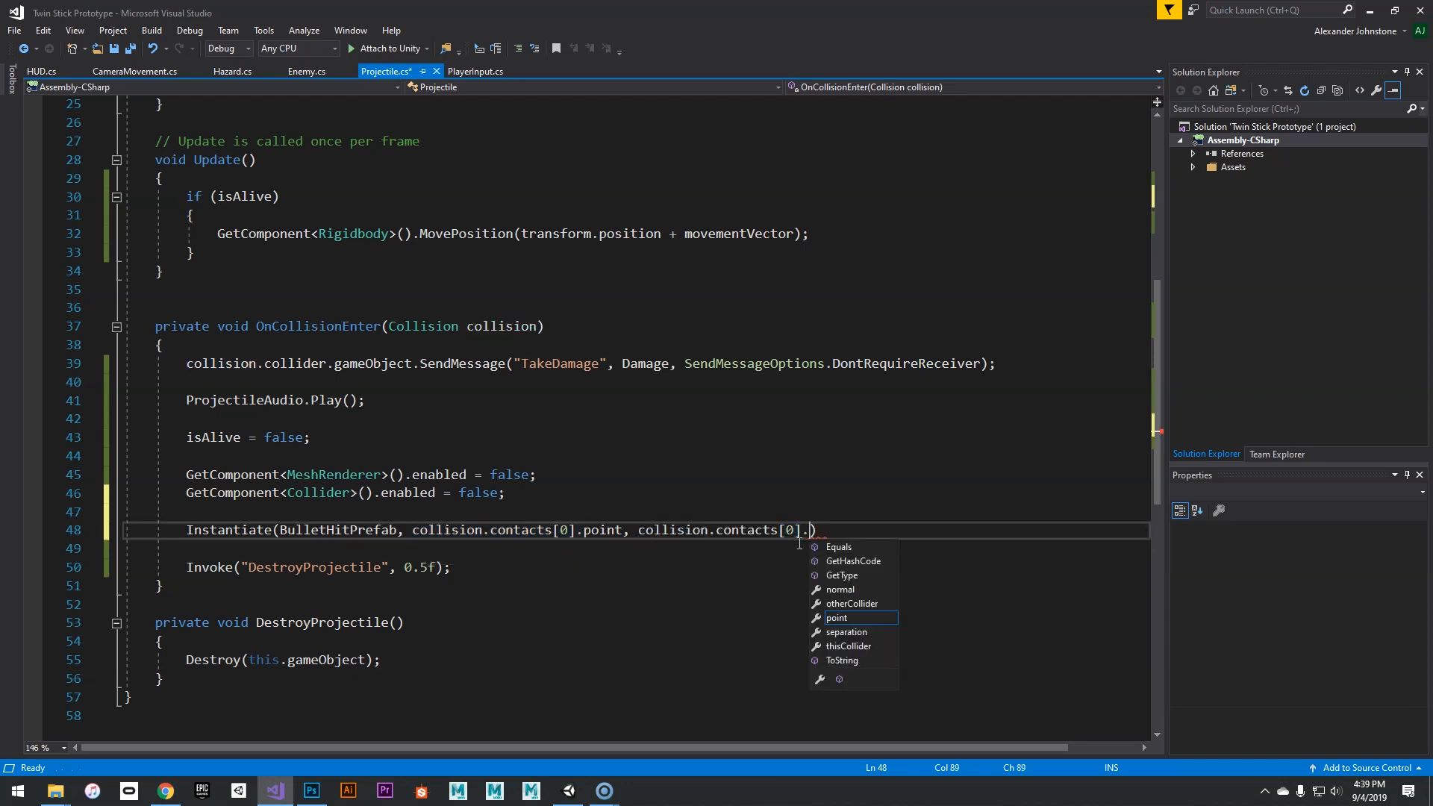
{"action": "left_click", "coordinate": [853, 591]}
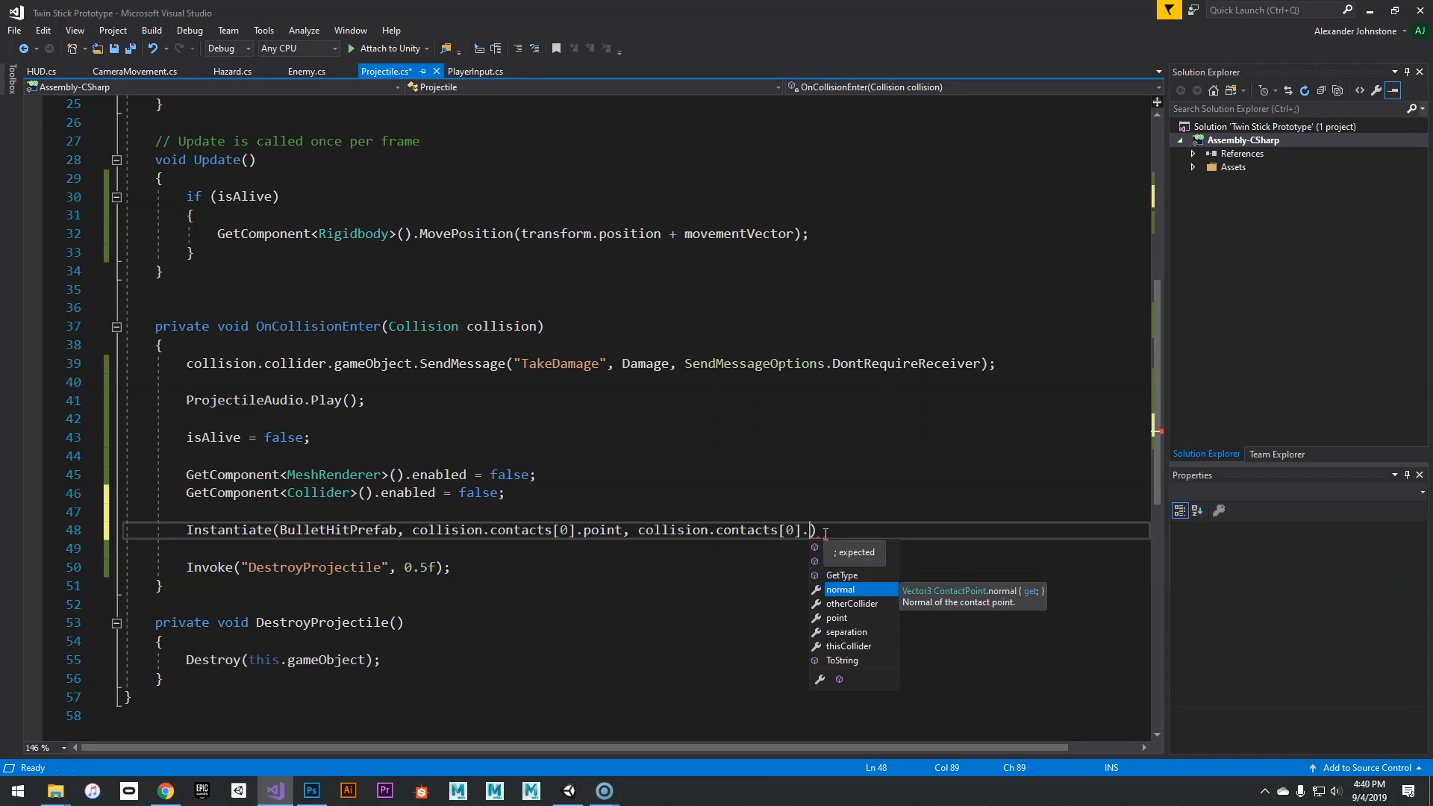
{"action": "double_click", "coordinate": [842, 594]}
{"action": "left_click", "coordinate": [881, 528]}
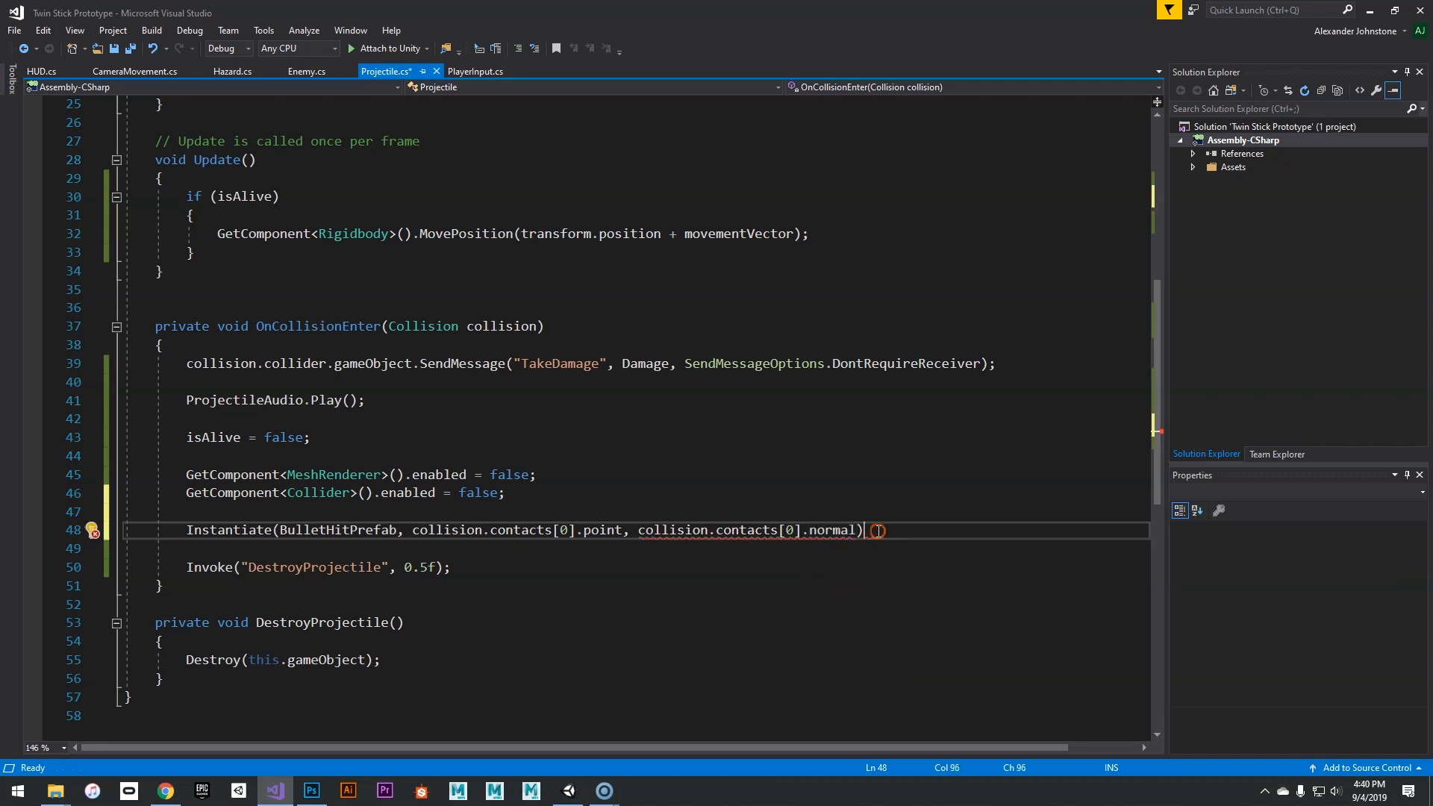
{"action": "type", "text": ";"}
- Insert a Quaternion member access in front of collision.contacts[0].normal in the Instantiate call
{"action": "mouse_move", "coordinate": [700, 527]}
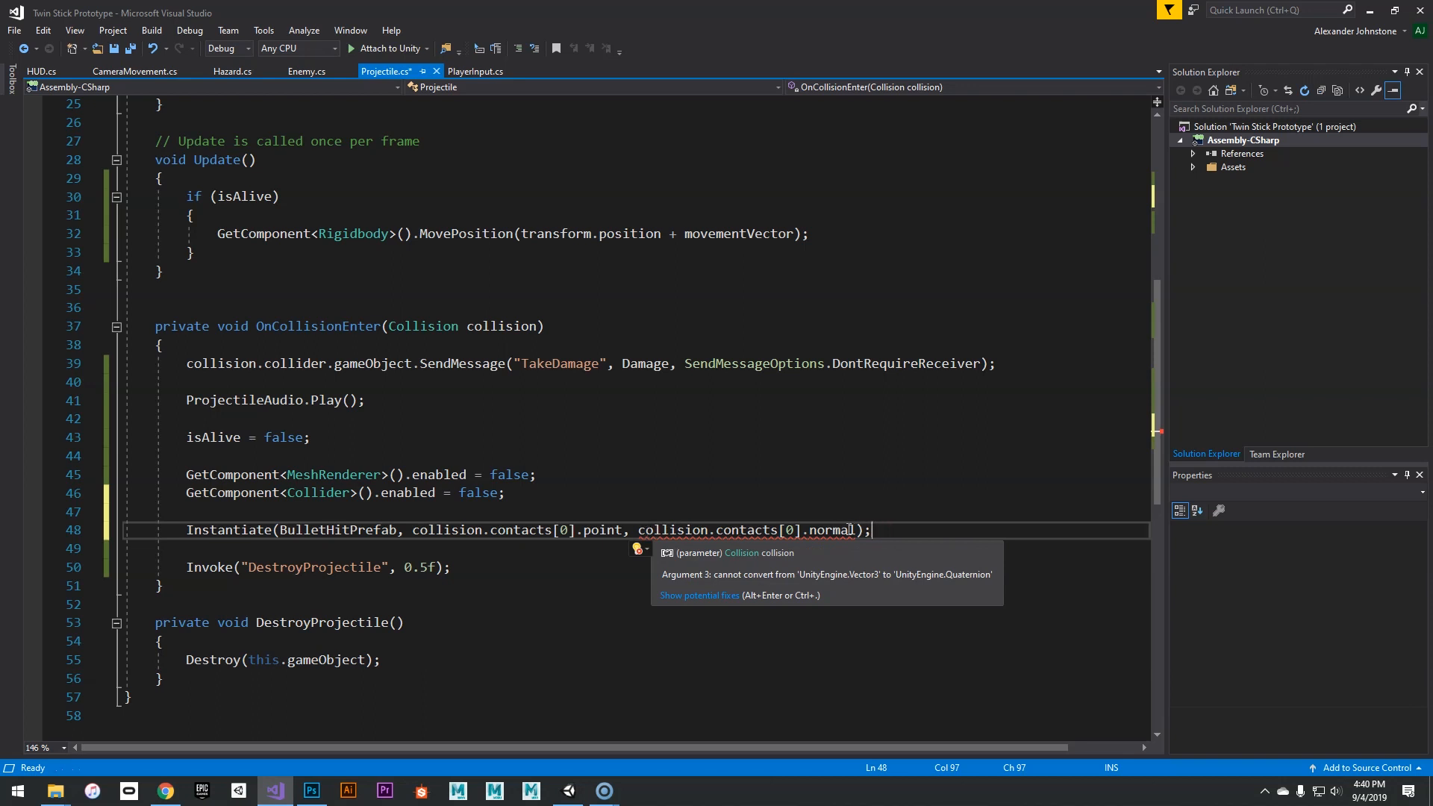
{"action": "left_click", "coordinate": [640, 532]}
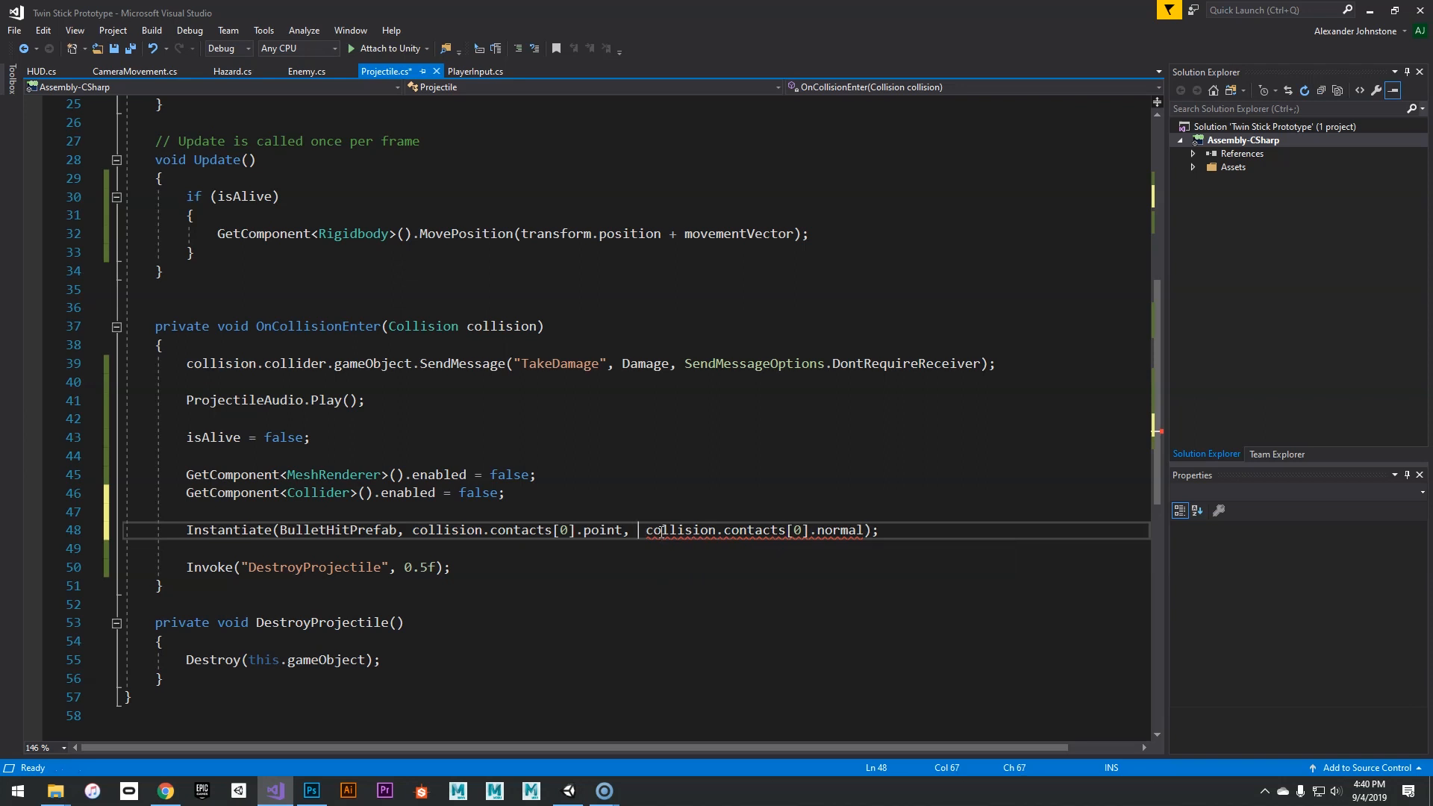
{"action": "type", "text": "Q"}
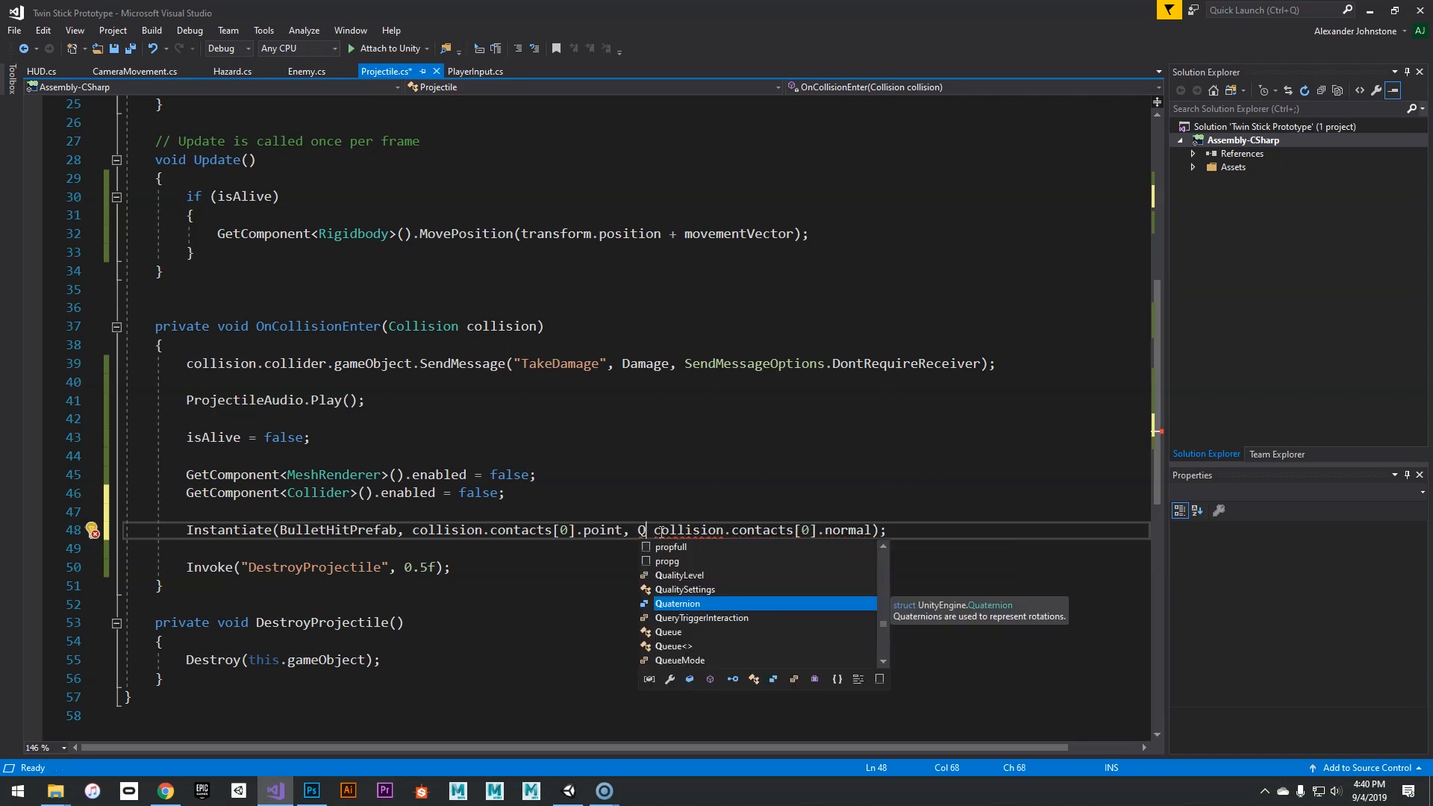
{"action": "key", "text": "Tab"}
{"action": "type", "text": "."}
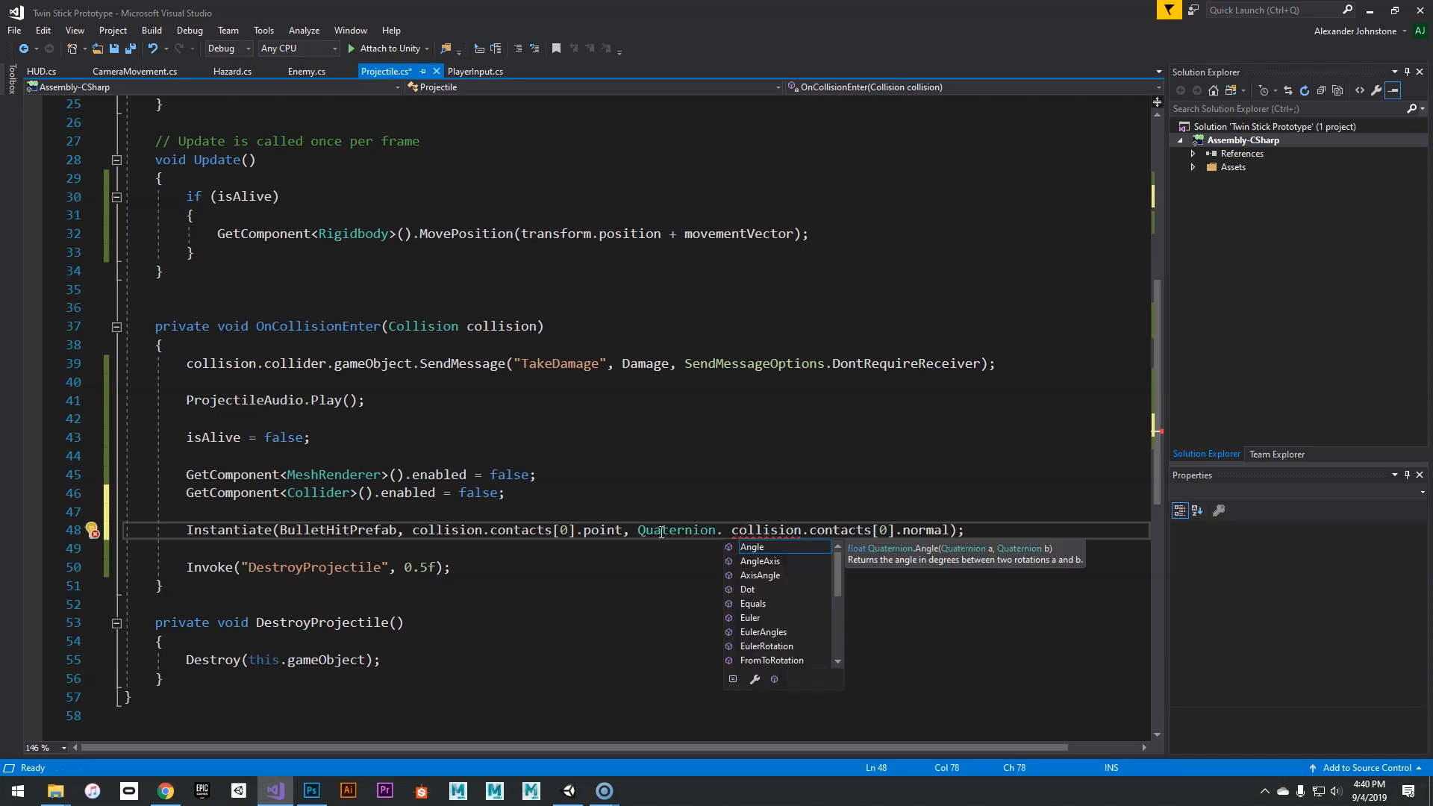
- Examine the available Quaternion members, including Euler, EulerAngles, EulerRotation and FromToRotation, for a conversion from a Vector3
{"action": "left_click", "coordinate": [768, 635]}
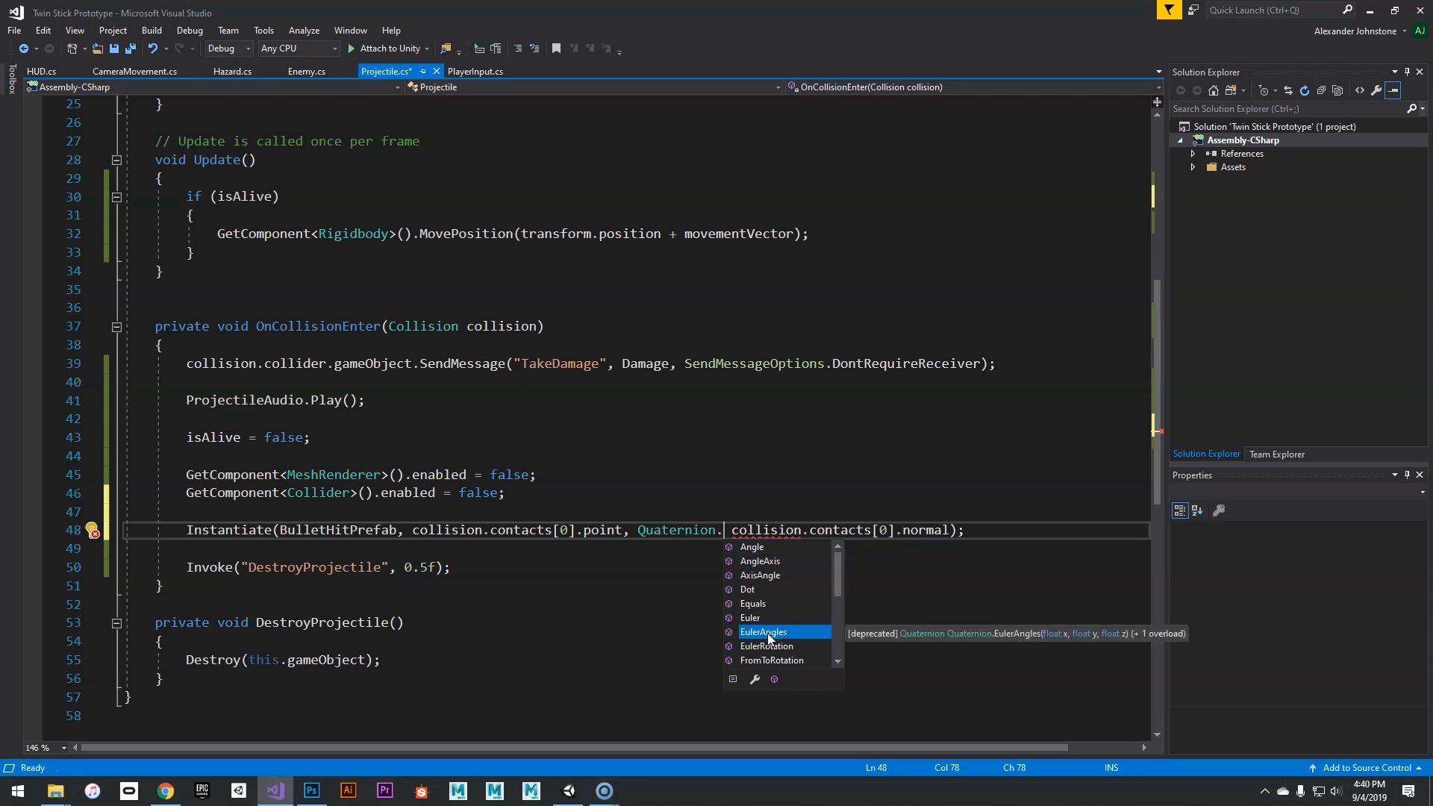
{"action": "key", "text": "Down"}
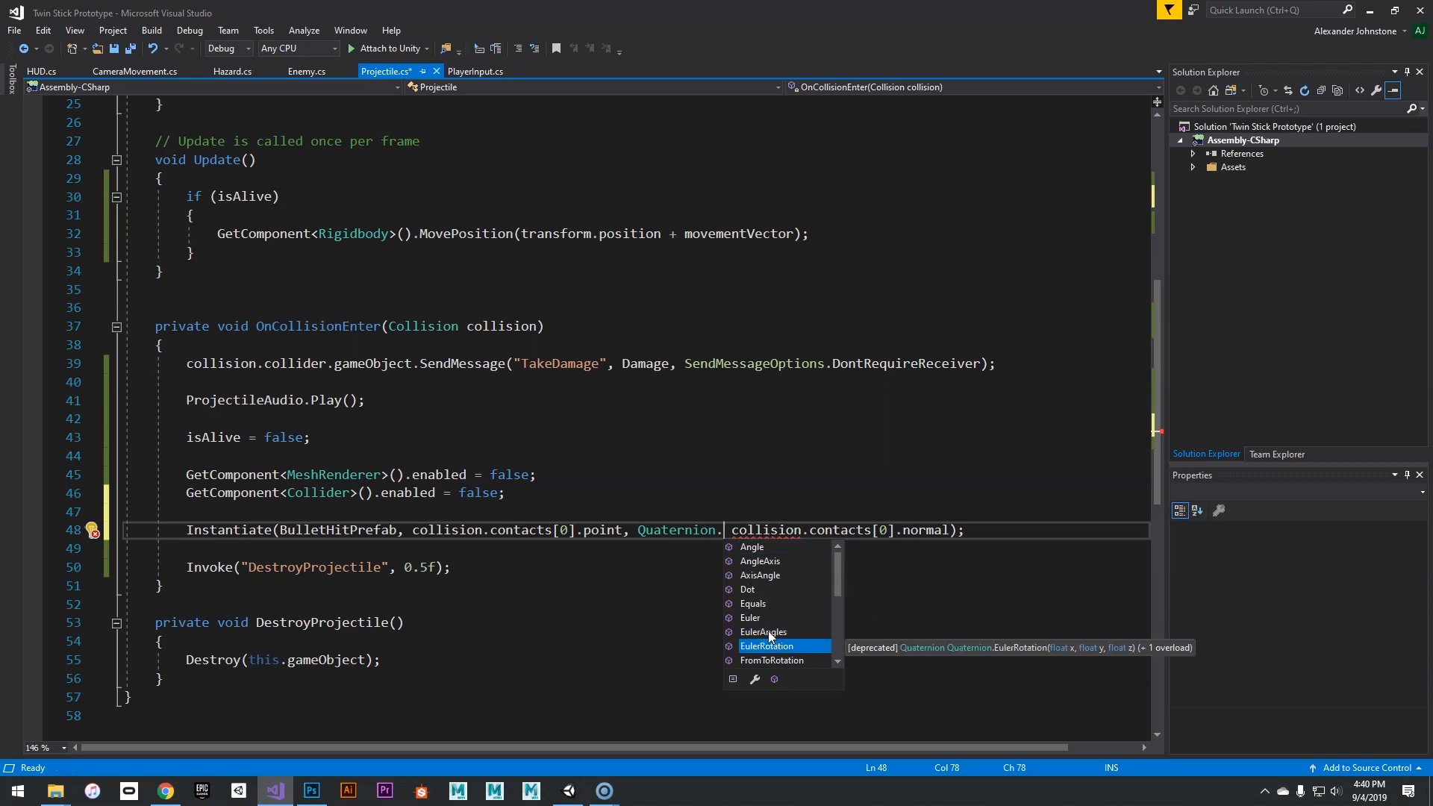
{"action": "left_click", "coordinate": [767, 619]}
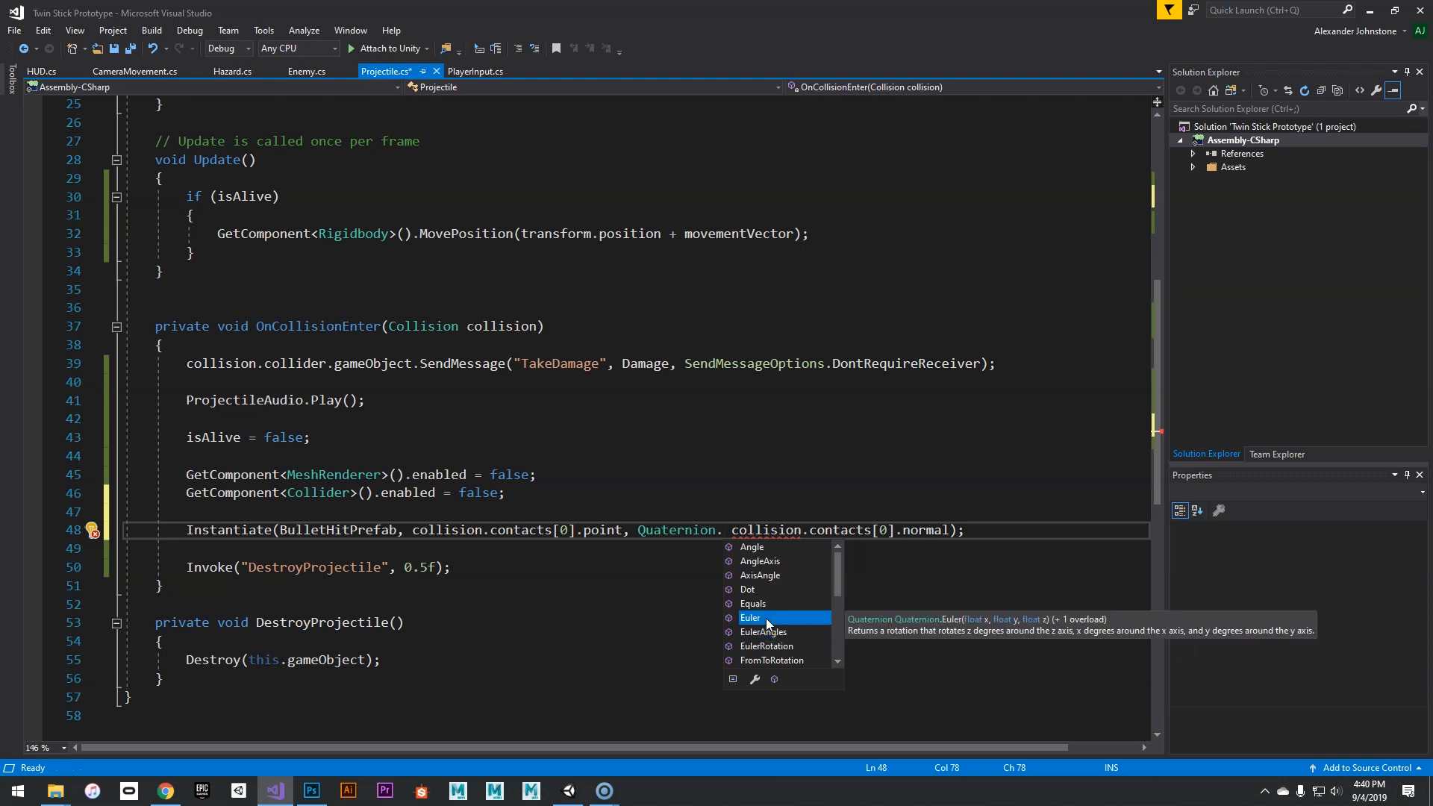
{"action": "left_click", "coordinate": [770, 633]}
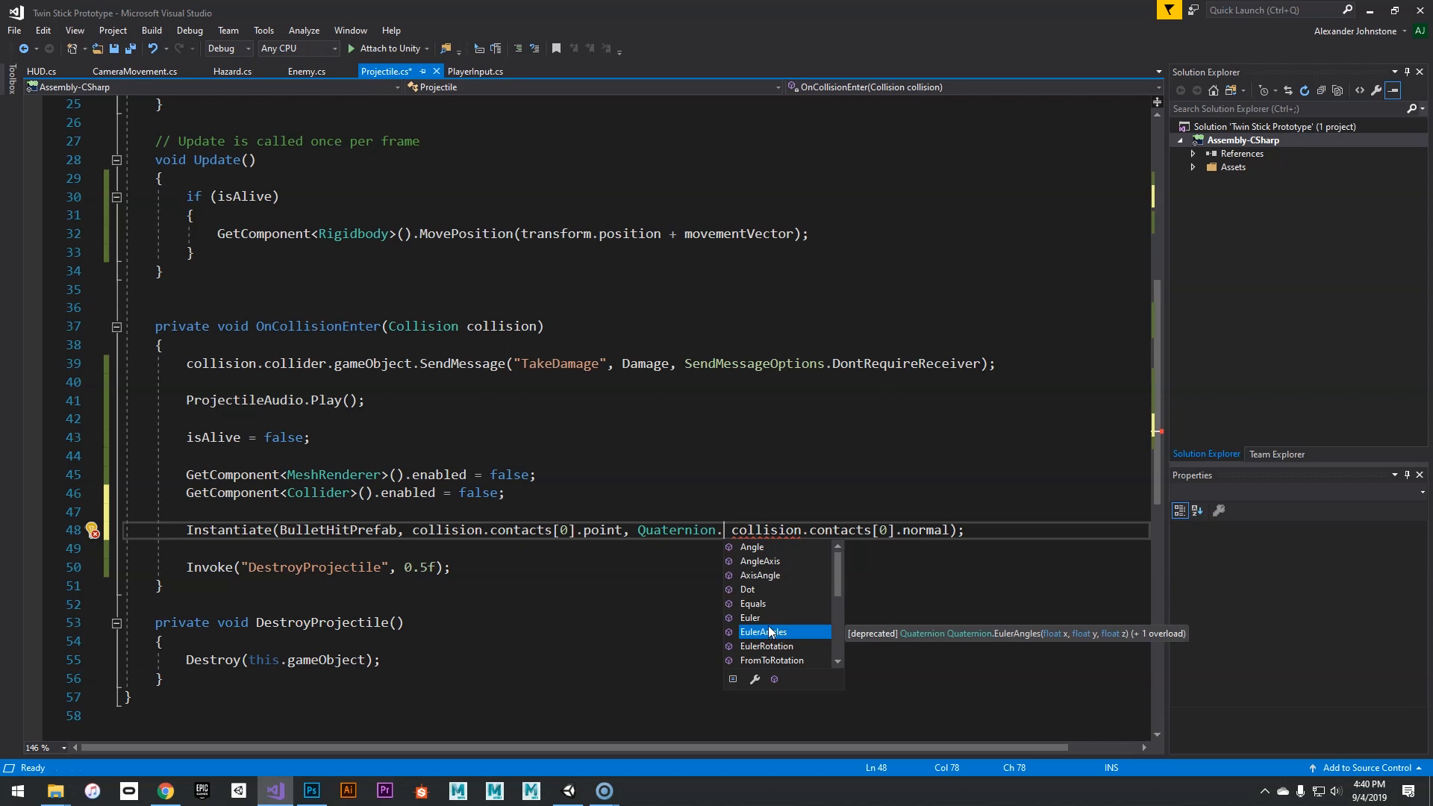
{"action": "left_click", "coordinate": [769, 618]}
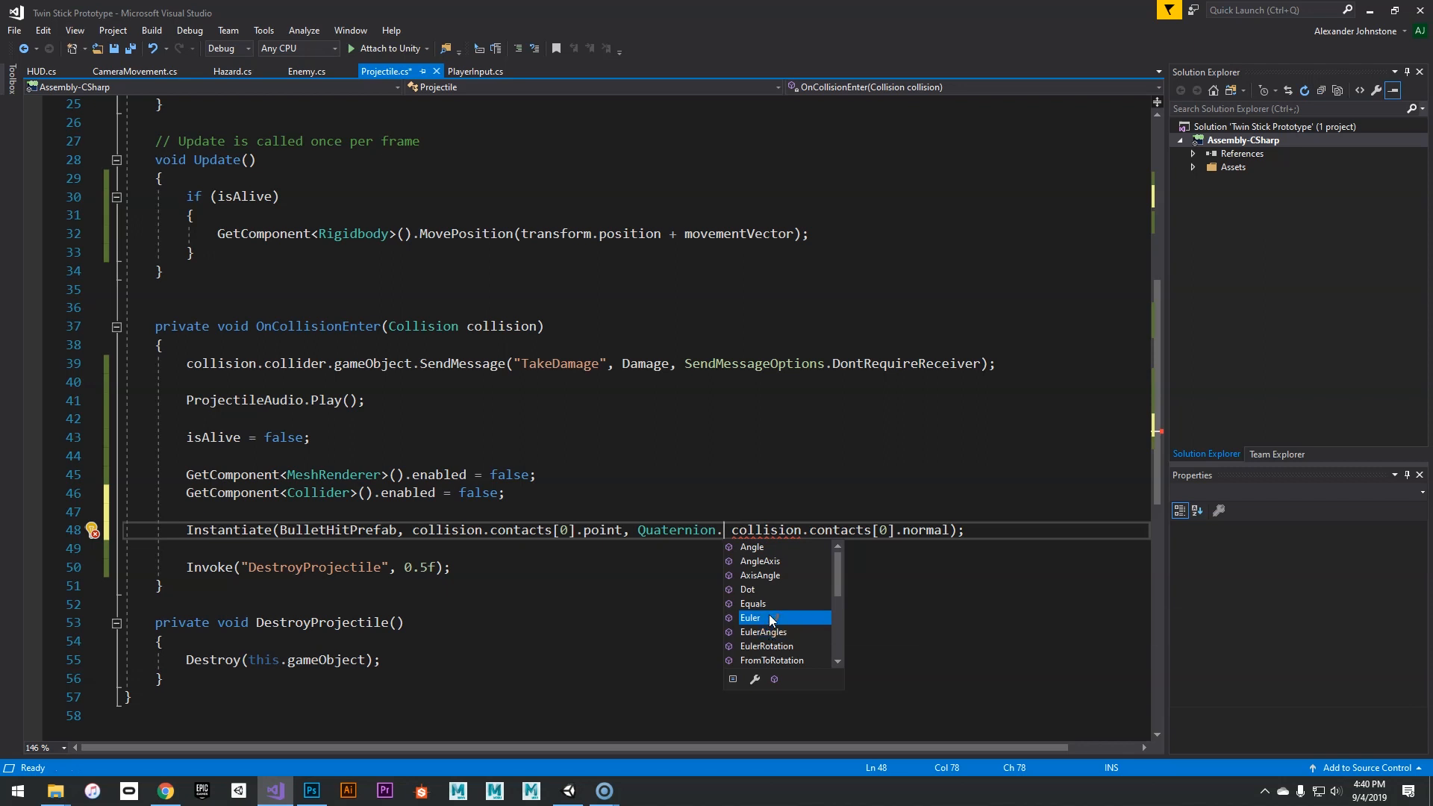
{"action": "scroll", "coordinate": [789, 621], "scroll_direction": "down", "scroll_amount": 1}
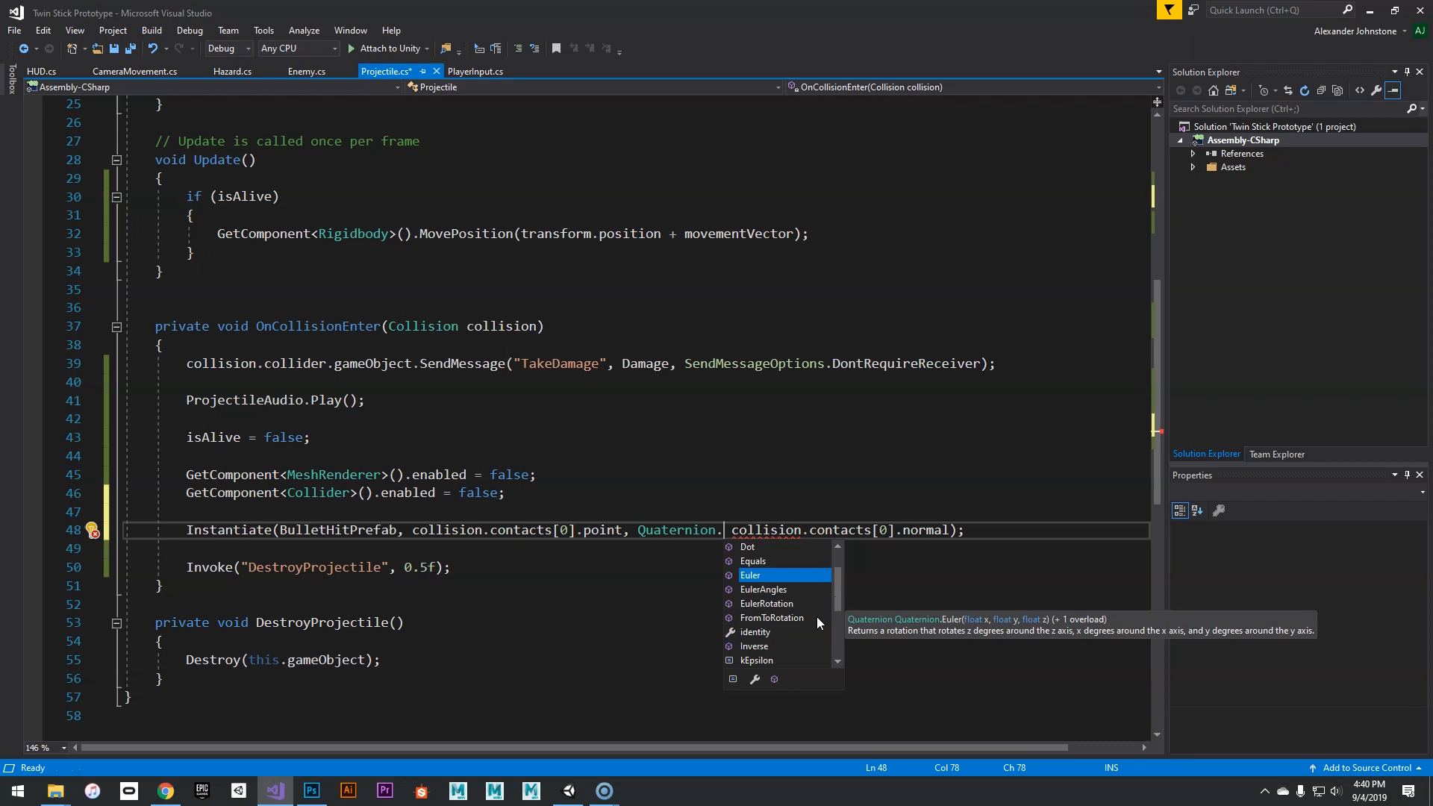
{"action": "left_click", "coordinate": [791, 604]}
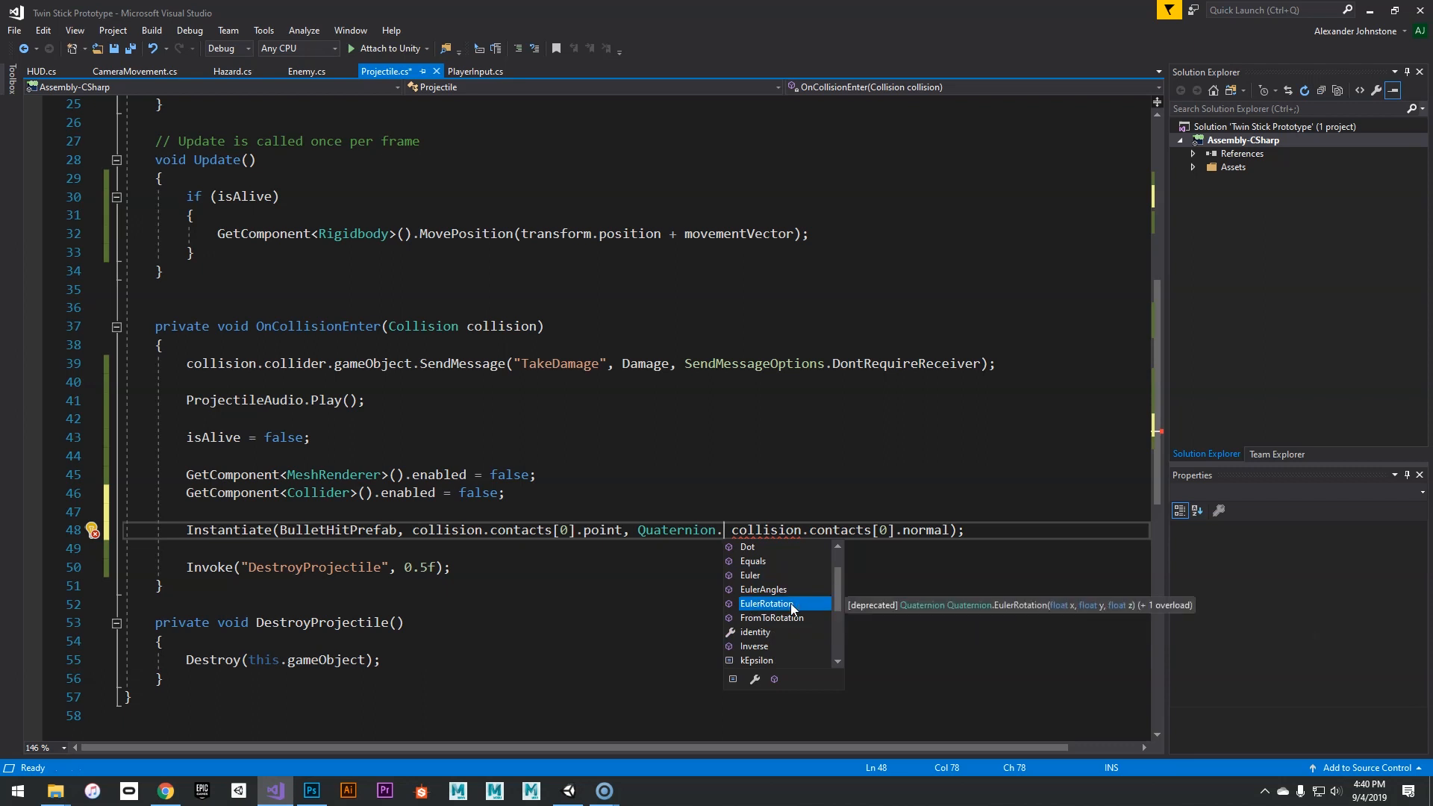
{"action": "scroll", "coordinate": [792, 609], "scroll_direction": "down", "scroll_amount": 1}
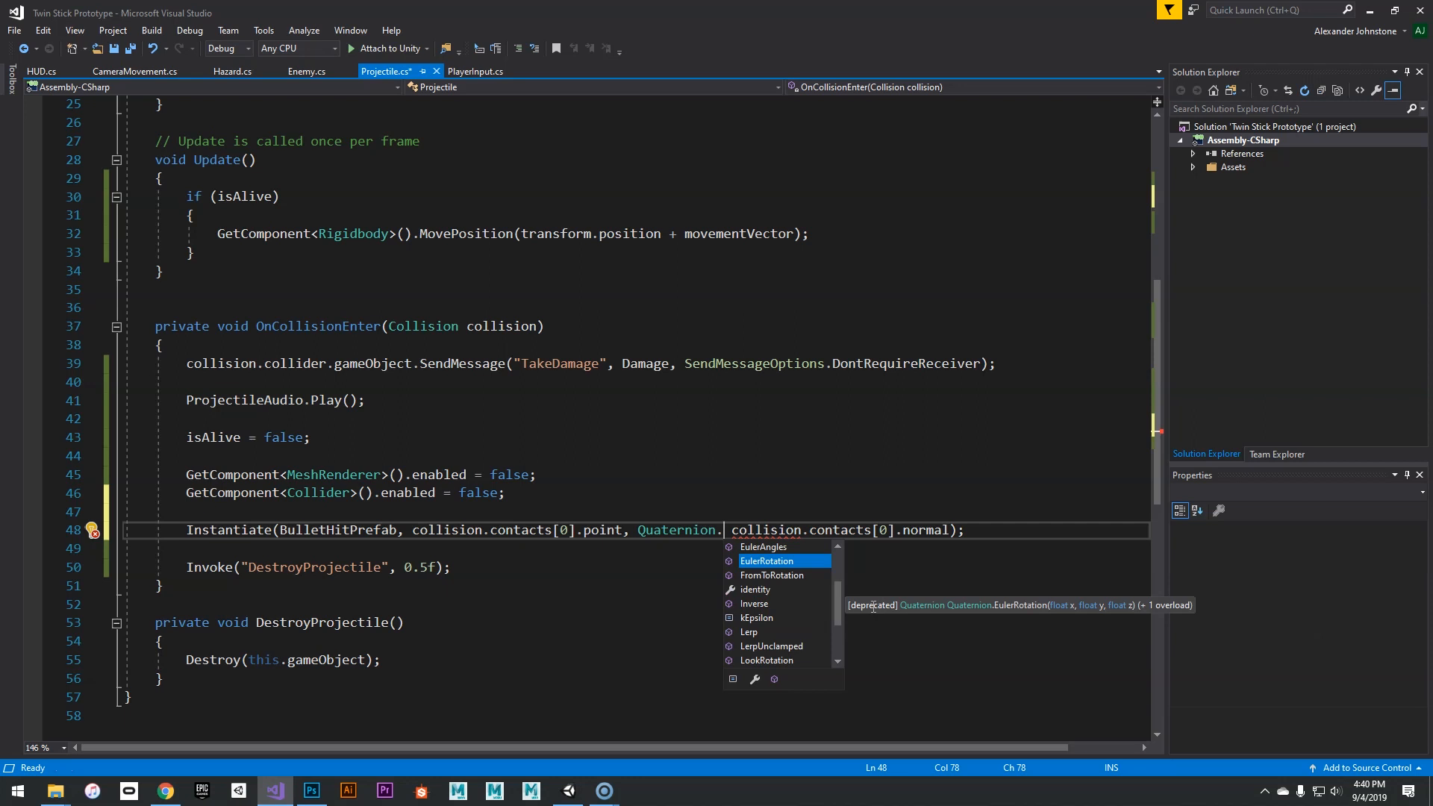
{"action": "scroll", "coordinate": [794, 589], "scroll_direction": "down", "scroll_amount": 1}
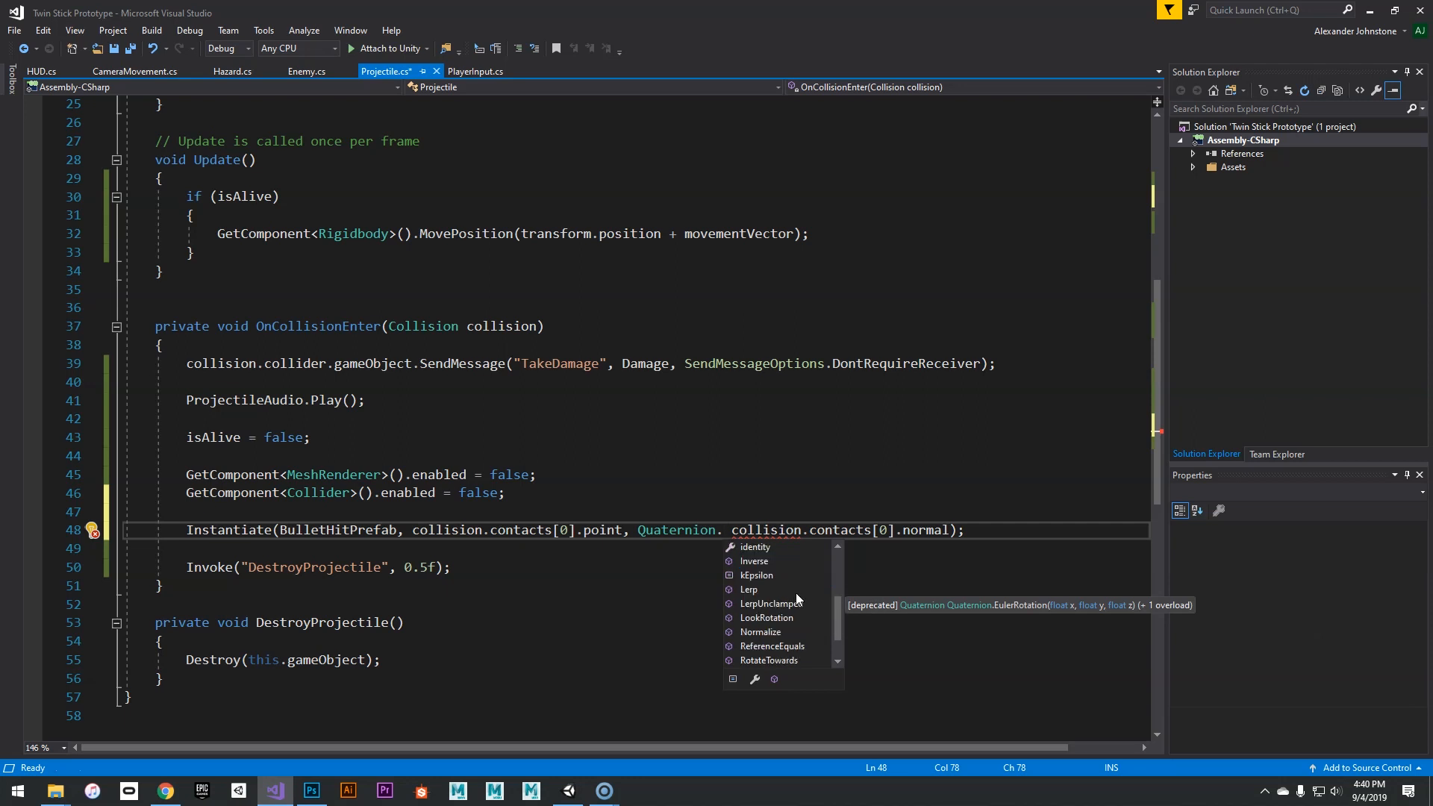
{"action": "scroll", "coordinate": [812, 600], "scroll_direction": "down", "scroll_amount": 1}
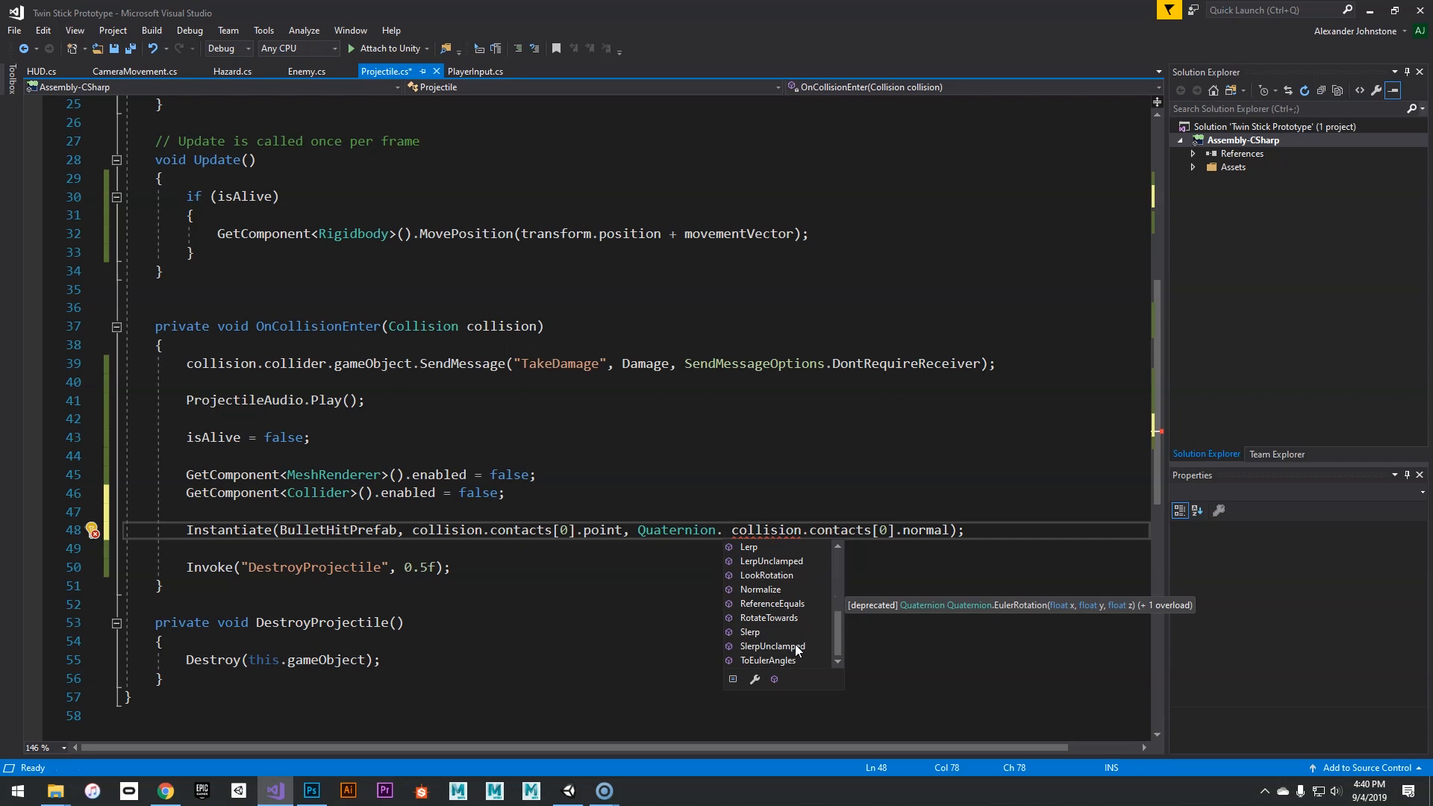
{"action": "scroll", "coordinate": [790, 630], "scroll_direction": "up", "scroll_amount": 4}
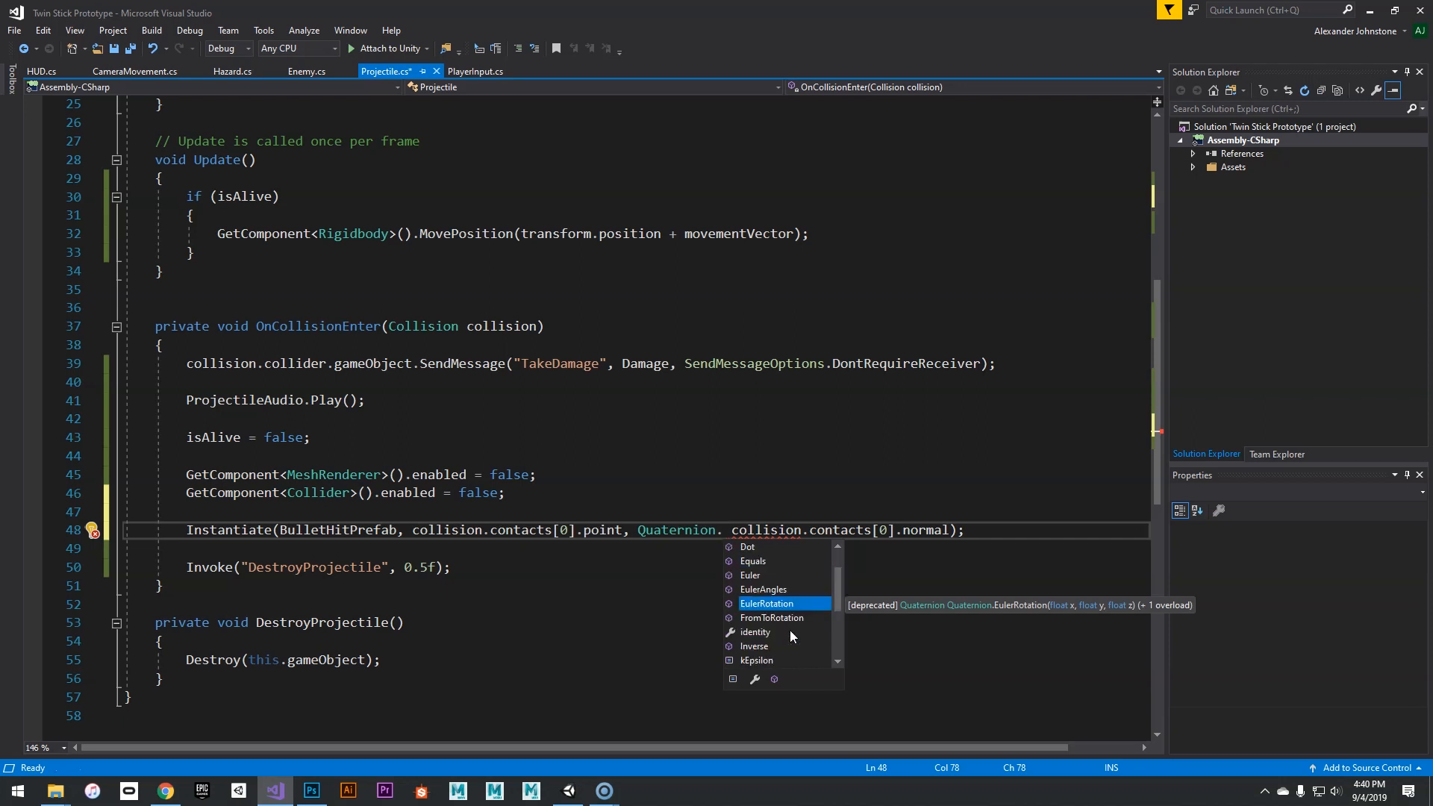
{"action": "left_click", "coordinate": [790, 619]}
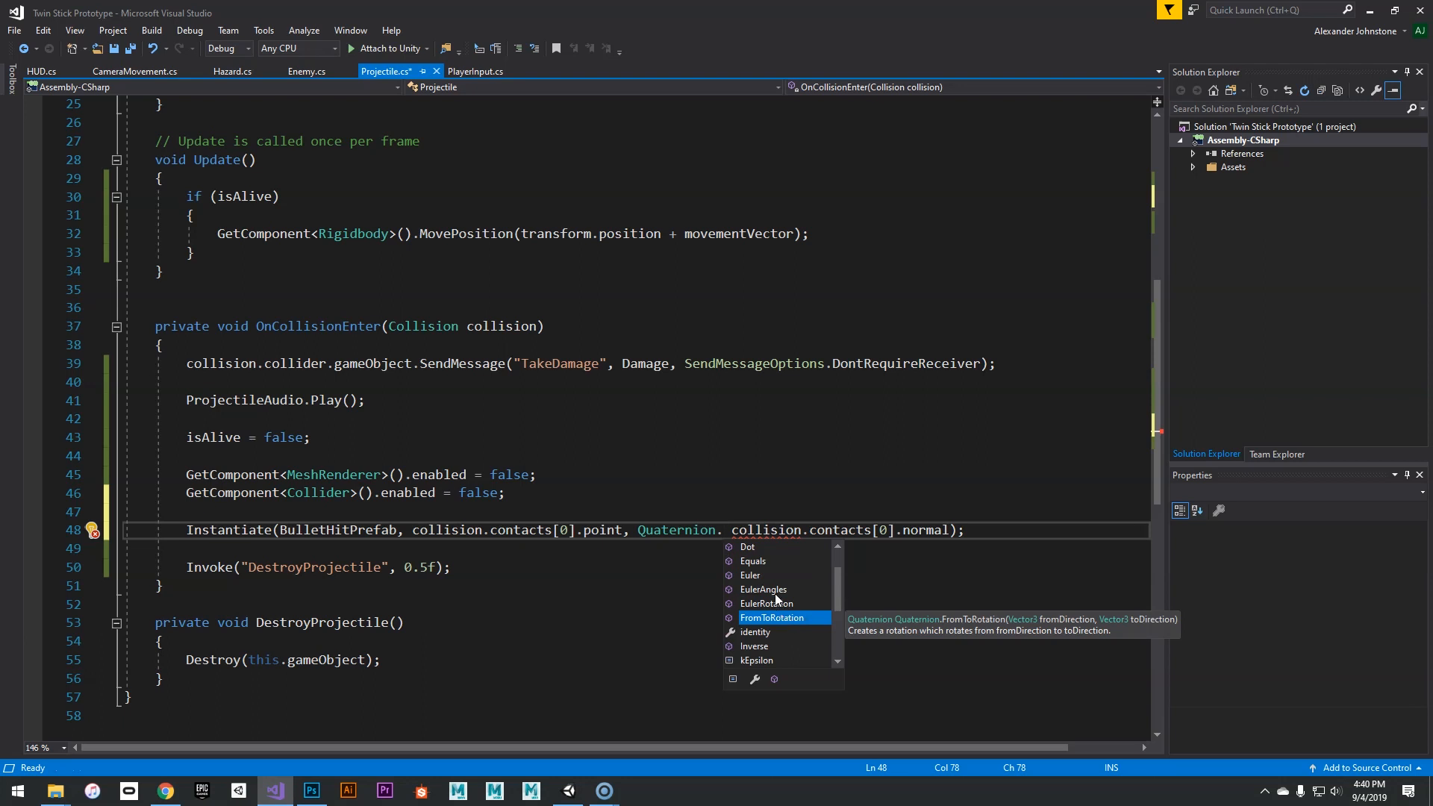
- Complete the rotation argument as Quaternion.Euler(collision.contacts[0].normal), closing the parenthesis and removing the extra space
{"action": "left_click", "coordinate": [765, 577]}
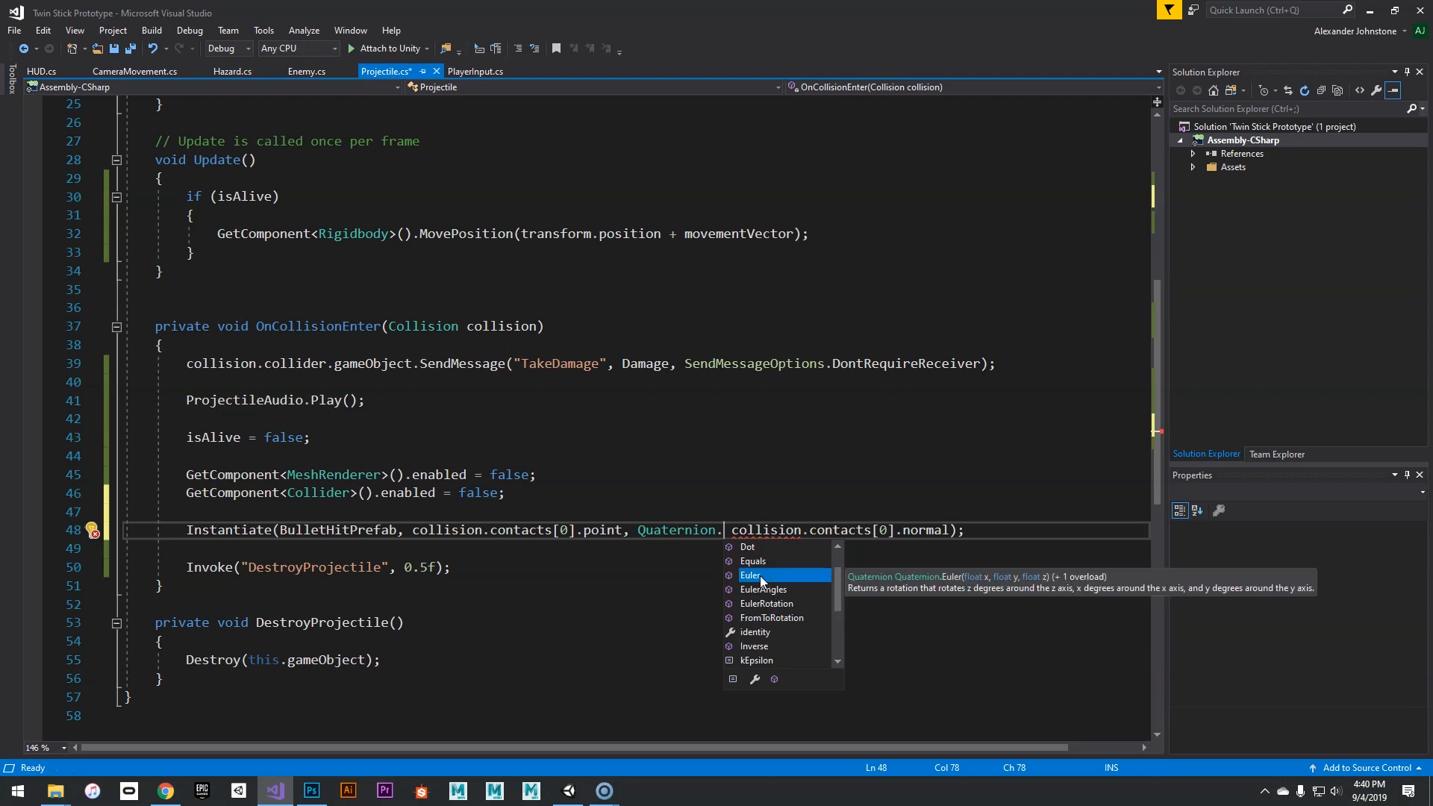
{"action": "double_click", "coordinate": [761, 578]}
{"action": "type", "text": "("}
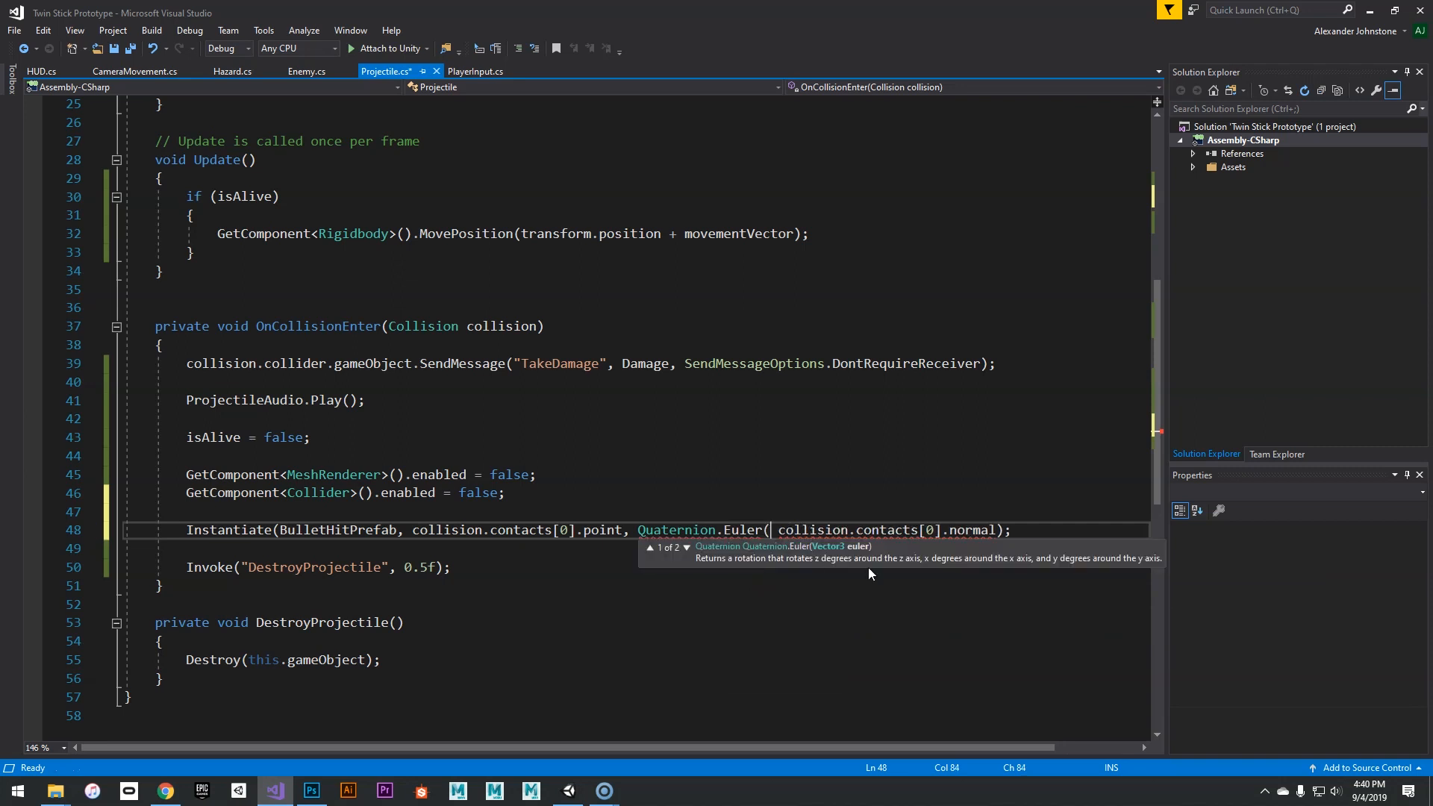
{"action": "left_click", "coordinate": [990, 533]}
{"action": "type", "text": ")"}
{"action": "left_click", "coordinate": [777, 531]}
{"action": "key", "text": "BackSpace"}
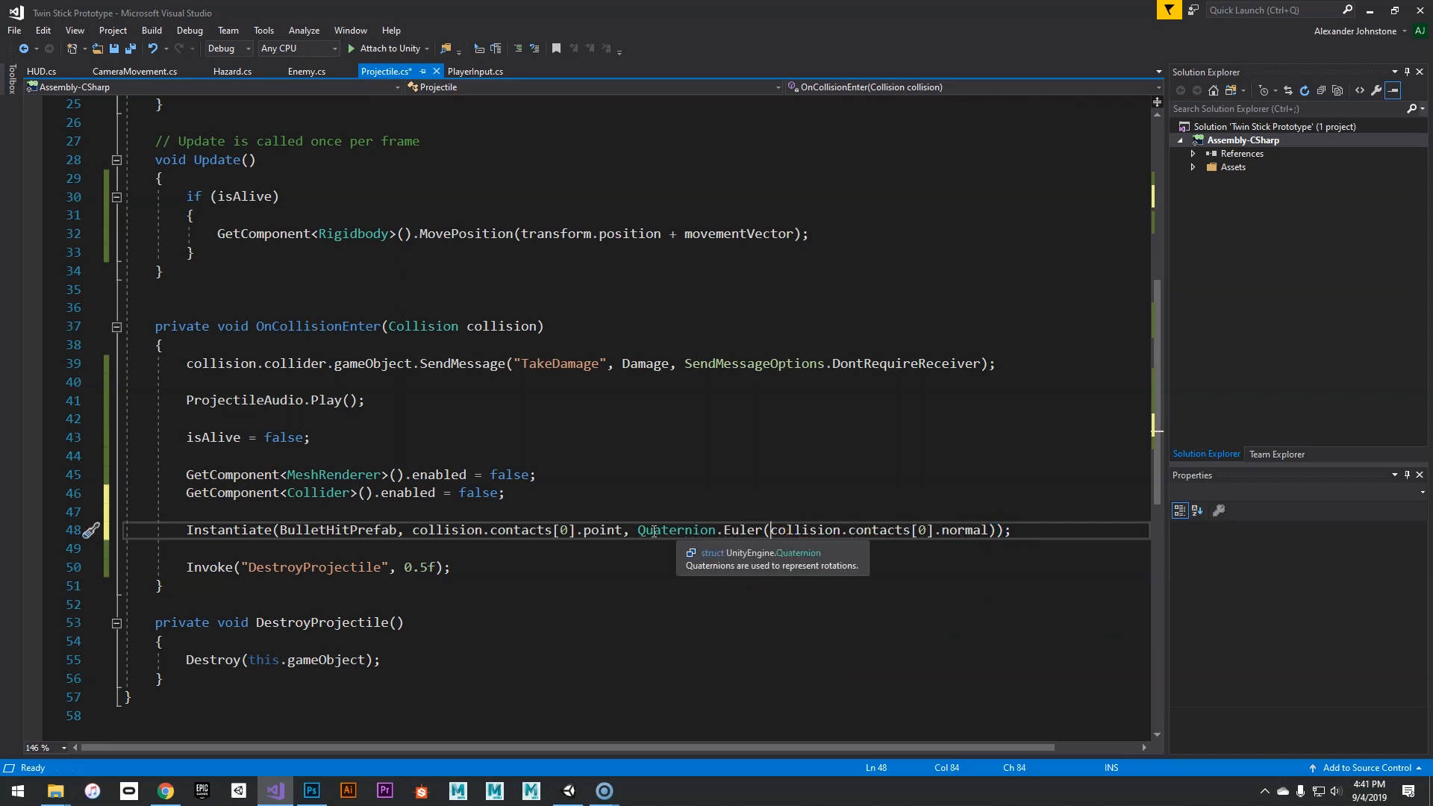
- Check the parts of the Quaternion.Euler argument and save the Projectile script
{"action": "left_click", "coordinate": [640, 530]}
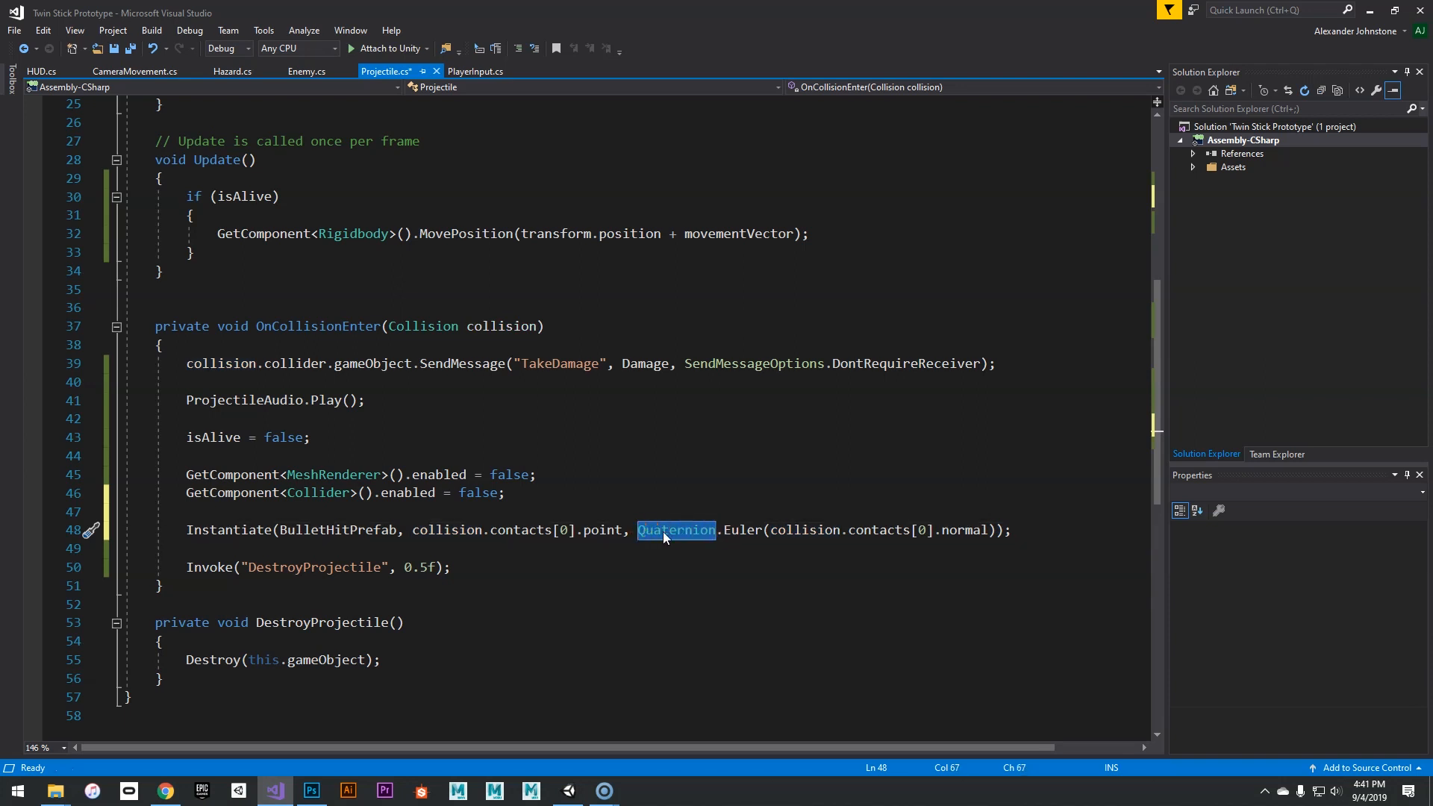
{"action": "left_click", "coordinate": [725, 530]}
{"action": "left_click_drag", "start_coordinate": [772, 530], "coordinate": [989, 530]}
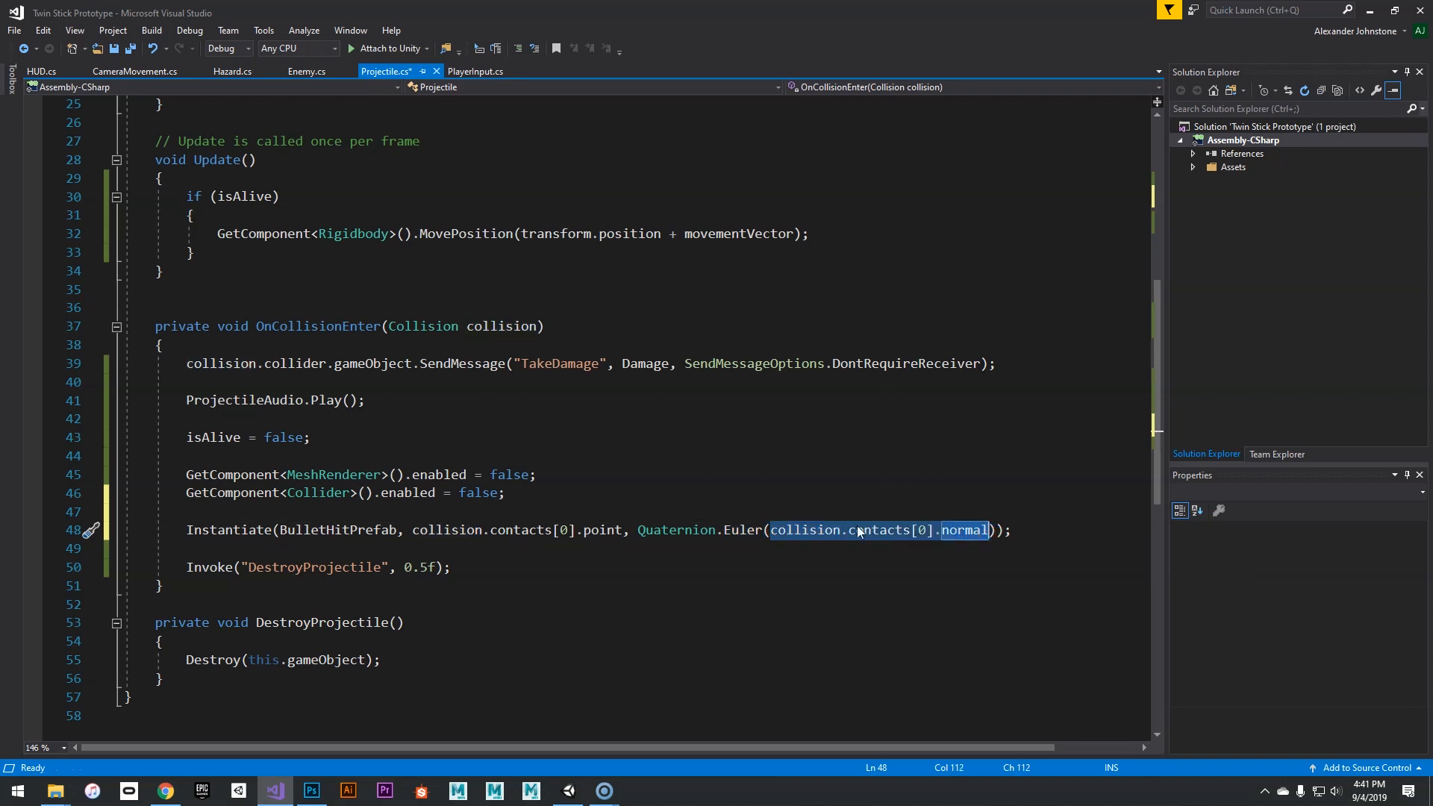
{"action": "left_click", "coordinate": [1021, 536]}
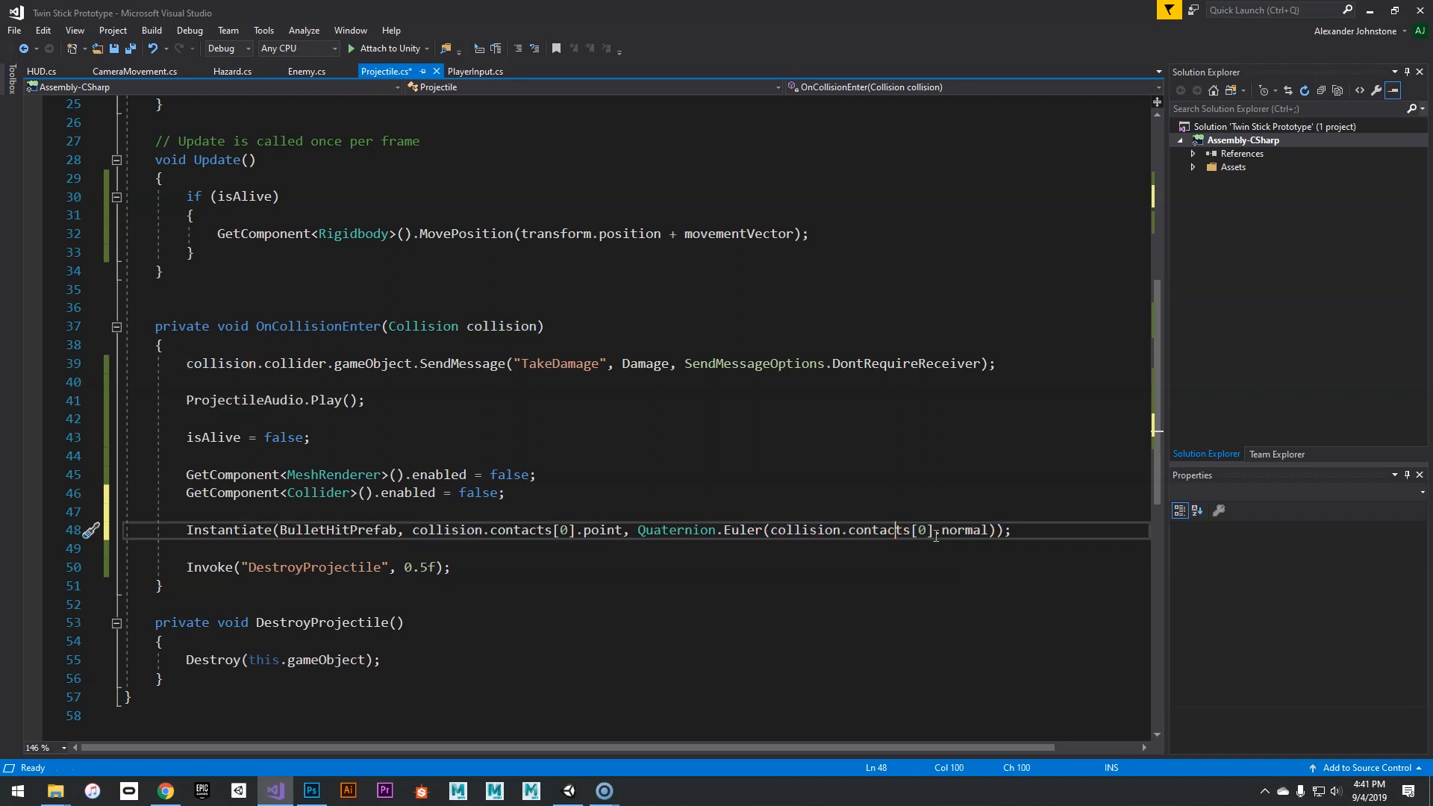
{"action": "key", "text": "ctrl+s"}
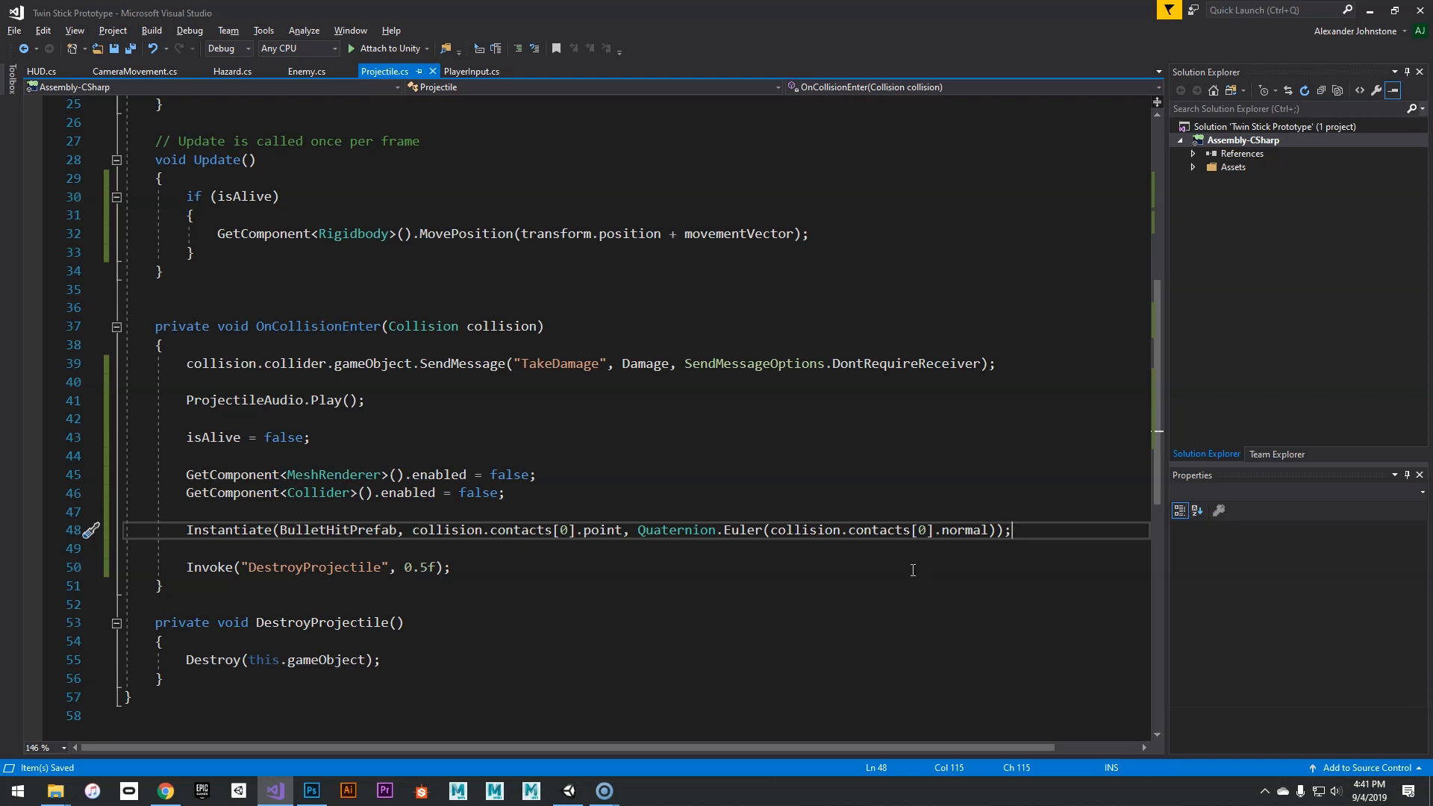
- Switch to Unity and assign the Bullet Hit prefab to the Projectile prefab's Bullet Hit Prefab field
{"action": "key", "text": "alt+Tab"}
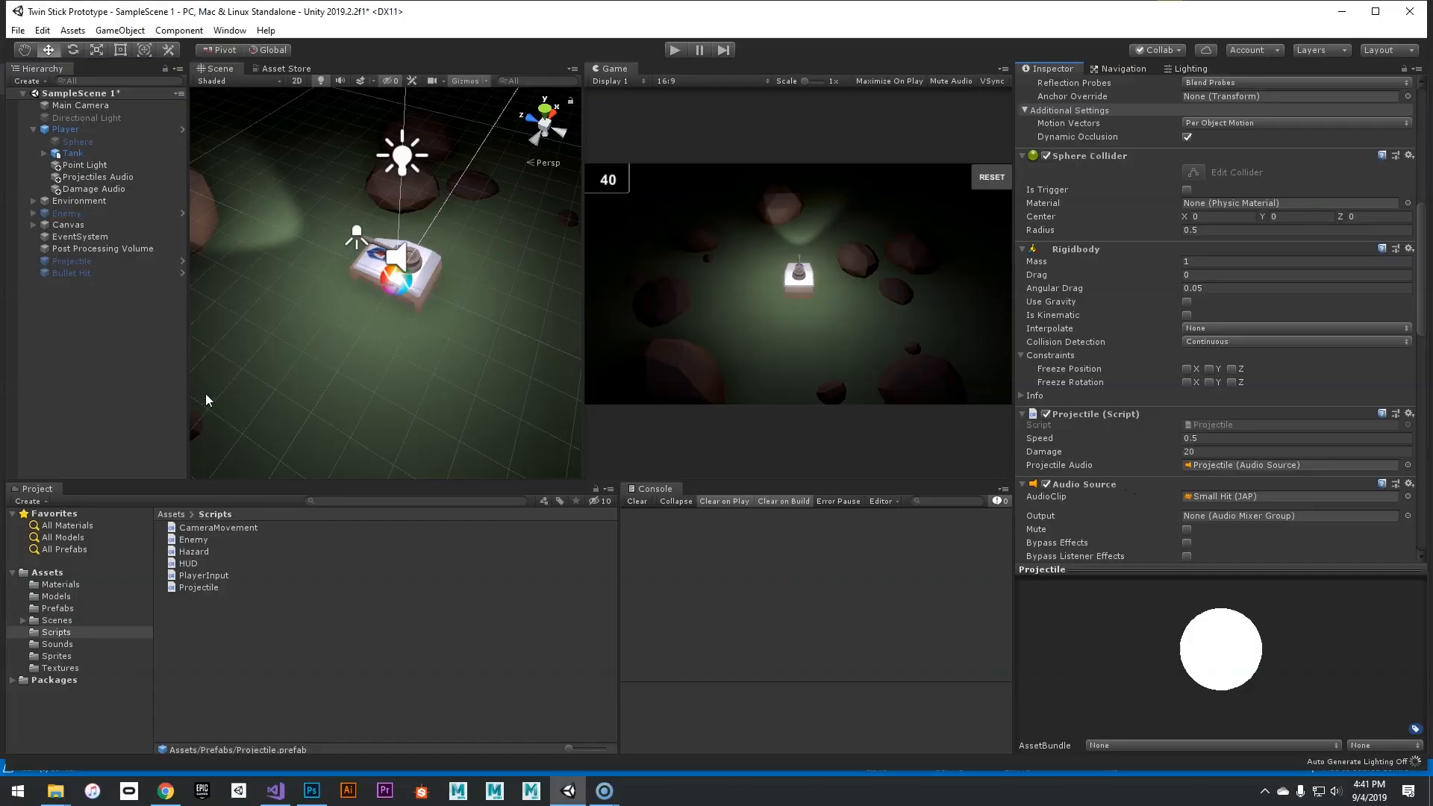
{"action": "left_click", "coordinate": [70, 608]}
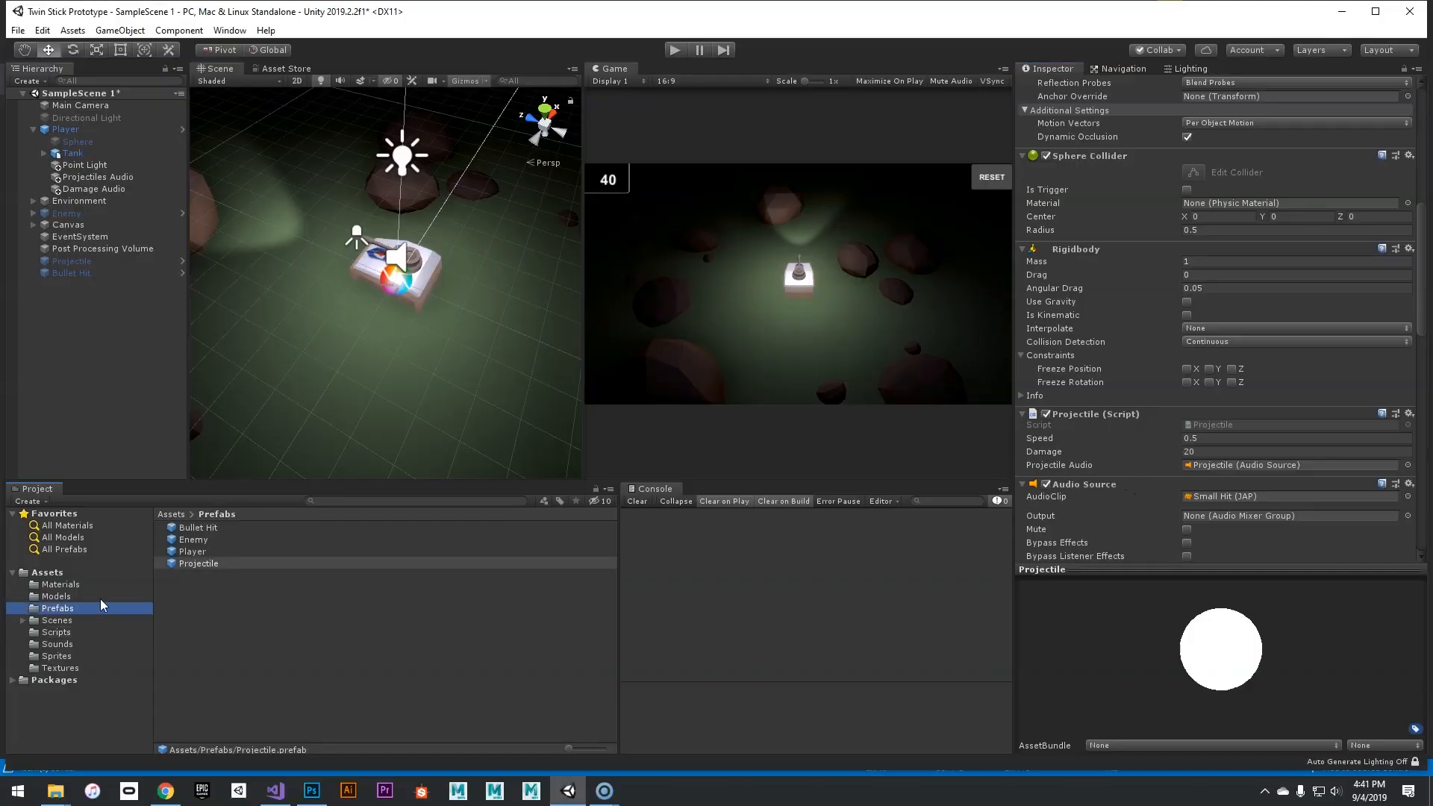
{"action": "left_click", "coordinate": [214, 566]}
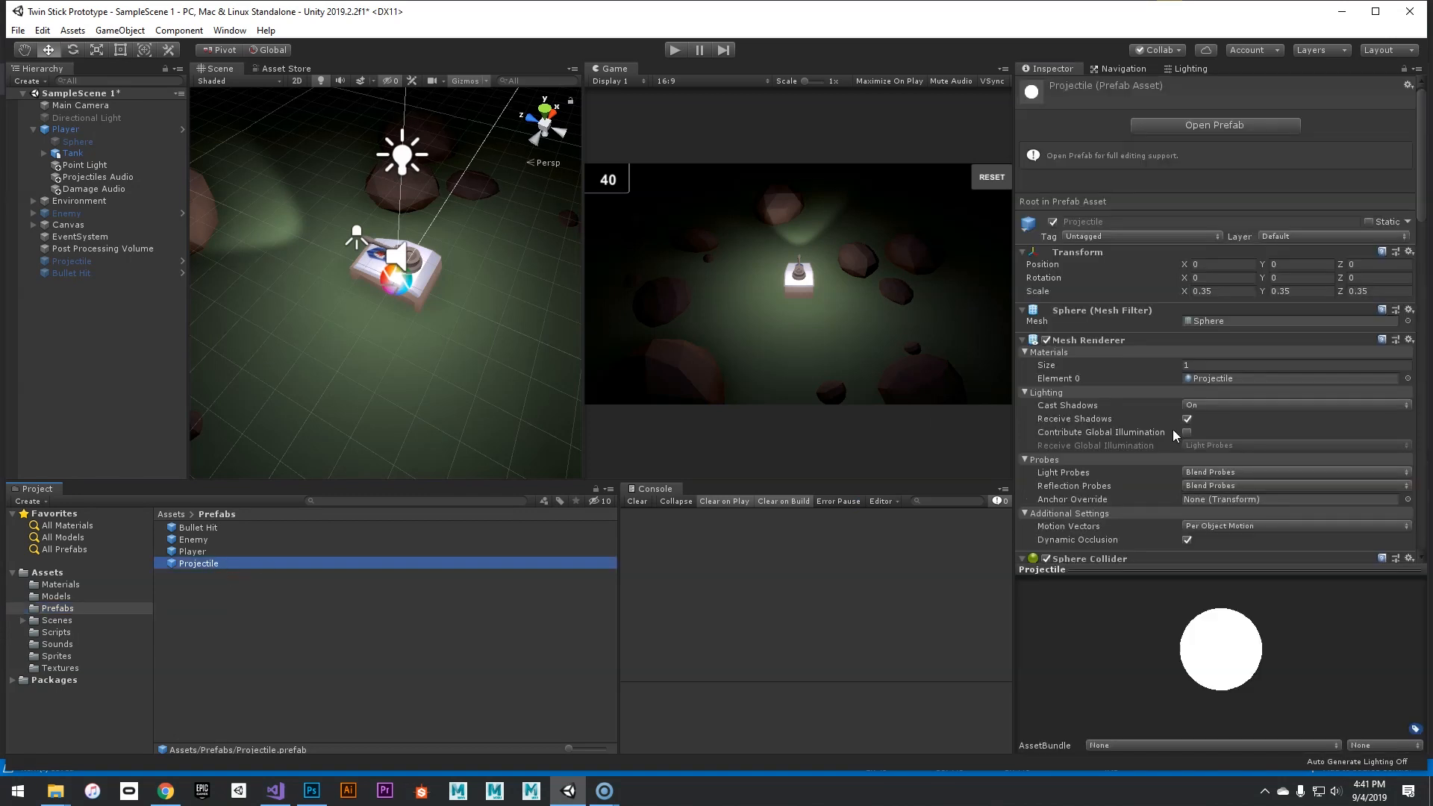
{"action": "scroll", "coordinate": [1174, 436], "scroll_direction": "down", "scroll_amount": 10}
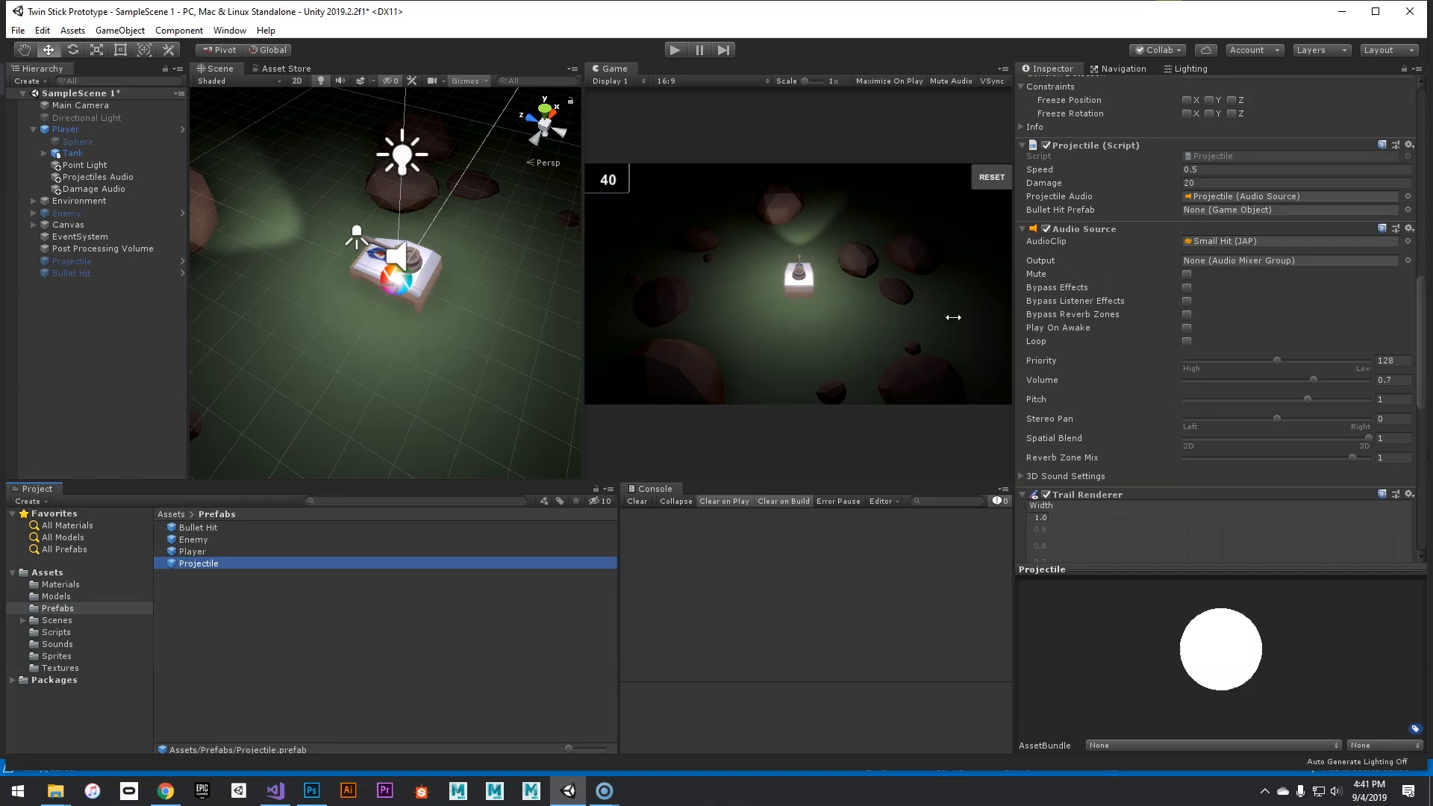
{"action": "left_click_drag", "start_coordinate": [215, 530], "coordinate": [1243, 211]}
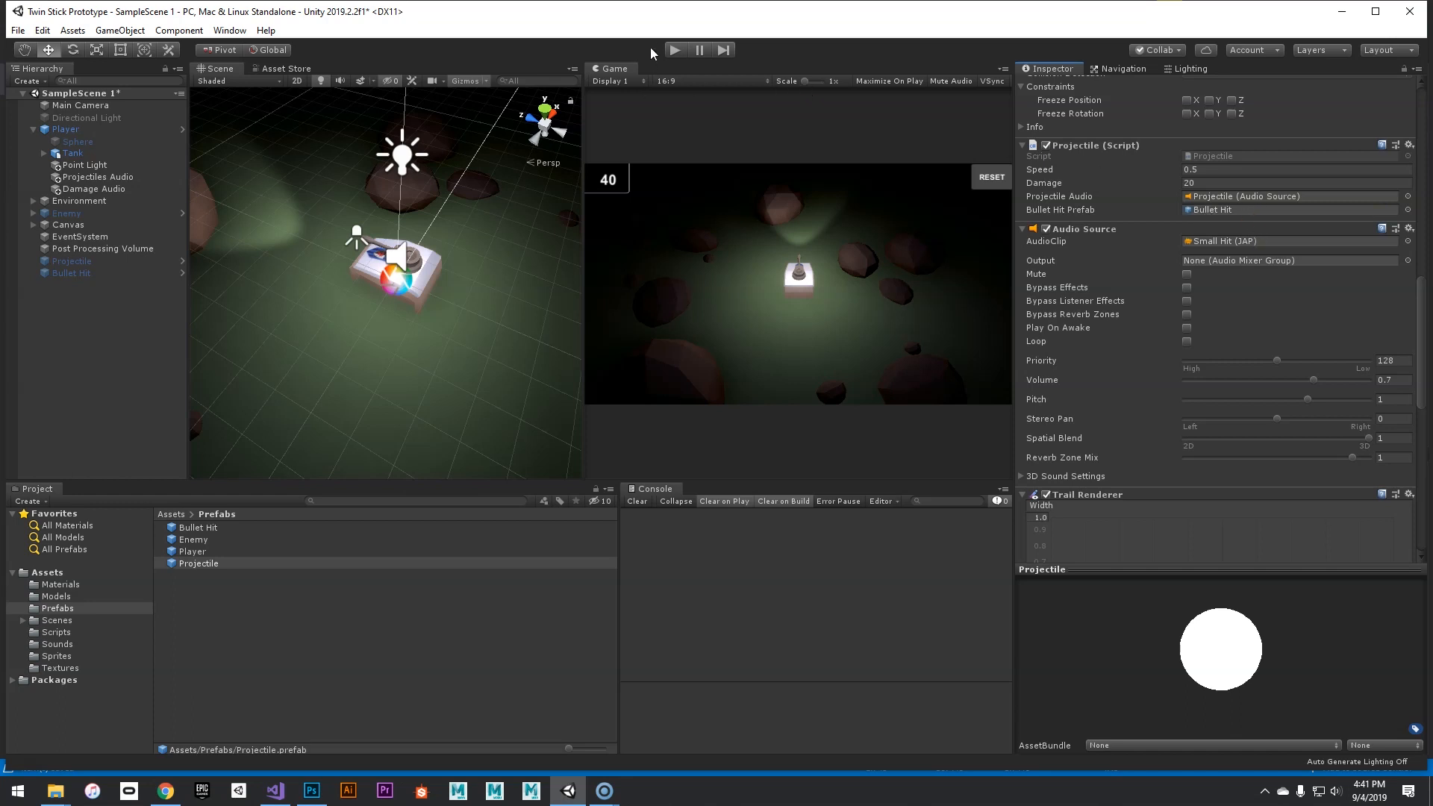
- Run the game and fire projectiles at the small rock ahead of the tank to check the Bullet Hit particles
{"action": "left_click", "coordinate": [676, 49]}
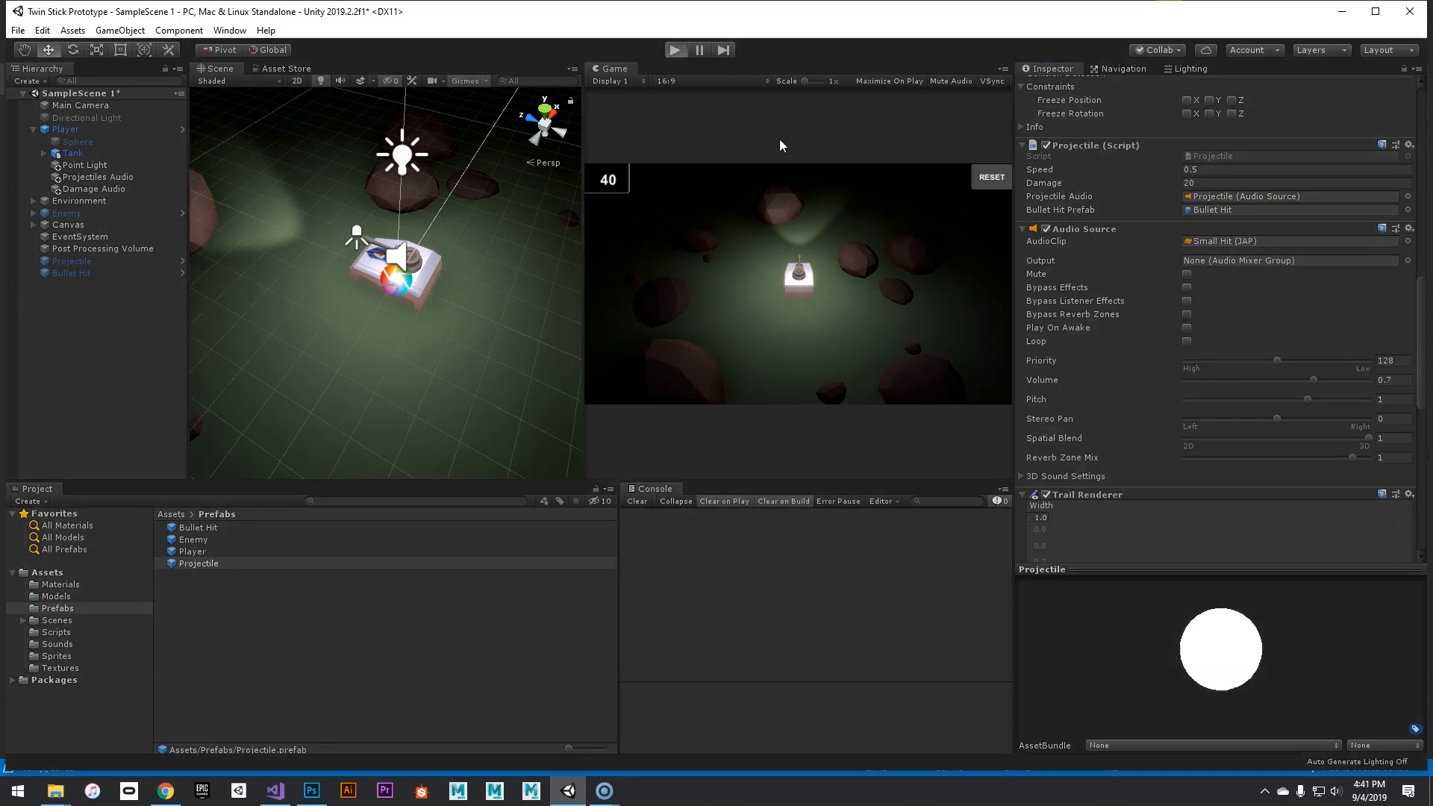
{"action": "left_click", "coordinate": [777, 188]}
{"action": "left_click", "coordinate": [778, 188]}
{"action": "key", "text": "a"}
{"action": "key", "text": "w"}
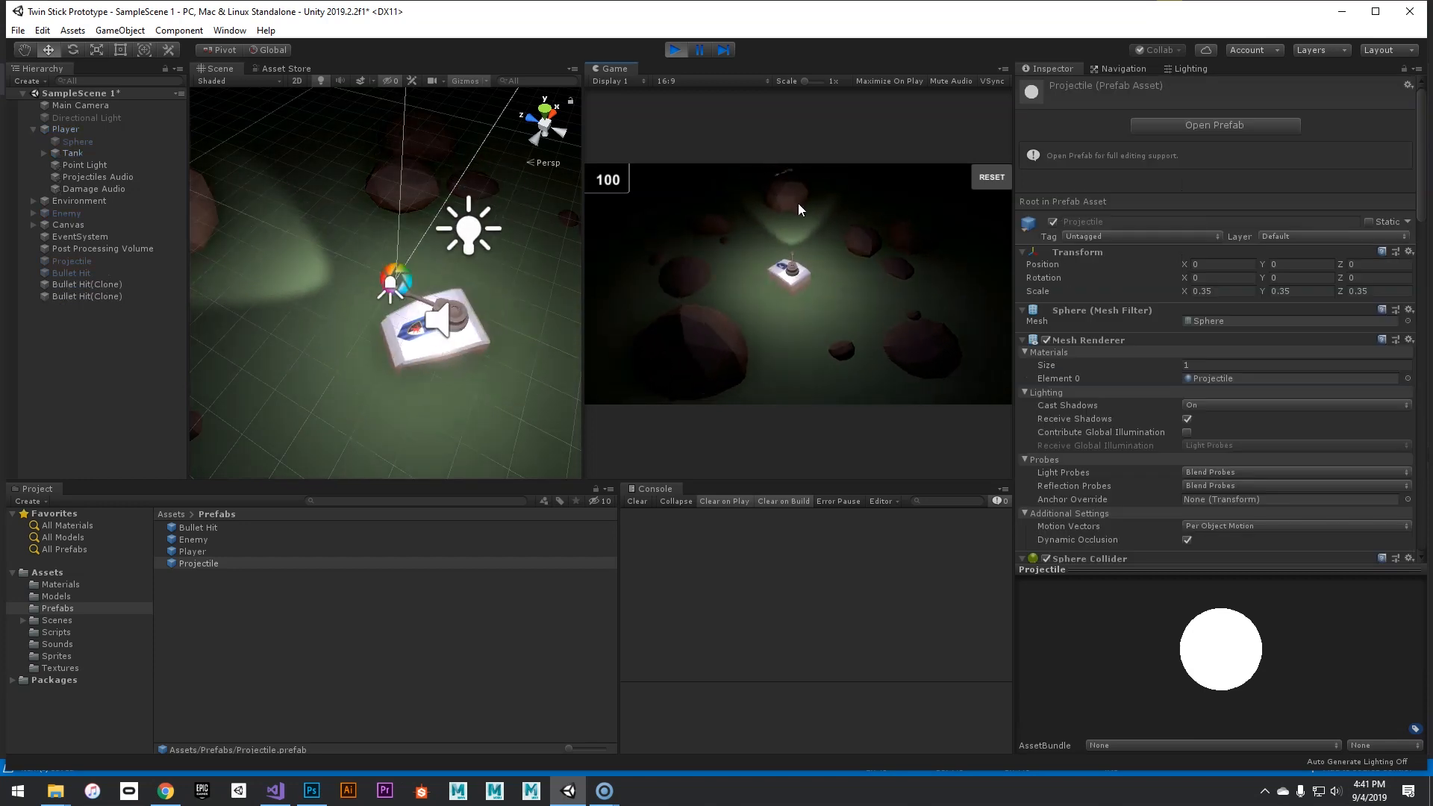
{"action": "left_click", "coordinate": [800, 203]}
{"action": "key", "text": "s"}
{"action": "key", "text": "d"}
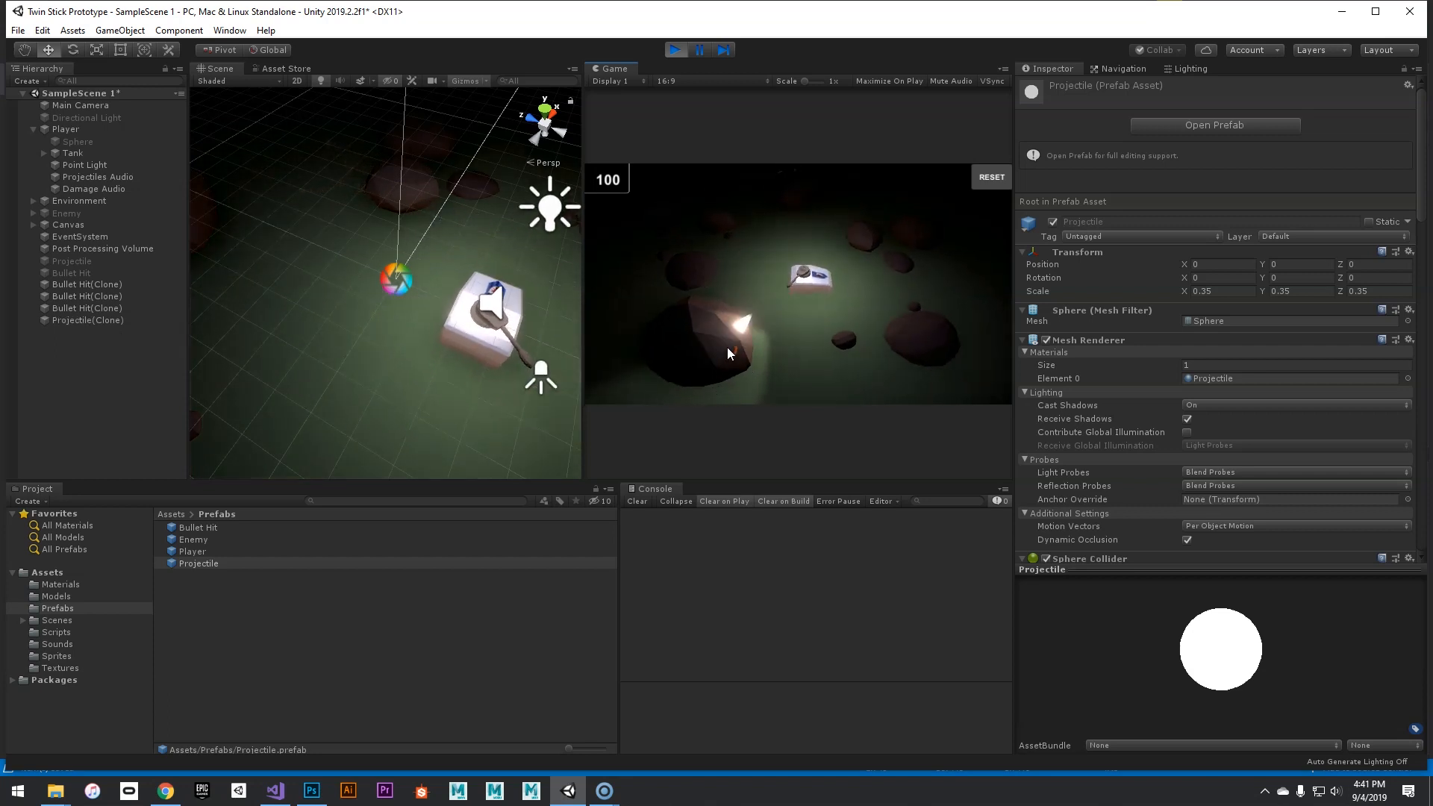
- Fire at the large rock and its surroundings from several tank positions, examine how the hit particles behave, and stop the game
{"action": "left_click", "coordinate": [715, 321]}
{"action": "key", "text": "w"}
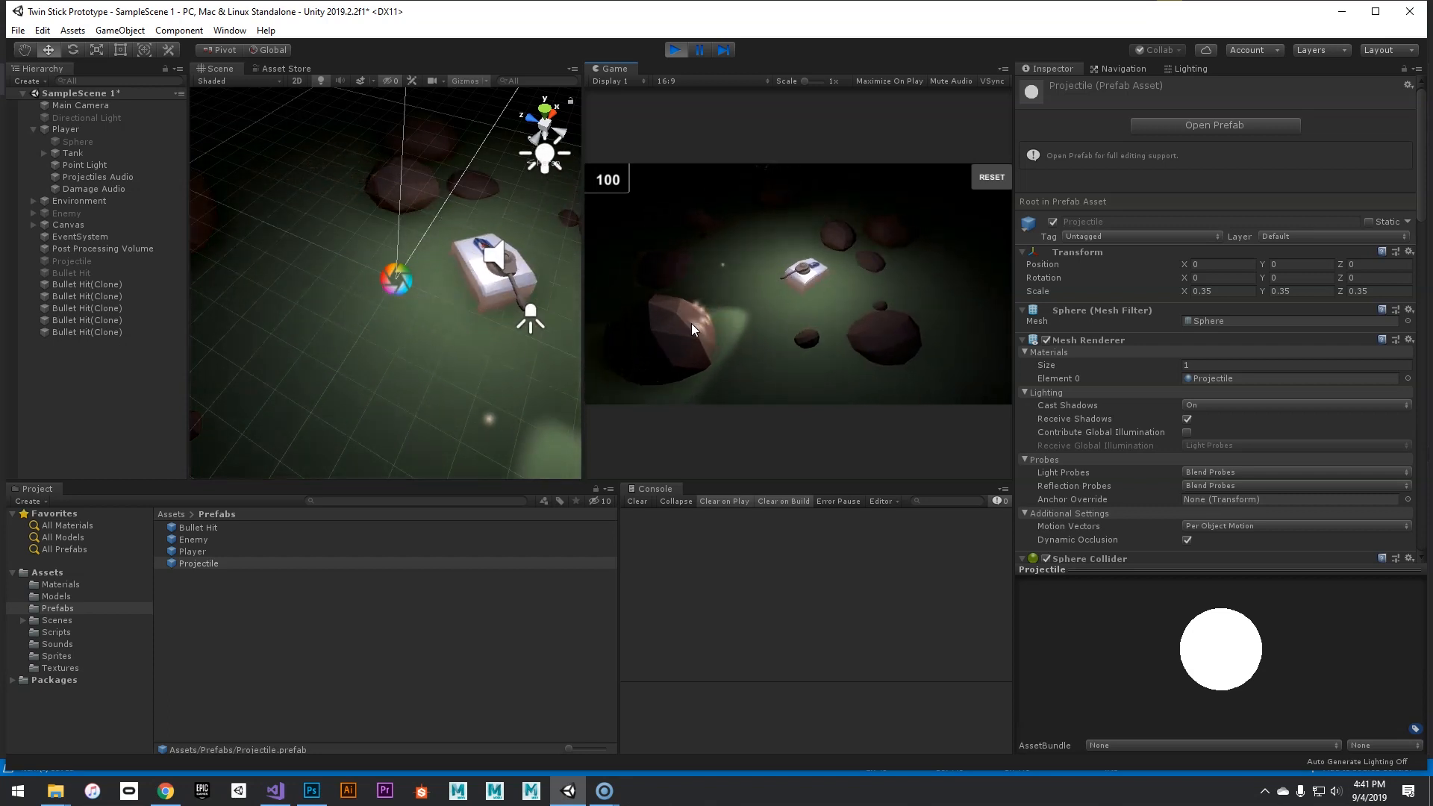
{"action": "left_click", "coordinate": [675, 338]}
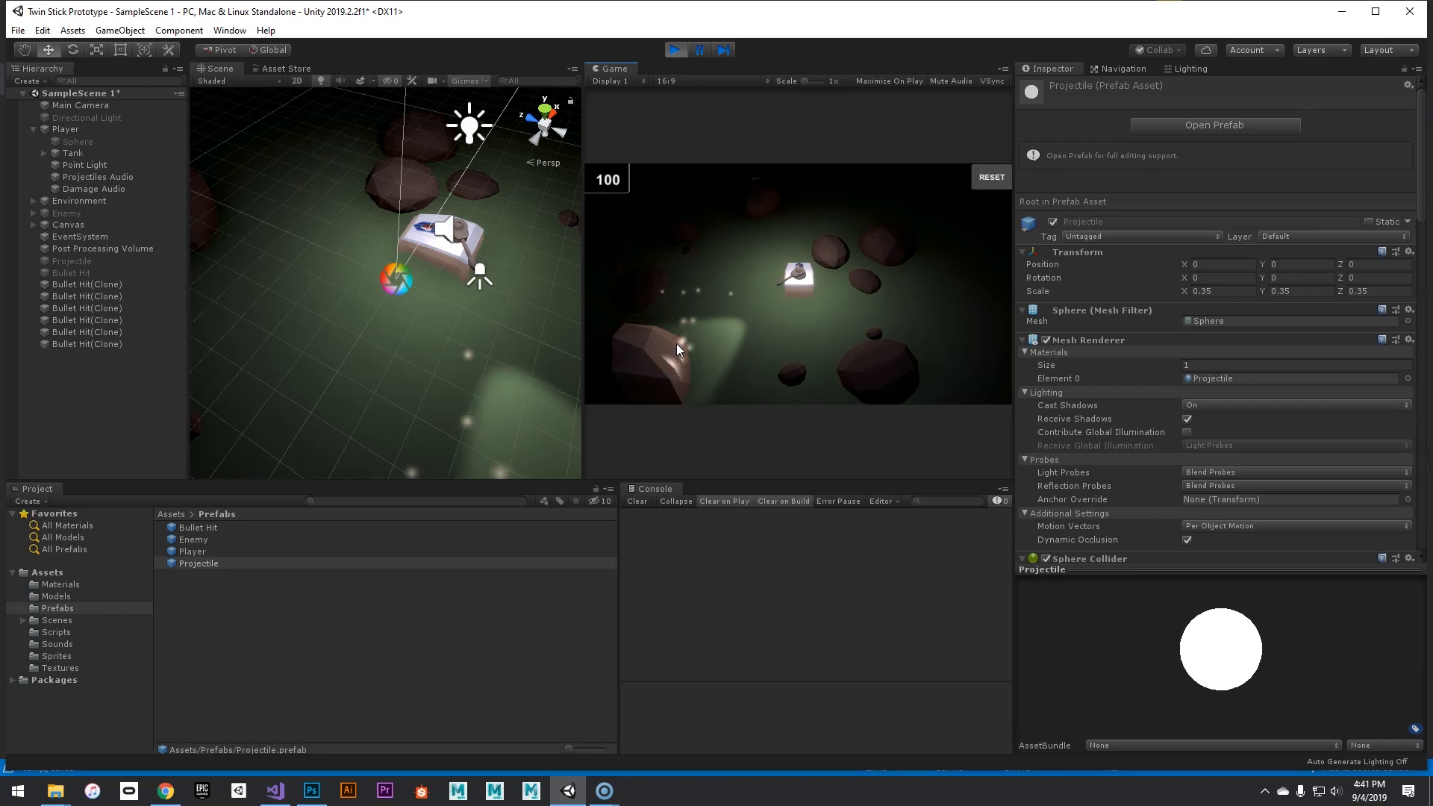
{"action": "key", "text": "a"}
{"action": "left_click", "coordinate": [669, 378]}
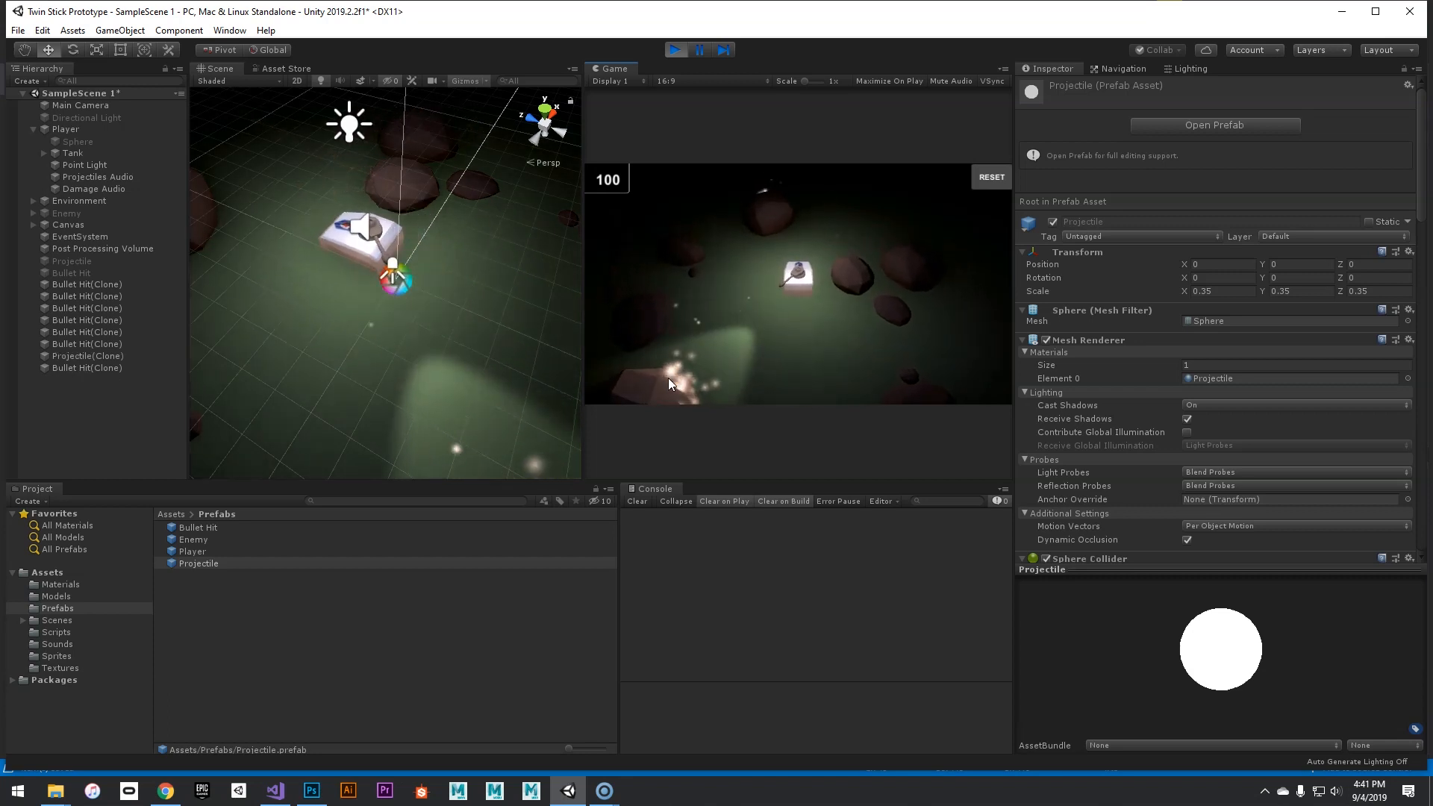
{"action": "key", "text": "d"}
{"action": "key", "text": "s"}
{"action": "left_click", "coordinate": [655, 373]}
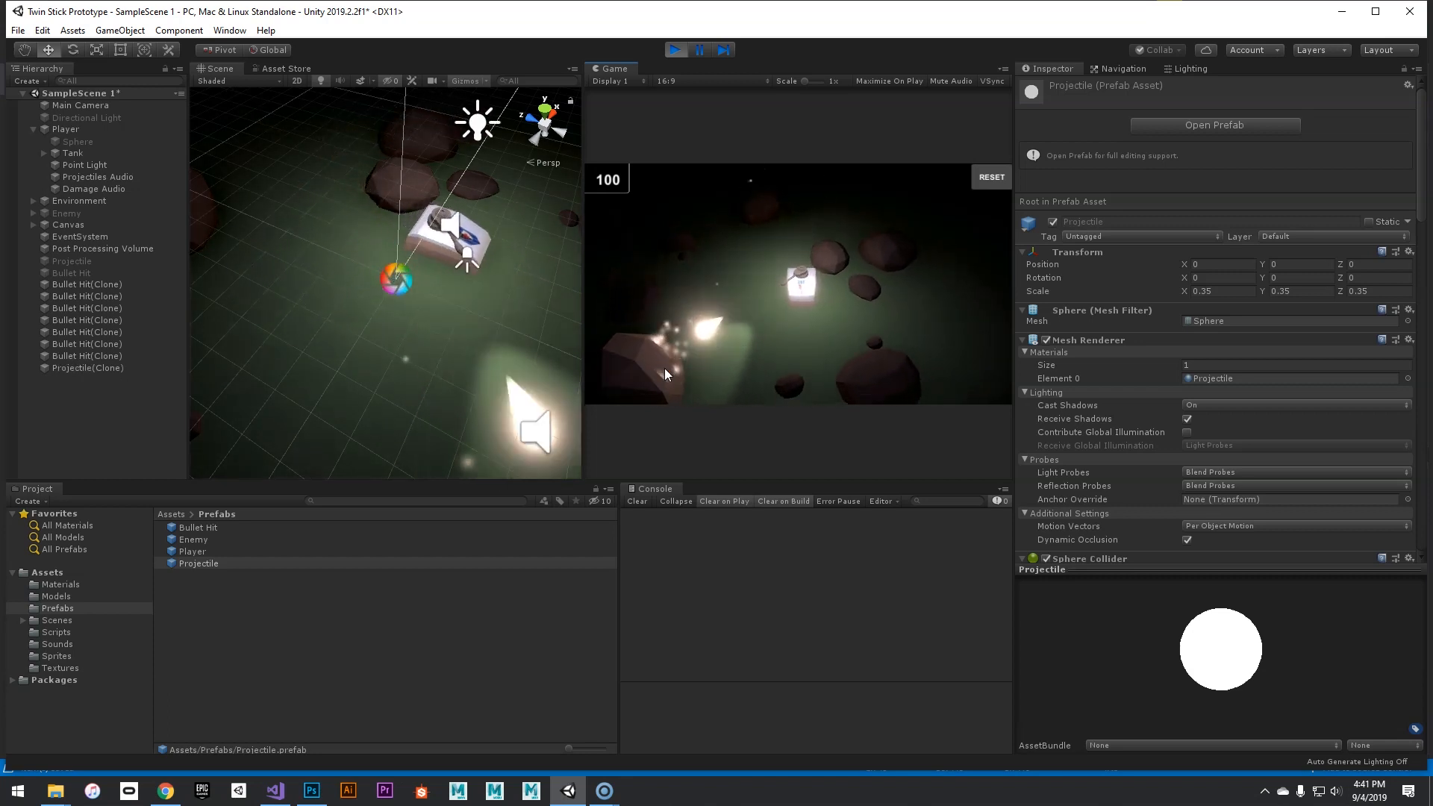
{"action": "left_click", "coordinate": [687, 335]}
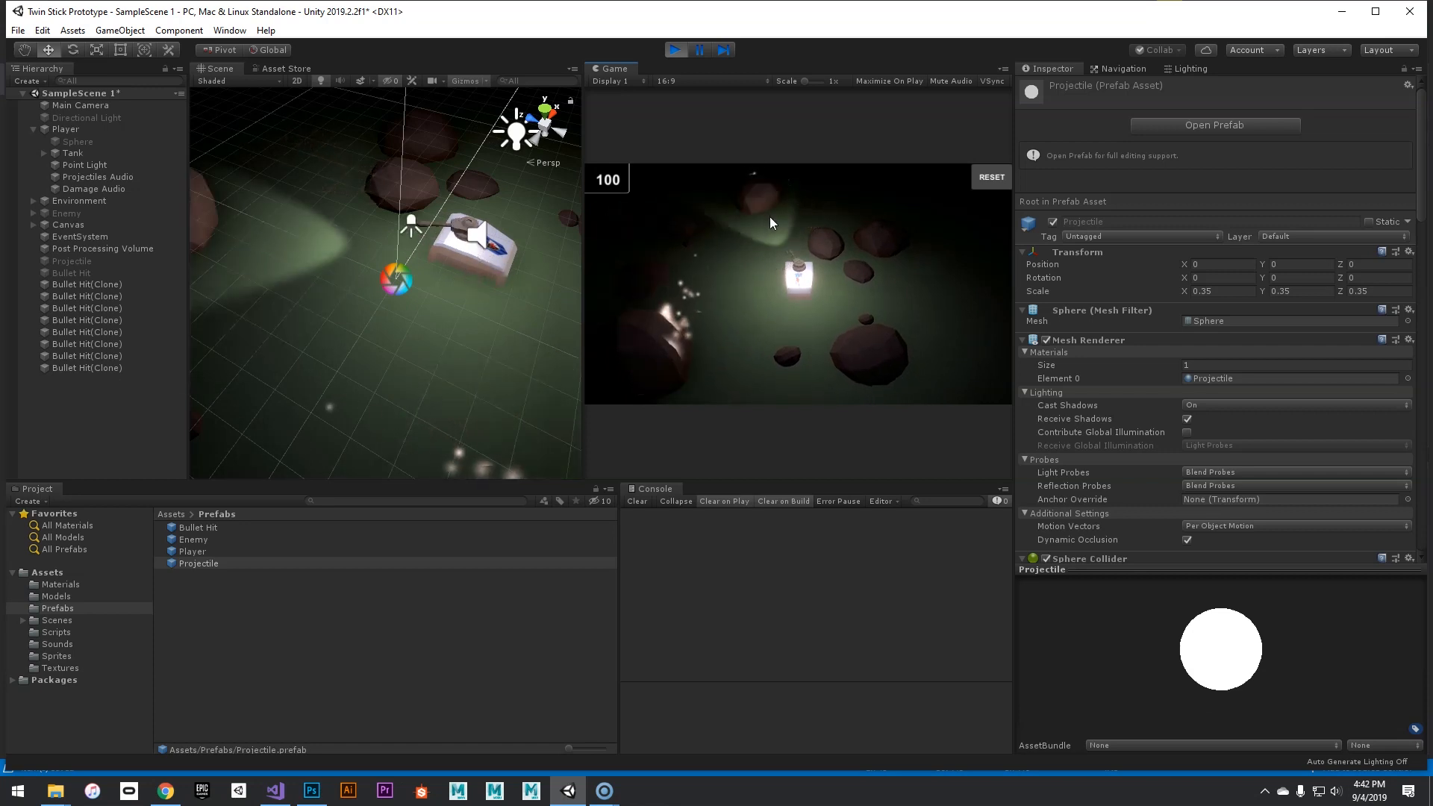
{"action": "left_click", "coordinate": [664, 267]}
{"action": "left_click", "coordinate": [761, 195]}
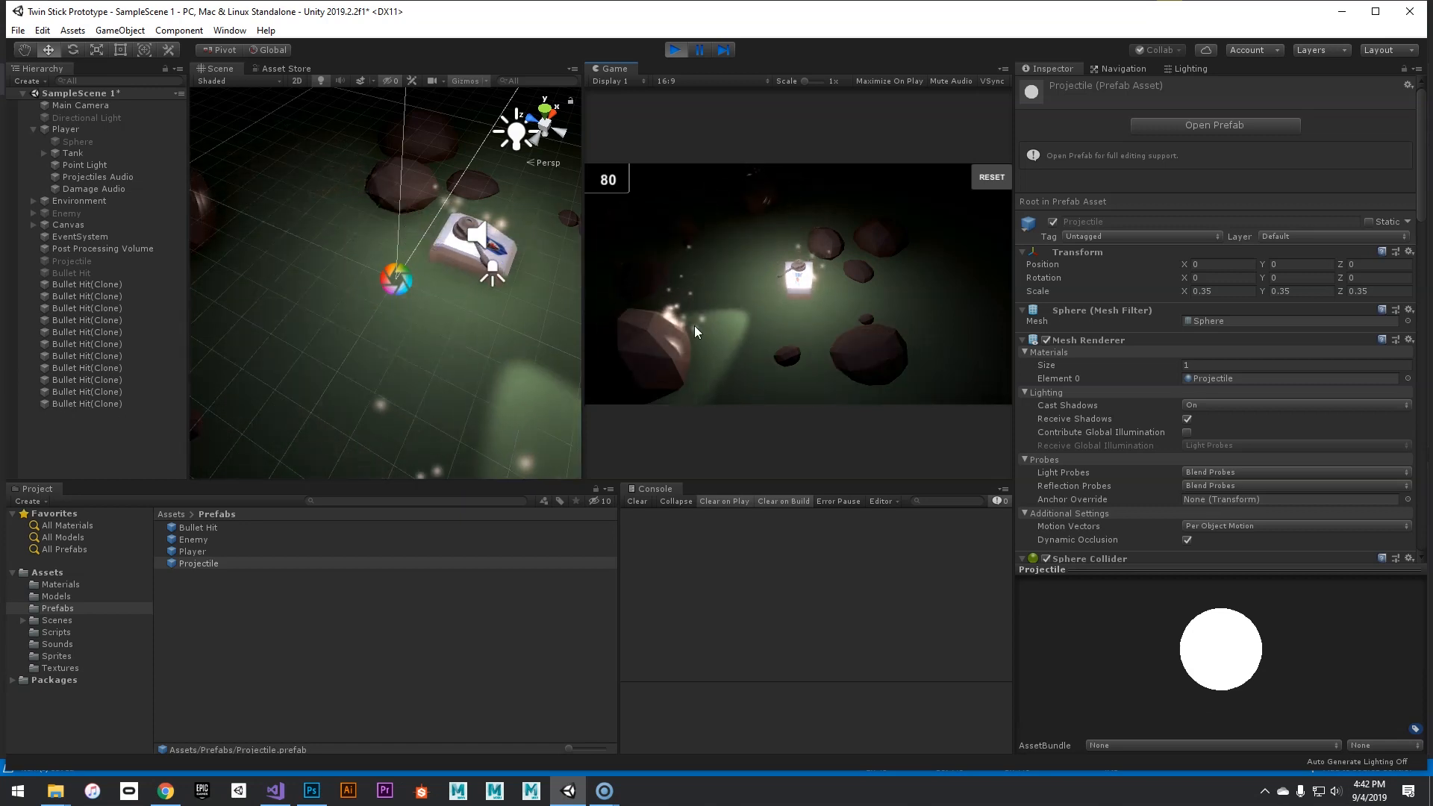
{"action": "key", "text": "s"}
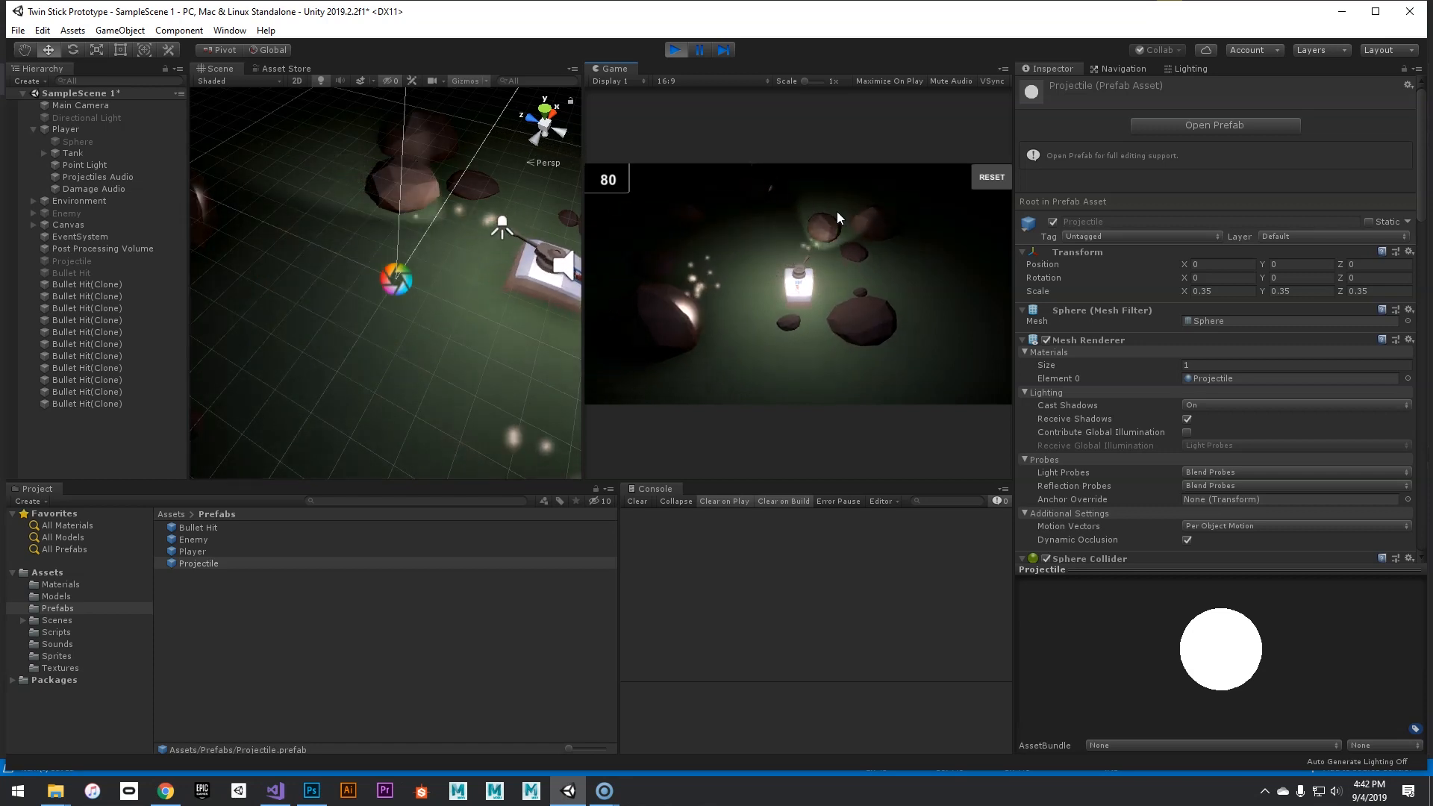
{"action": "left_click", "coordinate": [699, 286]}
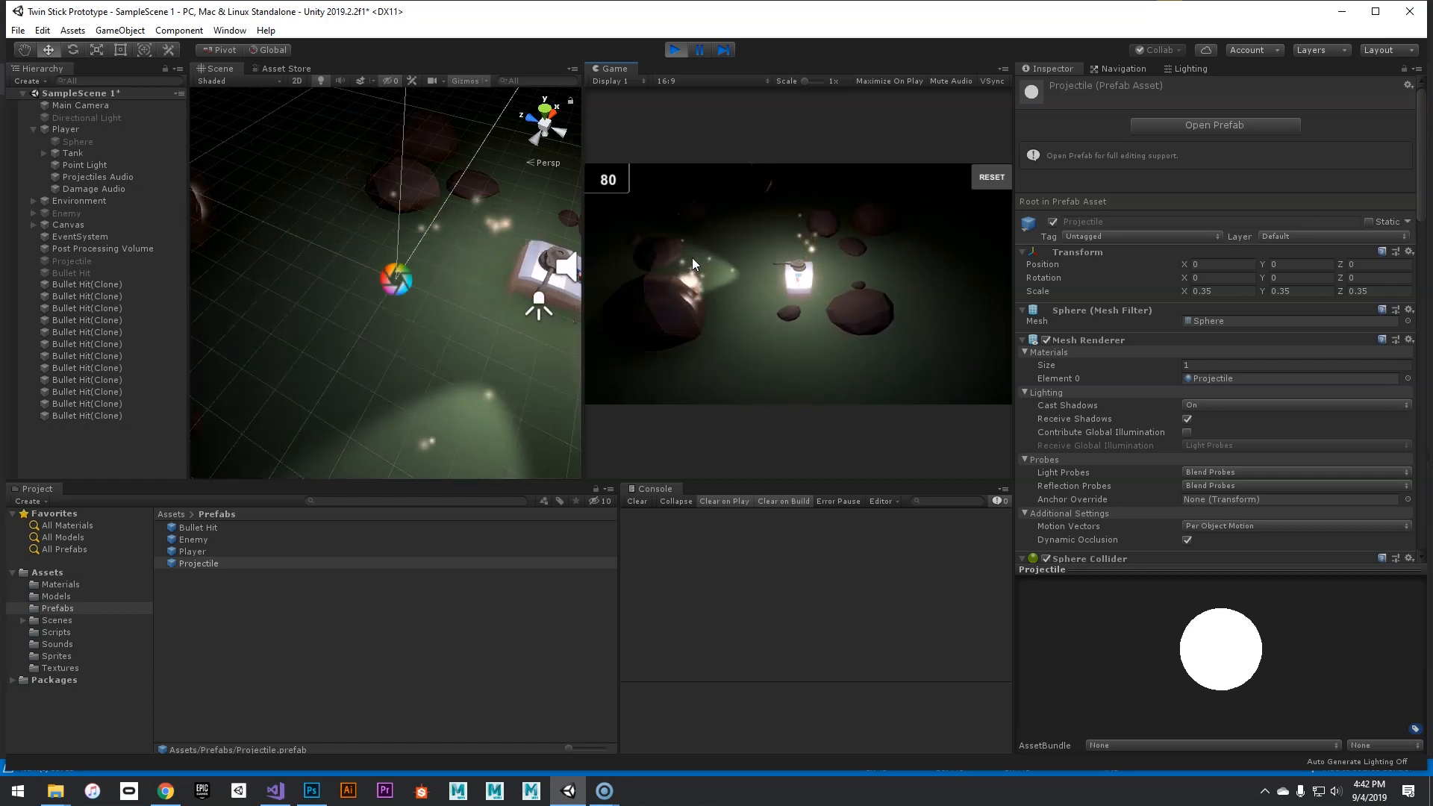
{"action": "key", "text": "w"}
{"action": "key", "text": "a"}
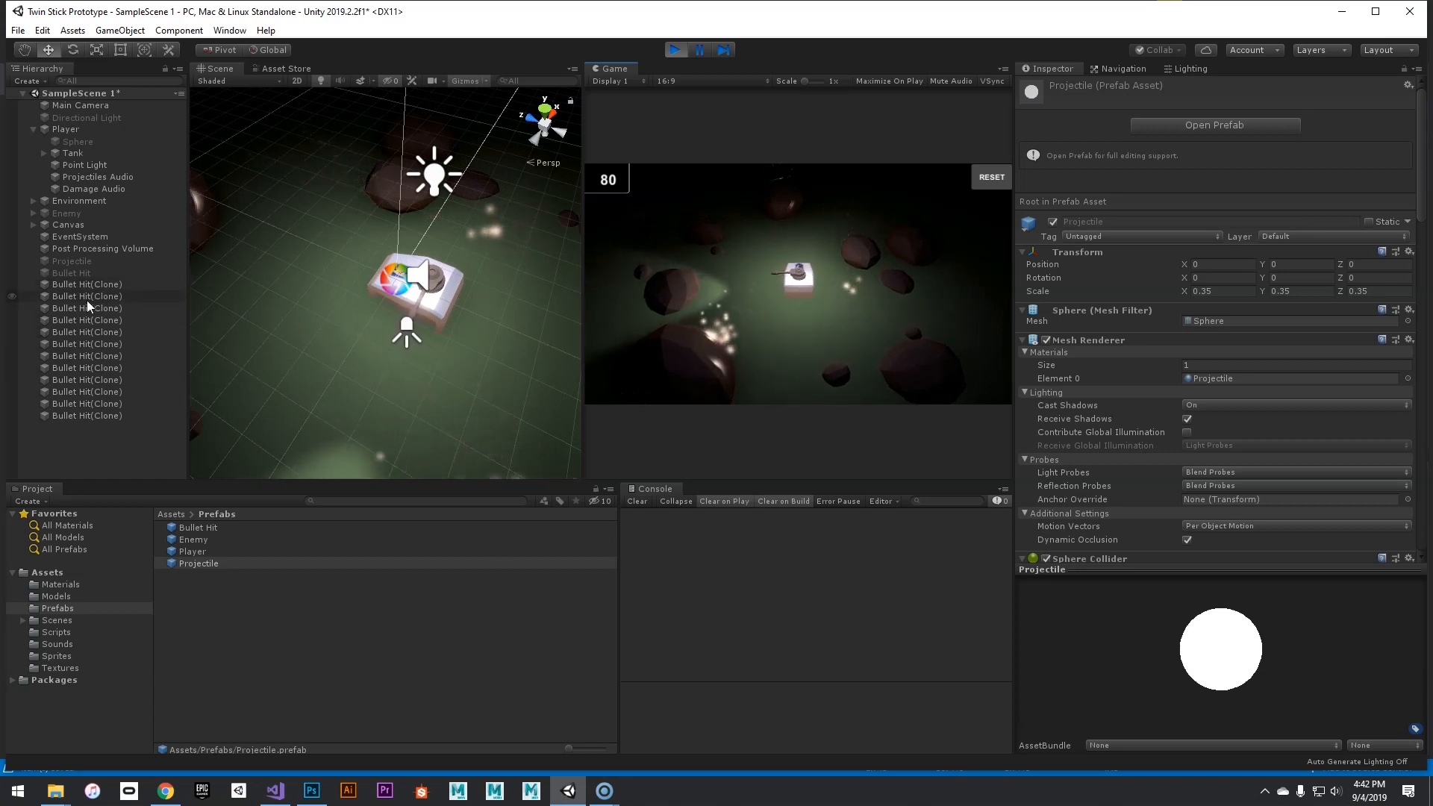
{"action": "left_click", "coordinate": [726, 354]}
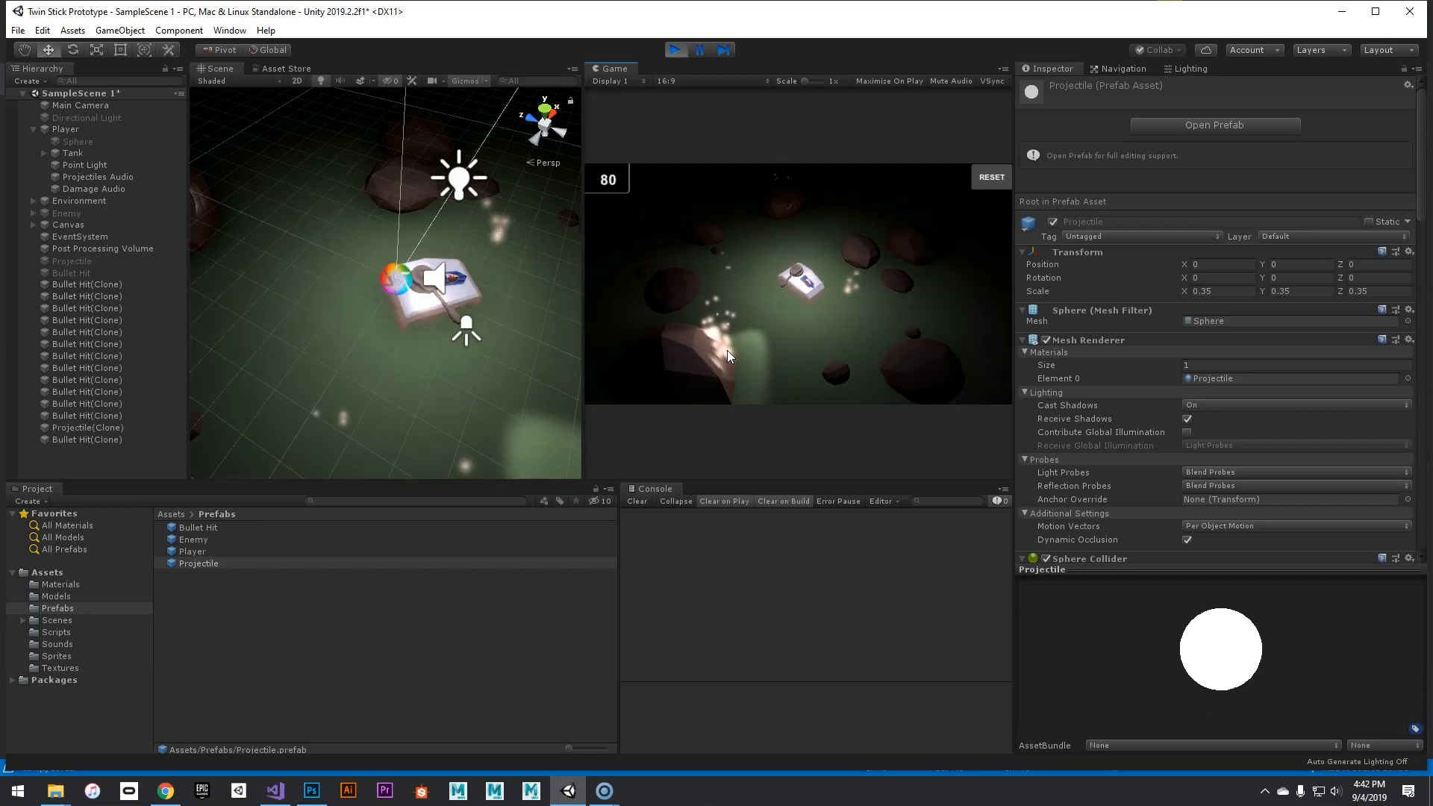
{"action": "key", "text": "d"}
{"action": "key", "text": "s"}
{"action": "left_click", "coordinate": [709, 337]}
{"action": "left_click", "coordinate": [688, 318]}
{"action": "left_click", "coordinate": [692, 304]}
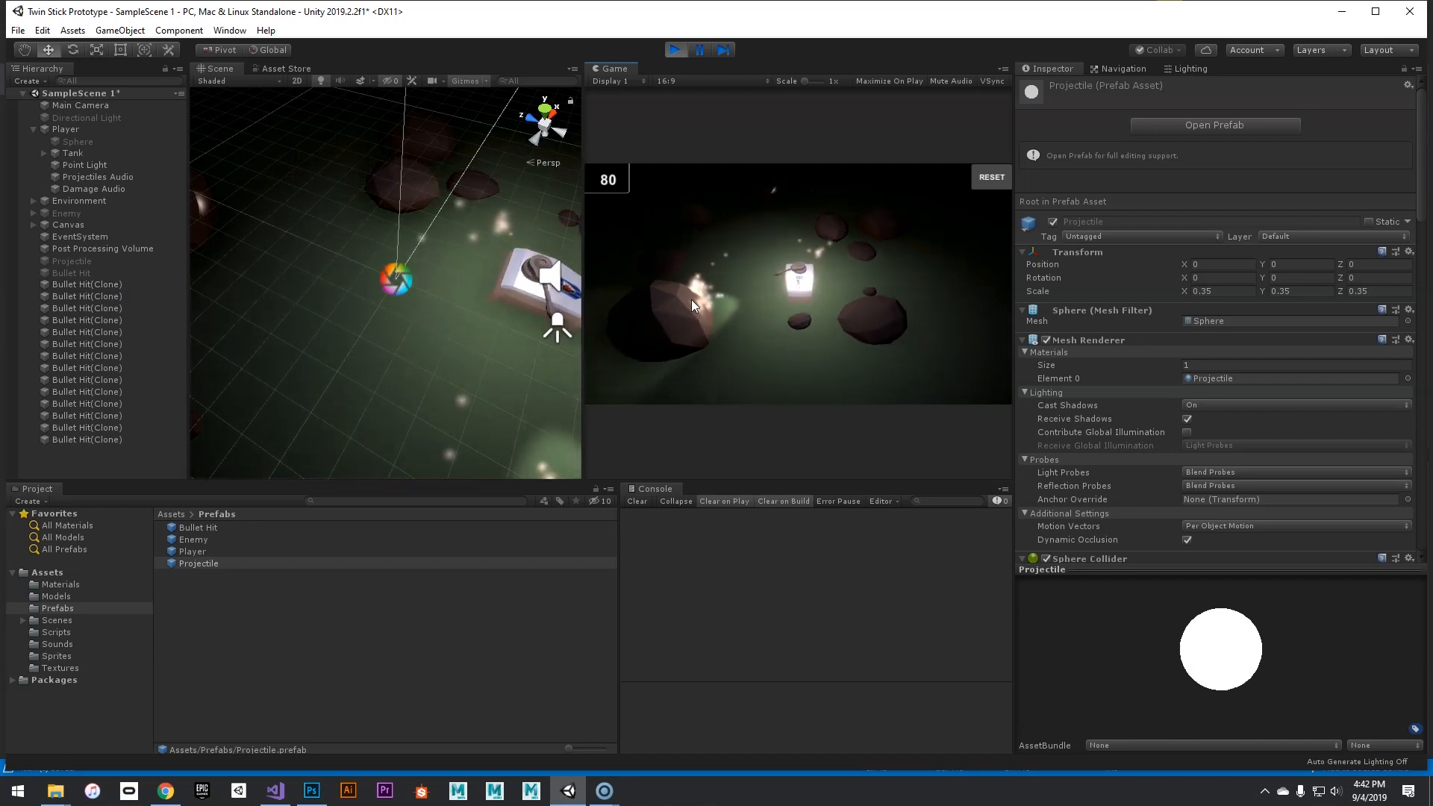
{"action": "left_click", "coordinate": [674, 51]}
- Disable Looping on the Bullet Hit prefab's Particle System
{"action": "left_click", "coordinate": [218, 528]}
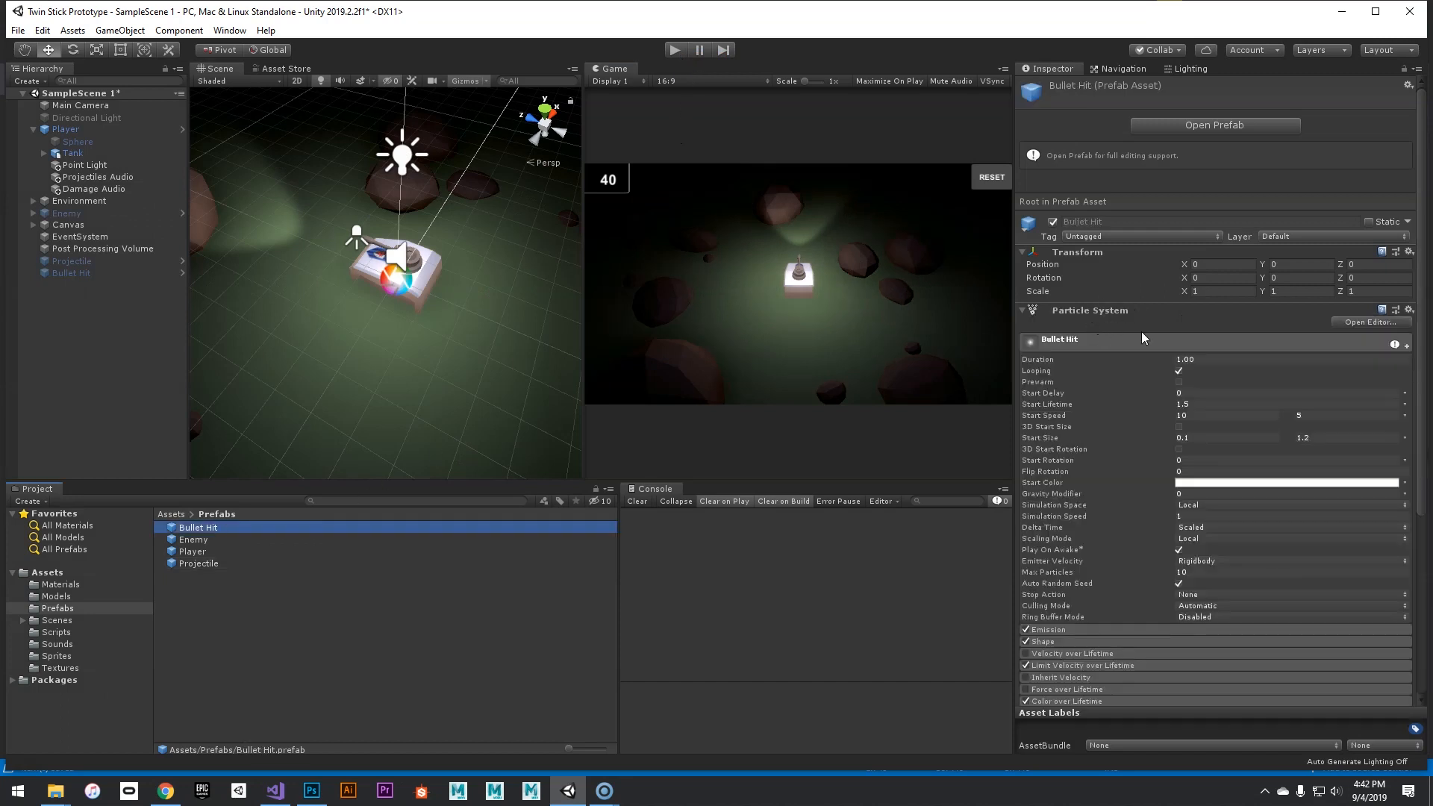
{"action": "left_click", "coordinate": [1180, 371]}
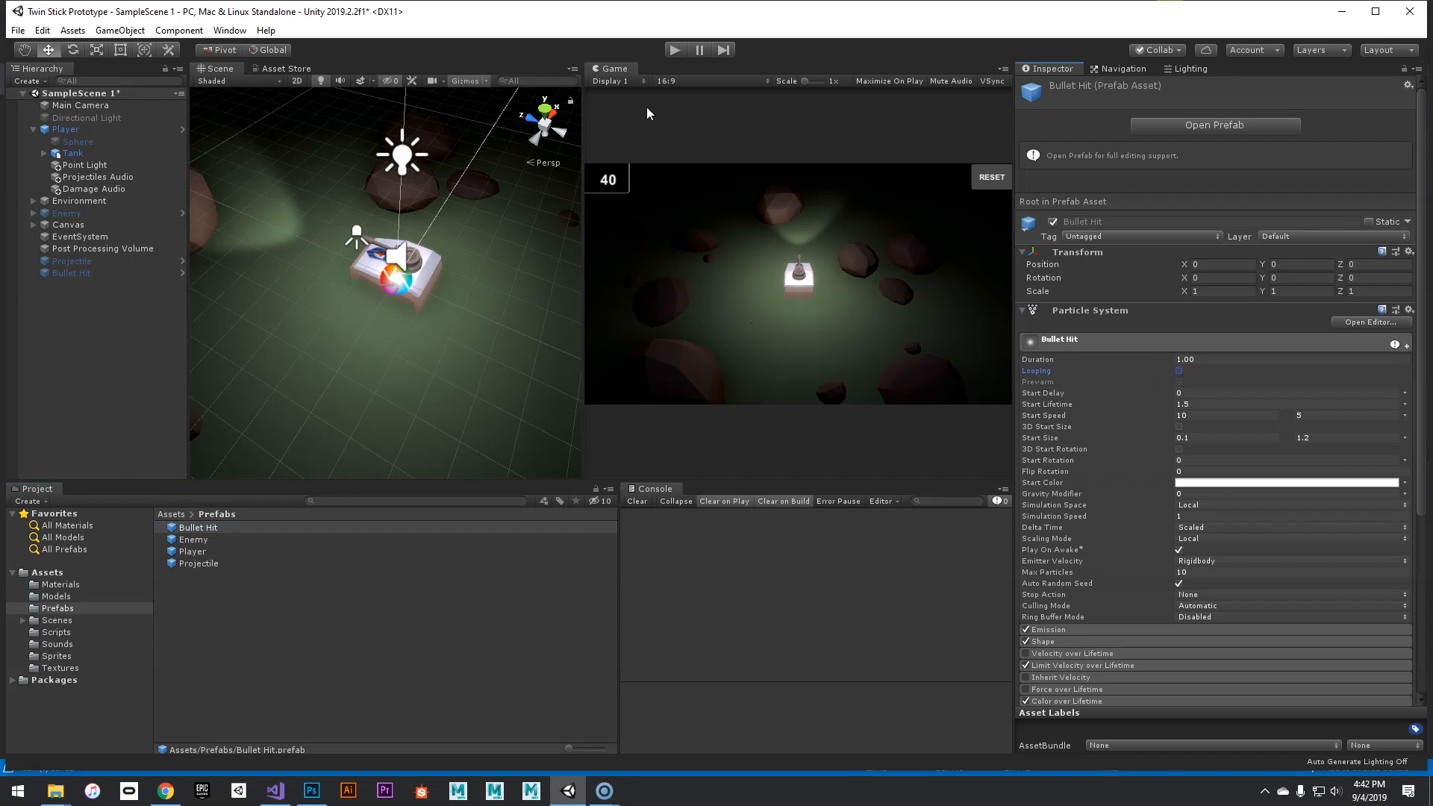
- Run the game and fire repeatedly at the large rock to check that each hit effect plays only once
{"action": "left_click", "coordinate": [674, 50]}
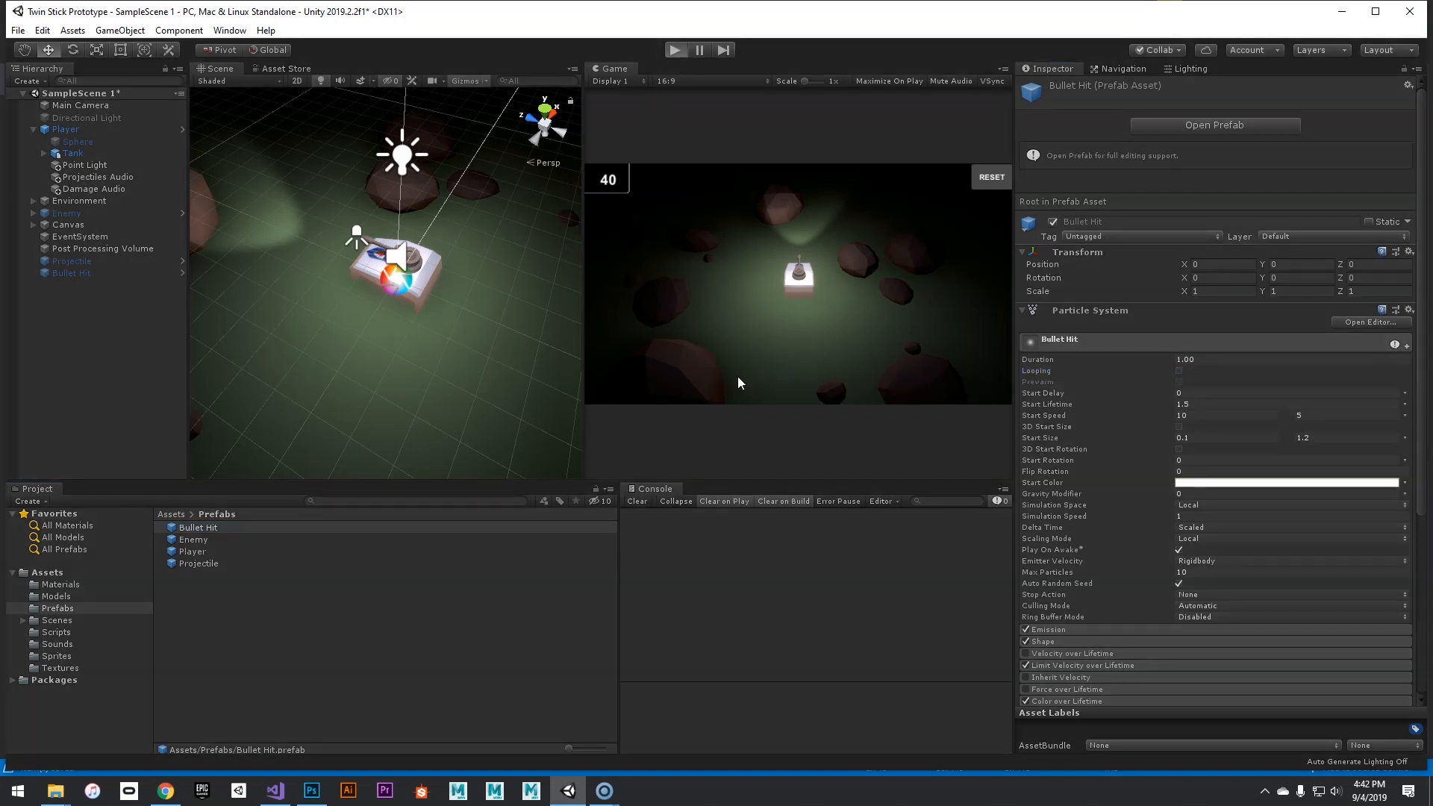
{"action": "left_click", "coordinate": [686, 370]}
{"action": "left_click", "coordinate": [674, 365]}
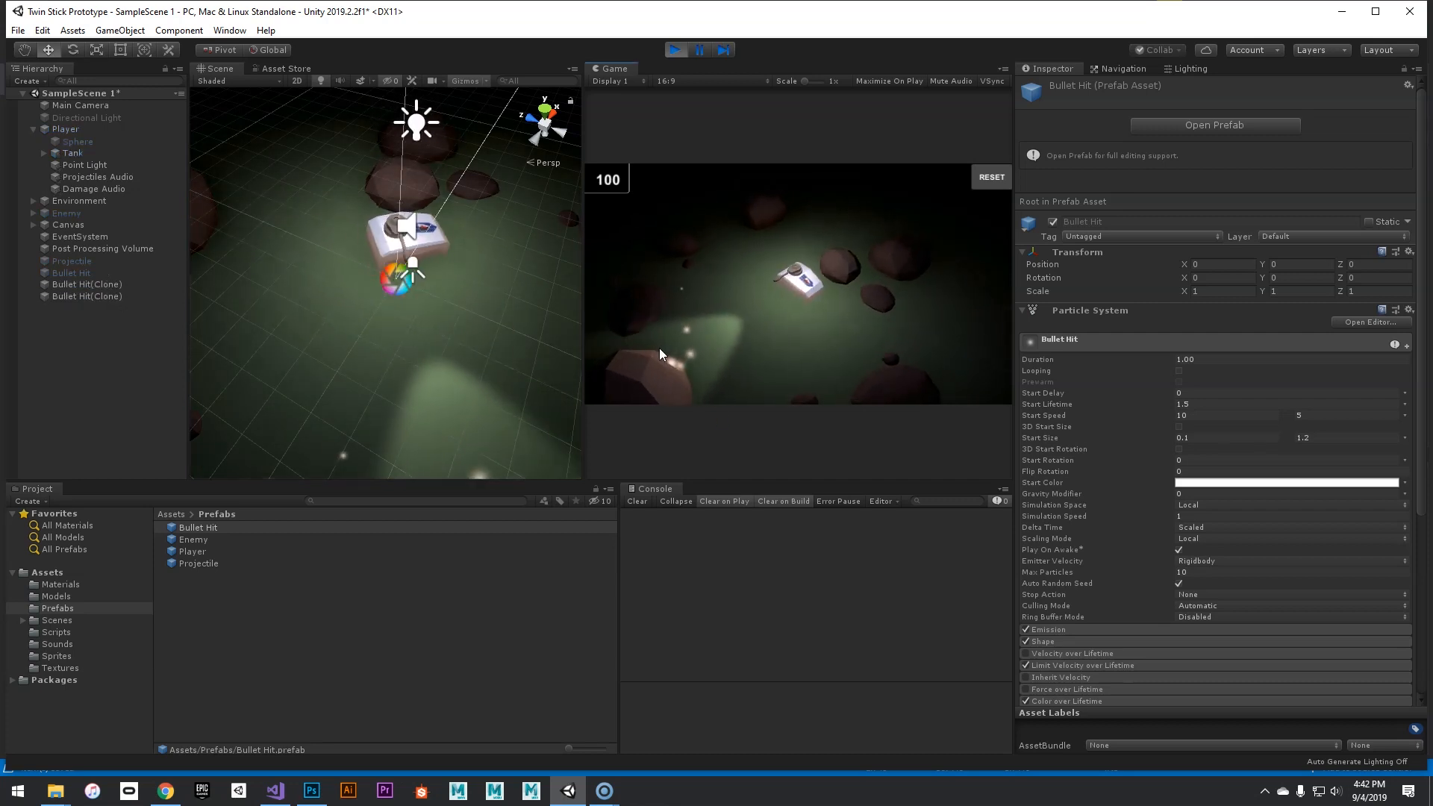
{"action": "left_click", "coordinate": [649, 342]}
{"action": "left_click", "coordinate": [649, 339]}
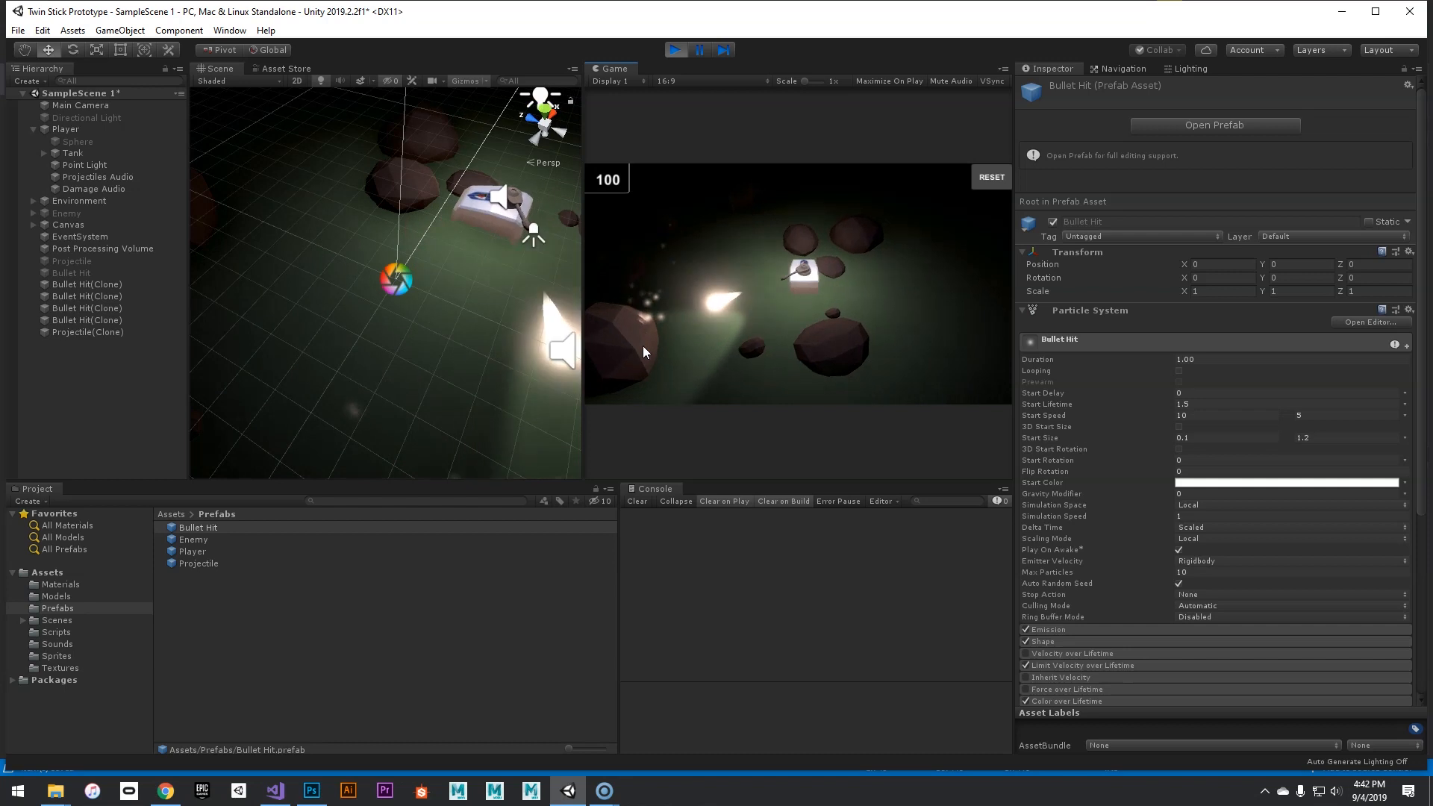
{"action": "left_click", "coordinate": [638, 348]}
{"action": "left_click", "coordinate": [663, 368]}
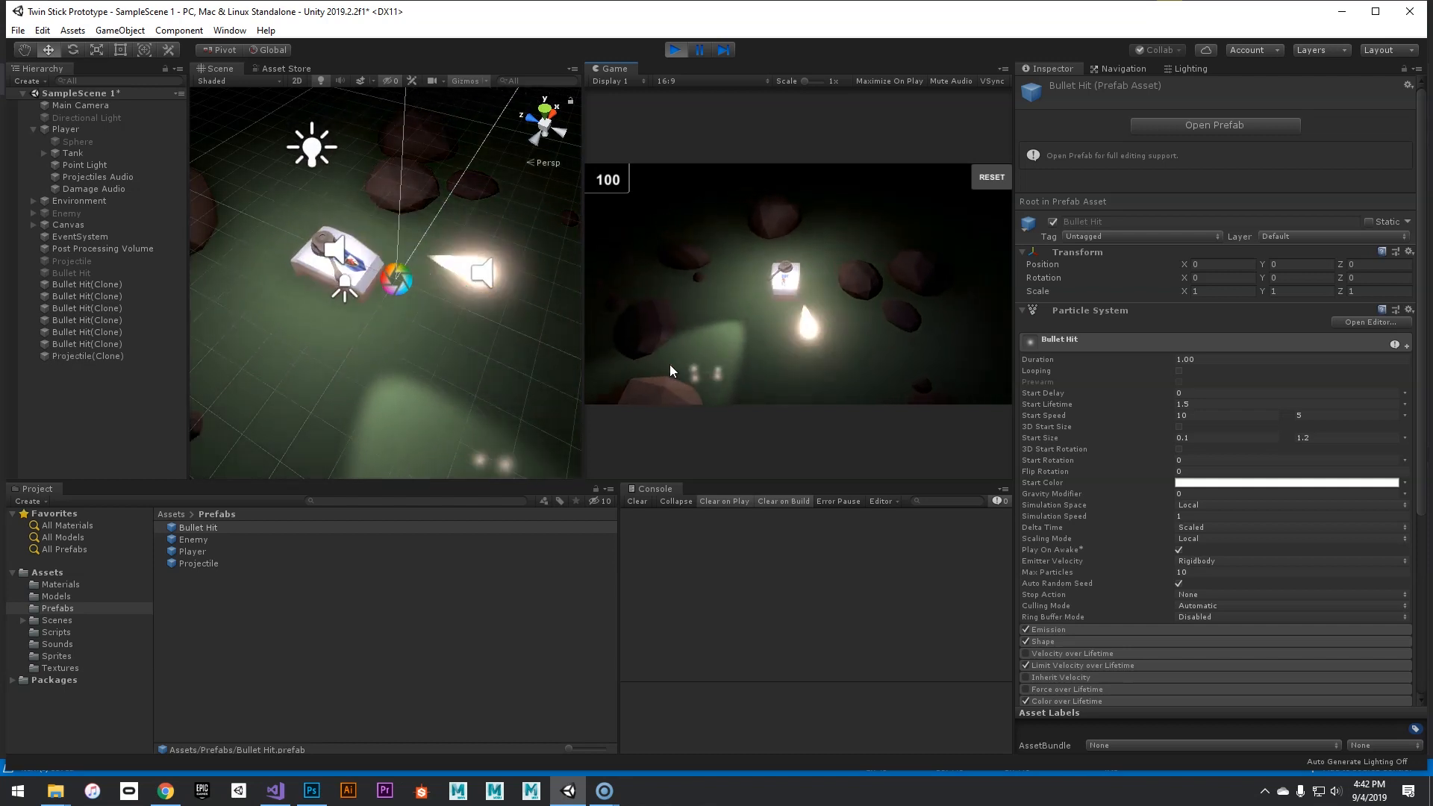
{"action": "left_click", "coordinate": [676, 357]}
{"action": "left_click", "coordinate": [680, 342]}
{"action": "left_click", "coordinate": [668, 336]}
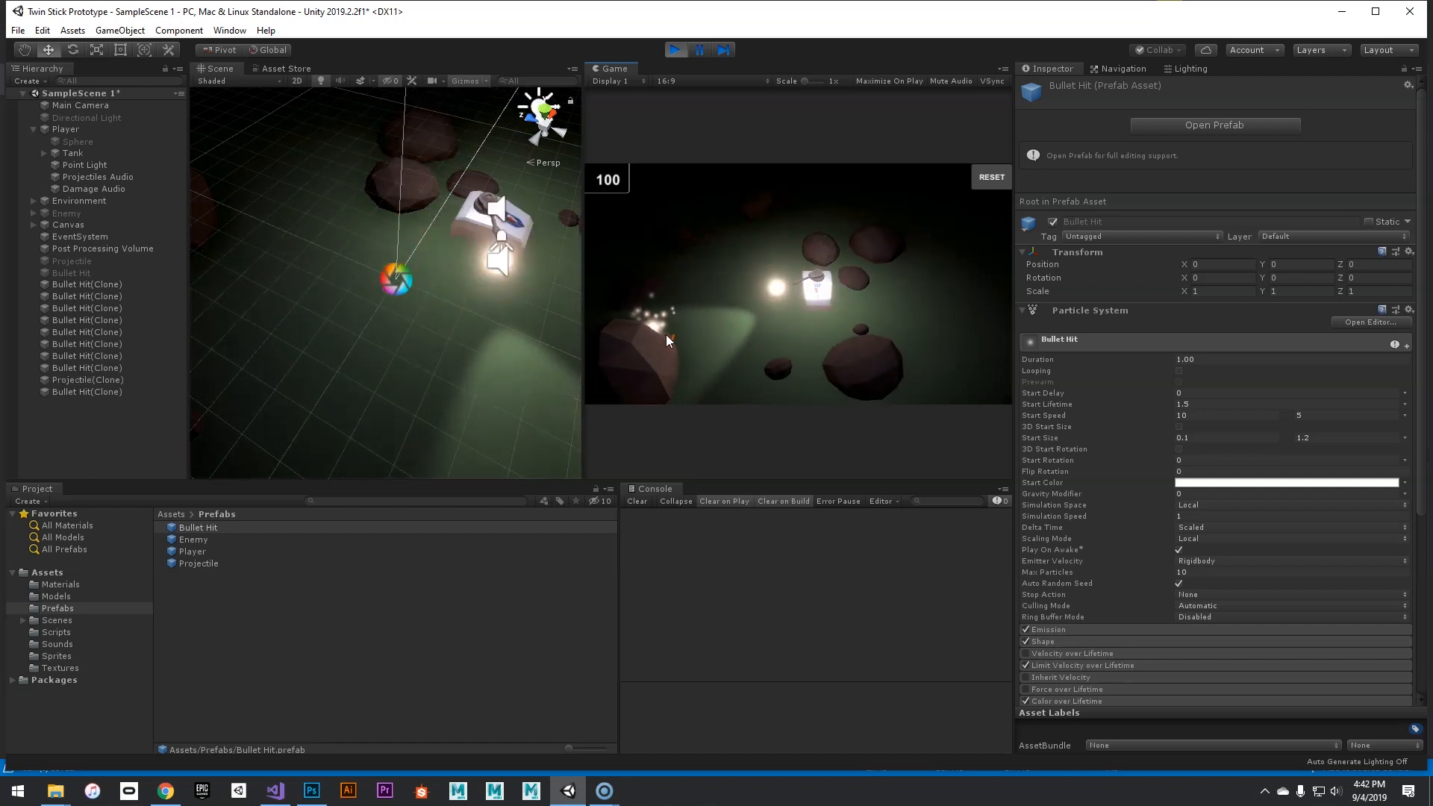
- Fire repeatedly at the small rock ahead of the tank while repositioning, and examine the hit particles there
{"action": "left_click", "coordinate": [735, 199]}
{"action": "left_click", "coordinate": [749, 199]}
{"action": "left_click", "coordinate": [760, 204]}
{"action": "left_click", "coordinate": [770, 214]}
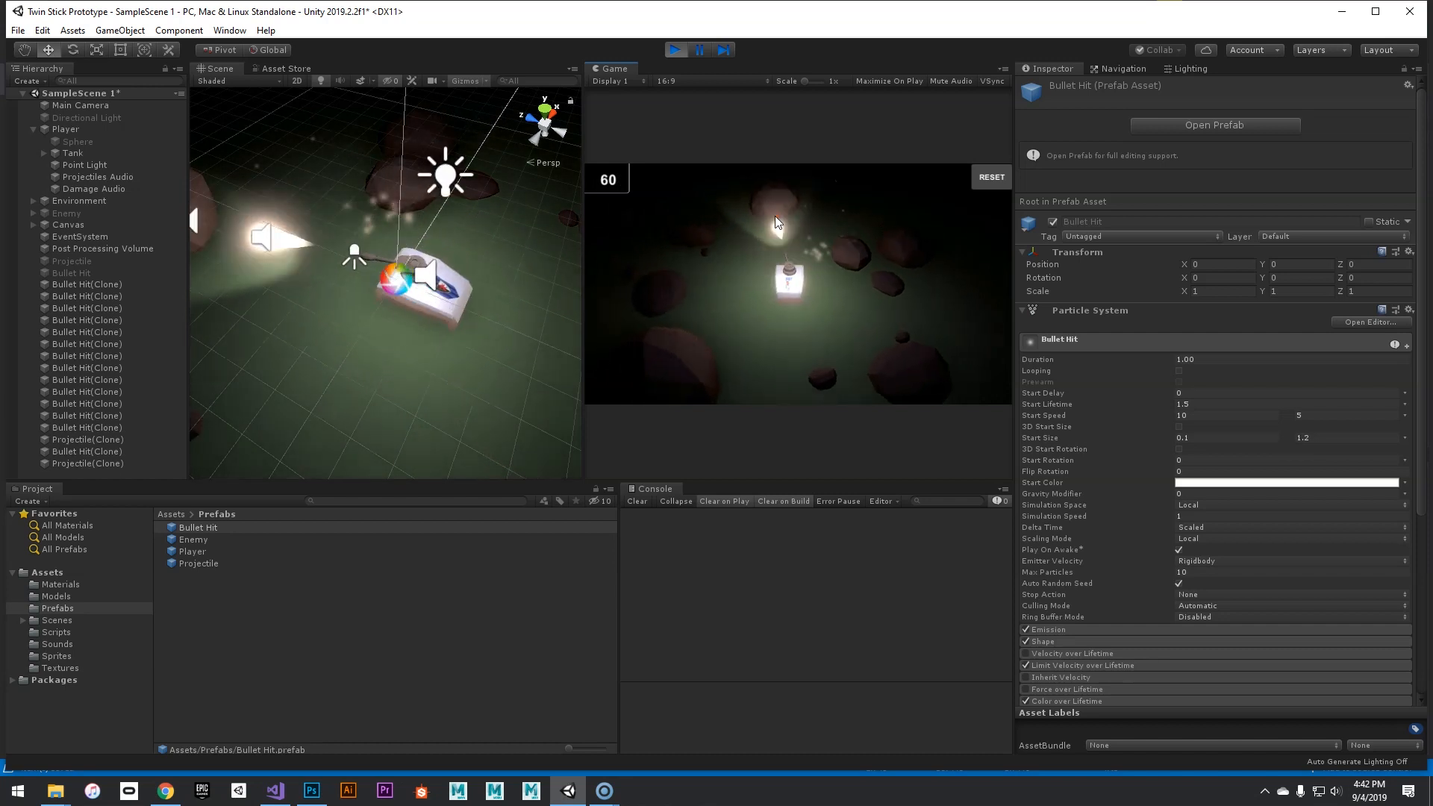
{"action": "left_click", "coordinate": [770, 194]}
{"action": "left_click", "coordinate": [778, 187]}
{"action": "left_click", "coordinate": [775, 213]}
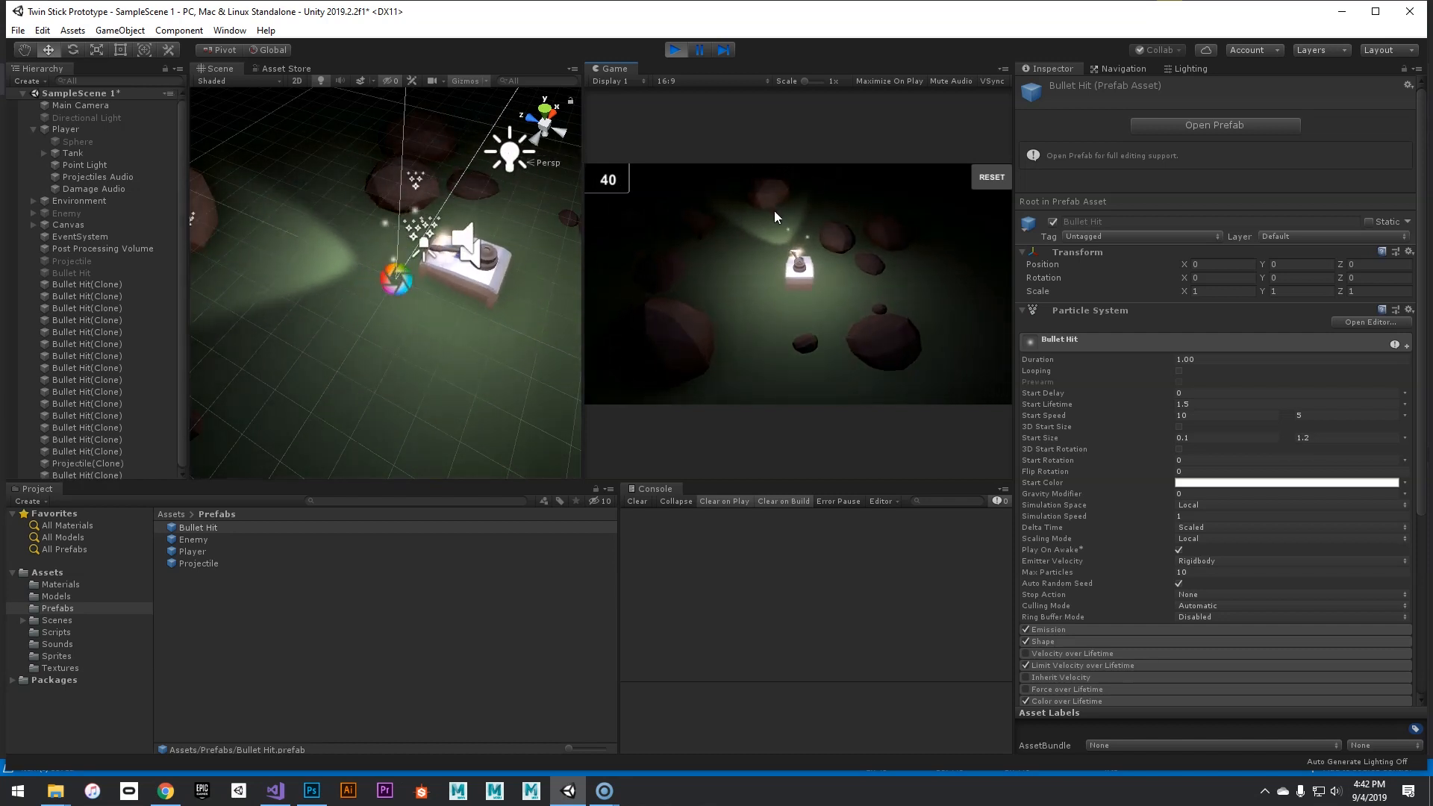
{"action": "left_click", "coordinate": [774, 205]}
{"action": "key", "text": "a"}
{"action": "key", "text": "w"}
{"action": "key", "text": "s"}
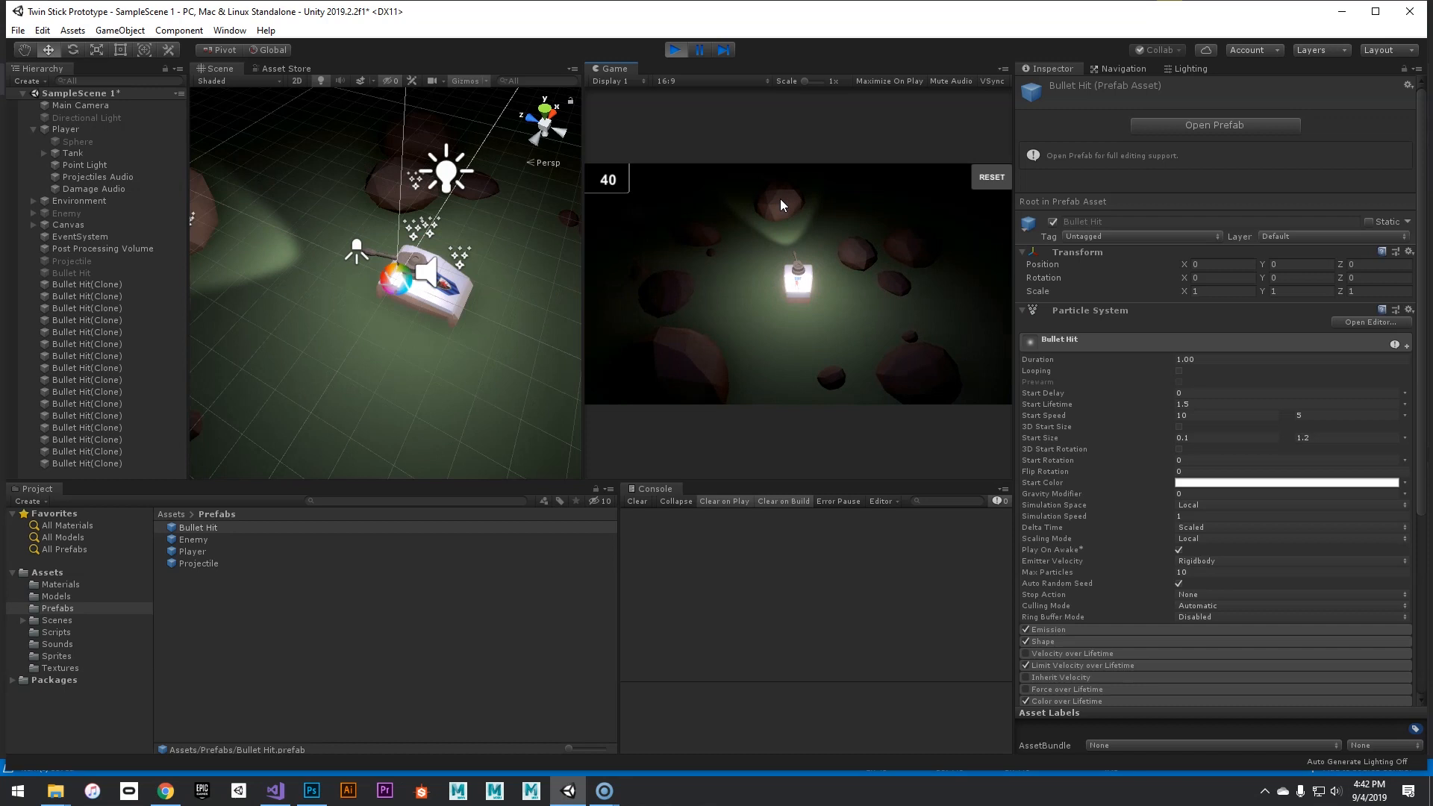
{"action": "left_click", "coordinate": [795, 302]}
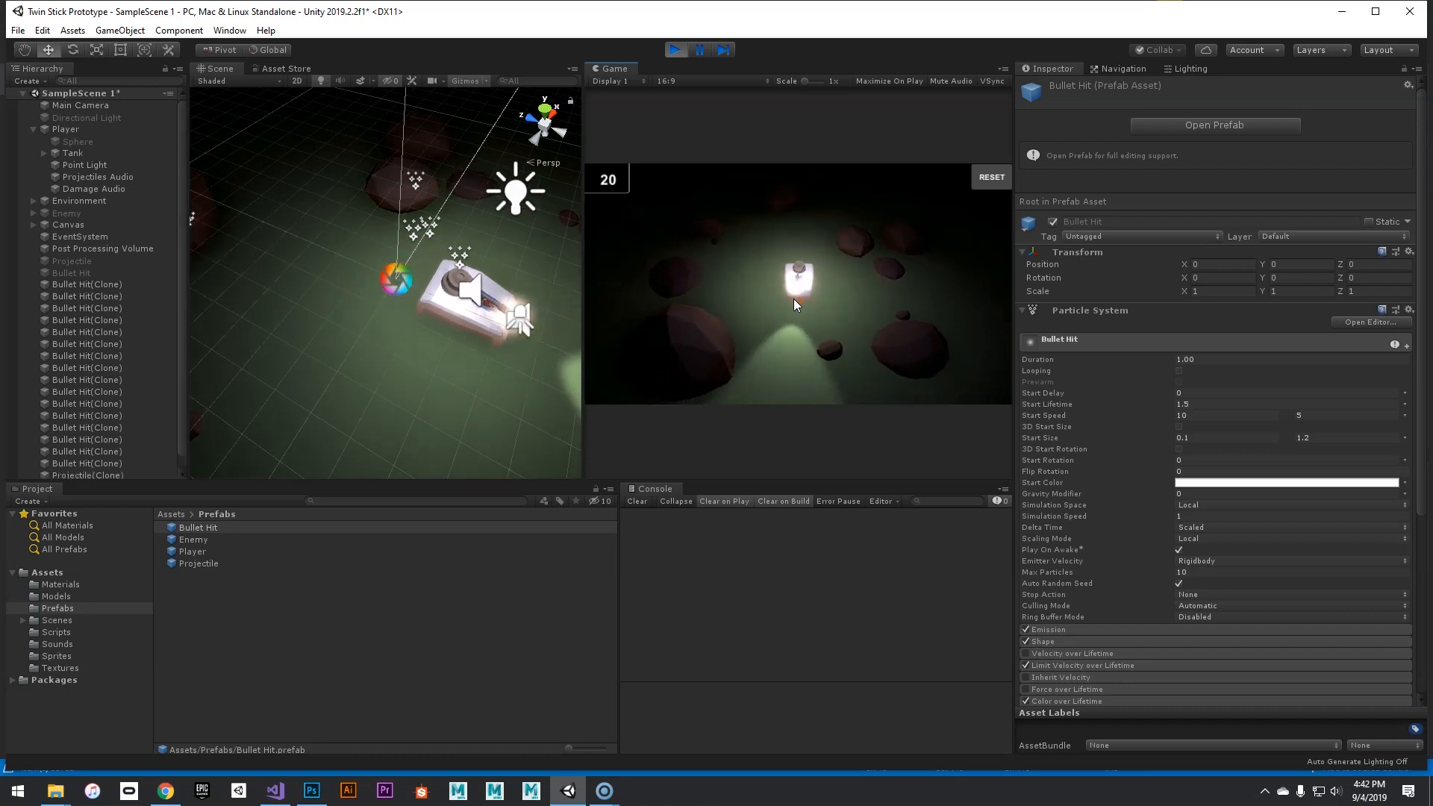
{"action": "left_click", "coordinate": [779, 184]}
{"action": "left_click", "coordinate": [781, 188]}
{"action": "key", "text": "w"}
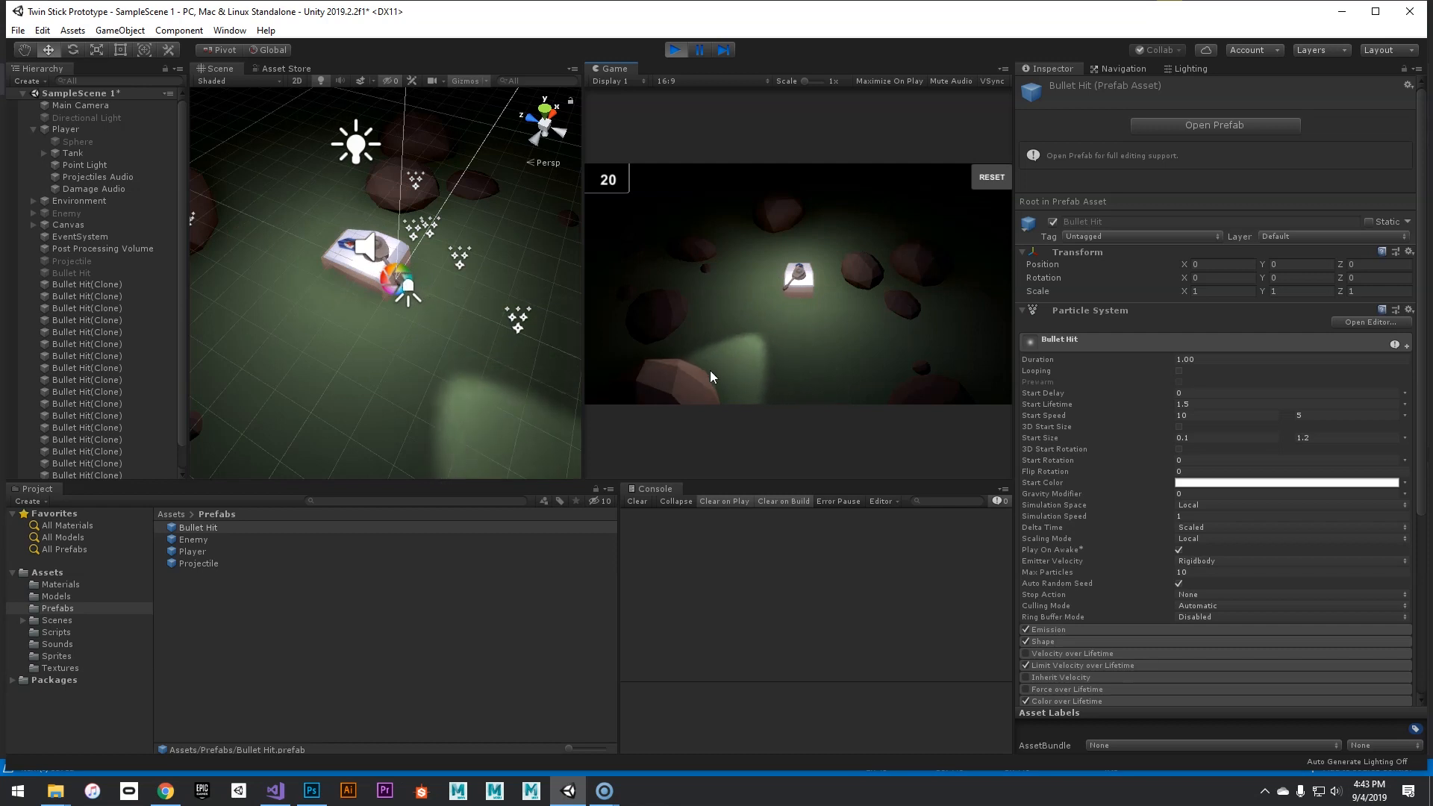
- Drive around the large rock, fire at it from different angles to recheck the impact particles, and stop the game
{"action": "key", "text": "d"}
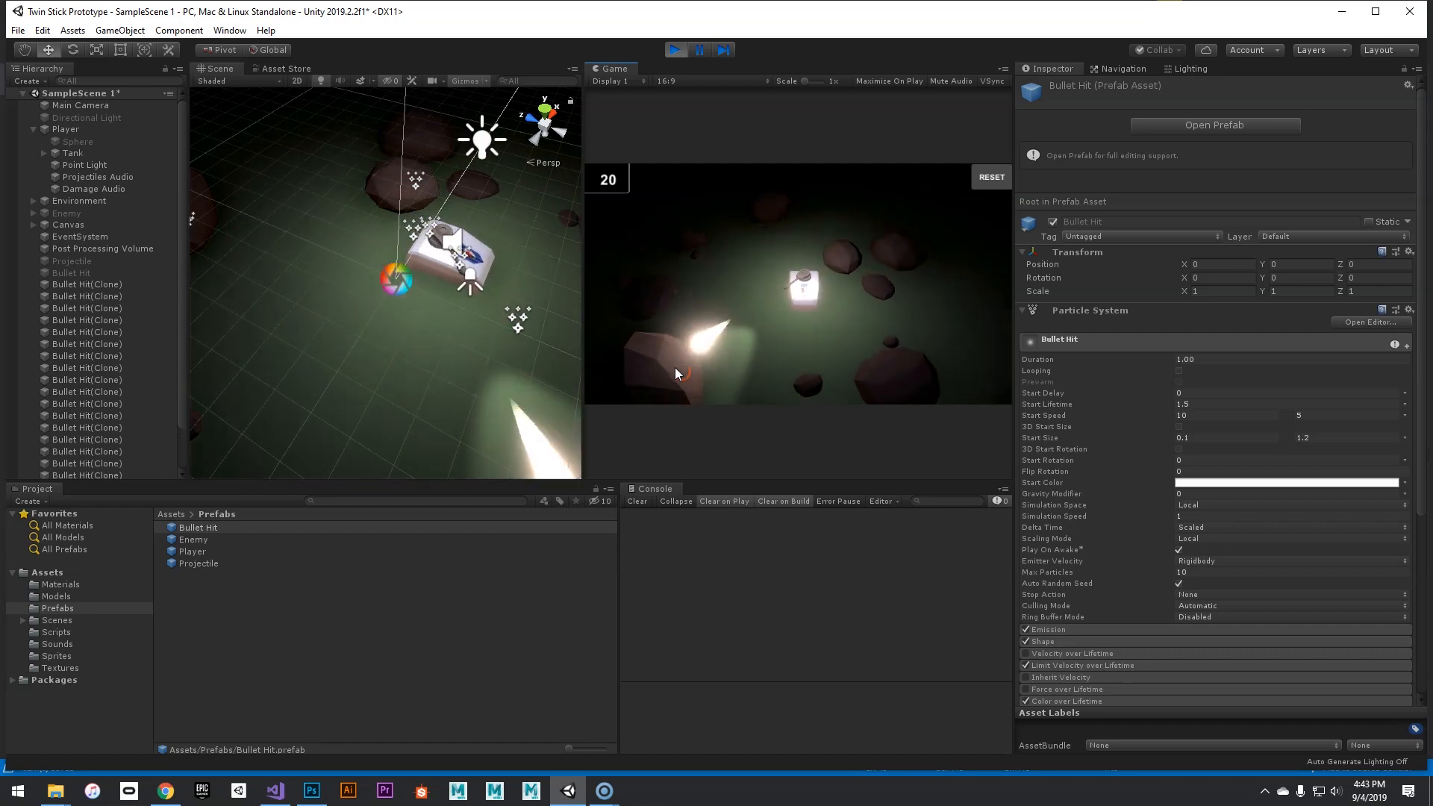
{"action": "key", "text": "w"}
{"action": "key", "text": "d"}
{"action": "left_click", "coordinate": [674, 356]}
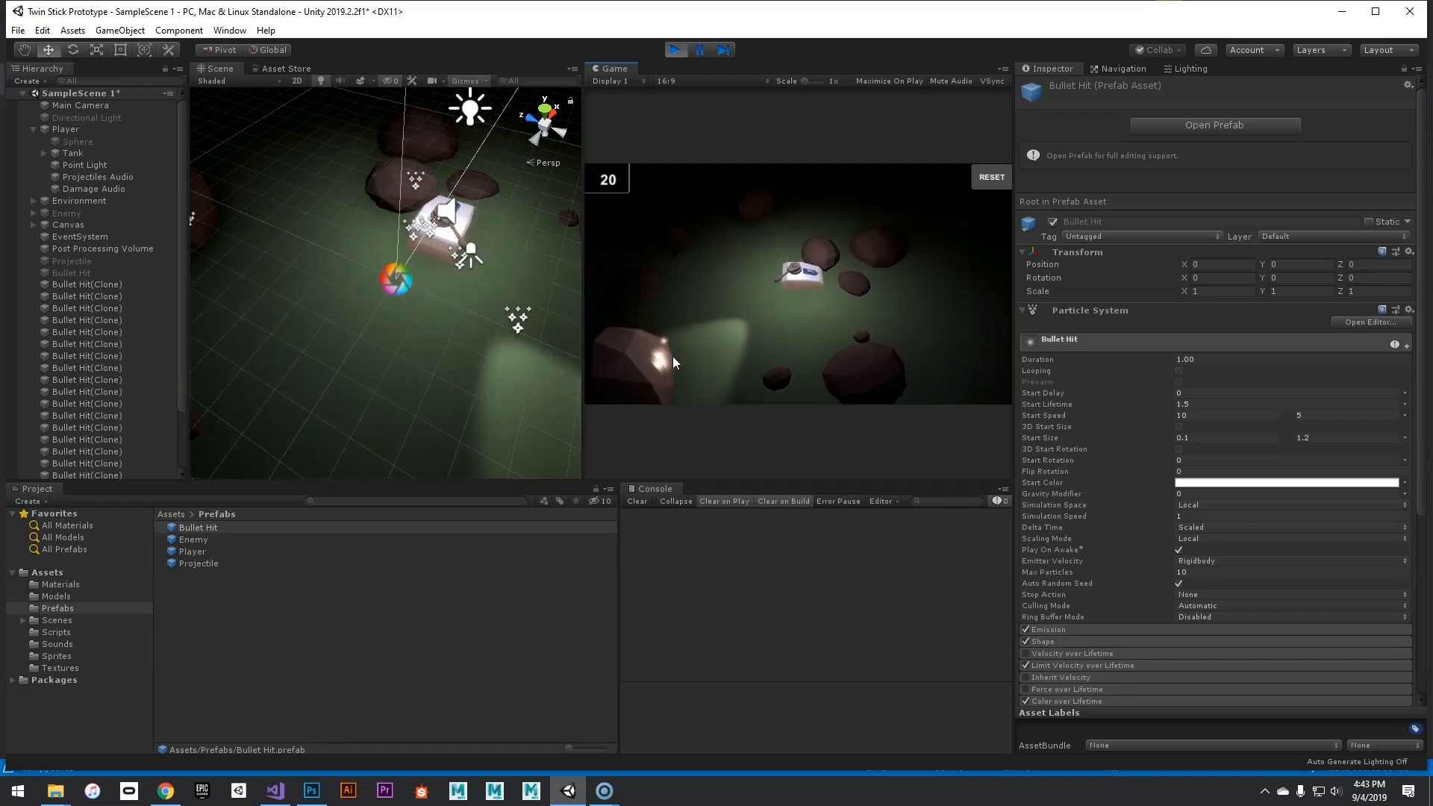
{"action": "key", "text": "a"}
{"action": "key", "text": "w"}
{"action": "left_click", "coordinate": [666, 356]}
{"action": "key", "text": "s"}
{"action": "key", "text": "d"}
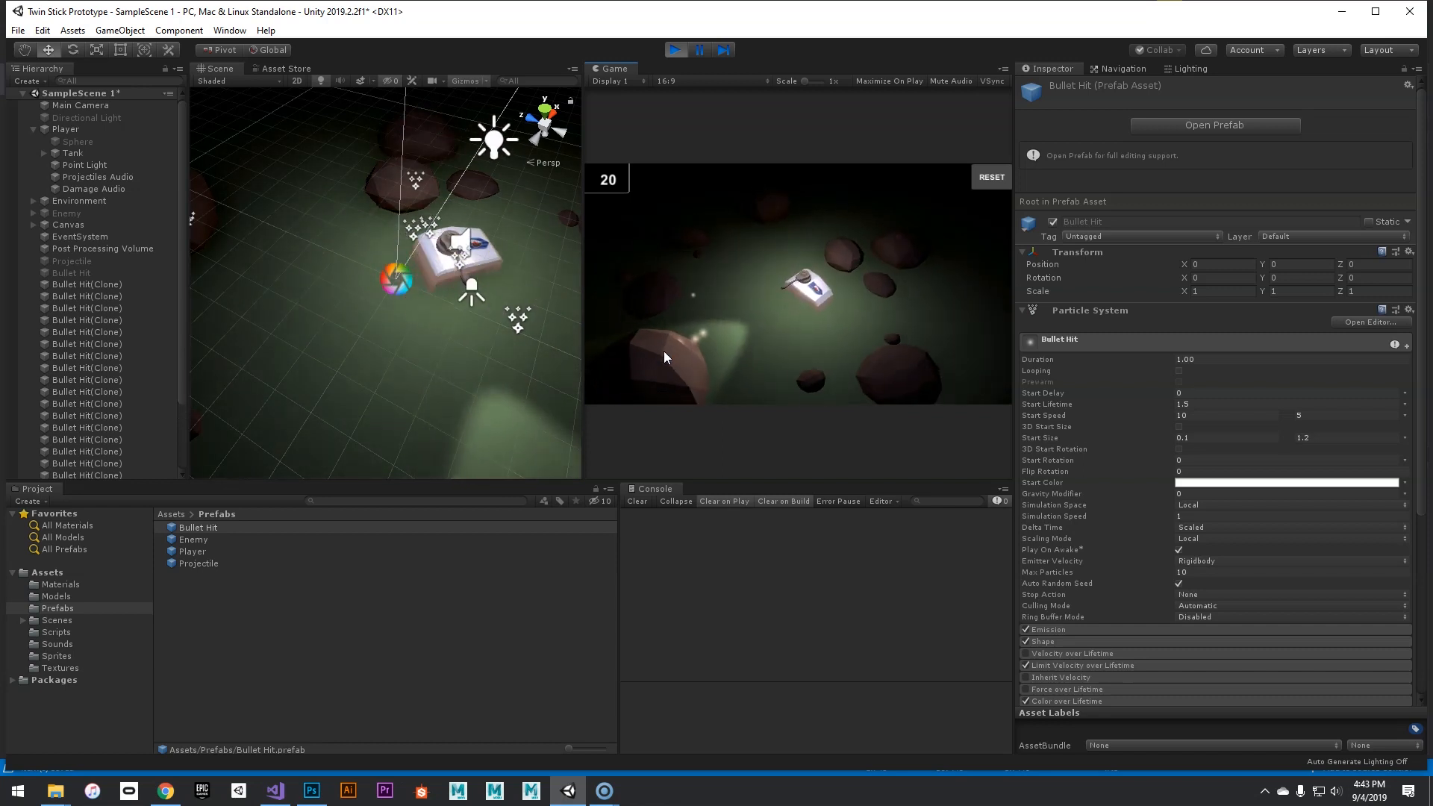
{"action": "left_click", "coordinate": [668, 346]}
{"action": "key", "text": "w"}
{"action": "left_click", "coordinate": [674, 338]}
{"action": "key", "text": "a"}
{"action": "left_click", "coordinate": [698, 344]}
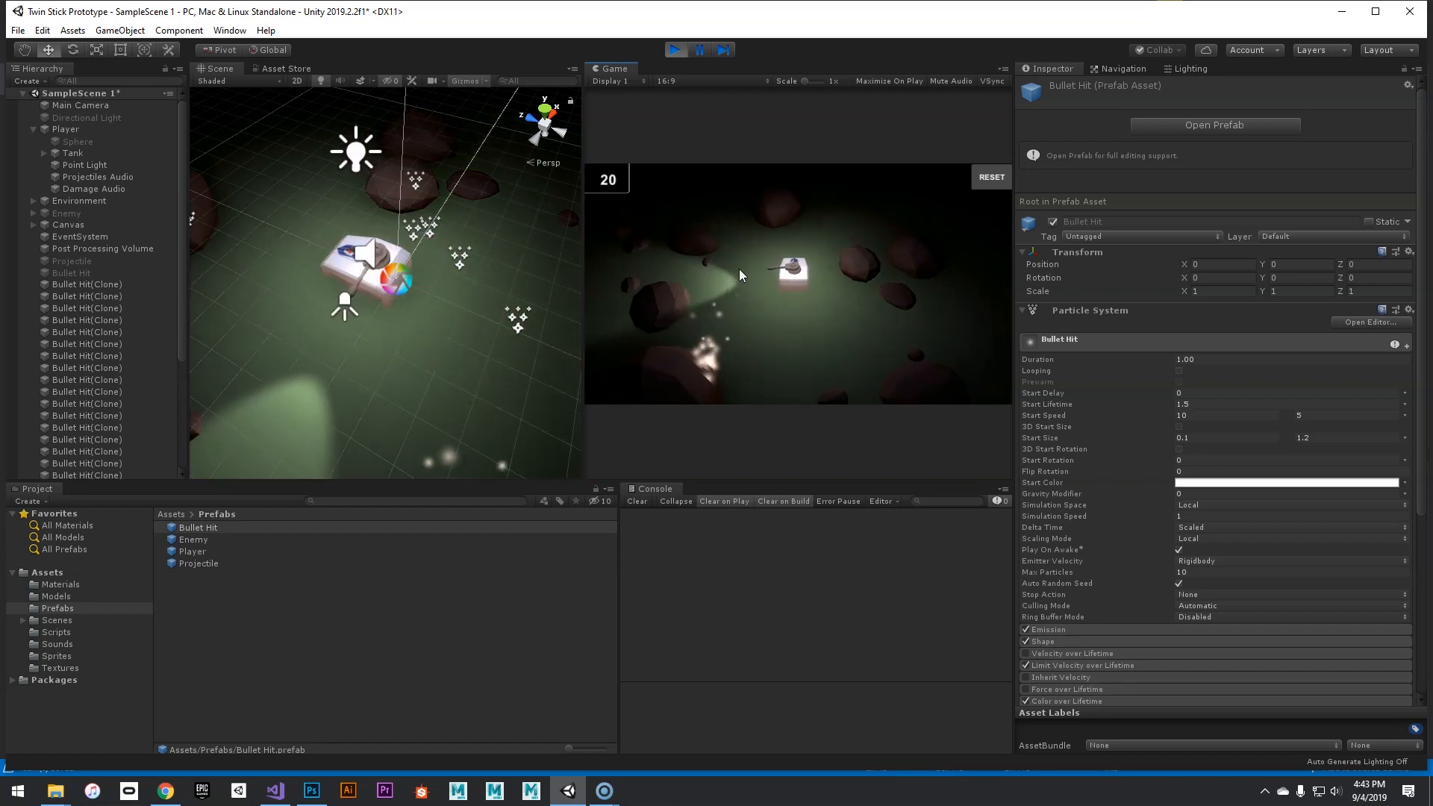
{"action": "left_click", "coordinate": [674, 49]}
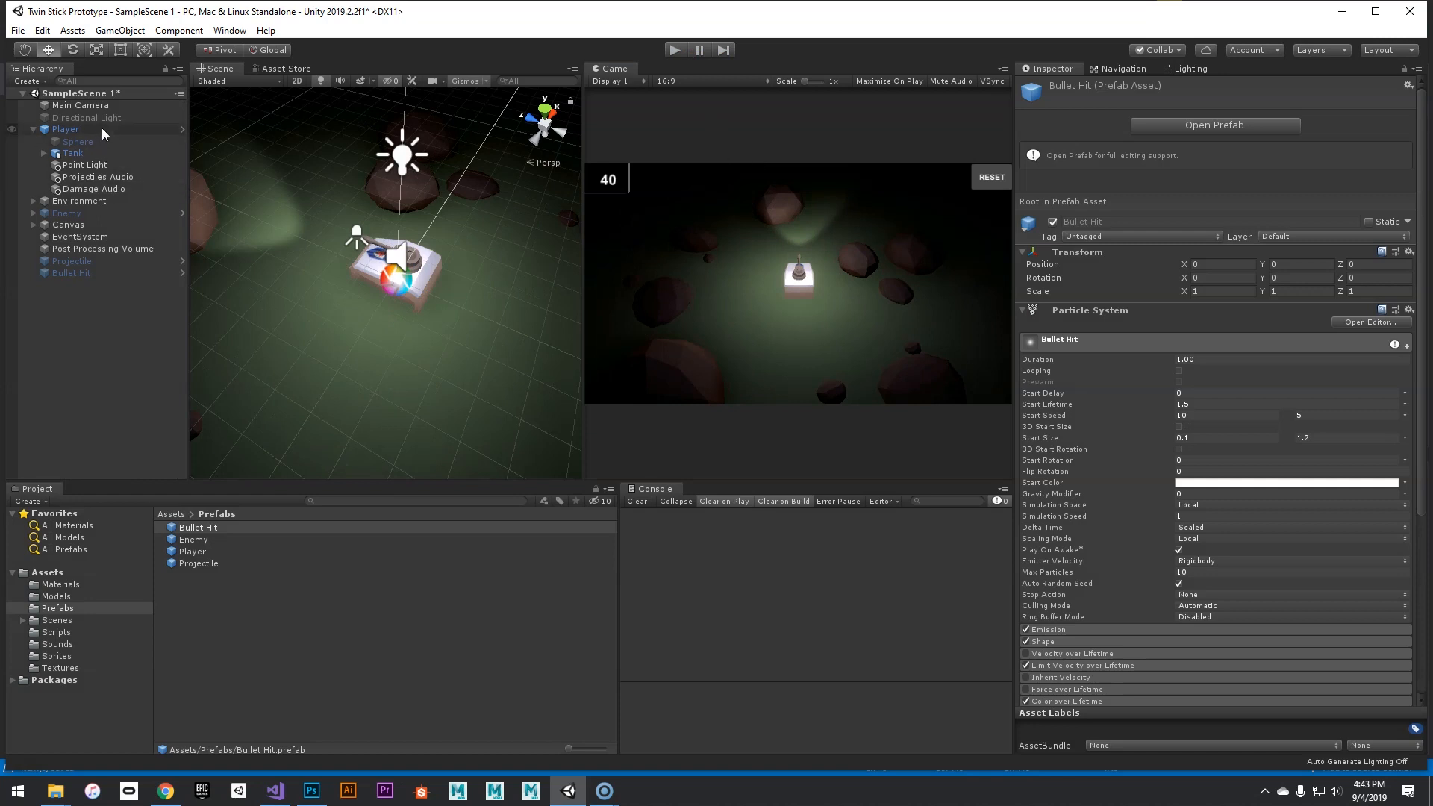
- Activate the Enemy object in the scene
{"action": "left_click", "coordinate": [105, 212]}
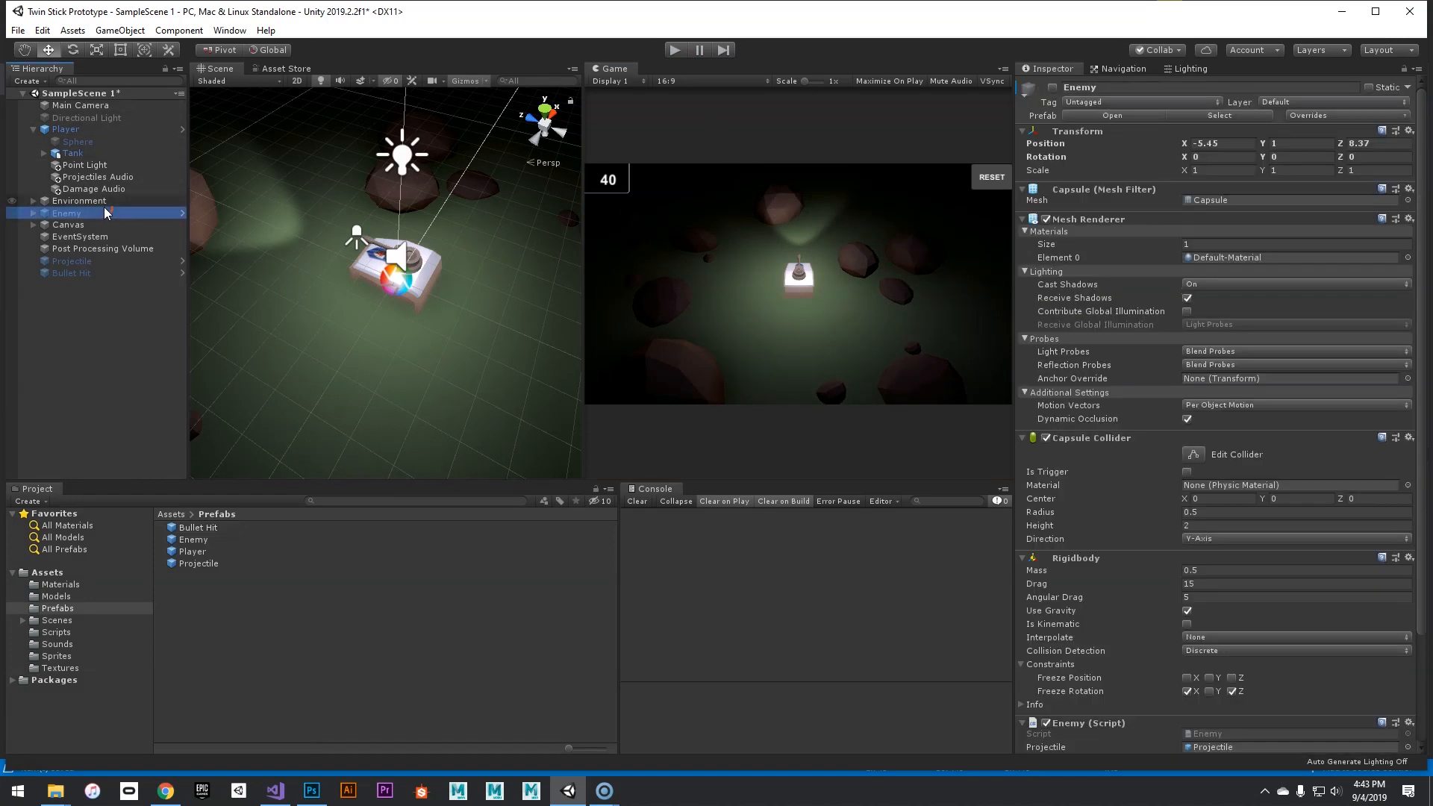
{"action": "left_click", "coordinate": [1053, 88]}
- Run the game and drive the tank away from the enemy to check the hit particles from its projectiles
{"action": "left_click", "coordinate": [676, 50]}
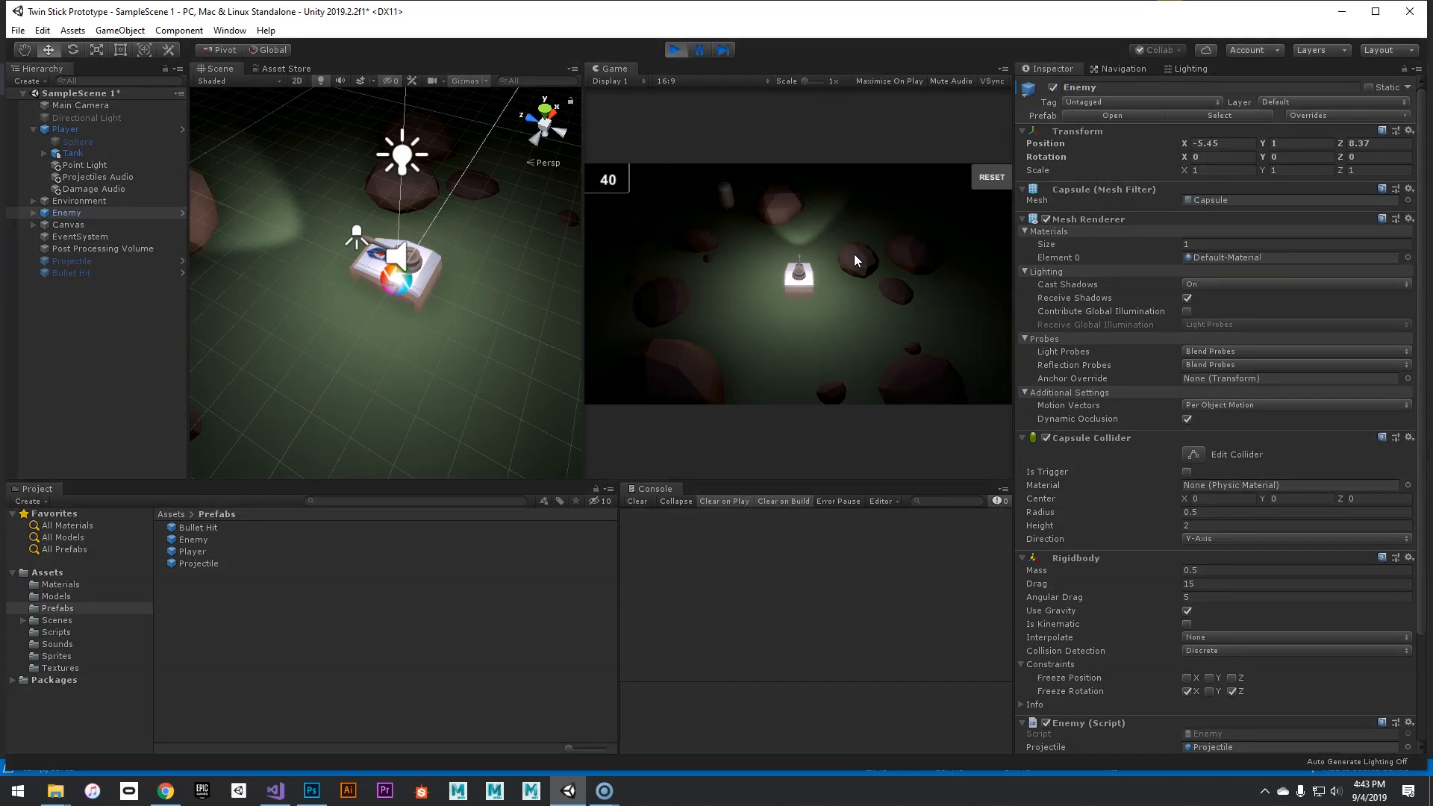
{"action": "key", "text": "s"}
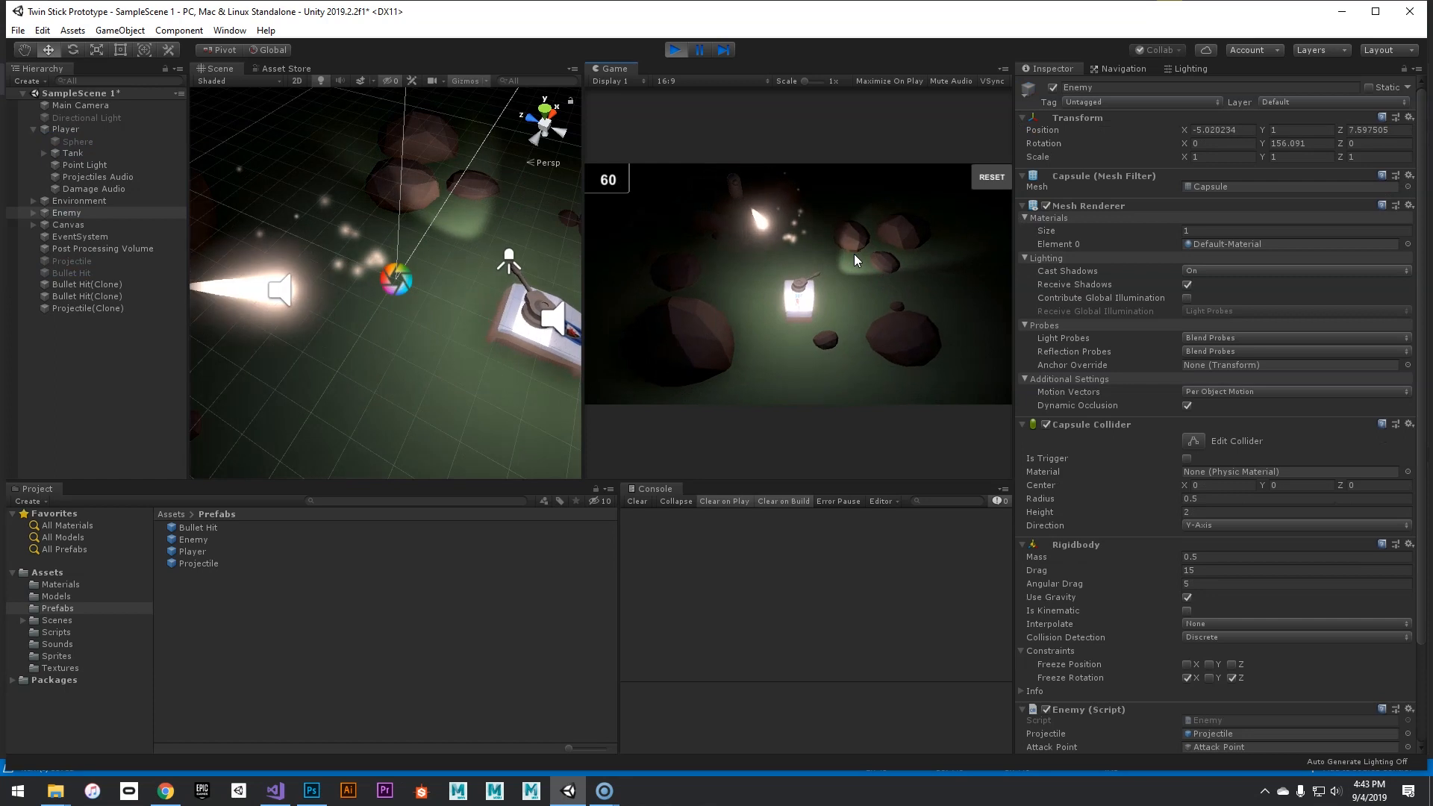
{"action": "key", "text": "d"}
{"action": "key", "text": "a"}
{"action": "key", "text": "s"}
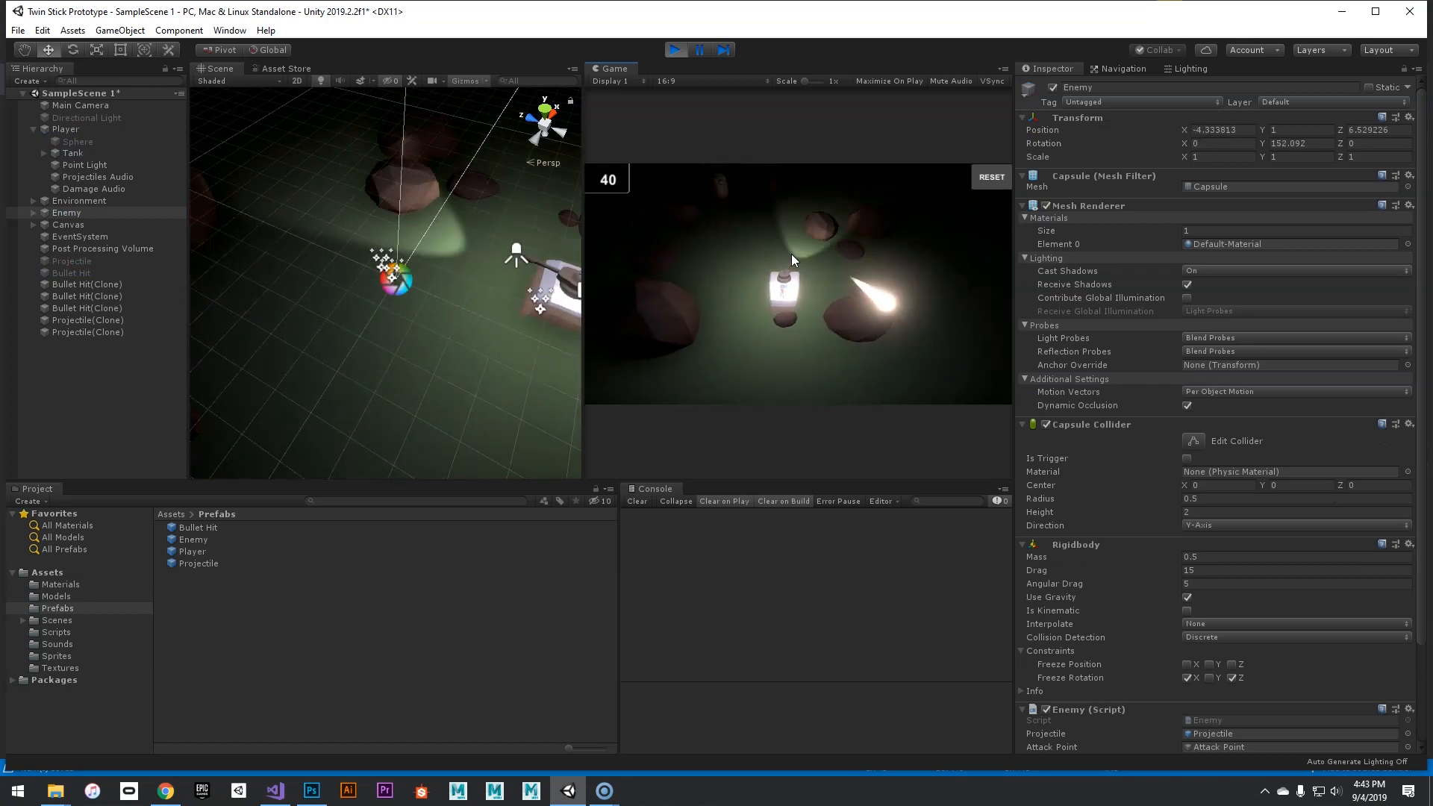
{"action": "key", "text": "a"}
{"action": "key", "text": "s"}
{"action": "key", "text": "d"}
{"action": "key", "text": "w"}
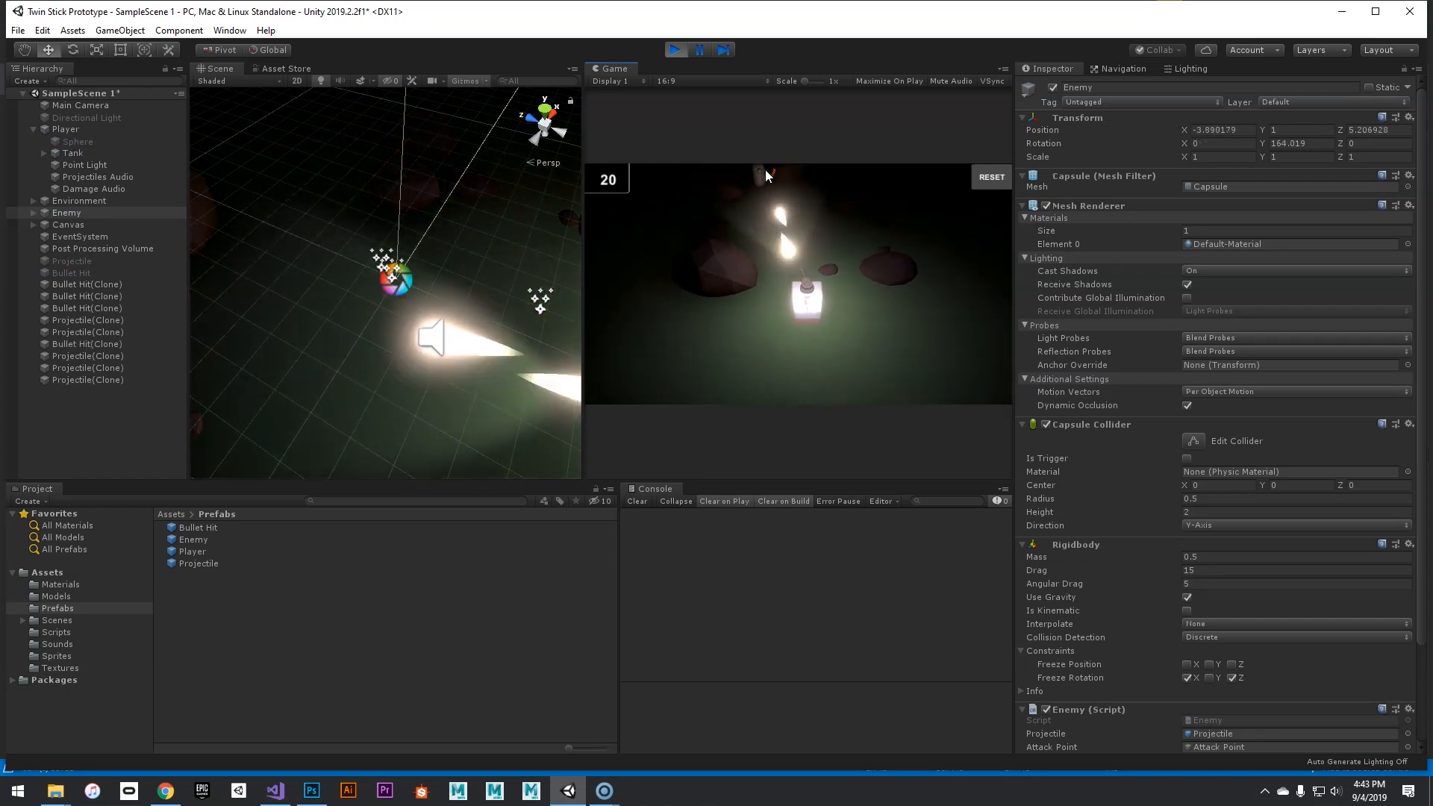
- Fire repeatedly at the enemy while repositioning the tank to check the hit particles on it
{"action": "key", "text": "s"}
{"action": "left_click", "coordinate": [745, 199]}
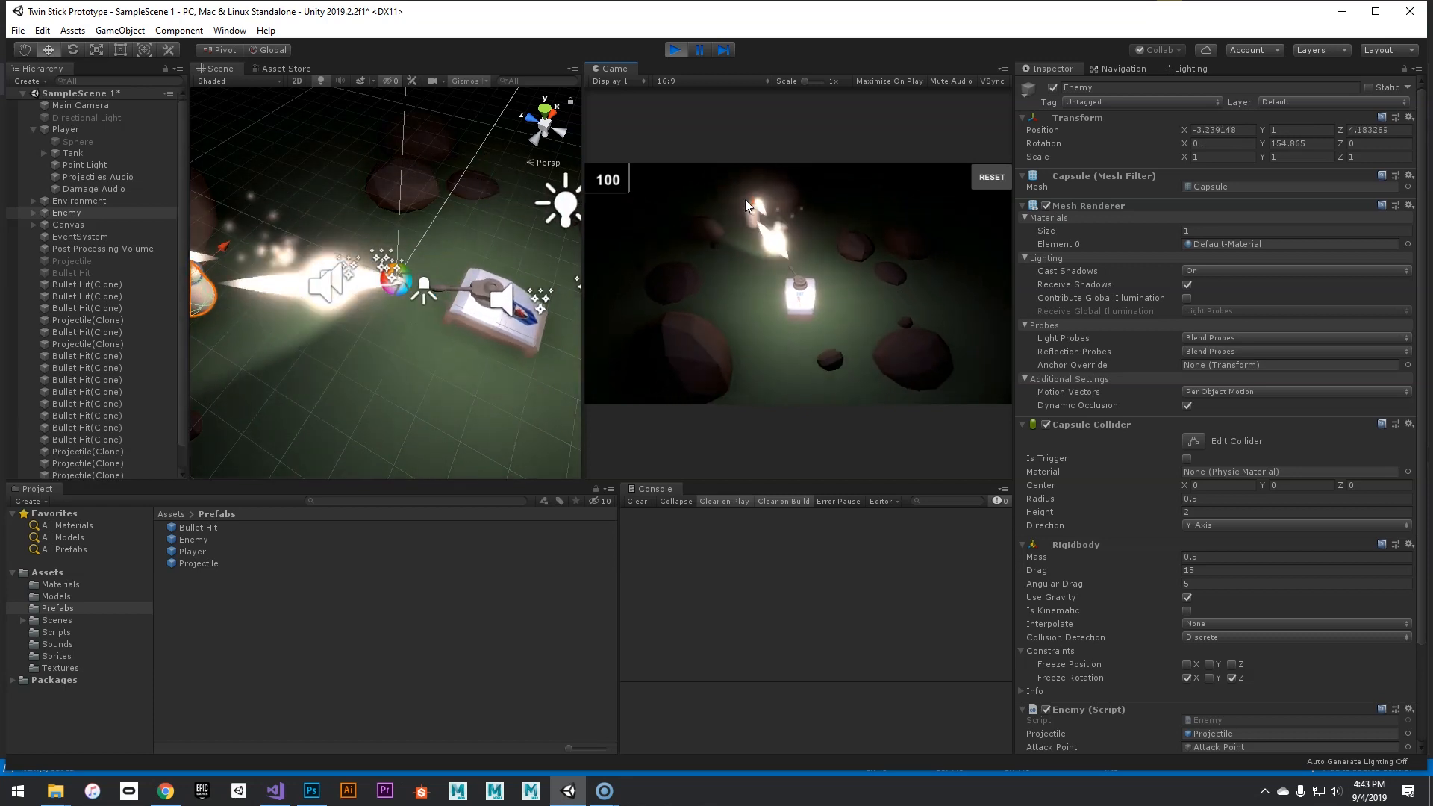
{"action": "left_click", "coordinate": [744, 198]}
{"action": "left_click", "coordinate": [746, 198]}
{"action": "key", "text": "a"}
{"action": "left_click", "coordinate": [754, 199]}
{"action": "key", "text": "w"}
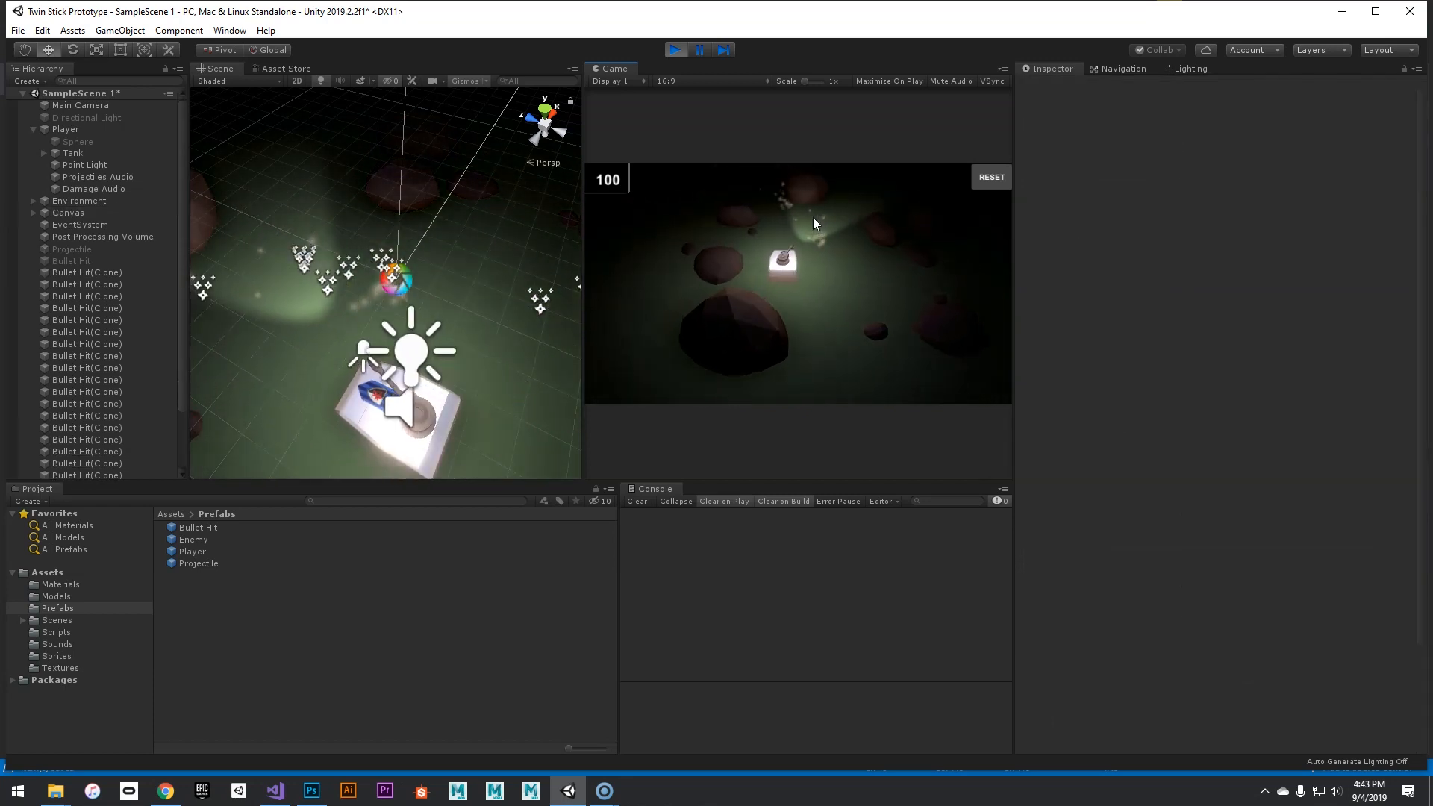
- Drive the tank among the rocks and fire in several directions to recheck the impact particles
{"action": "key", "text": "d"}
{"action": "left_click", "coordinate": [695, 263]}
{"action": "left_click", "coordinate": [687, 293]}
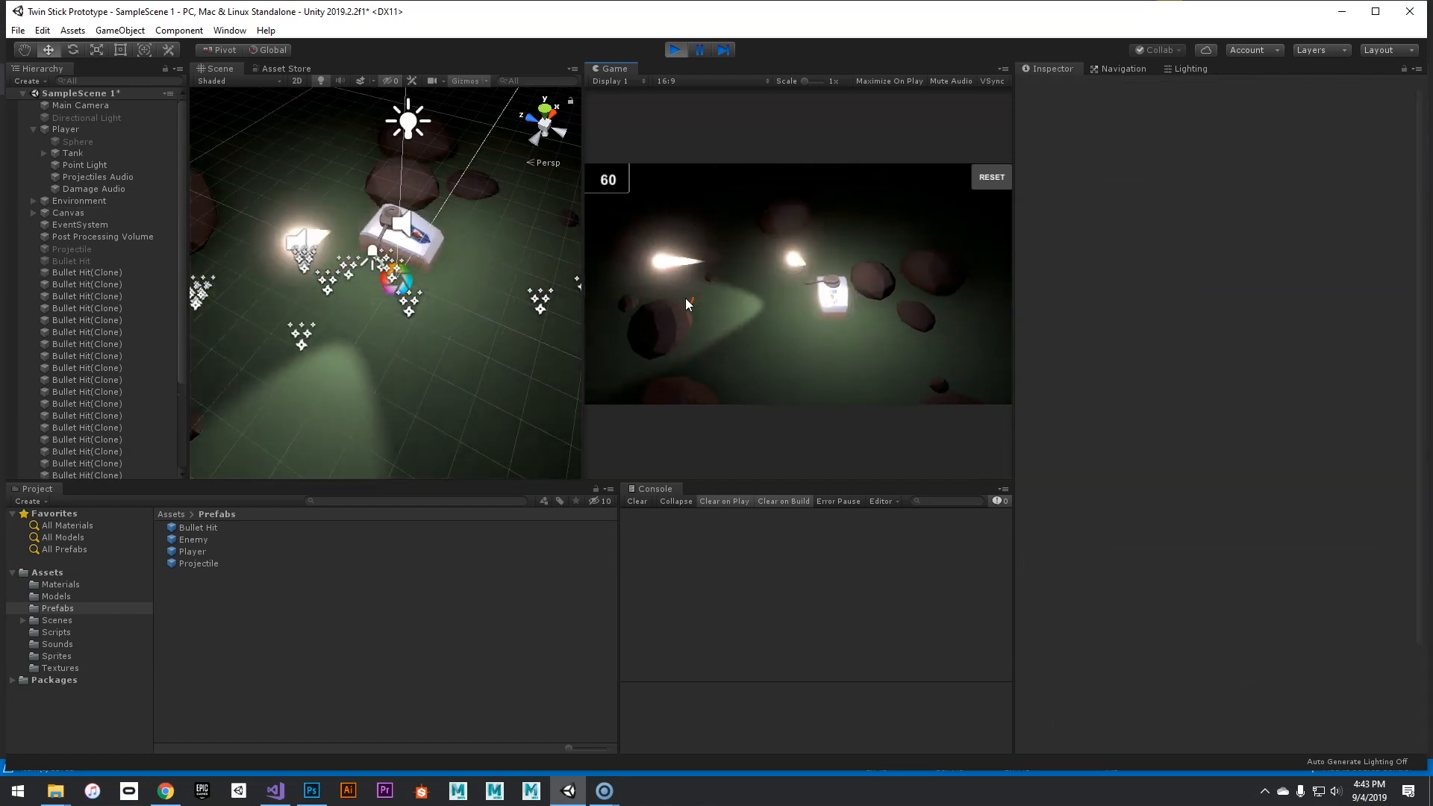
{"action": "key", "text": "s"}
{"action": "left_click", "coordinate": [778, 179]}
{"action": "key", "text": "a"}
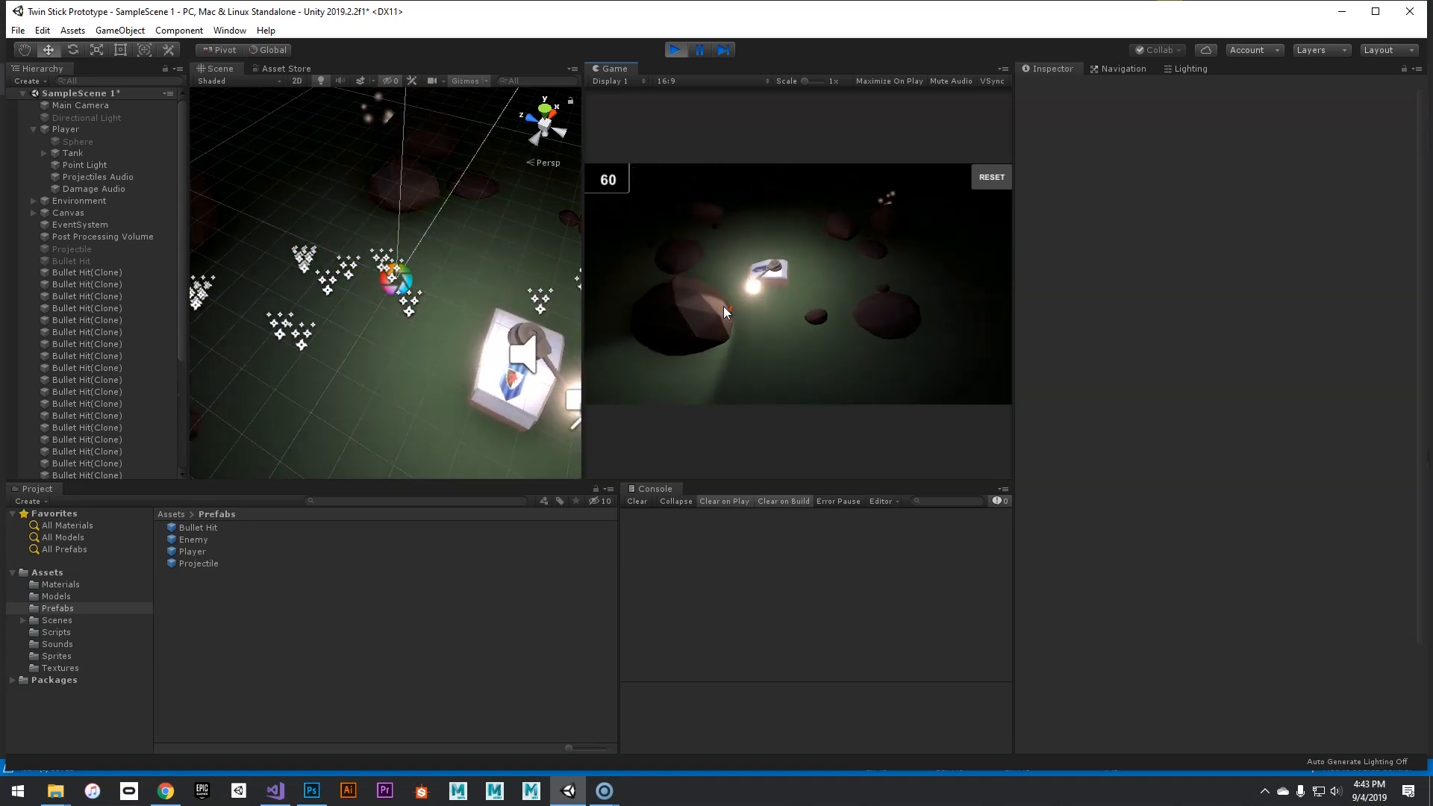
- Fire repeatedly at the large rock from changing positions and examine the hit particles at the contact points
{"action": "left_click", "coordinate": [718, 308]}
{"action": "key", "text": "w"}
{"action": "left_click", "coordinate": [718, 318]}
{"action": "left_click", "coordinate": [714, 325]}
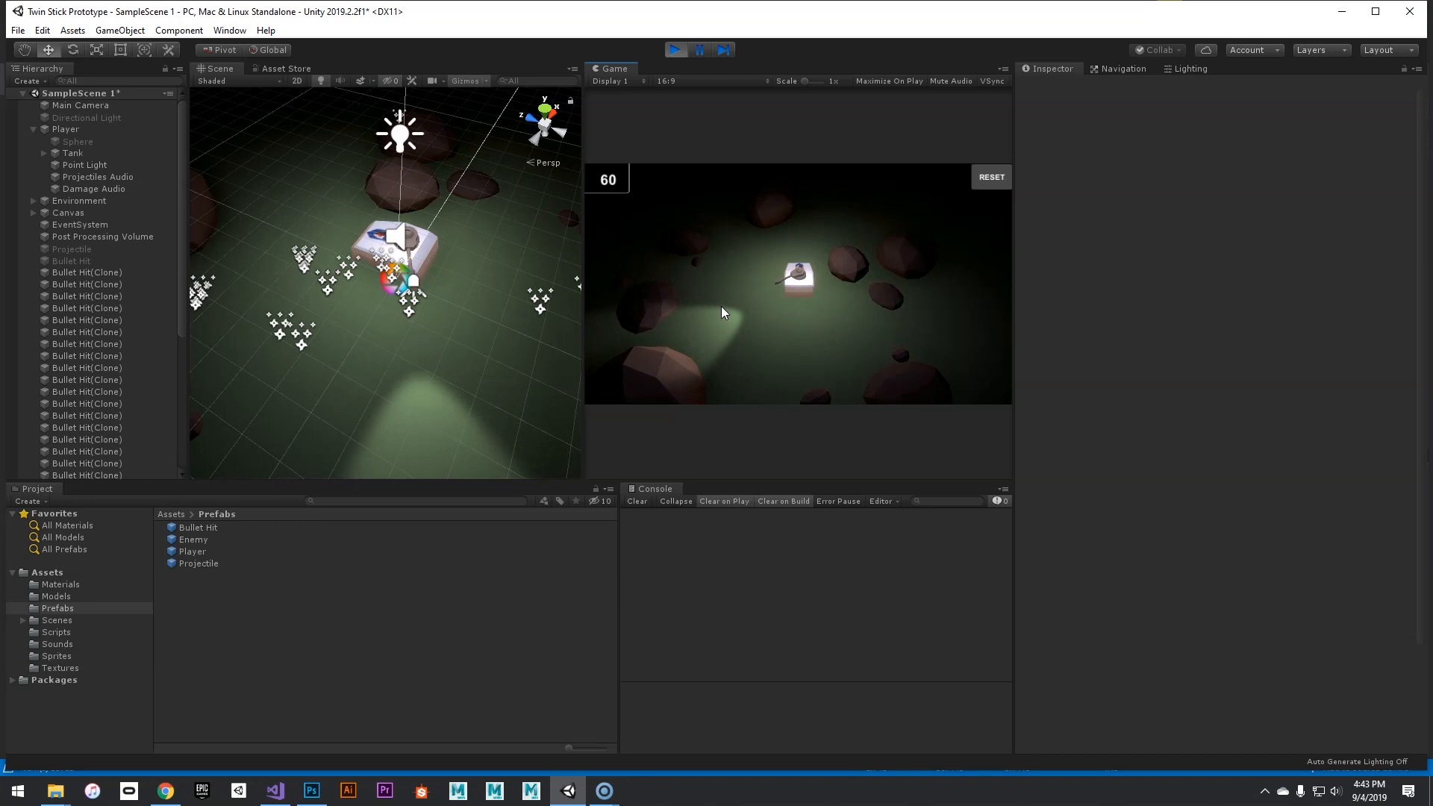
{"action": "left_click", "coordinate": [698, 328]}
{"action": "left_click", "coordinate": [672, 364]}
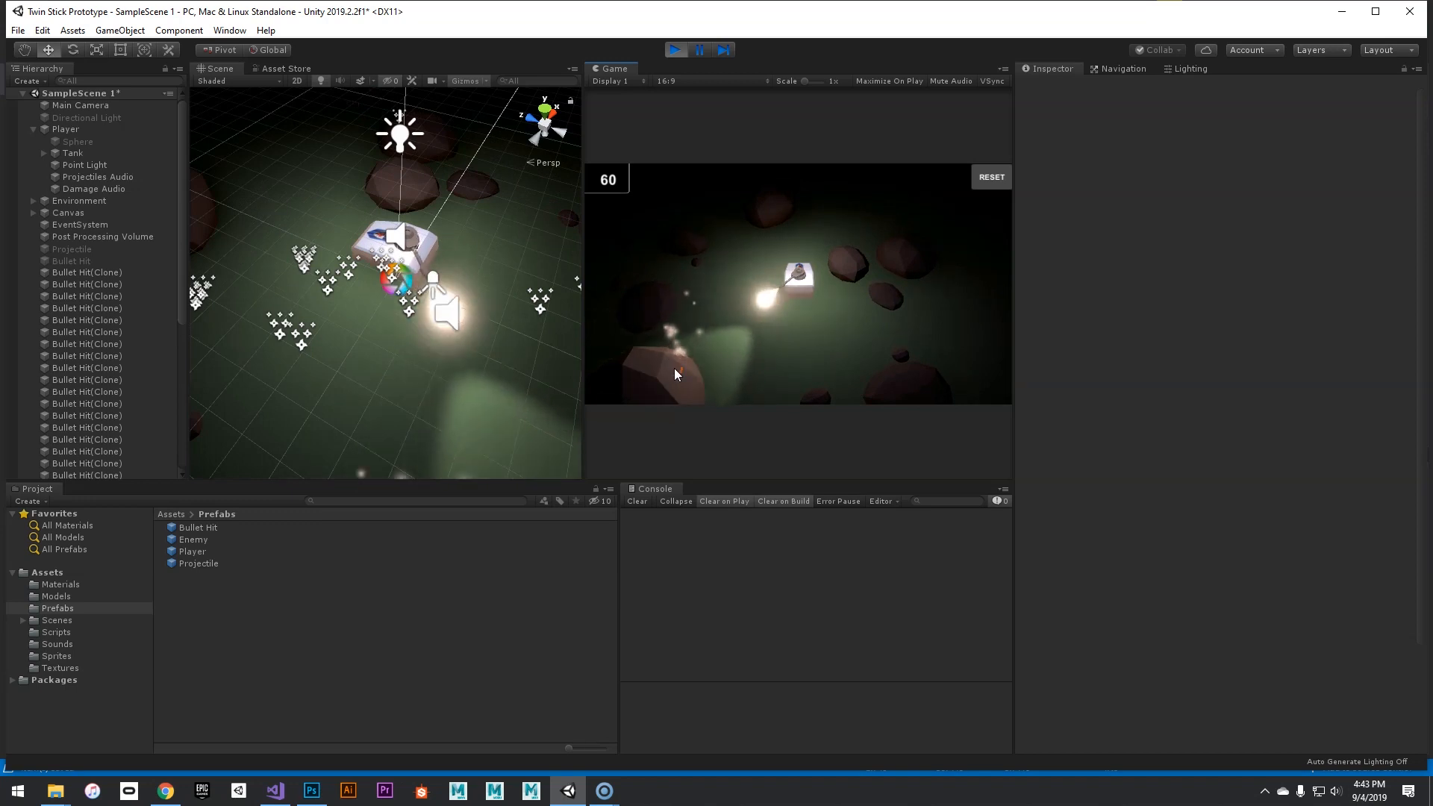